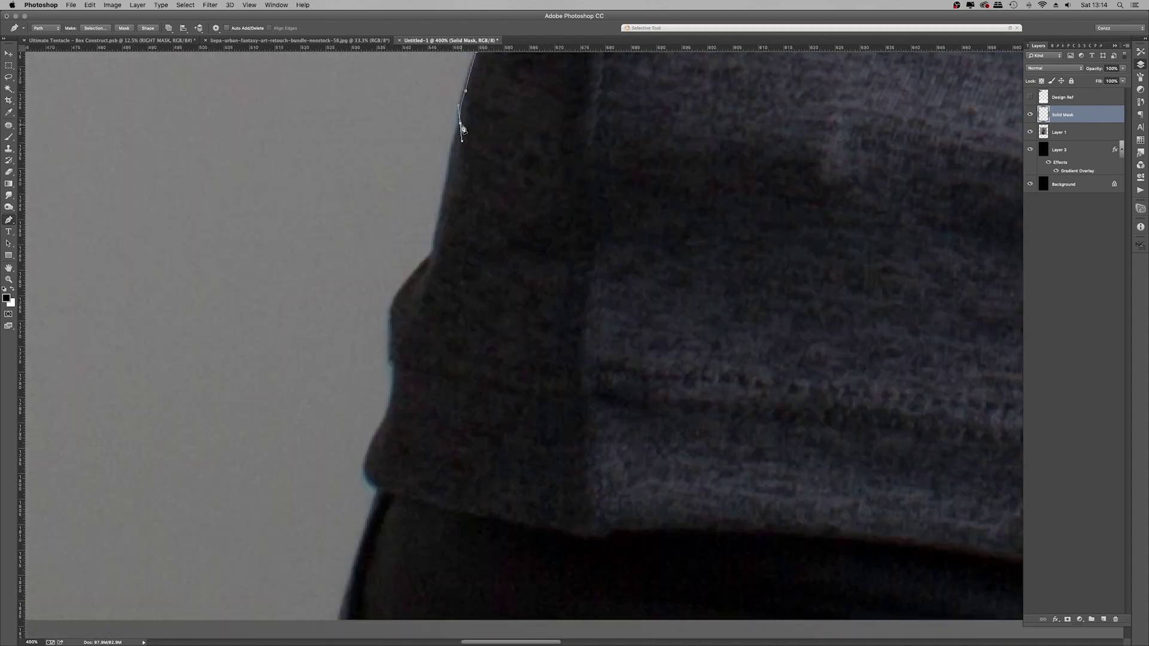
Step: Continue the pen path down the left edge of the woman's shirt, around its hem to the trousers
{"action": "left_click", "coordinate": [440, 215]}
{"action": "left_click_drag", "start_coordinate": [419, 359], "coordinate": [395, 169]}
{"action": "left_click", "coordinate": [367, 135]}
{"action": "left_click", "coordinate": [364, 234]}
{"action": "left_click", "coordinate": [319, 431]}
Step: Trace the path up the outer edge of the woman's bare arm on the photo's right side
{"action": "left_click", "coordinate": [492, 250]}
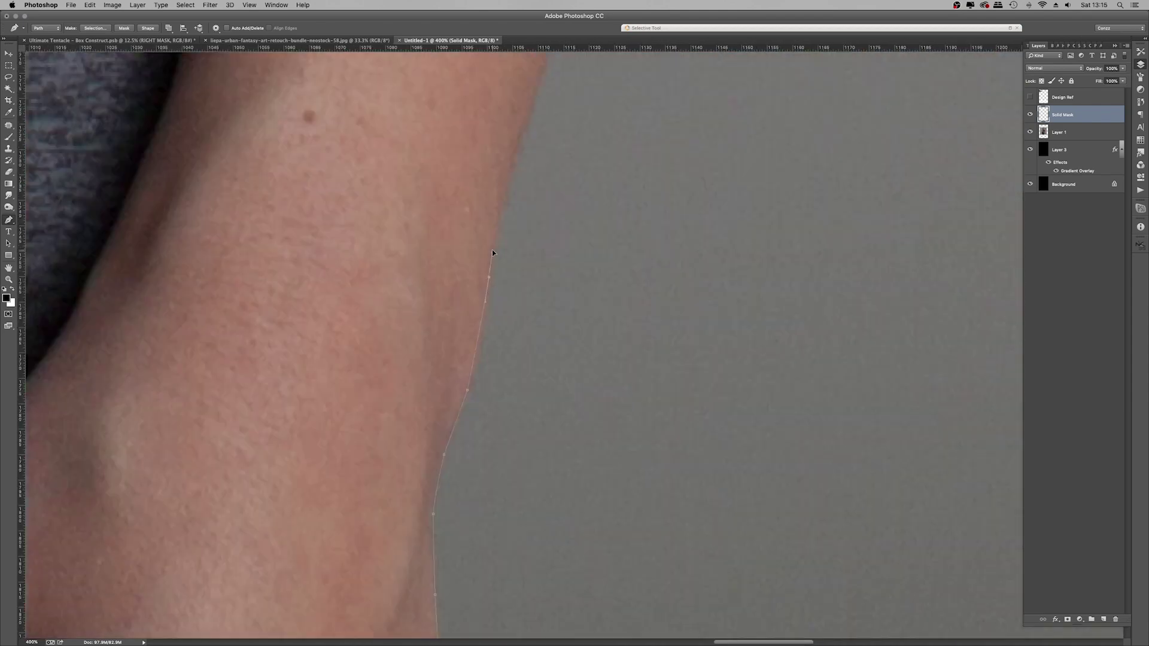
{"action": "left_click", "coordinate": [407, 324]}
{"action": "left_click", "coordinate": [273, 135]}
{"action": "left_click_drag", "start_coordinate": [412, 403], "coordinate": [399, 221]}
{"action": "left_click", "coordinate": [373, 365]}
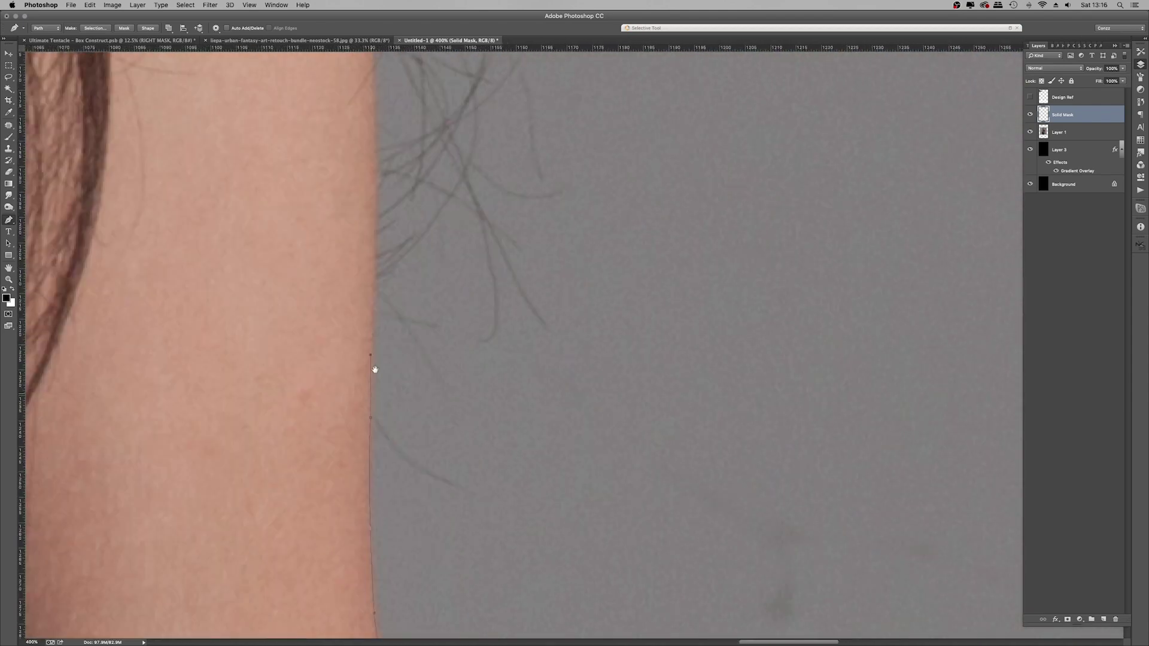
Step: Carry the path over the shoulder and around just inside the hair outline, closing it on the other side of the body
{"action": "left_click", "coordinate": [307, 102]}
{"action": "left_click", "coordinate": [125, 204]}
{"action": "left_click", "coordinate": [605, 500]}
{"action": "left_click", "coordinate": [581, 329]}
{"action": "left_click_drag", "start_coordinate": [433, 176], "coordinate": [340, 176]}
{"action": "left_click", "coordinate": [234, 353]}
{"action": "left_click", "coordinate": [210, 480]}
Step: Fill the closed silhouette path with white on the Solid Mask layer, using Normal mode at 100% opacity, and dismiss the path
{"action": "key", "text": "super+minus"}
{"action": "key", "text": "super+minus"}
{"action": "key", "text": "super+minus"}
{"action": "key", "text": "super+minus"}
{"action": "key", "text": "super+minus"}
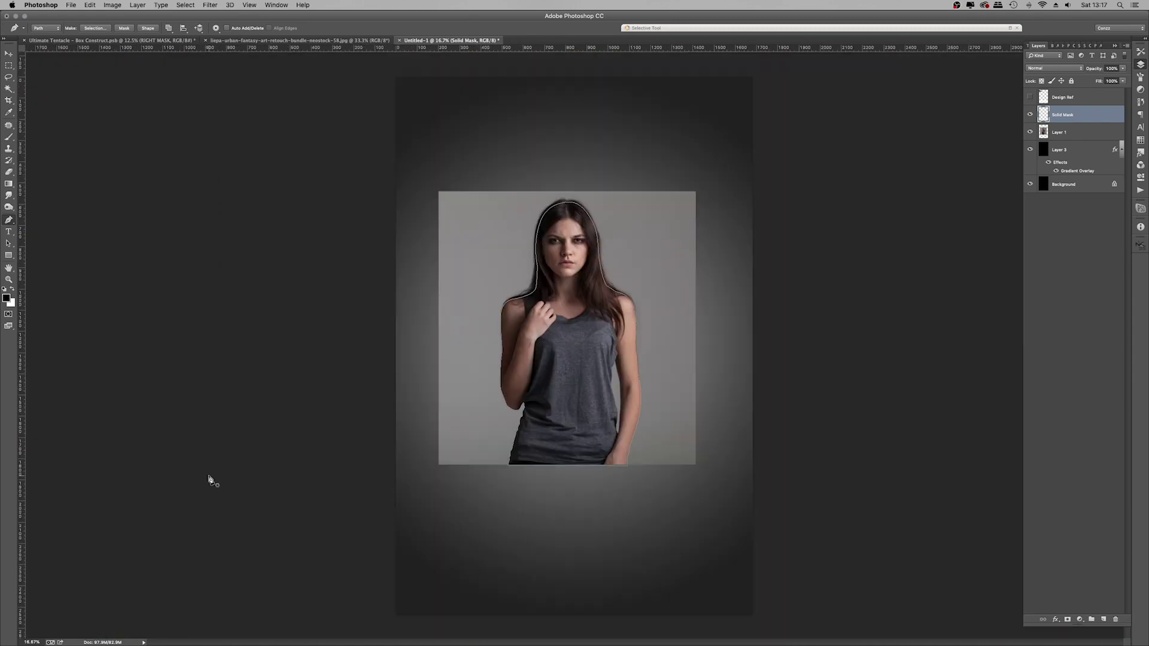
{"action": "right_click", "coordinate": [560, 299]}
{"action": "left_click", "coordinate": [577, 344]}
{"action": "left_click", "coordinate": [792, 273]}
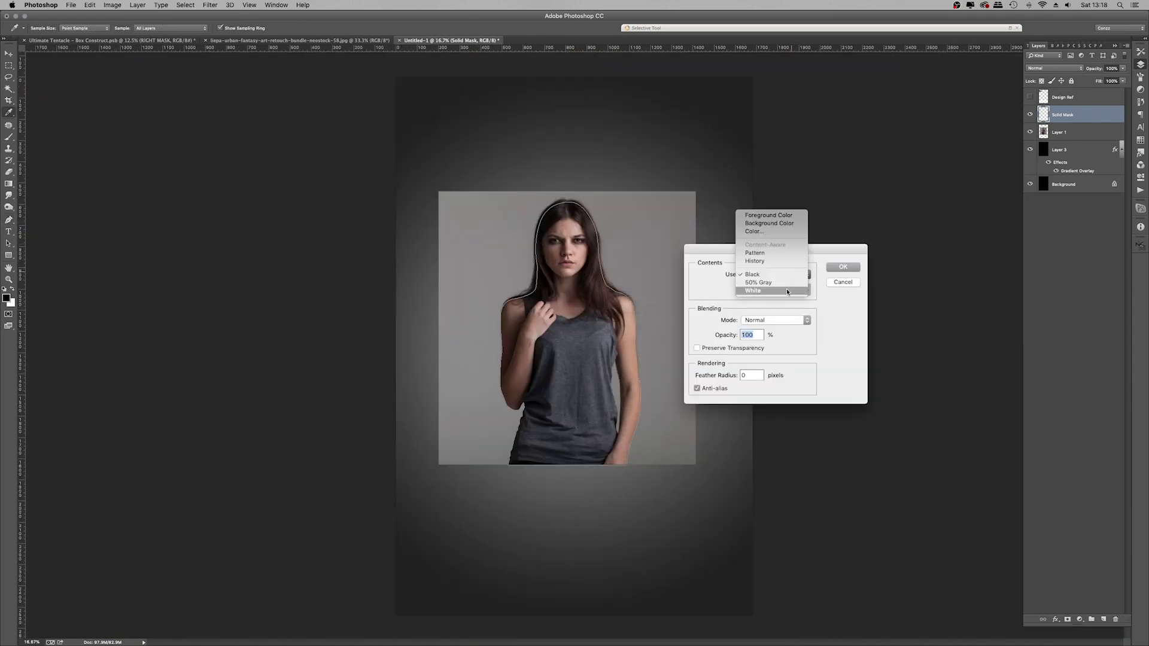
{"action": "left_click", "coordinate": [786, 289]}
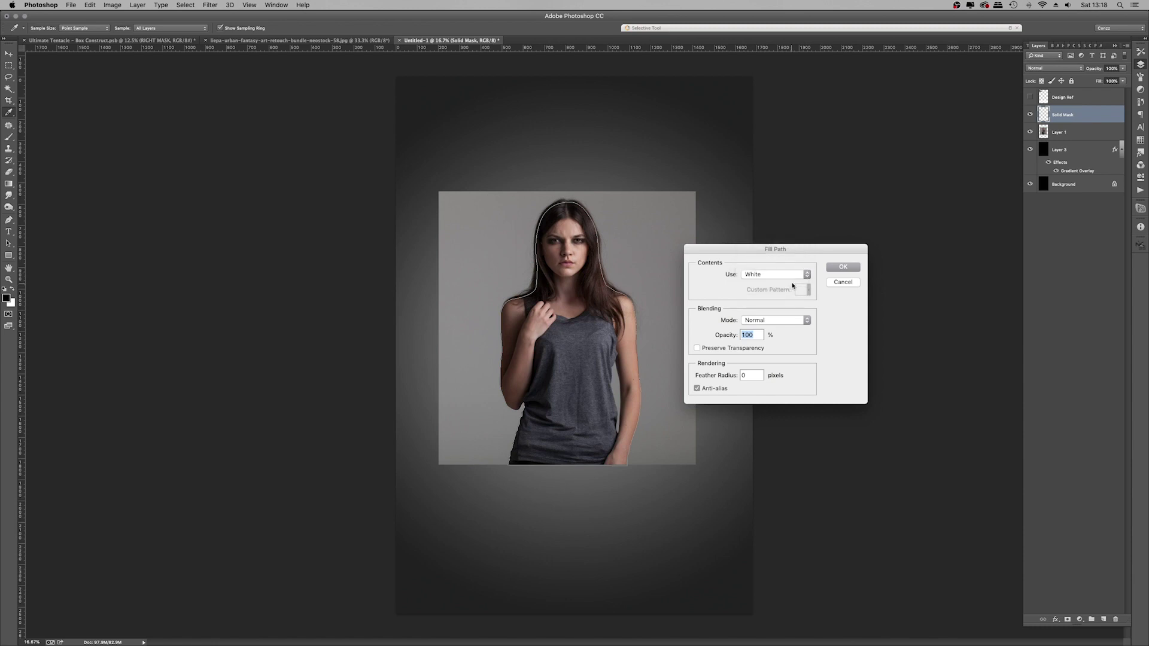
{"action": "left_click", "coordinate": [834, 269]}
{"action": "right_click", "coordinate": [657, 265]}
{"action": "key", "text": "Escape"}
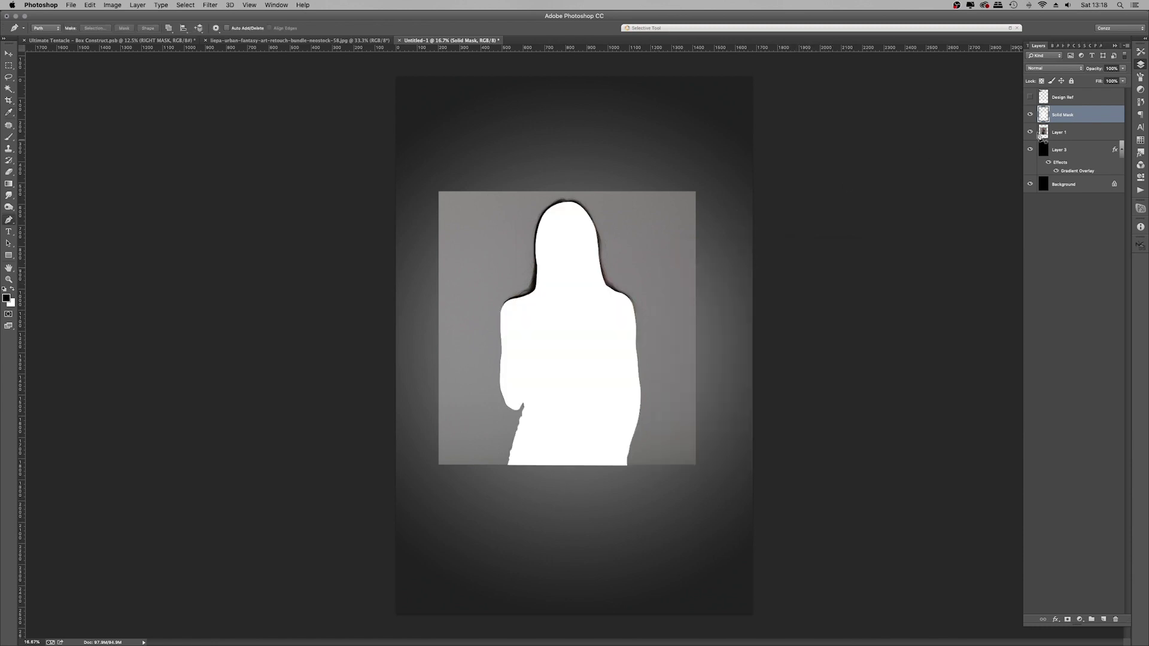
Step: Hide the Solid Mask layer and start a pen path up the arm's inner edge from the bottom of the gap beside the shirt
{"action": "left_click", "coordinate": [1031, 114]}
{"action": "left_click", "coordinate": [9, 281]}
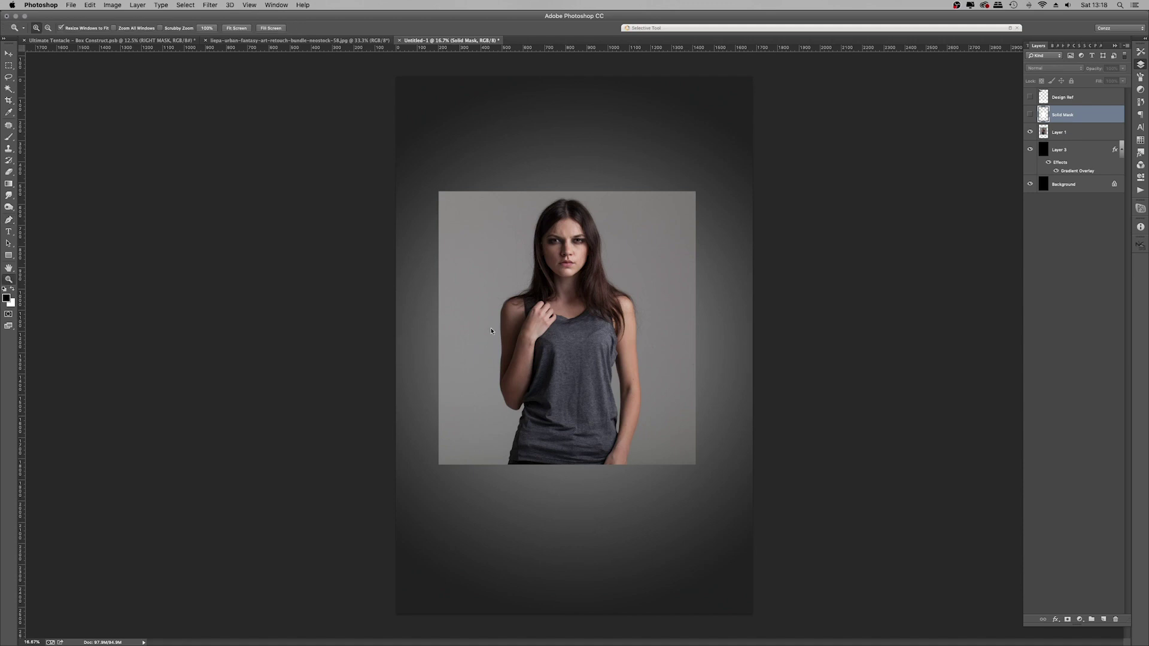
{"action": "left_click_drag", "start_coordinate": [646, 446], "coordinate": [511, 290]}
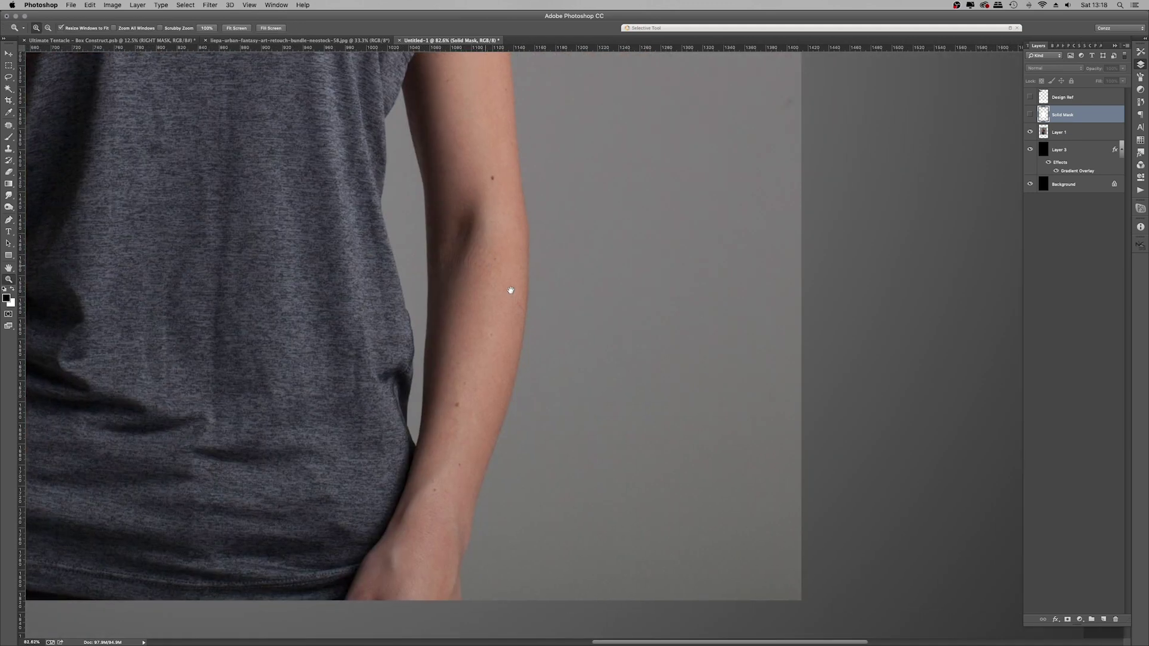
{"action": "key", "text": "super+plus"}
{"action": "key", "text": "super+plus"}
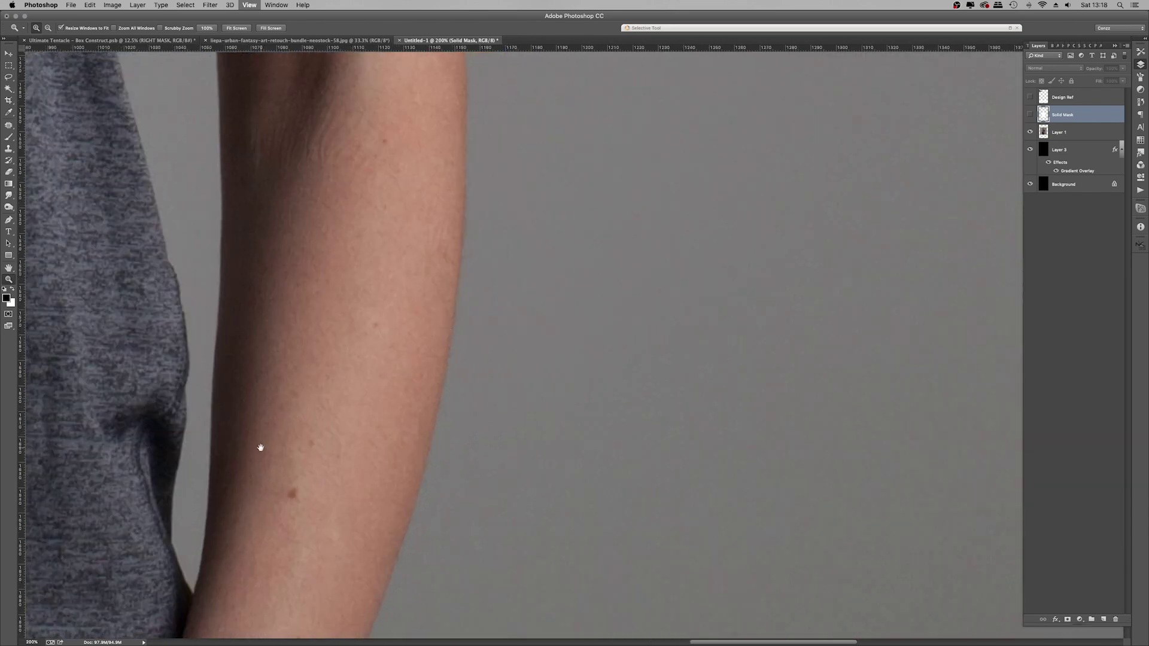
{"action": "left_click_drag", "start_coordinate": [210, 465], "coordinate": [394, 334]}
{"action": "key", "text": "super+plus"}
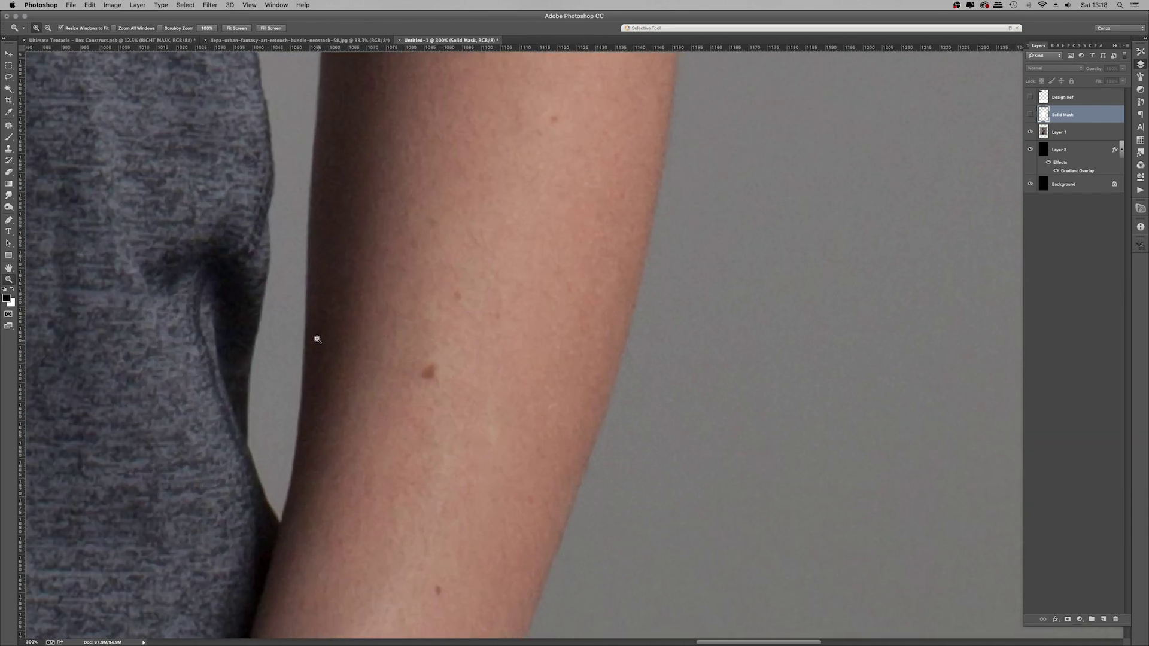
{"action": "left_click_drag", "start_coordinate": [305, 350], "coordinate": [405, 325]}
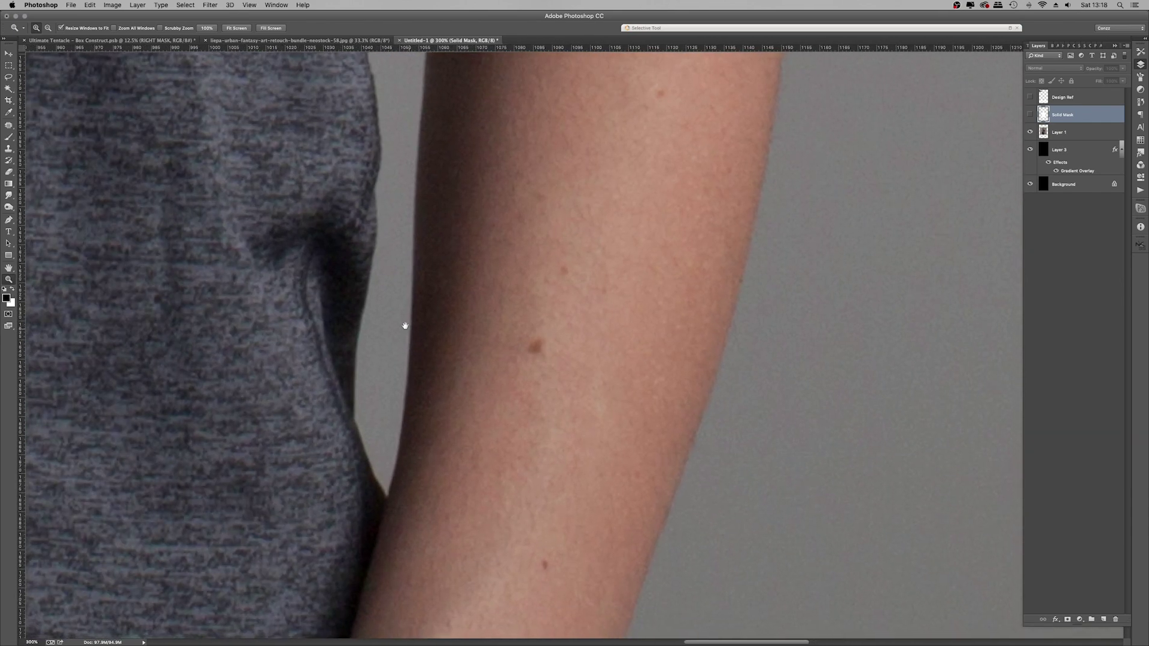
{"action": "key", "text": "super+plus"}
{"action": "key", "text": "p"}
{"action": "left_click", "coordinate": [328, 546]}
{"action": "left_click", "coordinate": [333, 524]}
{"action": "left_click_drag", "start_coordinate": [347, 452], "coordinate": [352, 398]}
{"action": "left_click", "coordinate": [358, 342]}
{"action": "left_click", "coordinate": [361, 195]}
Step: Continue the path up the arm's inner edge to just above the elbow crease
{"action": "left_click_drag", "start_coordinate": [368, 89], "coordinate": [488, 343]}
{"action": "left_click", "coordinate": [492, 290]}
{"action": "left_click", "coordinate": [497, 197]}
{"action": "left_click", "coordinate": [500, 102]}
{"action": "left_click_drag", "start_coordinate": [502, 105], "coordinate": [571, 532]}
{"action": "left_click", "coordinate": [570, 273]}
{"action": "left_click", "coordinate": [565, 169]}
{"action": "left_click", "coordinate": [555, 124]}
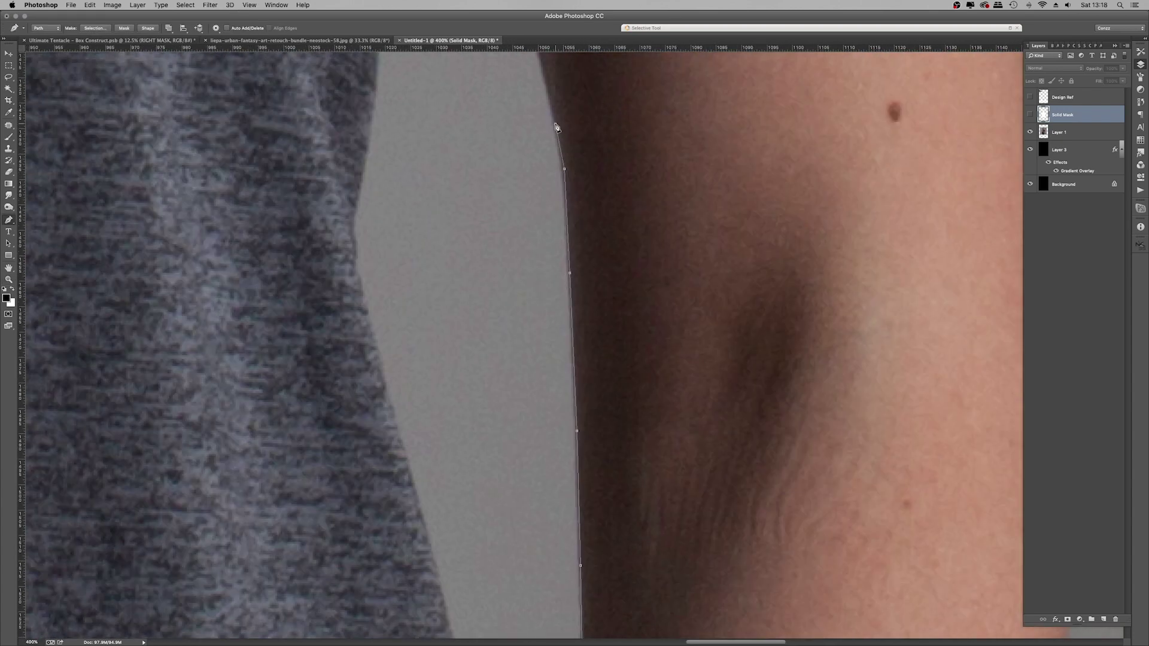
Step: Extend the path along the upper arm to the gap's pointed top, where the shirt meets the arm
{"action": "left_click_drag", "start_coordinate": [555, 124], "coordinate": [572, 638]}
{"action": "left_click", "coordinate": [546, 521]}
{"action": "left_click", "coordinate": [524, 440]}
{"action": "left_click_drag", "start_coordinate": [494, 287], "coordinate": [485, 216]}
{"action": "left_click", "coordinate": [479, 208]}
{"action": "left_click", "coordinate": [471, 176]}
Step: Turn the path at the gap's top and trace it down the upper side edge of the shirt
{"action": "left_click", "coordinate": [465, 199]}
{"action": "left_click_drag", "start_coordinate": [431, 276], "coordinate": [426, 283]}
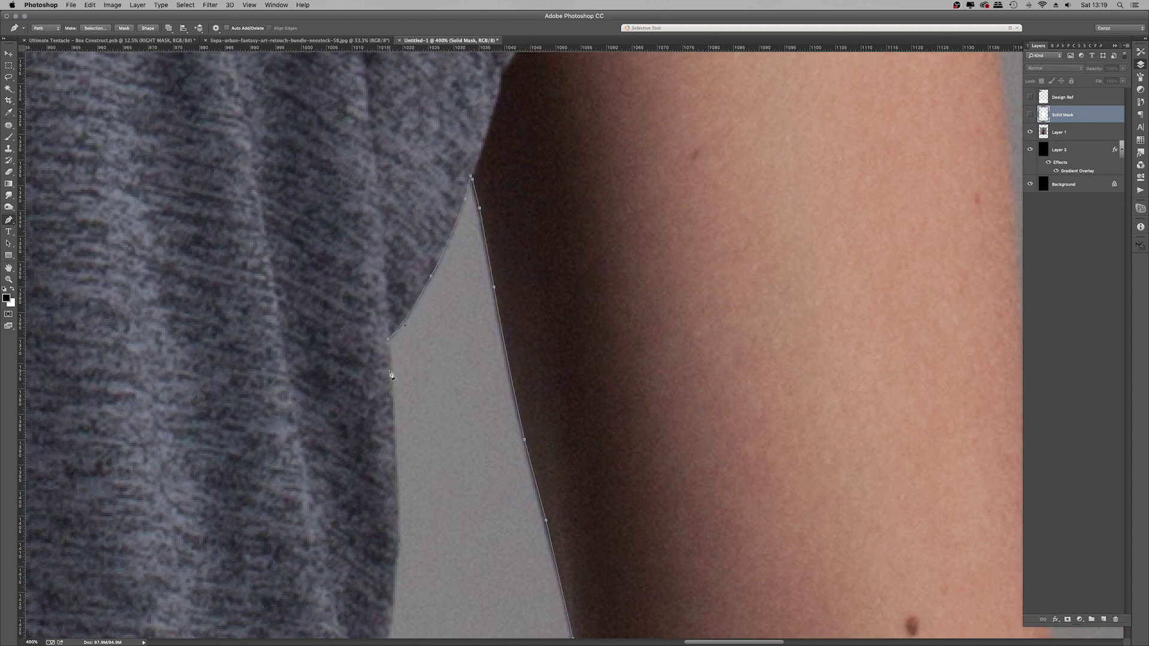
{"action": "left_click_drag", "start_coordinate": [398, 509], "coordinate": [475, 115]}
{"action": "left_click_drag", "start_coordinate": [472, 166], "coordinate": [471, 186]}
{"action": "left_click", "coordinate": [463, 284]}
{"action": "left_click_drag", "start_coordinate": [447, 337], "coordinate": [370, 52]}
{"action": "left_click", "coordinate": [453, 401]}
{"action": "left_click", "coordinate": [378, 83]}
{"action": "left_click_drag", "start_coordinate": [394, 150], "coordinate": [396, 163]}
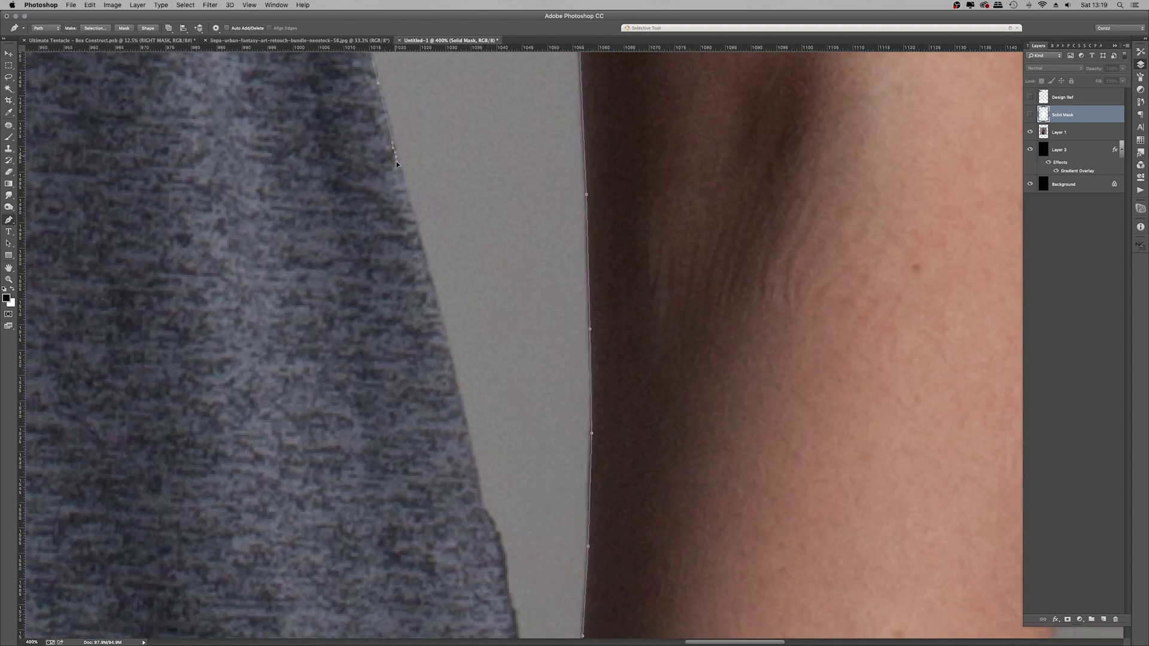
Step: Follow the shirt's outward bulge down to the fold at the waist with the path
{"action": "left_click_drag", "start_coordinate": [468, 427], "coordinate": [398, 192]}
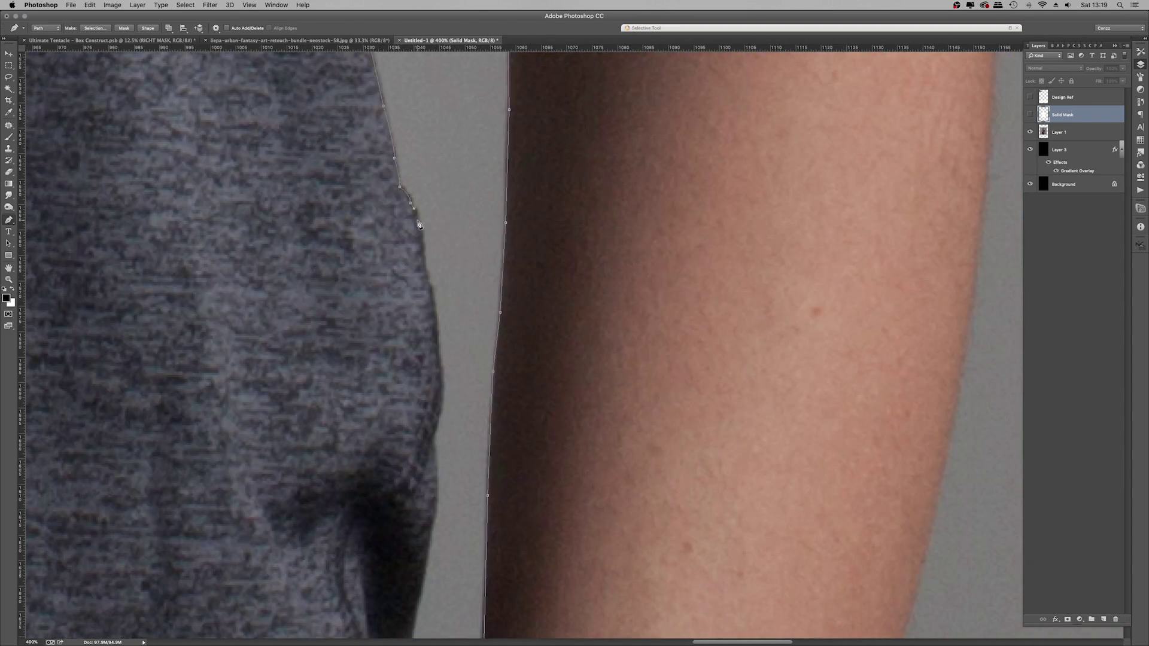
{"action": "left_click_drag", "start_coordinate": [426, 266], "coordinate": [310, 112]}
{"action": "left_click_drag", "start_coordinate": [320, 154], "coordinate": [323, 173]}
{"action": "left_click_drag", "start_coordinate": [328, 242], "coordinate": [324, 267]}
{"action": "left_click", "coordinate": [318, 283]}
{"action": "left_click_drag", "start_coordinate": [323, 309], "coordinate": [475, 112]}
Step: Trace the shirt edge below the fold and close the path at the gap's bottom point
{"action": "left_click_drag", "start_coordinate": [471, 150], "coordinate": [467, 172]}
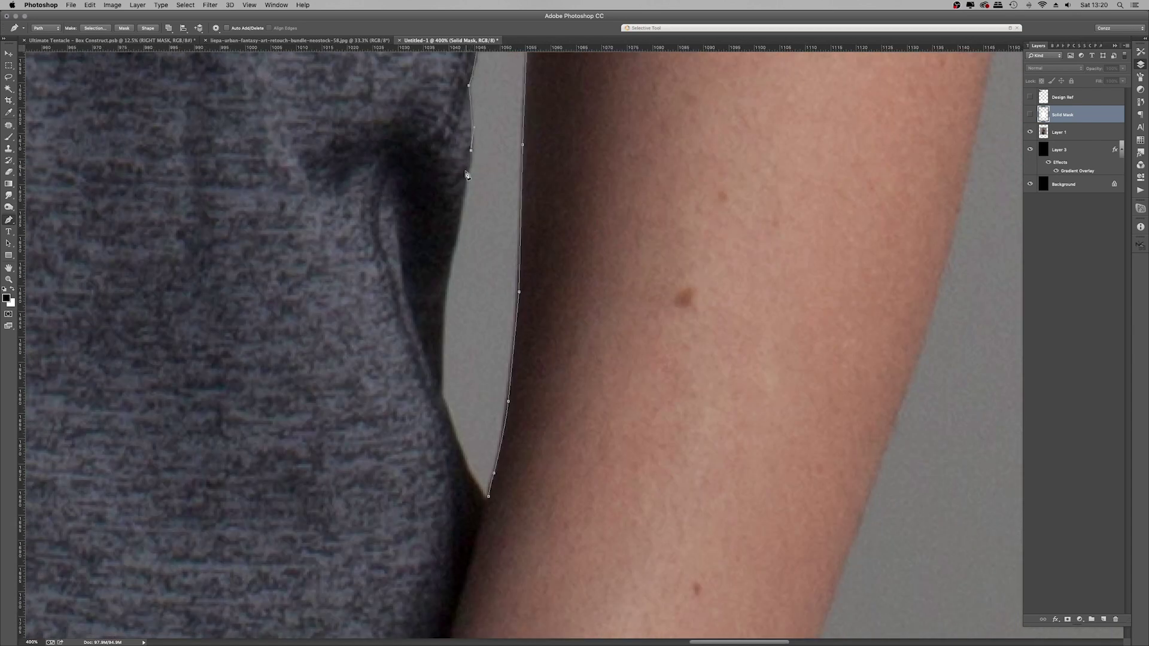
{"action": "left_click", "coordinate": [465, 179]}
{"action": "left_click", "coordinate": [460, 218]}
{"action": "left_click_drag", "start_coordinate": [446, 298], "coordinate": [461, 151]}
{"action": "left_click", "coordinate": [458, 185]}
{"action": "left_click", "coordinate": [456, 239]}
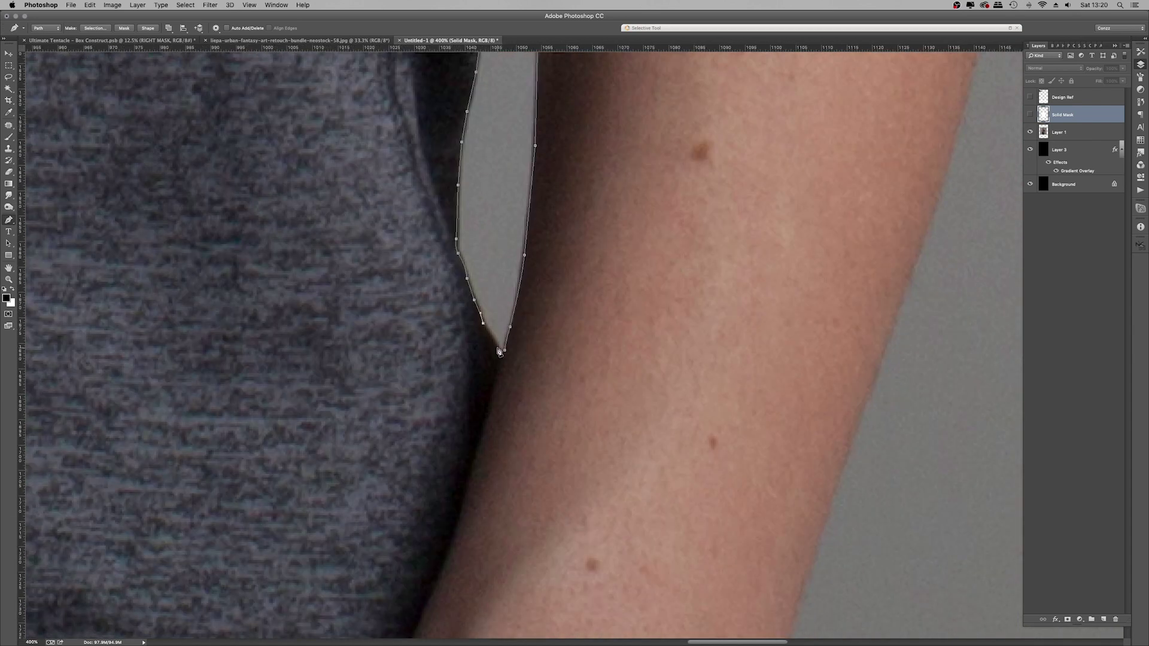
{"action": "left_click", "coordinate": [504, 350]}
Step: Show the Solid Mask layer, turn the gap path into a selection, delete that area from the mask, and deselect
{"action": "key", "text": "super+0"}
{"action": "left_click", "coordinate": [1030, 114]}
{"action": "right_click", "coordinate": [663, 298]}
{"action": "left_click", "coordinate": [687, 339]}
{"action": "left_click", "coordinate": [548, 128]}
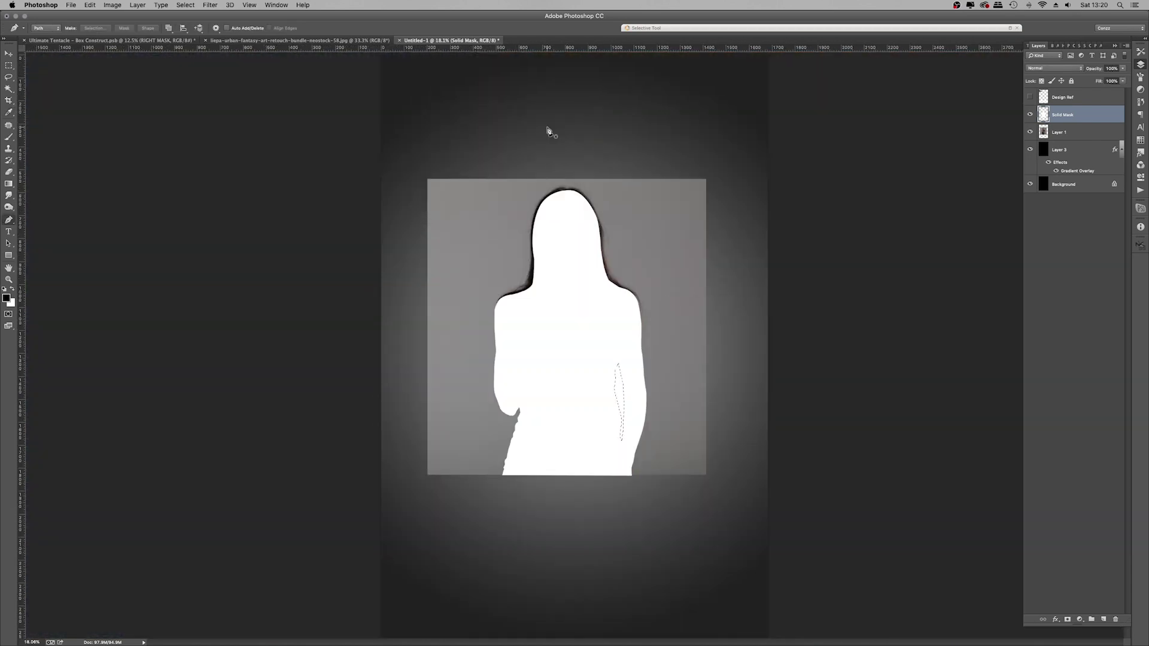
{"action": "key", "text": "Delete"}
{"action": "key", "text": "super+d"}
Step: Hide the Solid Mask layer and create a new layer named Hair Mask above it
{"action": "left_click", "coordinate": [1029, 117]}
{"action": "key", "text": "super+shift+n"}
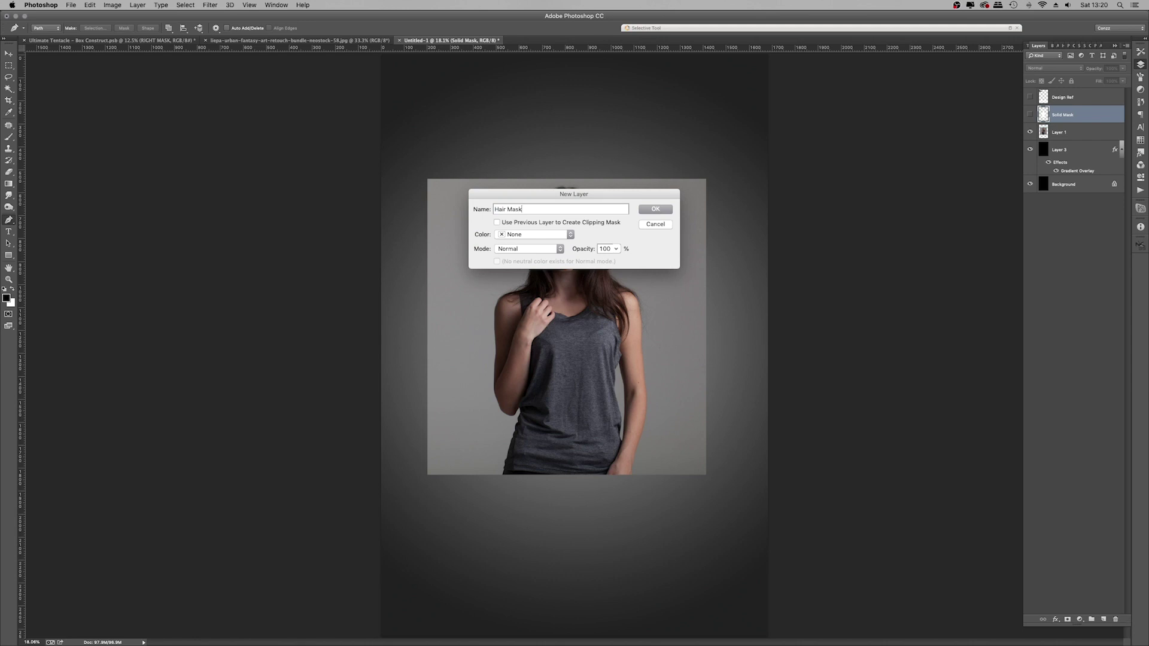
{"action": "key", "text": "Return"}
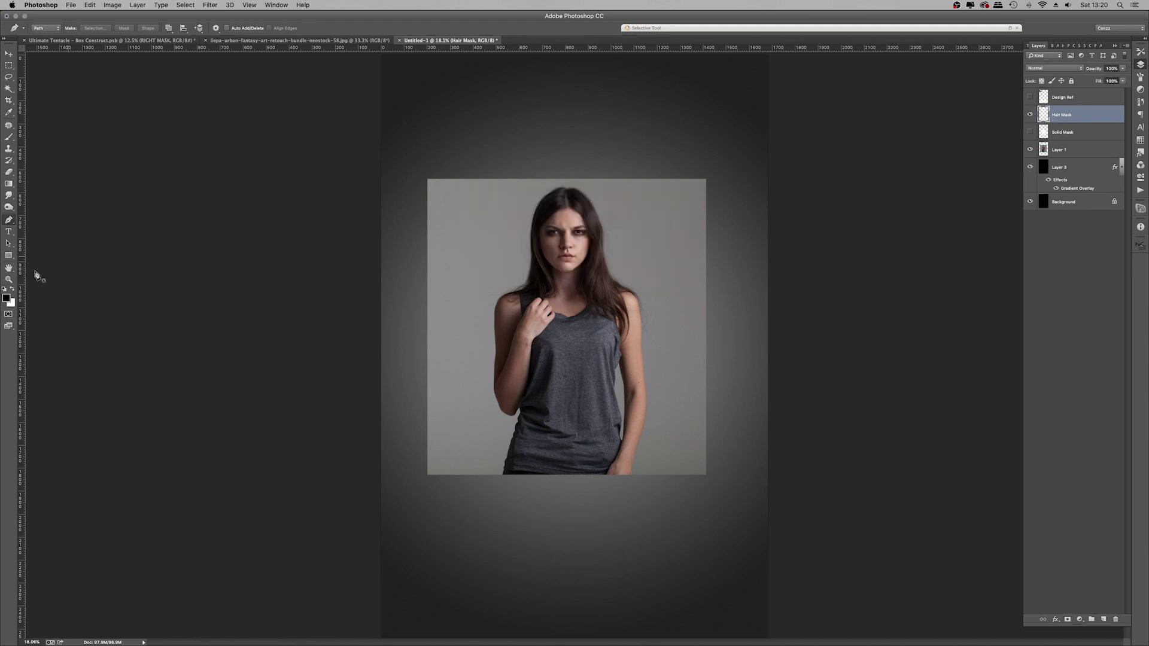
Step: Lasso the hair spreading over the shoulder on the photo's left side, following its edge and excluding the background gap
{"action": "left_click", "coordinate": [5, 281]}
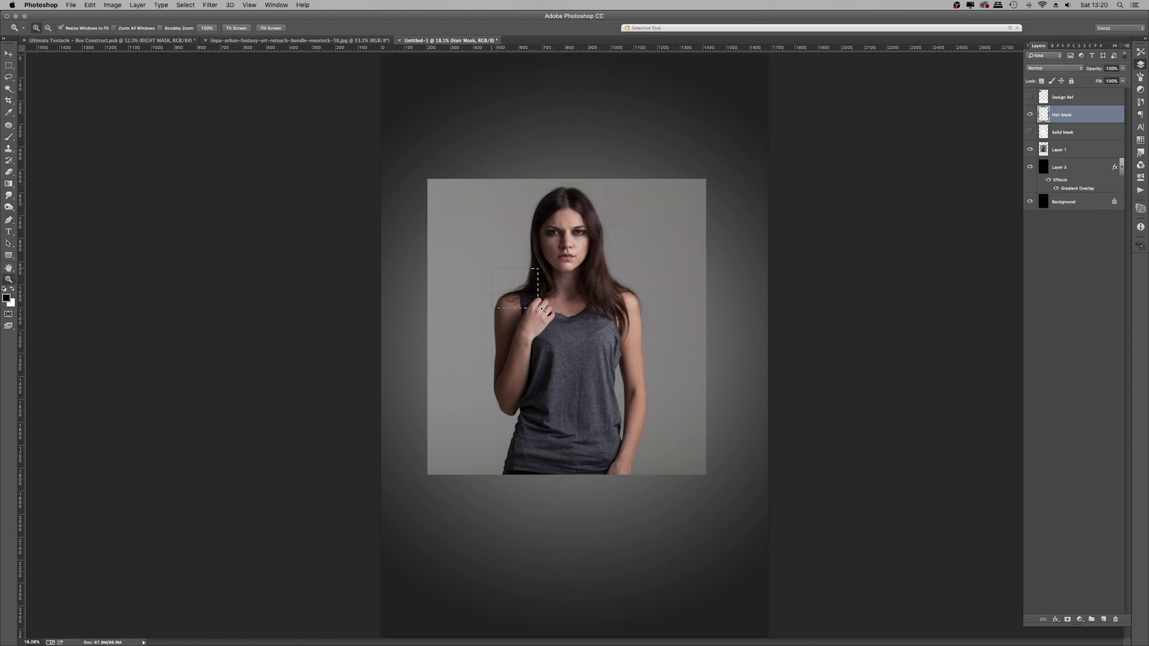
{"action": "left_click_drag", "start_coordinate": [542, 309], "coordinate": [545, 307]}
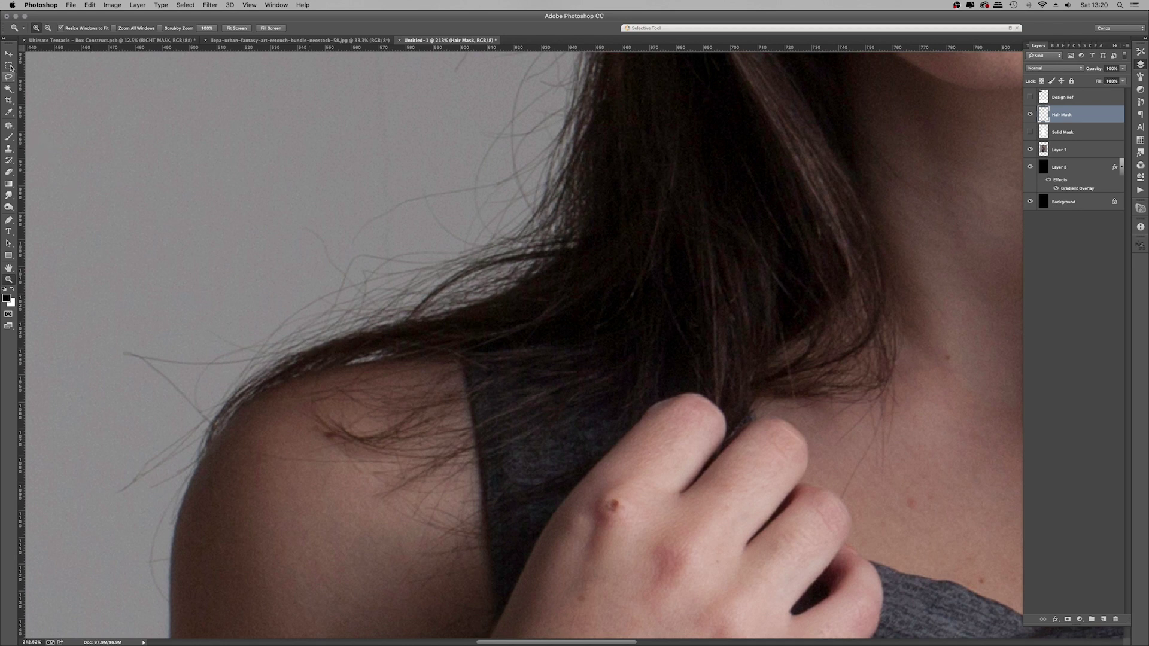
{"action": "left_click", "coordinate": [9, 76]}
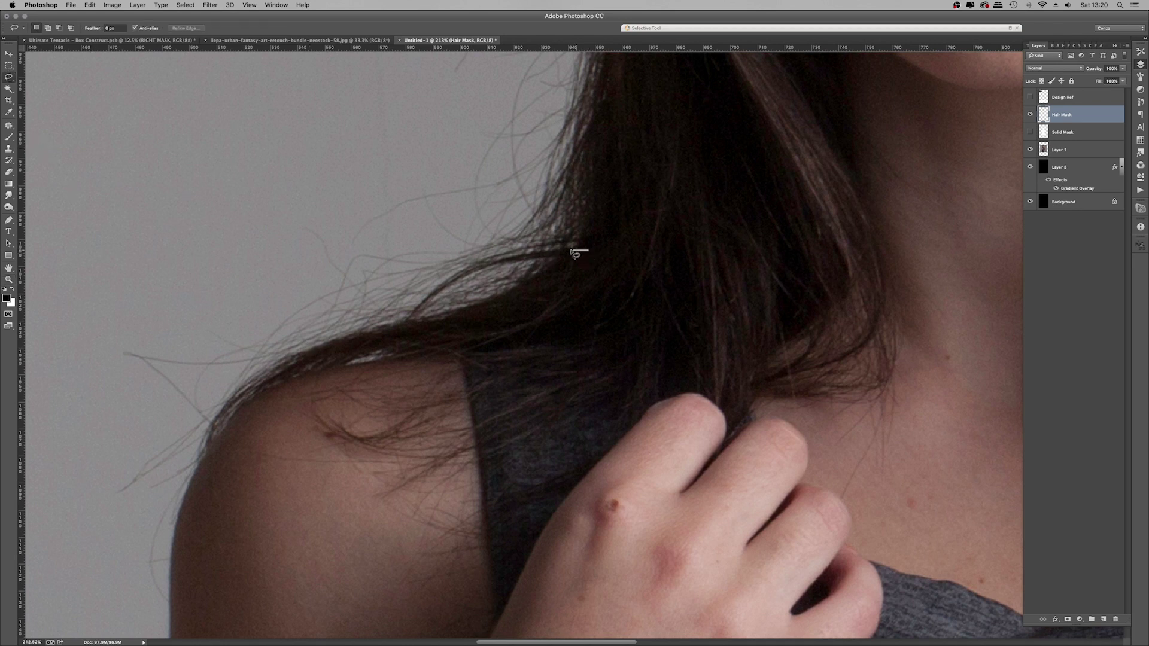
{"action": "mouse_move", "coordinate": [501, 262]}
{"action": "left_mouse_down"}
{"action": "mouse_move", "coordinate": [564, 264]}
{"action": "mouse_move", "coordinate": [517, 286]}
{"action": "mouse_move", "coordinate": [675, 294]}
{"action": "left_mouse_up"}
{"action": "mouse_move", "coordinate": [569, 239]}
{"action": "left_mouse_down"}
{"action": "mouse_move", "coordinate": [482, 262]}
{"action": "mouse_move", "coordinate": [551, 247]}
{"action": "mouse_move", "coordinate": [471, 270]}
{"action": "mouse_move", "coordinate": [514, 270]}
{"action": "mouse_move", "coordinate": [453, 303]}
{"action": "left_mouse_up"}
{"action": "mouse_move", "coordinate": [426, 315]}
{"action": "left_mouse_down"}
{"action": "mouse_move", "coordinate": [349, 361]}
{"action": "mouse_move", "coordinate": [386, 353]}
{"action": "left_mouse_up"}
{"action": "mouse_move", "coordinate": [361, 330]}
{"action": "left_mouse_down"}
{"action": "mouse_move", "coordinate": [275, 374]}
{"action": "mouse_move", "coordinate": [311, 374]}
{"action": "mouse_move", "coordinate": [223, 419]}
{"action": "mouse_move", "coordinate": [251, 392]}
{"action": "left_mouse_up"}
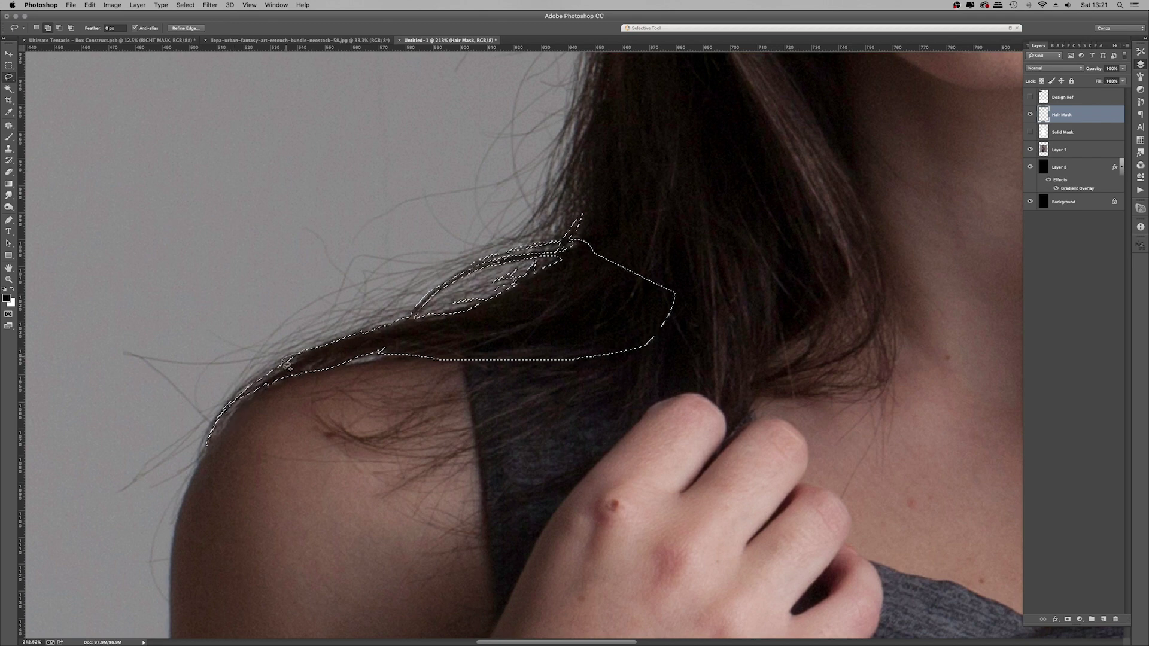
Step: Add the hair along the left side of the neck and face to the lasso selection
{"action": "scroll", "coordinate": [538, 287], "scroll_direction": "up", "scroll_amount": 3}
{"action": "mouse_move", "coordinate": [562, 317]}
{"action": "left_mouse_down"}
{"action": "mouse_move", "coordinate": [558, 288]}
{"action": "mouse_move", "coordinate": [649, 344]}
{"action": "left_mouse_up"}
{"action": "mouse_move", "coordinate": [590, 192]}
{"action": "left_mouse_down"}
{"action": "mouse_move", "coordinate": [590, 127]}
{"action": "mouse_move", "coordinate": [602, 128]}
{"action": "mouse_move", "coordinate": [600, 198]}
{"action": "left_mouse_up"}
{"action": "scroll", "coordinate": [601, 128], "scroll_direction": "up", "scroll_amount": 5}
{"action": "scroll", "coordinate": [600, 198], "scroll_direction": "up", "scroll_amount": 5}
{"action": "mouse_move", "coordinate": [599, 252]}
{"action": "left_mouse_down"}
{"action": "mouse_move", "coordinate": [717, 401]}
{"action": "mouse_move", "coordinate": [699, 413]}
{"action": "mouse_move", "coordinate": [669, 330]}
{"action": "mouse_move", "coordinate": [671, 143]}
{"action": "mouse_move", "coordinate": [727, 444]}
{"action": "left_mouse_up"}
{"action": "scroll", "coordinate": [689, 383], "scroll_direction": "up", "scroll_amount": 5}
{"action": "scroll", "coordinate": [669, 331], "scroll_direction": "up", "scroll_amount": 5}
{"action": "scroll", "coordinate": [688, 299], "scroll_direction": "up", "scroll_amount": 5}
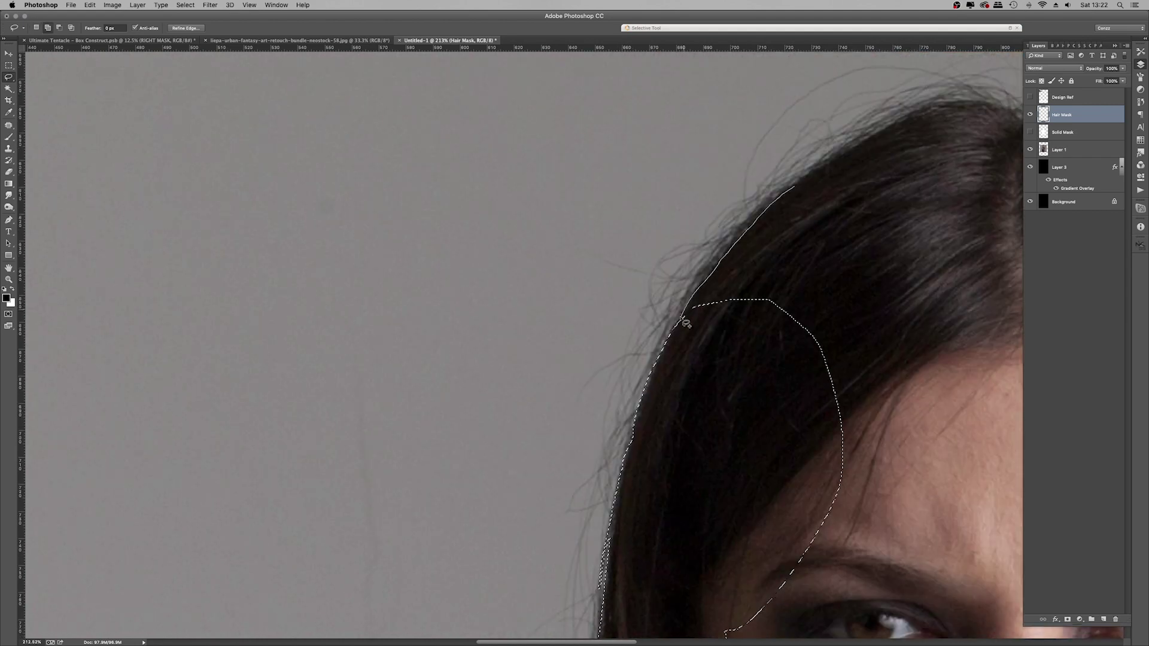
Step: Extend the selection along the upper left hair edge to the parting at the crown
{"action": "mouse_move", "coordinate": [682, 312]}
{"action": "left_mouse_down"}
{"action": "mouse_move", "coordinate": [782, 315]}
{"action": "mouse_move", "coordinate": [775, 209]}
{"action": "left_mouse_up"}
{"action": "left_click_drag", "start_coordinate": [859, 155], "coordinate": [564, 264]}
{"action": "mouse_move", "coordinate": [473, 316]}
{"action": "left_mouse_down"}
{"action": "mouse_move", "coordinate": [672, 212]}
{"action": "mouse_move", "coordinate": [496, 538]}
{"action": "left_mouse_up"}
{"action": "left_click_drag", "start_coordinate": [598, 237], "coordinate": [436, 231]}
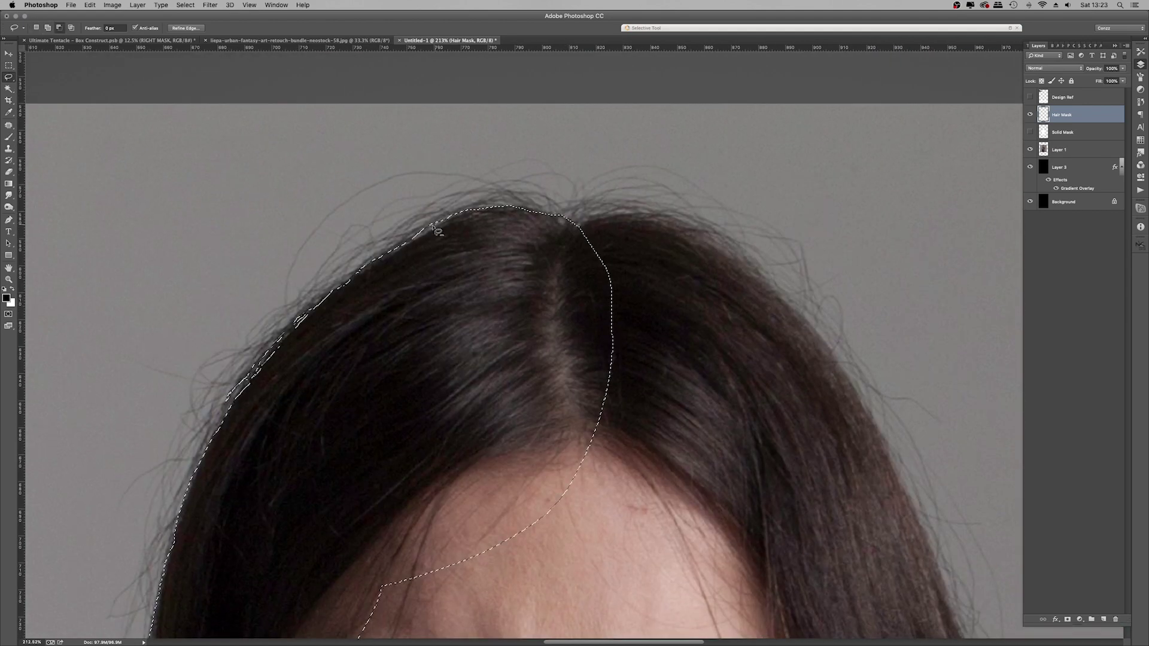
Step: Add the hair on the right half of the crown to the selection, following its outer edge
{"action": "mouse_move", "coordinate": [567, 221]}
{"action": "left_mouse_down"}
{"action": "mouse_move", "coordinate": [711, 235]}
{"action": "mouse_move", "coordinate": [601, 288]}
{"action": "left_mouse_up"}
{"action": "left_click_drag", "start_coordinate": [692, 231], "coordinate": [569, 299]}
{"action": "left_click_drag", "start_coordinate": [712, 248], "coordinate": [338, 117]}
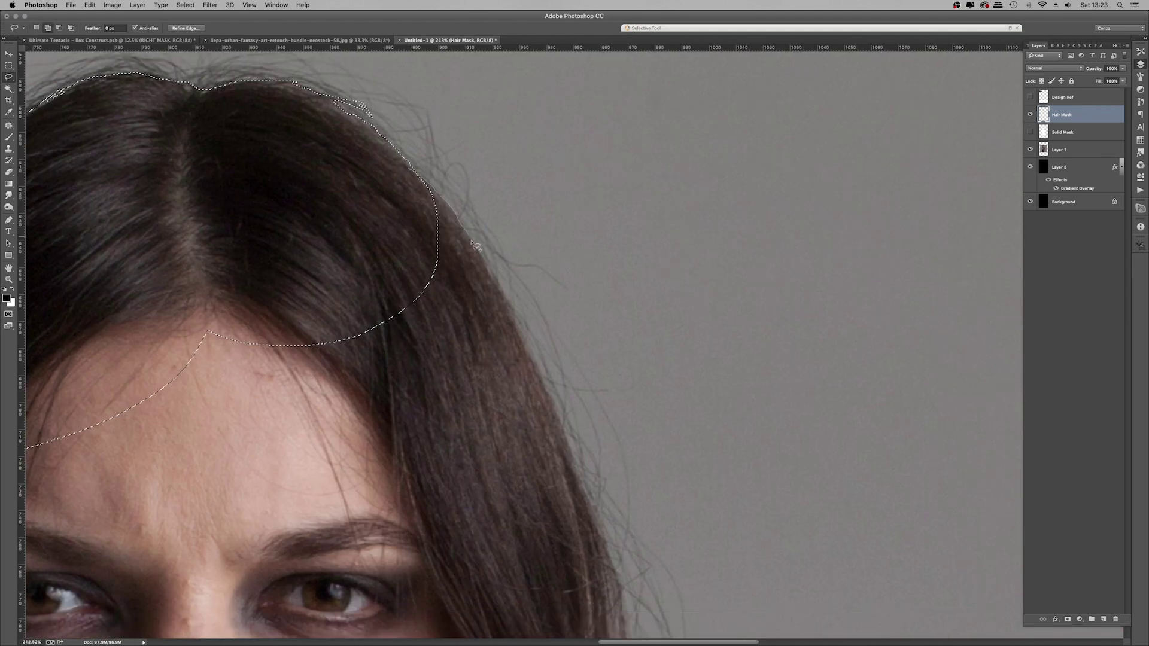
{"action": "left_click_drag", "start_coordinate": [413, 164], "coordinate": [377, 299]}
{"action": "left_click_drag", "start_coordinate": [505, 309], "coordinate": [251, 383]}
Step: Extend the lasso selection down the right side of the hair from the temple to neck level
{"action": "mouse_move", "coordinate": [518, 331]}
{"action": "left_mouse_down"}
{"action": "mouse_move", "coordinate": [287, 126]}
{"action": "mouse_move", "coordinate": [231, 153]}
{"action": "mouse_move", "coordinate": [276, 123]}
{"action": "left_mouse_up"}
{"action": "scroll", "coordinate": [335, 192], "scroll_direction": "down", "scroll_amount": 5}
{"action": "mouse_move", "coordinate": [377, 207]}
{"action": "left_mouse_down"}
{"action": "mouse_move", "coordinate": [178, 179]}
{"action": "mouse_move", "coordinate": [371, 182]}
{"action": "left_mouse_up"}
{"action": "scroll", "coordinate": [383, 300], "scroll_direction": "down", "scroll_amount": 5}
{"action": "left_click_drag", "start_coordinate": [385, 246], "coordinate": [434, 528]}
{"action": "left_click_drag", "start_coordinate": [433, 528], "coordinate": [290, 305]}
{"action": "scroll", "coordinate": [419, 299], "scroll_direction": "down", "scroll_amount": 5}
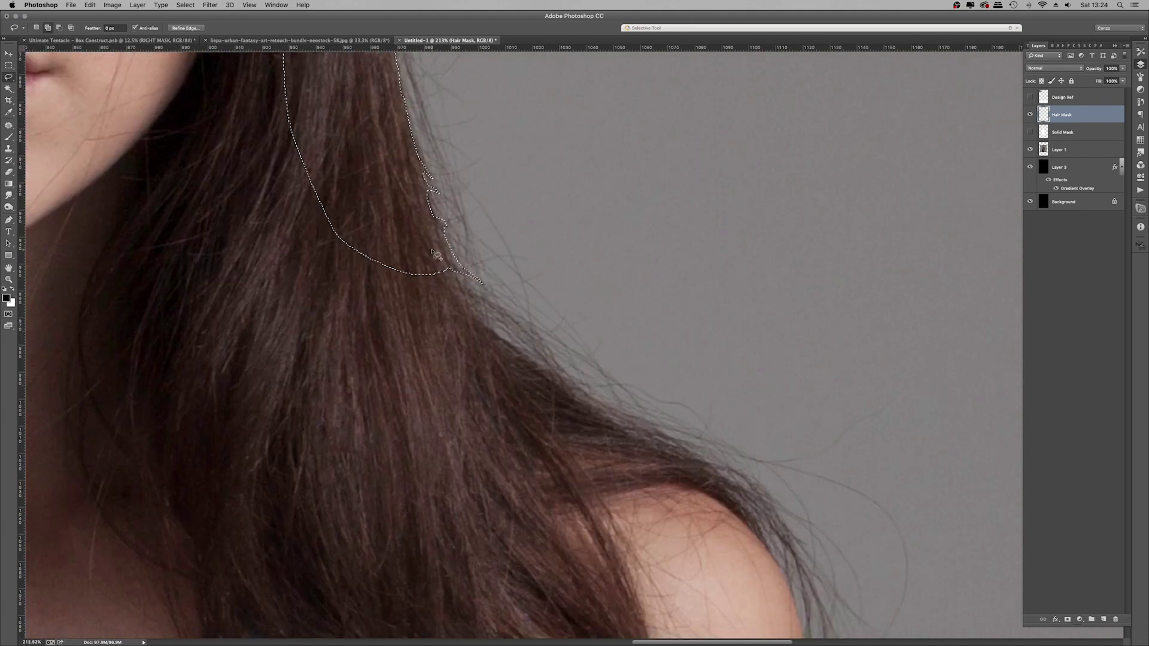
Step: Add the hair sweeping over the shoulder on the photo's right side to the selection
{"action": "mouse_move", "coordinate": [444, 264]}
{"action": "left_mouse_down"}
{"action": "mouse_move", "coordinate": [408, 223]}
{"action": "mouse_move", "coordinate": [341, 238]}
{"action": "left_mouse_up"}
{"action": "mouse_move", "coordinate": [464, 300]}
{"action": "left_mouse_down"}
{"action": "mouse_move", "coordinate": [512, 377]}
{"action": "mouse_move", "coordinate": [402, 304]}
{"action": "left_mouse_up"}
{"action": "left_click_drag", "start_coordinate": [543, 365], "coordinate": [363, 351]}
{"action": "mouse_move", "coordinate": [566, 383]}
{"action": "left_mouse_down"}
{"action": "mouse_move", "coordinate": [751, 490]}
{"action": "mouse_move", "coordinate": [724, 481]}
{"action": "mouse_move", "coordinate": [767, 542]}
{"action": "mouse_move", "coordinate": [607, 486]}
{"action": "left_mouse_up"}
{"action": "mouse_move", "coordinate": [748, 496]}
{"action": "left_mouse_down"}
{"action": "mouse_move", "coordinate": [482, 289]}
{"action": "mouse_move", "coordinate": [515, 316]}
{"action": "mouse_move", "coordinate": [506, 302]}
{"action": "left_mouse_up"}
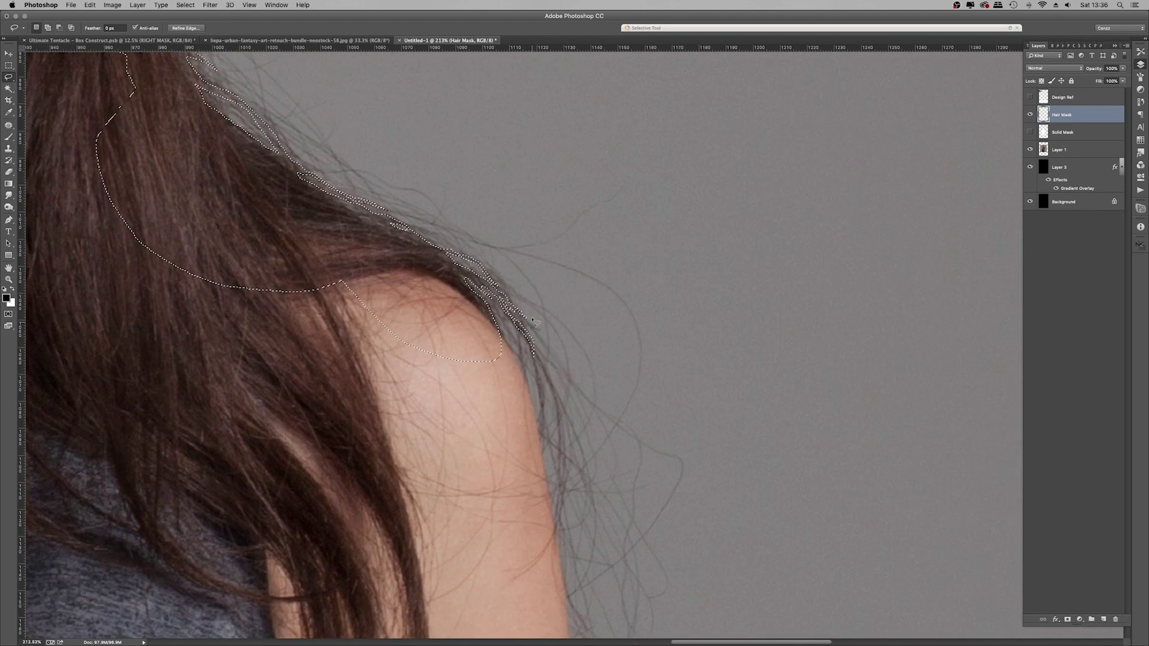
Step: Swap the foreground colour to white and fill the hair selection with it on the Hair Mask layer
{"action": "key", "text": "super+minus"}
{"action": "key", "text": "super+minus"}
{"action": "key", "text": "super+minus"}
{"action": "key", "text": "super+minus"}
{"action": "mouse_move", "coordinate": [314, 106]}
{"action": "left_mouse_down"}
{"action": "mouse_move", "coordinate": [291, 170]}
{"action": "mouse_move", "coordinate": [361, 89]}
{"action": "left_mouse_up"}
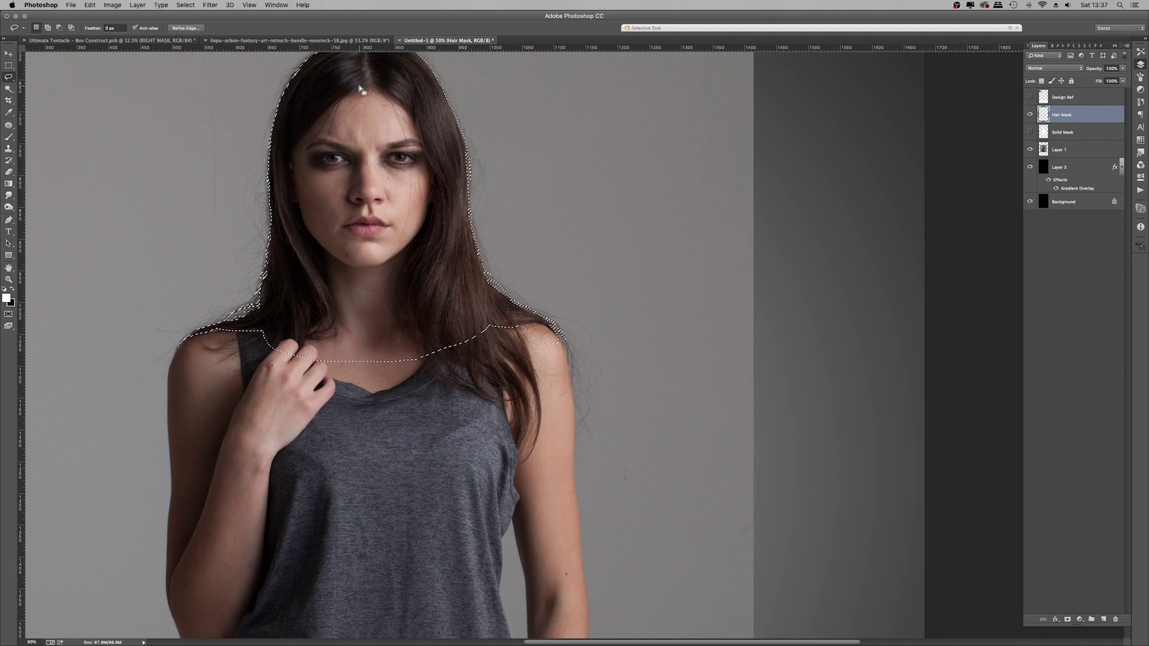
{"action": "key", "text": "x"}
{"action": "key", "text": "alt+BackSpace"}
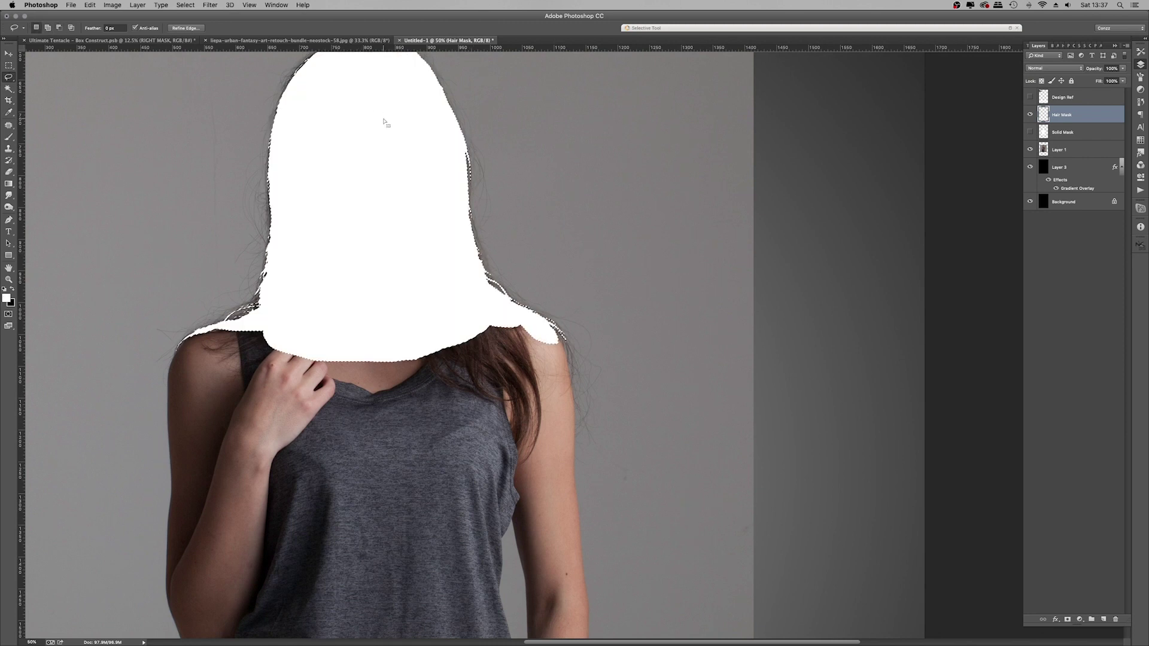
Step: Deselect, load the Hair Mask layer's filled area as a selection, and hide that layer
{"action": "key", "text": "super+d"}
{"action": "left_click", "coordinate": [1044, 116], "text": "super"}
{"action": "left_click", "coordinate": [1030, 114]}
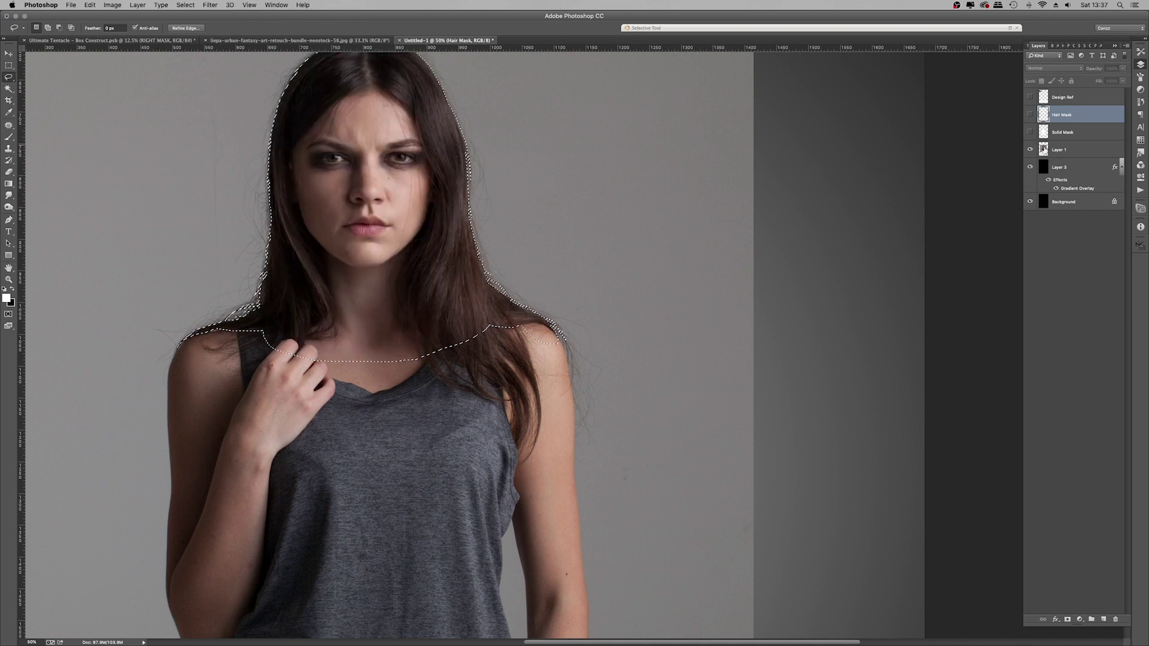
Step: Refine the hair selection's edge on Layer 1 with a 2.9 px radius, brushing over the strands above the photo's left shoulder
{"action": "left_click", "coordinate": [1062, 149]}
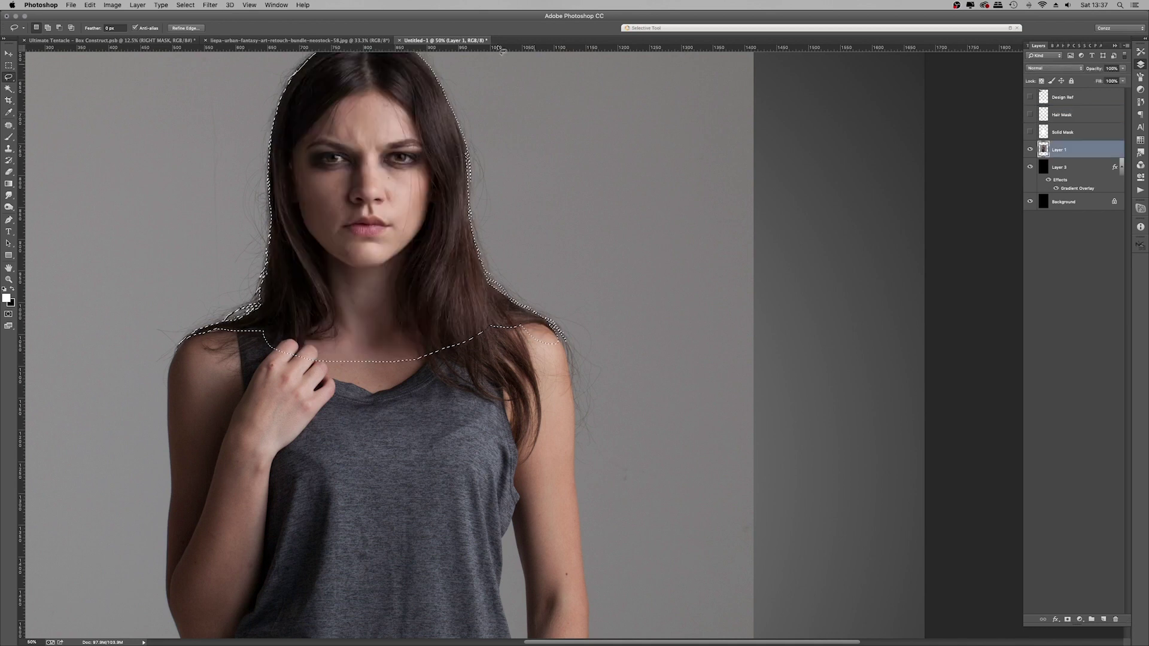
{"action": "left_click", "coordinate": [178, 30]}
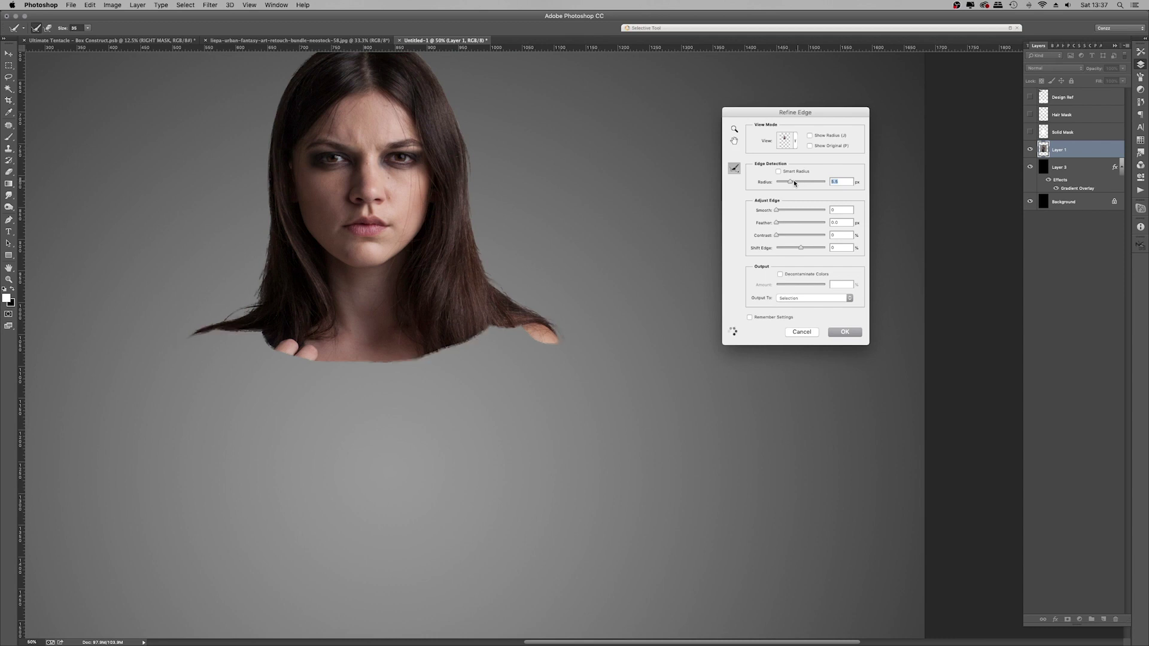
{"action": "left_click", "coordinate": [793, 183]}
{"action": "scroll", "coordinate": [445, 276], "scroll_direction": "up", "scroll_amount": 3}
{"action": "scroll", "coordinate": [445, 276], "scroll_direction": "left", "scroll_amount": 2}
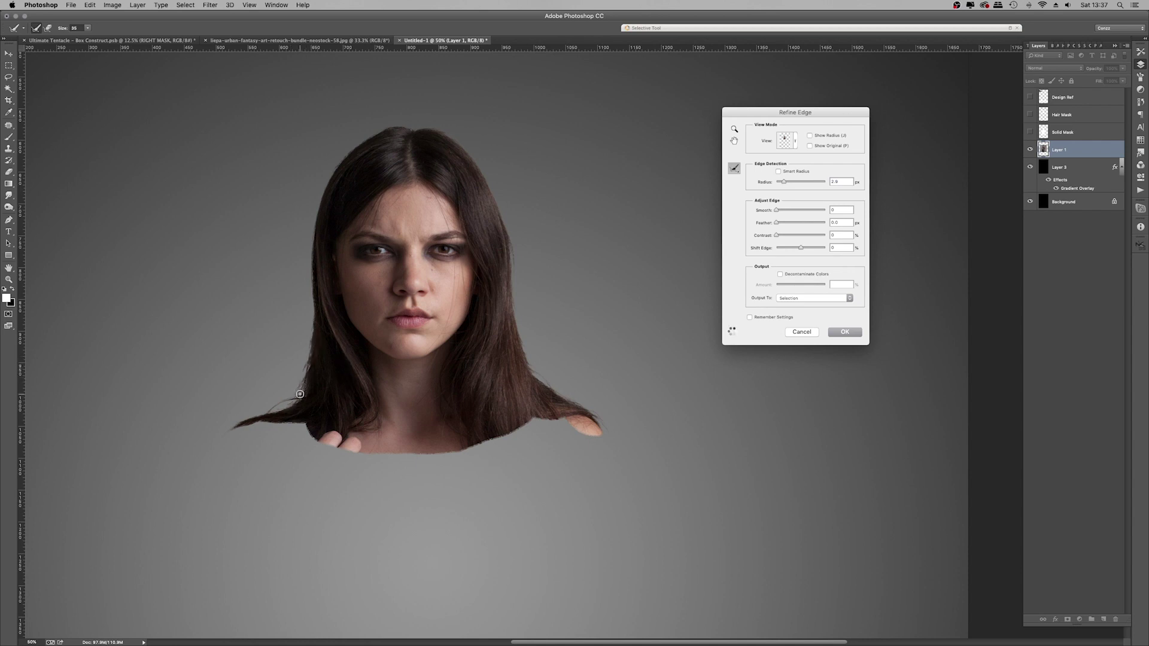
{"action": "left_click_drag", "start_coordinate": [300, 394], "coordinate": [310, 362]}
{"action": "key", "text": "Return"}
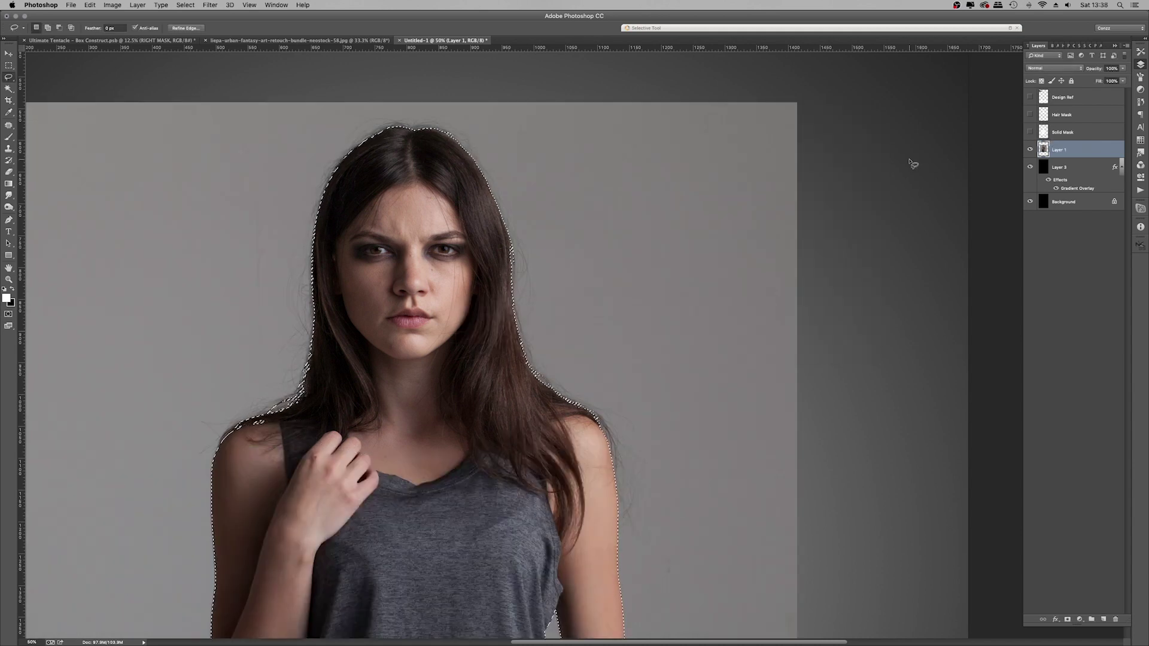
Step: Copy the combined hair and body selection to a new layer, naming the copy and its source after the model plus Base and Original
{"action": "key", "text": "super+j"}
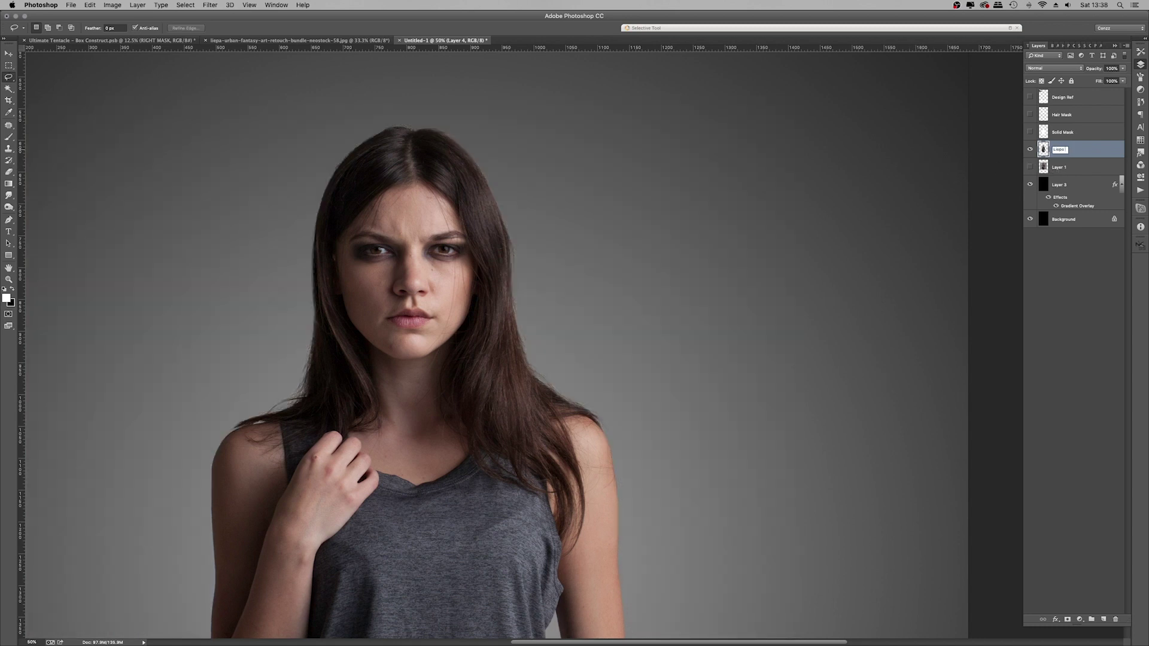
{"action": "type", "text": "e"}
{"action": "key", "text": "Return"}
{"action": "left_click", "coordinate": [1071, 166]}
Step: Group the Hair Mask, Solid Mask and both photo layers, and duplicate the group, keeping the first one in a hidden MISC group
{"action": "key", "text": "super+minus"}
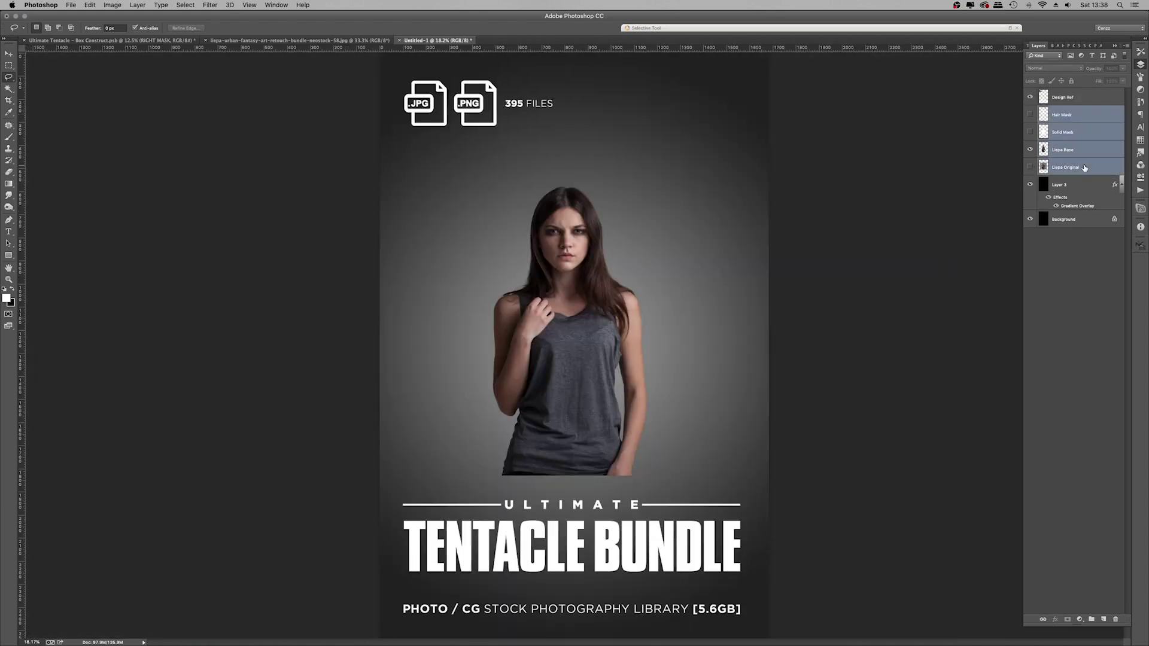
{"action": "key", "text": "ctrl+g"}
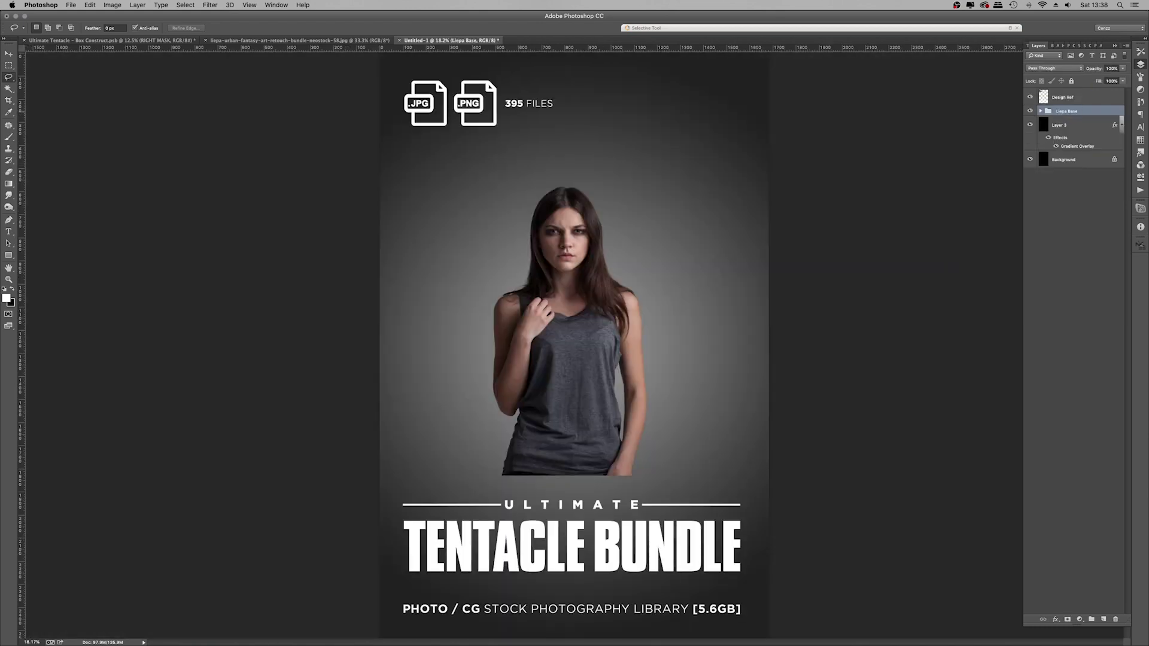
{"action": "key", "text": "super+minus"}
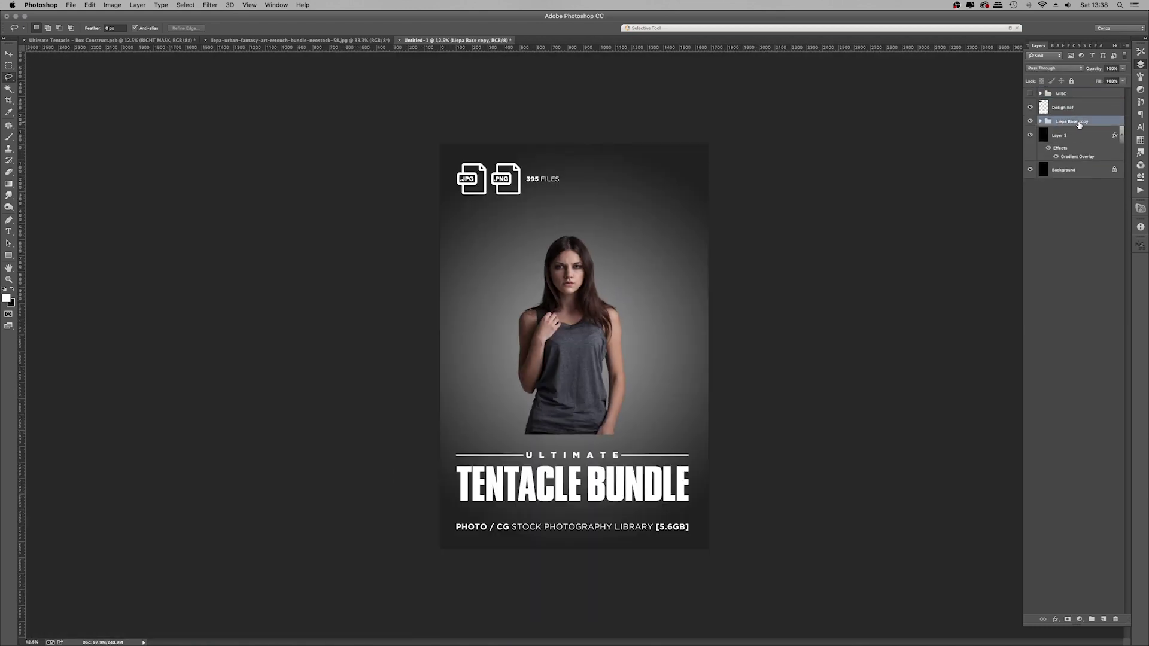
Step: Enlarge the duplicated group with Free Transform and centre the woman on the poster, overlapping the ULTIMATE line, with a 0.17° rotation
{"action": "key", "text": "super+t"}
{"action": "left_click_drag", "start_coordinate": [472, 231], "coordinate": [360, 110]}
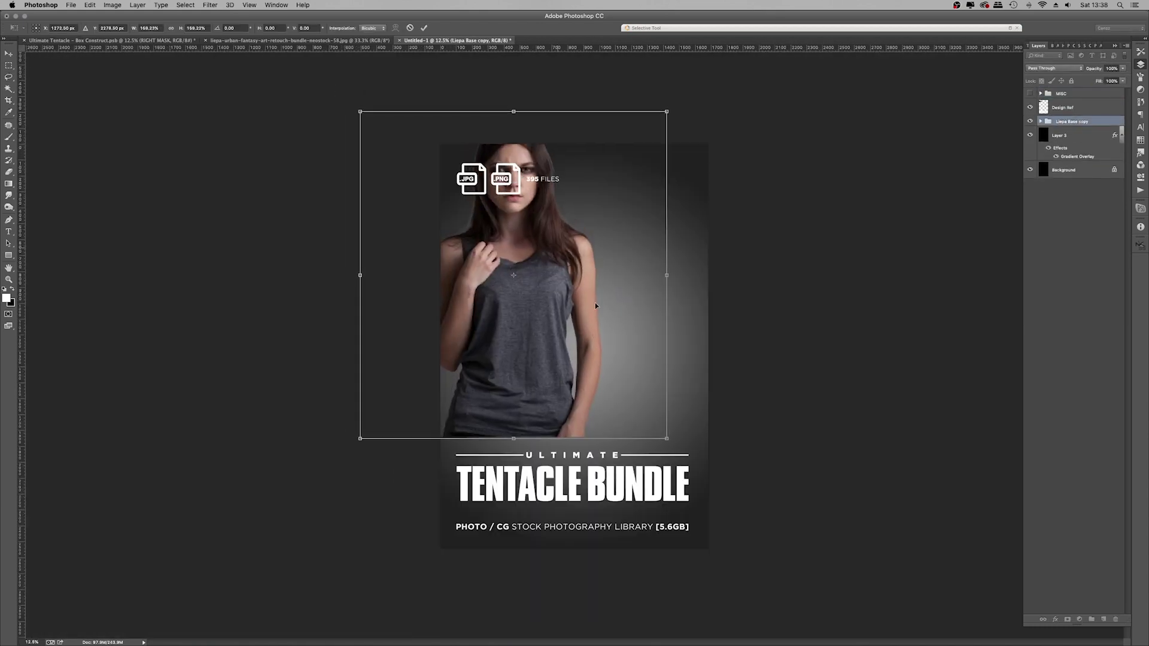
{"action": "left_click_drag", "start_coordinate": [595, 303], "coordinate": [657, 379]}
{"action": "left_click_drag", "start_coordinate": [728, 515], "coordinate": [695, 479]}
{"action": "left_click_drag", "start_coordinate": [583, 378], "coordinate": [596, 391]}
{"action": "key", "text": "Return"}
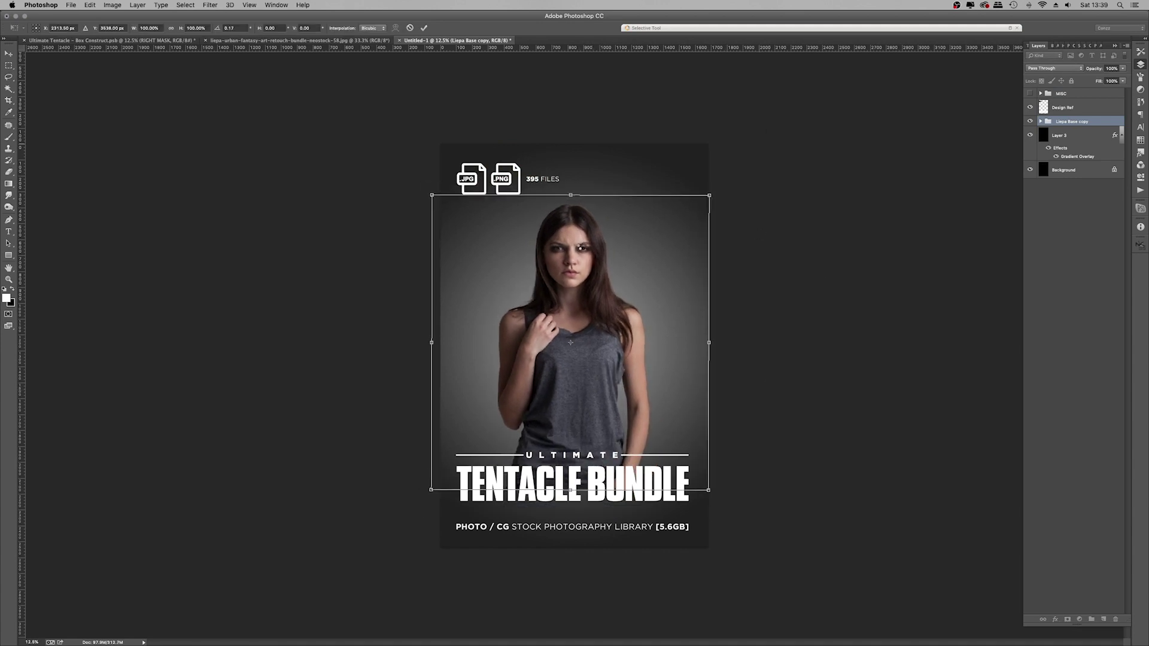
Step: Add a new layer clipped to the base cutout and clone-stamp the hair edge on the photo's left side
{"action": "key", "text": "super+shift+n"}
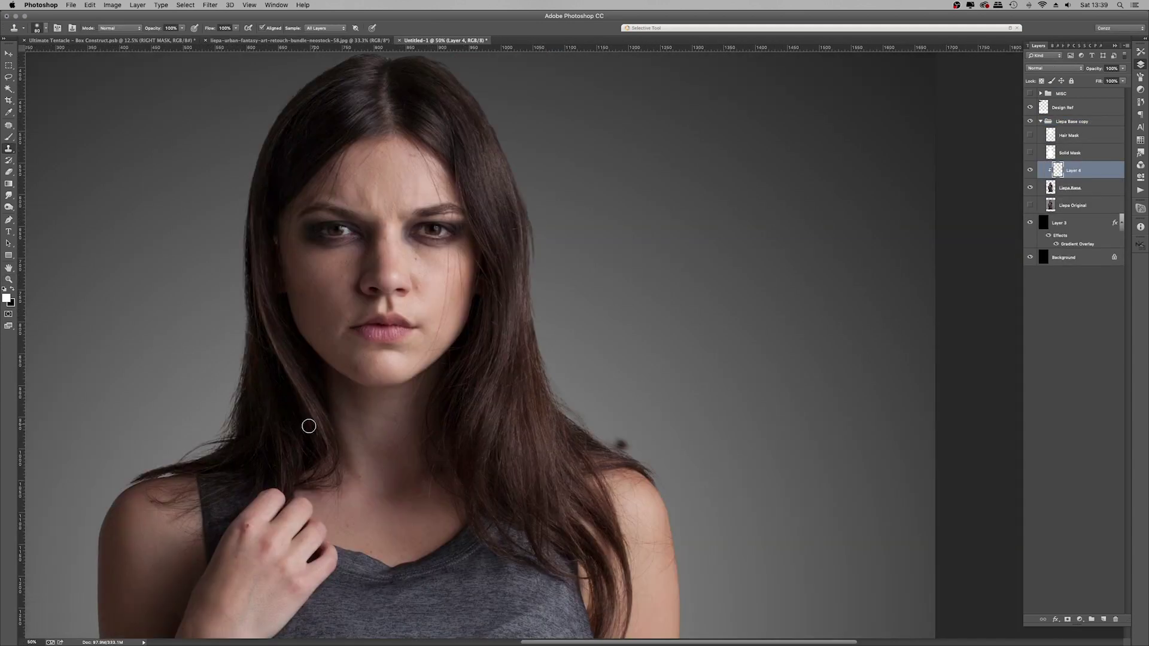
{"action": "left_click_drag", "start_coordinate": [235, 281], "coordinate": [268, 122]}
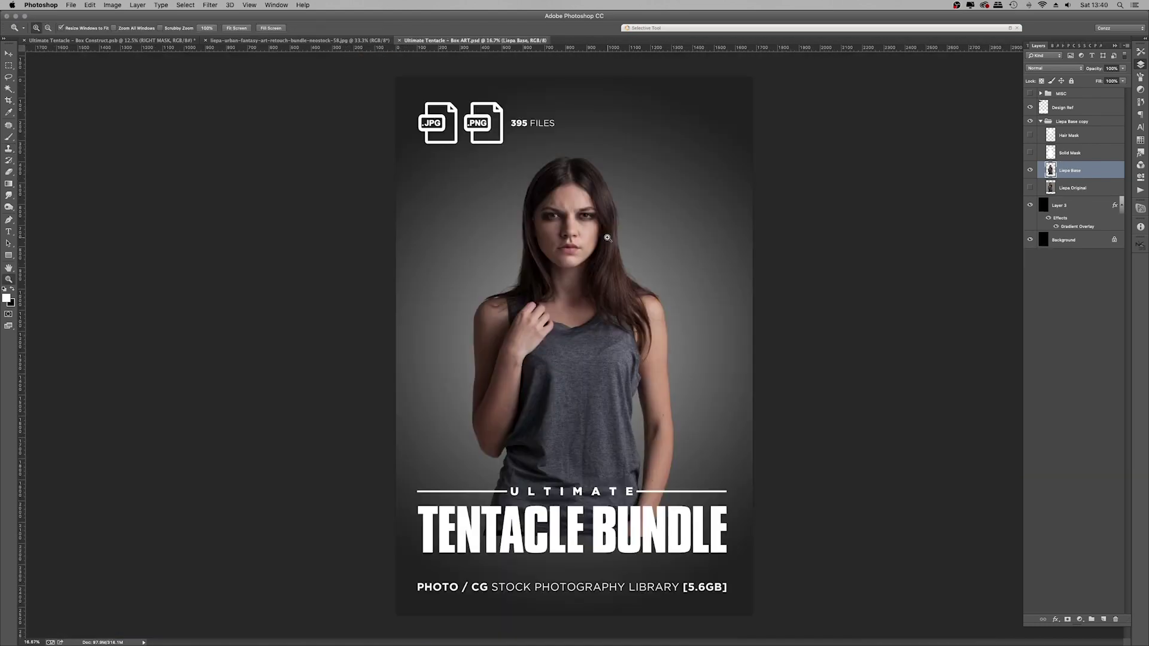
Step: Scale the woman's group up to about 118%, shift it toward the poster's right edge, and hide the Design Ref layer
{"action": "key", "text": "super+t"}
{"action": "left_click_drag", "start_coordinate": [491, 419], "coordinate": [547, 470]}
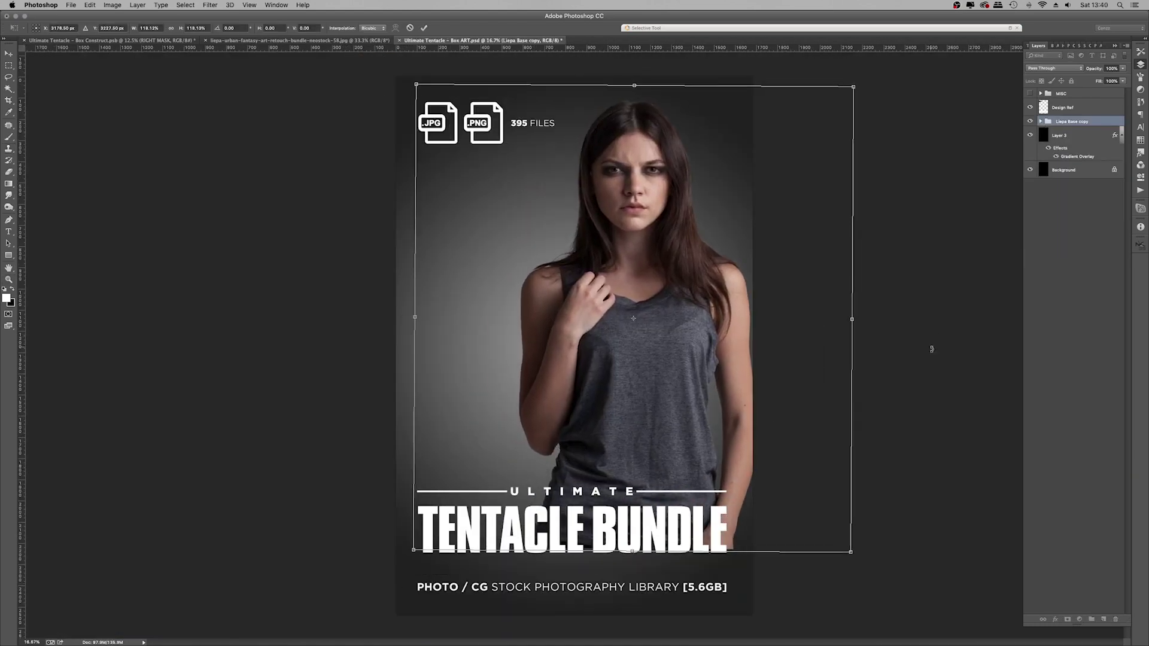
{"action": "key", "text": "Return"}
{"action": "left_click", "coordinate": [1030, 108]}
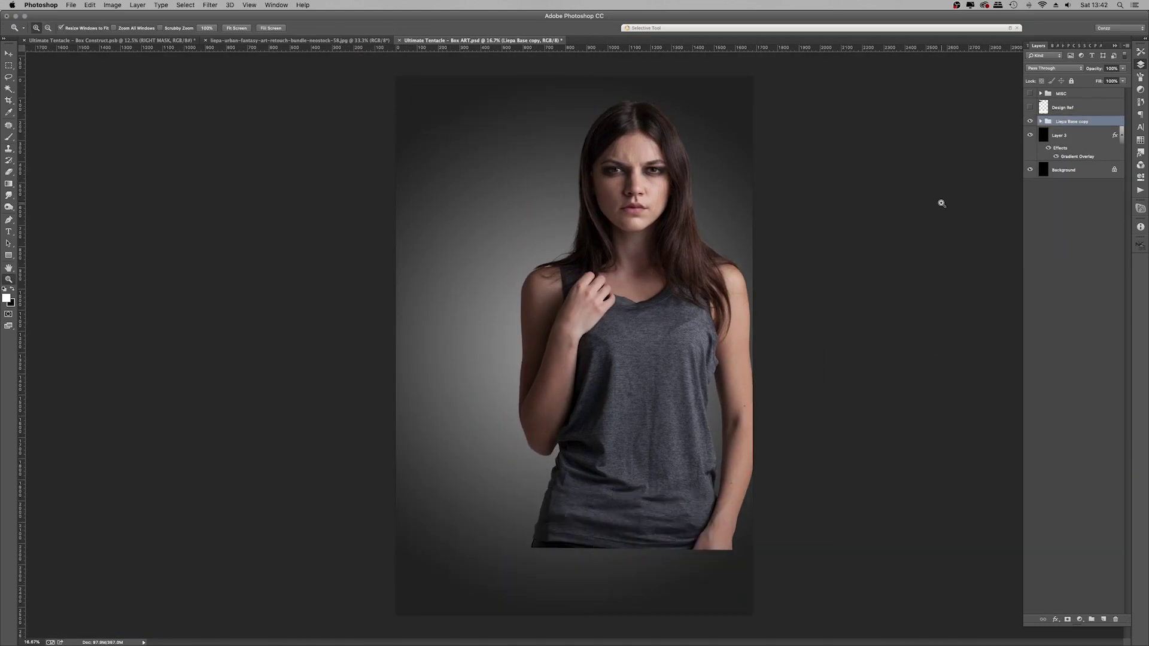
Step: With the Hair Mask layer active, lasso the inner hair beside the face on the photo's left side, from cheek to collarbone
{"action": "left_click", "coordinate": [1039, 121]}
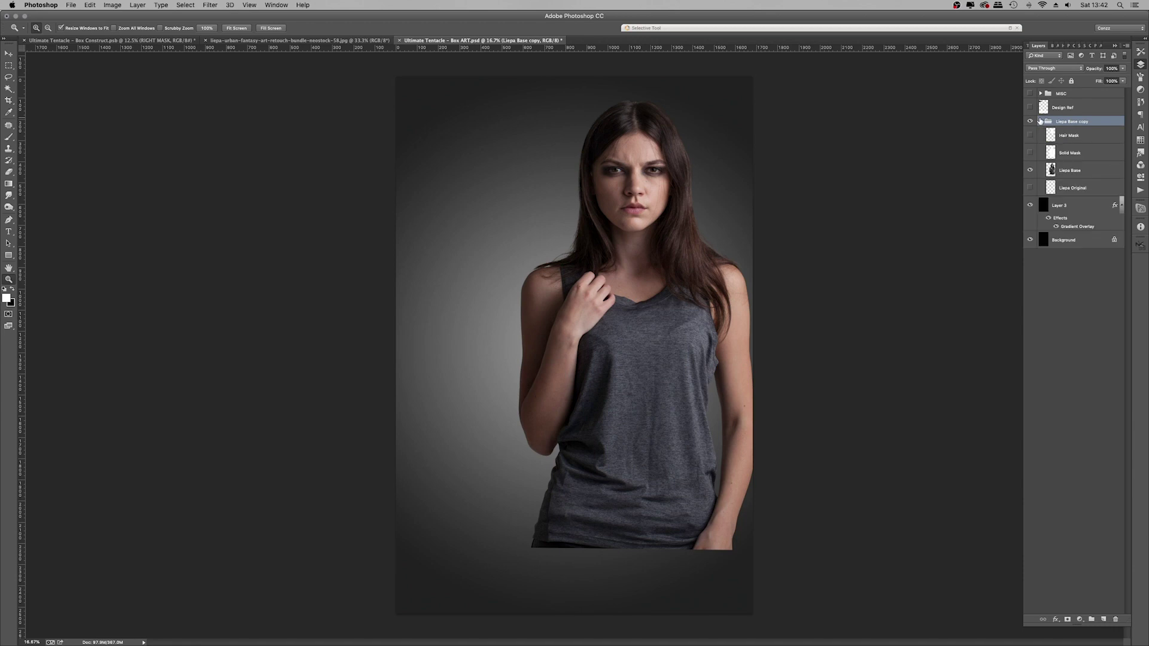
{"action": "left_click", "coordinate": [1075, 137]}
{"action": "left_click", "coordinate": [636, 209]}
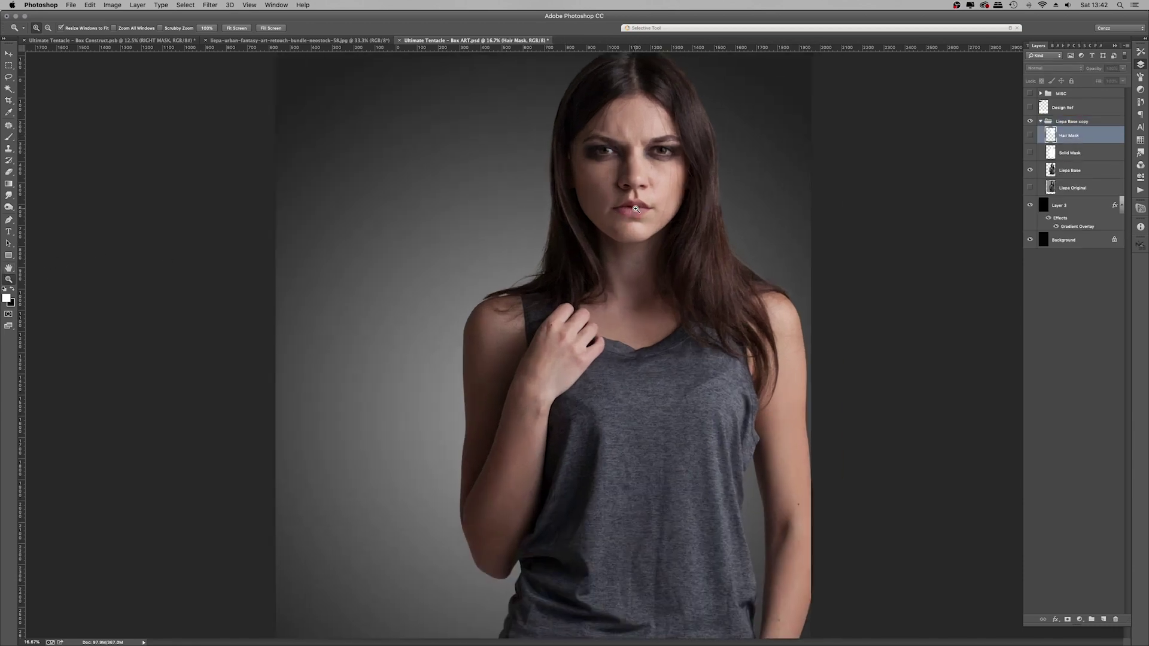
{"action": "left_click", "coordinate": [636, 209]}
{"action": "left_click", "coordinate": [636, 209]}
{"action": "left_click", "coordinate": [636, 209]}
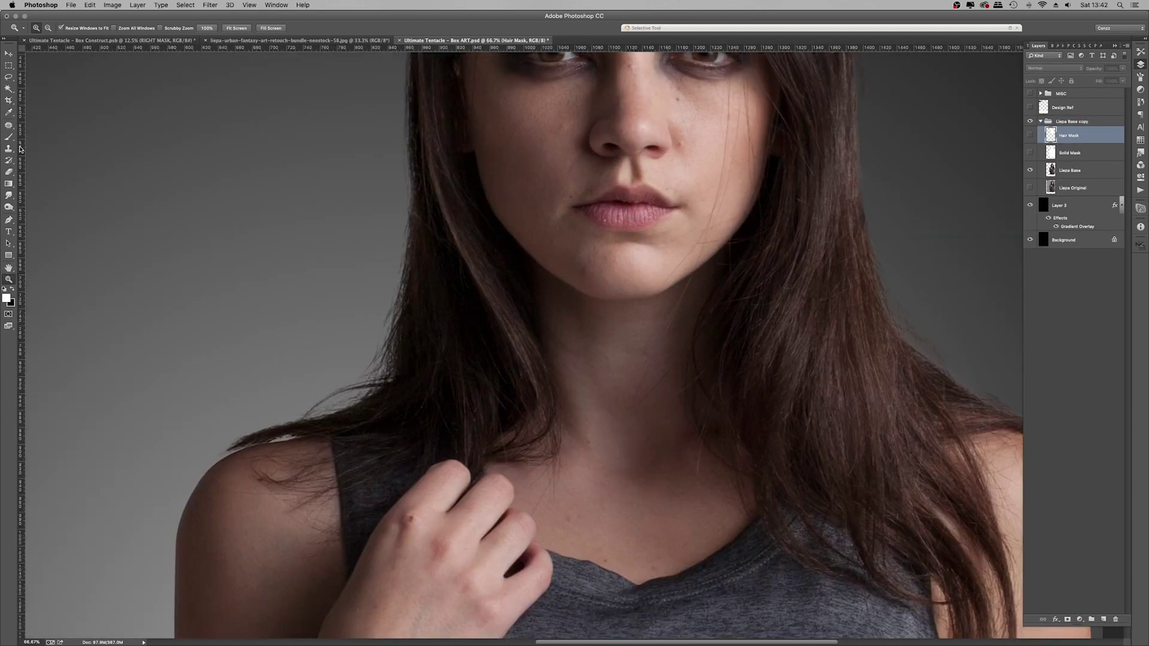
{"action": "left_click", "coordinate": [10, 80]}
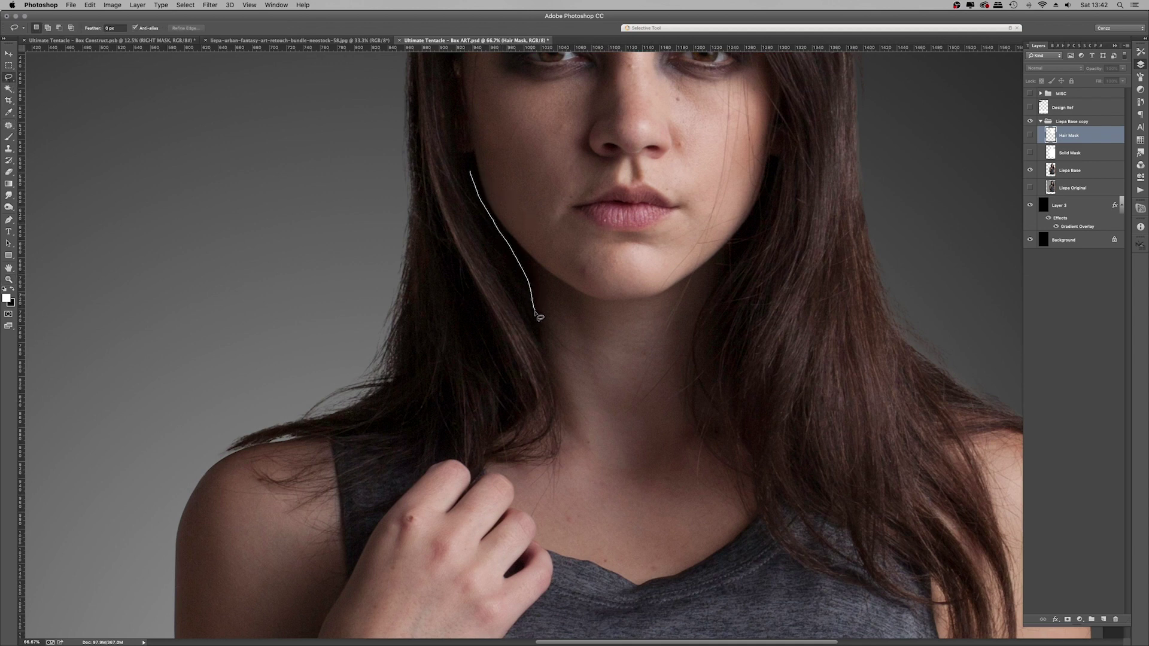
{"action": "mouse_move", "coordinate": [519, 375]}
{"action": "left_mouse_down"}
{"action": "mouse_move", "coordinate": [426, 269]}
{"action": "mouse_move", "coordinate": [438, 211]}
{"action": "mouse_move", "coordinate": [489, 207]}
{"action": "mouse_move", "coordinate": [499, 225]}
{"action": "left_mouse_up"}
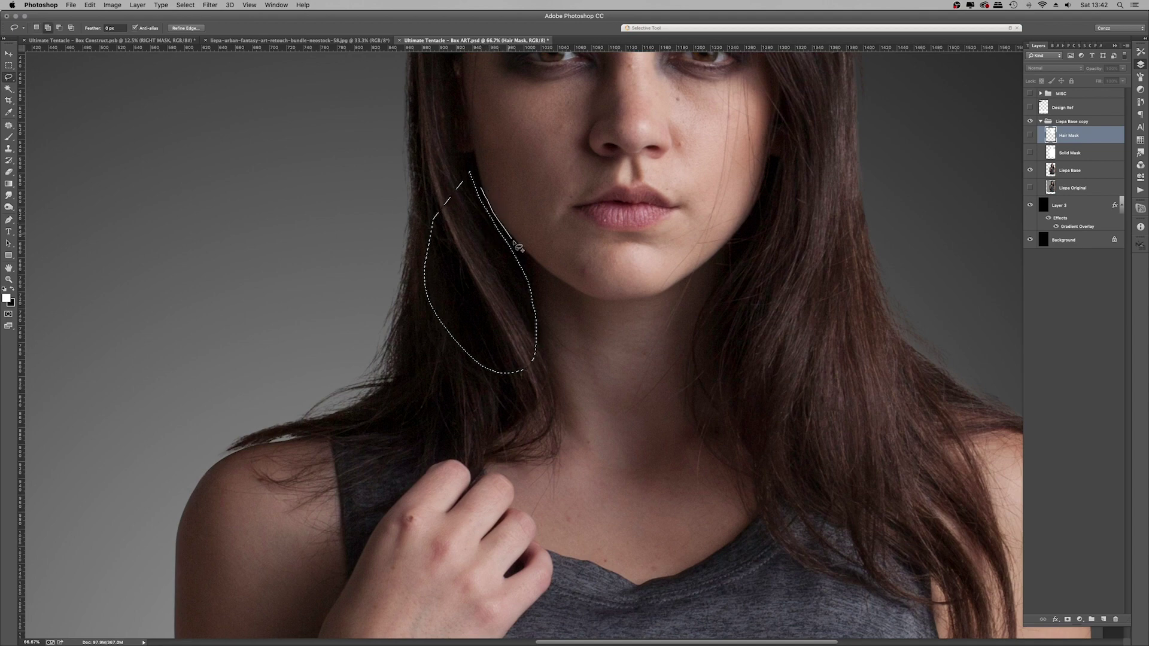
{"action": "mouse_move", "coordinate": [529, 275]}
{"action": "left_mouse_down"}
{"action": "mouse_move", "coordinate": [519, 342]}
{"action": "mouse_move", "coordinate": [366, 324]}
{"action": "left_mouse_up"}
{"action": "key", "text": "super+plus"}
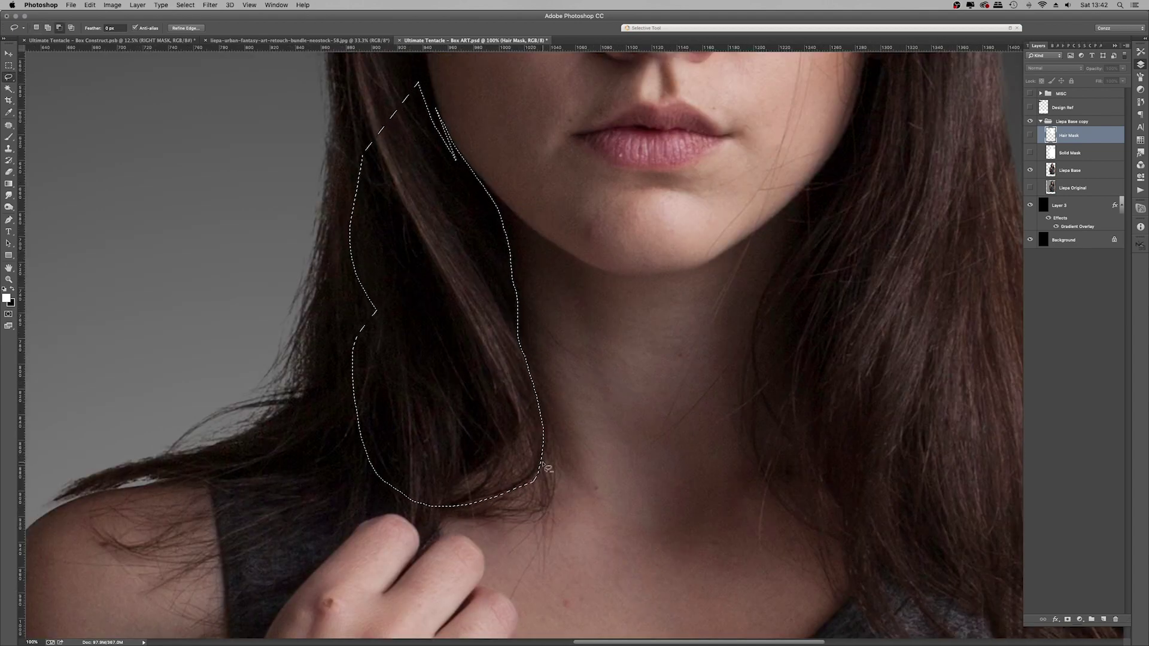
Step: Refine the lasso selection around the loose hair tips at the collarbone and extend it over the hair toward the shoulder
{"action": "mouse_move", "coordinate": [537, 463]}
{"action": "left_mouse_down"}
{"action": "mouse_move", "coordinate": [545, 474]}
{"action": "mouse_move", "coordinate": [526, 450]}
{"action": "left_mouse_up"}
{"action": "mouse_move", "coordinate": [514, 464]}
{"action": "left_mouse_down"}
{"action": "mouse_move", "coordinate": [512, 477]}
{"action": "mouse_move", "coordinate": [460, 491]}
{"action": "left_mouse_up"}
{"action": "mouse_move", "coordinate": [501, 494]}
{"action": "left_mouse_down"}
{"action": "mouse_move", "coordinate": [470, 515]}
{"action": "mouse_move", "coordinate": [453, 508]}
{"action": "left_mouse_up"}
{"action": "mouse_move", "coordinate": [450, 501]}
{"action": "left_mouse_down"}
{"action": "mouse_move", "coordinate": [235, 480]}
{"action": "mouse_move", "coordinate": [363, 290]}
{"action": "left_mouse_up"}
Step: Add the inner hair on the photo's right side to the selection, from the jaw down over the top's neckline
{"action": "left_click_drag", "start_coordinate": [831, 204], "coordinate": [618, 235]}
{"action": "mouse_move", "coordinate": [623, 205]}
{"action": "left_mouse_down"}
{"action": "mouse_move", "coordinate": [593, 268]}
{"action": "mouse_move", "coordinate": [772, 325]}
{"action": "left_mouse_up"}
{"action": "left_click_drag", "start_coordinate": [654, 231], "coordinate": [575, 288]}
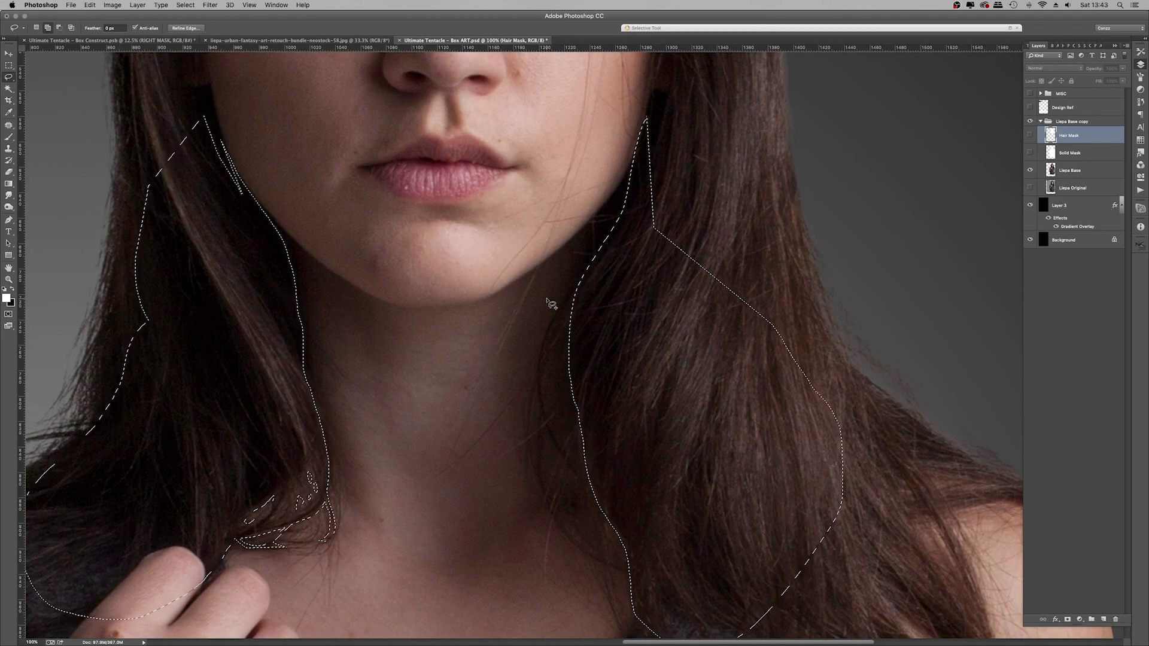
{"action": "left_click_drag", "start_coordinate": [622, 539], "coordinate": [622, 360]}
{"action": "mouse_move", "coordinate": [632, 393]}
{"action": "left_mouse_down"}
{"action": "mouse_move", "coordinate": [634, 448]}
{"action": "mouse_move", "coordinate": [791, 477]}
{"action": "left_mouse_up"}
Step: Create a layer named Inner Hair Mask and fill the selection on it with white
{"action": "key", "text": "shift+super+n"}
{"action": "type", "text": "Inner Hair Mask"}
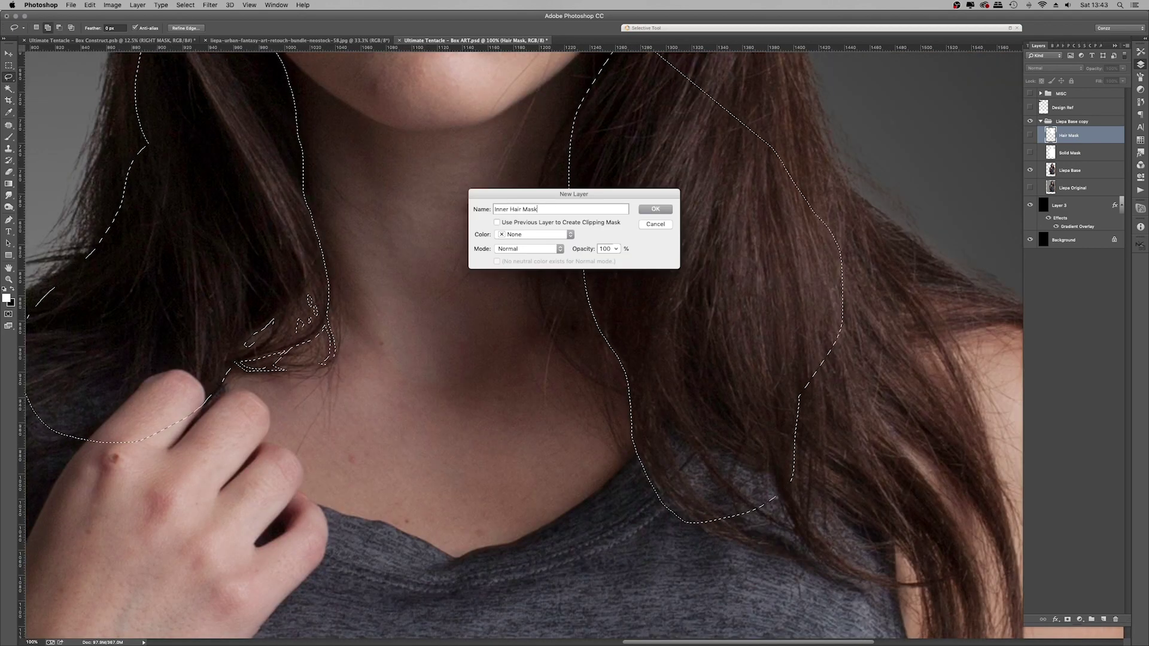
{"action": "key", "text": "Return"}
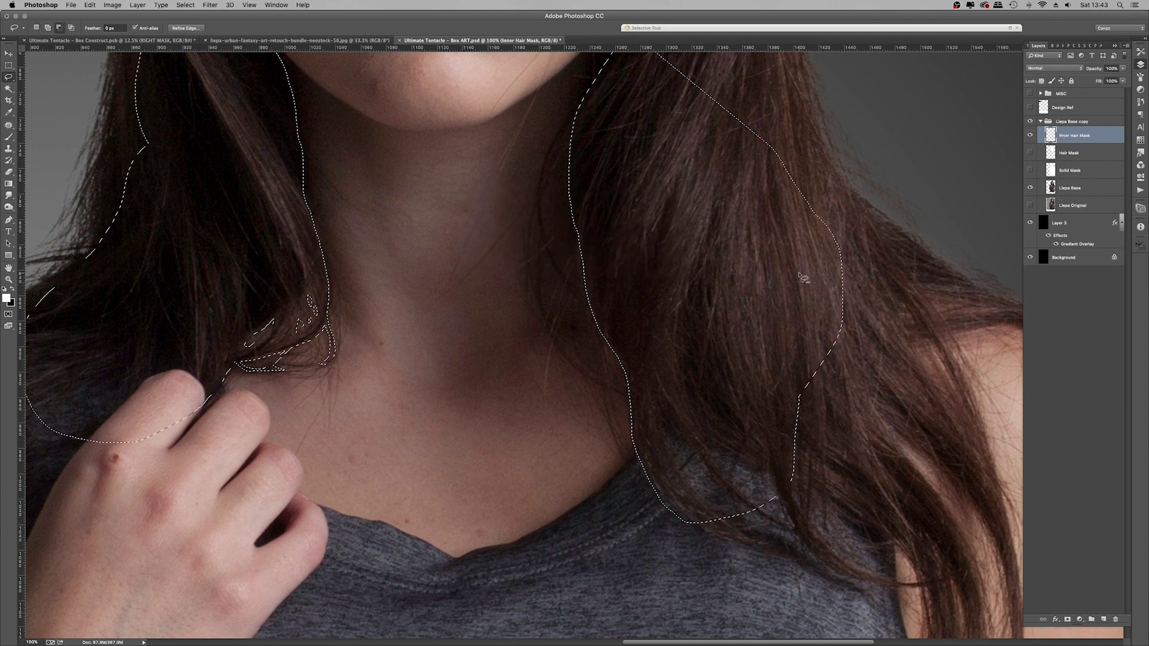
{"action": "key", "text": "alt+BackSpace"}
Step: Deselect, load the Inner Hair Mask layer's filled area as a selection, and hide that layer
{"action": "key", "text": "super+d"}
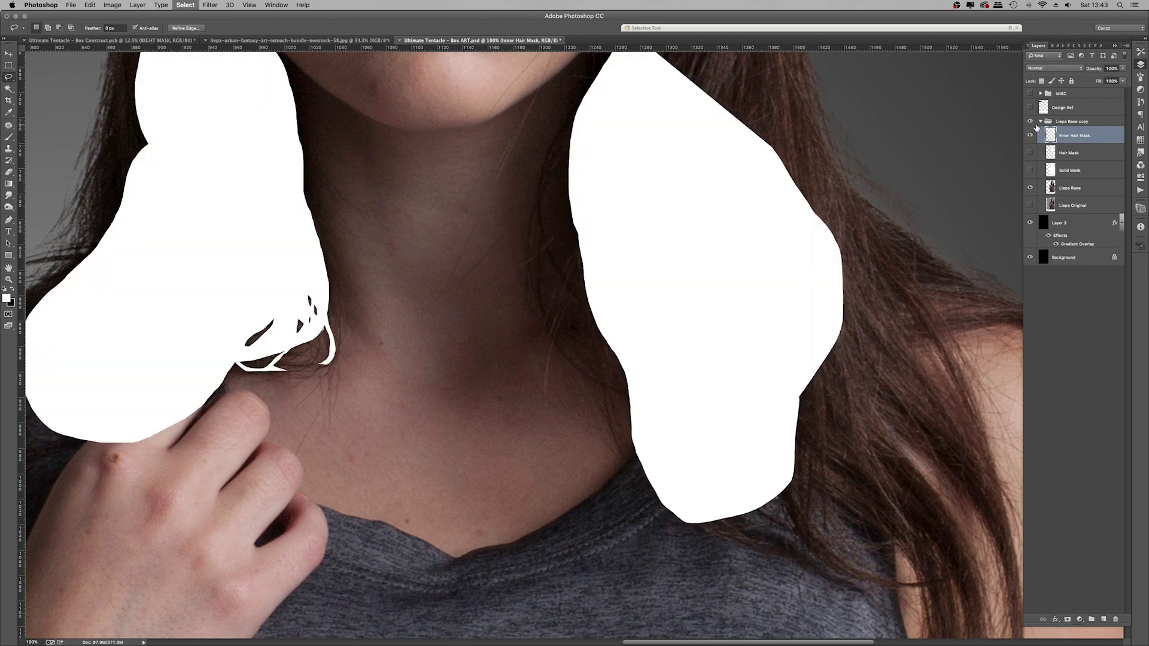
{"action": "left_click", "coordinate": [1055, 139], "text": "super"}
{"action": "left_click", "coordinate": [1030, 135]}
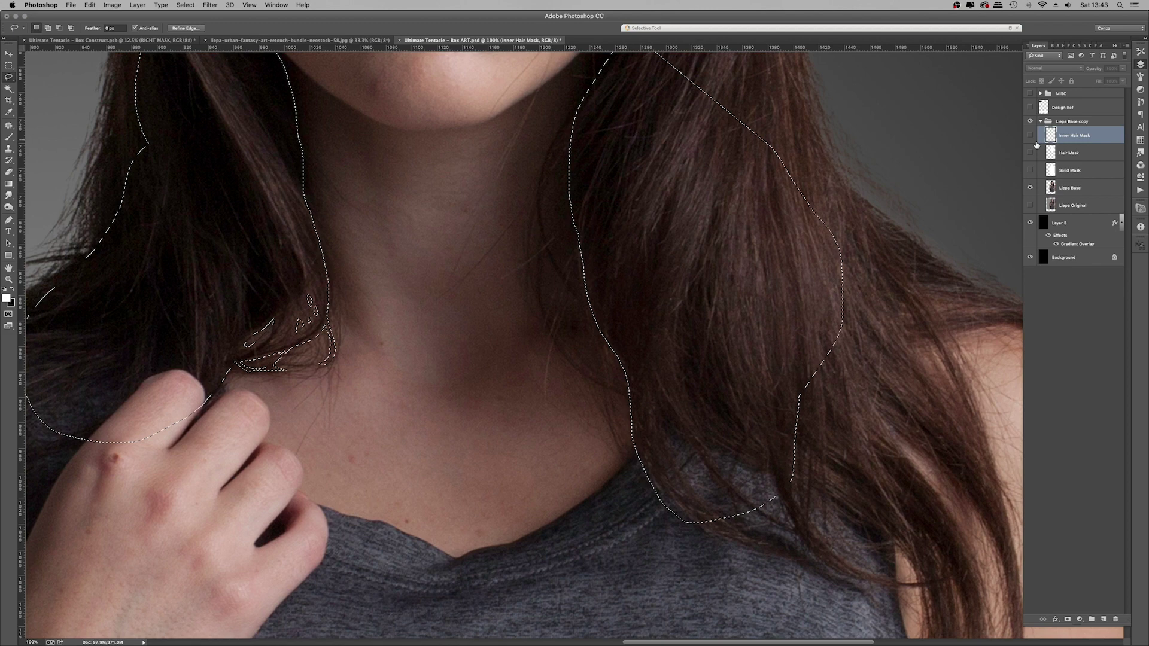
Step: Activate the base cutout layer and refine the inner hair selection's edge with Refine Edge, output to Selection
{"action": "left_click", "coordinate": [1068, 190]}
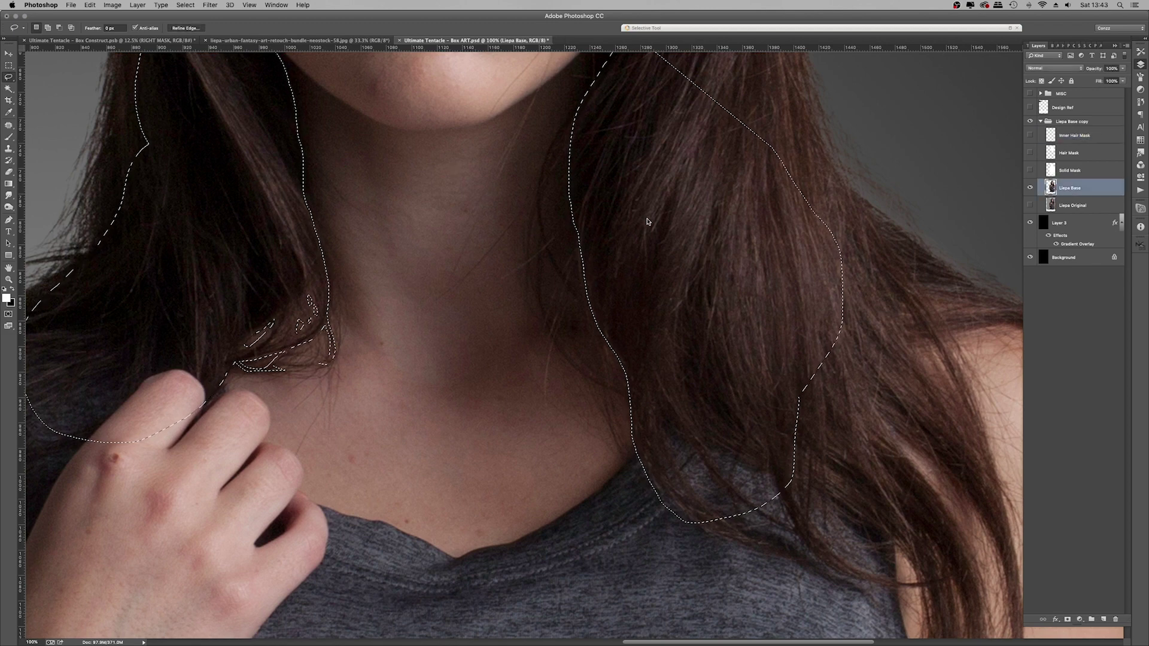
{"action": "key", "text": "alt+super+r"}
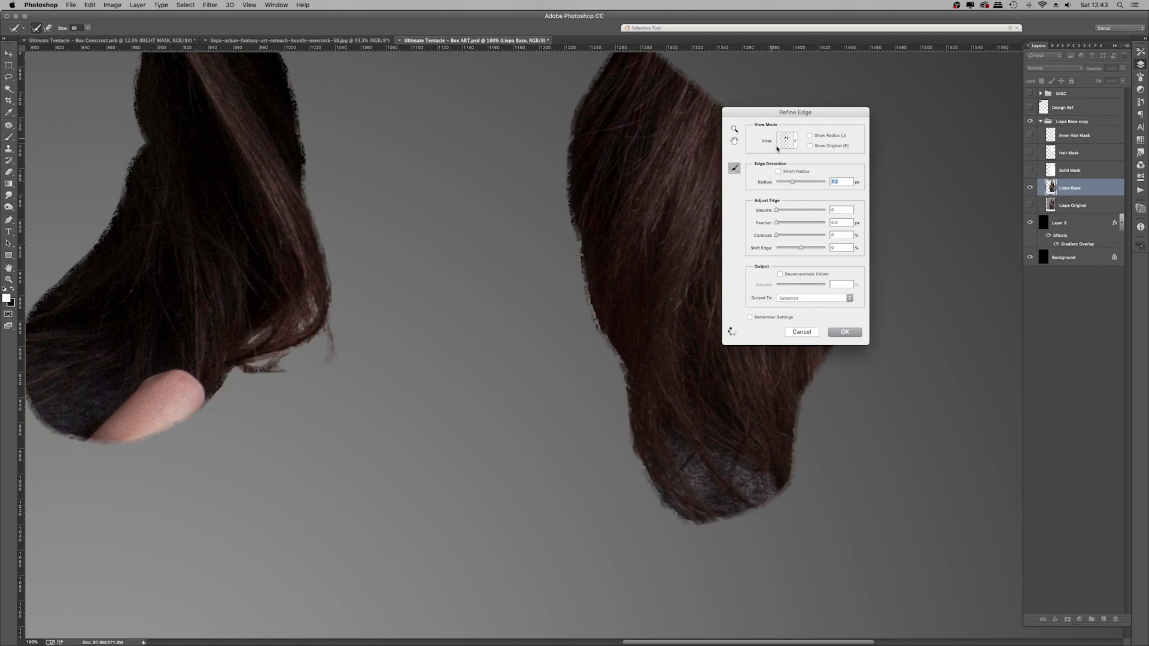
{"action": "left_click", "coordinate": [849, 331]}
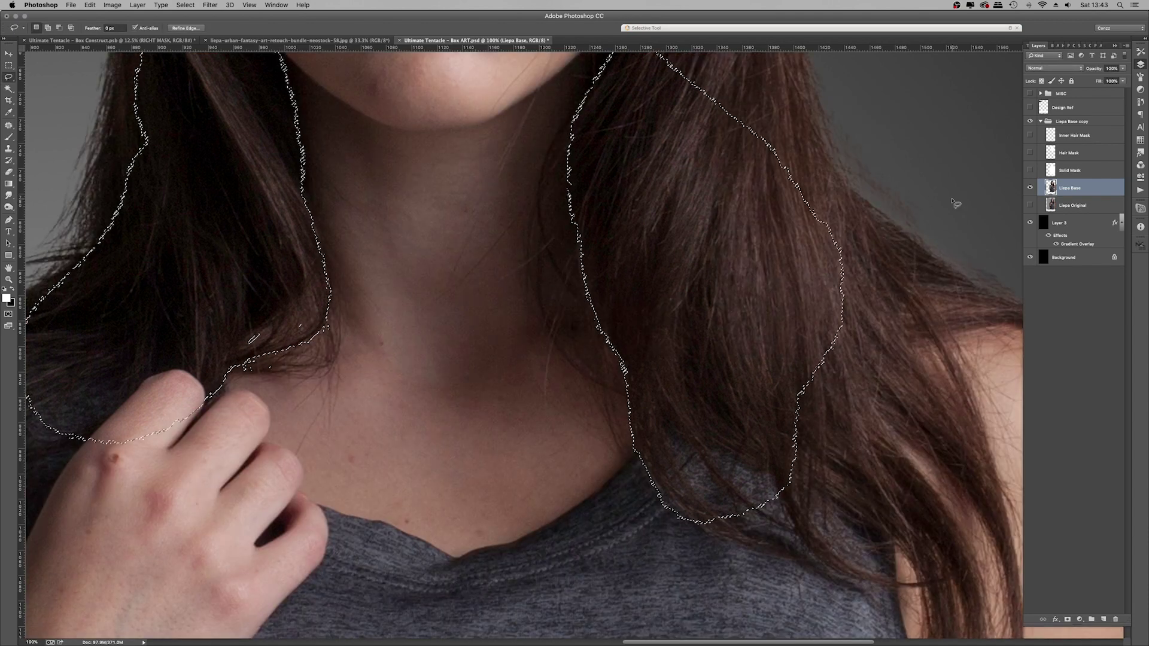
Step: Create a layer group above the base cutout, mask it with the refined hair selection, and invert the group mask
{"action": "left_click", "coordinate": [1092, 620]}
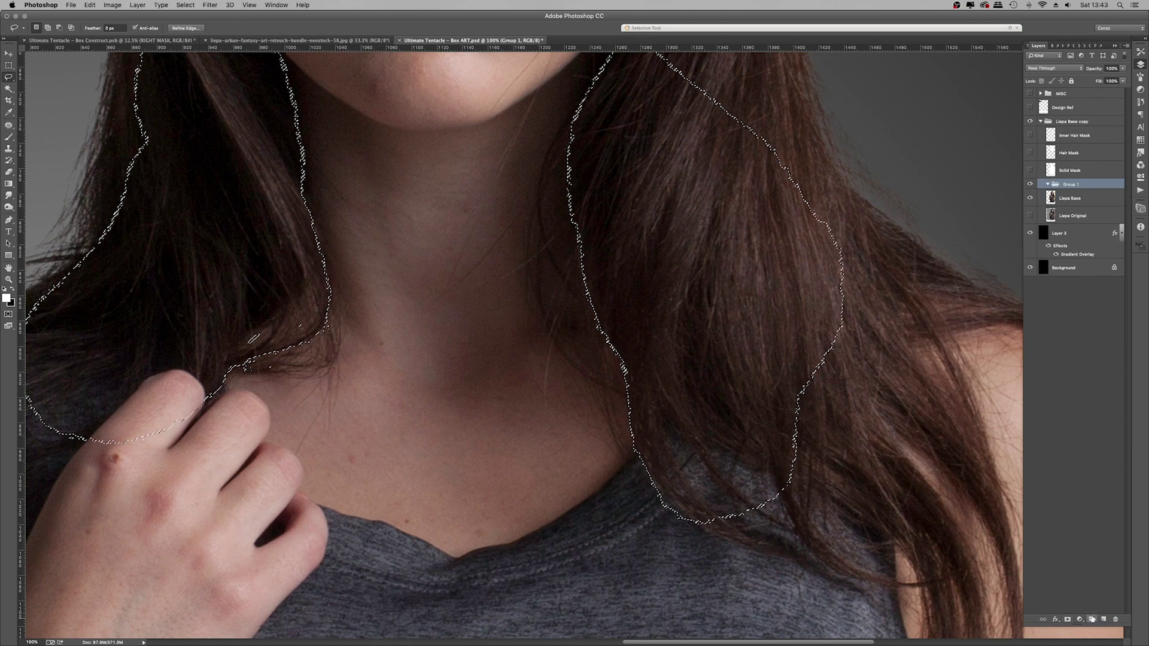
{"action": "left_click", "coordinate": [1068, 620]}
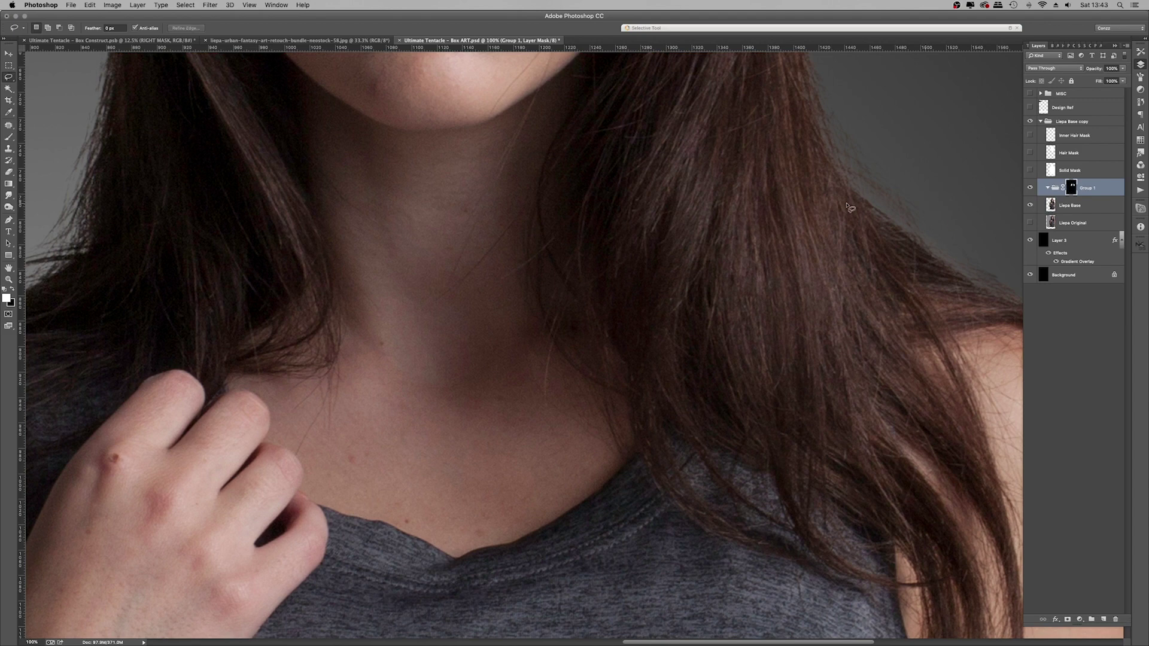
{"action": "key", "text": "super+i"}
{"action": "key", "text": "super+minus"}
{"action": "key", "text": "super+minus"}
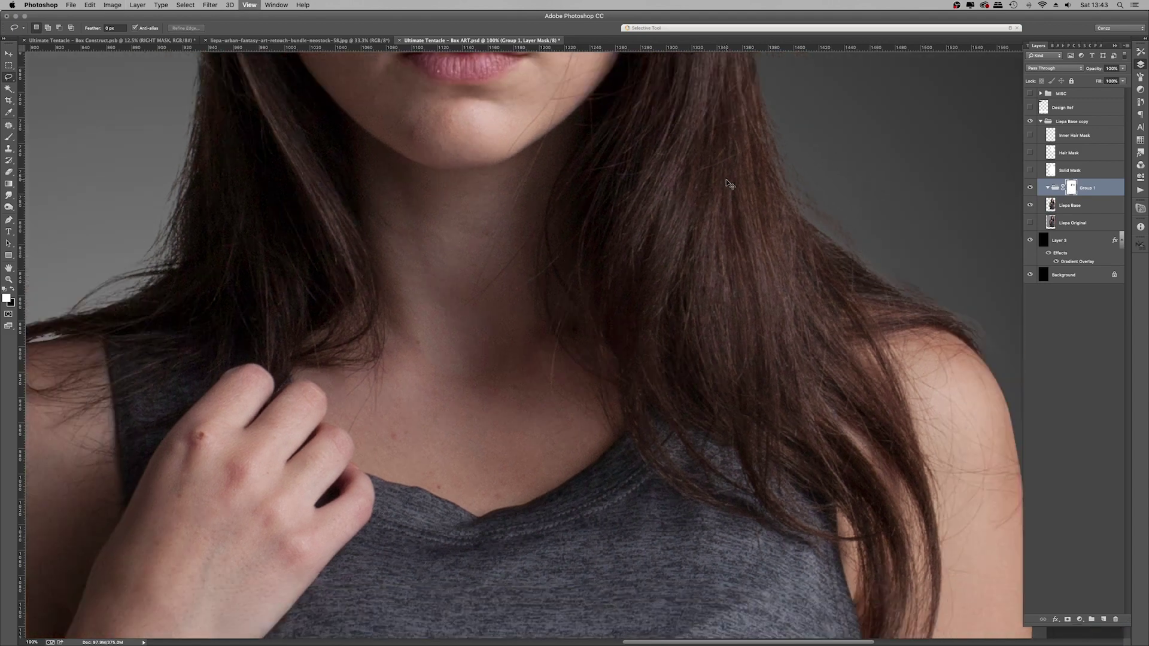
{"action": "key", "text": "super+minus"}
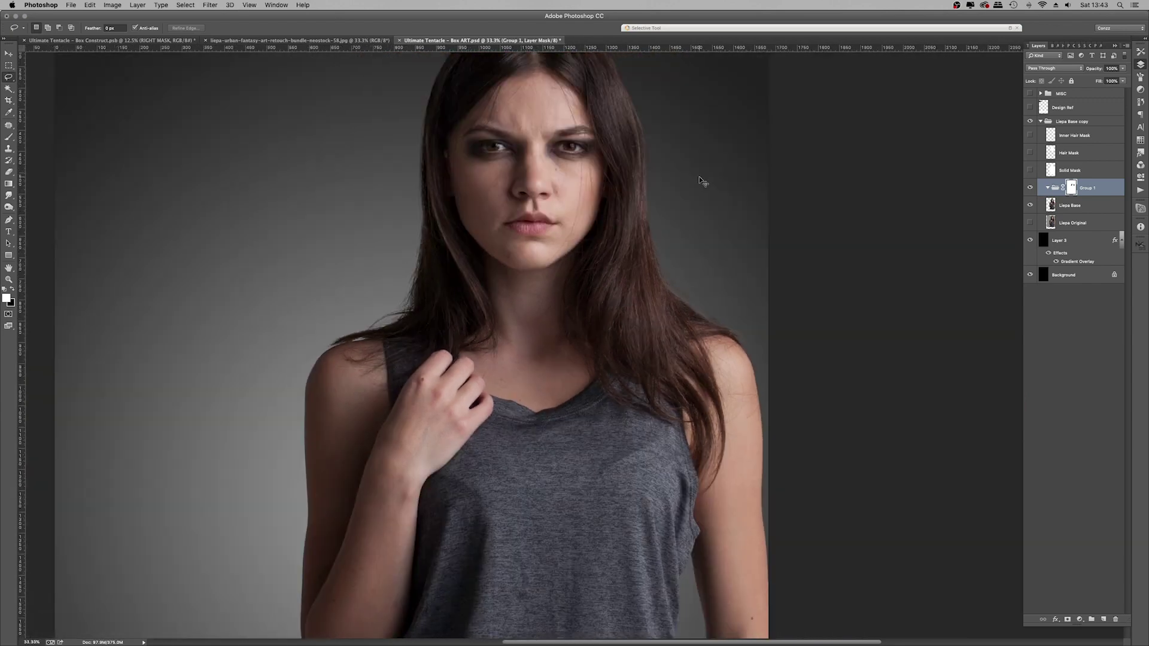
{"action": "key", "text": "super+minus"}
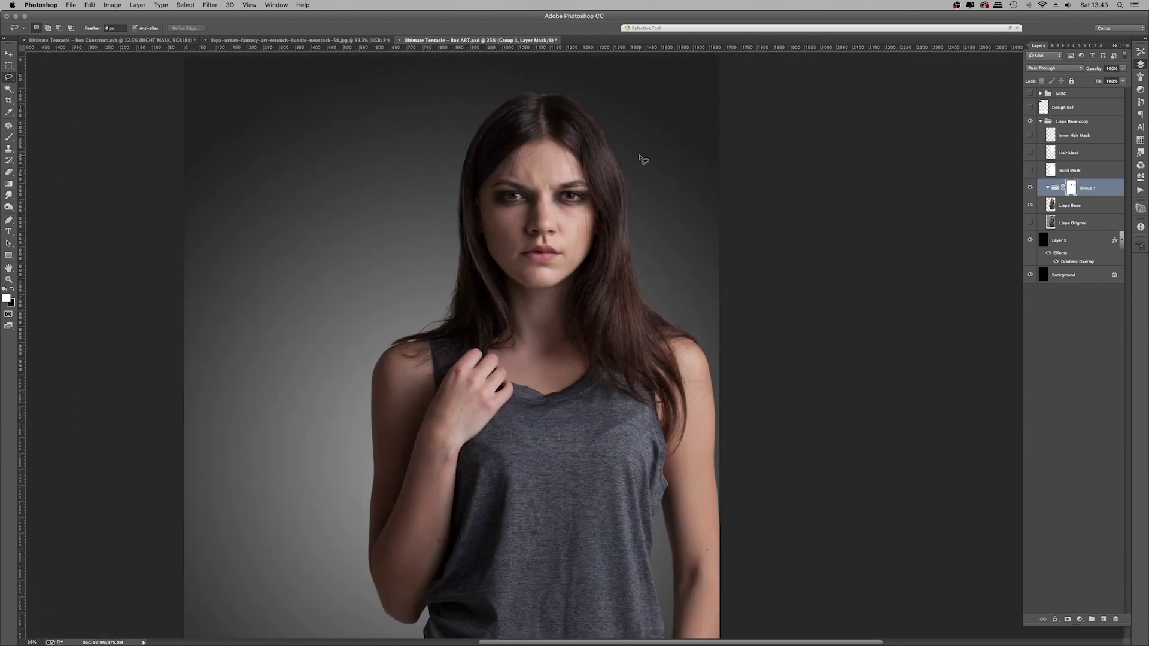
Step: Switch to Finder and look through the mannequin photos in the Photo Stock Tentacle Wraps folder for a suitable front-facing pose
{"action": "key", "text": "super+Tab"}
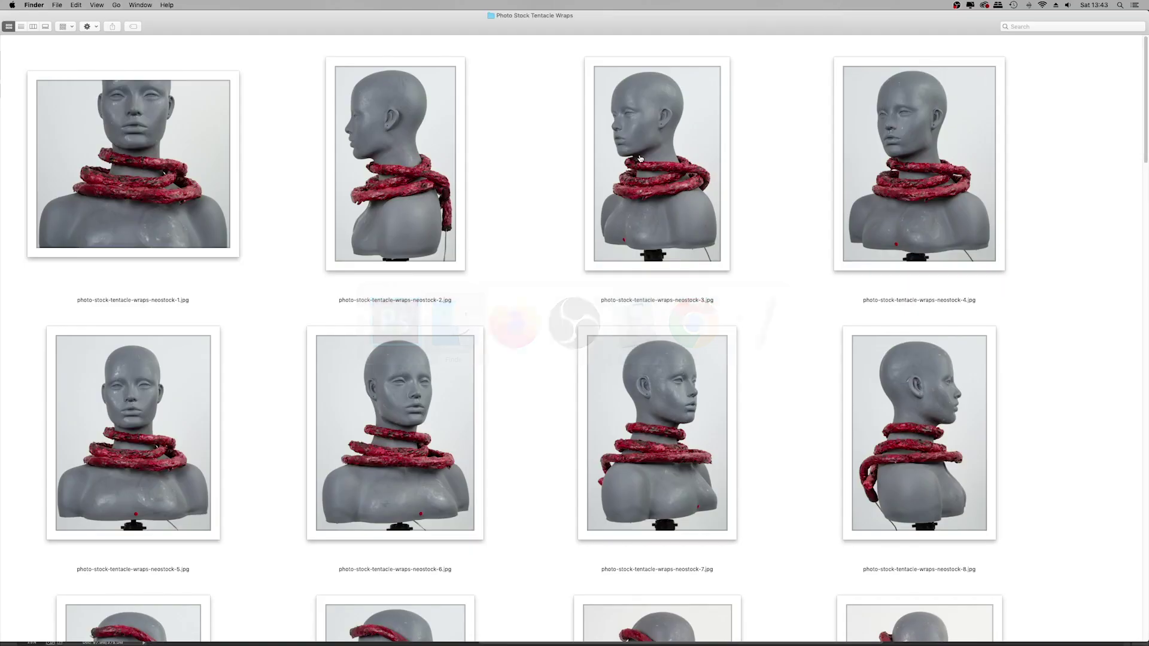
{"action": "scroll", "coordinate": [527, 198], "scroll_direction": "down", "scroll_amount": 5}
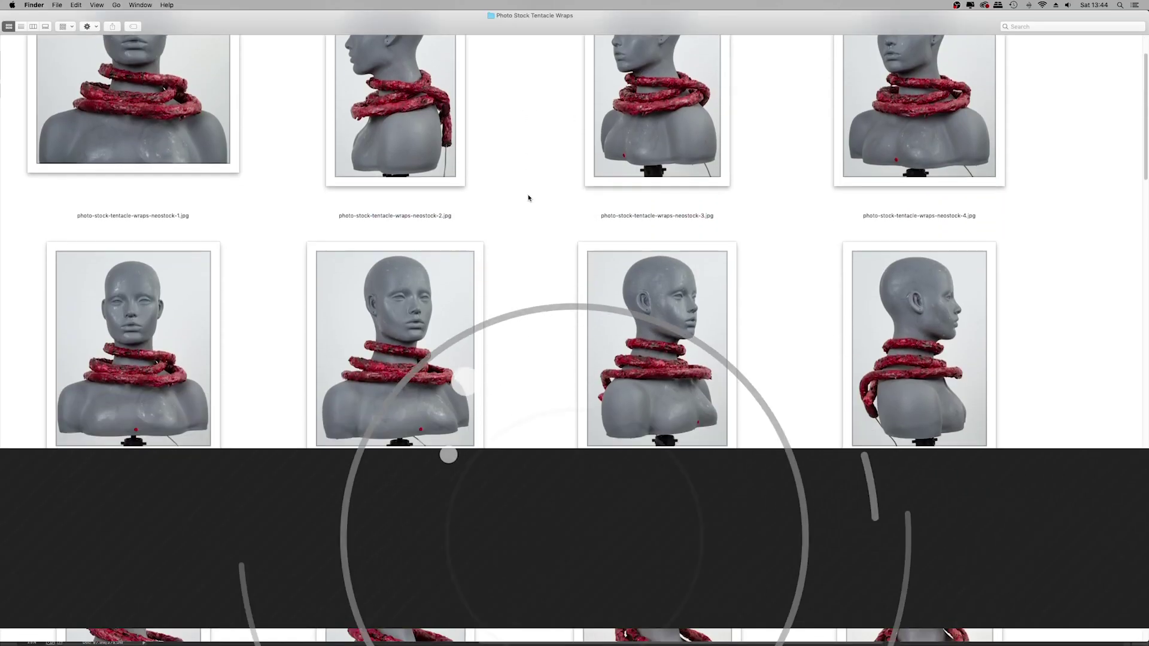
{"action": "scroll", "coordinate": [528, 197], "scroll_direction": "down", "scroll_amount": 5}
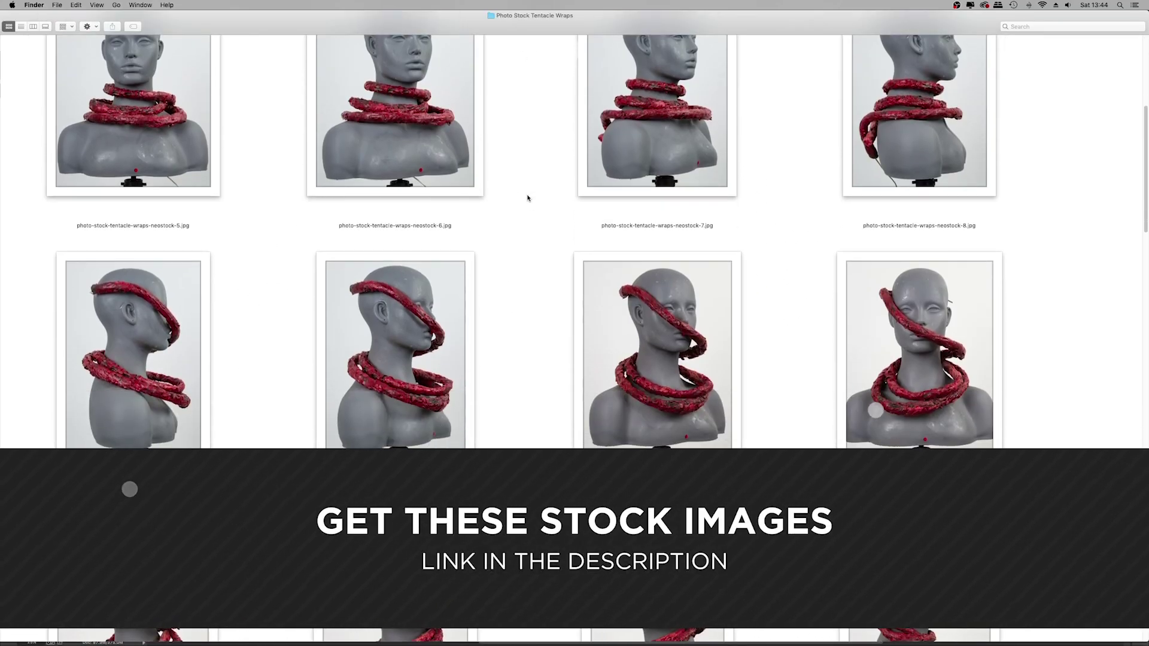
{"action": "left_click", "coordinate": [866, 305]}
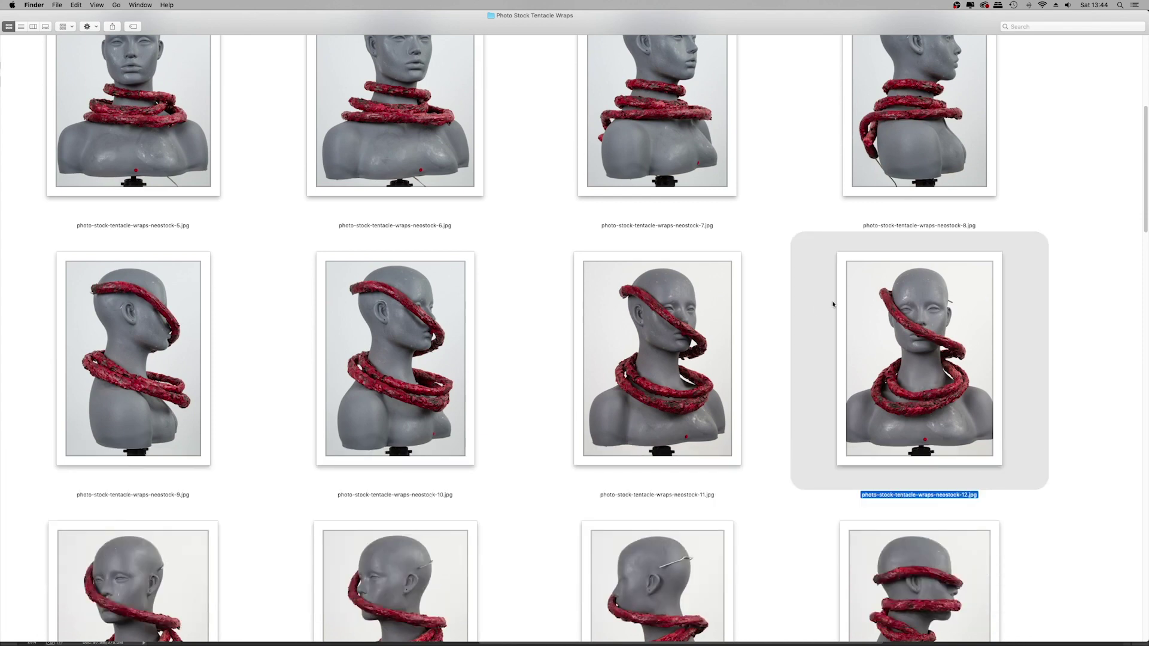
{"action": "scroll", "coordinate": [825, 307], "scroll_direction": "down", "scroll_amount": 8}
{"action": "scroll", "coordinate": [817, 308], "scroll_direction": "up", "scroll_amount": 3}
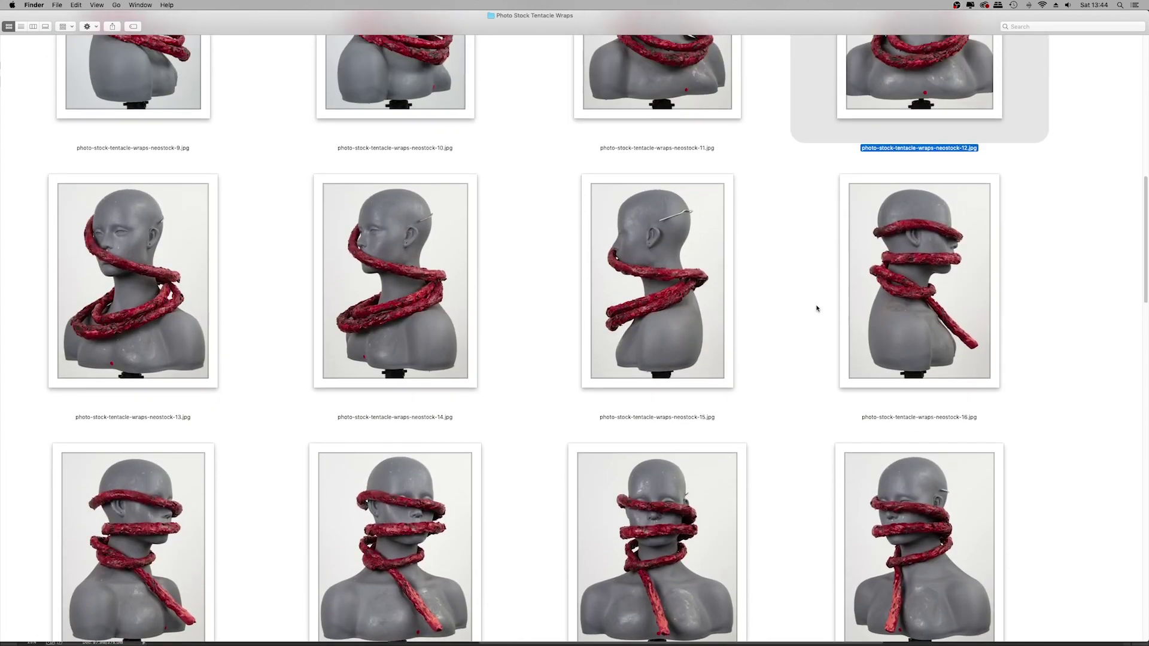
{"action": "scroll", "coordinate": [817, 309], "scroll_direction": "down", "scroll_amount": 10}
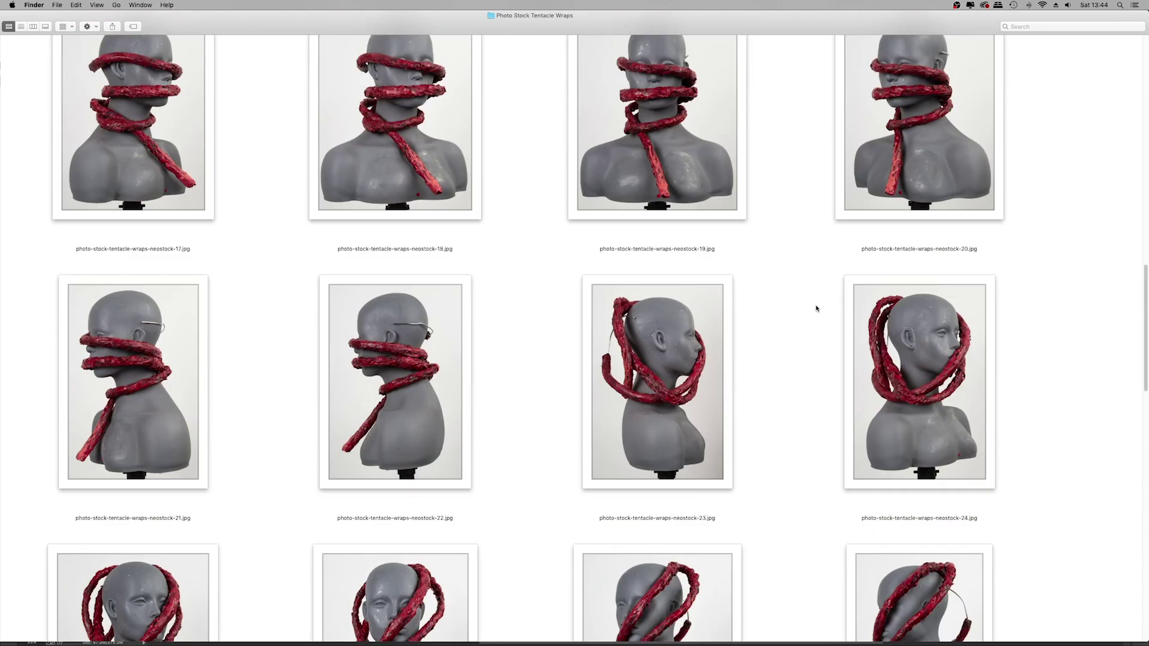
{"action": "scroll", "coordinate": [817, 309], "scroll_direction": "down", "scroll_amount": 8}
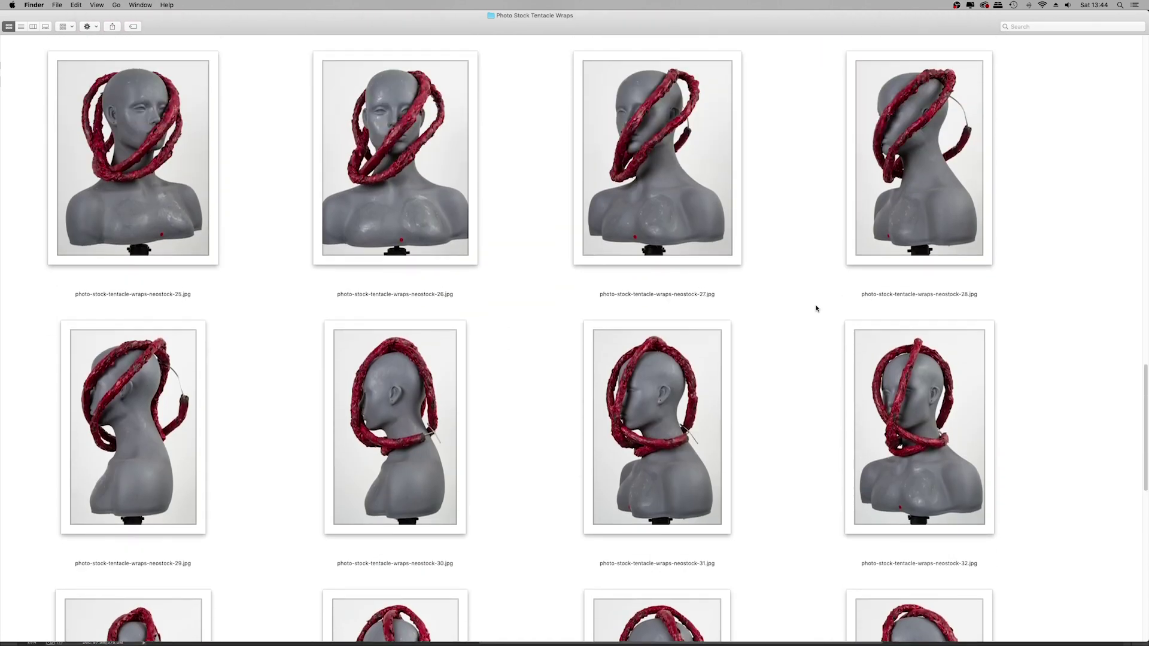
{"action": "scroll", "coordinate": [817, 309], "scroll_direction": "down", "scroll_amount": 12}
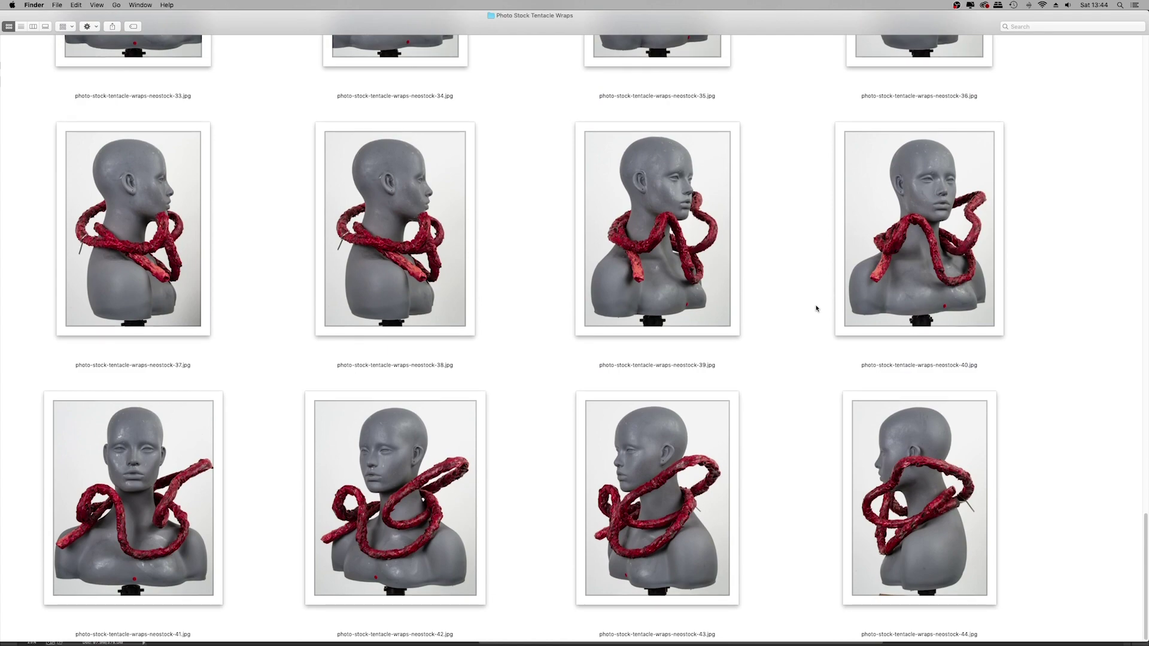
{"action": "scroll", "coordinate": [817, 309], "scroll_direction": "up", "scroll_amount": 20}
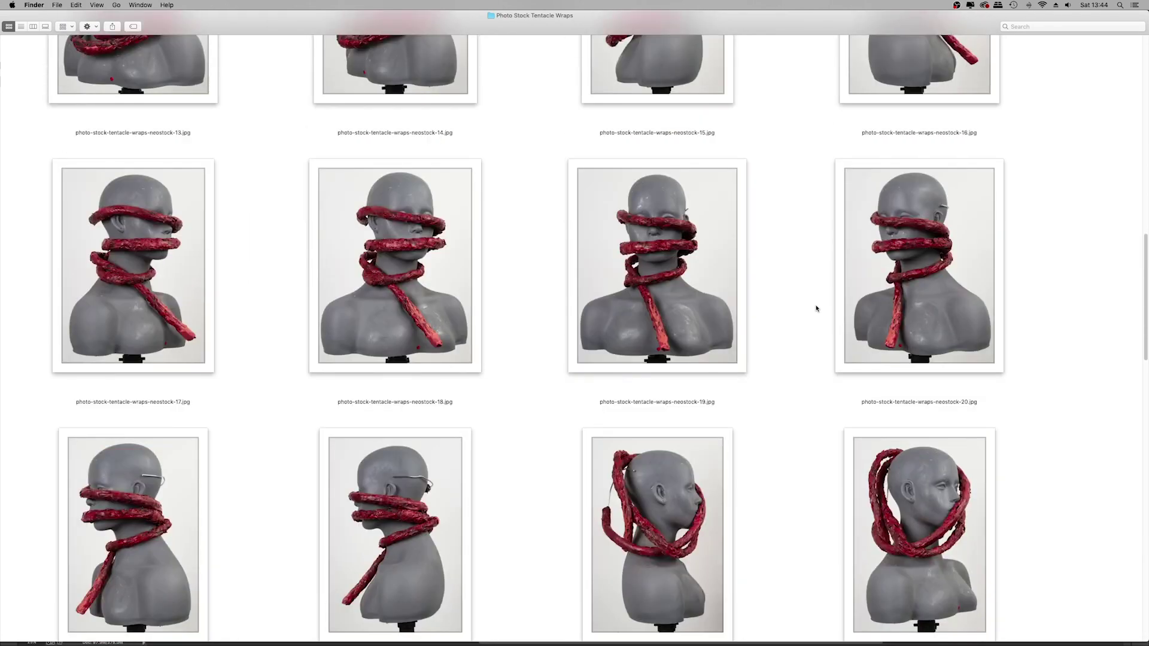
{"action": "scroll", "coordinate": [817, 308], "scroll_direction": "up", "scroll_amount": 13}
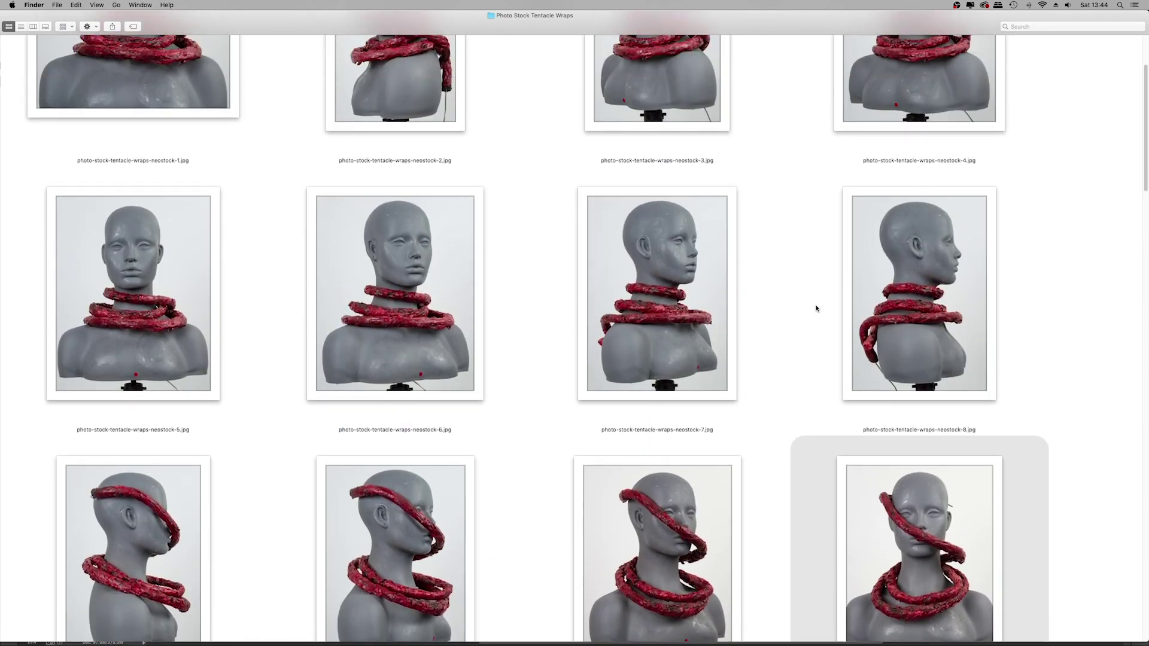
{"action": "scroll", "coordinate": [813, 302], "scroll_direction": "up", "scroll_amount": 2}
{"action": "scroll", "coordinate": [814, 302], "scroll_direction": "down", "scroll_amount": 4}
Step: Open photo-stock-tentacle-wraps-neostock-12.jpg in Adobe Photoshop CC
{"action": "right_click", "coordinate": [937, 419]}
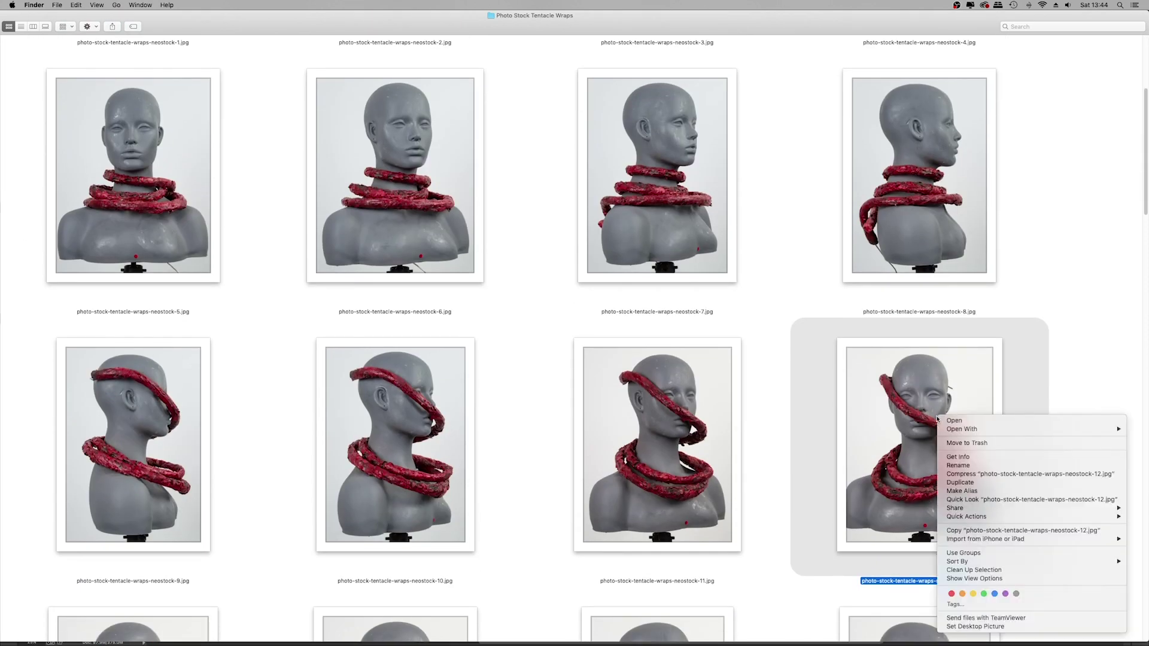
{"action": "mouse_move", "coordinate": [958, 429]}
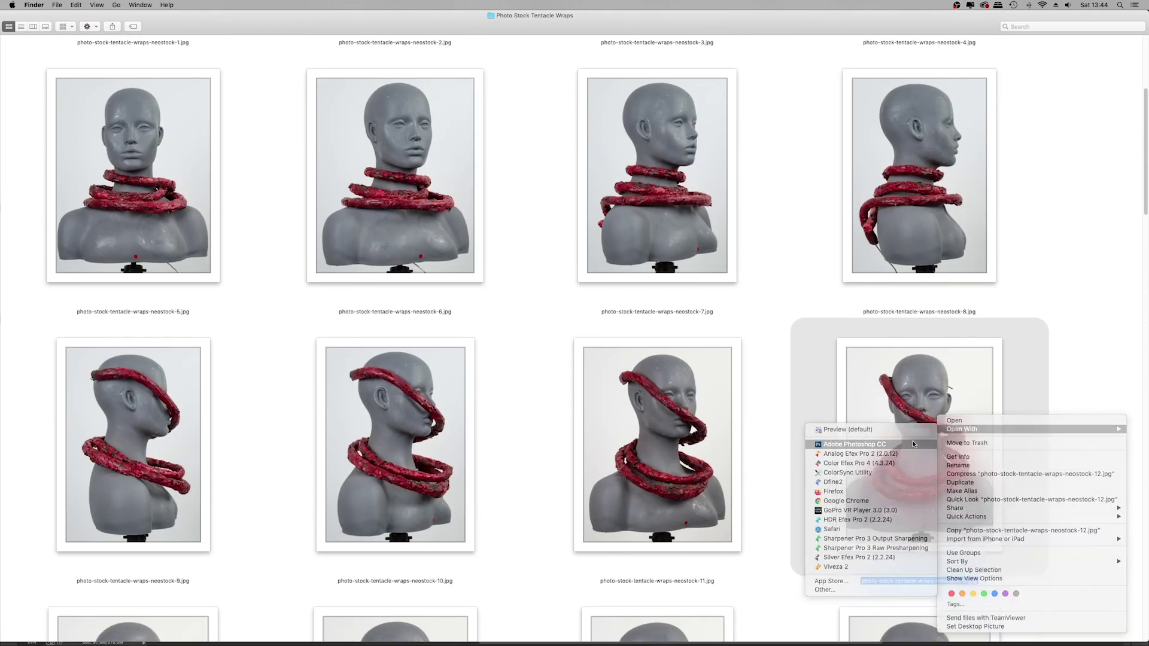
{"action": "left_click", "coordinate": [914, 444]}
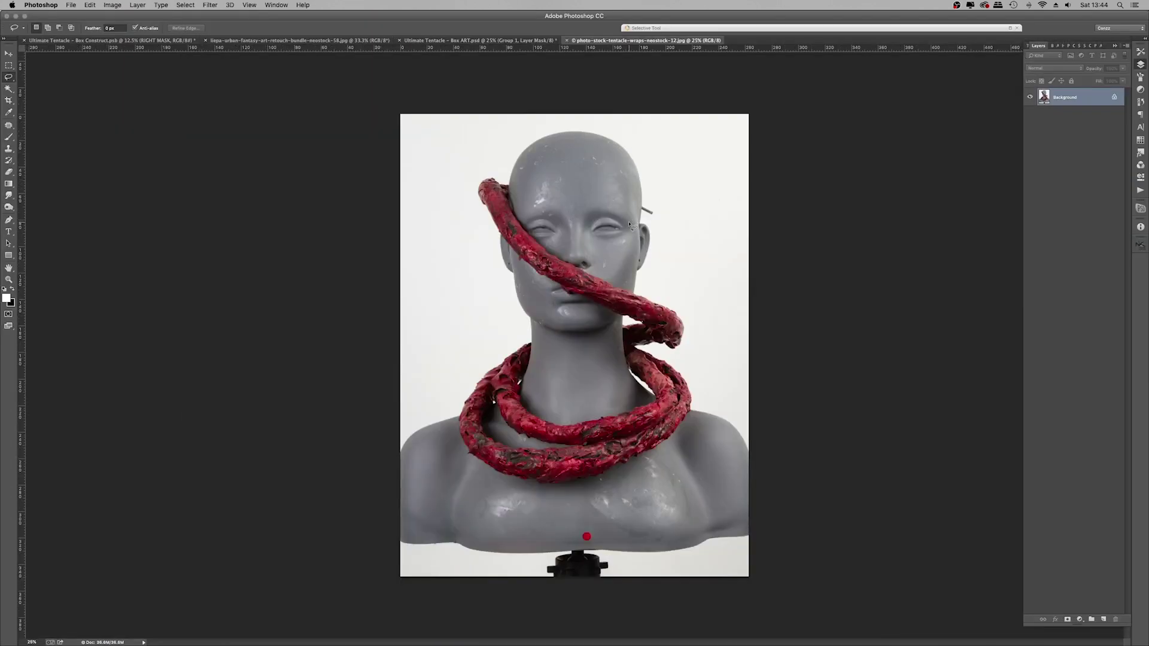
Step: Bring the mannequin photo into the Ultimate Tentacle - Box ART document and place its layer directly above Group 1
{"action": "key", "text": "v"}
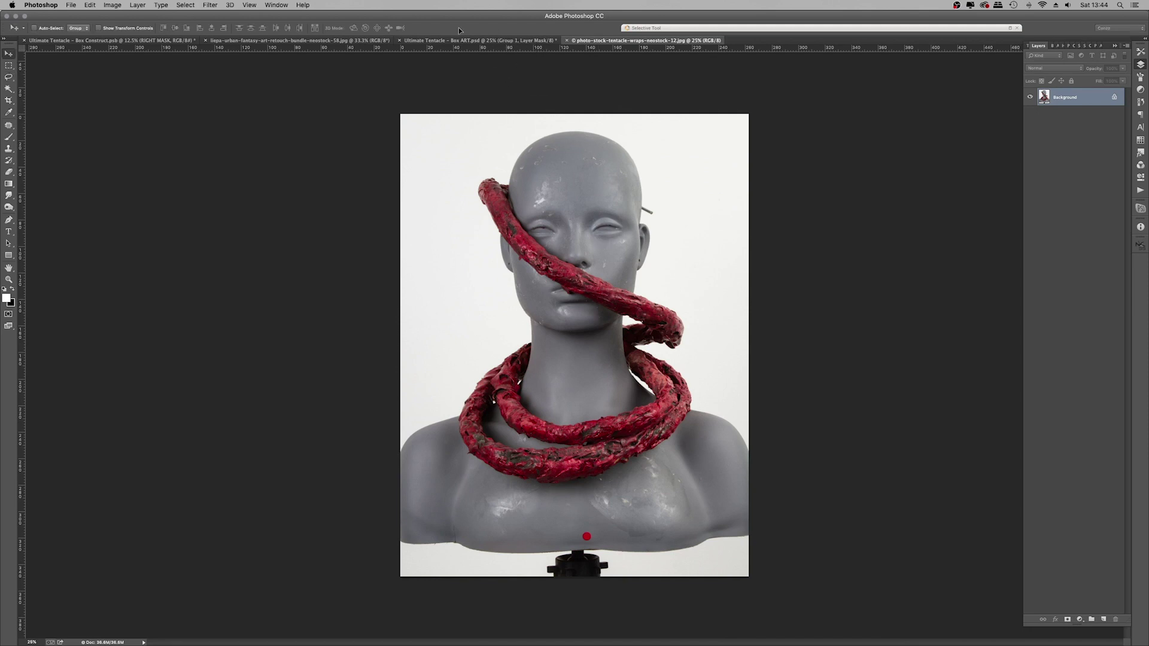
{"action": "left_click", "coordinate": [461, 40]}
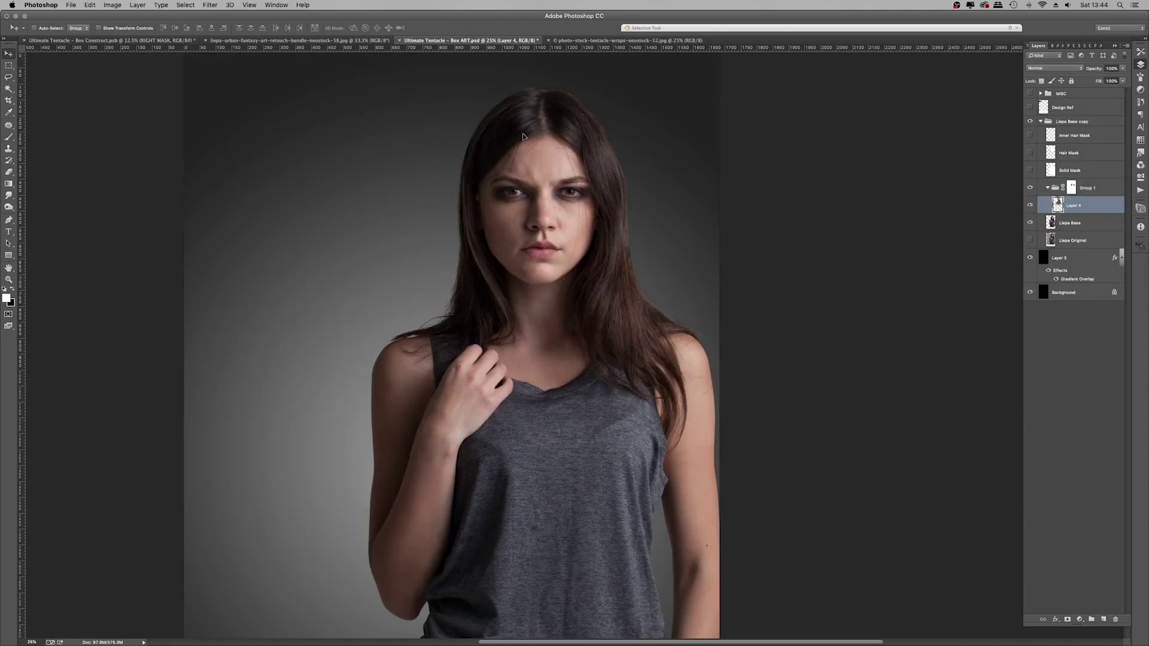
{"action": "key", "text": "super+v"}
{"action": "left_click_drag", "start_coordinate": [1088, 206], "coordinate": [1090, 173]}
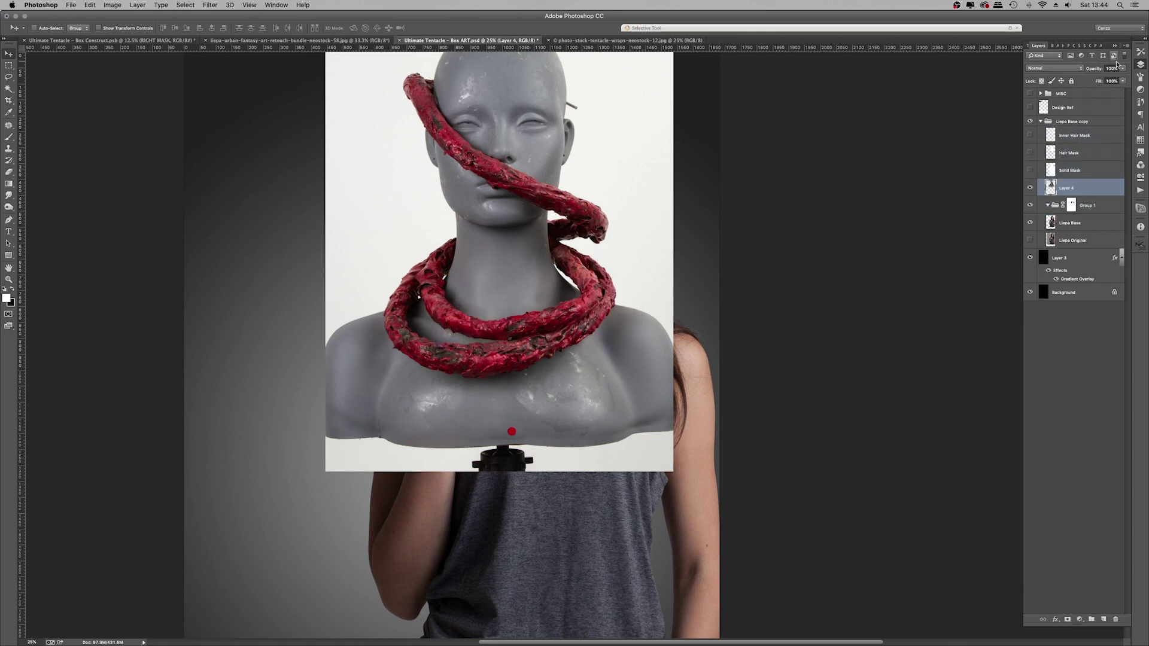
Step: Make the mannequin layer semi-transparent and line up its head and neck with the woman's
{"action": "left_click_drag", "start_coordinate": [1123, 70], "coordinate": [1108, 80]}
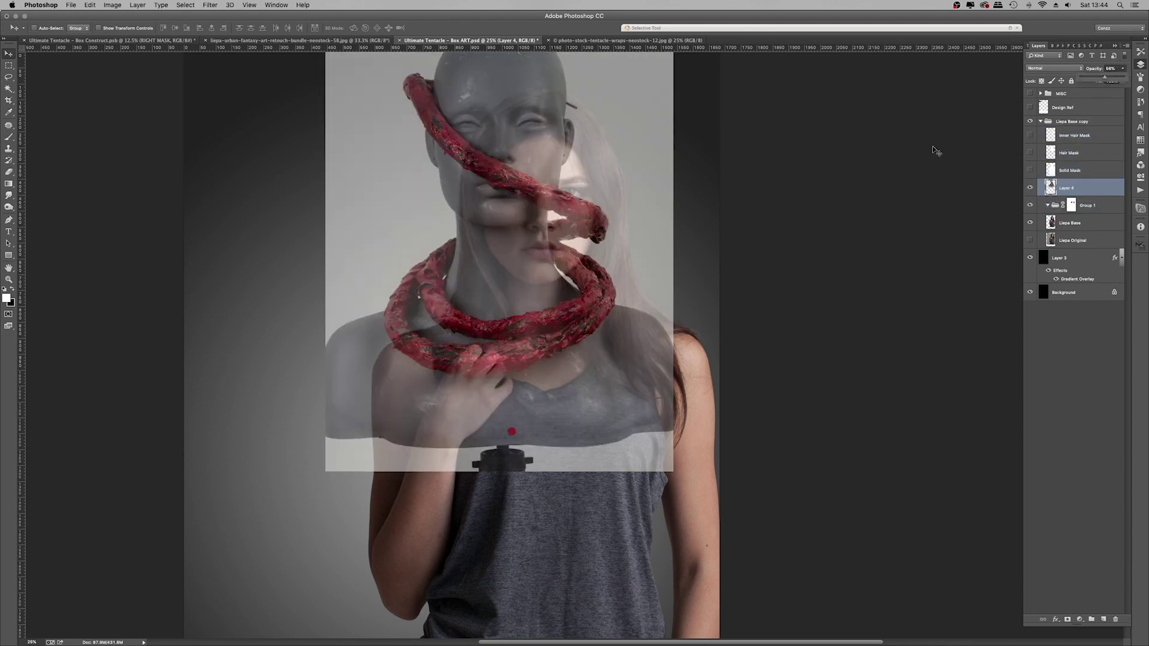
{"action": "left_click_drag", "start_coordinate": [535, 249], "coordinate": [567, 314]}
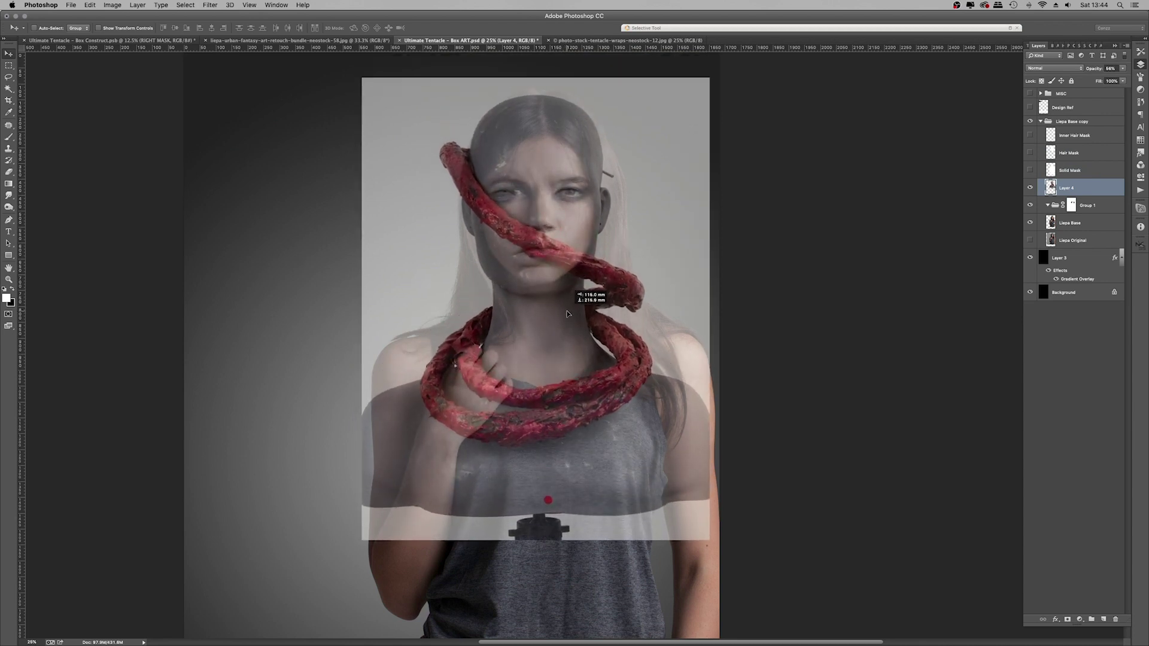
{"action": "left_click_drag", "start_coordinate": [567, 314], "coordinate": [568, 313]}
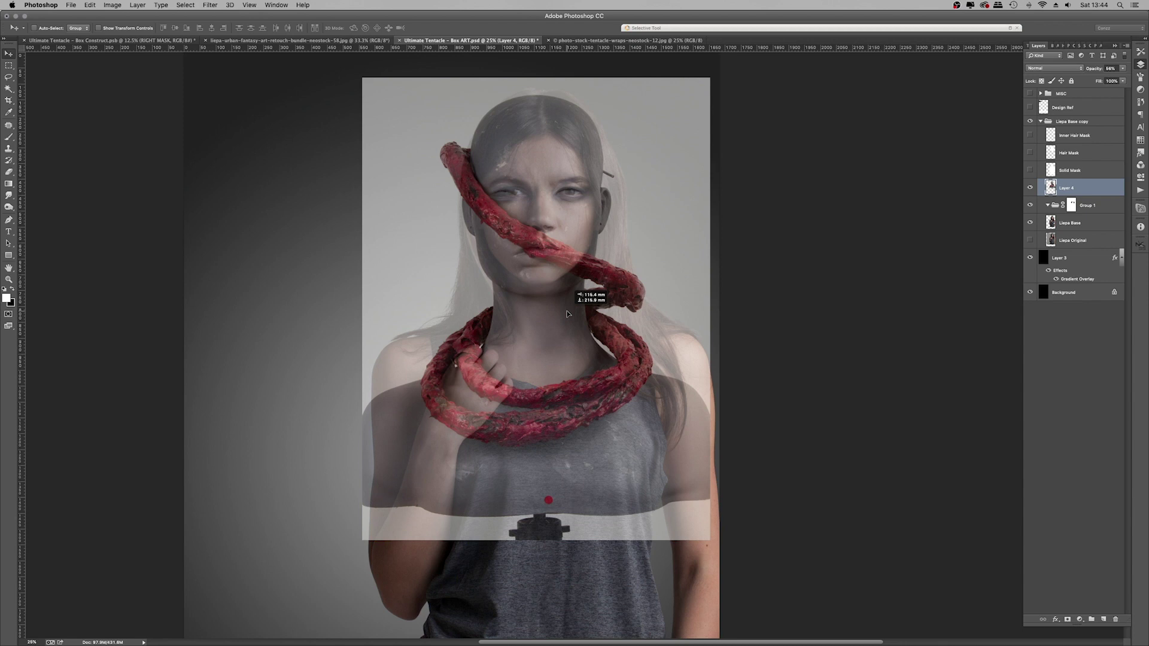
{"action": "left_click_drag", "start_coordinate": [568, 313], "coordinate": [567, 316]}
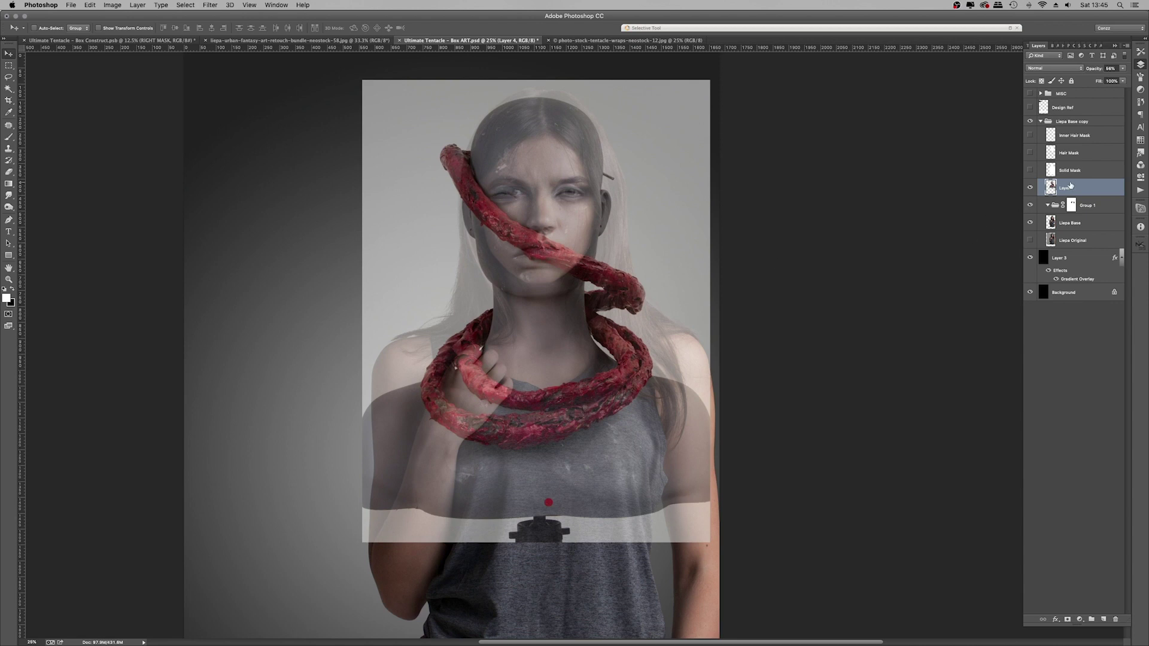
Step: Place the mannequin layer above the Liepa Base copy group and set its opacity to 100%
{"action": "left_click_drag", "start_coordinate": [1070, 186], "coordinate": [1071, 111]}
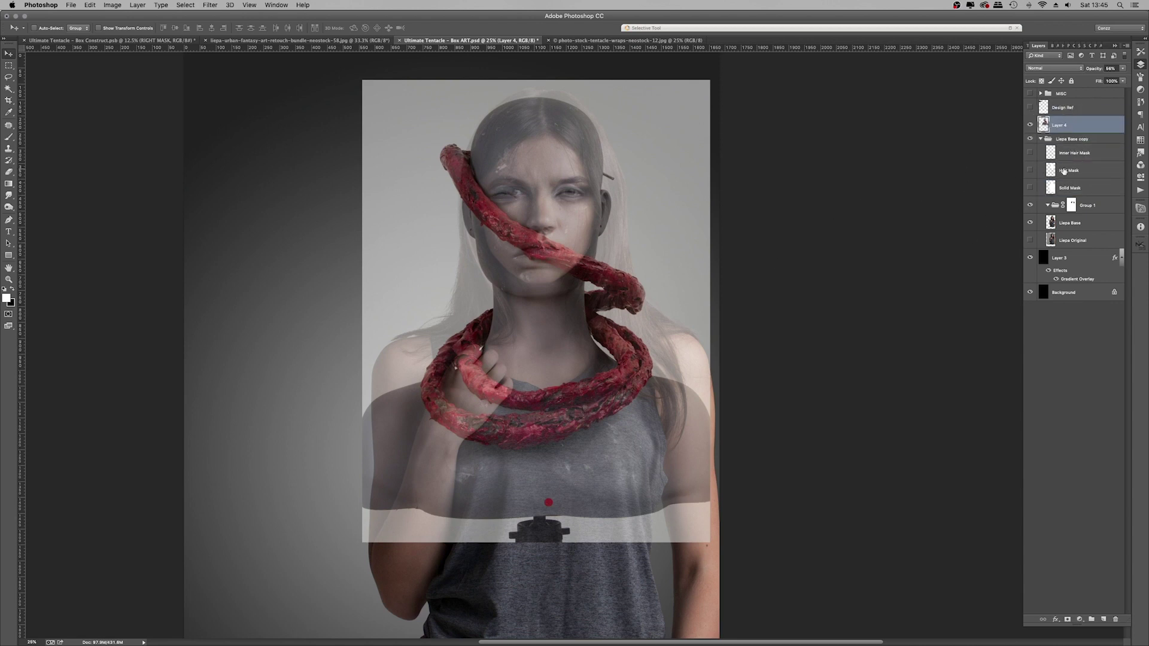
{"action": "left_click", "coordinate": [1122, 68]}
{"action": "left_click_drag", "start_coordinate": [1138, 80], "coordinate": [1139, 80]}
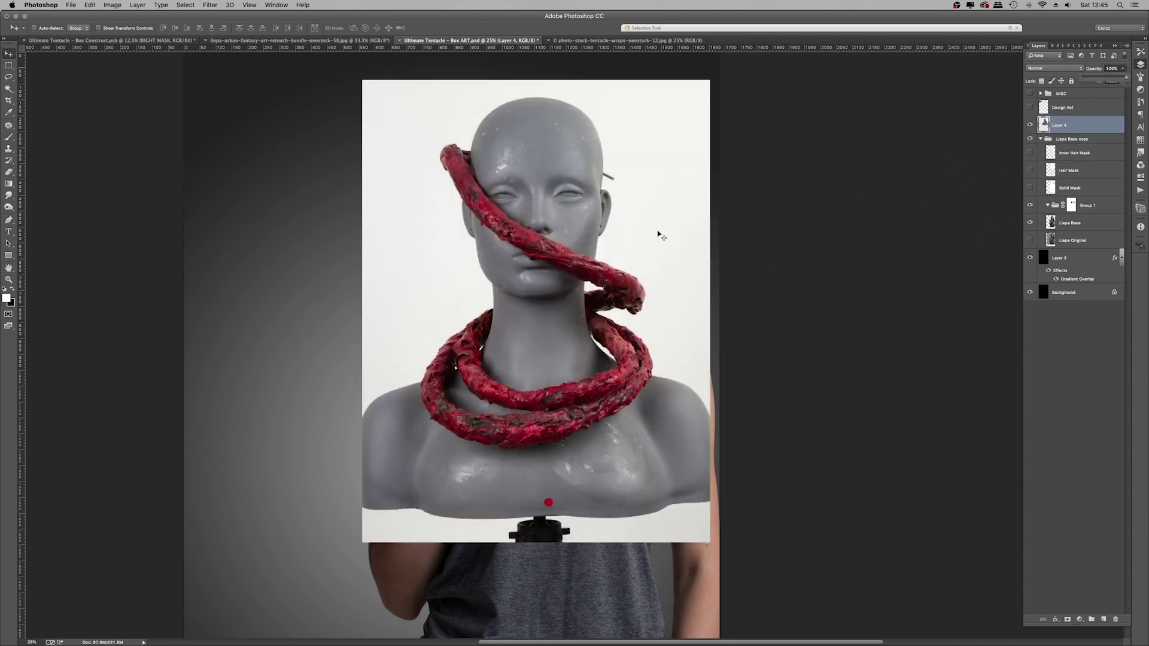
Step: Shift the mannequin photo sideways so it uncovers part of the woman, and duplicate its layer
{"action": "left_click_drag", "start_coordinate": [596, 256], "coordinate": [464, 266]}
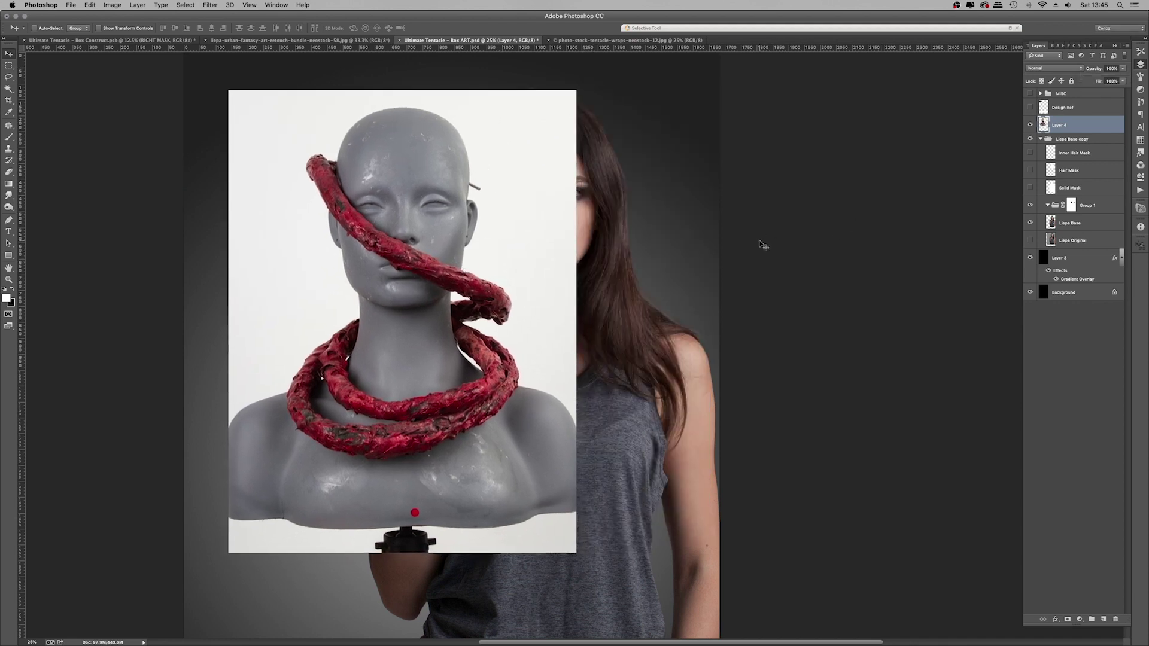
{"action": "key", "text": "ctrl+j"}
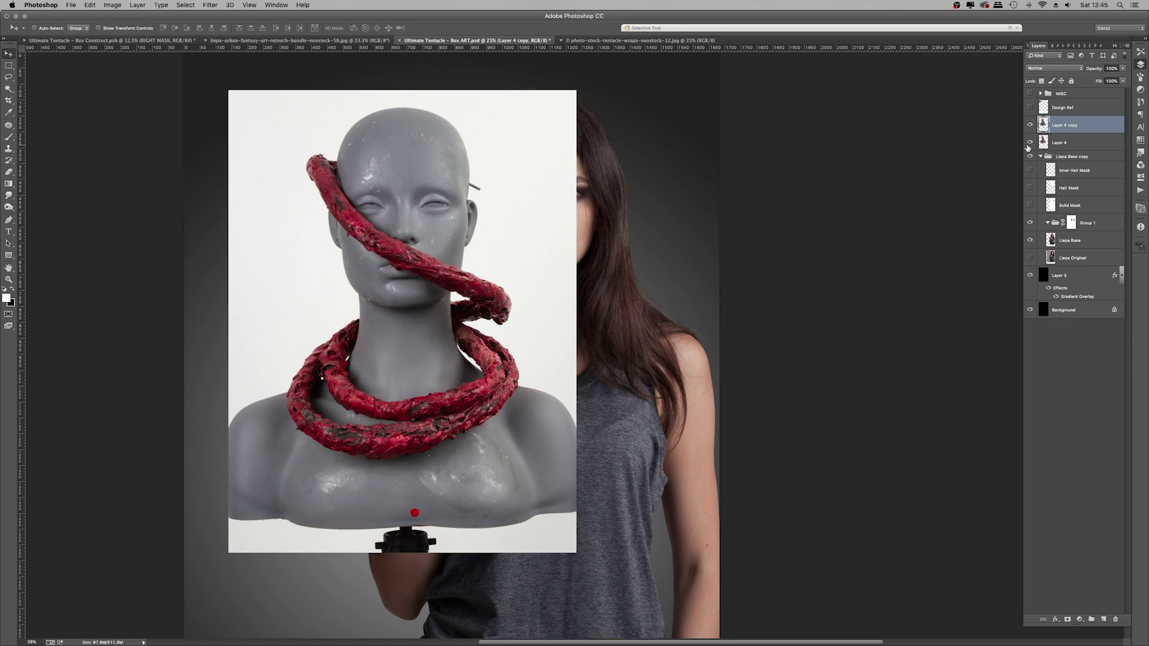
Step: Start a Pen tool path on the Tentacle Solid Mask layer at the tentacle's tip beside the mannequin's head
{"action": "left_click", "coordinate": [9, 279]}
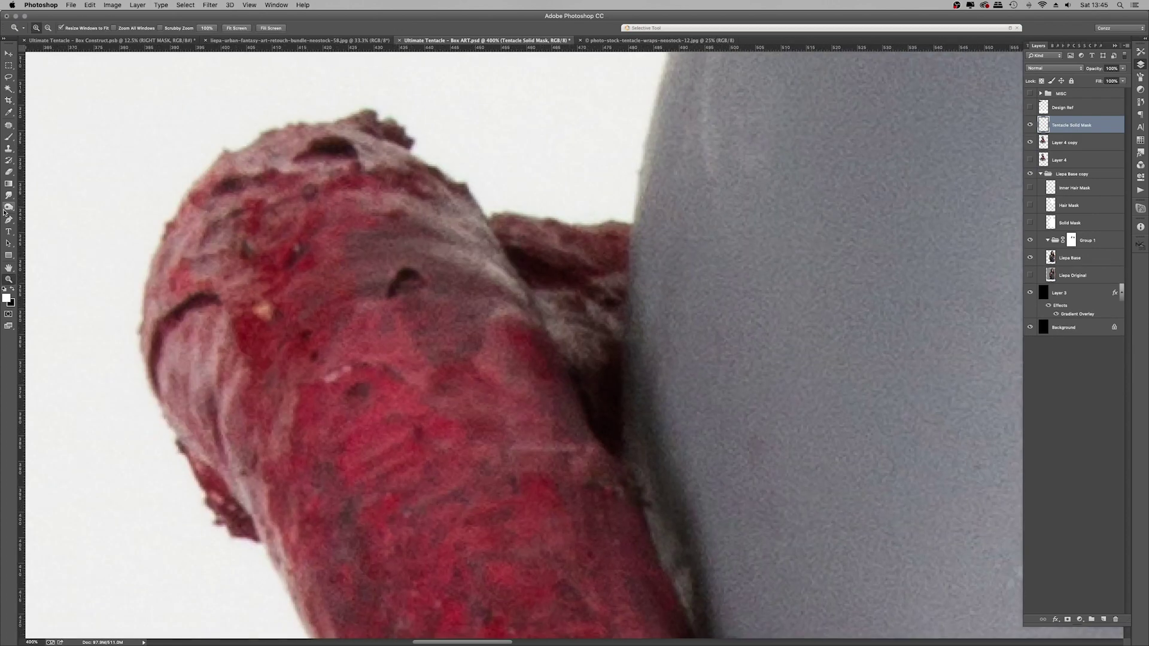
{"action": "key", "text": "p"}
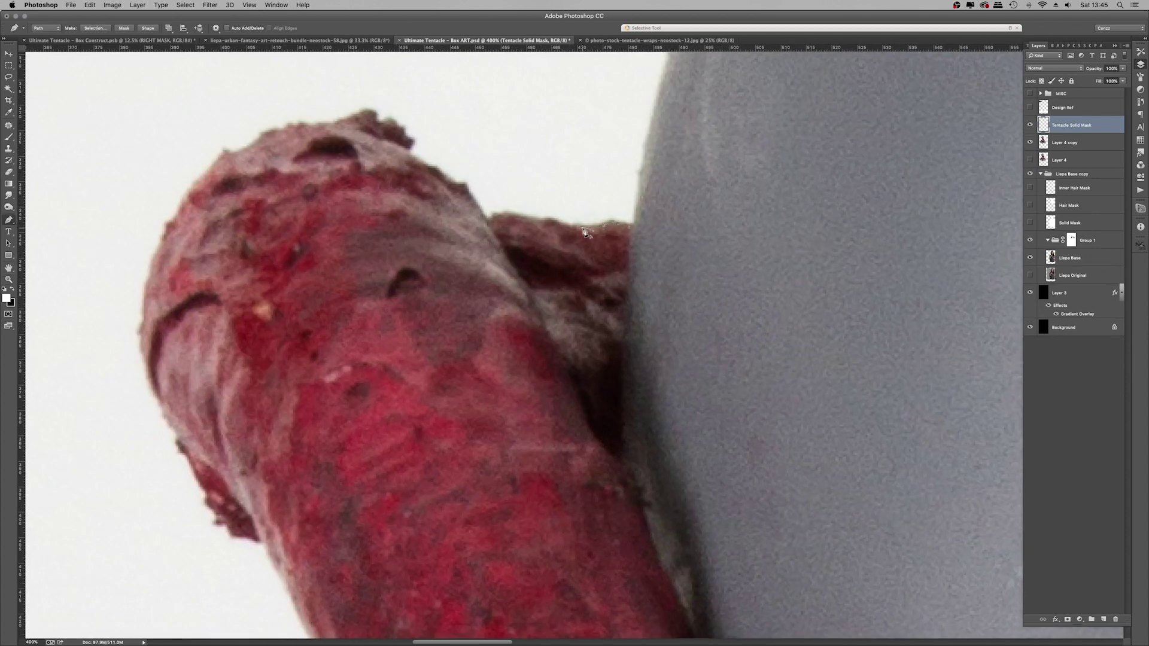
{"action": "left_click", "coordinate": [398, 128]}
{"action": "left_click", "coordinate": [376, 122]}
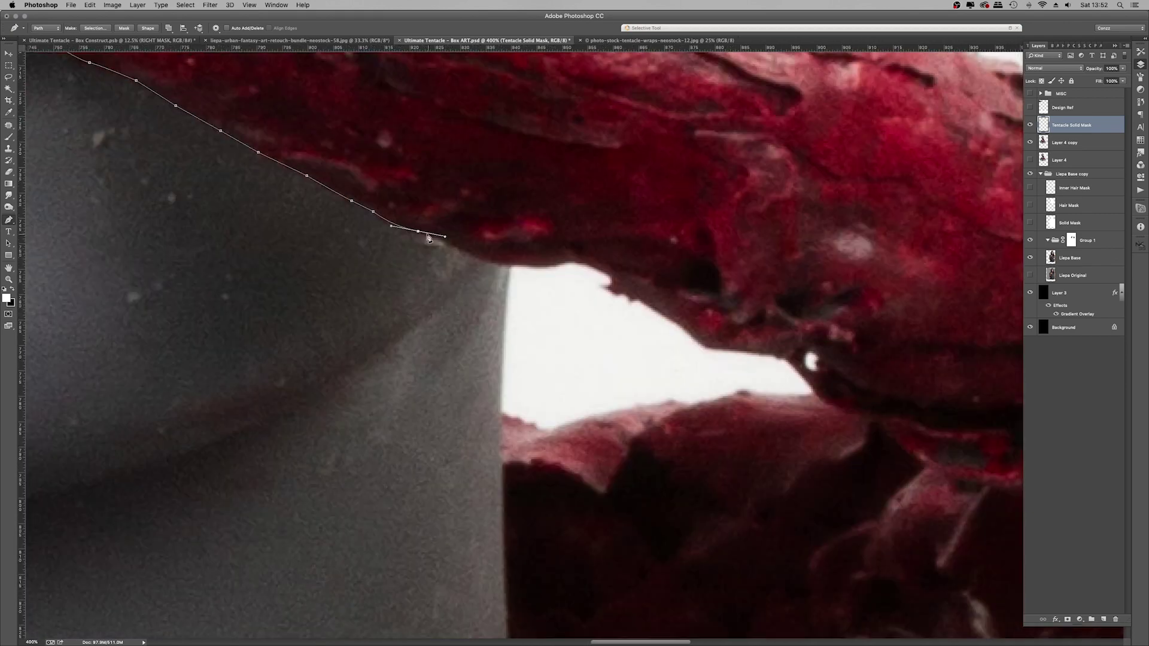
Step: Trace the path around the white gap between the face tentacle's underside and the tentacle behind the neck
{"action": "left_click", "coordinate": [561, 240]}
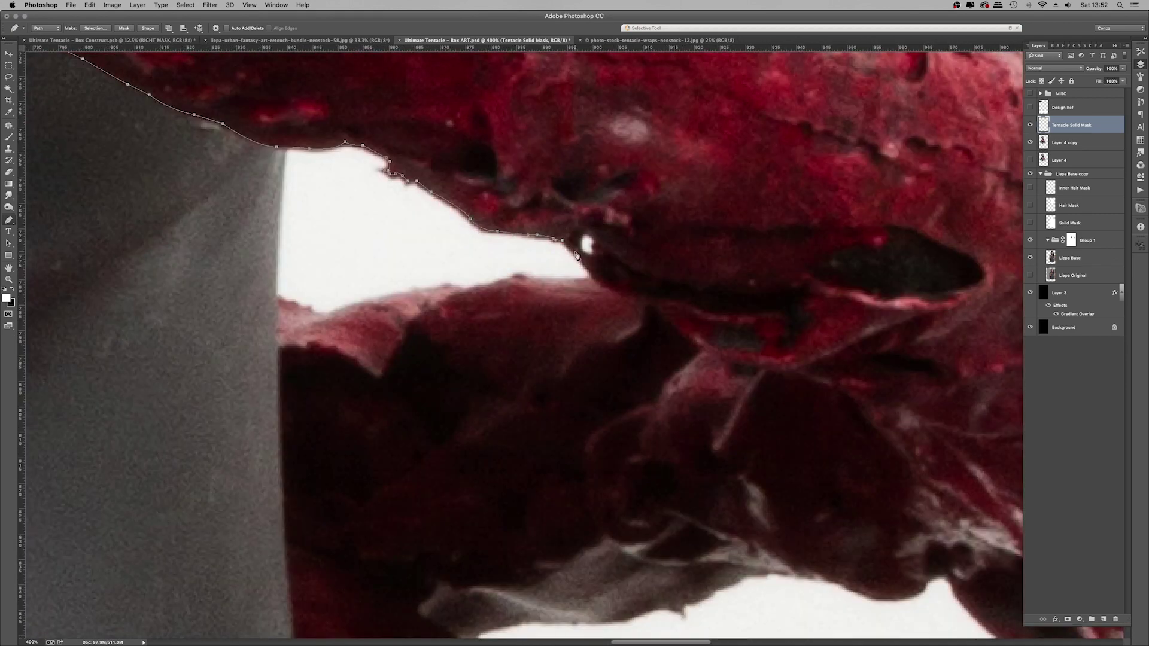
{"action": "left_click", "coordinate": [576, 252]}
{"action": "left_click", "coordinate": [592, 276]}
{"action": "left_click", "coordinate": [546, 279]}
{"action": "left_click", "coordinate": [532, 277]}
{"action": "left_click", "coordinate": [518, 279]}
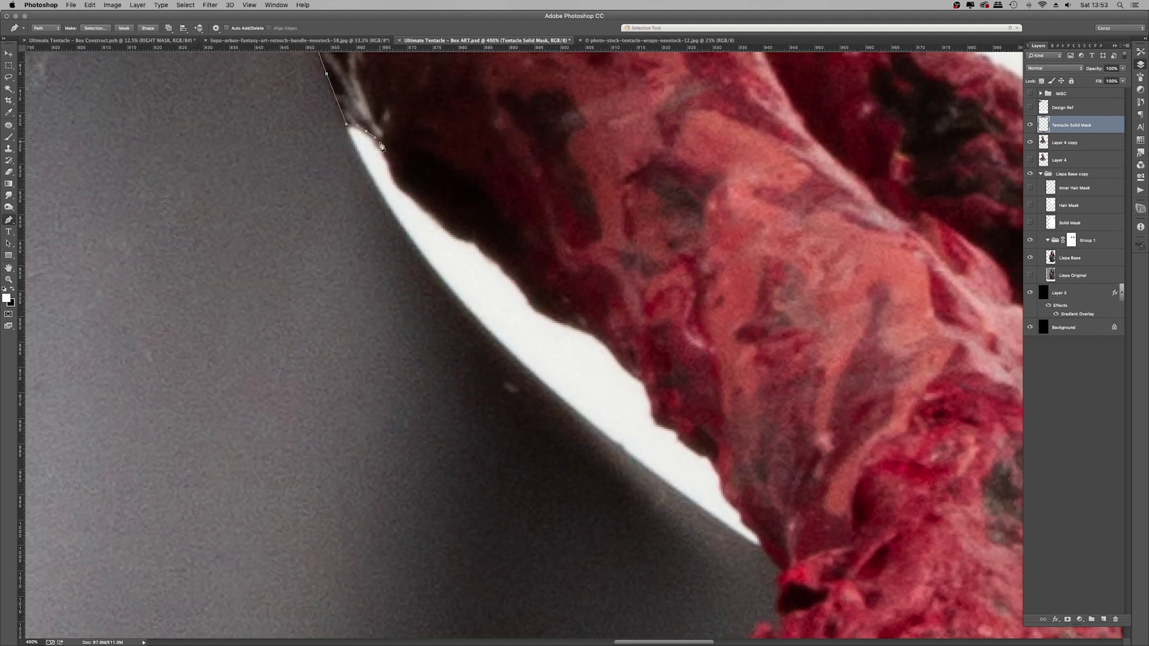
Step: Trace the path down the coil's inner edge along the white sliver beside the neck to where the tentacles meet
{"action": "left_click", "coordinate": [437, 217]}
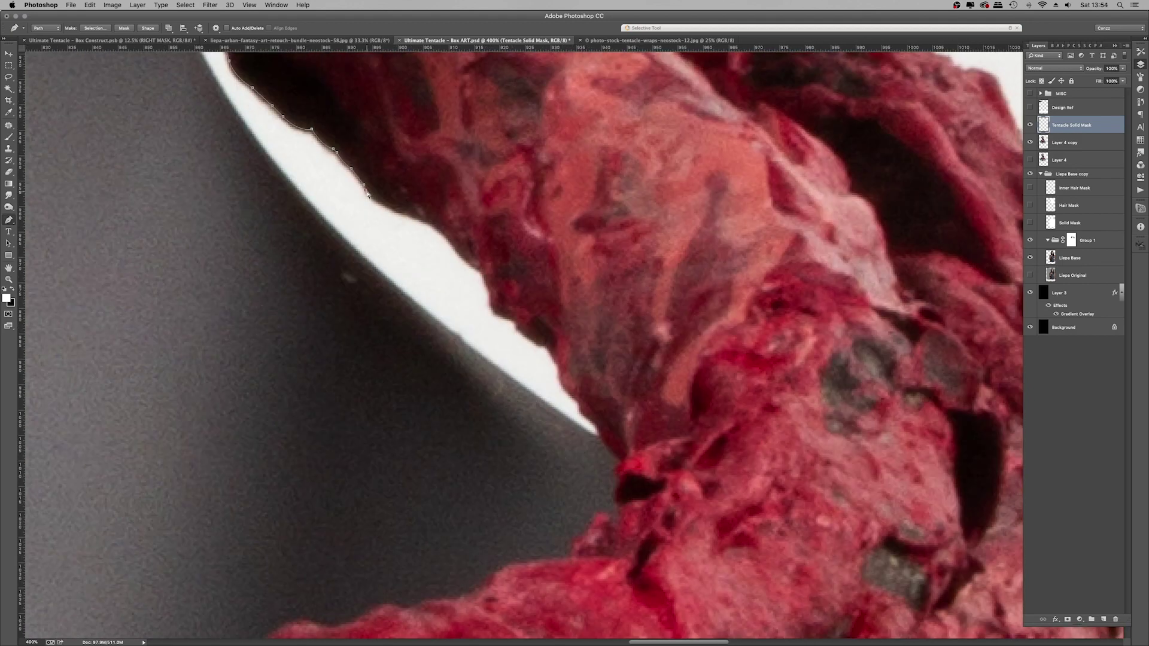
{"action": "left_click", "coordinate": [408, 217]}
{"action": "left_click", "coordinate": [436, 228]}
{"action": "left_click", "coordinate": [478, 273]}
{"action": "left_click_drag", "start_coordinate": [500, 287], "coordinate": [382, 118]}
{"action": "left_click", "coordinate": [395, 150]}
{"action": "left_click", "coordinate": [430, 178]}
{"action": "left_click_drag", "start_coordinate": [440, 193], "coordinate": [365, 103]}
{"action": "left_click", "coordinate": [385, 139]}
{"action": "left_click", "coordinate": [406, 176]}
{"action": "left_click", "coordinate": [435, 200]}
{"action": "left_click", "coordinate": [403, 262]}
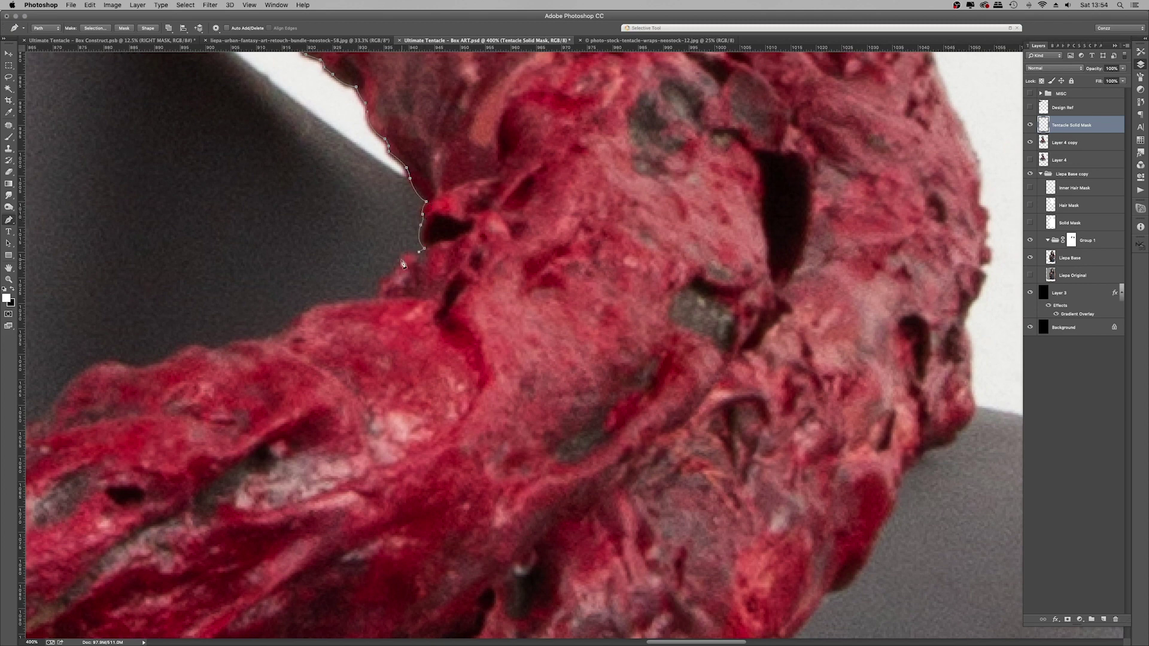
Step: Extend the path along the upper edge of the inner neck coil from the tentacle junction towards the front of the throat
{"action": "left_click_drag", "start_coordinate": [392, 279], "coordinate": [489, 143]}
{"action": "left_click", "coordinate": [471, 163]}
{"action": "left_click", "coordinate": [405, 176]}
{"action": "left_click_drag", "start_coordinate": [344, 212], "coordinate": [642, 118]}
{"action": "left_click_drag", "start_coordinate": [493, 134], "coordinate": [474, 140]}
{"action": "left_click", "coordinate": [445, 191]}
{"action": "left_click", "coordinate": [391, 208]}
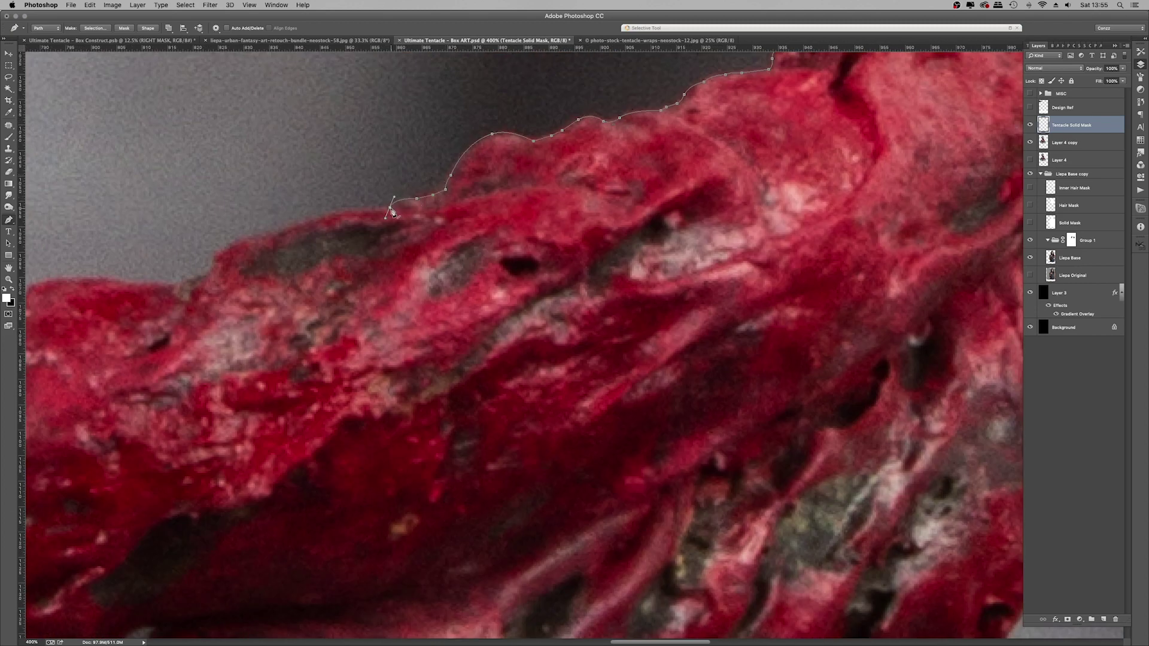
{"action": "left_click", "coordinate": [312, 224]}
{"action": "left_click_drag", "start_coordinate": [274, 236], "coordinate": [548, 181]}
{"action": "left_click", "coordinate": [489, 210]}
{"action": "left_click", "coordinate": [416, 231]}
{"action": "left_click_drag", "start_coordinate": [383, 226], "coordinate": [645, 146]}
{"action": "left_click_drag", "start_coordinate": [564, 157], "coordinate": [543, 173]}
{"action": "left_click", "coordinate": [474, 186]}
{"action": "left_click", "coordinate": [445, 200]}
{"action": "left_click", "coordinate": [429, 209]}
{"action": "left_click", "coordinate": [389, 214]}
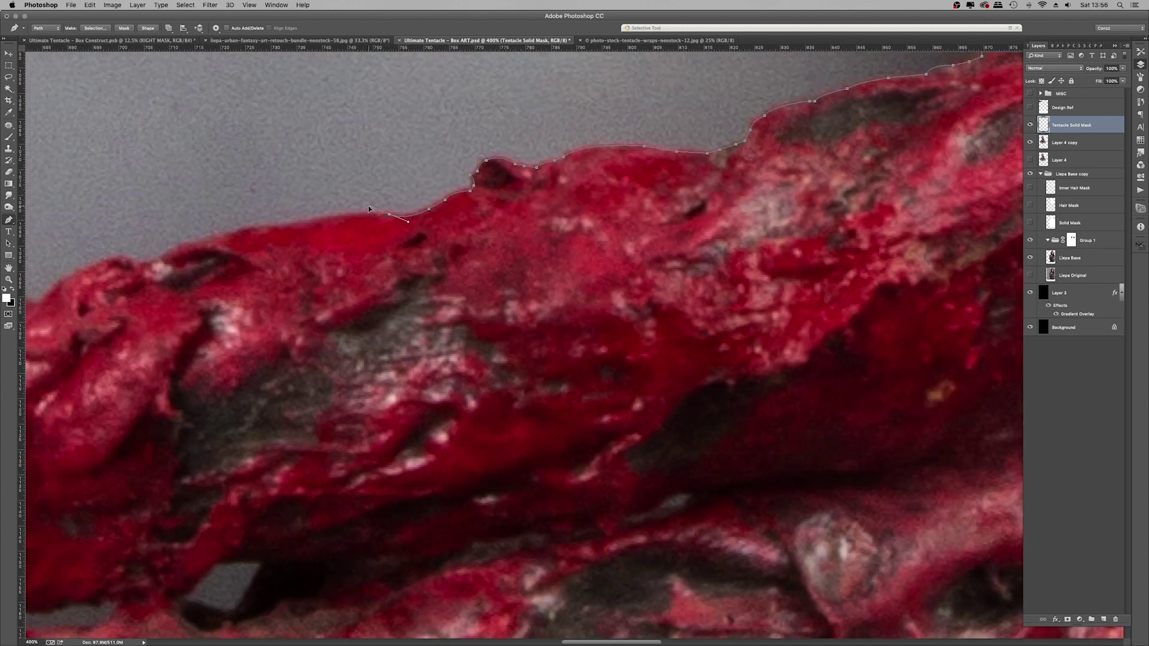
Step: Trace the path along the upper edge of the inner neck coil, past the small knob towards the dip across the throat
{"action": "left_click_drag", "start_coordinate": [359, 217], "coordinate": [855, 214]}
{"action": "left_click", "coordinate": [803, 219]}
{"action": "left_click", "coordinate": [726, 234]}
{"action": "left_click", "coordinate": [686, 242]}
{"action": "left_click", "coordinate": [533, 292]}
{"action": "left_click", "coordinate": [477, 288]}
{"action": "left_click", "coordinate": [414, 289]}
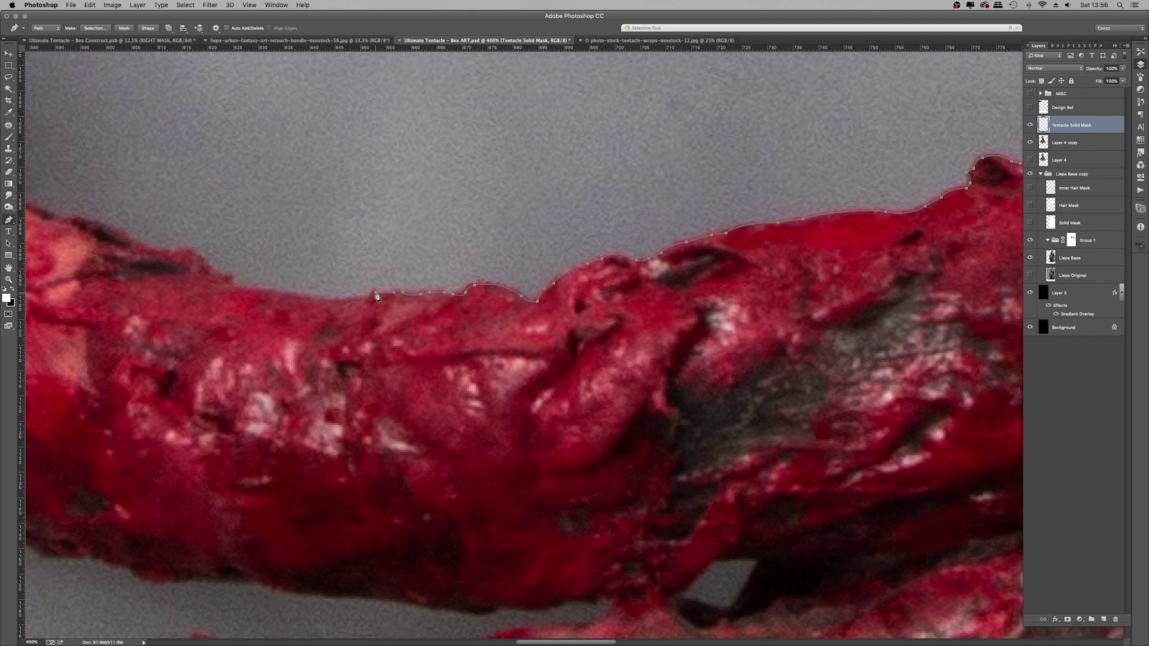
Step: Continue the path through the dip in the neck coil's upper edge and up the rising side against the grey neck
{"action": "left_click", "coordinate": [379, 293]}
{"action": "left_click", "coordinate": [272, 286]}
{"action": "left_click", "coordinate": [217, 259]}
{"action": "left_click", "coordinate": [174, 246]}
{"action": "left_click_drag", "start_coordinate": [164, 249], "coordinate": [471, 261]}
{"action": "left_click", "coordinate": [445, 242]}
{"action": "left_click", "coordinate": [367, 221]}
{"action": "left_click", "coordinate": [293, 182]}
{"action": "left_click", "coordinate": [231, 146]}
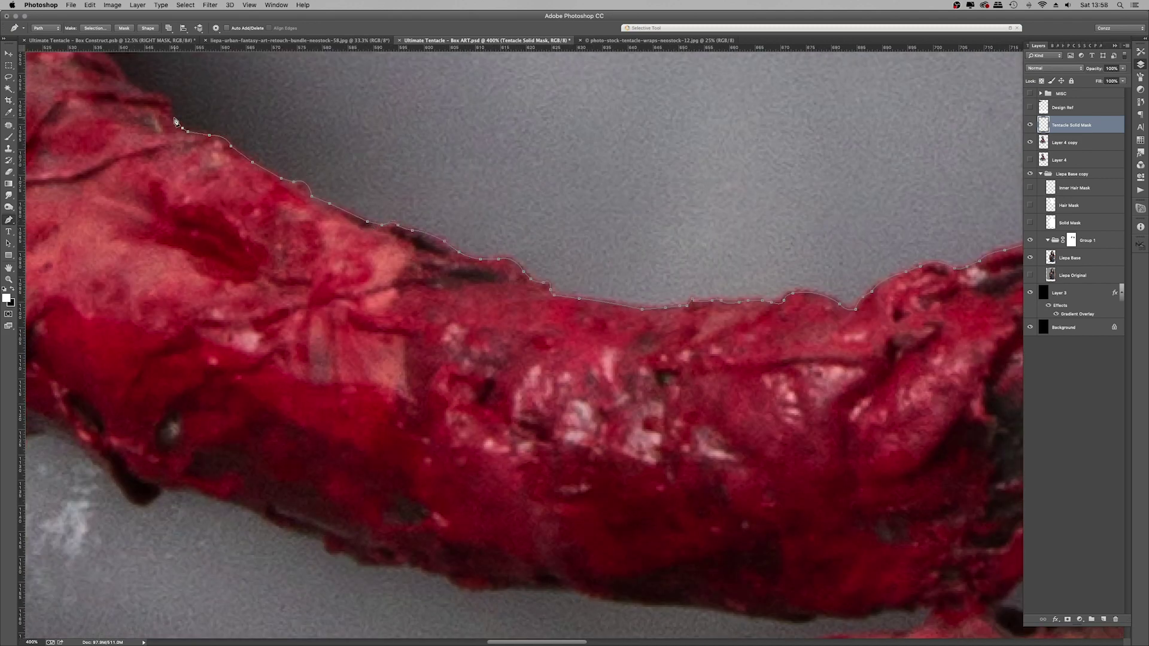
Step: Trace the path up the coil's steep inner edge along the dark shadow to where the overlapping coil begins
{"action": "left_click_drag", "start_coordinate": [171, 122], "coordinate": [432, 285]}
{"action": "left_click", "coordinate": [424, 259]}
{"action": "left_click_drag", "start_coordinate": [391, 251], "coordinate": [347, 370]}
{"action": "left_click", "coordinate": [306, 329]}
{"action": "left_click", "coordinate": [259, 286]}
{"action": "left_click", "coordinate": [222, 239]}
{"action": "left_click_drag", "start_coordinate": [199, 197], "coordinate": [348, 387]}
{"action": "left_click", "coordinate": [303, 263]}
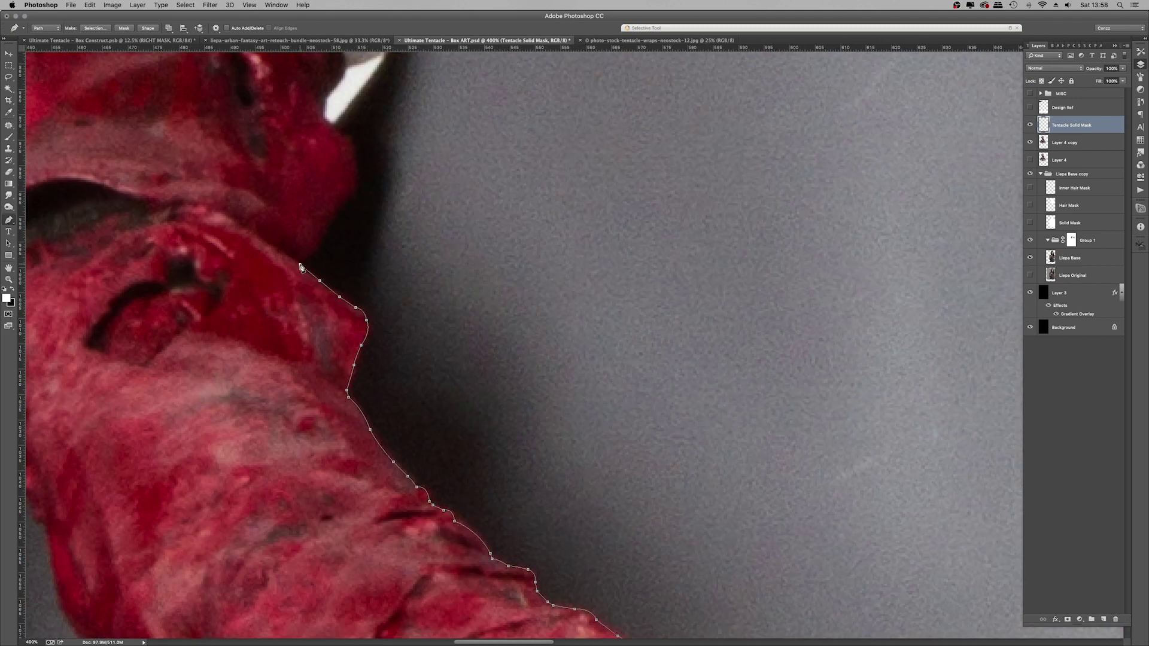
Step: Trace the path around the overlapping coil's rounded bulge and past the small white gap beside the neck
{"action": "left_click_drag", "start_coordinate": [302, 262], "coordinate": [313, 423]}
{"action": "left_click", "coordinate": [359, 357]}
{"action": "left_click_drag", "start_coordinate": [346, 287], "coordinate": [322, 271]}
{"action": "left_click", "coordinate": [336, 263]}
{"action": "left_click", "coordinate": [361, 226]}
{"action": "left_click", "coordinate": [411, 196]}
{"action": "left_click_drag", "start_coordinate": [413, 197], "coordinate": [293, 551]}
Step: Extend the path up the mannequin's neck edge, from the white gap to the top of the tentacle
{"action": "left_click", "coordinate": [370, 379]}
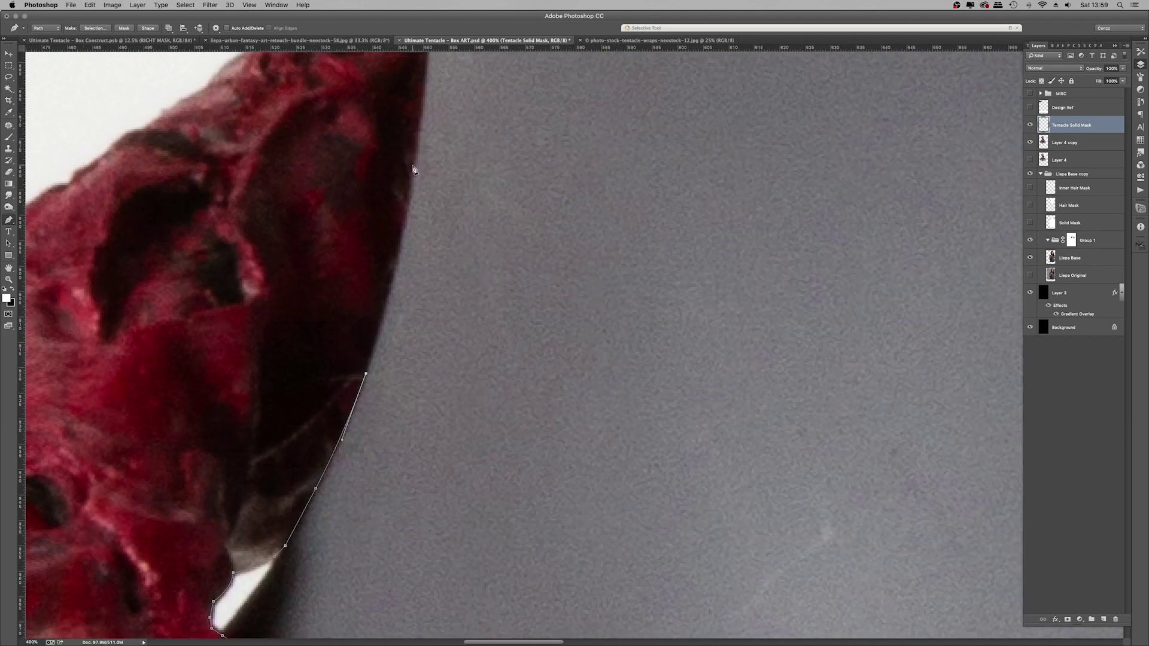
{"action": "left_click_drag", "start_coordinate": [417, 171], "coordinate": [373, 373]}
{"action": "left_click", "coordinate": [387, 269]}
{"action": "left_click", "coordinate": [393, 164]}
Step: Trace the path along the coil's outer upper edge against the white background, from the neck down the slope
{"action": "left_click", "coordinate": [339, 192]}
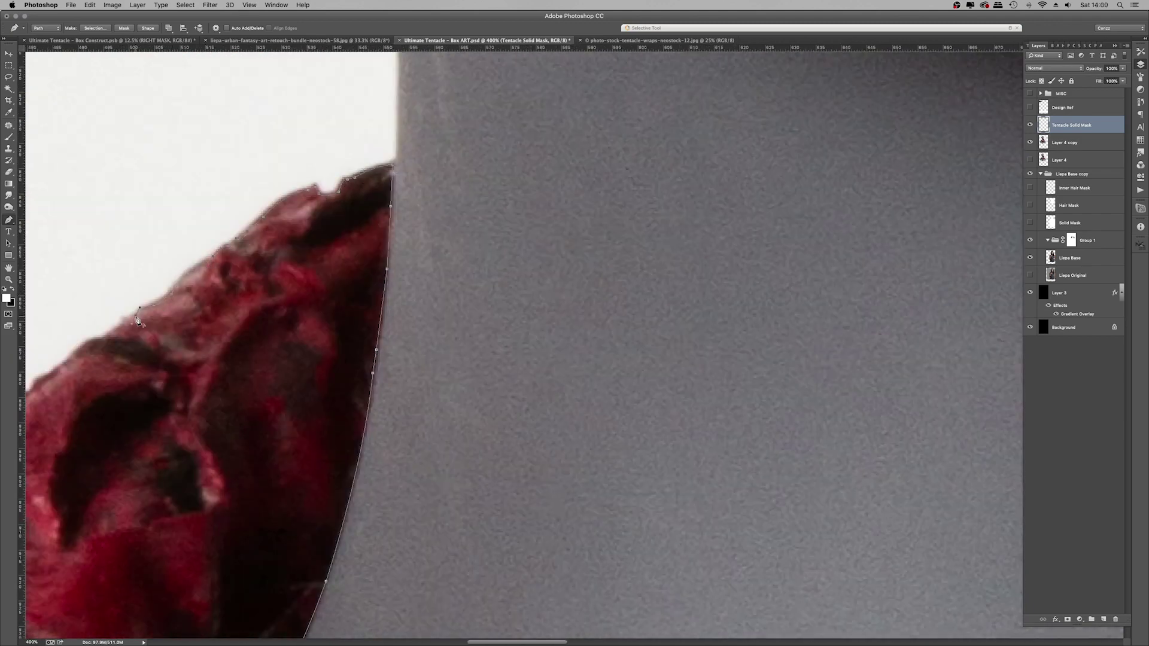
{"action": "left_click_drag", "start_coordinate": [95, 341], "coordinate": [485, 202]}
{"action": "left_click_drag", "start_coordinate": [326, 348], "coordinate": [481, 202]}
{"action": "left_click", "coordinate": [455, 222]}
{"action": "left_click", "coordinate": [393, 262]}
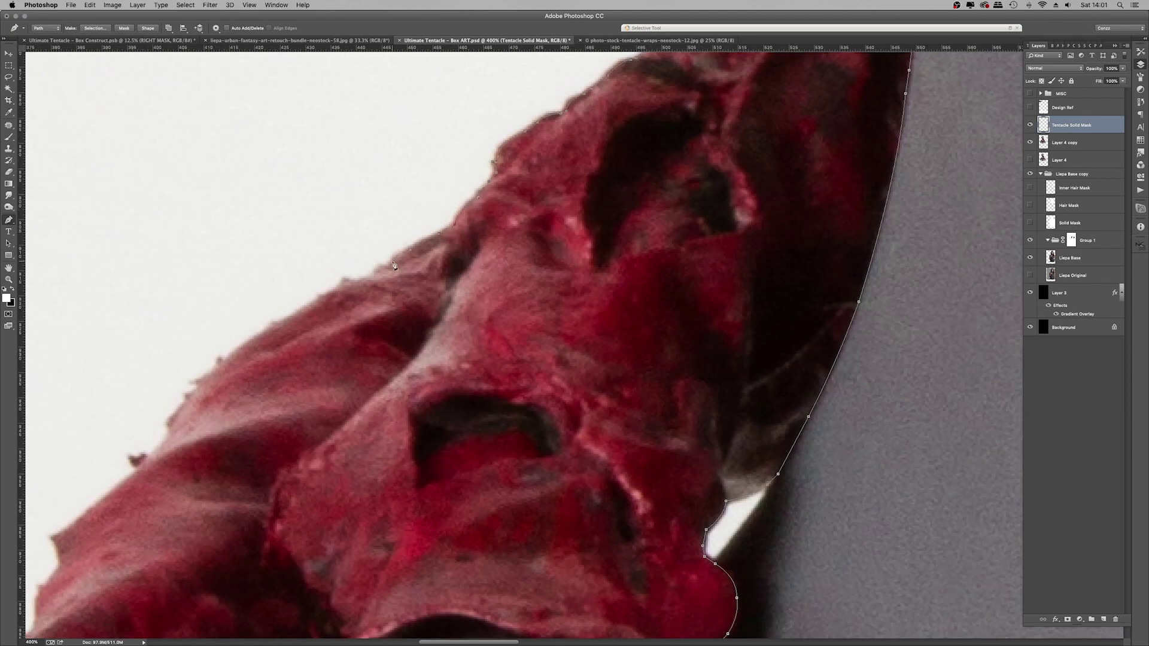
{"action": "left_click", "coordinate": [377, 273]}
{"action": "left_click_drag", "start_coordinate": [378, 283], "coordinate": [584, 106]}
{"action": "left_click_drag", "start_coordinate": [560, 102], "coordinate": [559, 114]}
{"action": "left_click", "coordinate": [438, 176]}
{"action": "left_click", "coordinate": [422, 193]}
{"action": "left_click_drag", "start_coordinate": [429, 186], "coordinate": [383, 146]}
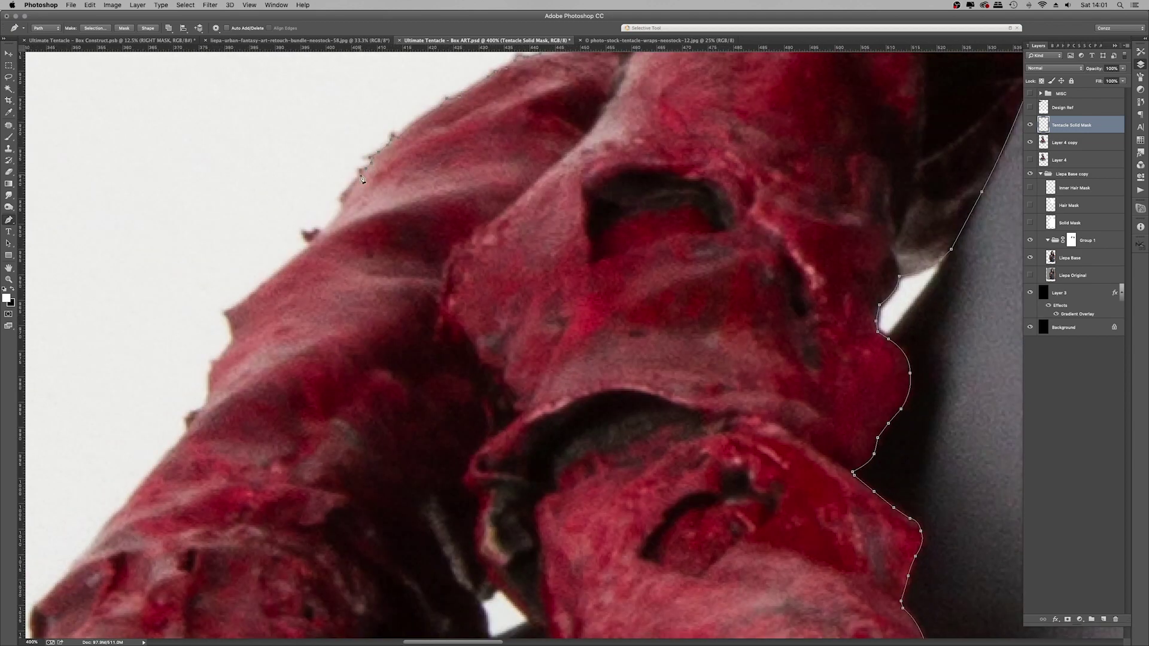
Step: Trace the path down the outer coil's jagged side against the white background, around its small protruding points
{"action": "left_click", "coordinate": [341, 205]}
{"action": "left_click", "coordinate": [340, 213]}
{"action": "left_click", "coordinate": [329, 228]}
{"action": "left_click", "coordinate": [322, 234]}
{"action": "left_click", "coordinate": [306, 251]}
{"action": "left_click_drag", "start_coordinate": [307, 252], "coordinate": [413, 155]}
{"action": "left_click", "coordinate": [375, 184]}
{"action": "left_click", "coordinate": [348, 208]}
{"action": "left_click", "coordinate": [300, 317]}
{"action": "left_click_drag", "start_coordinate": [287, 343], "coordinate": [320, 148]}
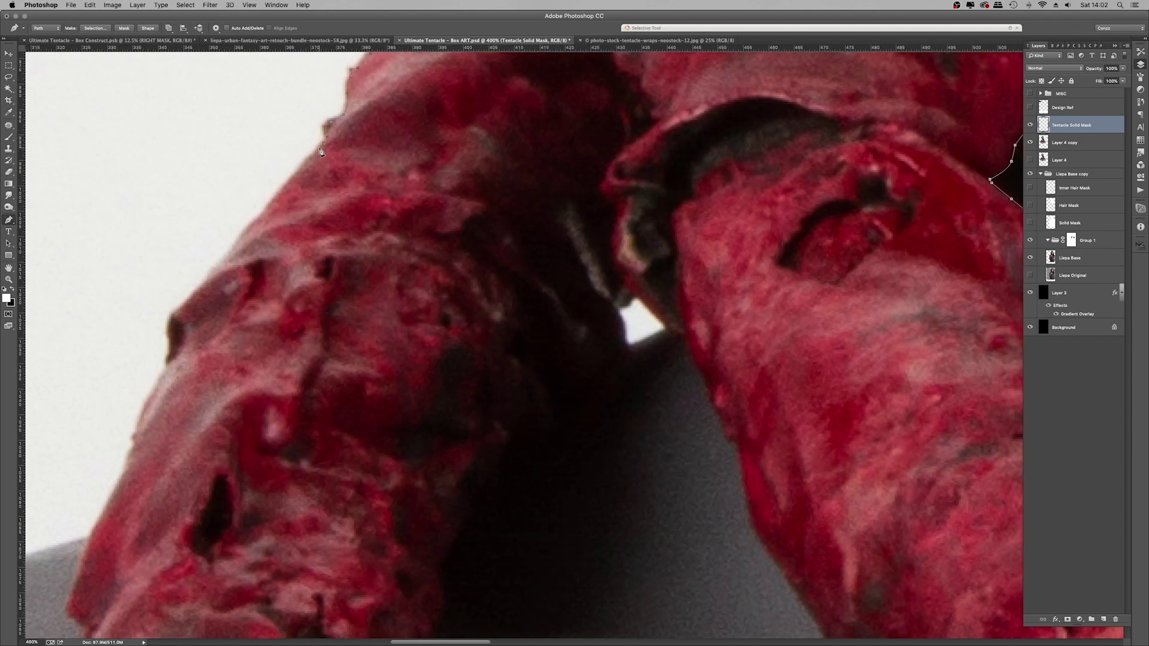
Step: Continue the path down the outer coil's side past the folded skin towards the mannequin's shoulder
{"action": "left_click", "coordinate": [269, 206]}
{"action": "left_click_drag", "start_coordinate": [233, 250], "coordinate": [256, 261]}
{"action": "left_click", "coordinate": [305, 178]}
{"action": "left_click", "coordinate": [291, 192]}
{"action": "left_click", "coordinate": [277, 208]}
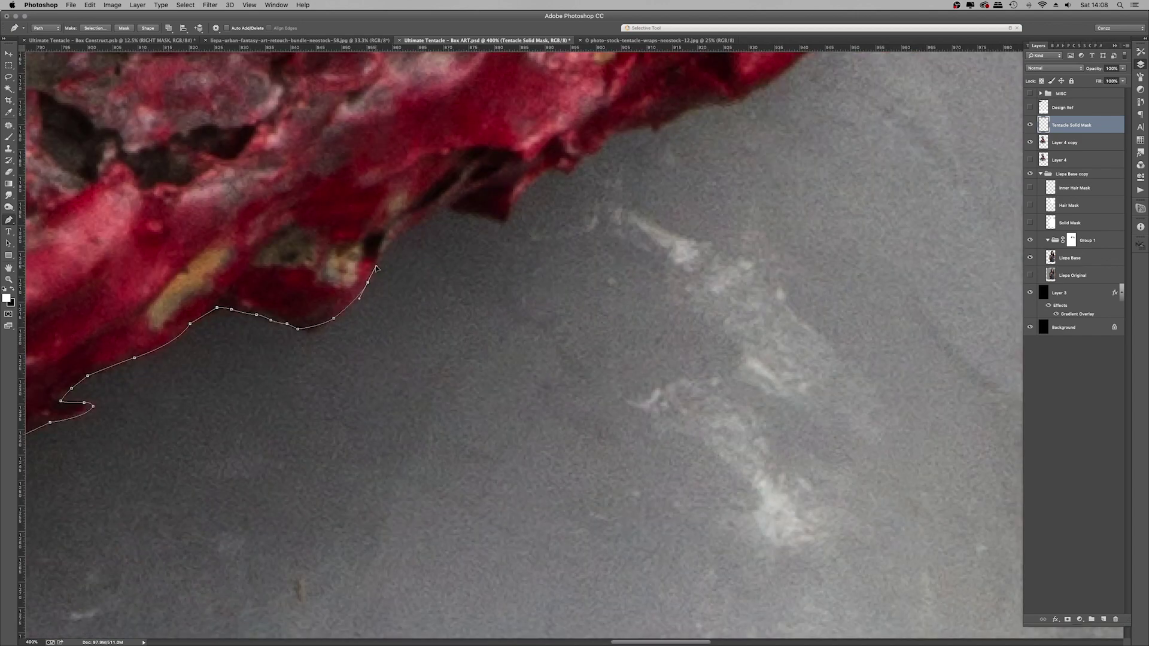
Step: Trace the path along the coil's ragged lower edge across the mannequin's grey chest, past the dark pointed flap
{"action": "left_click", "coordinate": [449, 207]}
{"action": "left_click", "coordinate": [532, 186]}
{"action": "left_click_drag", "start_coordinate": [532, 186], "coordinate": [352, 314]}
{"action": "left_click", "coordinate": [449, 277]}
{"action": "left_click", "coordinate": [506, 261]}
{"action": "left_click", "coordinate": [577, 236]}
{"action": "left_click", "coordinate": [595, 227]}
{"action": "left_click_drag", "start_coordinate": [595, 227], "coordinate": [271, 441]}
{"action": "left_click", "coordinate": [352, 375]}
{"action": "left_click", "coordinate": [410, 332]}
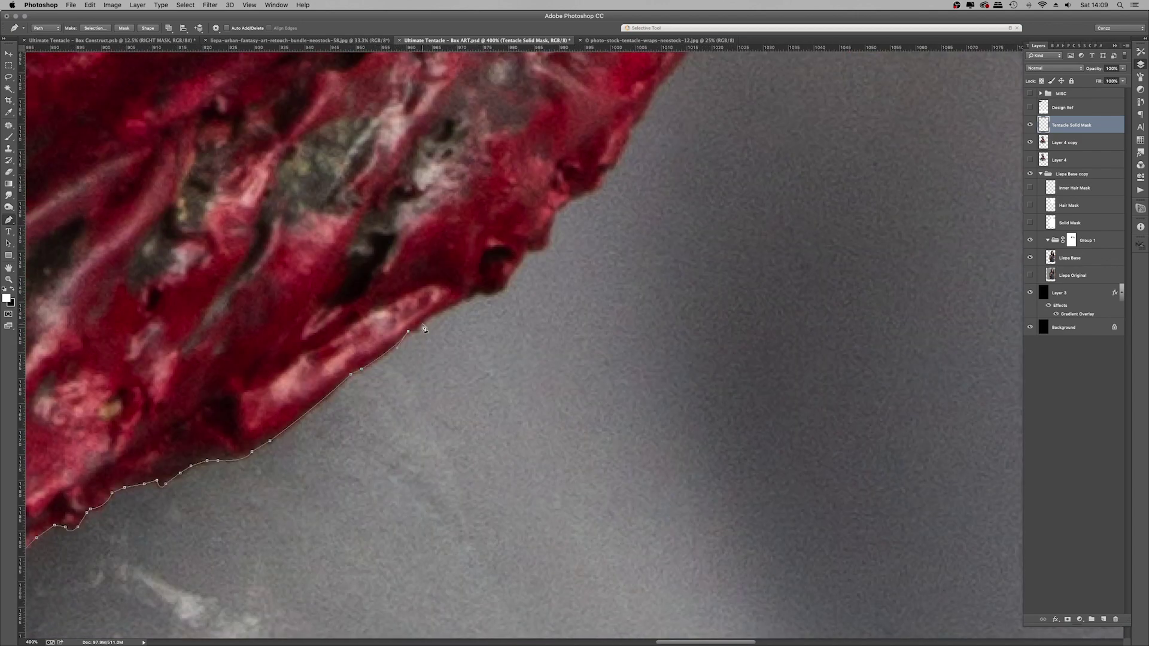
Step: Trace the path up the coil's lower edge over the shoulder, around the dark hole and the stepped bumps
{"action": "left_click", "coordinate": [454, 305]}
{"action": "left_click", "coordinate": [508, 282]}
{"action": "left_click_drag", "start_coordinate": [513, 273], "coordinate": [406, 409]}
{"action": "left_click_drag", "start_coordinate": [465, 336], "coordinate": [466, 331]}
{"action": "left_click", "coordinate": [523, 268]}
{"action": "left_click", "coordinate": [539, 242]}
{"action": "left_click_drag", "start_coordinate": [551, 225], "coordinate": [327, 399]}
{"action": "left_click", "coordinate": [391, 319]}
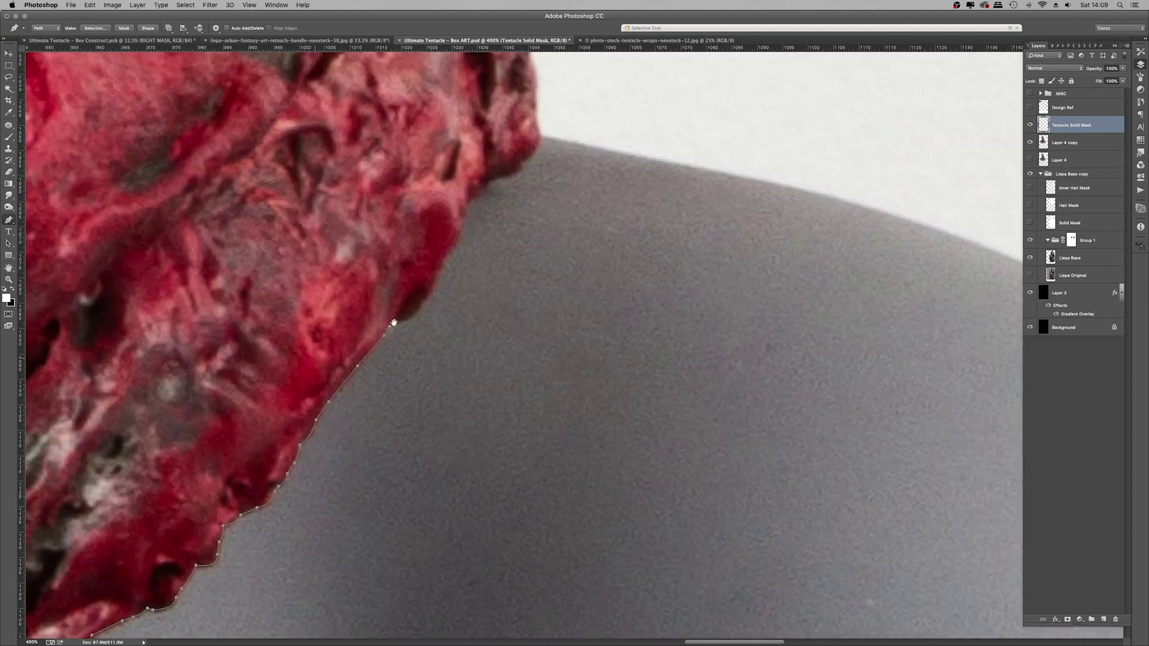
Step: Extend the path around the bulges at the top of the shoulder and onto the edge against the white background
{"action": "left_click", "coordinate": [425, 291]}
{"action": "left_click", "coordinate": [445, 251]}
{"action": "left_click_drag", "start_coordinate": [468, 196], "coordinate": [340, 392]}
{"action": "left_click_drag", "start_coordinate": [389, 359], "coordinate": [393, 350]}
{"action": "left_click", "coordinate": [396, 241]}
{"action": "left_click", "coordinate": [400, 229]}
{"action": "left_click_drag", "start_coordinate": [413, 207], "coordinate": [350, 369]}
{"action": "left_click_drag", "start_coordinate": [350, 370], "coordinate": [349, 356]}
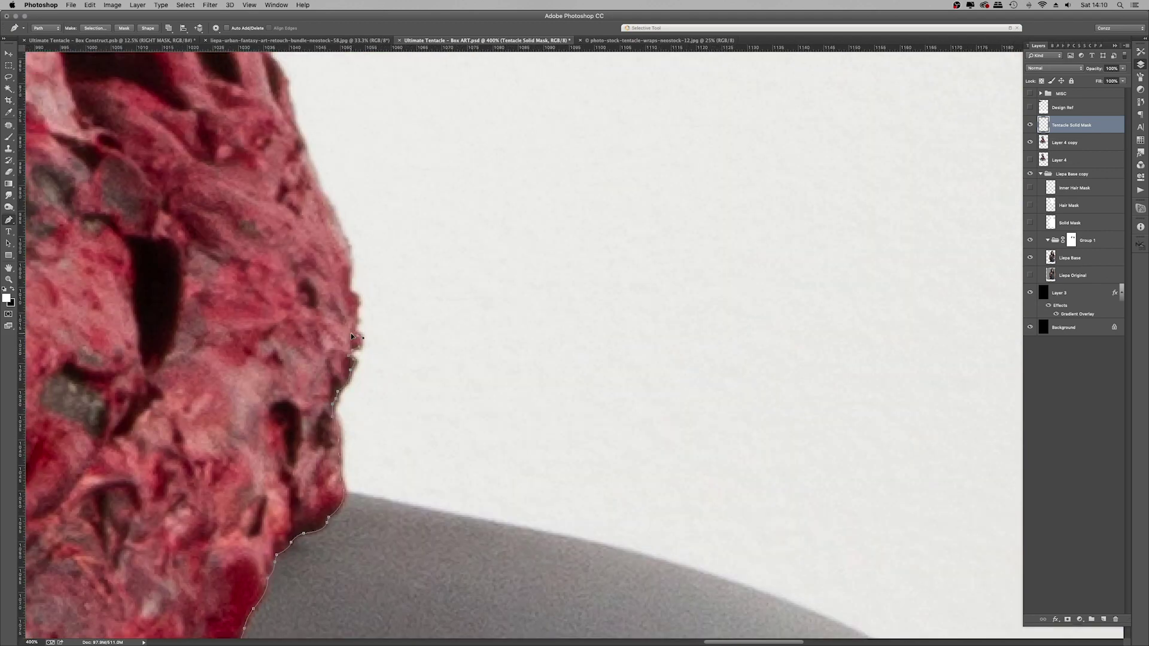
Step: Trace the path up the lower coil's outer side against the white background above the shoulder
{"action": "left_click_drag", "start_coordinate": [350, 249], "coordinate": [482, 295]}
{"action": "left_click_drag", "start_coordinate": [404, 168], "coordinate": [466, 391]}
{"action": "left_click", "coordinate": [451, 361]}
{"action": "left_click", "coordinate": [432, 328]}
{"action": "left_click", "coordinate": [428, 312]}
{"action": "left_click", "coordinate": [402, 301]}
{"action": "left_click", "coordinate": [391, 302]}
{"action": "left_click", "coordinate": [379, 295]}
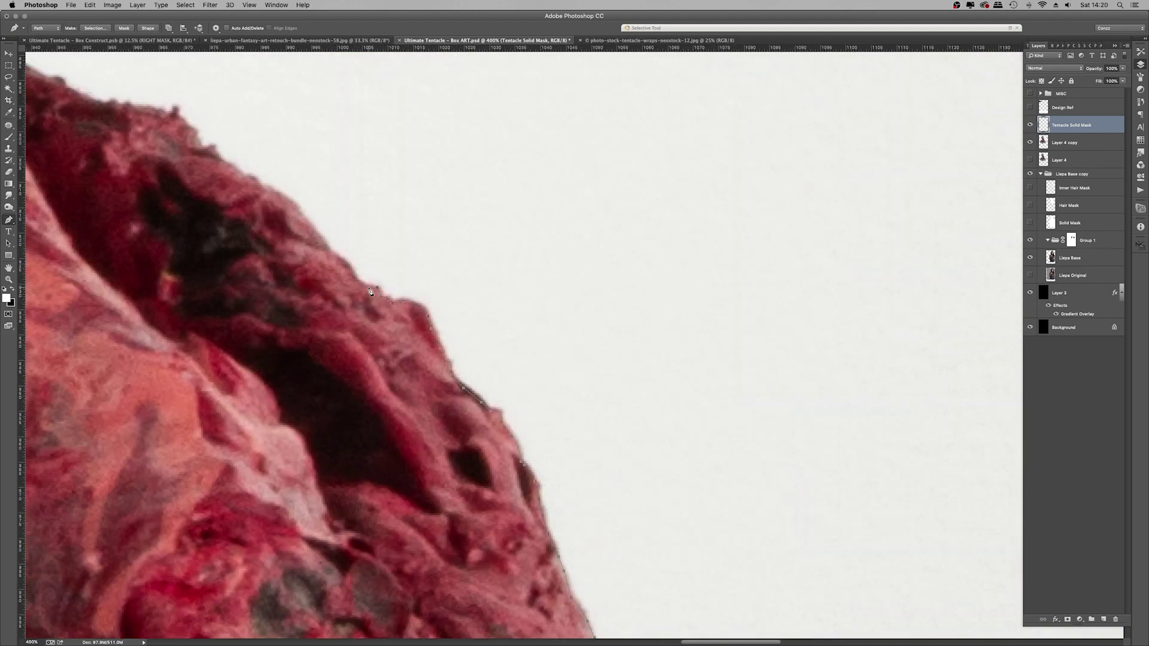
Step: Continue the path along the lower coil's sloping top edge, past the small spike, towards the gap between the coils
{"action": "left_click_drag", "start_coordinate": [291, 206], "coordinate": [486, 291]}
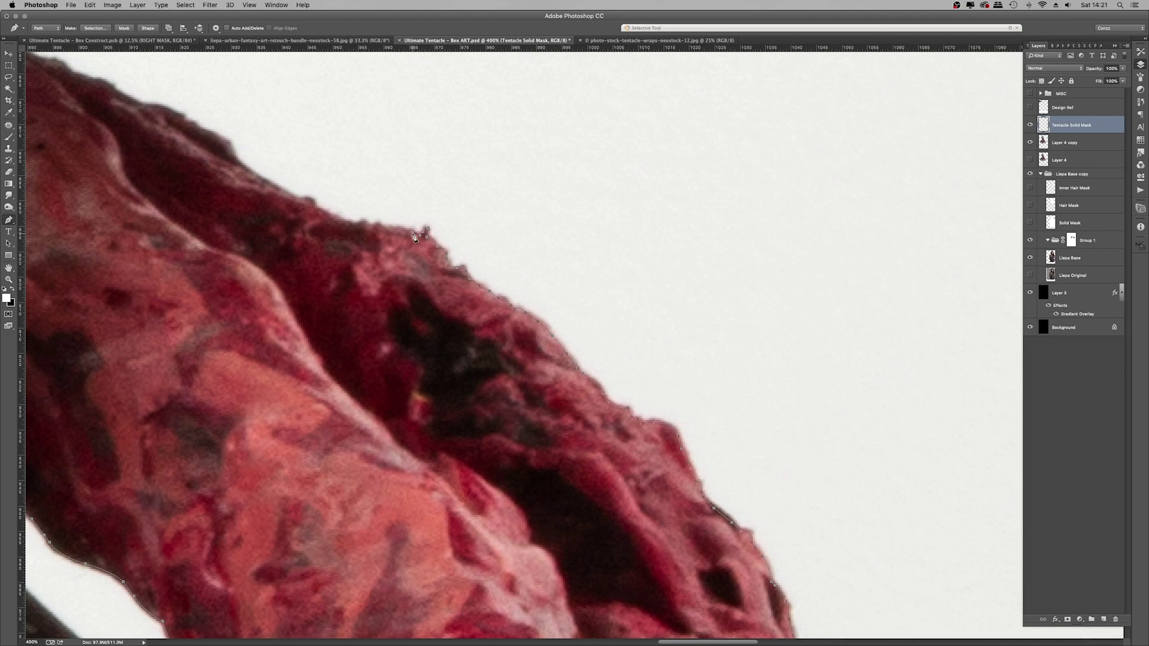
{"action": "left_click_drag", "start_coordinate": [415, 237], "coordinate": [502, 340]}
{"action": "left_click", "coordinate": [503, 381]}
{"action": "left_click_drag", "start_coordinate": [413, 304], "coordinate": [540, 358]}
{"action": "left_click", "coordinate": [448, 338]}
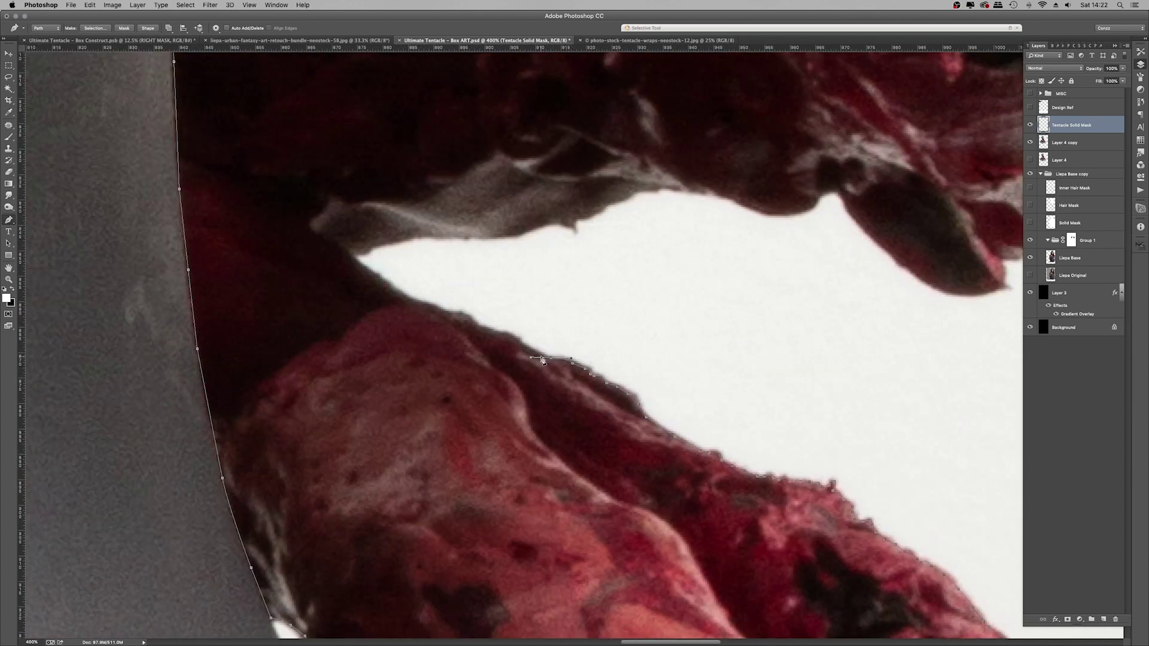
Step: Trace the path into the notch where the two coils meet and back out along the upper coil's grey underside
{"action": "left_click", "coordinate": [518, 350]}
{"action": "left_click_drag", "start_coordinate": [473, 330], "coordinate": [611, 399]}
{"action": "left_click", "coordinate": [575, 384]}
{"action": "left_click", "coordinate": [534, 368]}
{"action": "left_click", "coordinate": [517, 354]}
{"action": "left_click", "coordinate": [493, 338]}
{"action": "left_click_drag", "start_coordinate": [498, 333], "coordinate": [155, 198]}
{"action": "left_click", "coordinate": [152, 192]}
{"action": "left_click", "coordinate": [170, 185]}
{"action": "left_click", "coordinate": [204, 176]}
{"action": "left_click", "coordinate": [225, 177]}
{"action": "left_click", "coordinate": [253, 176]}
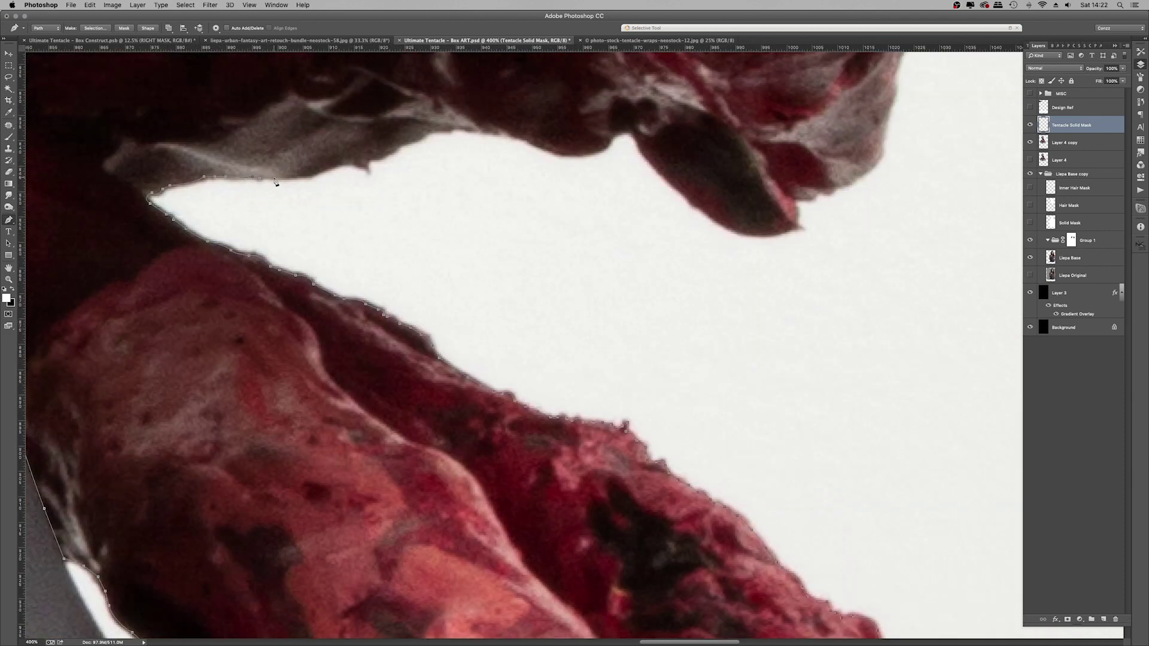
Step: Trace the path along the upper coil's underside, around the hanging dark flap, and up onto its outer bend
{"action": "left_click", "coordinate": [508, 131]}
{"action": "left_click_drag", "start_coordinate": [521, 139], "coordinate": [304, 266]}
{"action": "left_click", "coordinate": [364, 279]}
{"action": "left_click_drag", "start_coordinate": [471, 334], "coordinate": [241, 269]}
{"action": "left_click", "coordinate": [237, 255]}
{"action": "left_click", "coordinate": [326, 292]}
{"action": "left_click", "coordinate": [344, 257]}
{"action": "left_click", "coordinate": [400, 235]}
{"action": "left_click_drag", "start_coordinate": [426, 217], "coordinate": [607, 332]}
{"action": "left_click", "coordinate": [646, 192]}
{"action": "left_click_drag", "start_coordinate": [655, 180], "coordinate": [507, 352]}
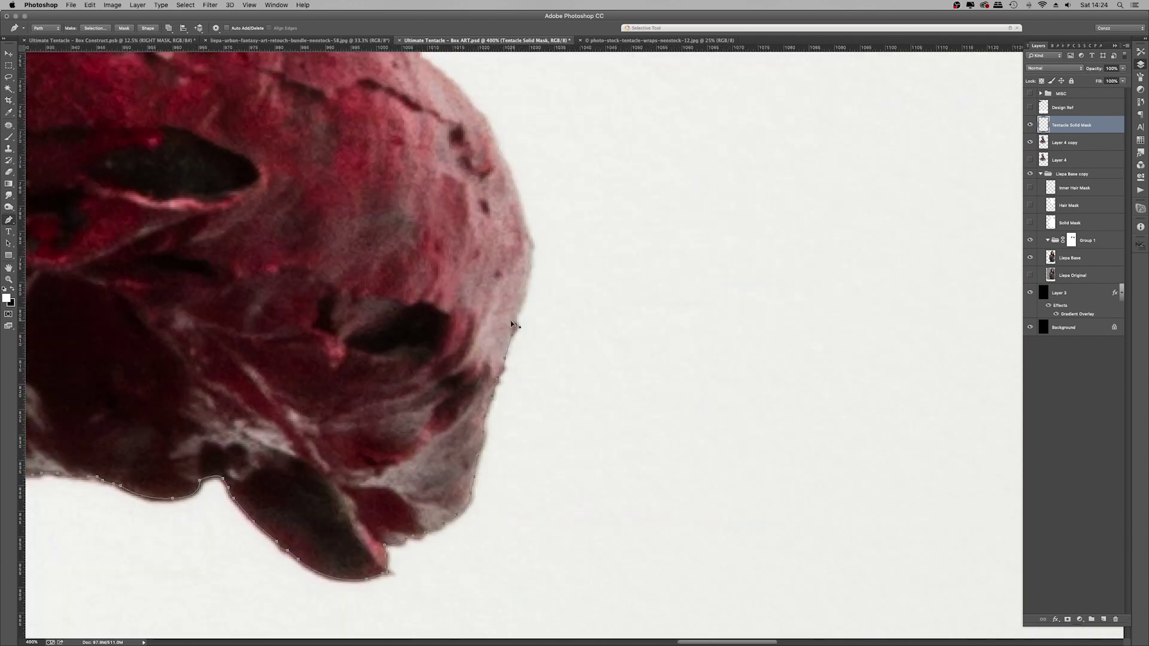
Step: Trace the path around the upper coil's outer bend and over its shoulder to the small spike on the top edge
{"action": "left_click", "coordinate": [522, 246]}
{"action": "left_click", "coordinate": [492, 160]}
{"action": "left_click_drag", "start_coordinate": [457, 98], "coordinate": [623, 298]}
{"action": "left_click_drag", "start_coordinate": [596, 276], "coordinate": [579, 268]}
{"action": "left_click", "coordinate": [574, 261]}
{"action": "left_click", "coordinate": [567, 243]}
{"action": "left_click", "coordinate": [567, 234]}
{"action": "left_click_drag", "start_coordinate": [559, 209], "coordinate": [554, 342]}
{"action": "left_click", "coordinate": [515, 322]}
{"action": "left_click", "coordinate": [477, 304]}
{"action": "left_click", "coordinate": [448, 291]}
{"action": "left_click_drag", "start_coordinate": [432, 276], "coordinate": [666, 238]}
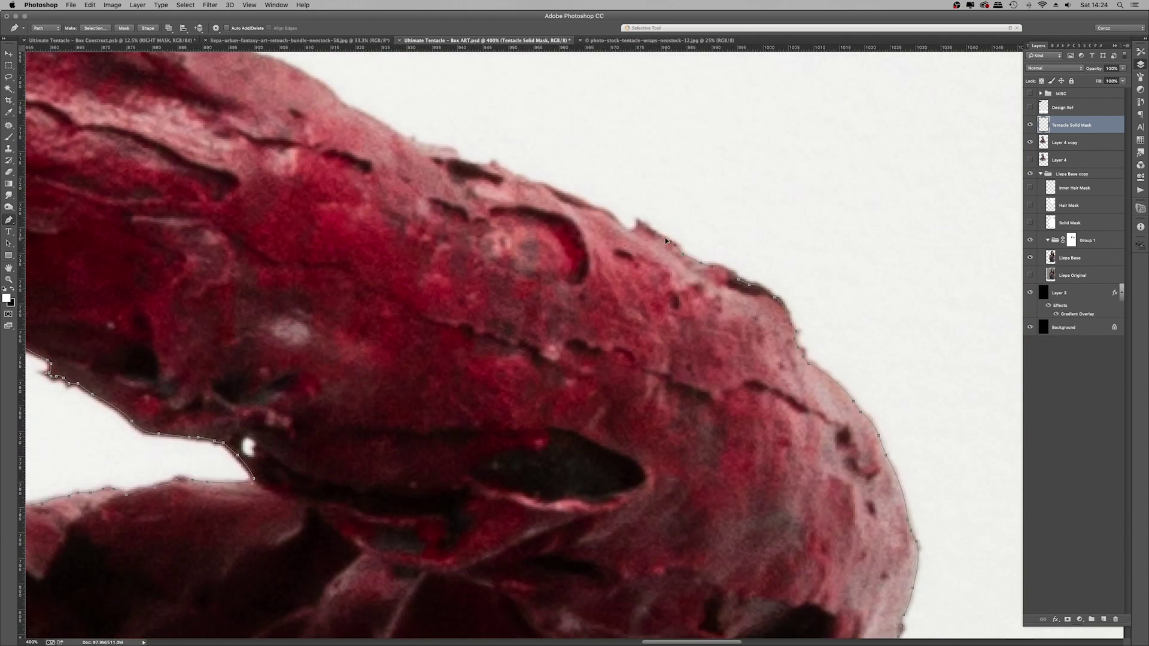
Step: Trace the path along the upper coil's top edge, from the white background to the edge of the mannequin's neck
{"action": "left_click", "coordinate": [461, 162]}
{"action": "left_click", "coordinate": [434, 148]}
{"action": "left_click_drag", "start_coordinate": [385, 147], "coordinate": [532, 317]}
{"action": "left_click", "coordinate": [497, 279]}
{"action": "left_click", "coordinate": [452, 245]}
{"action": "left_click", "coordinate": [398, 223]}
{"action": "left_click_drag", "start_coordinate": [365, 211], "coordinate": [500, 283]}
{"action": "left_click", "coordinate": [380, 233]}
{"action": "left_click", "coordinate": [352, 218]}
{"action": "left_click", "coordinate": [326, 206]}
{"action": "left_click", "coordinate": [315, 195]}
{"action": "left_click", "coordinate": [301, 197]}
{"action": "left_click_drag", "start_coordinate": [289, 191], "coordinate": [495, 290]}
{"action": "left_click", "coordinate": [483, 290]}
{"action": "left_click", "coordinate": [479, 282]}
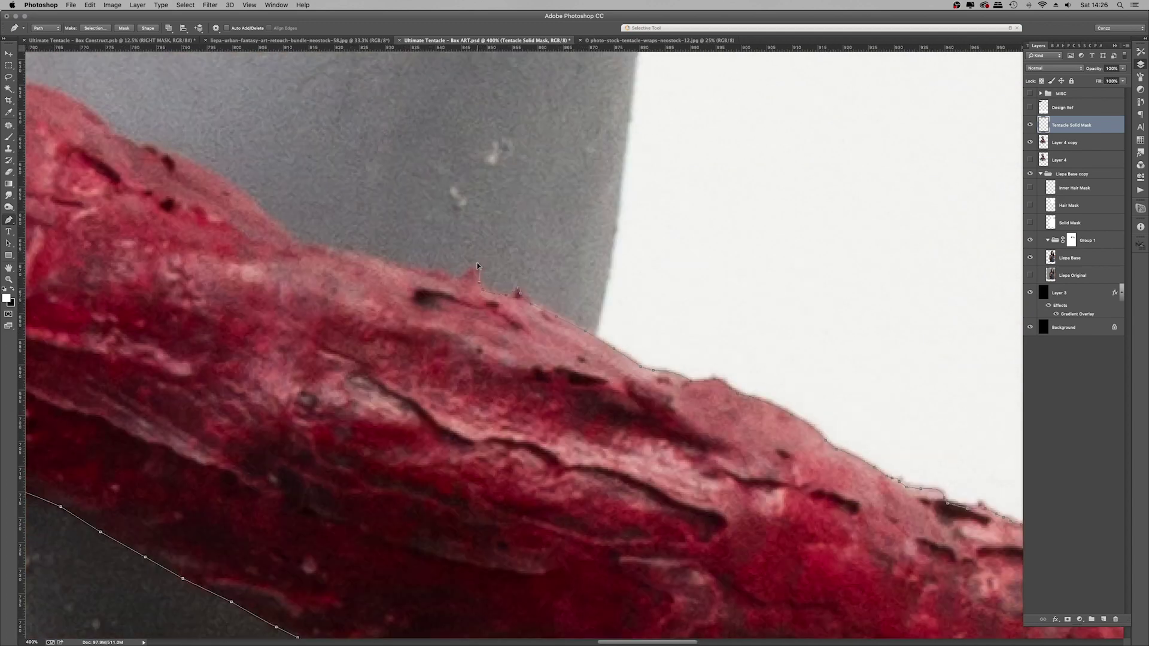
Step: Trace the path along the upper coil's top edge where it crosses the mannequin's grey cheek
{"action": "left_click", "coordinate": [317, 246]}
{"action": "left_click", "coordinate": [303, 246]}
{"action": "left_click", "coordinate": [291, 240]}
{"action": "left_click", "coordinate": [276, 221]}
{"action": "left_click", "coordinate": [261, 209]}
{"action": "left_click_drag", "start_coordinate": [248, 193], "coordinate": [494, 292]}
{"action": "left_click_drag", "start_coordinate": [467, 277], "coordinate": [449, 268]}
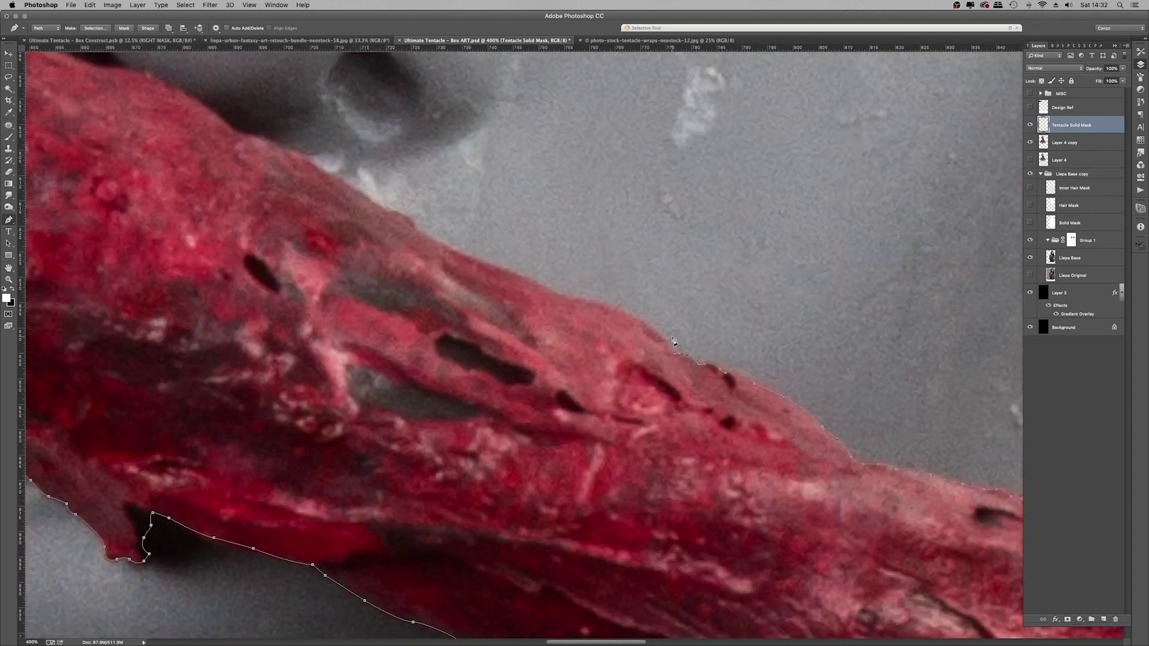
Step: Trace the path along the coil's top edge from the cheek to beneath the mannequin's nostrils
{"action": "left_click", "coordinate": [502, 269]}
{"action": "left_click", "coordinate": [450, 247]}
{"action": "left_click", "coordinate": [413, 227]}
{"action": "left_click_drag", "start_coordinate": [390, 214], "coordinate": [356, 360]}
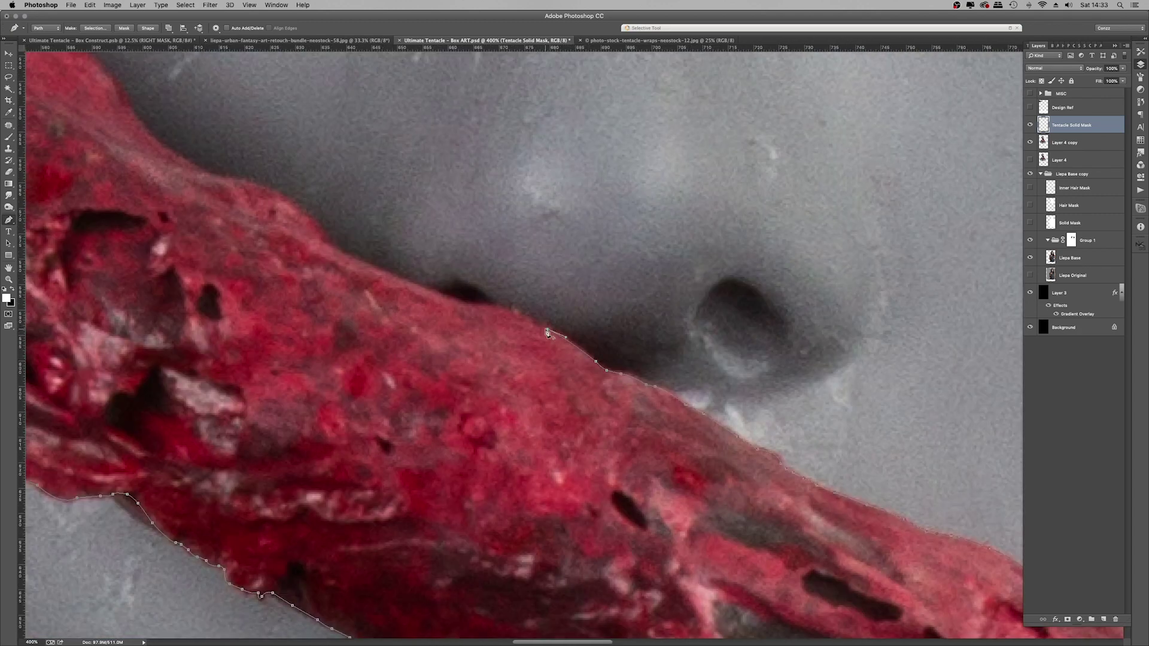
{"action": "left_click", "coordinate": [426, 306]}
{"action": "left_click", "coordinate": [367, 281]}
{"action": "left_click_drag", "start_coordinate": [315, 236], "coordinate": [481, 325]}
Step: Trace the path along the coil's edge from the nose up toward the mannequin's eye
{"action": "left_click", "coordinate": [425, 293]}
{"action": "left_click", "coordinate": [395, 288]}
{"action": "left_click", "coordinate": [340, 259]}
{"action": "left_click", "coordinate": [301, 212]}
{"action": "left_click", "coordinate": [276, 177]}
{"action": "left_click", "coordinate": [247, 156]}
{"action": "left_click_drag", "start_coordinate": [248, 156], "coordinate": [596, 438]}
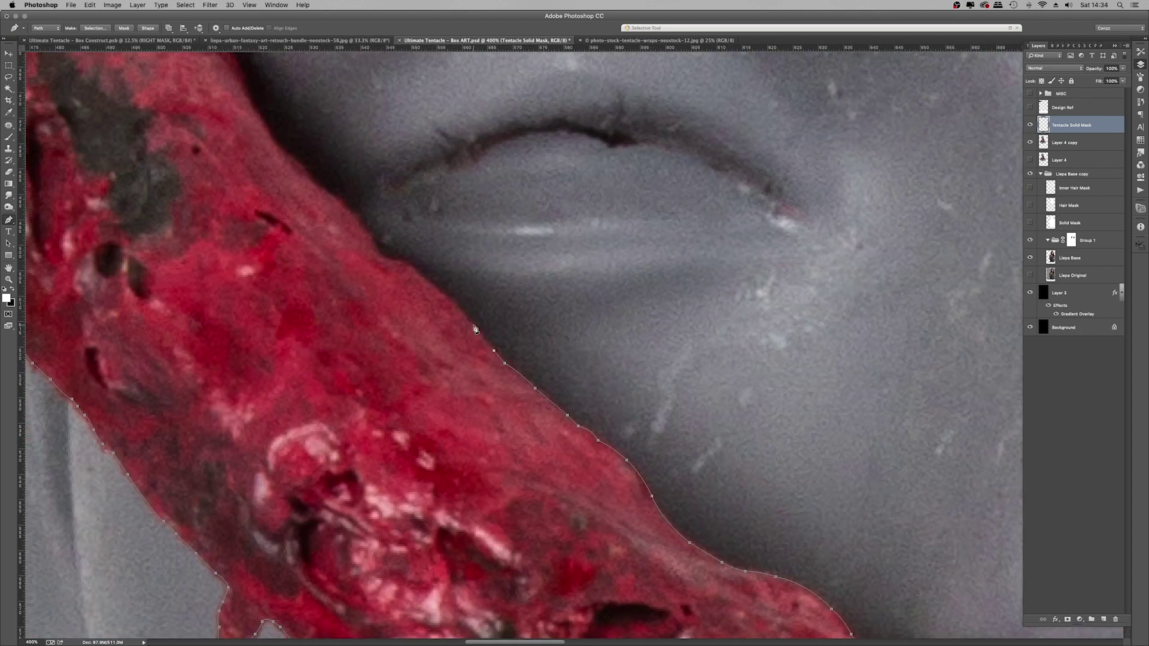
Step: Trace the path along the coil's edge past the mannequin's eye toward the tentacle's end beside the head
{"action": "left_click", "coordinate": [440, 290]}
{"action": "left_click_drag", "start_coordinate": [391, 259], "coordinate": [667, 453]}
{"action": "left_click", "coordinate": [602, 384]}
{"action": "left_click", "coordinate": [582, 367]}
{"action": "left_click", "coordinate": [514, 273]}
{"action": "left_click_drag", "start_coordinate": [465, 191], "coordinate": [456, 182]}
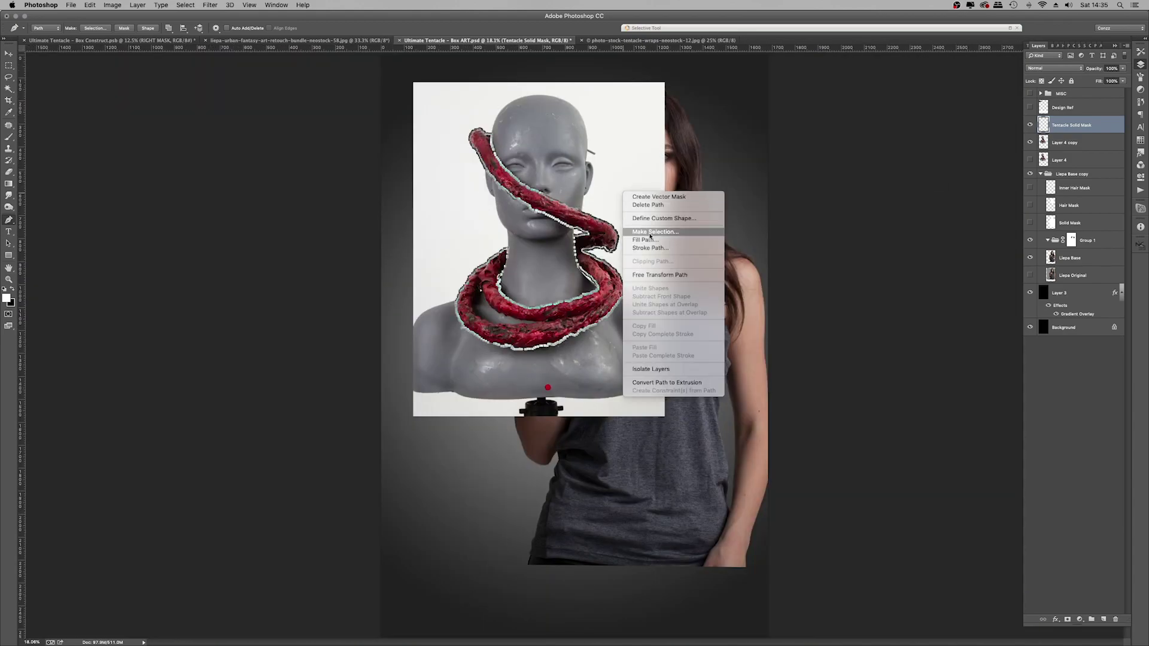
{"action": "key", "text": "Escape"}
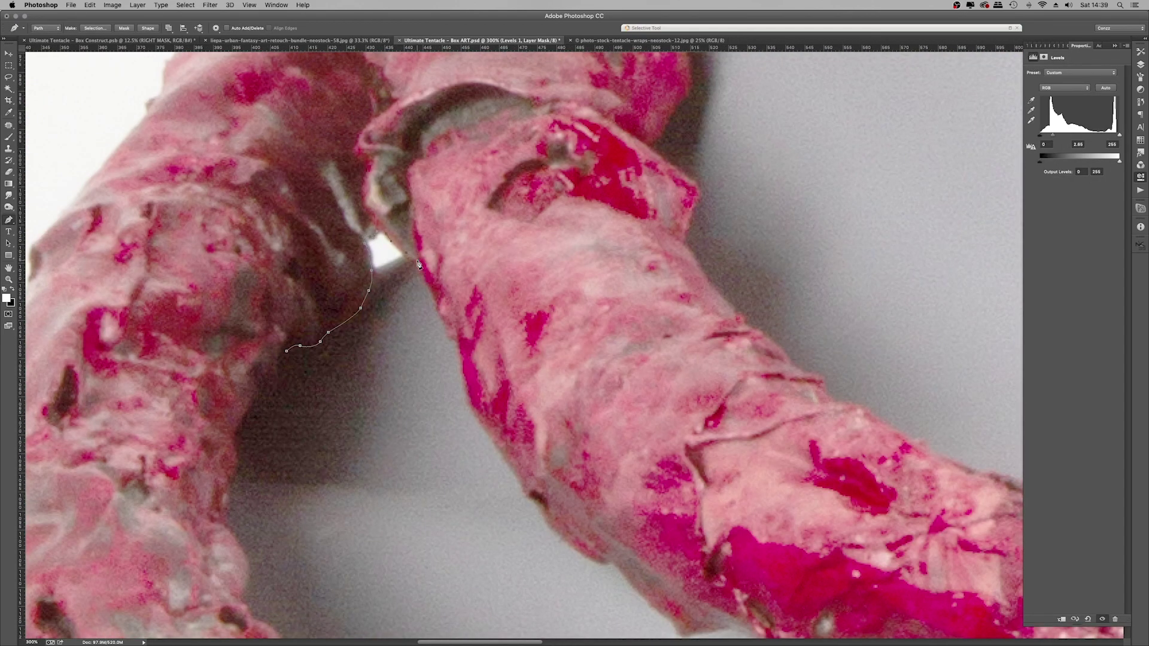
Step: Trace the gap between the two neck coils along the inner coil's underside
{"action": "scroll", "coordinate": [418, 263], "scroll_direction": "down", "scroll_amount": 5}
{"action": "scroll", "coordinate": [418, 263], "scroll_direction": "right", "scroll_amount": 4}
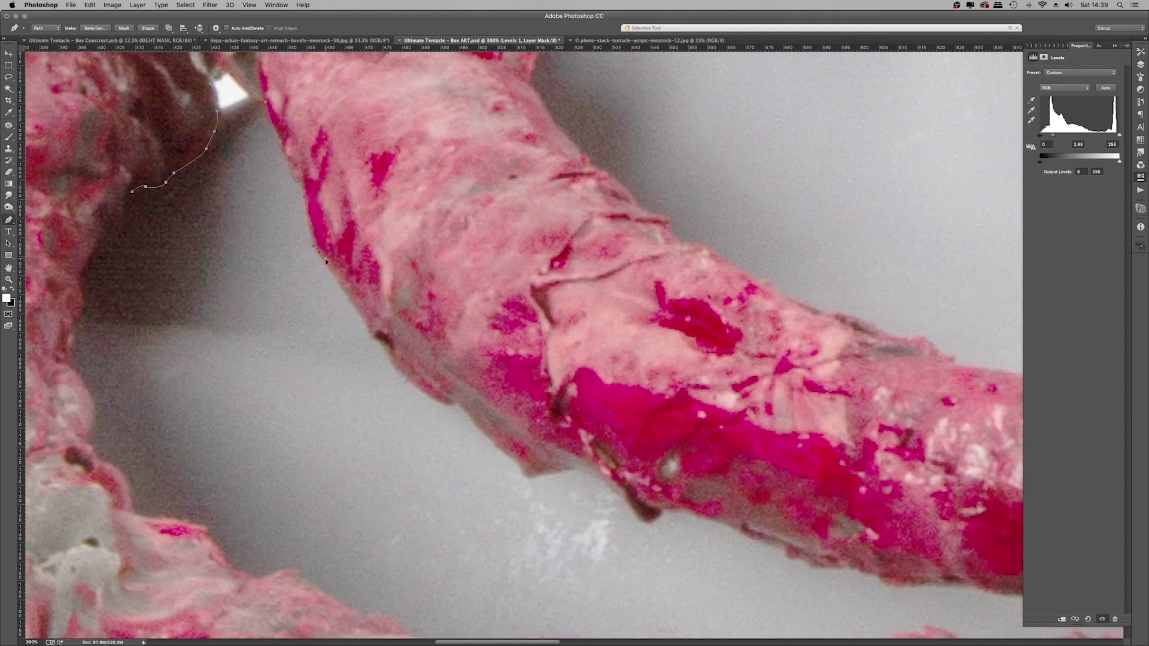
{"action": "scroll", "coordinate": [496, 337], "scroll_direction": "down", "scroll_amount": 5}
{"action": "scroll", "coordinate": [496, 337], "scroll_direction": "right", "scroll_amount": 6}
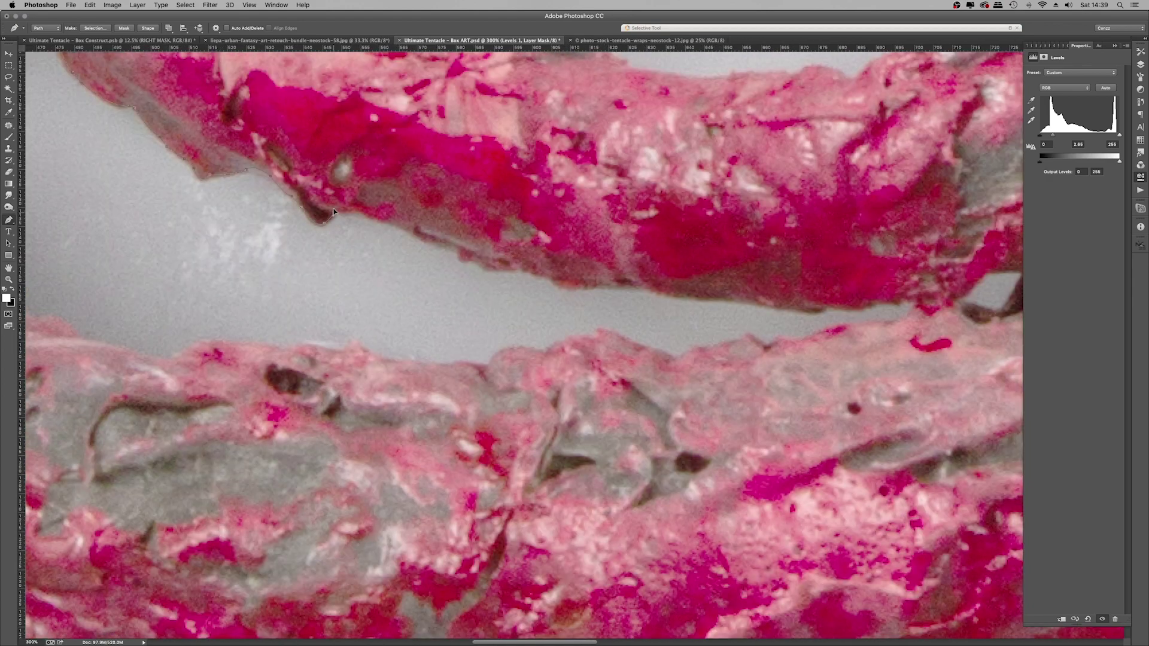
{"action": "scroll", "coordinate": [474, 263], "scroll_direction": "down", "scroll_amount": 2}
{"action": "scroll", "coordinate": [475, 263], "scroll_direction": "right", "scroll_amount": 6}
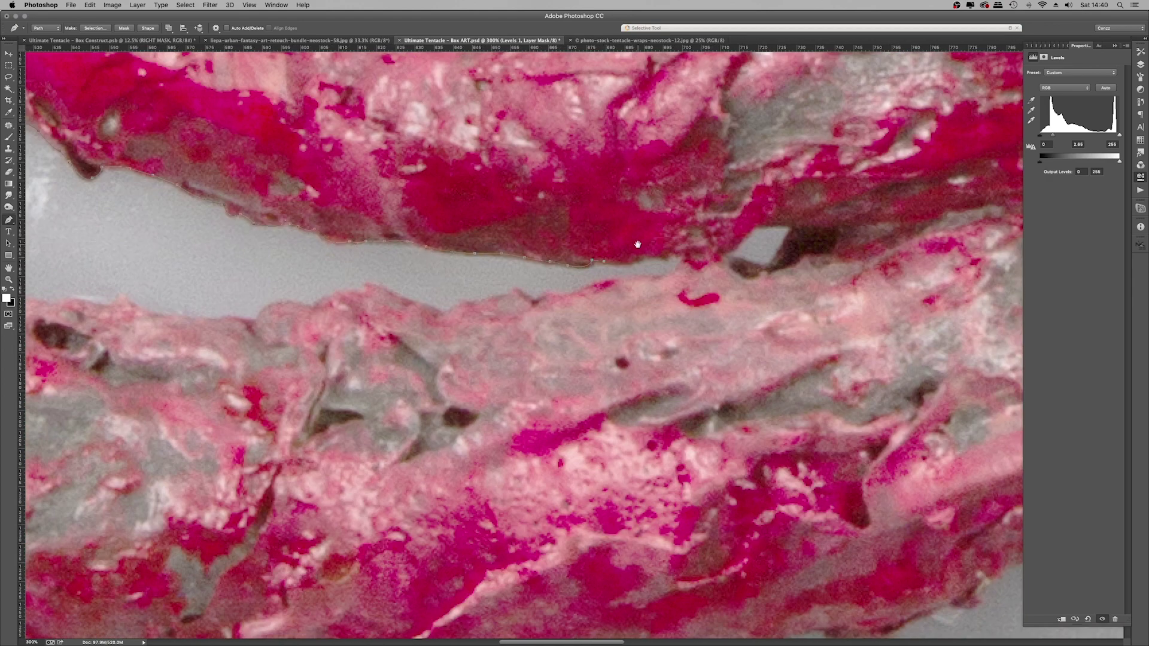
Step: Trace the gap's path into the point where the two coils meet and turn back onto the lower coil
{"action": "left_click_drag", "start_coordinate": [638, 244], "coordinate": [465, 246]}
{"action": "left_click", "coordinate": [469, 258]}
{"action": "left_click", "coordinate": [489, 256]}
{"action": "left_click", "coordinate": [496, 256]}
{"action": "left_click", "coordinate": [509, 256]}
{"action": "left_click", "coordinate": [500, 273]}
{"action": "left_click", "coordinate": [482, 277]}
{"action": "left_click", "coordinate": [458, 281]}
Step: Trace the gap's path back along the lower coil's top edge, over its raised bump
{"action": "left_click", "coordinate": [308, 304]}
{"action": "left_click", "coordinate": [281, 311]}
{"action": "left_click", "coordinate": [270, 315]}
{"action": "left_click_drag", "start_coordinate": [266, 312], "coordinate": [602, 294]}
{"action": "left_click", "coordinate": [580, 285]}
{"action": "left_click", "coordinate": [564, 279]}
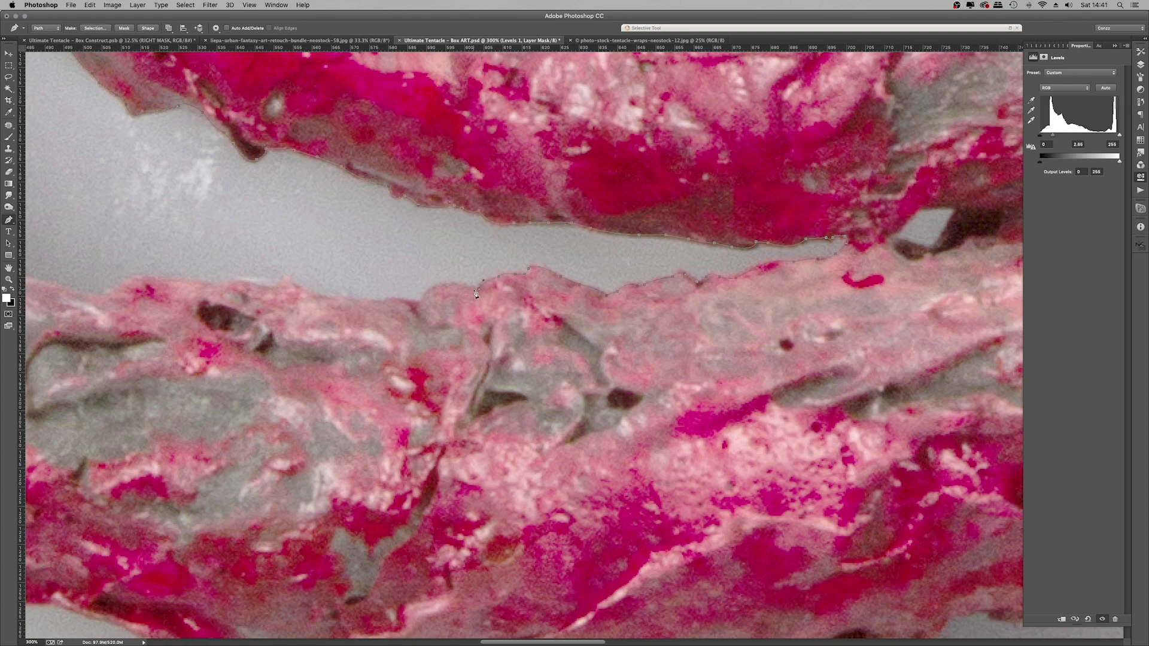
{"action": "left_click_drag", "start_coordinate": [384, 307], "coordinate": [618, 224]}
Step: Trace the path along the lower coil's top edge past the small spike and the dark hole
{"action": "left_click", "coordinate": [583, 218]}
{"action": "left_click", "coordinate": [545, 211]}
{"action": "left_click", "coordinate": [518, 193]}
{"action": "left_click", "coordinate": [497, 204]}
{"action": "left_click", "coordinate": [462, 200]}
{"action": "left_click", "coordinate": [431, 198]}
{"action": "left_click_drag", "start_coordinate": [405, 195], "coordinate": [395, 197]}
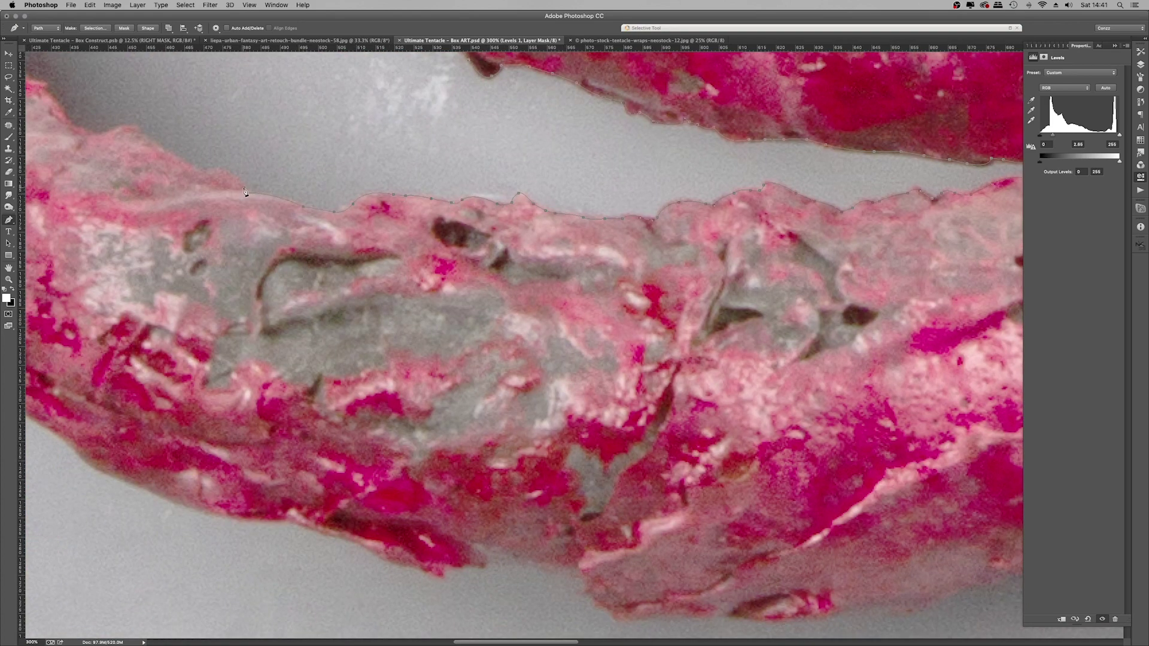
Step: Trace the path up the lower coil's top edge toward its inner bend
{"action": "left_click_drag", "start_coordinate": [244, 191], "coordinate": [658, 289]}
{"action": "left_click", "coordinate": [658, 285]}
{"action": "left_click", "coordinate": [622, 268]}
{"action": "left_click", "coordinate": [609, 266]}
{"action": "left_click", "coordinate": [591, 256]}
{"action": "left_click_drag", "start_coordinate": [562, 238], "coordinate": [552, 237]}
Step: Trace the path around the lower coil's inner bend and close it around the gap between the coils
{"action": "left_click", "coordinate": [458, 180]}
{"action": "left_click", "coordinate": [429, 172]}
{"action": "left_click", "coordinate": [408, 173]}
{"action": "left_click", "coordinate": [383, 168]}
{"action": "left_click_drag", "start_coordinate": [383, 149], "coordinate": [308, 284]}
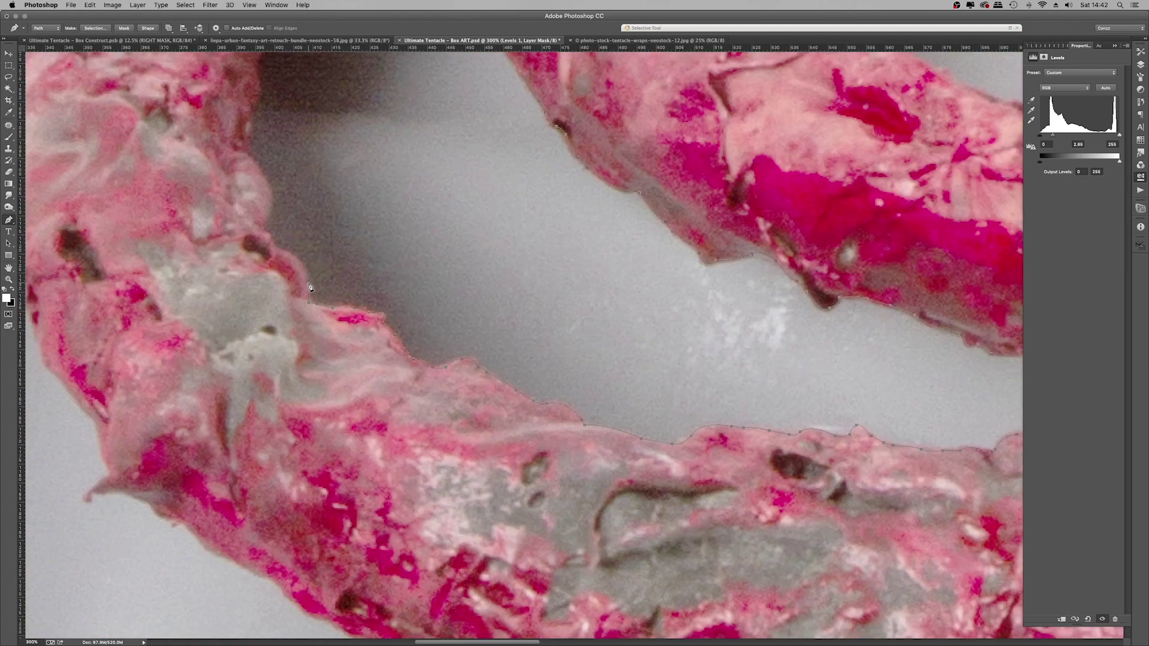
{"action": "key", "text": "super+minus"}
{"action": "key", "text": "super+minus"}
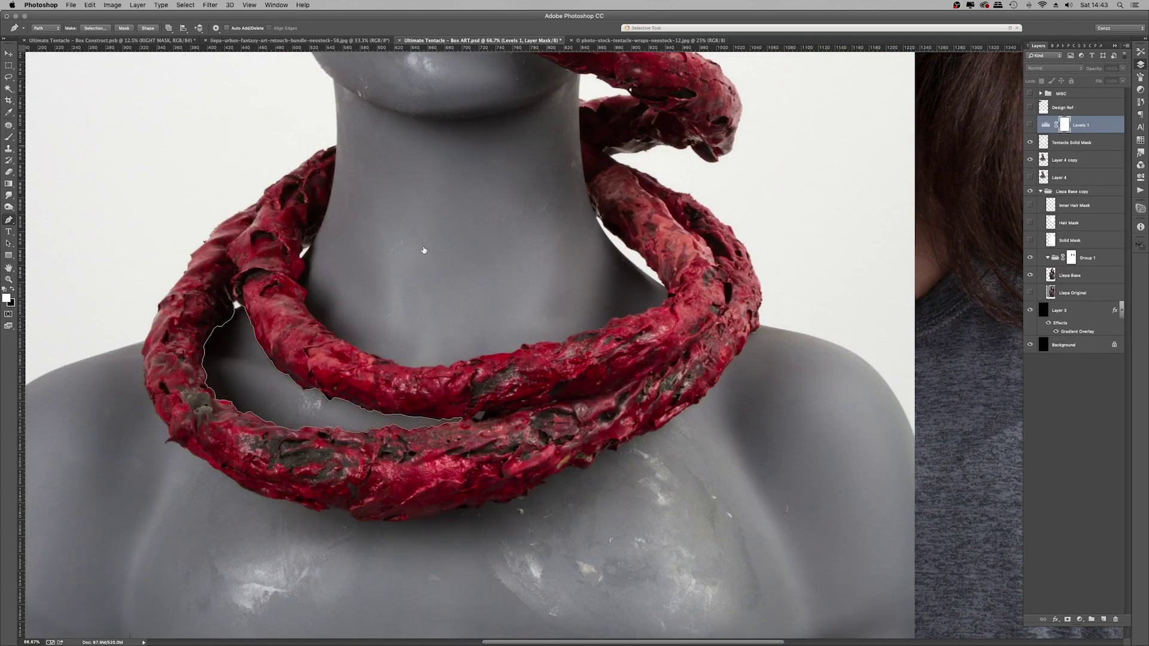
Step: Turn the path into a selection with 0-pixel feather and delete the gap from the Tentacle Solid Mask layer
{"action": "left_click", "coordinate": [1045, 148]}
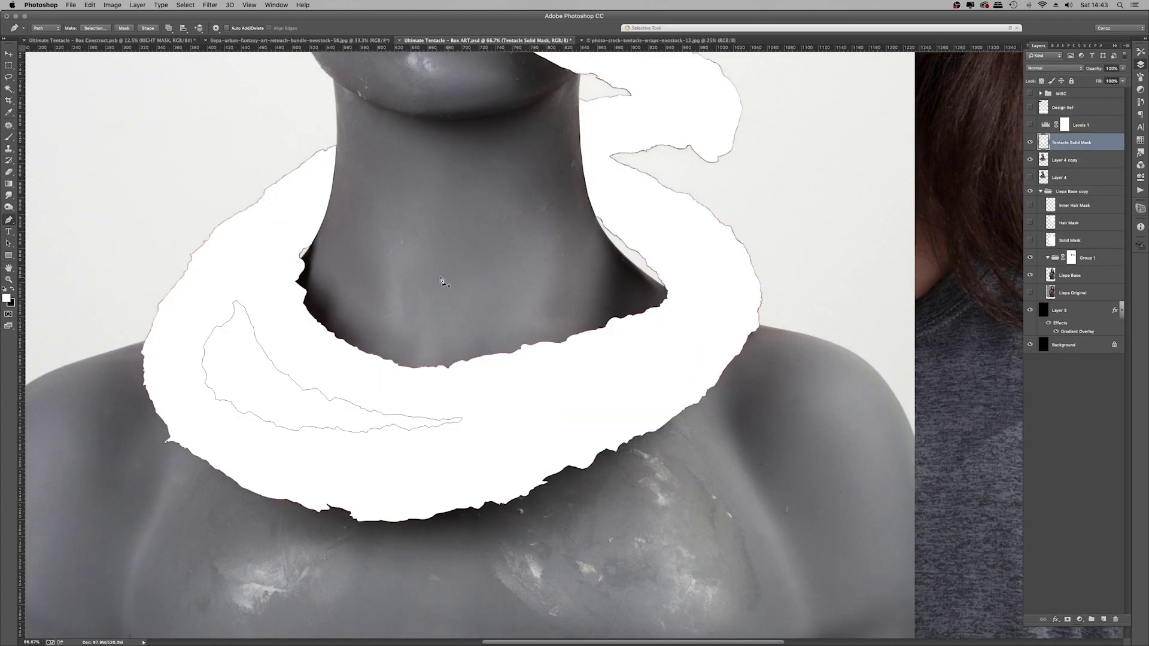
{"action": "right_click", "coordinate": [441, 276]}
{"action": "left_click", "coordinate": [468, 316]}
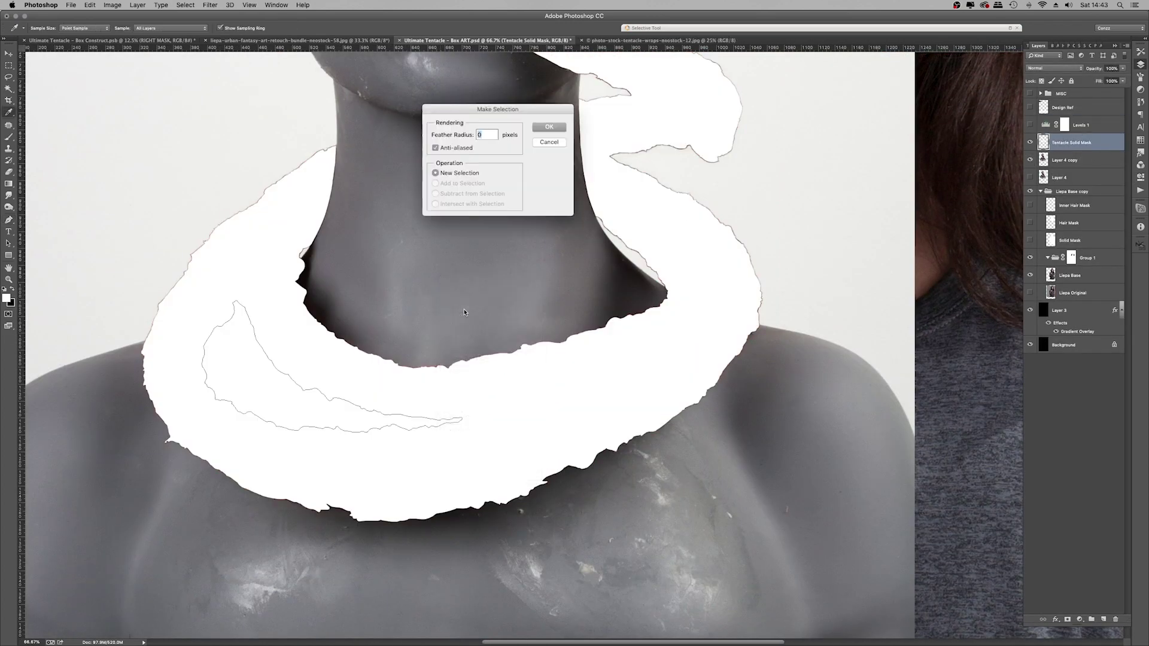
{"action": "key", "text": "Return"}
{"action": "key", "text": "BackSpace"}
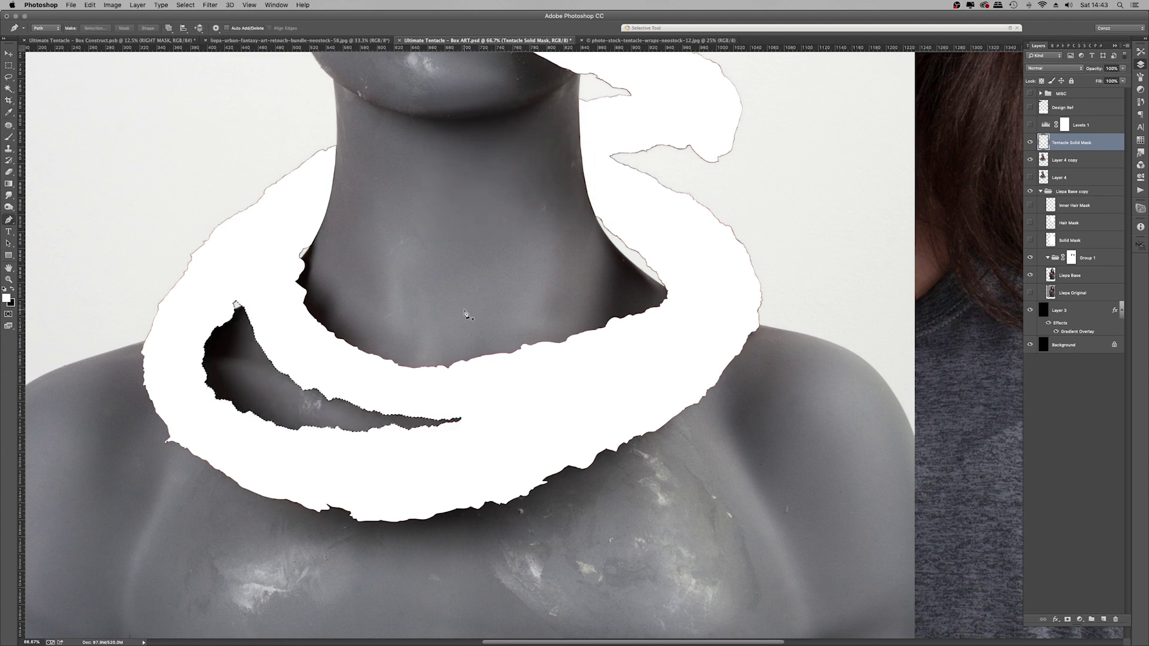
{"action": "key", "text": "super+d"}
Step: Hide Tentacle Solid Mask and use its outline to copy the tentacle from Layer 4 copy onto a new layer
{"action": "key", "text": "super+minus"}
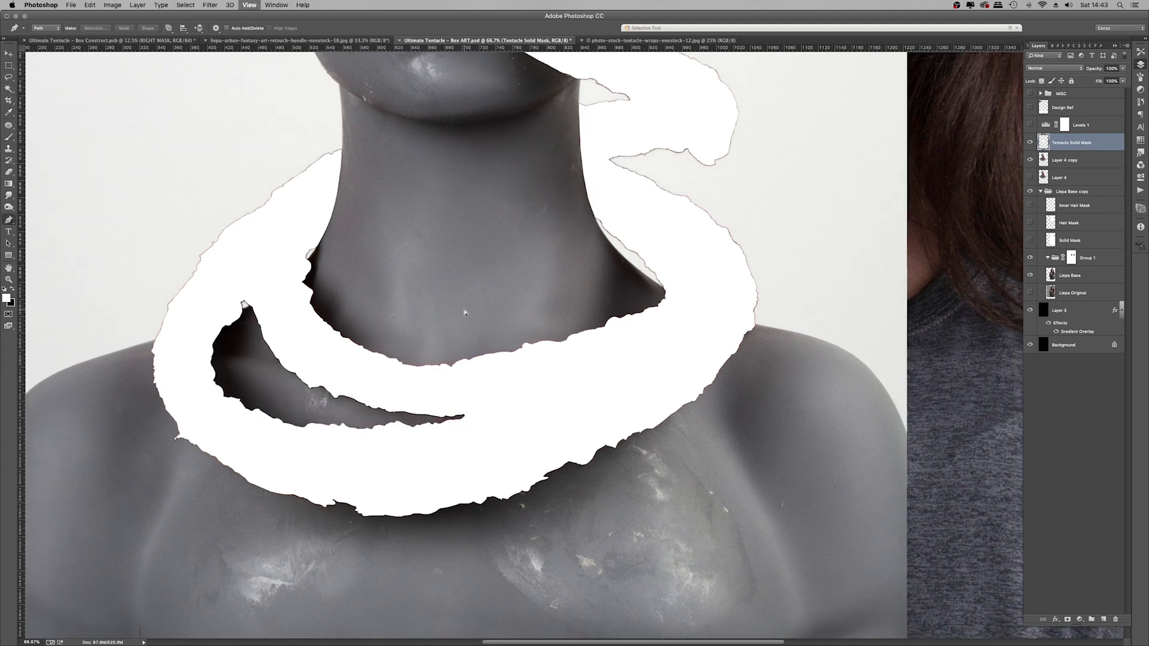
{"action": "key", "text": "super+minus"}
{"action": "key", "text": "super+minus"}
{"action": "key", "text": "super+minus"}
{"action": "key", "text": "super+minus"}
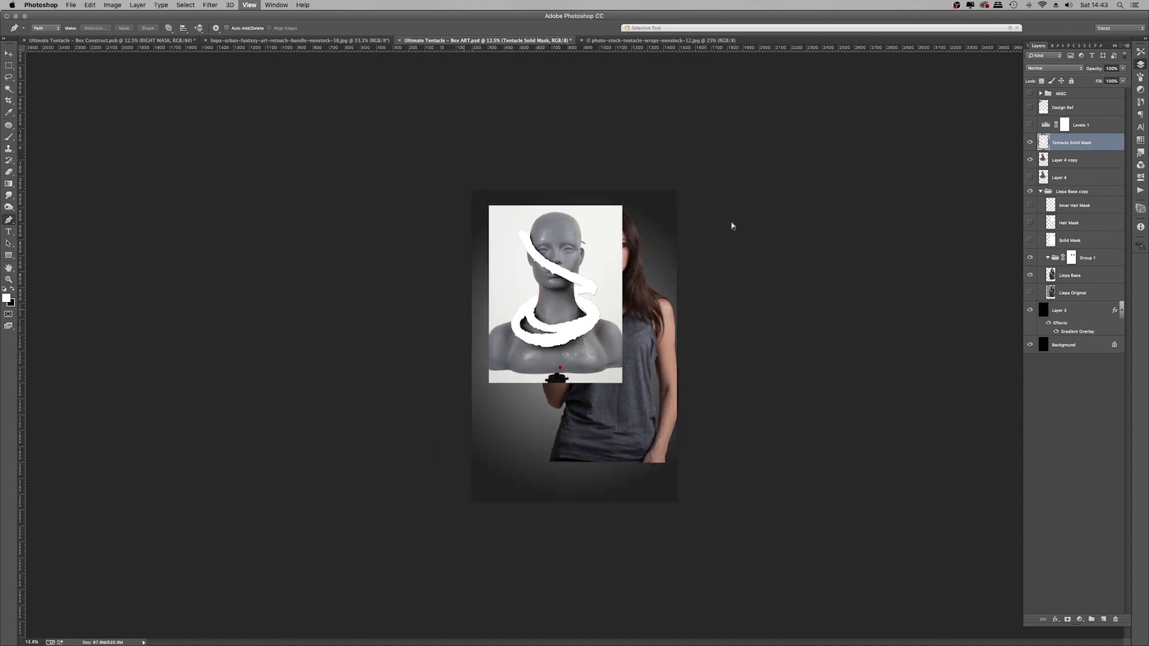
{"action": "key", "text": "super+minus"}
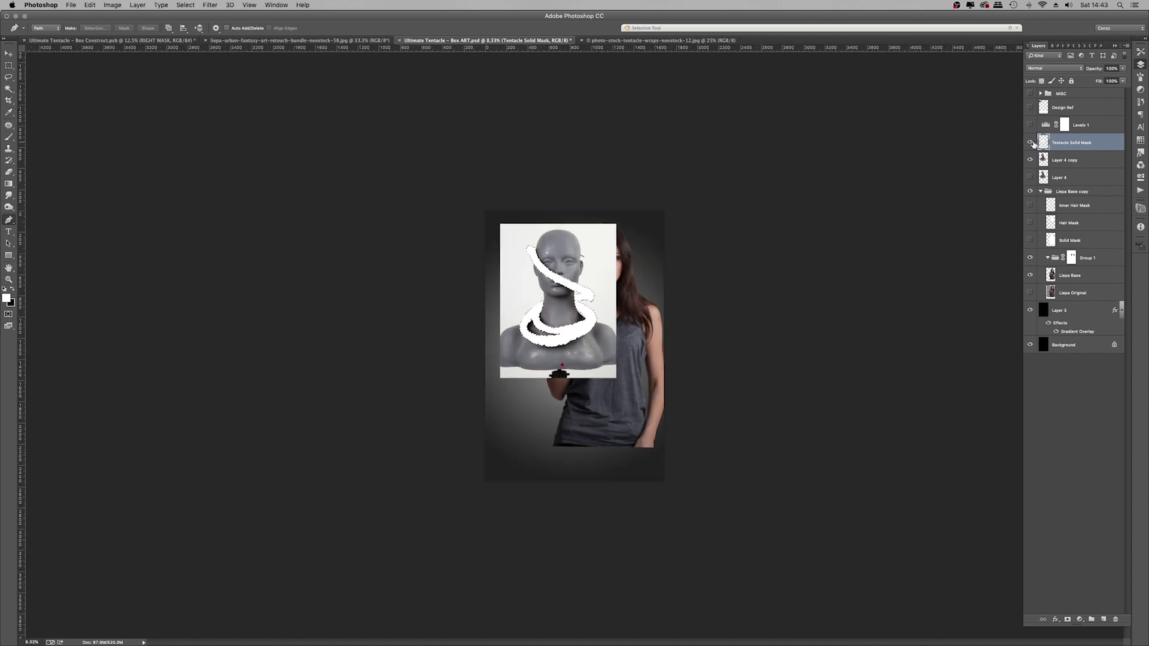
{"action": "left_click", "coordinate": [1030, 143]}
{"action": "left_click", "coordinate": [1074, 161]}
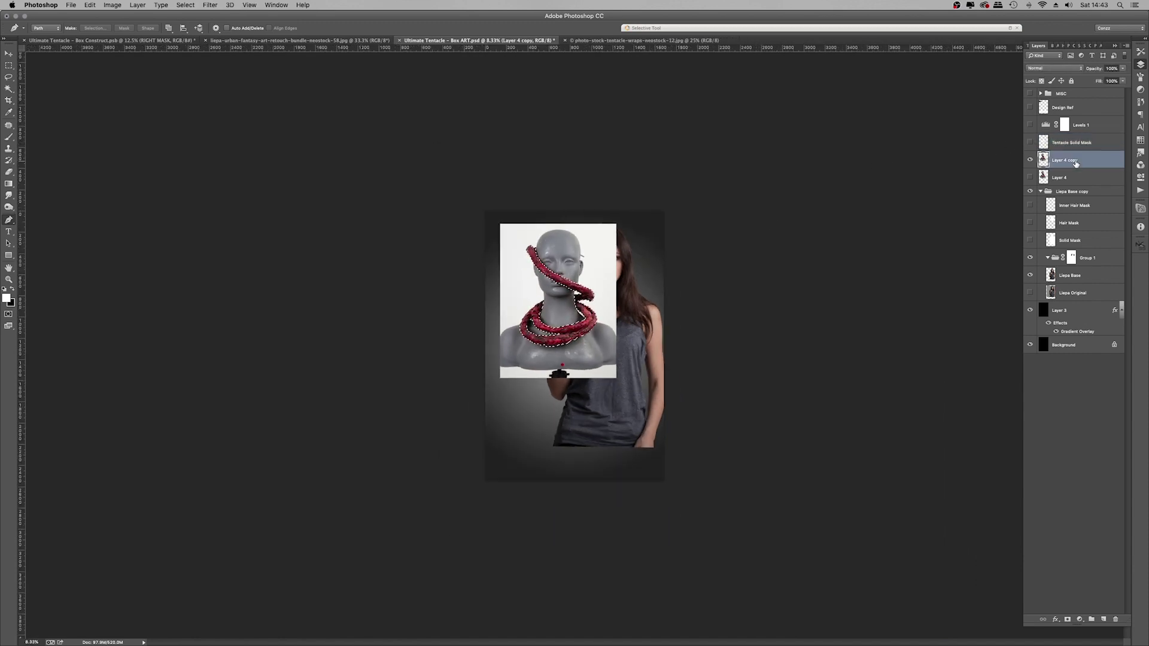
{"action": "key", "text": "super+j"}
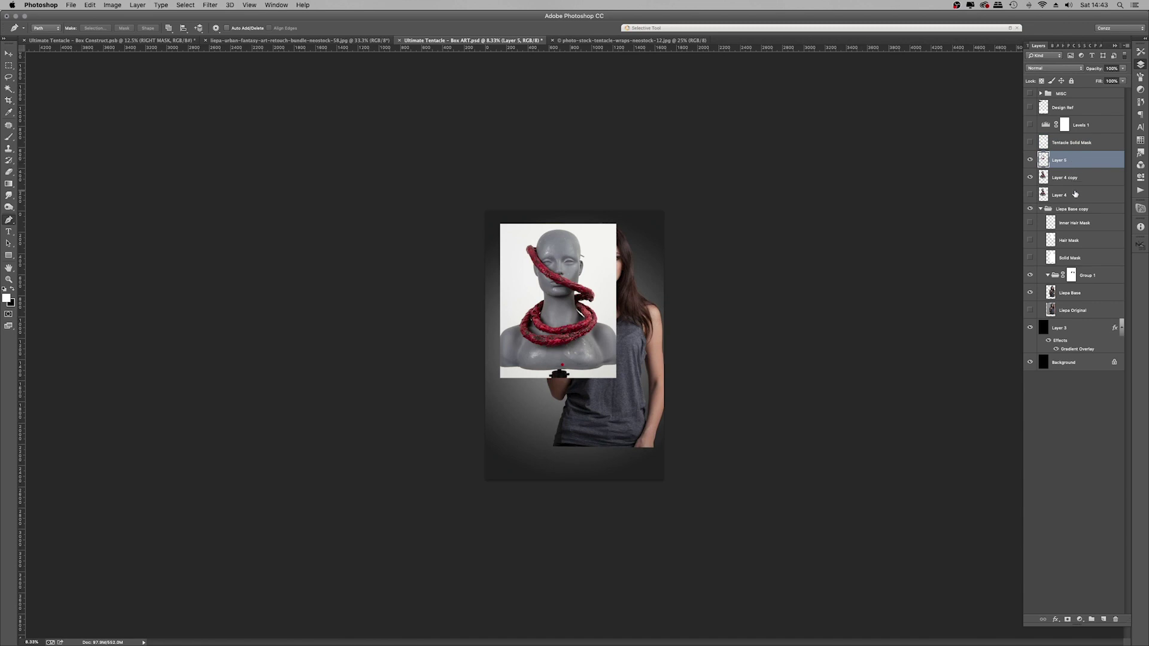
Step: Group the layers from Layer 4 up to Tentacle Solid Mask and name the group Tentacle Wrap
{"action": "left_click", "coordinate": [1075, 194]}
{"action": "left_click", "coordinate": [1075, 145], "text": "shift"}
{"action": "key", "text": "super+g"}
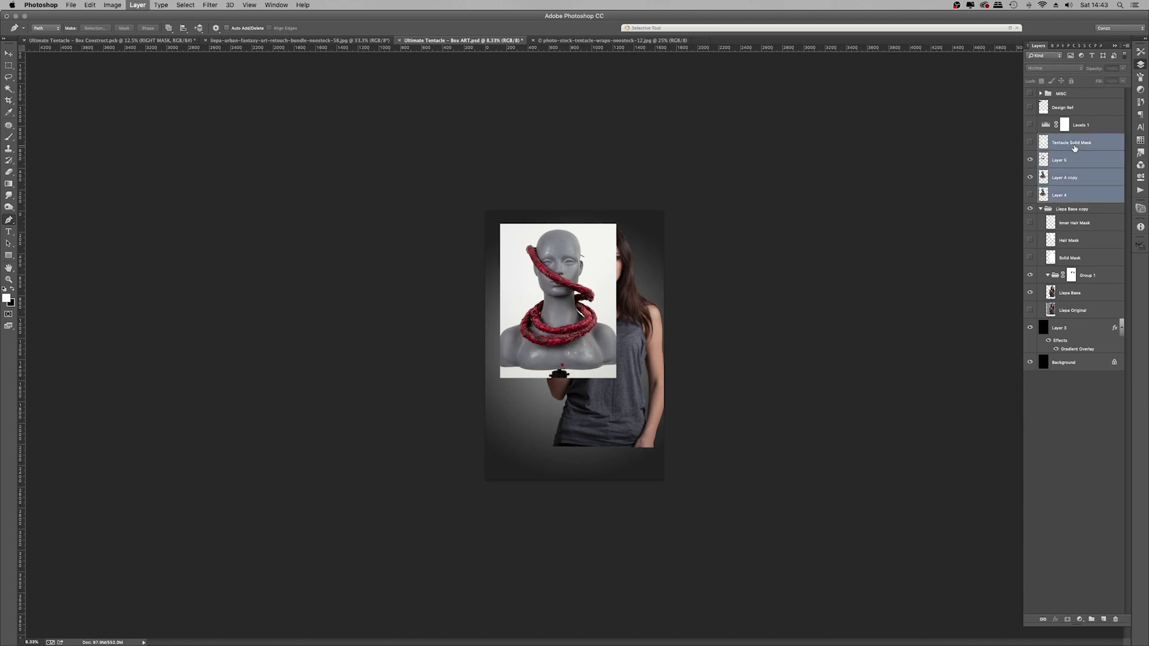
{"action": "double_click", "coordinate": [1064, 139]}
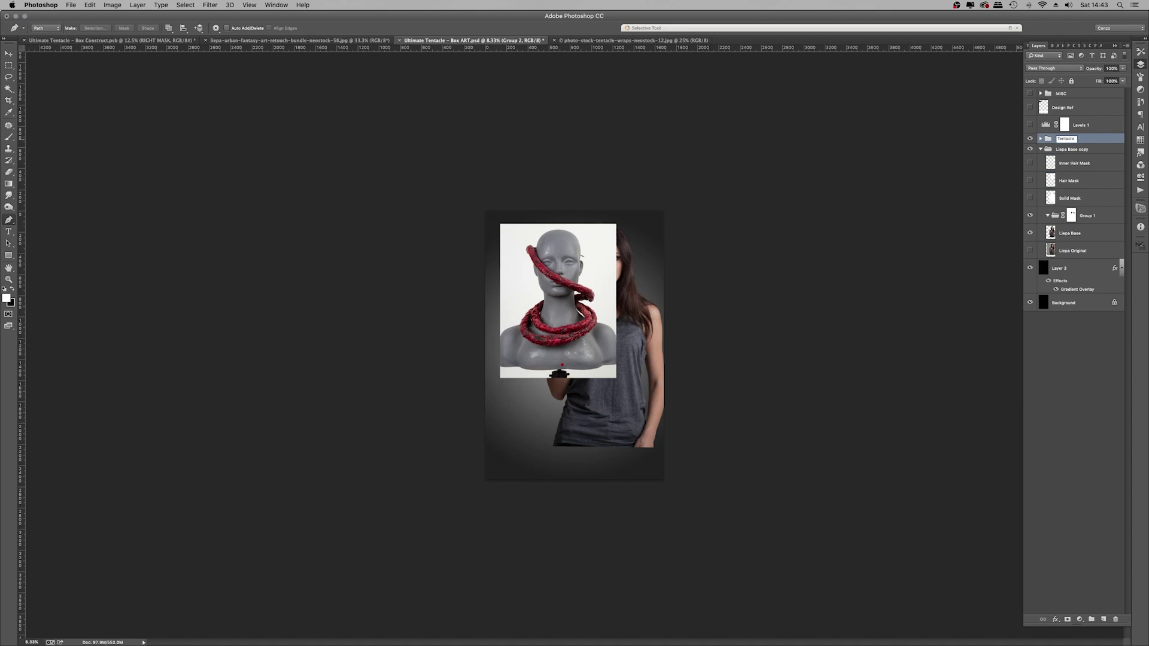
{"action": "type", "text": "Tentacle Wrap"}
{"action": "key", "text": "Return"}
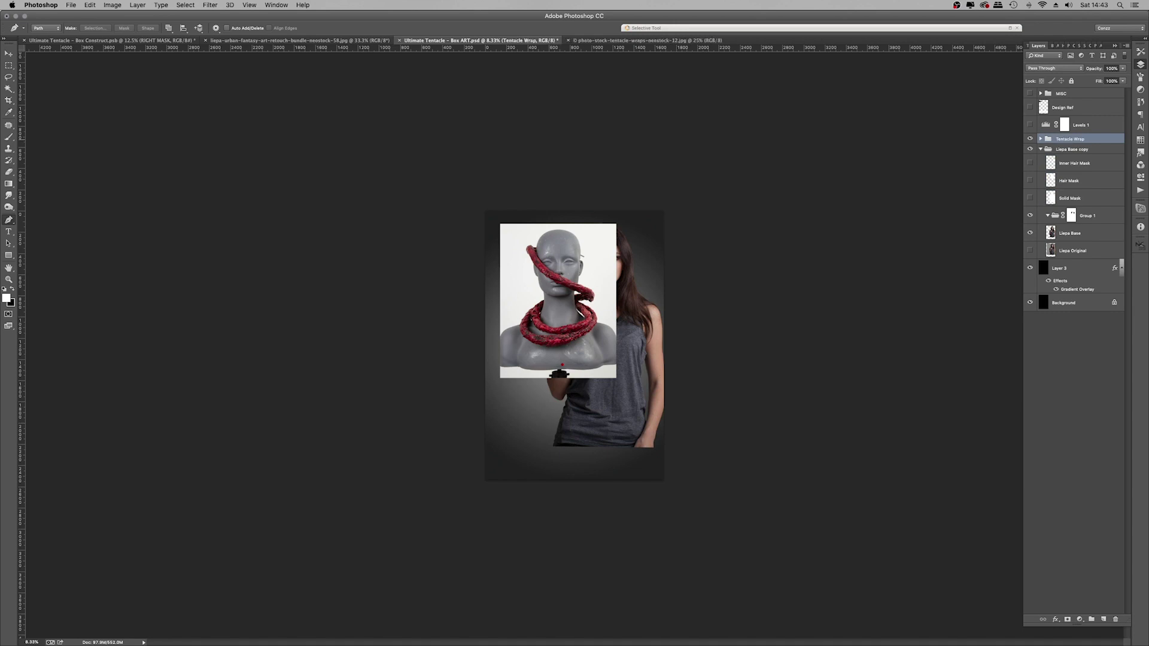
Step: Duplicate the Tentacle Wrap group and move one copy into the MISC group
{"action": "key", "text": "super+j"}
{"action": "left_click_drag", "start_coordinate": [1061, 140], "coordinate": [1057, 96]}
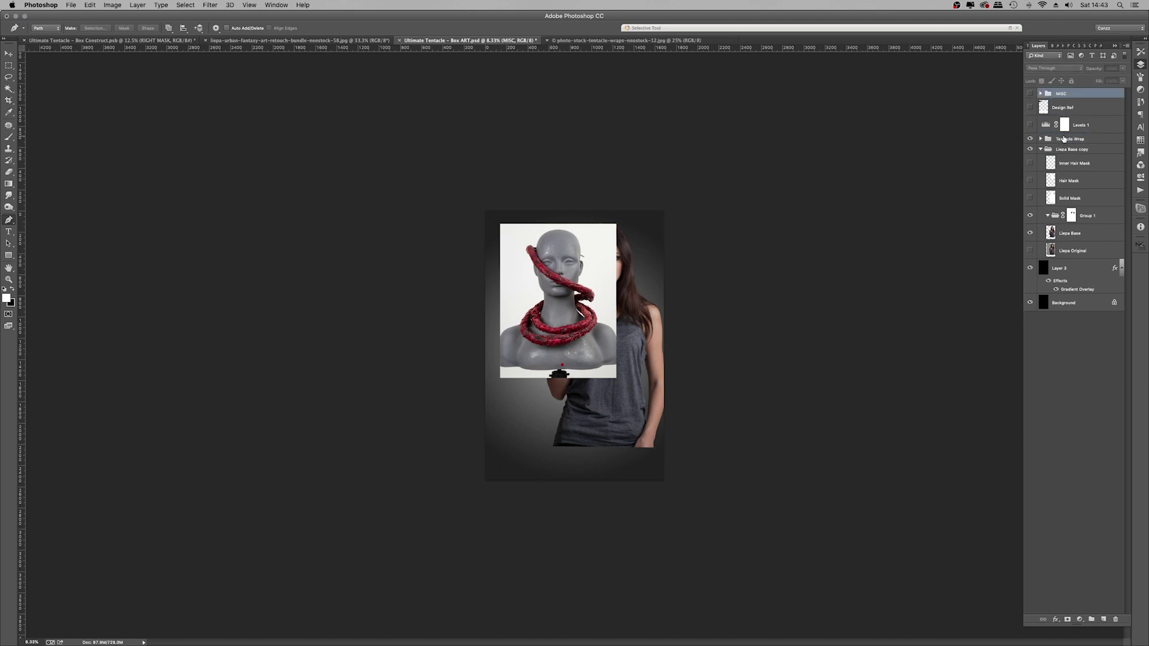
{"action": "left_click", "coordinate": [1064, 140]}
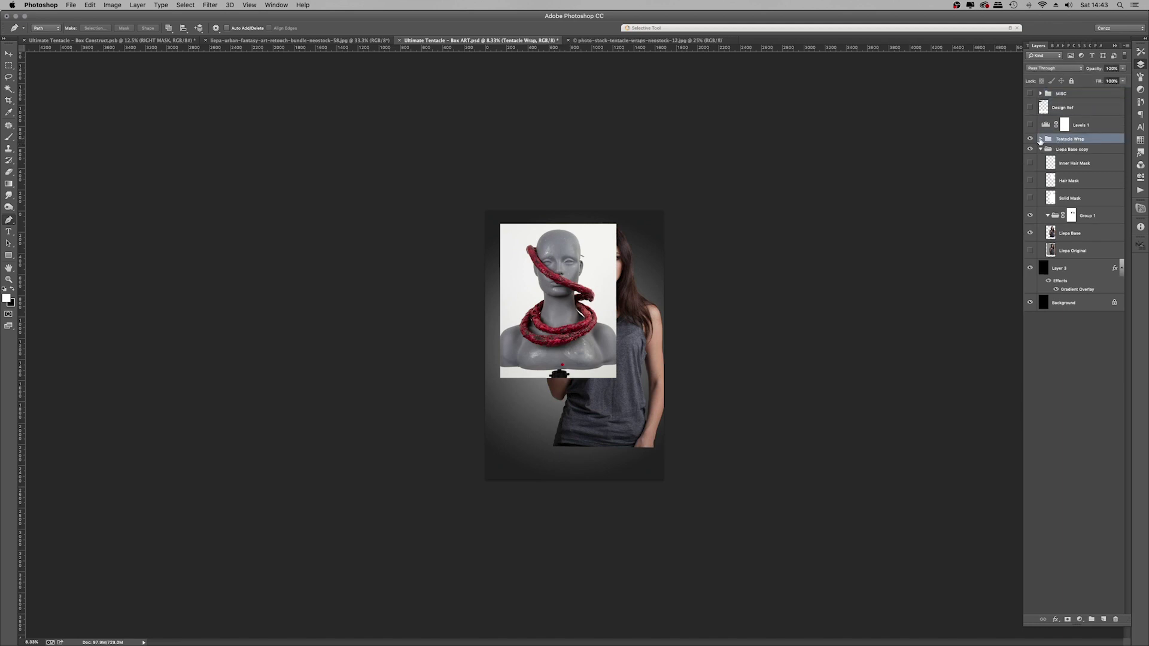
Step: Lower the opacity of Layer 4 copy inside the Tentacle Wrap group so the mannequin photo is see-through
{"action": "left_click", "coordinate": [1040, 139]}
{"action": "left_click", "coordinate": [1031, 188]}
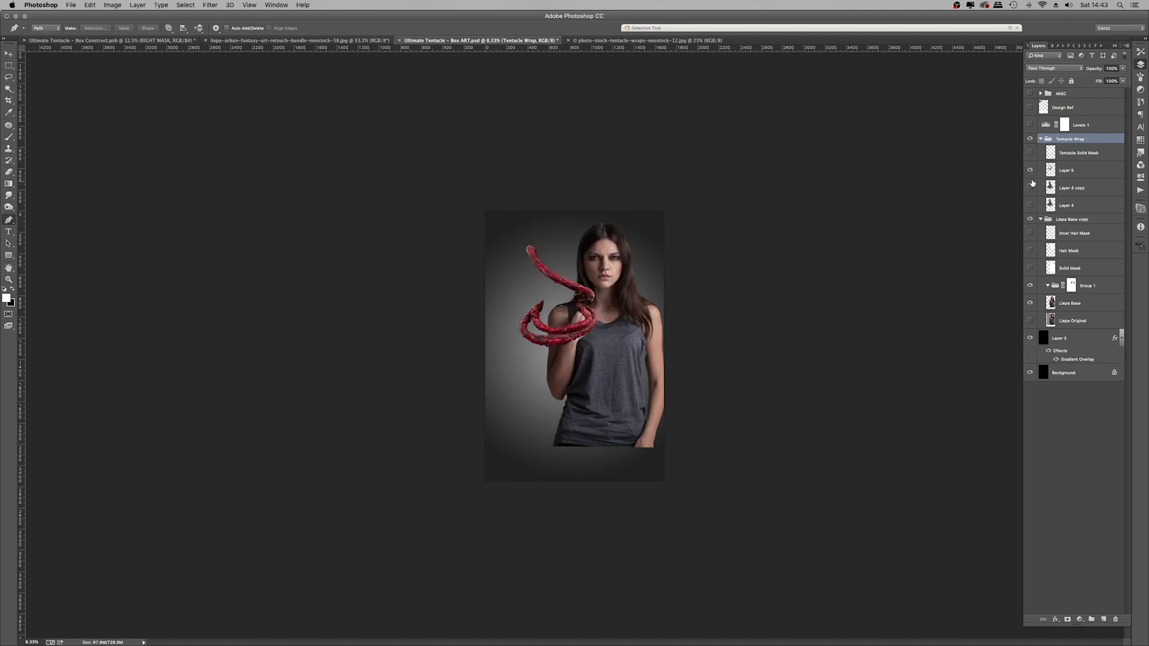
{"action": "left_click", "coordinate": [1030, 188]}
{"action": "left_click", "coordinate": [1071, 188]}
{"action": "left_click_drag", "start_coordinate": [1123, 69], "coordinate": [1092, 78]}
Step: Move the Tentacle Wrap group over the woman so the tentacle crosses her face and circles her upper chest
{"action": "left_click", "coordinate": [1041, 139]}
{"action": "key", "text": "v"}
{"action": "left_click_drag", "start_coordinate": [534, 284], "coordinate": [579, 277]}
{"action": "key", "text": "super+plus"}
{"action": "key", "text": "super+plus"}
{"action": "key", "text": "super+plus"}
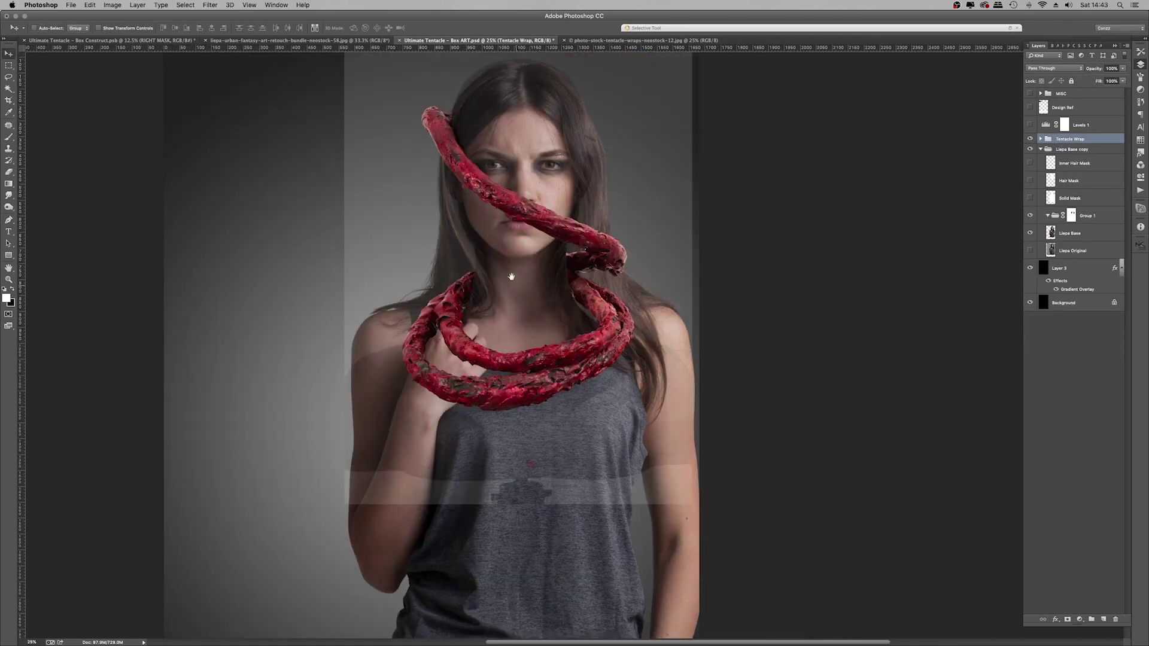
{"action": "left_click_drag", "start_coordinate": [511, 190], "coordinate": [509, 219]}
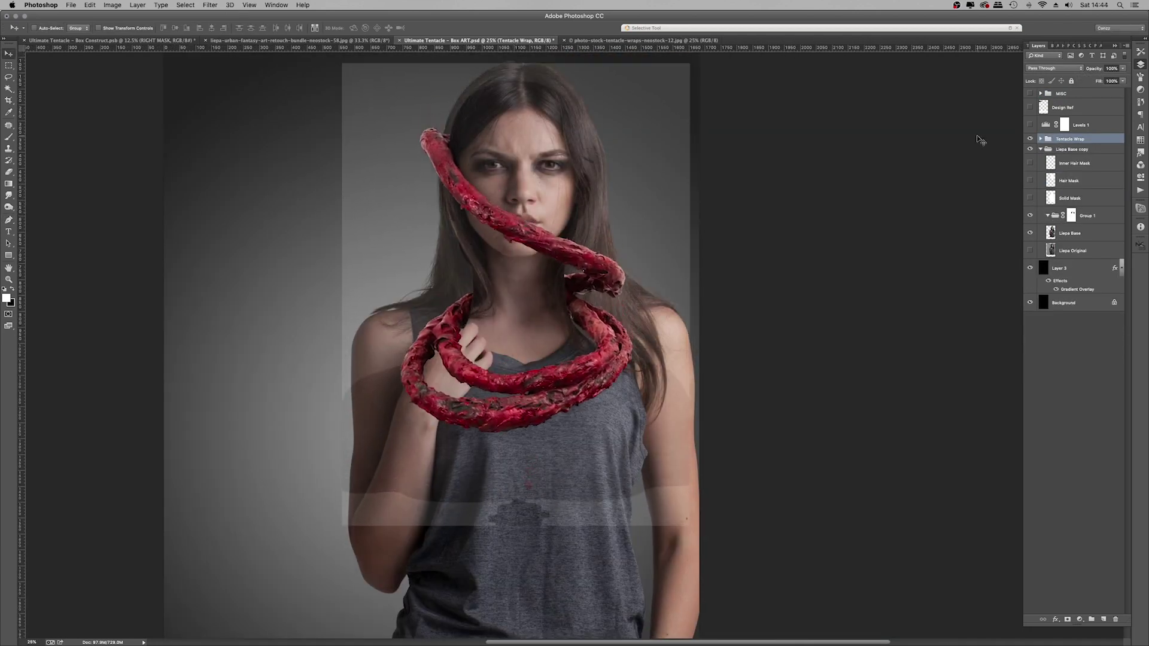
Step: Hide Layer 4 copy and select the cut-out tentacle on Layer 5
{"action": "left_click", "coordinate": [1041, 139]}
{"action": "left_click", "coordinate": [1030, 188]}
{"action": "left_click_drag", "start_coordinate": [622, 215], "coordinate": [766, 214]}
{"action": "left_click", "coordinate": [1066, 171]}
Step: Outline the leftover sliver beneath the face coil with the Pen tool and delete it from Layer 5
{"action": "key", "text": "p"}
{"action": "scroll", "coordinate": [759, 287], "scroll_direction": "up", "scroll_amount": 8}
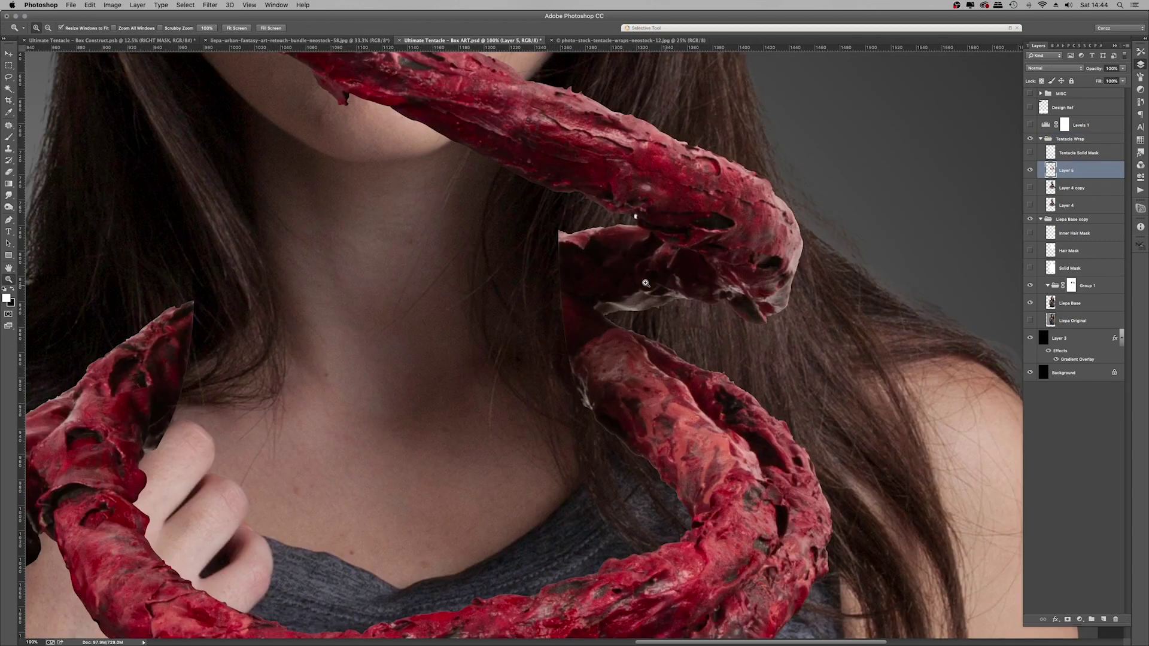
{"action": "left_click", "coordinate": [555, 225]}
{"action": "right_click", "coordinate": [623, 225]}
{"action": "left_click", "coordinate": [654, 268]}
{"action": "key", "text": "Return"}
{"action": "key", "text": "Delete"}
{"action": "key", "text": "super+d"}
Step: Cut the face coil onto its own layer named Head Wrap using a 0-pixel-feather path selection, and shift it slightly left
{"action": "scroll", "coordinate": [573, 323], "scroll_direction": "down", "scroll_amount": 6}
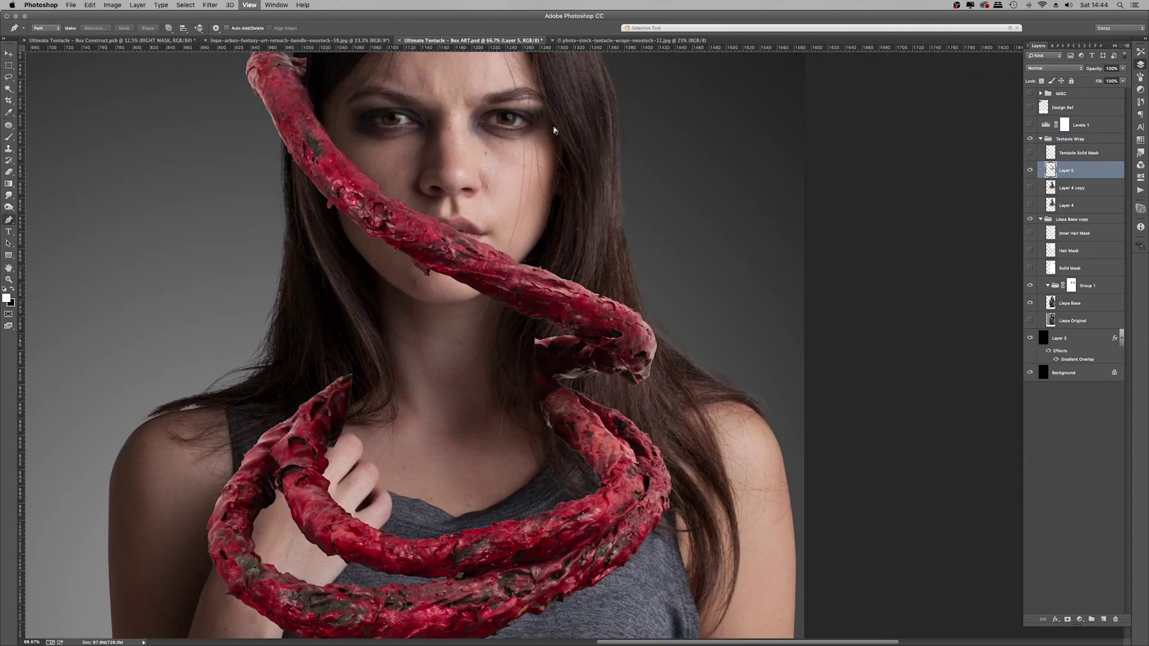
{"action": "left_click", "coordinate": [420, 189]}
{"action": "key", "text": "super+0"}
{"action": "left_click_drag", "start_coordinate": [559, 97], "coordinate": [603, 108]}
{"action": "left_click", "coordinate": [676, 247]}
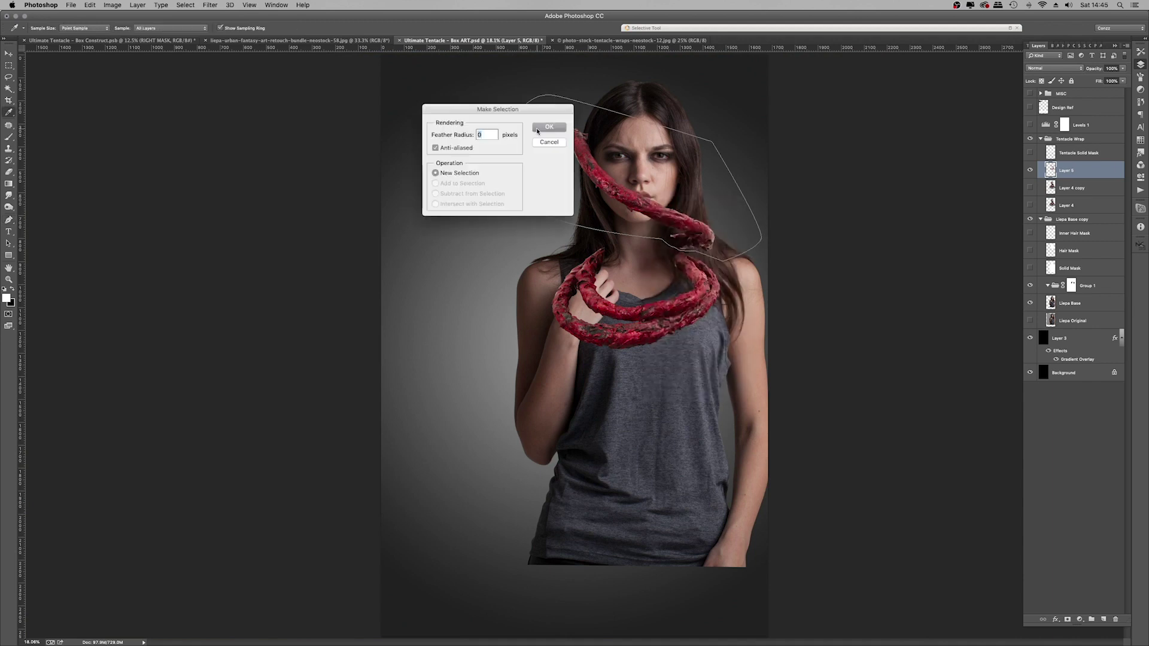
{"action": "key", "text": "Return"}
{"action": "key", "text": "super+shift+j"}
{"action": "key", "text": "v"}
{"action": "mouse_move", "coordinate": [611, 193]}
{"action": "left_mouse_down"}
{"action": "mouse_move", "coordinate": [546, 349]}
{"action": "mouse_move", "coordinate": [606, 192]}
{"action": "left_mouse_up"}
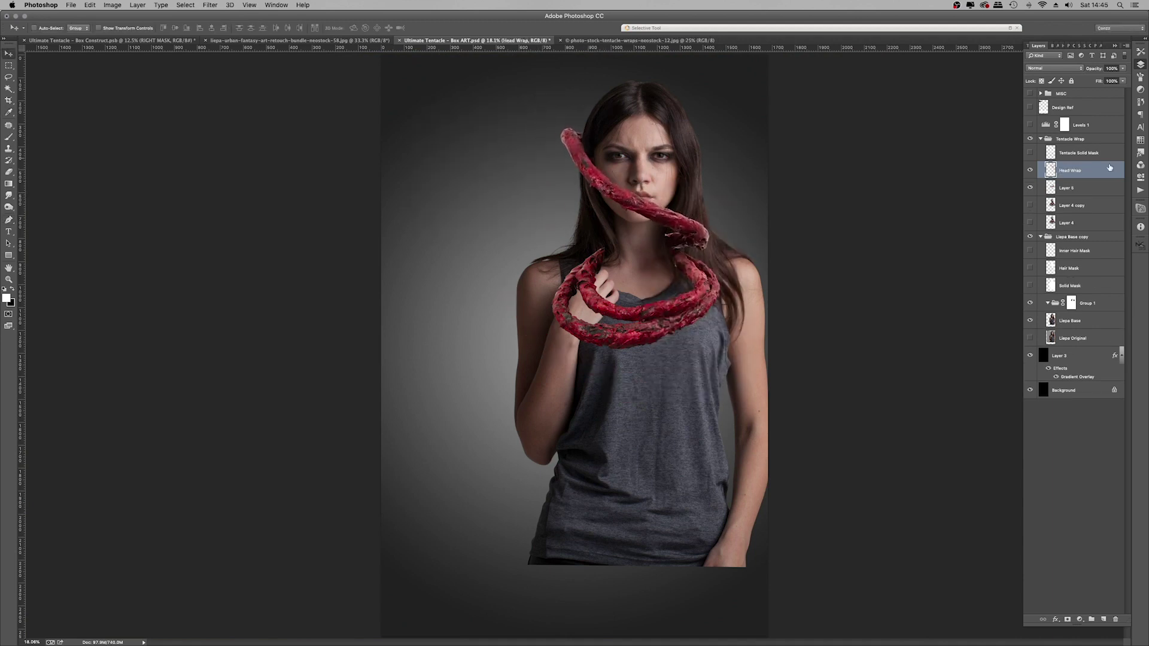
Step: Rename the remaining coils' layer Neck Wrap, then move it up around the woman's neck and scale it down slightly
{"action": "left_click", "coordinate": [1070, 188]}
{"action": "left_click_drag", "start_coordinate": [697, 296], "coordinate": [703, 246]}
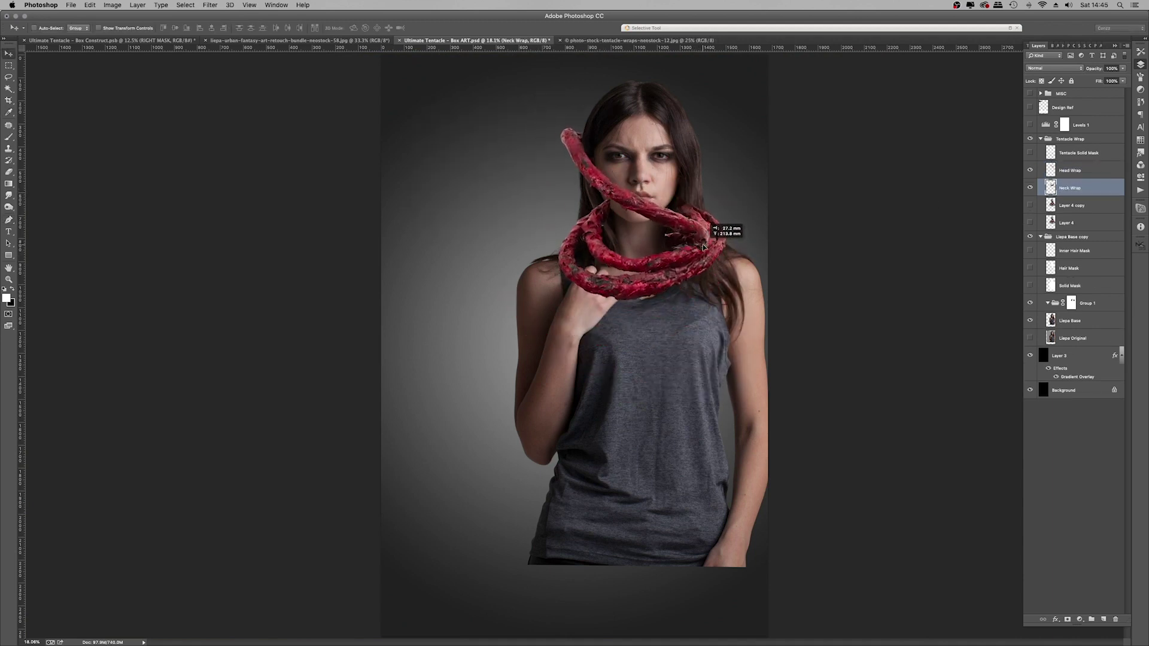
{"action": "key", "text": "super+t"}
{"action": "left_click_drag", "start_coordinate": [728, 196], "coordinate": [716, 204]}
{"action": "left_click_drag", "start_coordinate": [688, 257], "coordinate": [687, 254]}
{"action": "key", "text": "Return"}
Step: Hide Head Wrap and place Neck Wrap in a new group with a layer mask
{"action": "left_click", "coordinate": [1029, 171]}
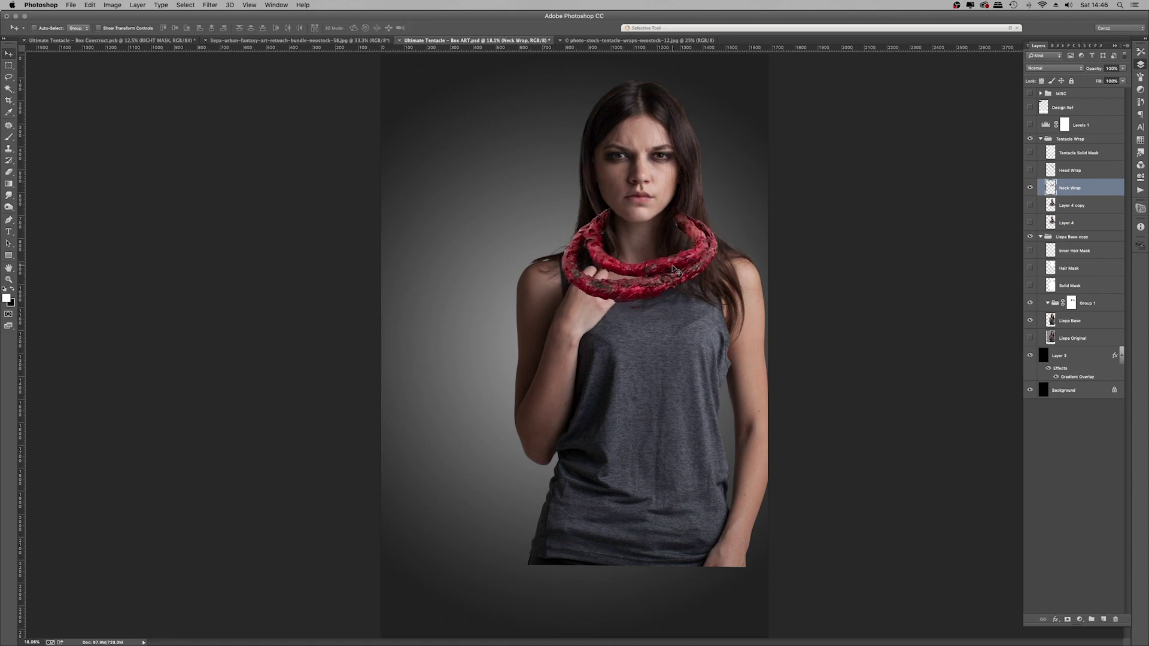
{"action": "key", "text": "super+g"}
{"action": "left_click", "coordinate": [1068, 620]}
Step: Paint black on Group 2's mask to tuck the neck wrap's end behind the hair strand on the hand side
{"action": "key", "text": "super+plus"}
{"action": "key", "text": "super+plus"}
{"action": "key", "text": "super+plus"}
{"action": "left_click_drag", "start_coordinate": [652, 156], "coordinate": [599, 452]}
{"action": "key", "text": "b"}
{"action": "left_click_drag", "start_coordinate": [604, 277], "coordinate": [609, 308]}
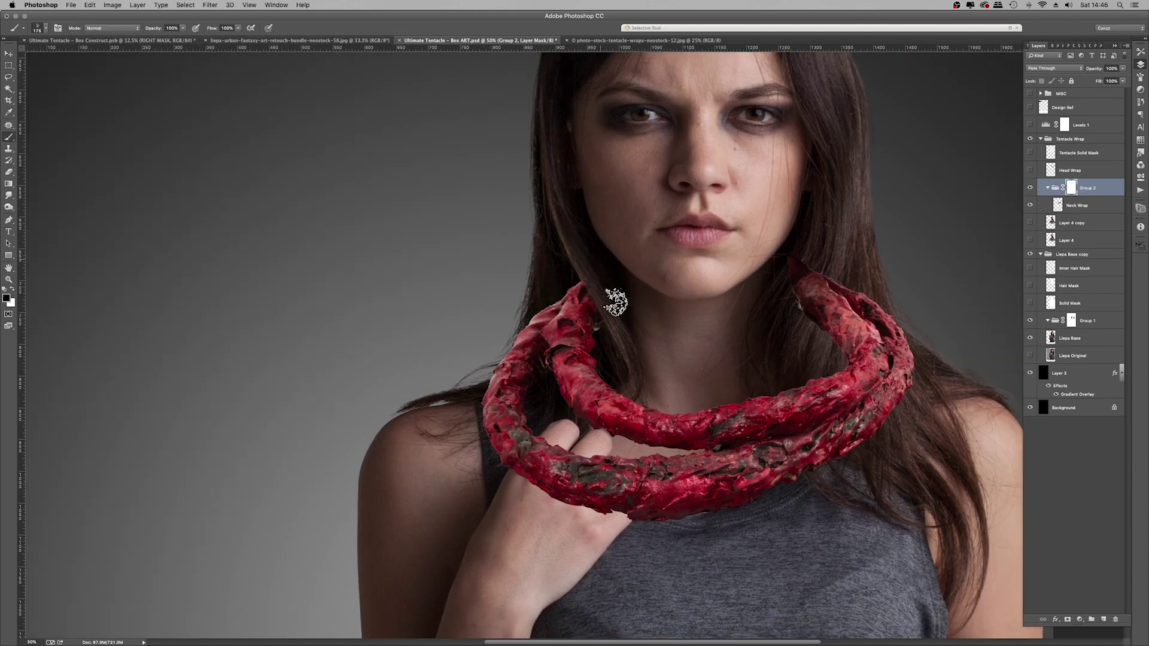
Step: Transform Neck Wrap with a slight clockwise rotation and a small shift to sit evenly around the neck
{"action": "key", "text": "v"}
{"action": "left_click", "coordinate": [1056, 211]}
{"action": "key", "text": "super+t"}
{"action": "left_click_drag", "start_coordinate": [1000, 213], "coordinate": [999, 226]}
{"action": "left_click_drag", "start_coordinate": [741, 436], "coordinate": [749, 433]}
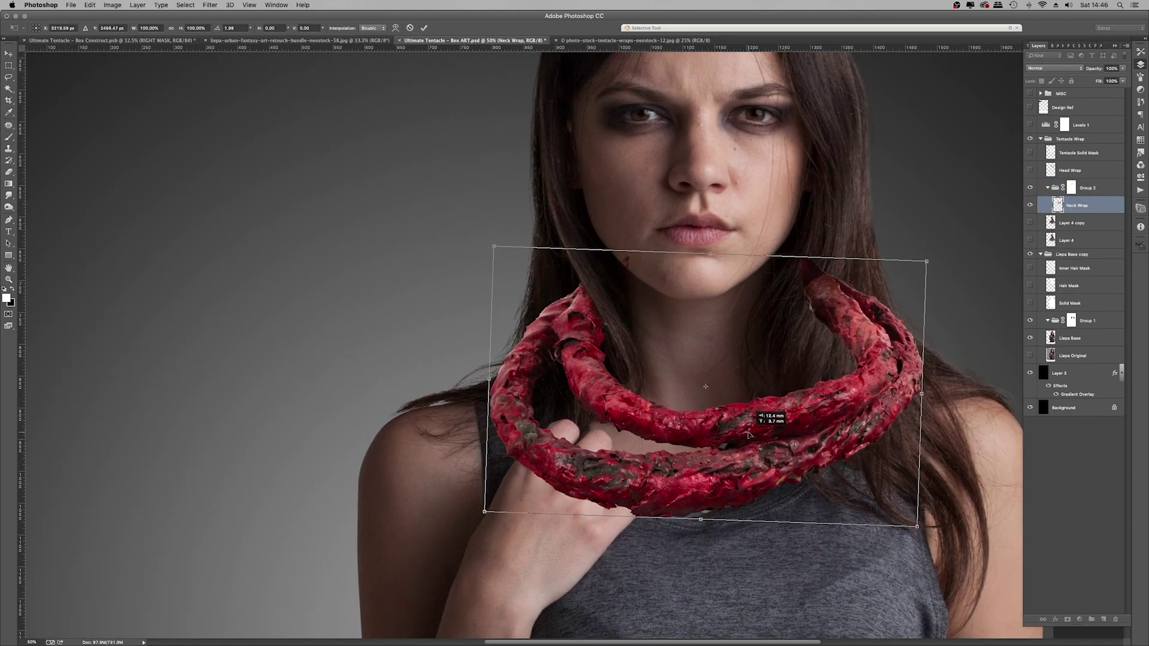
{"action": "left_click_drag", "start_coordinate": [828, 435], "coordinate": [817, 436]}
{"action": "key", "text": "Return"}
Step: Paint black on Group 2's mask to hide the wrap's other tip behind the hair opposite the raised hand
{"action": "key", "text": "z"}
{"action": "left_click", "coordinate": [623, 339]}
{"action": "left_click", "coordinate": [1071, 188], "text": "shift"}
{"action": "right_click", "coordinate": [604, 277]}
{"action": "left_click", "coordinate": [627, 282]}
{"action": "left_click", "coordinate": [1071, 188], "text": "shift"}
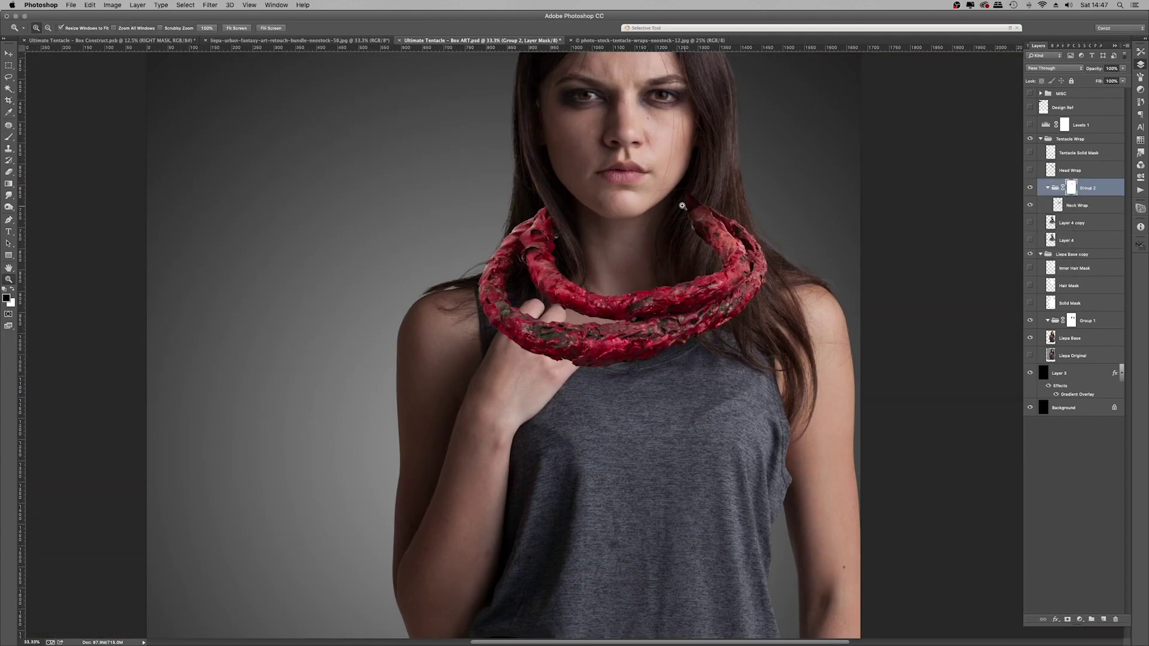
{"action": "left_click", "coordinate": [683, 206]}
{"action": "key", "text": "b"}
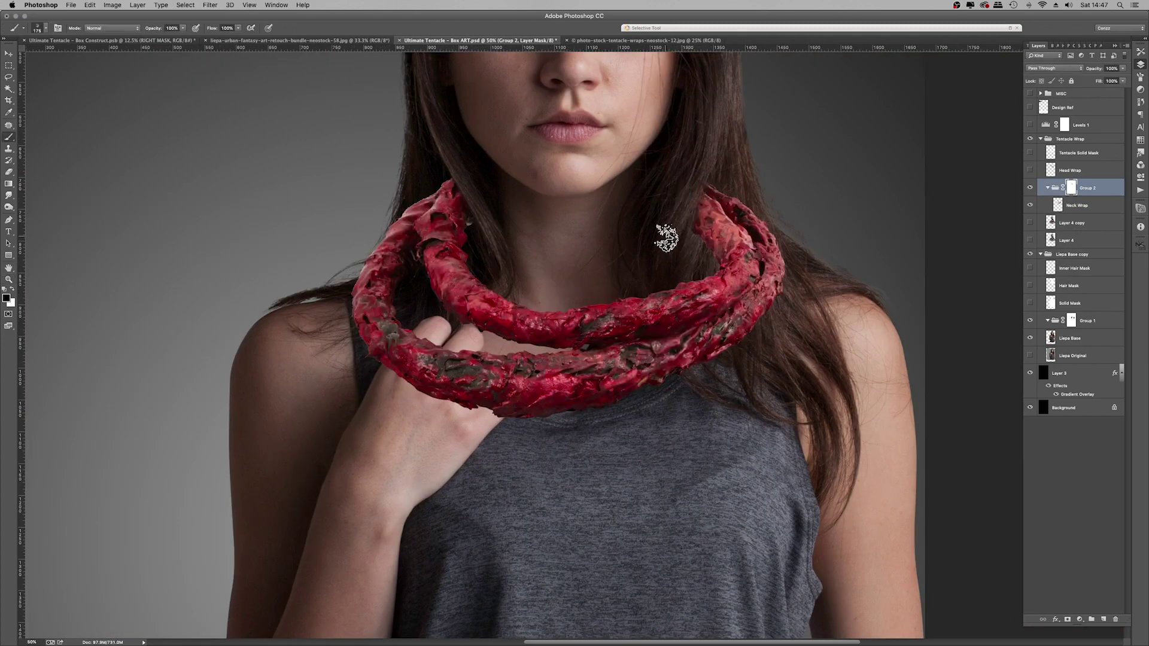
Step: Nudge the Neck Wrap layer down in large increments so the coils rest slightly lower on the chest
{"action": "key", "text": "super+minus"}
{"action": "key", "text": "super+minus"}
{"action": "key", "text": "super+minus"}
{"action": "key", "text": "super+minus"}
{"action": "left_click", "coordinate": [1110, 203]}
{"action": "key", "text": "v"}
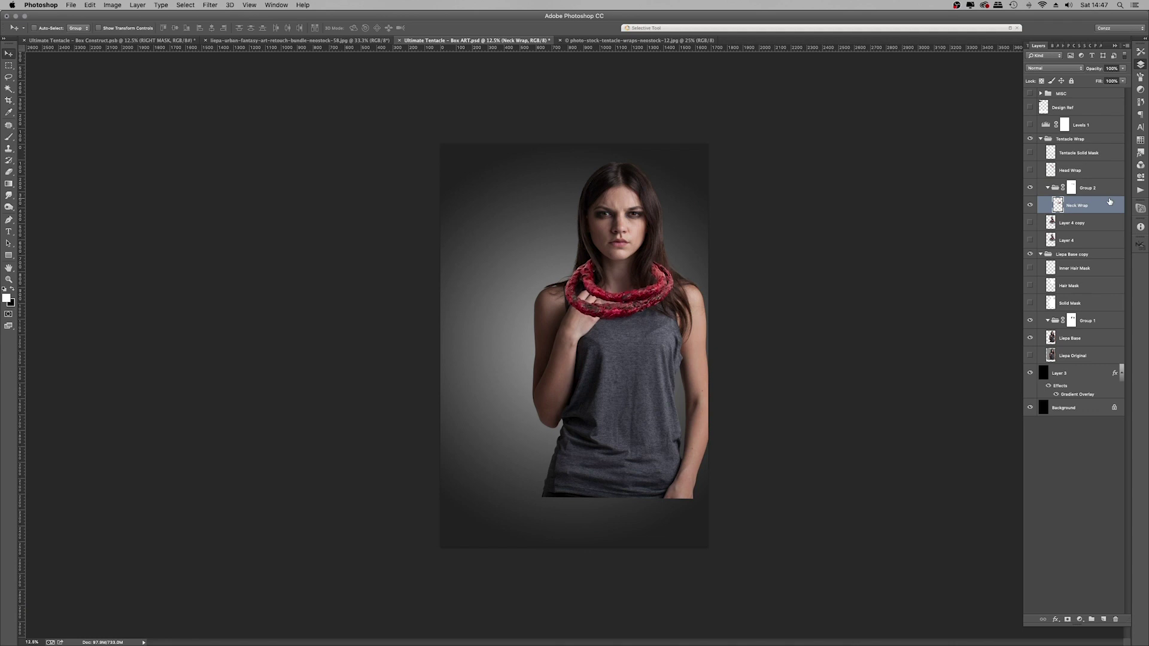
{"action": "key", "text": "shift+Down"}
{"action": "key", "text": "shift+Down"}
{"action": "key", "text": "shift+Down"}
{"action": "key", "text": "shift+Down"}
{"action": "key", "text": "shift+Down"}
{"action": "key", "text": "shift+Down"}
{"action": "key", "text": "shift+Down"}
{"action": "key", "text": "shift+Down"}
{"action": "key", "text": "shift+Down"}
{"action": "key", "text": "shift+Down"}
{"action": "key", "text": "shift+Down"}
{"action": "key", "text": "shift+Down"}
{"action": "key", "text": "shift+Down"}
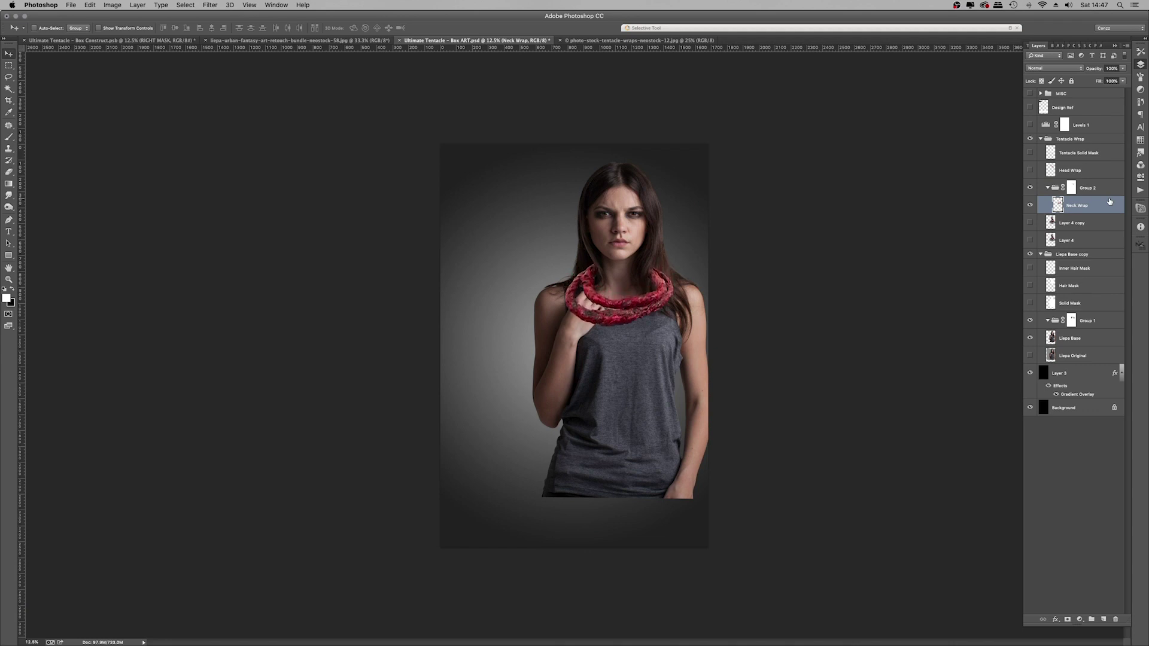
{"action": "key", "text": "shift+Down"}
{"action": "key", "text": "shift+Down"}
{"action": "key", "text": "shift+Down"}
{"action": "key", "text": "shift+Down"}
{"action": "key", "text": "shift+Up"}
{"action": "key", "text": "shift+Up"}
Step: Compare the neck wrap with the Layer 4 copy reference and examine how its ends blend into the hair, up close and at full view
{"action": "left_click", "coordinate": [1031, 223]}
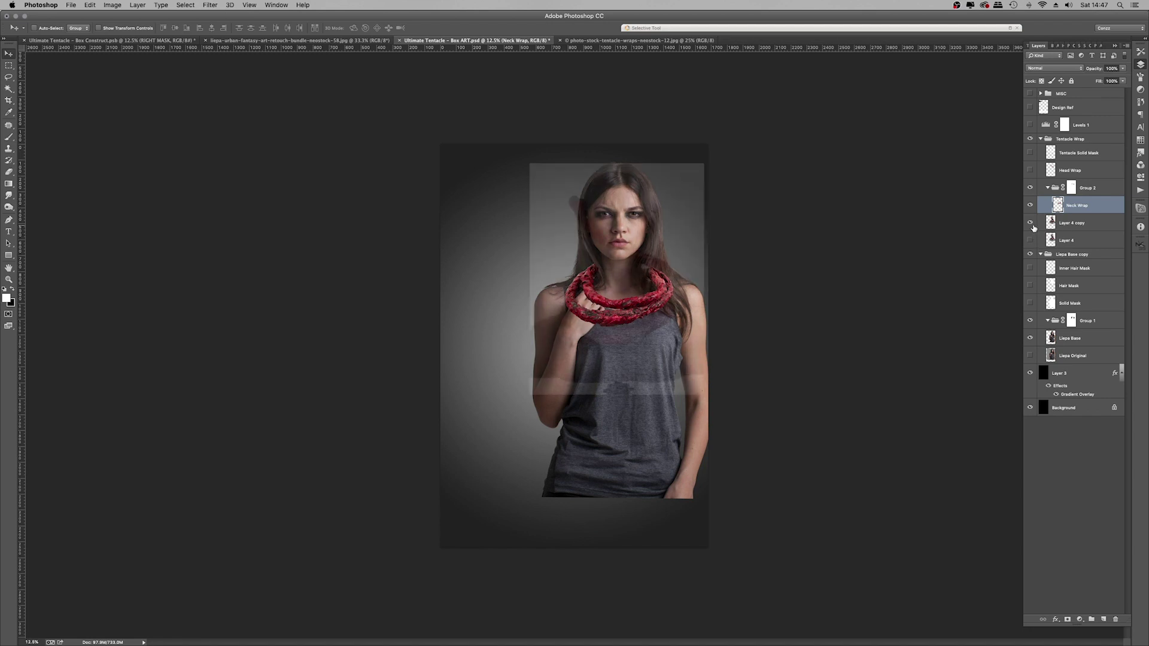
{"action": "left_click", "coordinate": [1034, 228]}
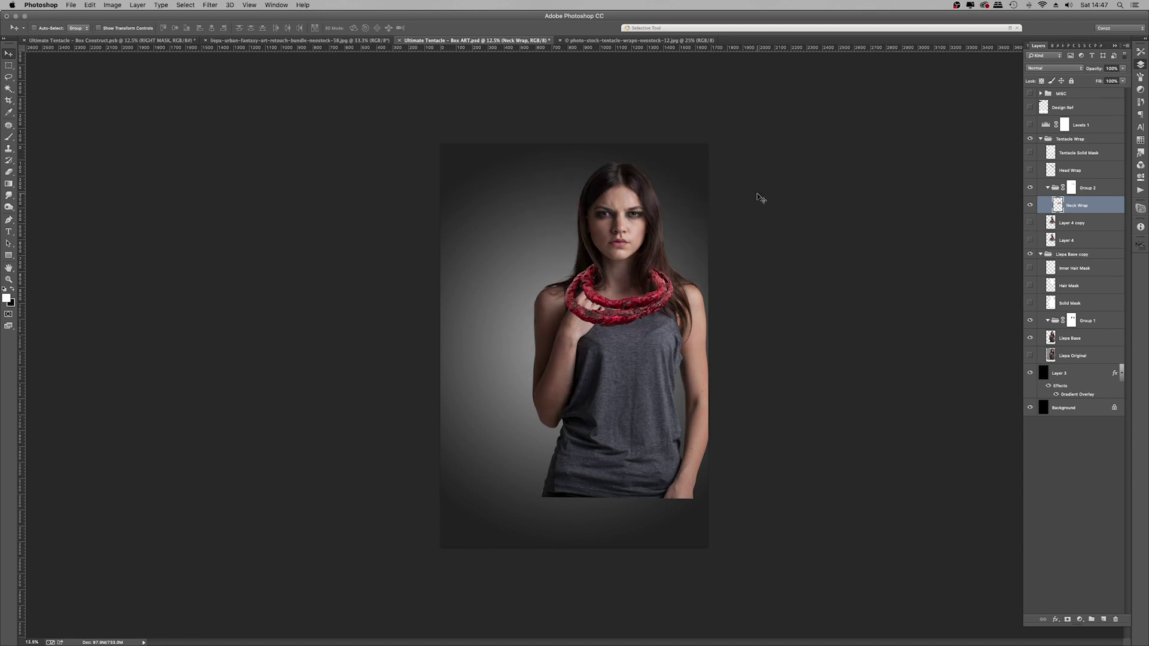
{"action": "key", "text": "super+plus"}
{"action": "key", "text": "super+plus"}
{"action": "key", "text": "super+plus"}
{"action": "key", "text": "super+plus"}
{"action": "scroll", "coordinate": [759, 225], "scroll_direction": "up", "scroll_amount": 5}
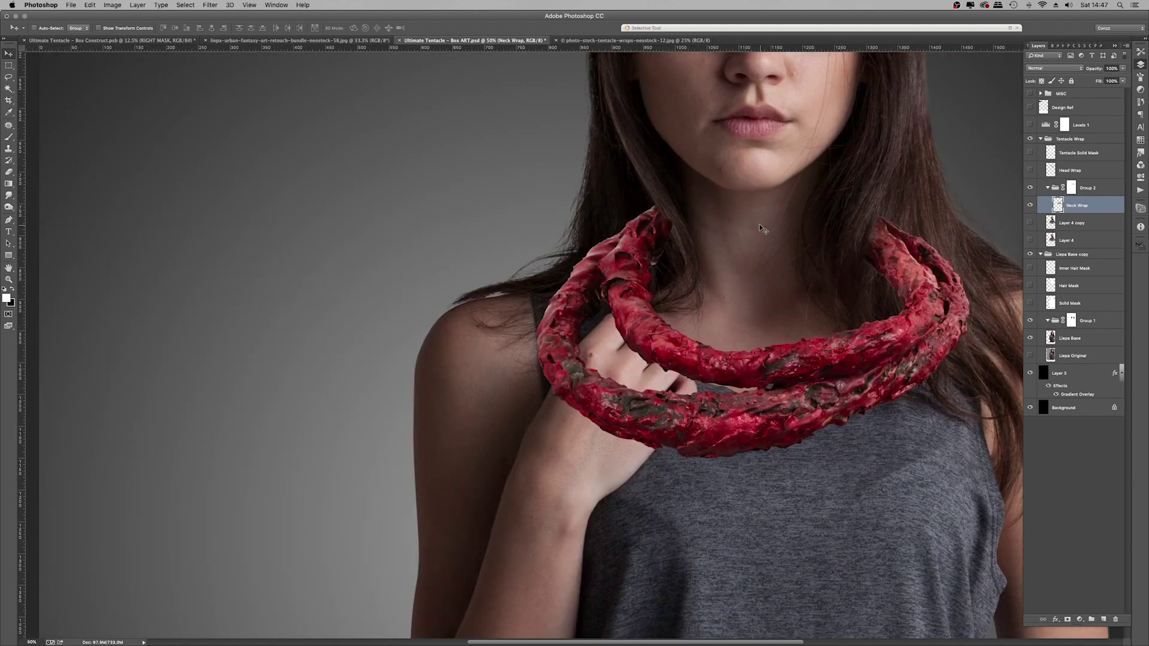
{"action": "key", "text": "b"}
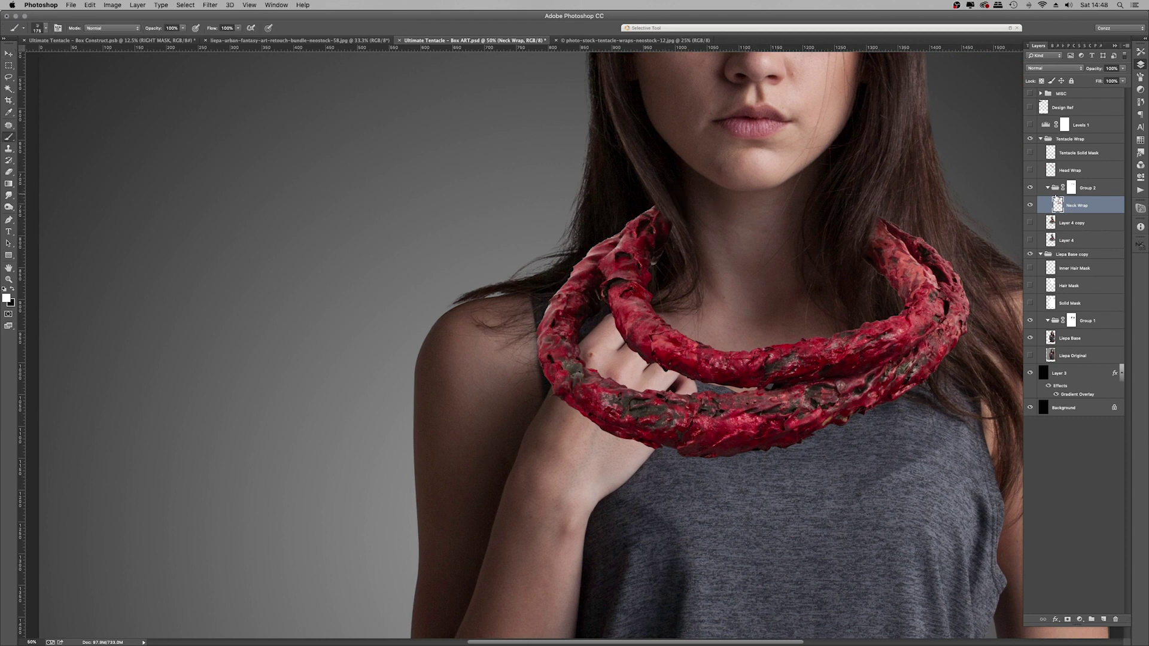
{"action": "left_click", "coordinate": [1071, 187]}
{"action": "key", "text": "x"}
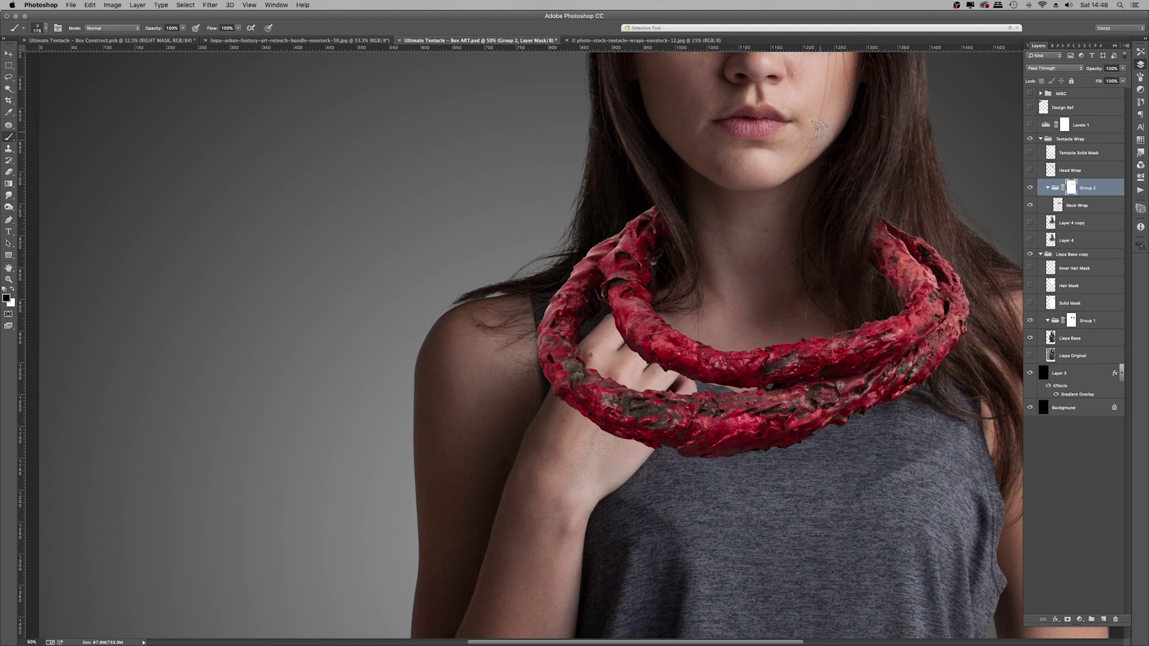
{"action": "key", "text": "super+minus"}
{"action": "key", "text": "super+minus"}
{"action": "key", "text": "super+minus"}
{"action": "key", "text": "super+minus"}
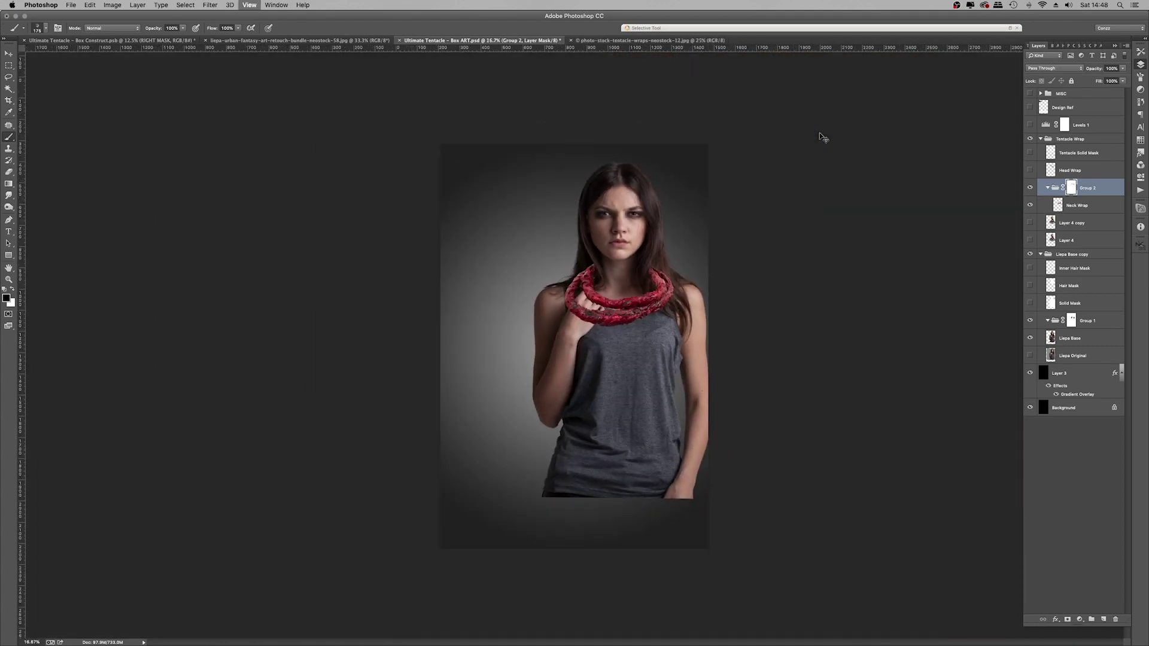
{"action": "key", "text": "super+minus"}
{"action": "key", "text": "super+plus"}
{"action": "key", "text": "super+plus"}
{"action": "key", "text": "super+plus"}
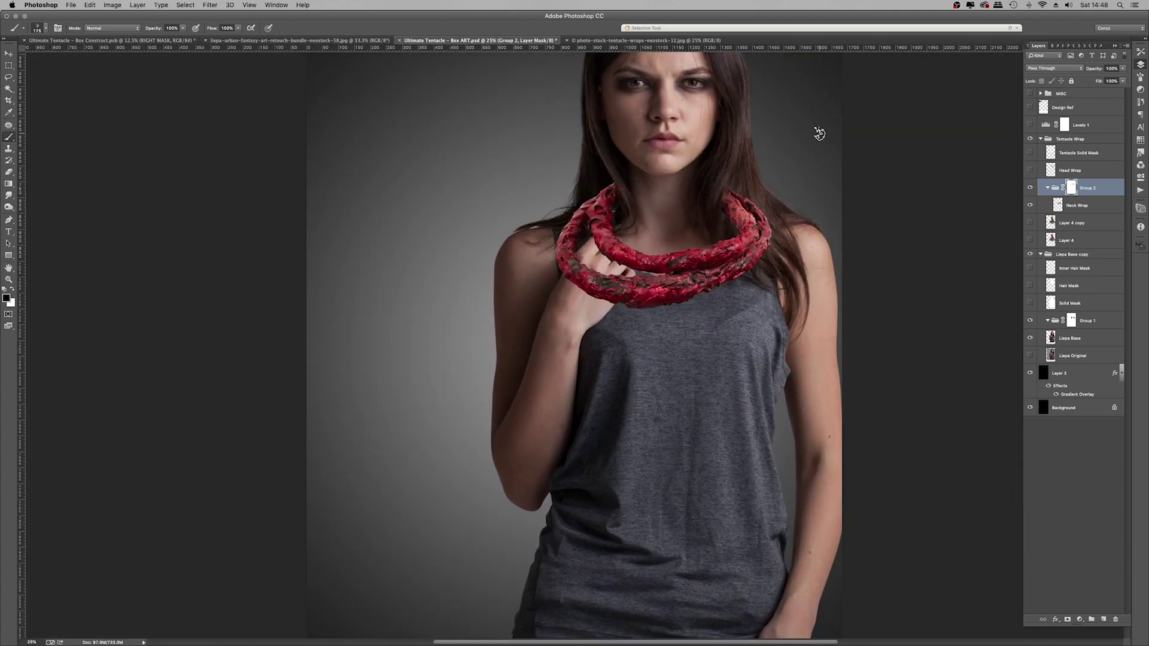
Step: Add a Levels adjustment above Neck Wrap with its output white level at 44, and invert its mask to black
{"action": "left_click", "coordinate": [1096, 209]}
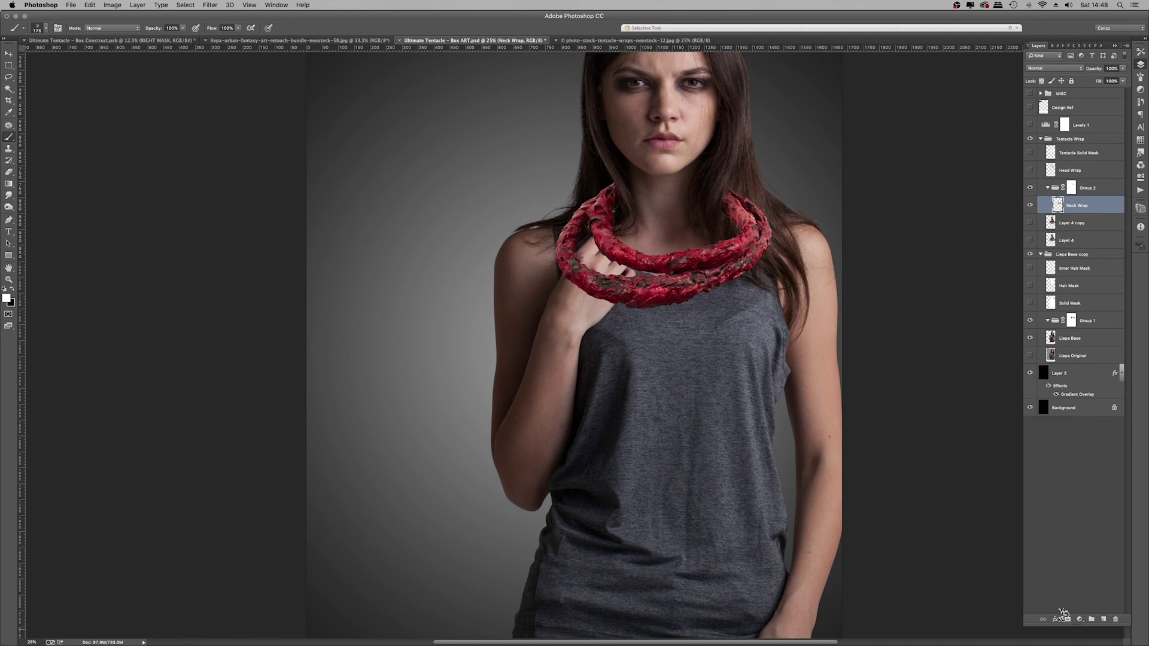
{"action": "left_click", "coordinate": [1081, 620]}
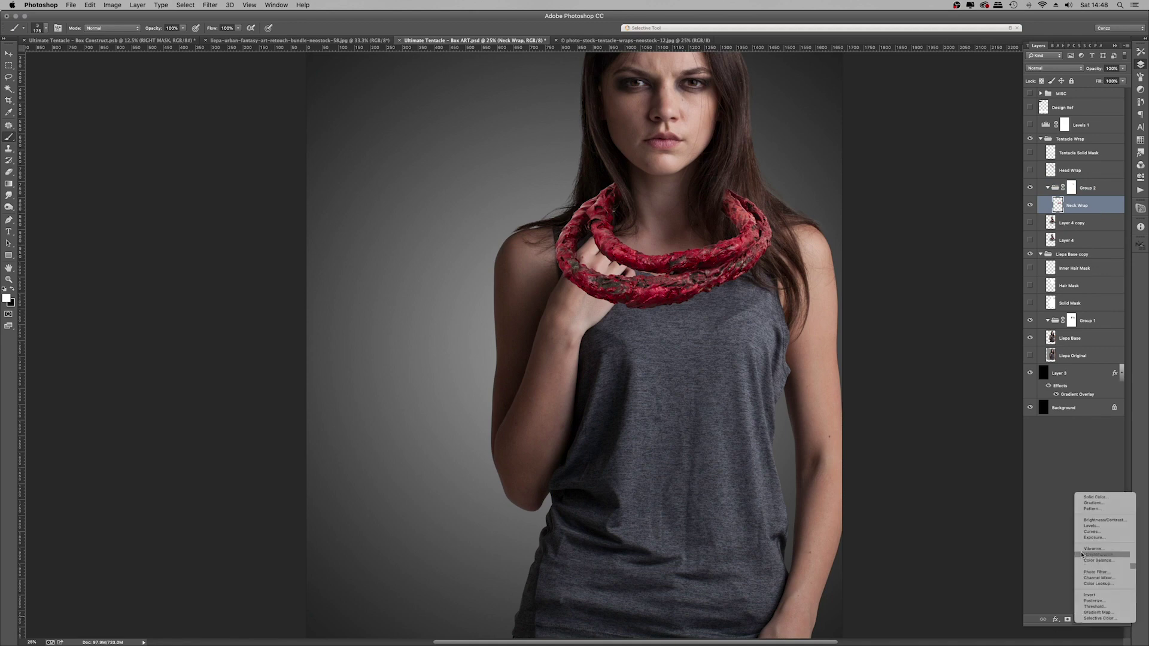
{"action": "left_click", "coordinate": [1095, 522]}
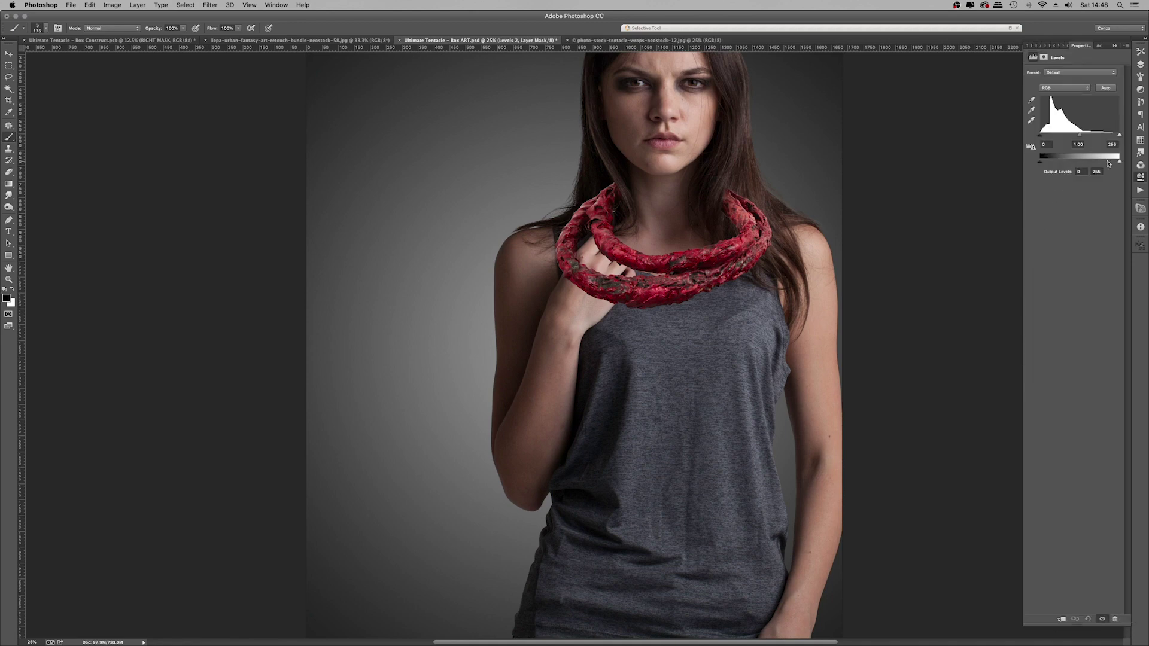
{"action": "left_click_drag", "start_coordinate": [1108, 162], "coordinate": [1057, 172]}
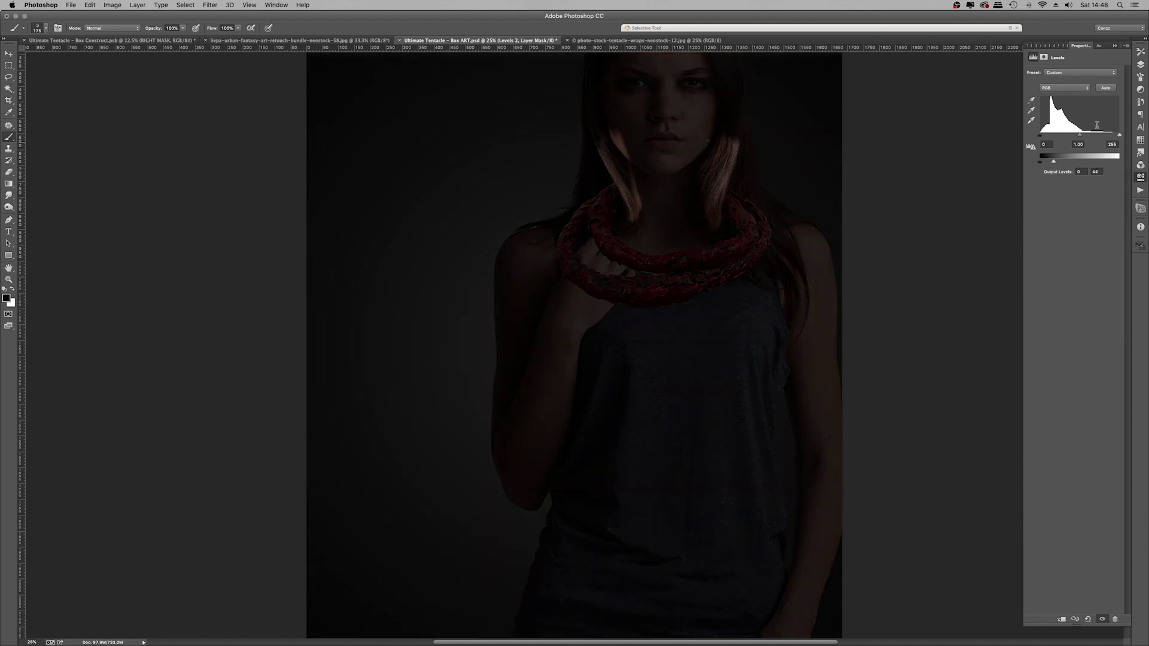
{"action": "left_click", "coordinate": [1141, 66]}
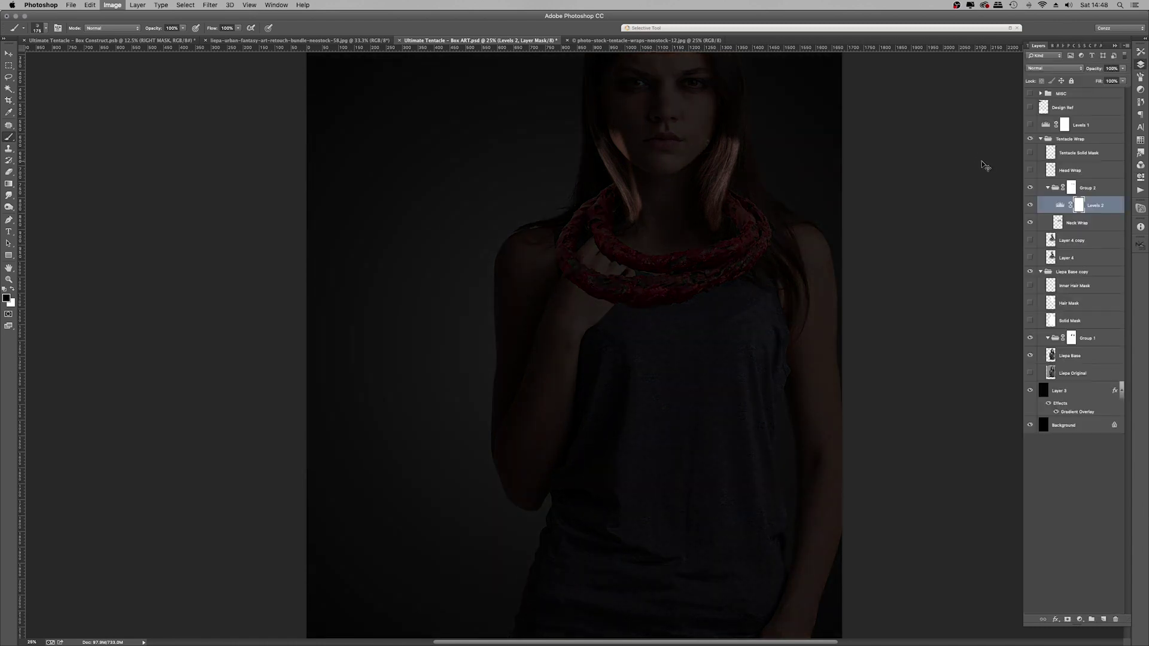
{"action": "key", "text": "super+i"}
Step: Load Neck Wrap's outline as a selection and choose the soft round brush with 0% hardness
{"action": "left_click", "coordinate": [1058, 223], "text": "super"}
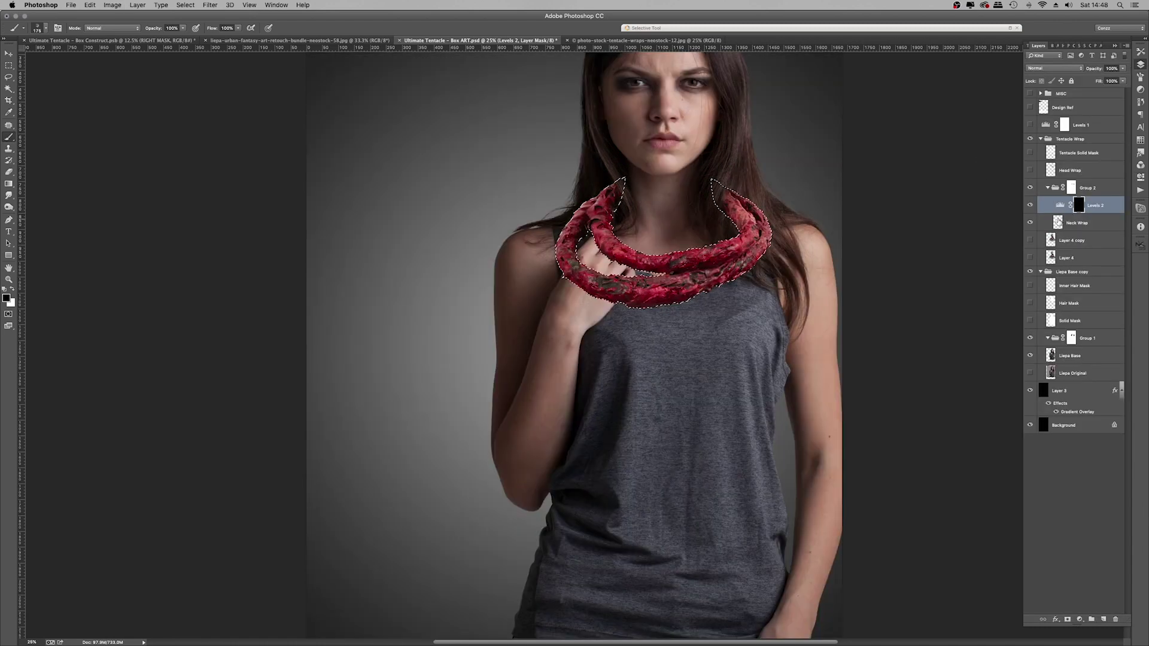
{"action": "right_click", "coordinate": [567, 221]}
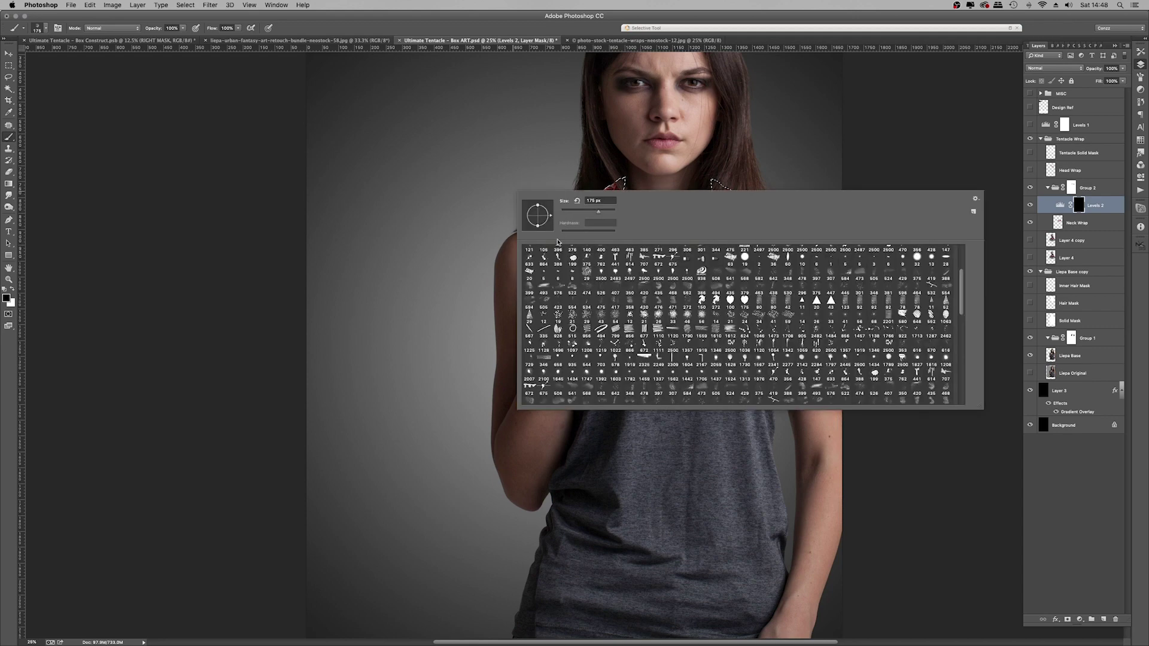
{"action": "scroll", "coordinate": [961, 276], "scroll_direction": "up", "scroll_amount": 5}
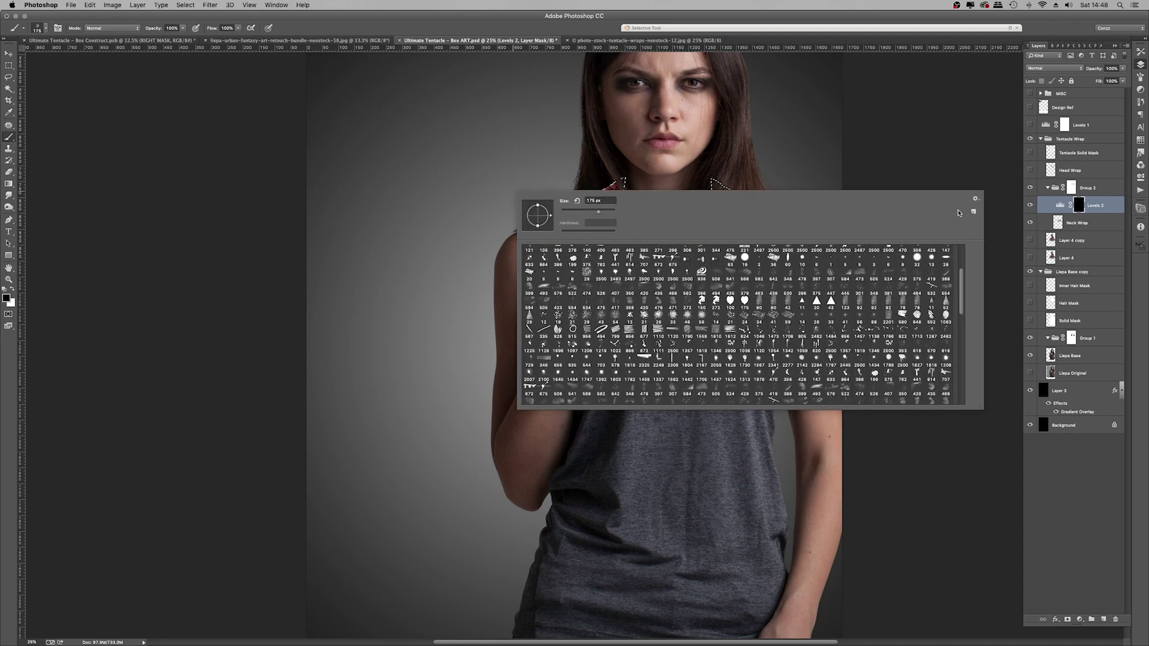
{"action": "left_click", "coordinate": [530, 252]}
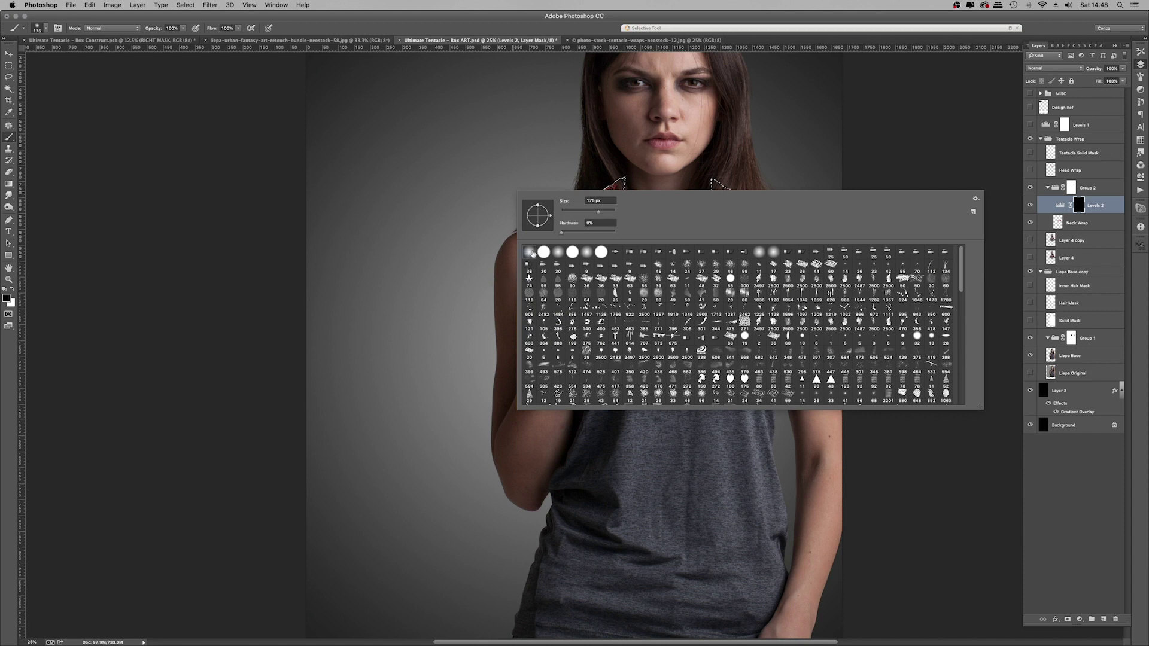
{"action": "left_click", "coordinate": [660, 150]}
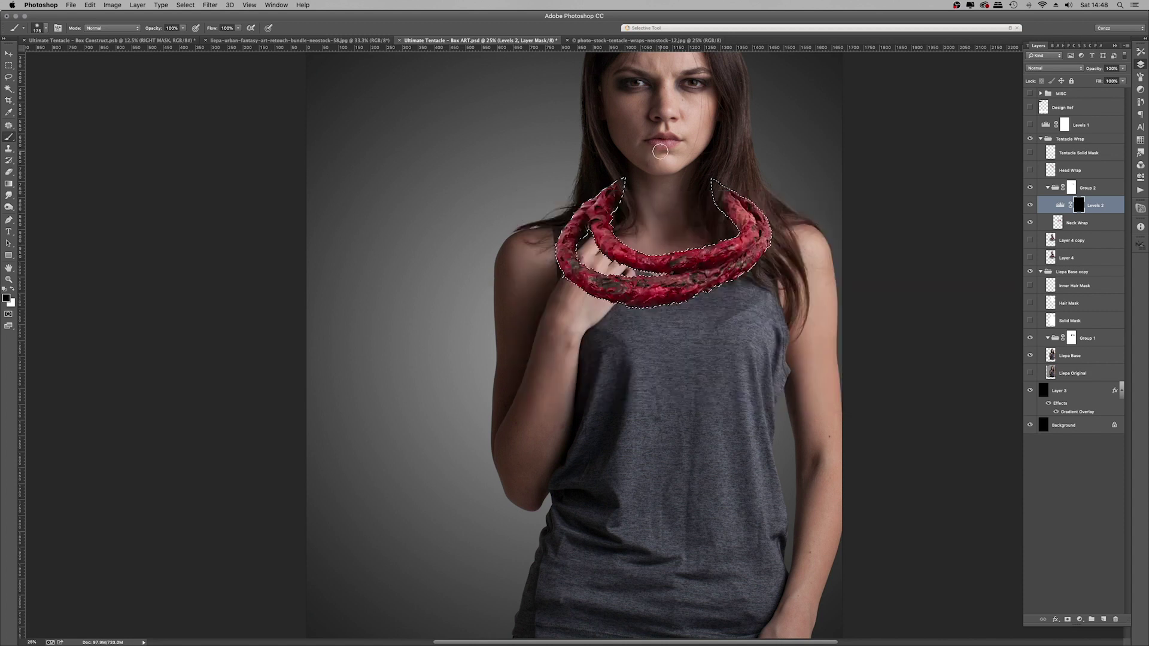
Step: Paint white on the Levels 2 mask with a 300 px brush to shade the wrap's ends beneath the hair, and deselect
{"action": "key", "text": "bracketright"}
{"action": "key", "text": "bracketright"}
{"action": "key", "text": "bracketright"}
{"action": "key", "text": "bracketright"}
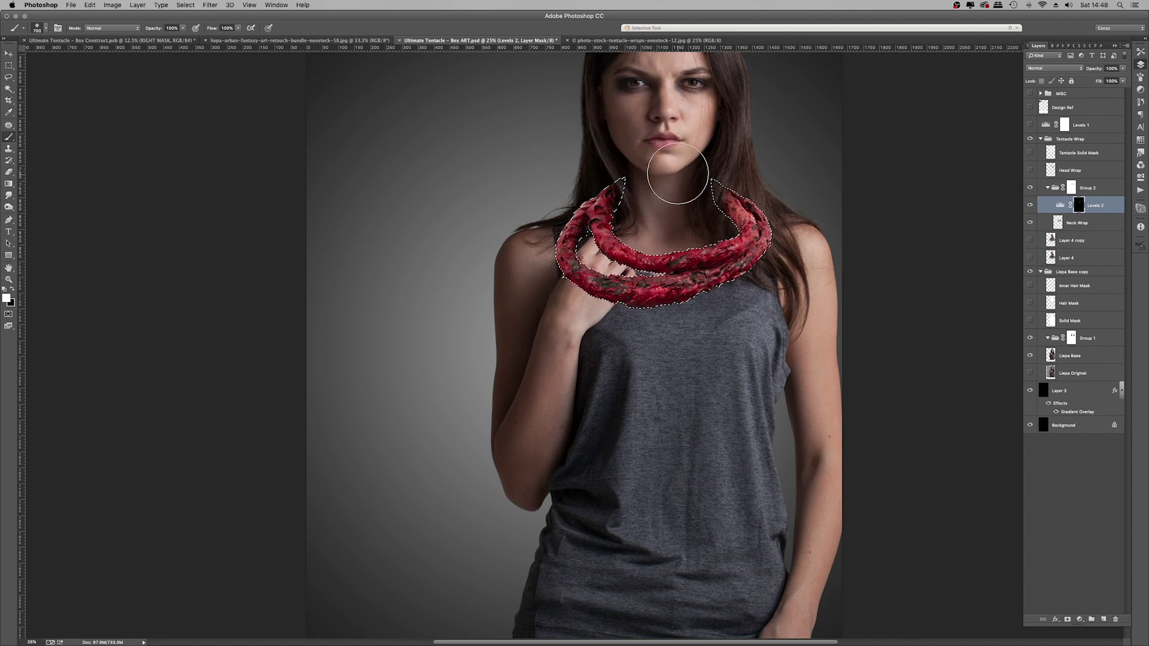
{"action": "key", "text": "bracketleft"}
{"action": "key", "text": "bracketleft"}
{"action": "key", "text": "bracketleft"}
{"action": "key", "text": "bracketleft"}
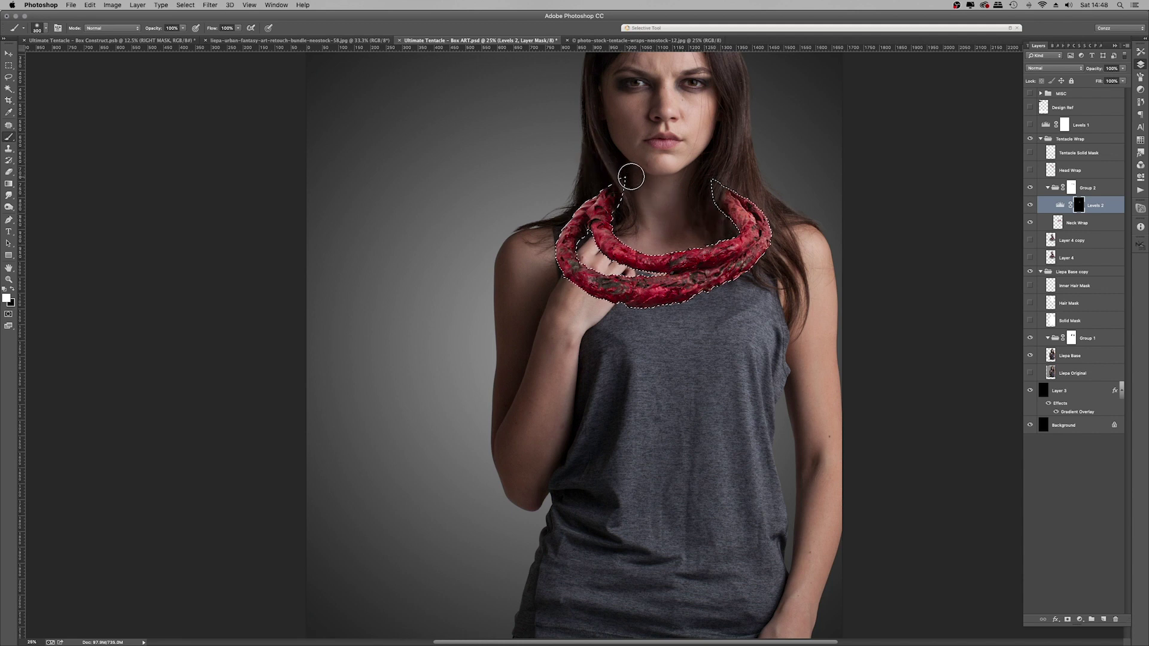
{"action": "key", "text": "super+d"}
{"action": "left_click", "coordinate": [1056, 224], "text": "super"}
{"action": "key", "text": "super+d"}
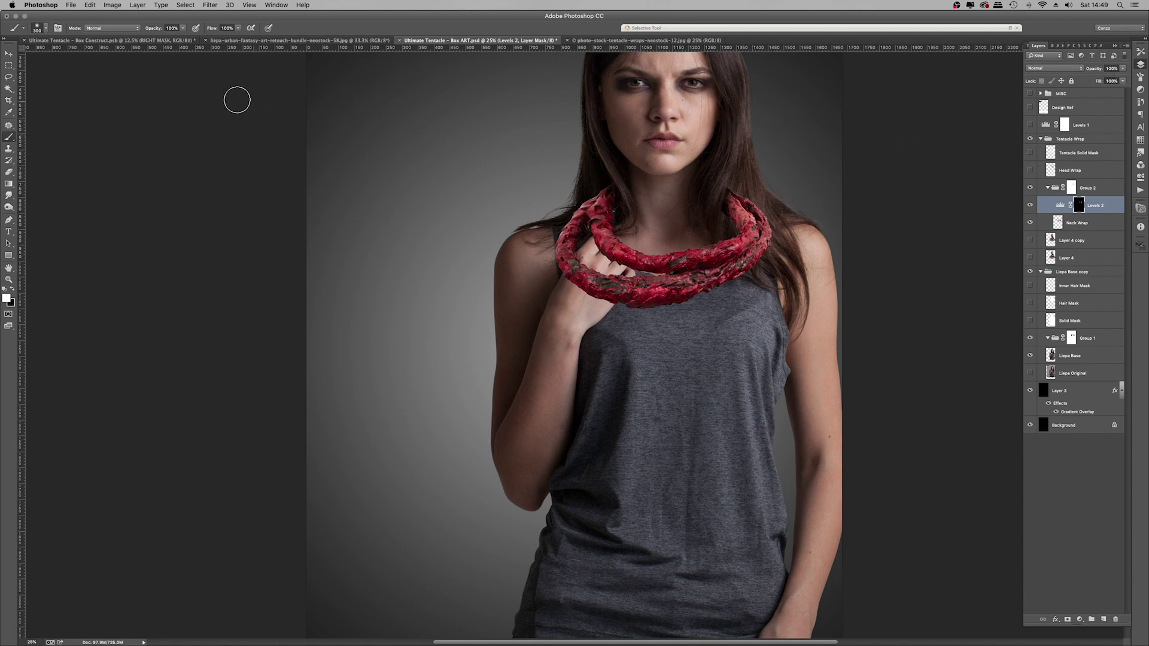
Step: Marquee the wrap's end opposite the raised hand, lower the Levels 2 mask's output white to 124 there, and deselect
{"action": "left_click", "coordinate": [9, 66]}
{"action": "left_click_drag", "start_coordinate": [698, 170], "coordinate": [846, 273]}
{"action": "key", "text": "super+i"}
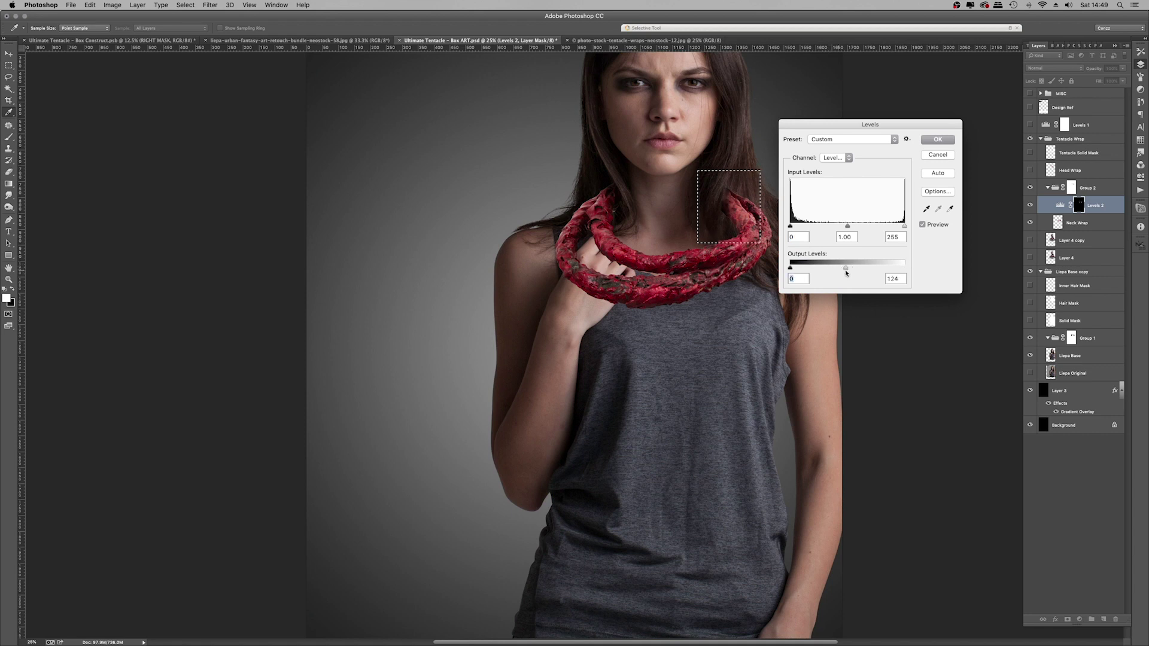
{"action": "left_click", "coordinate": [938, 141]}
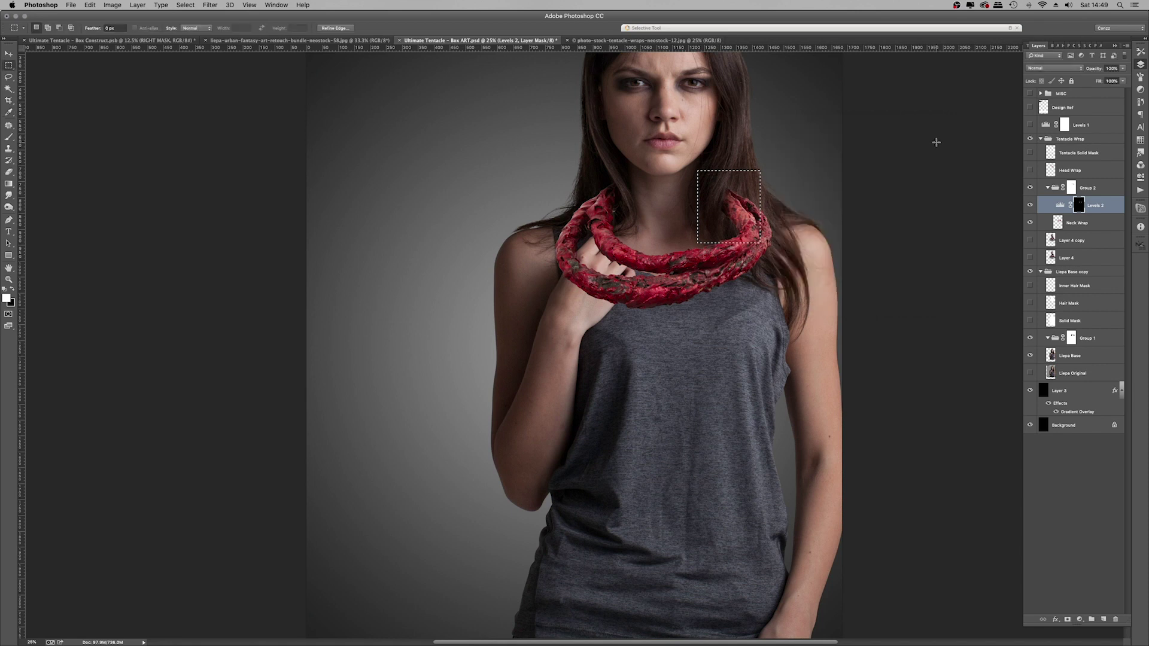
{"action": "key", "text": "super+0"}
{"action": "key", "text": "super+minus"}
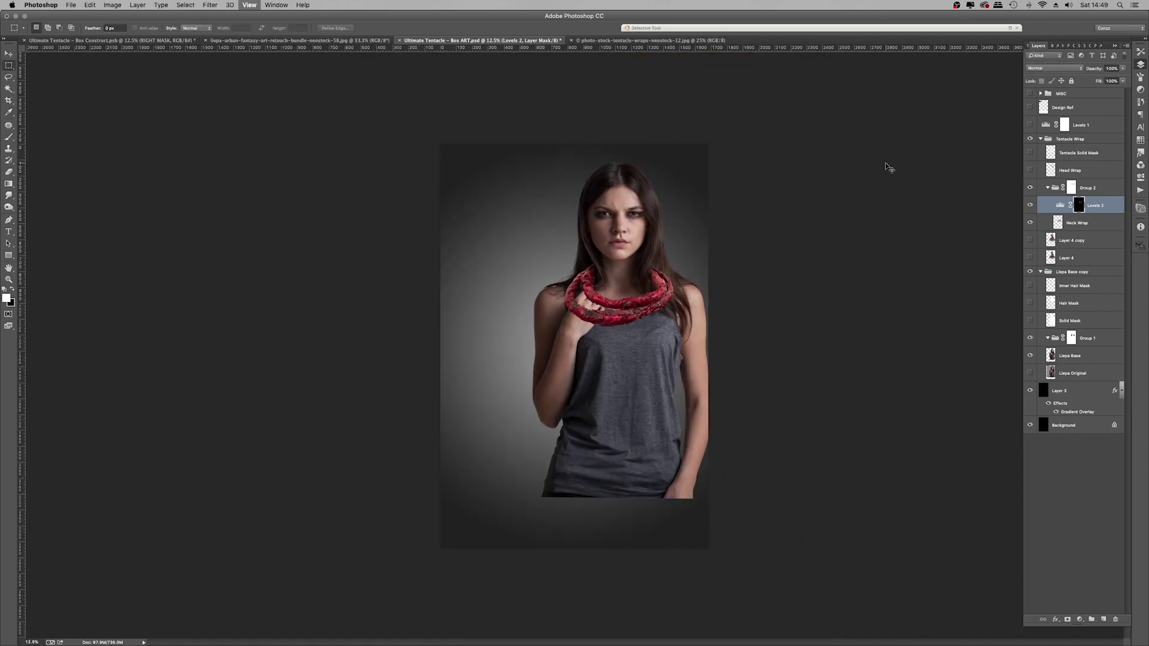
{"action": "key", "text": "super+minus"}
{"action": "key", "text": "super+equal"}
Step: Collapse and hide the Tentacle Wrap group, and save the document
{"action": "left_click", "coordinate": [1040, 140]}
{"action": "left_click", "coordinate": [1031, 139]}
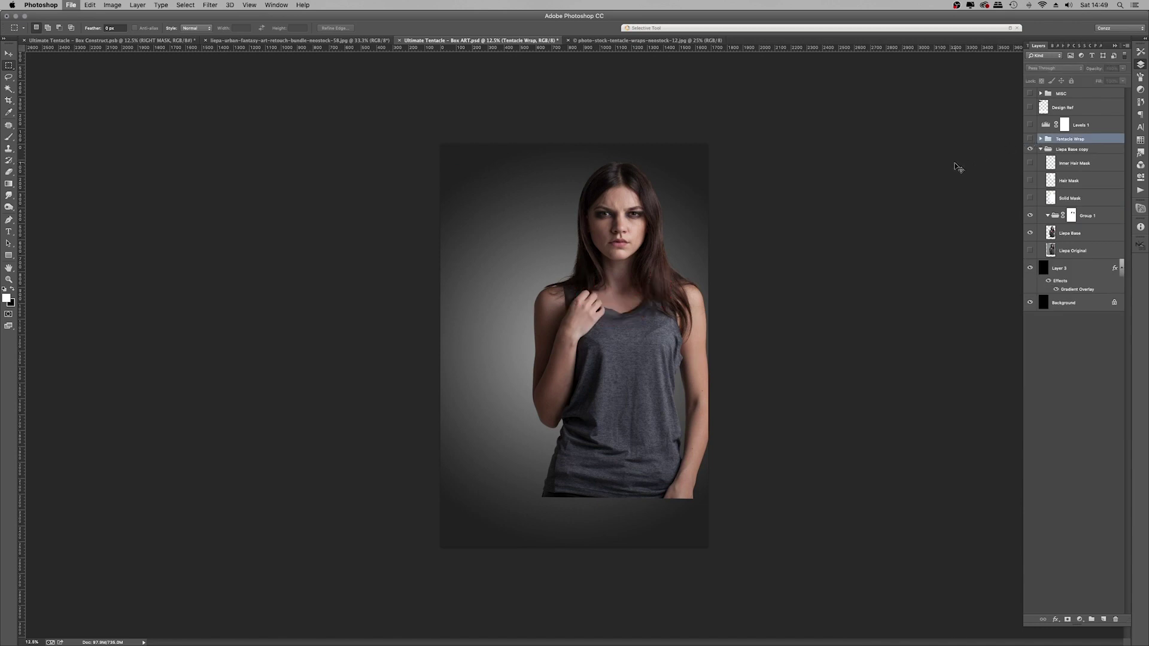
{"action": "key", "text": "super+s"}
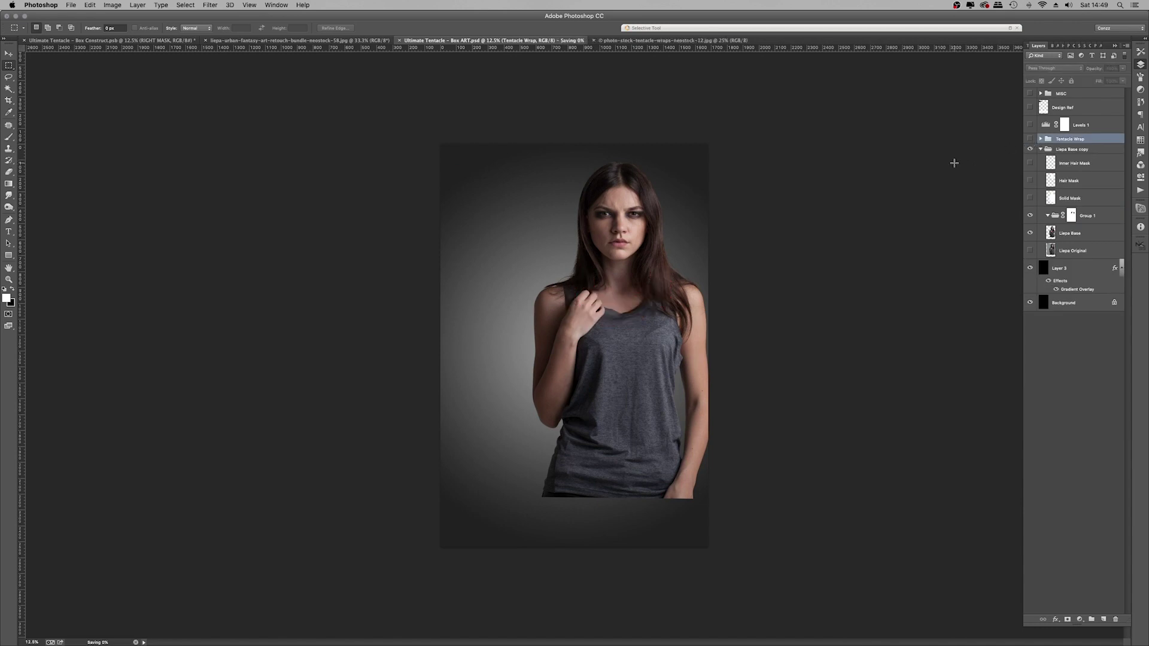
Step: Create a new layer named Arms Mask above Inner Hair Mask
{"action": "left_click", "coordinate": [1083, 164]}
{"action": "key", "text": "shift+super+n"}
{"action": "type", "text": "Arm Masks"}
{"action": "key", "text": "Return"}
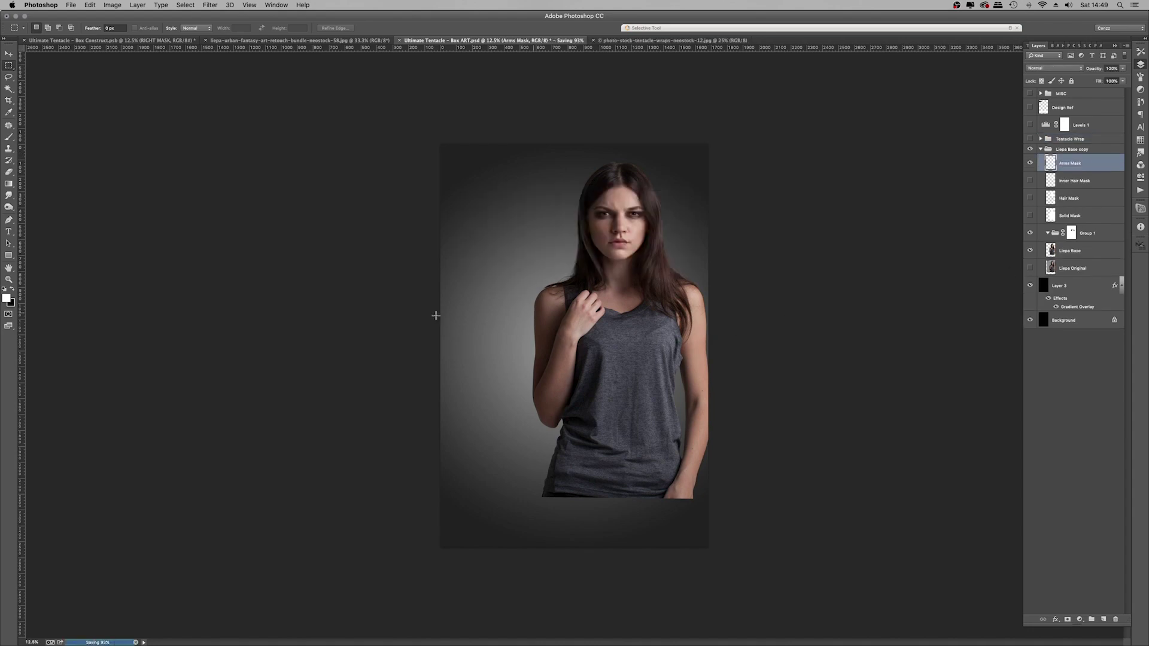
Step: Start a Pen tool path at the raised arm's elbow and trace its outer curve up to the lower forearm
{"action": "key", "text": "p"}
{"action": "left_click", "coordinate": [565, 372], "text": "super"}
{"action": "left_click", "coordinate": [457, 494], "text": "super"}
{"action": "left_click", "coordinate": [403, 577]}
{"action": "left_click", "coordinate": [397, 459]}
{"action": "left_click_drag", "start_coordinate": [425, 252], "coordinate": [465, 171]}
{"action": "left_click", "coordinate": [472, 172]}
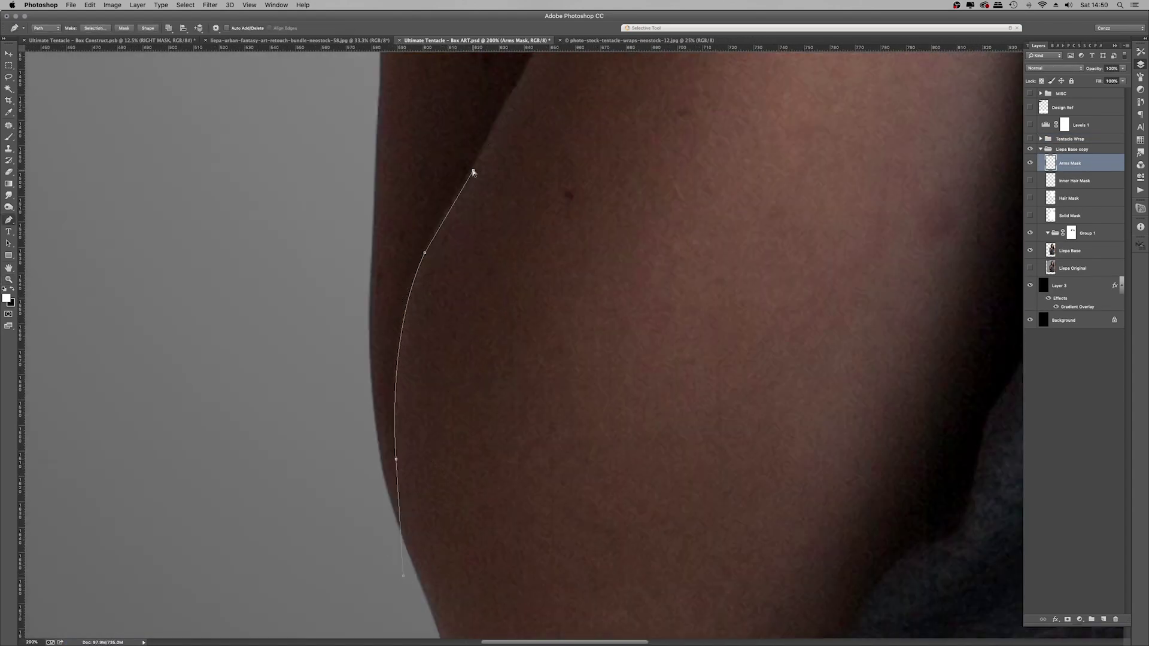
Step: Continue the arm path up the forearm's edge against the upper arm toward the wrist
{"action": "left_click", "coordinate": [523, 74]}
{"action": "left_click_drag", "start_coordinate": [523, 74], "coordinate": [447, 295]}
{"action": "left_click", "coordinate": [482, 217]}
{"action": "left_click", "coordinate": [525, 127]}
{"action": "left_click_drag", "start_coordinate": [525, 127], "coordinate": [477, 341]}
{"action": "left_click_drag", "start_coordinate": [524, 210], "coordinate": [538, 161]}
{"action": "left_click_drag", "start_coordinate": [562, 93], "coordinate": [501, 327]}
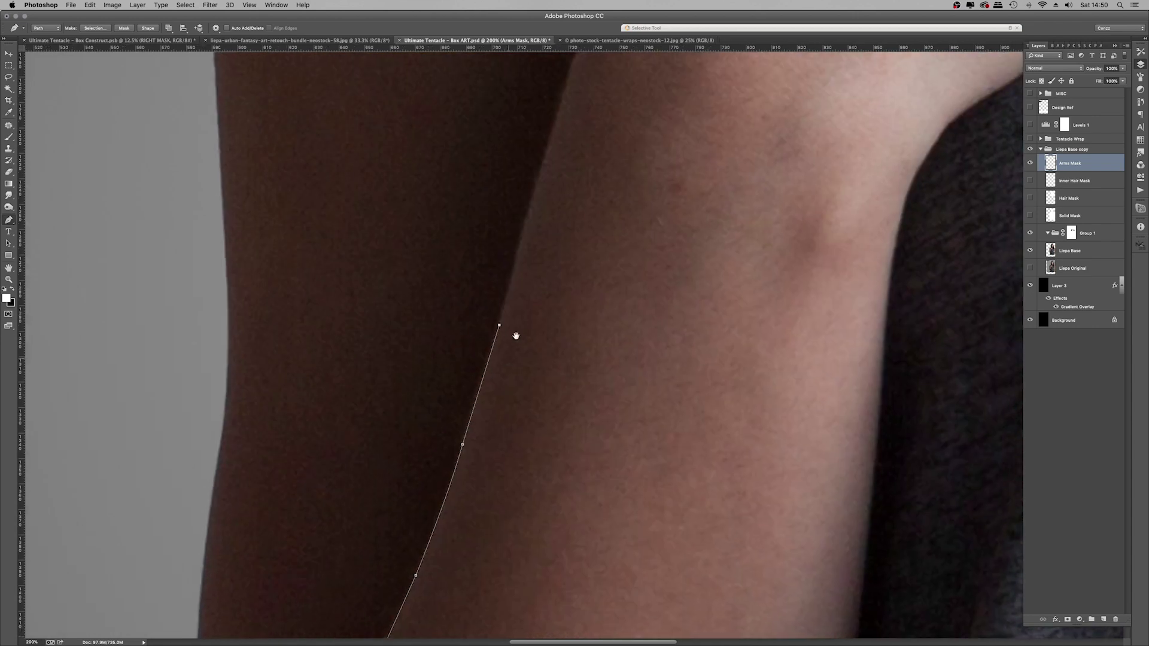
{"action": "left_click_drag", "start_coordinate": [545, 158], "coordinate": [443, 374]}
{"action": "left_click_drag", "start_coordinate": [480, 281], "coordinate": [507, 231]}
Step: Continue the Pen tool path from the forearm past the wrist and along the back of the hand to the first finger's knuckle
{"action": "left_click", "coordinate": [514, 180]}
{"action": "left_click_drag", "start_coordinate": [514, 181], "coordinate": [312, 411]}
{"action": "left_click", "coordinate": [523, 119]}
{"action": "left_click", "coordinate": [428, 312]}
{"action": "left_click", "coordinate": [508, 172], "text": "alt"}
{"action": "left_click", "coordinate": [394, 324]}
{"action": "left_click", "coordinate": [436, 283]}
{"action": "left_click", "coordinate": [440, 280]}
{"action": "left_click_drag", "start_coordinate": [476, 250], "coordinate": [507, 242]}
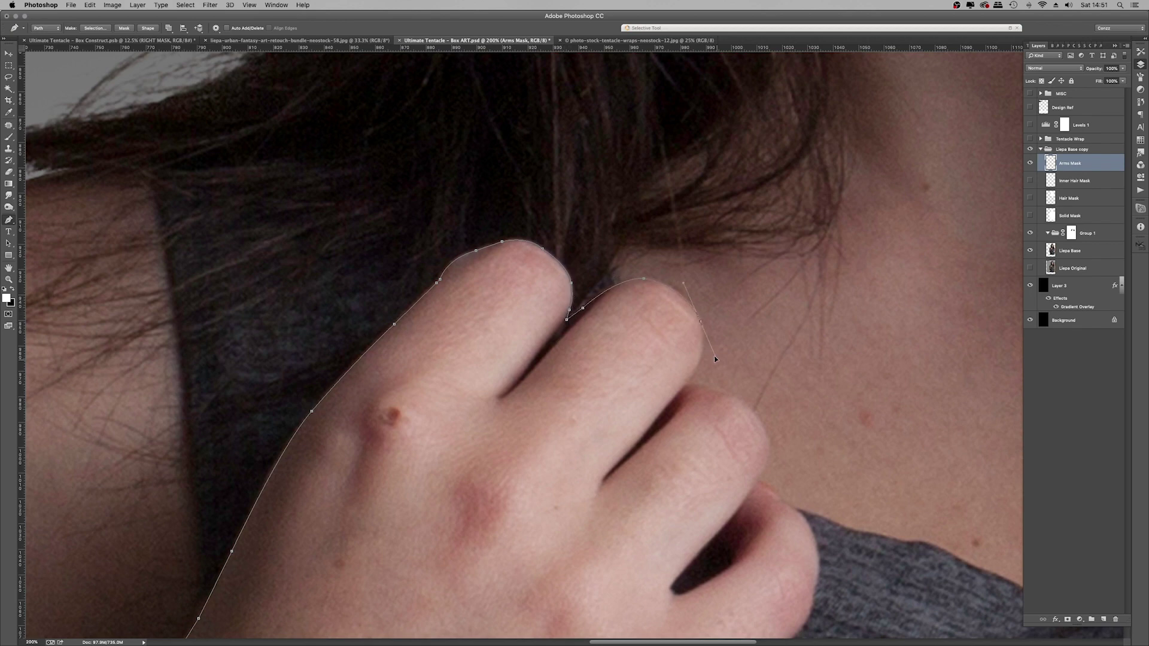
Step: Trace the path around the remaining fingers and down the lower edge of the hand against the shirt
{"action": "left_click_drag", "start_coordinate": [687, 383], "coordinate": [487, 184]}
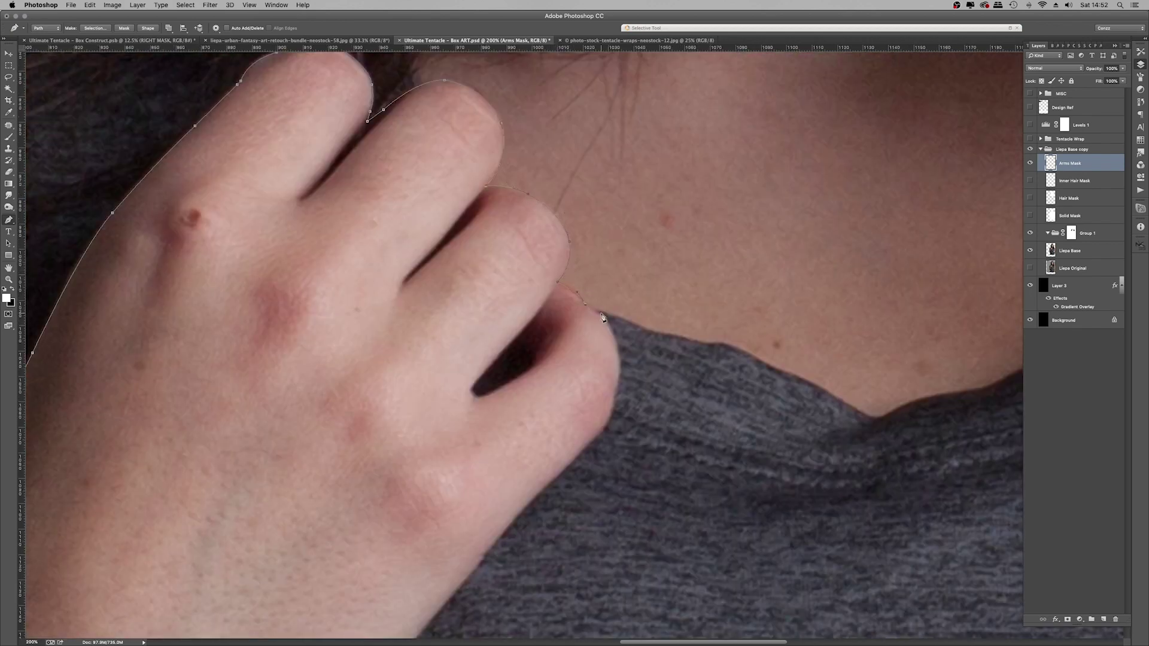
{"action": "left_click", "coordinate": [600, 314]}
{"action": "left_click_drag", "start_coordinate": [600, 314], "coordinate": [511, 163]}
{"action": "left_click_drag", "start_coordinate": [530, 227], "coordinate": [527, 274]}
{"action": "left_click_drag", "start_coordinate": [396, 403], "coordinate": [382, 419]}
{"action": "left_click_drag", "start_coordinate": [396, 404], "coordinate": [464, 180]}
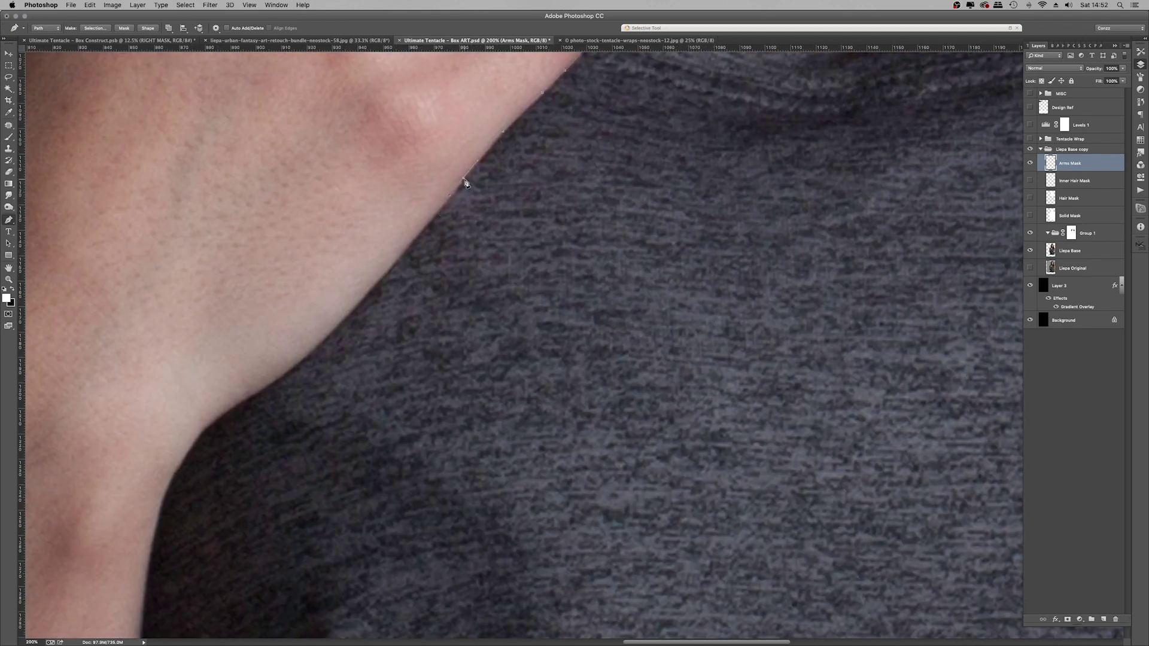
Step: Continue the path around the bend of the wrist and down the upper inner forearm beside the shirt
{"action": "left_click_drag", "start_coordinate": [331, 331], "coordinate": [312, 351]}
{"action": "left_click_drag", "start_coordinate": [249, 396], "coordinate": [498, 198]}
{"action": "left_click_drag", "start_coordinate": [498, 199], "coordinate": [471, 211]}
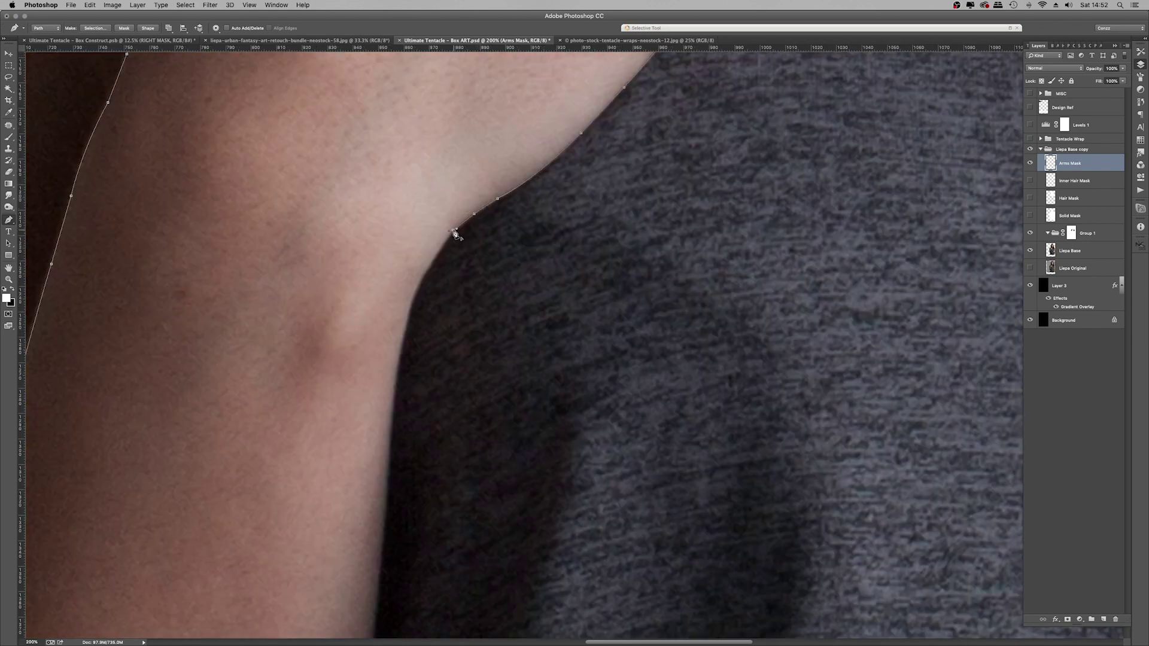
{"action": "left_click_drag", "start_coordinate": [429, 267], "coordinate": [418, 283]}
{"action": "left_click_drag", "start_coordinate": [399, 356], "coordinate": [316, 269]}
{"action": "left_click_drag", "start_coordinate": [316, 269], "coordinate": [308, 309]}
{"action": "left_click_drag", "start_coordinate": [303, 386], "coordinate": [301, 310]}
{"action": "left_click", "coordinate": [291, 394]}
Step: Turn on the Levels 1 adjustment for visibility and extend the path down the dark gap between the forearm and shirt
{"action": "left_click", "coordinate": [277, 546]}
{"action": "left_click_drag", "start_coordinate": [277, 546], "coordinate": [344, 161]}
{"action": "left_click", "coordinate": [311, 376]}
{"action": "left_click", "coordinate": [1029, 125]}
{"action": "key", "text": "super+z"}
{"action": "left_click", "coordinate": [327, 390]}
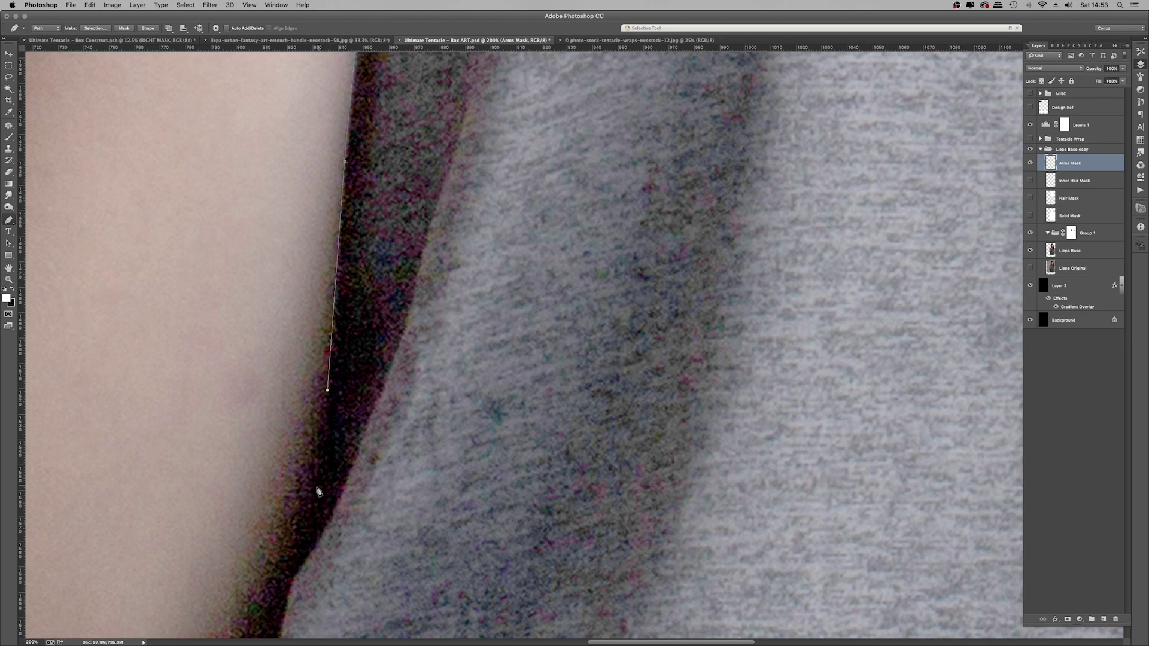
{"action": "left_click", "coordinate": [317, 493]}
Step: Finish tracing the arm path around the shirt fold to the elbow, and hide the Levels 1 adjustment
{"action": "left_click_drag", "start_coordinate": [511, 515], "coordinate": [659, 214]}
{"action": "left_click", "coordinate": [459, 245]}
{"action": "left_click_drag", "start_coordinate": [537, 443], "coordinate": [666, 328]}
{"action": "left_click", "coordinate": [521, 291]}
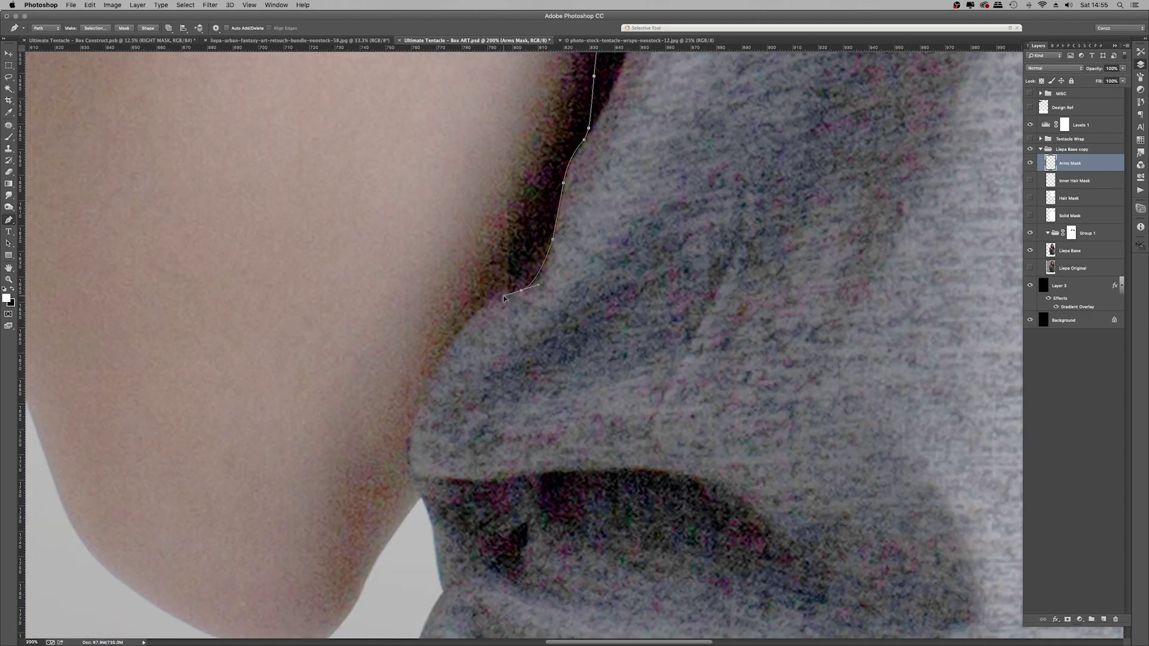
{"action": "left_click", "coordinate": [484, 306]}
{"action": "left_click", "coordinate": [433, 384]}
{"action": "left_click", "coordinate": [1030, 125]}
{"action": "key", "text": "super+0"}
{"action": "key", "text": "super+minus"}
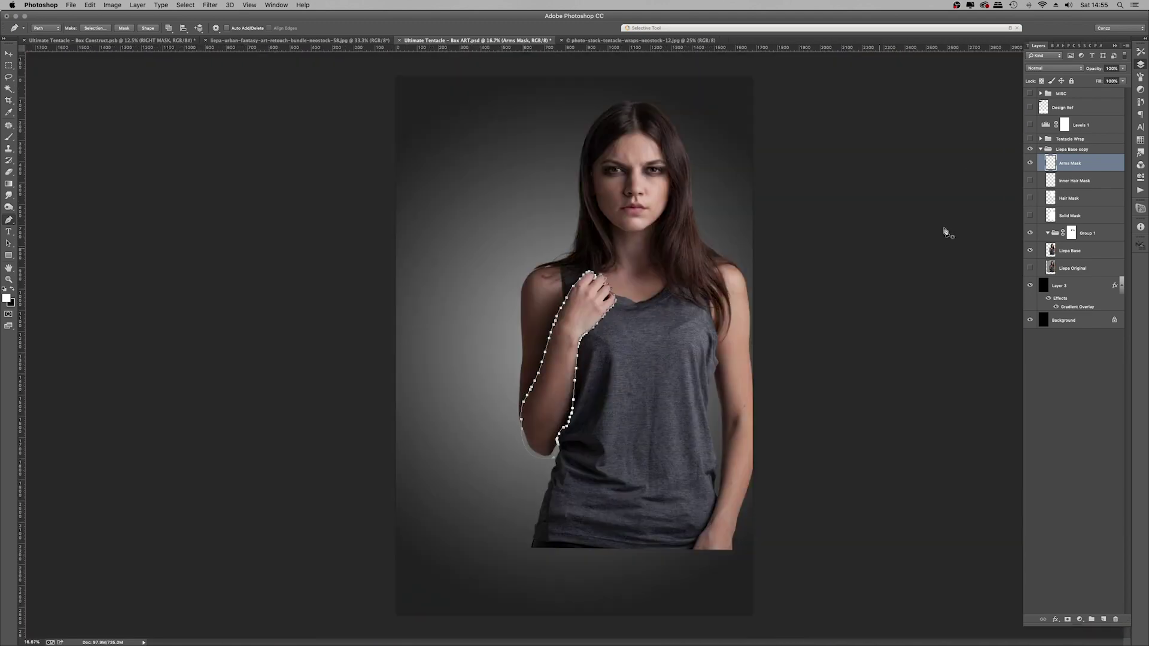
Step: Fill the raised arm path with white on the Arms Mask layer and remove the path
{"action": "right_click", "coordinate": [655, 244]}
{"action": "left_click", "coordinate": [682, 291]}
{"action": "right_click", "coordinate": [655, 220]}
{"action": "left_click", "coordinate": [682, 234]}
Step: Trim the white arm fill to the woman's silhouette using an inverted selection of the Liepa Base layer
{"action": "left_click", "coordinate": [1051, 251], "text": "super"}
{"action": "key", "text": "super+shift+i"}
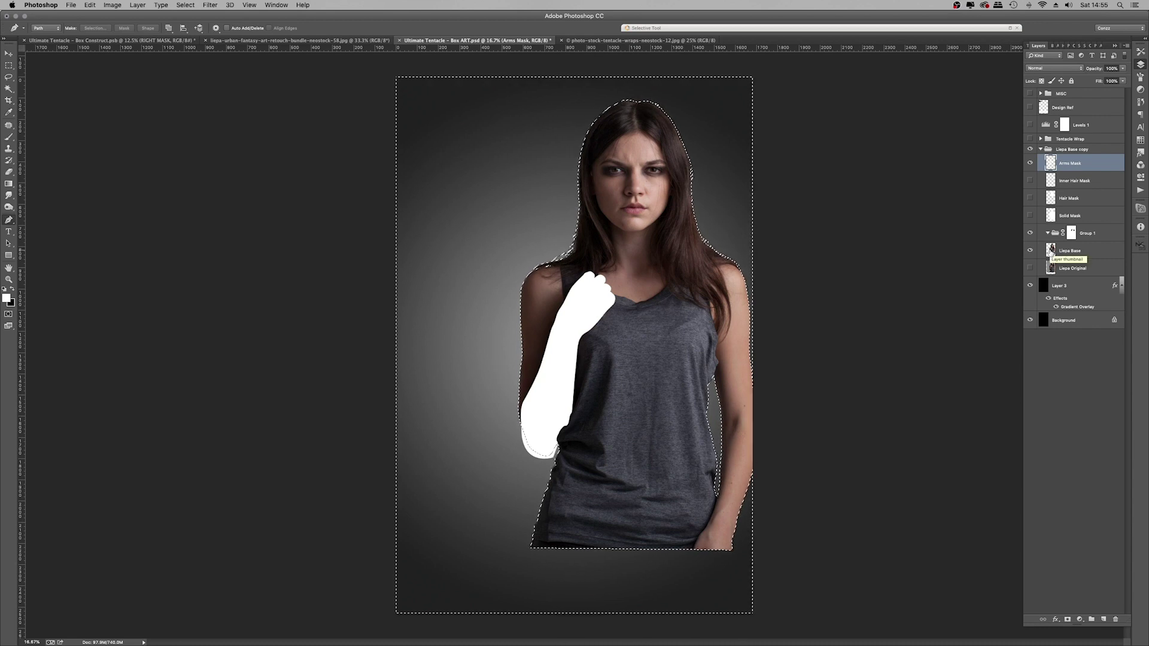
{"action": "key", "text": "super+d"}
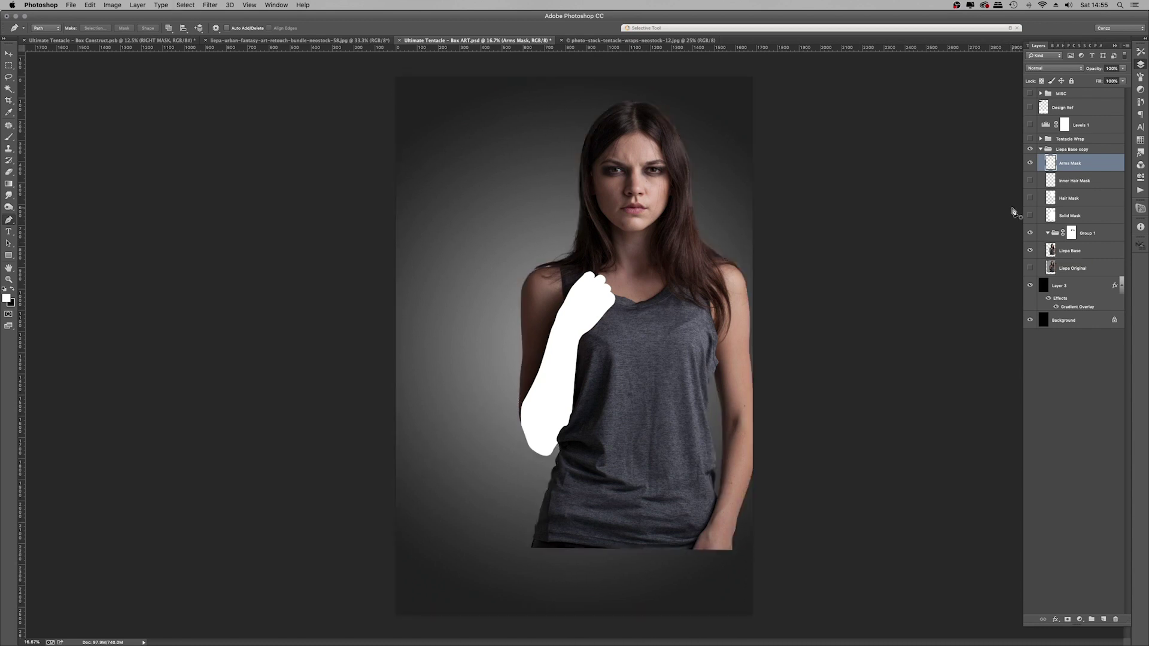
Step: Hide Arms Mask, load its shape as a selection, and show and select the Tentacle Wrap group
{"action": "left_click", "coordinate": [1030, 164]}
{"action": "left_click", "coordinate": [1030, 138]}
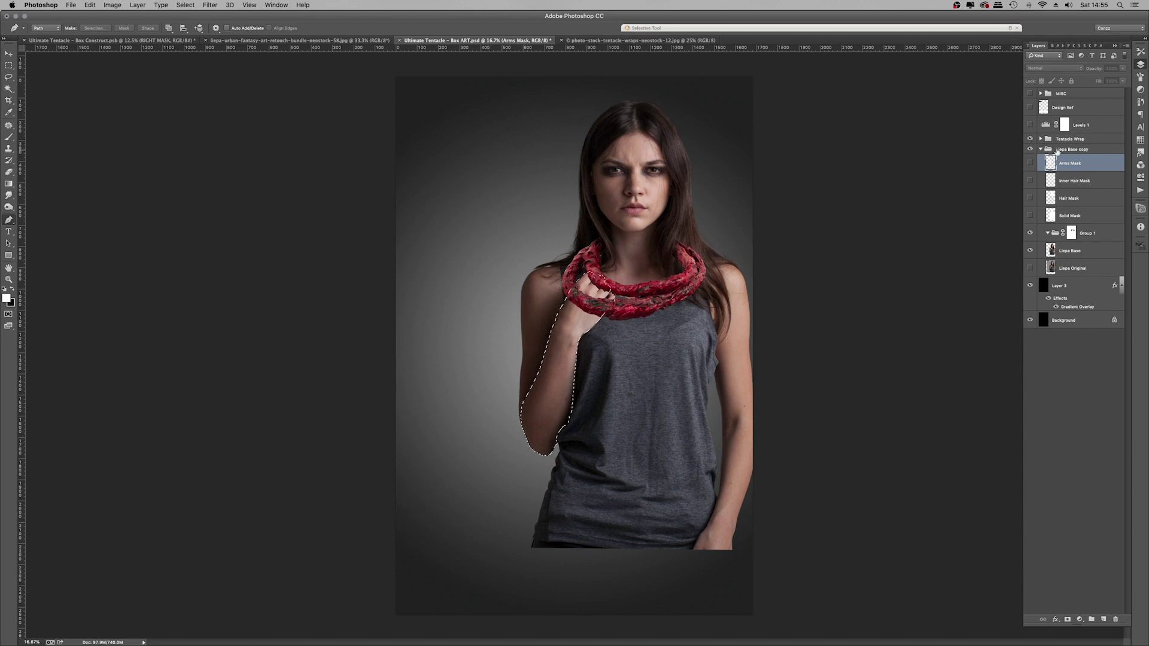
{"action": "key", "text": "super+d"}
{"action": "left_click", "coordinate": [1064, 140]}
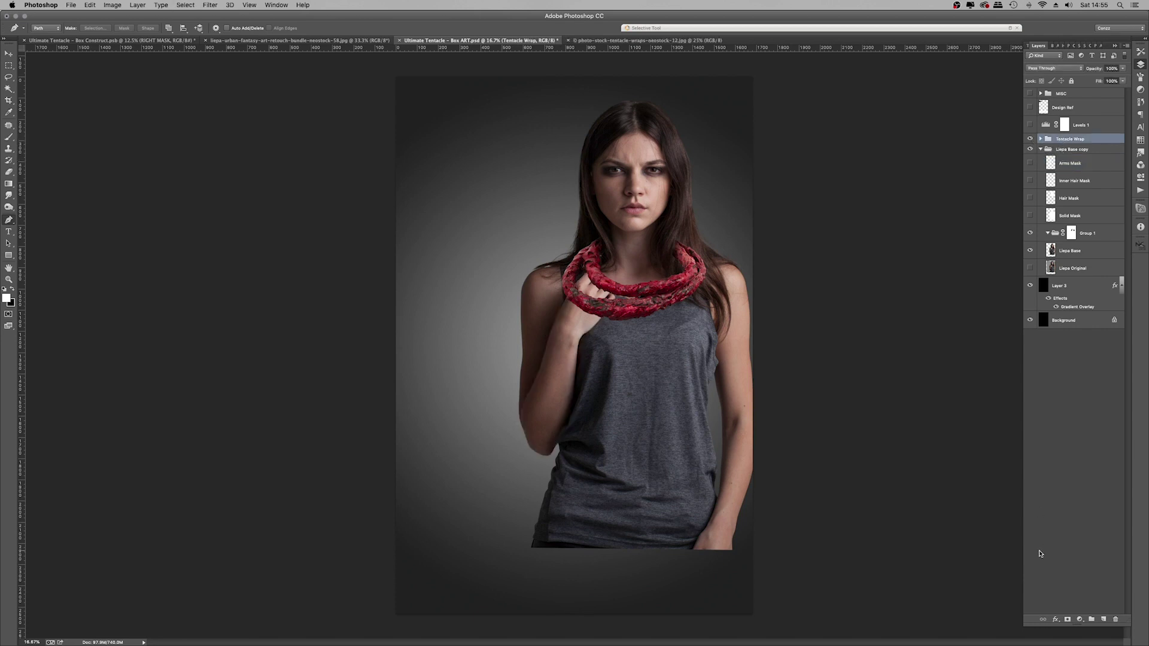
Step: Add a layer mask to the Tentacle Wrap group and fill the arm selection with black so the hand sits over the tentacle
{"action": "left_click", "coordinate": [1067, 620]}
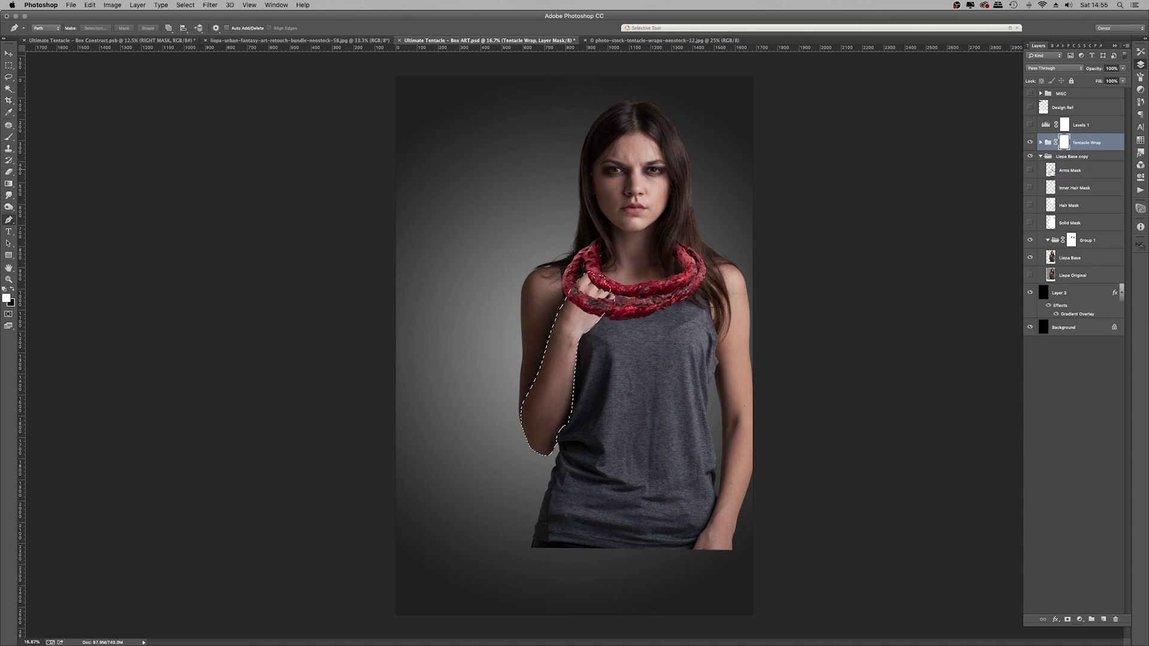
{"action": "key", "text": "x"}
{"action": "key", "text": "alt+BackSpace"}
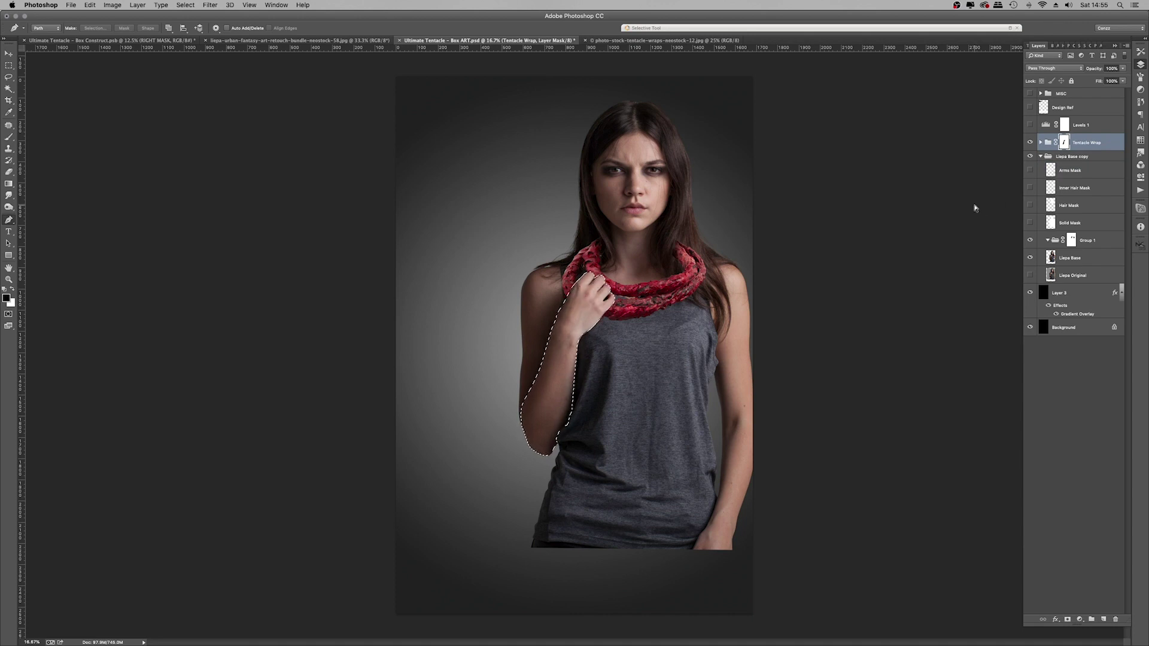
{"action": "key", "text": "super+d"}
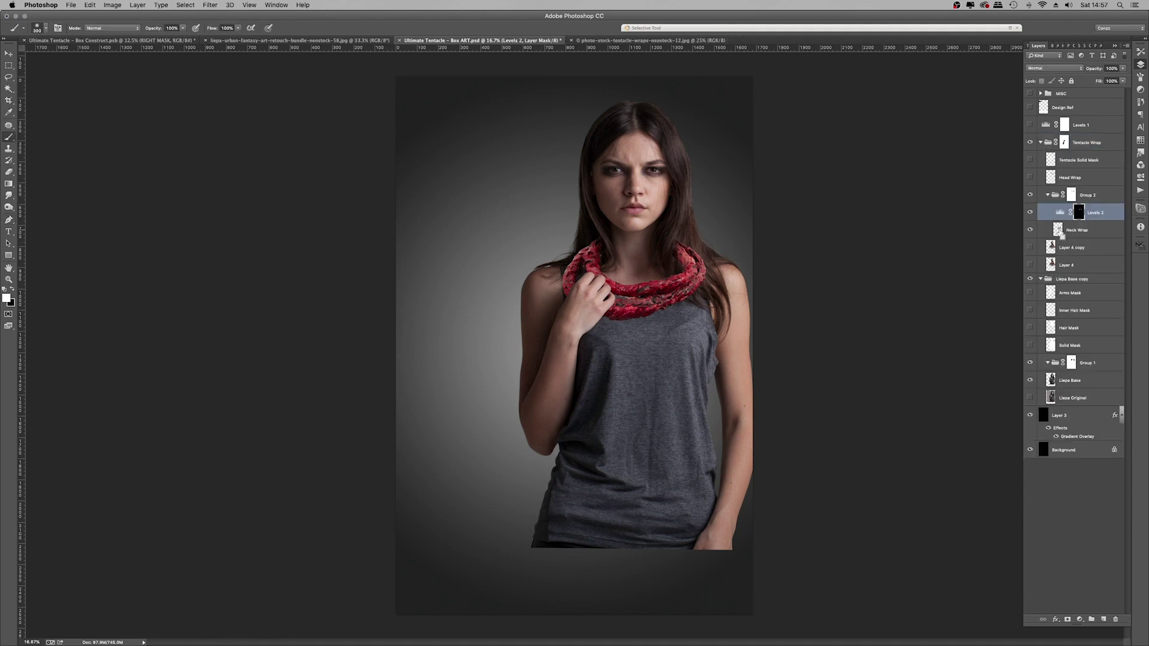
Step: Refine the Levels 2 mask within the Neck Wrap shape and reduce its output white level to 204 around the hand
{"action": "left_click", "coordinate": [1058, 230], "text": "super"}
{"action": "key", "text": "super+d"}
{"action": "left_click", "coordinate": [9, 64]}
{"action": "left_click_drag", "start_coordinate": [550, 262], "coordinate": [635, 333]}
{"action": "key", "text": "super+l"}
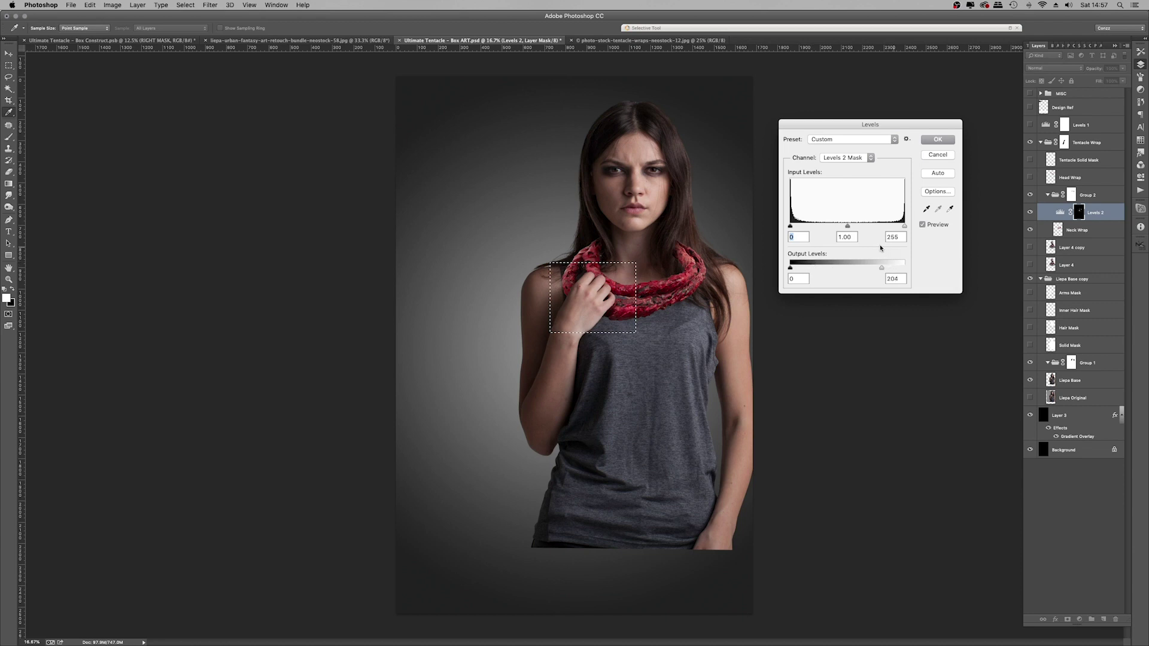
{"action": "left_click", "coordinate": [938, 140]}
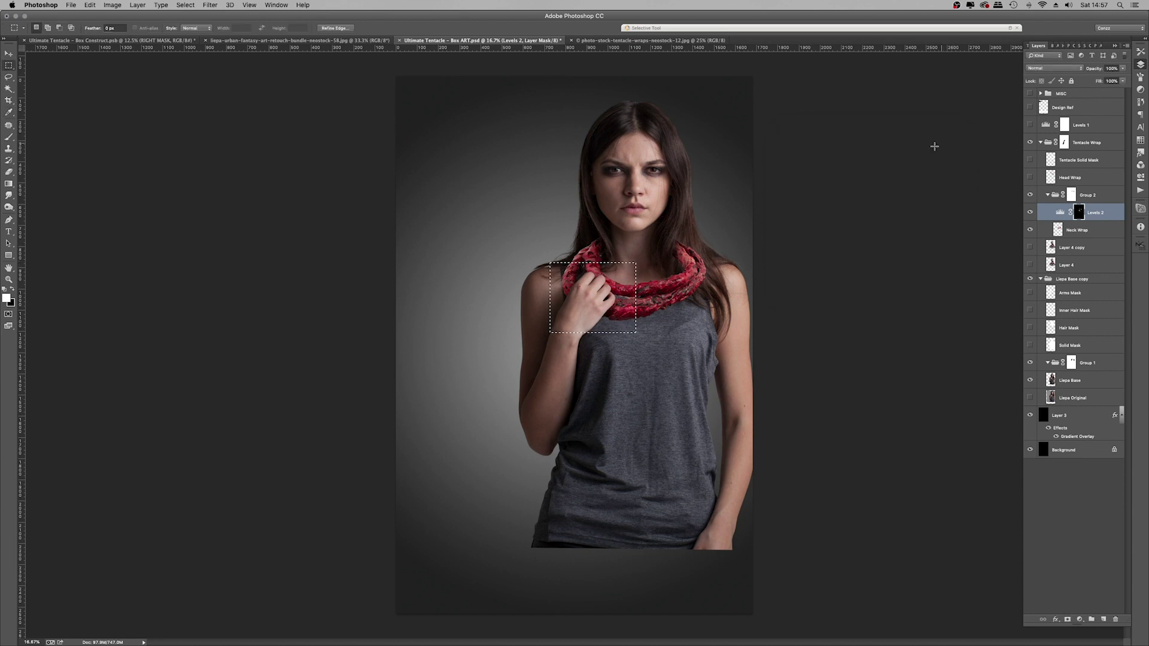
Step: Add a Levels adjustment beneath Neck Wrap and paint its mask to cast the tentacle's shadow on the body, excluding the raised arm
{"action": "left_click", "coordinate": [1079, 619]}
{"action": "left_click", "coordinate": [1095, 520]}
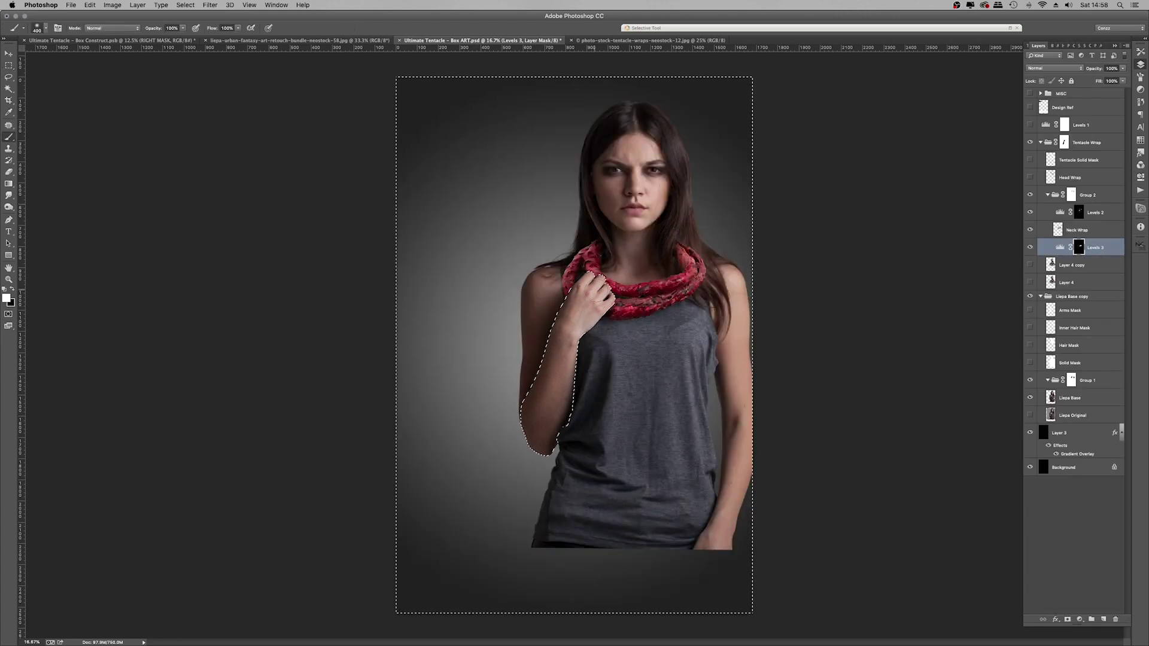
{"action": "key", "text": "super+d"}
{"action": "key", "text": "bracketleft"}
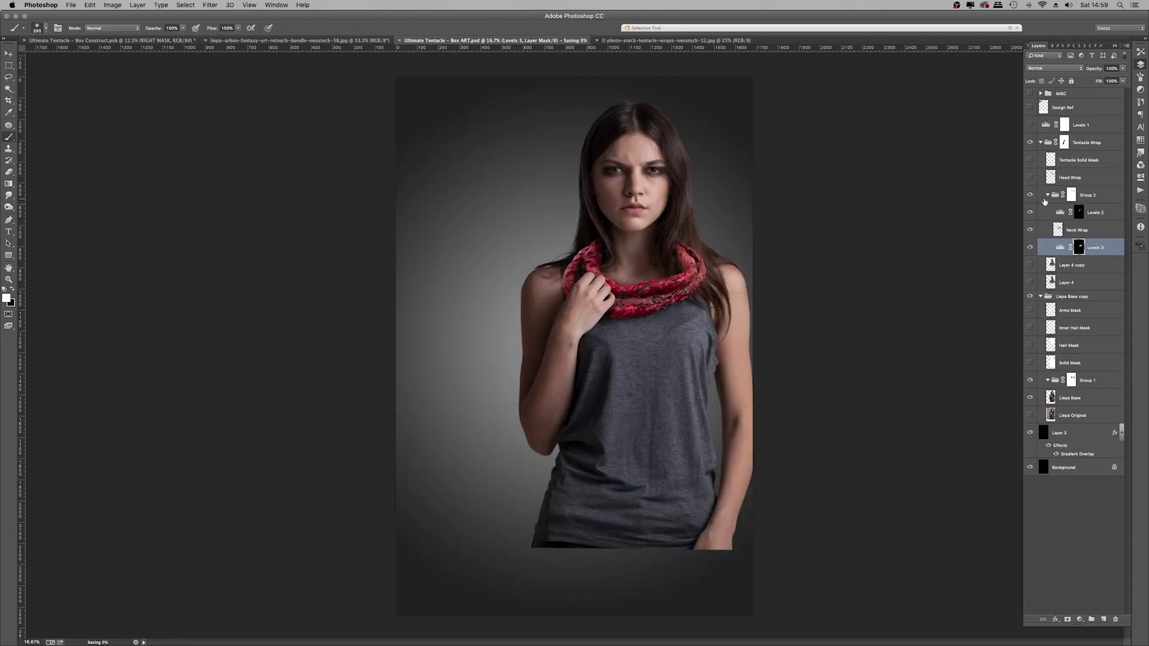
Step: Show the Head Wrap layer, move it toward the neck, and free-transform it into a new orientation
{"action": "left_click", "coordinate": [1030, 177]}
{"action": "left_click", "coordinate": [1064, 178]}
{"action": "key", "text": "v"}
{"action": "mouse_move", "coordinate": [656, 197]}
{"action": "left_mouse_down"}
{"action": "mouse_move", "coordinate": [661, 178]}
{"action": "mouse_move", "coordinate": [662, 202]}
{"action": "left_mouse_up"}
{"action": "left_click_drag", "start_coordinate": [703, 111], "coordinate": [684, 196]}
{"action": "key", "text": "super+t"}
{"action": "right_click", "coordinate": [677, 177]}
{"action": "left_click", "coordinate": [709, 295]}
{"action": "right_click", "coordinate": [680, 195]}
{"action": "left_click", "coordinate": [720, 314]}
{"action": "left_click_drag", "start_coordinate": [705, 128], "coordinate": [727, 161]}
Step: Rotate and position Head Wrap diagonally from the neck behind the hand past the upper arm, stacked below Neck Wrap in its group
{"action": "left_click_drag", "start_coordinate": [660, 197], "coordinate": [543, 365]}
{"action": "left_click_drag", "start_coordinate": [611, 329], "coordinate": [635, 256]}
{"action": "left_click_drag", "start_coordinate": [632, 207], "coordinate": [666, 244]}
{"action": "left_click_drag", "start_coordinate": [605, 281], "coordinate": [579, 305]}
{"action": "left_click_drag", "start_coordinate": [631, 328], "coordinate": [621, 274]}
{"action": "right_click", "coordinate": [574, 255]}
{"action": "left_click", "coordinate": [607, 380]}
{"action": "left_click_drag", "start_coordinate": [547, 302], "coordinate": [570, 336]}
{"action": "left_click_drag", "start_coordinate": [628, 359], "coordinate": [646, 320]}
{"action": "mouse_move", "coordinate": [587, 317]}
{"action": "left_mouse_down"}
{"action": "mouse_move", "coordinate": [568, 330]}
{"action": "mouse_move", "coordinate": [568, 299]}
{"action": "mouse_move", "coordinate": [599, 303]}
{"action": "left_mouse_up"}
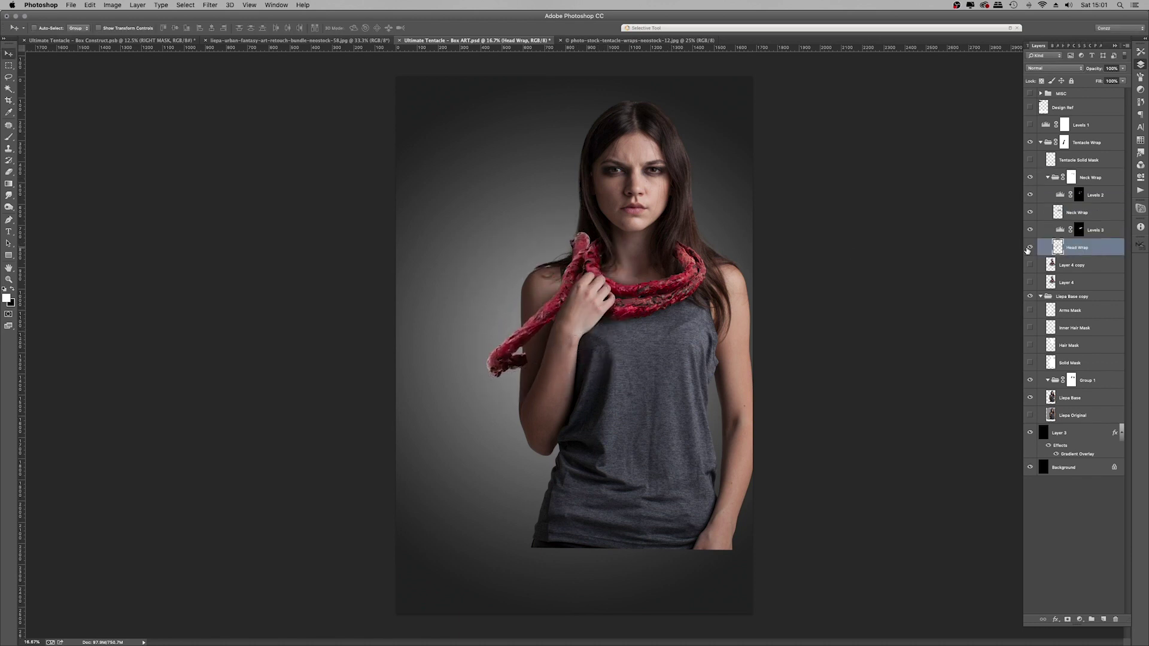
Step: Place the Head Wrap layer in its own group named Arm Wrap and add a layer mask to it
{"action": "key", "text": "z"}
{"action": "left_click", "coordinate": [534, 311]}
{"action": "left_click", "coordinate": [535, 311]}
{"action": "key", "text": "super+g"}
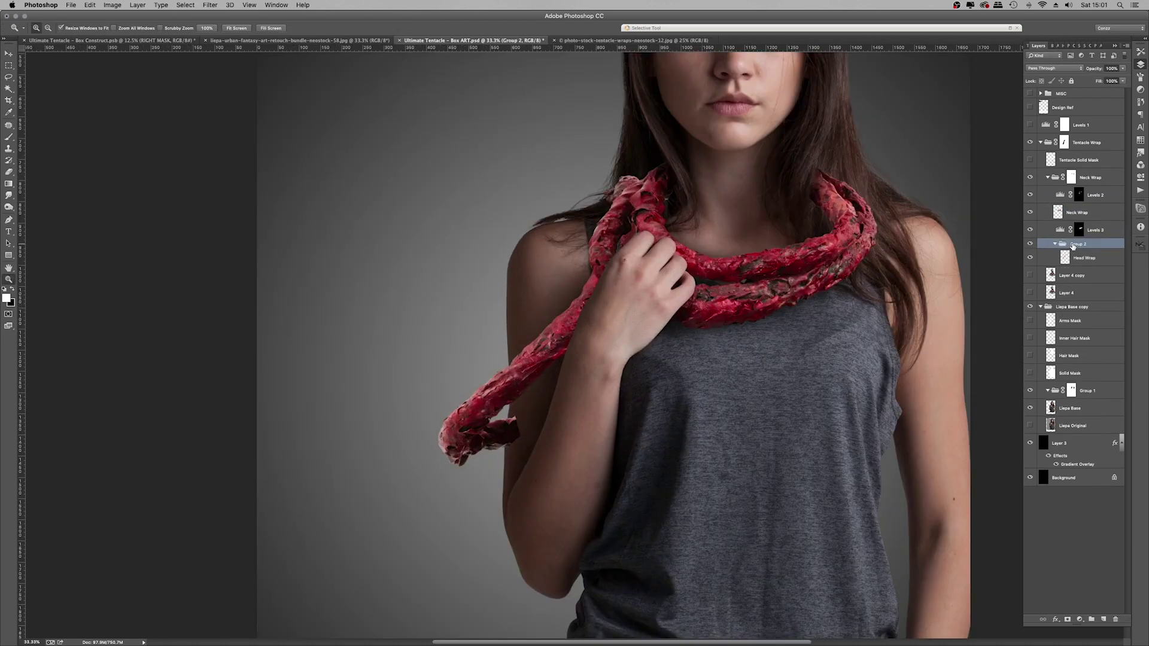
{"action": "left_click", "coordinate": [1067, 621]}
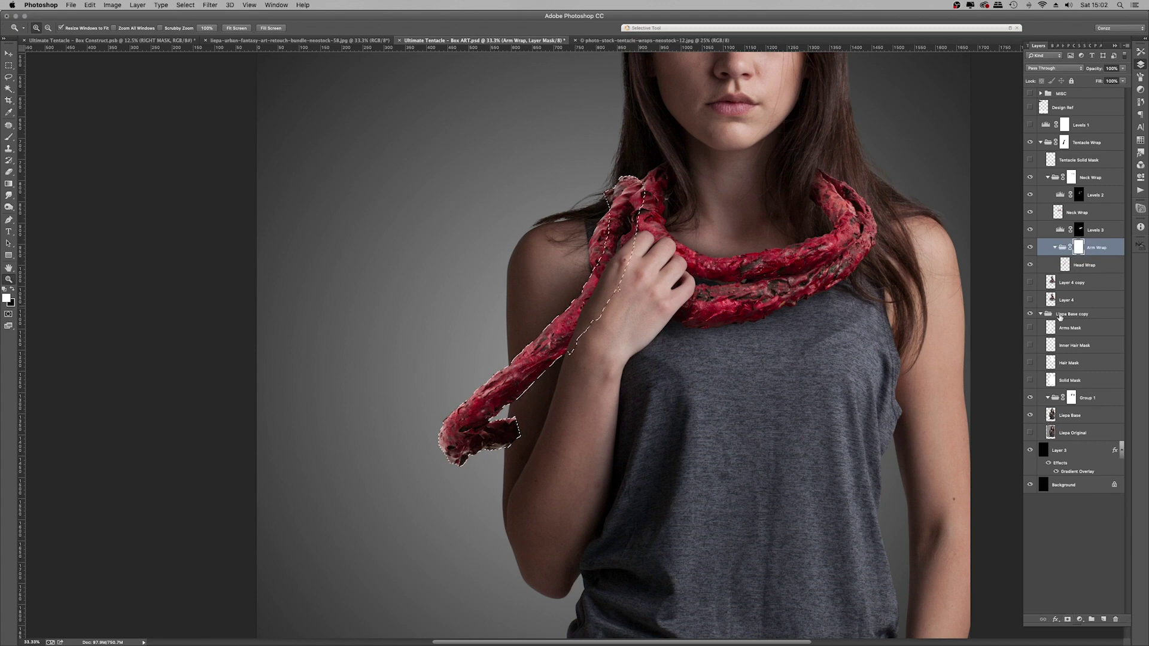
Step: Paint black on the Arm Wrap mask to tuck the tentacle's tail behind the upper arm and hide its top end by the hair
{"action": "key", "text": "b"}
{"action": "right_click", "coordinate": [520, 273]}
{"action": "key", "text": "Return"}
{"action": "key", "text": "x"}
{"action": "left_click_drag", "start_coordinate": [517, 419], "coordinate": [518, 433]}
{"action": "left_click_drag", "start_coordinate": [616, 191], "coordinate": [625, 183]}
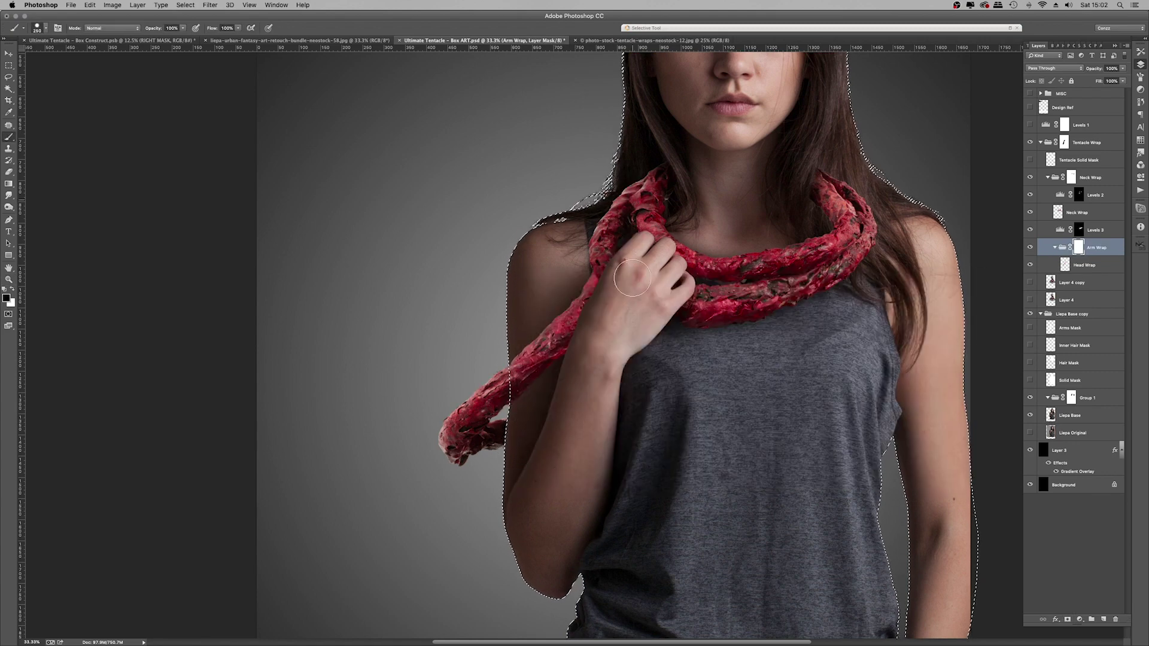
Step: Add a Levels adjustment above Head Wrap inside the Arm Wrap group and lower its output white level to darken the tentacle
{"action": "double_click", "coordinate": [11, 280]}
{"action": "right_click", "coordinate": [566, 219]}
{"action": "left_click", "coordinate": [584, 223]}
{"action": "triple_click", "coordinate": [591, 323]}
{"action": "left_click", "coordinate": [1086, 265]}
{"action": "left_click", "coordinate": [1080, 620]}
{"action": "left_click", "coordinate": [1093, 510]}
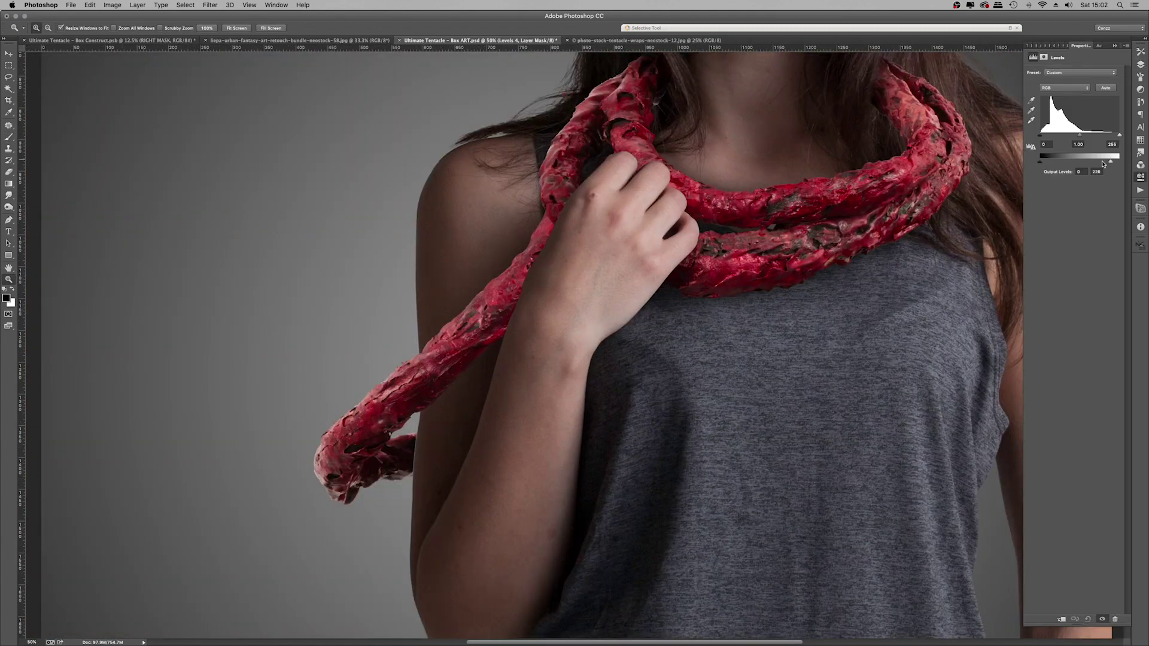
{"action": "left_click_drag", "start_coordinate": [1116, 158], "coordinate": [1067, 160]}
Step: Invert the new Levels mask and paint white within the Head Wrap shape to shade the tentacle beside the hand and neck
{"action": "key", "text": "super+i"}
{"action": "left_click", "coordinate": [1064, 283], "text": "super"}
{"action": "left_click", "coordinate": [9, 137]}
{"action": "key", "text": "x"}
{"action": "right_click", "coordinate": [556, 148]}
{"action": "key", "text": "Return"}
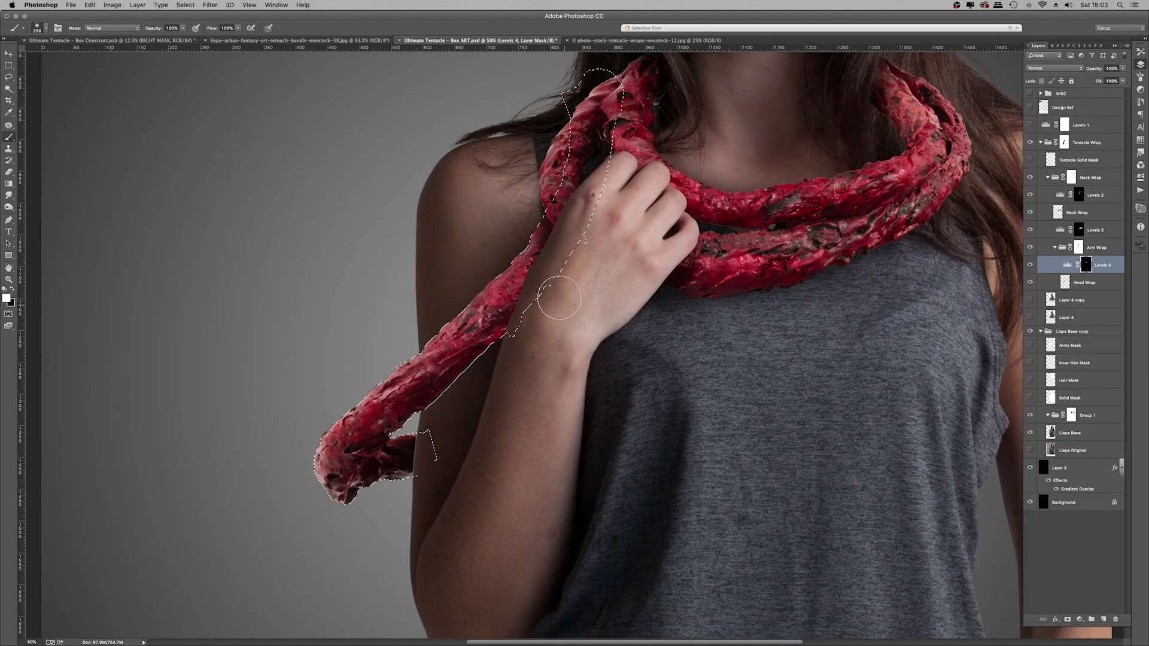
{"action": "key", "text": "super+d"}
Step: Add a Levels adjustment beneath the Arm Wrap with output white 133, invert its mask, and paint the tentacle's shadow onto the arm
{"action": "key", "text": "super+0"}
{"action": "key", "text": "super+plus"}
{"action": "key", "text": "super+plus"}
{"action": "left_click", "coordinate": [1085, 282]}
{"action": "left_click", "coordinate": [1079, 620]}
{"action": "left_click", "coordinate": [1099, 525]}
{"action": "left_click_drag", "start_coordinate": [1117, 159], "coordinate": [1081, 159]}
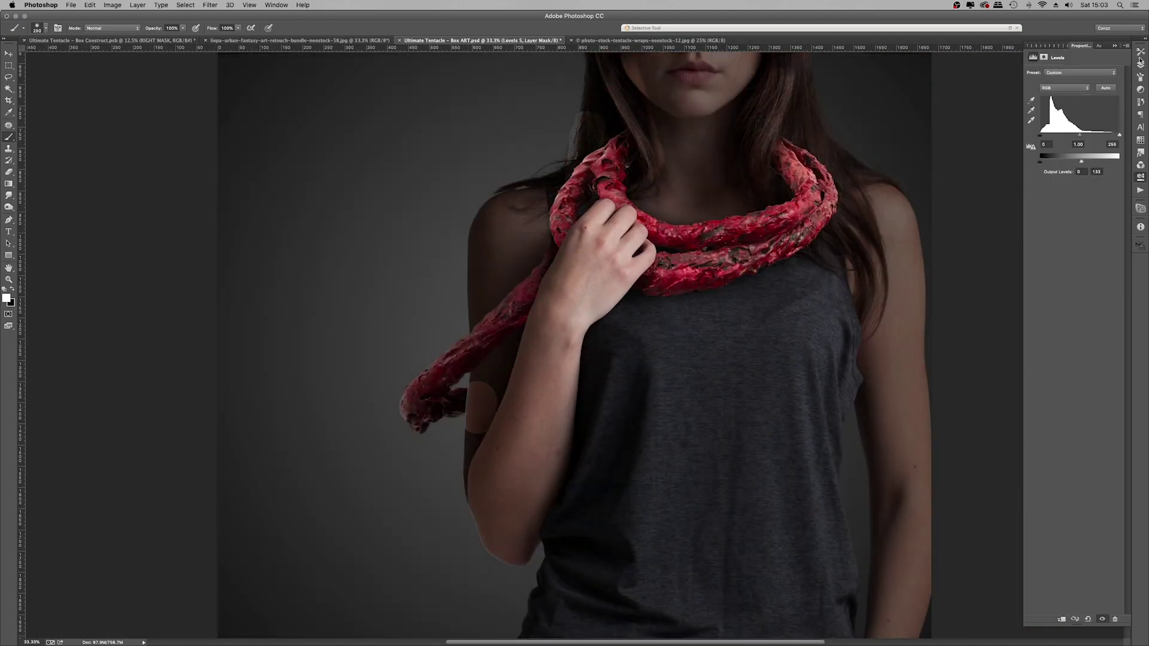
{"action": "key", "text": "super+i"}
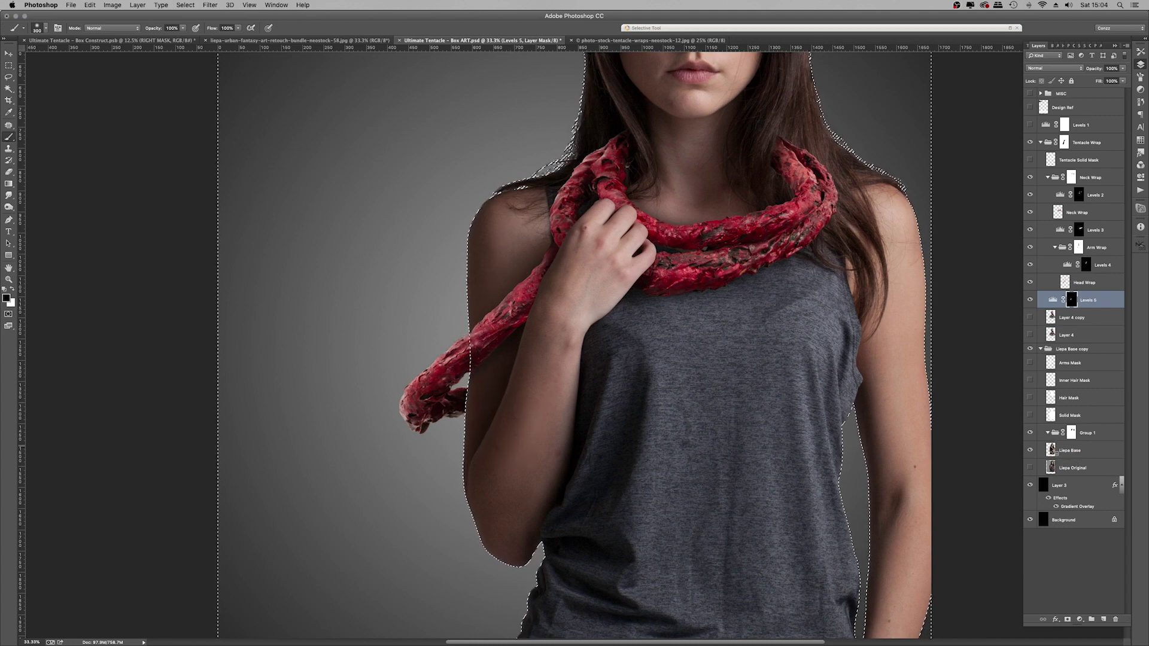
Step: Show Design Ref, then group the Tentacle Wrap and Liepa Base copy groups into one group named Art Construct
{"action": "key", "text": "super+minus"}
{"action": "key", "text": "super+minus"}
{"action": "key", "text": "super+minus"}
{"action": "left_click", "coordinate": [1030, 107]}
{"action": "left_click", "coordinate": [1040, 142]}
{"action": "left_click", "coordinate": [1041, 156]}
{"action": "left_click", "coordinate": [1067, 158], "text": "shift"}
{"action": "key", "text": "super+g"}
{"action": "double_click", "coordinate": [1065, 139]}
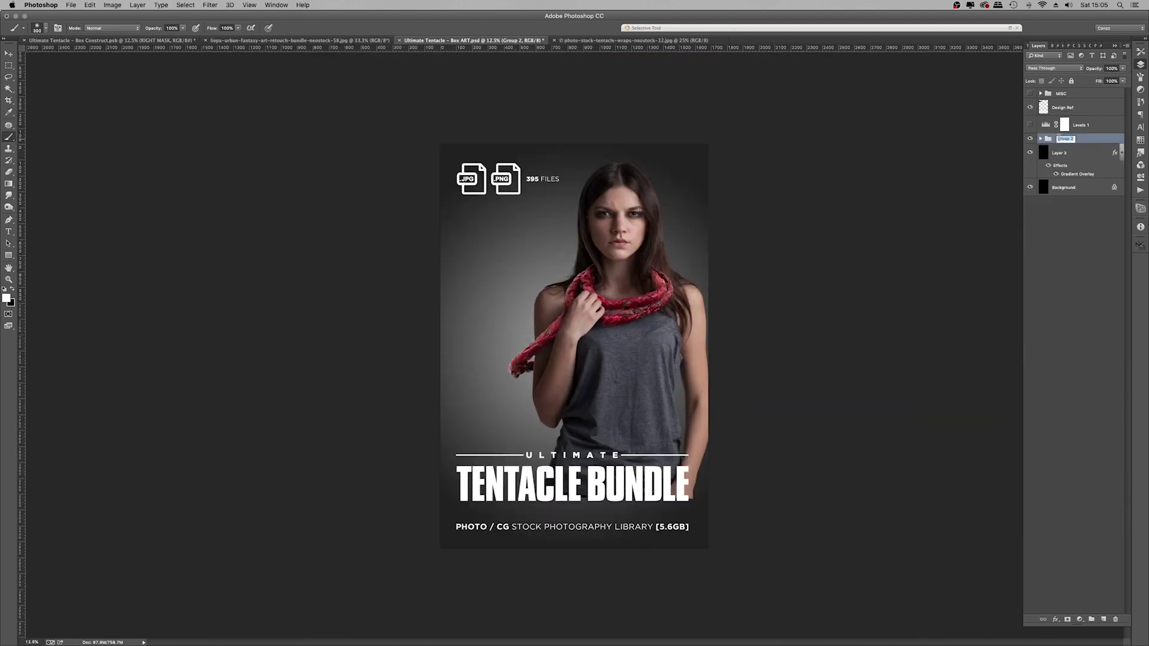
{"action": "type", "text": "Art Construct"}
{"action": "key", "text": "Return"}
Step: Nudge the Art Construct group slightly down and to the left against the poster text, and hide Design Ref
{"action": "key", "text": "v"}
{"action": "left_click_drag", "start_coordinate": [624, 333], "coordinate": [622, 338]}
{"action": "left_click", "coordinate": [1030, 107]}
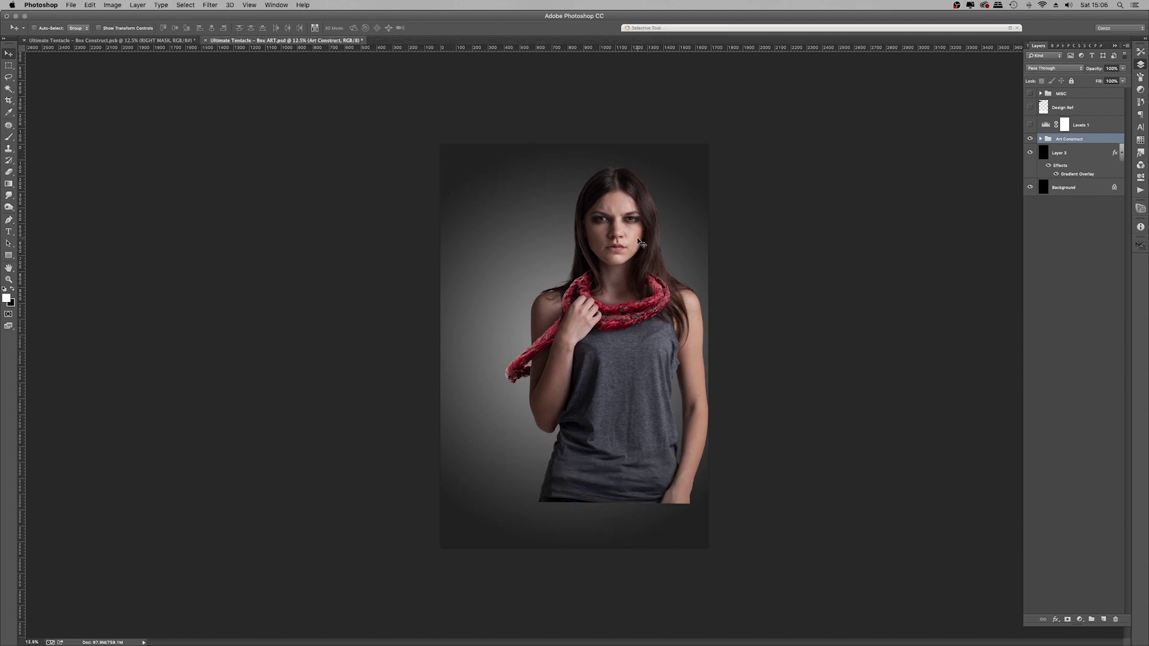
Step: Switch to the CG Organic Bio-Forms folder, browse its forms, and open neostock-44, neostock-24, neostock-18 and neostock-2 in Photoshop
{"action": "key", "text": "super+Tab"}
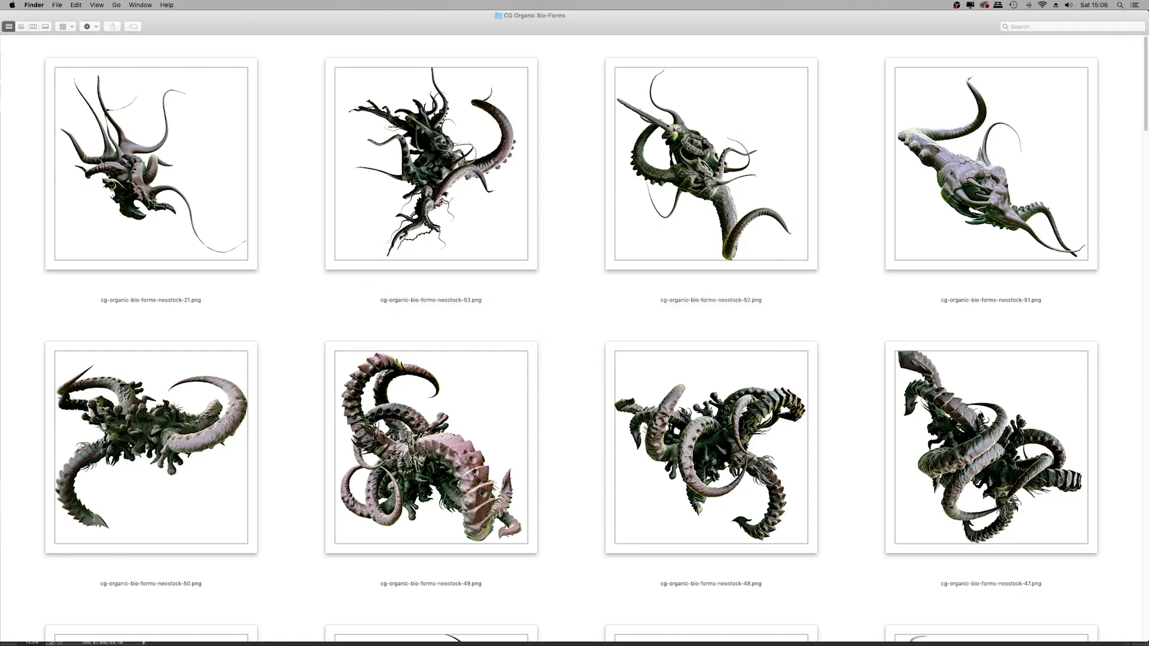
{"action": "scroll", "coordinate": [725, 164], "scroll_direction": "down", "scroll_amount": 3}
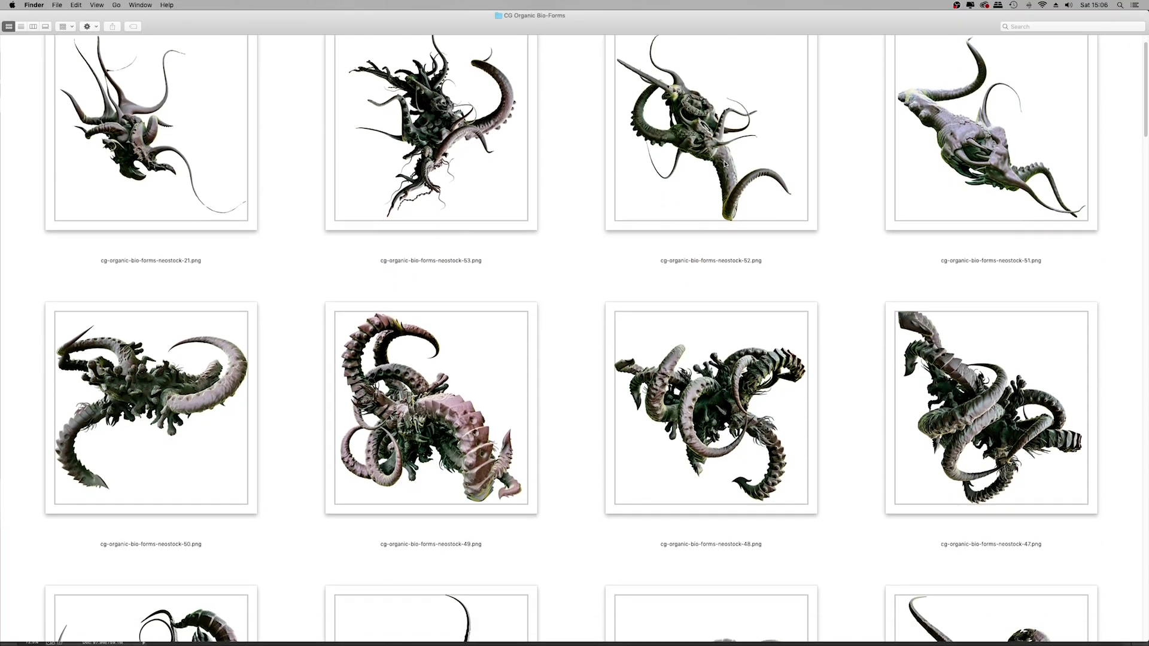
{"action": "scroll", "coordinate": [725, 163], "scroll_direction": "down", "scroll_amount": 10}
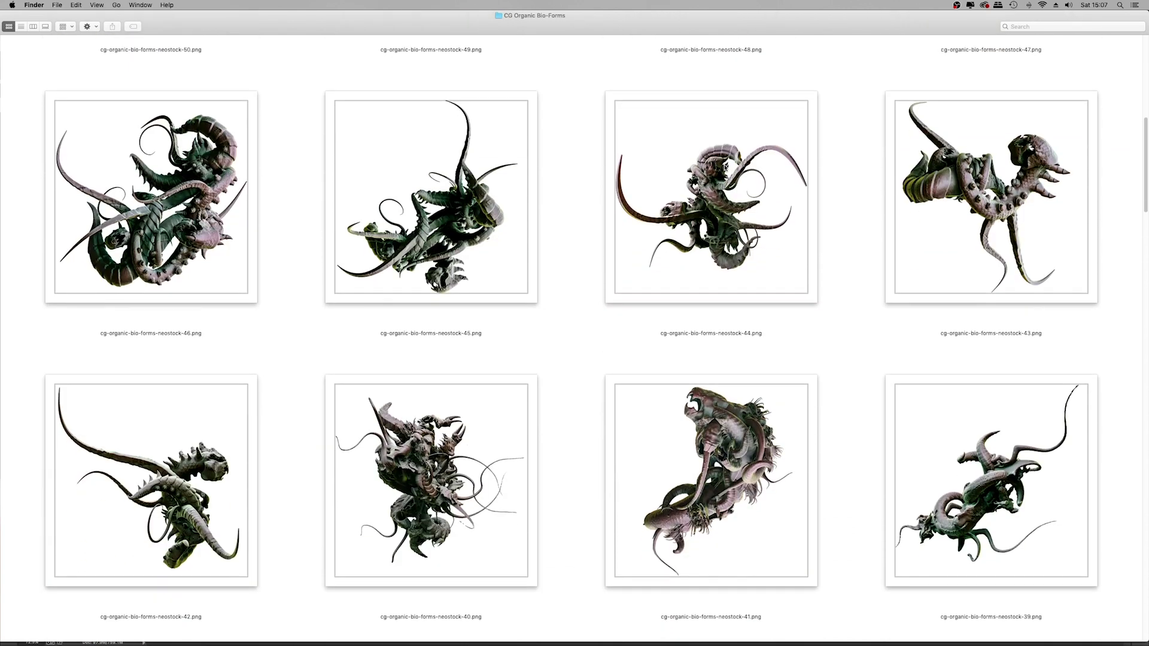
{"action": "scroll", "coordinate": [724, 167], "scroll_direction": "down", "scroll_amount": 1}
{"action": "left_click", "coordinate": [386, 205]}
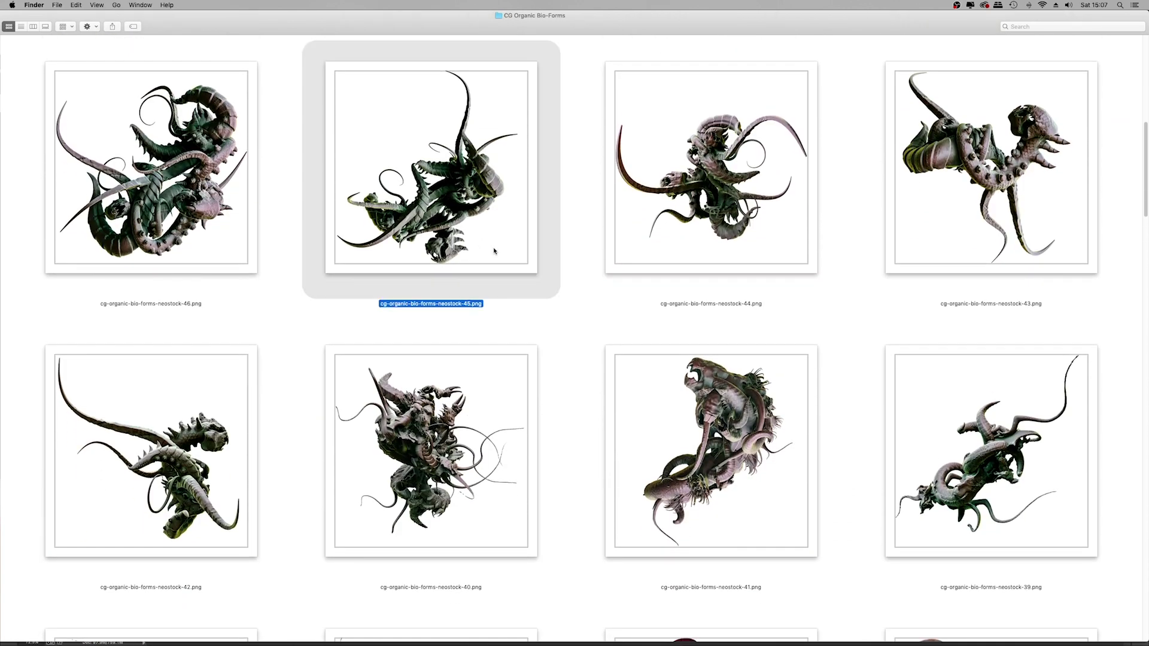
{"action": "scroll", "coordinate": [494, 251], "scroll_direction": "up", "scroll_amount": 1}
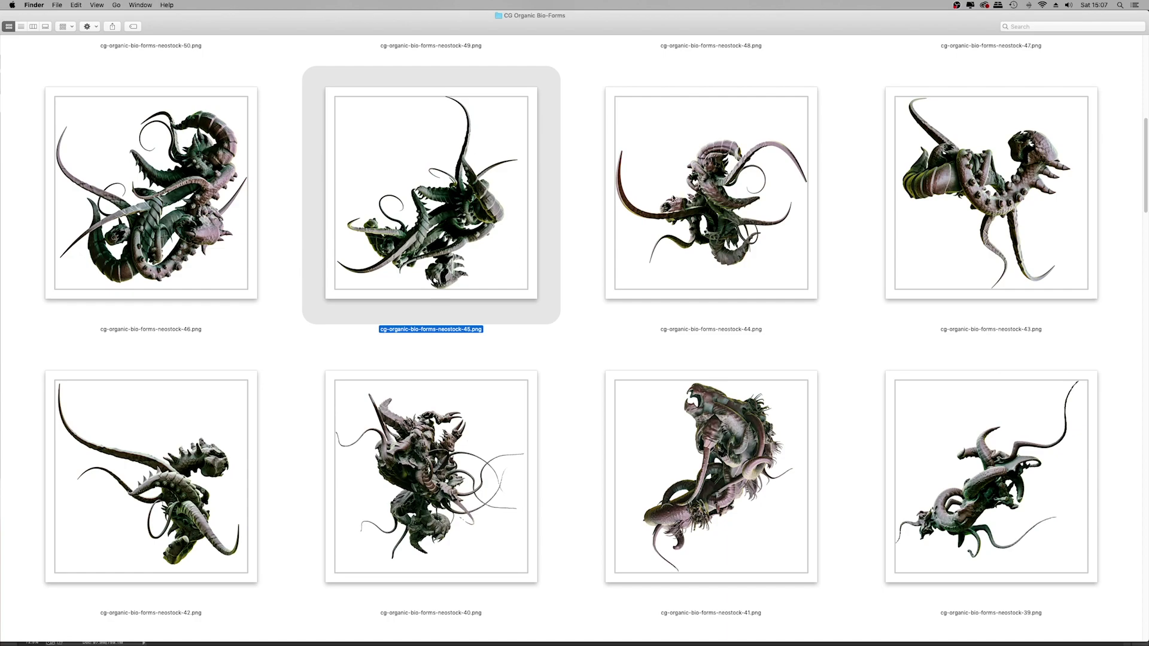
{"action": "left_click", "coordinate": [701, 189]}
{"action": "scroll", "coordinate": [796, 252], "scroll_direction": "up", "scroll_amount": 10}
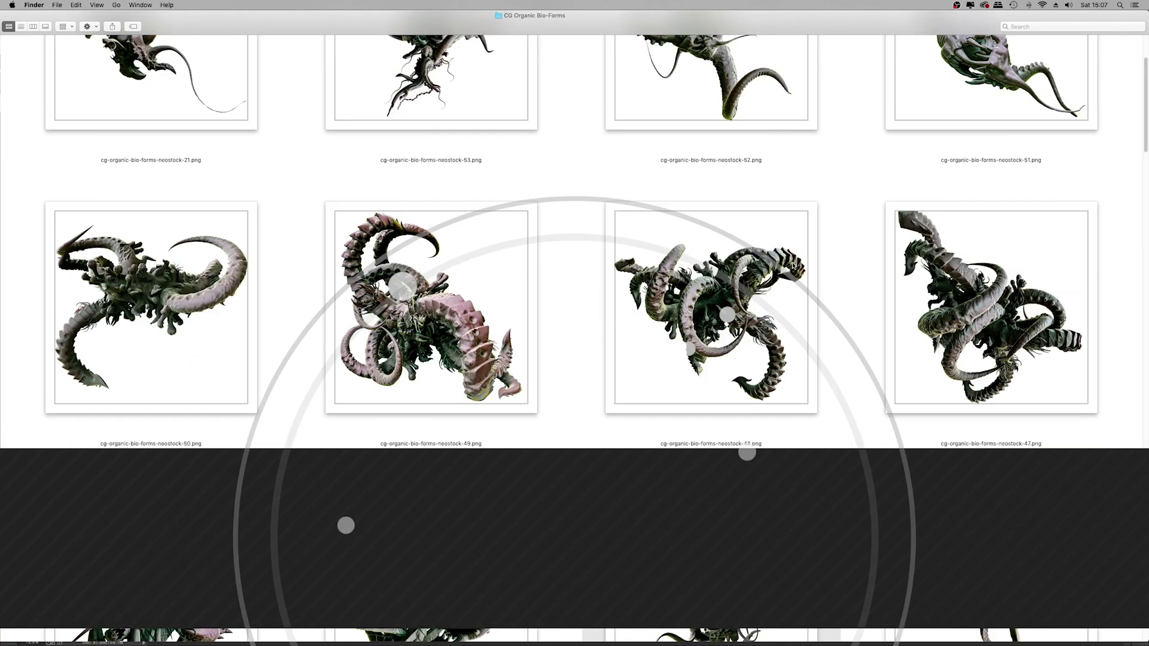
{"action": "scroll", "coordinate": [793, 267], "scroll_direction": "down", "scroll_amount": 20}
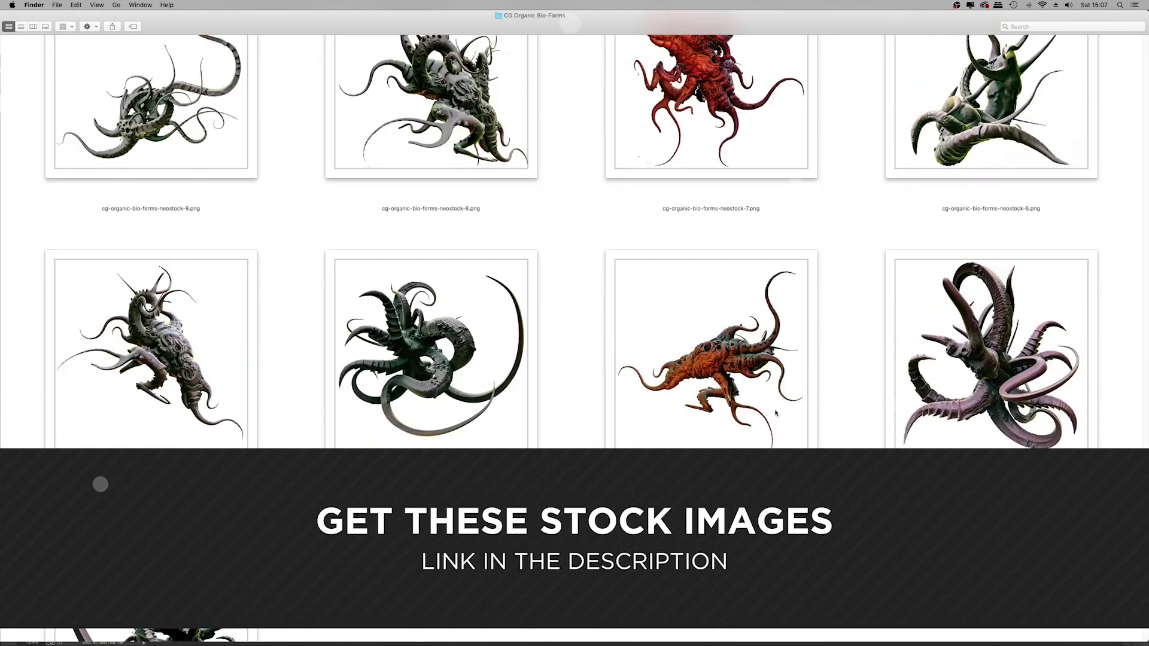
{"action": "left_click", "coordinate": [935, 230], "text": "super"}
{"action": "right_click", "coordinate": [934, 231]}
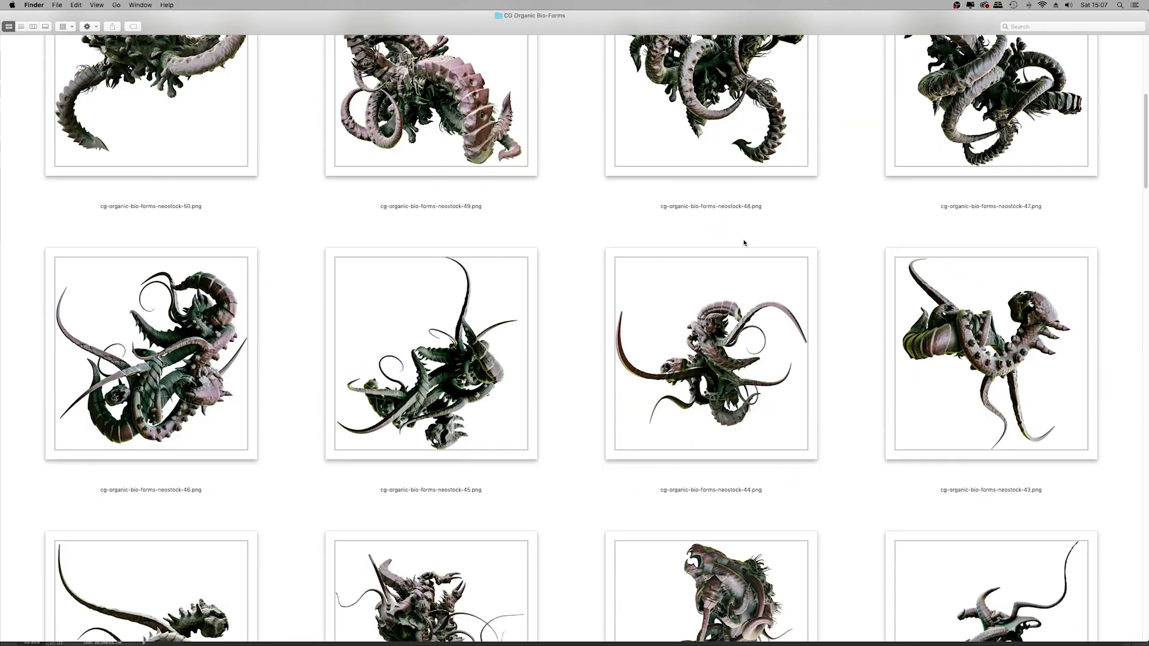
{"action": "right_click", "coordinate": [726, 289]}
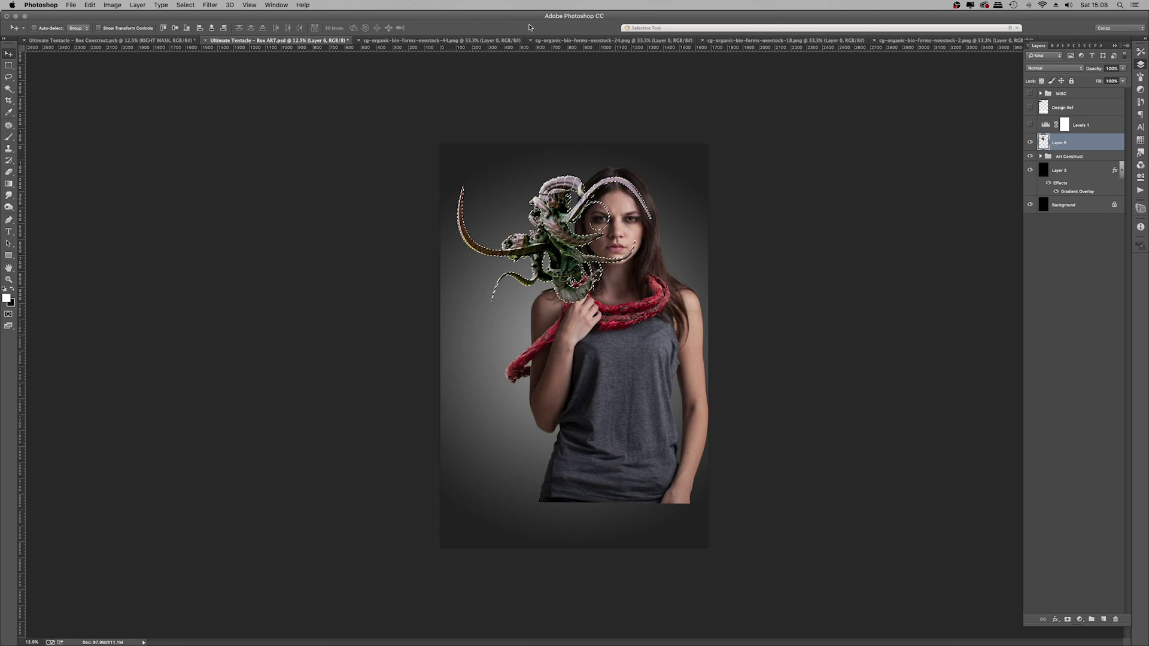
Step: Contract the selection on the pasted neostock-44 organic form by 3 pixels to trim its fringe, checking the edges up close
{"action": "left_click", "coordinate": [185, 5]}
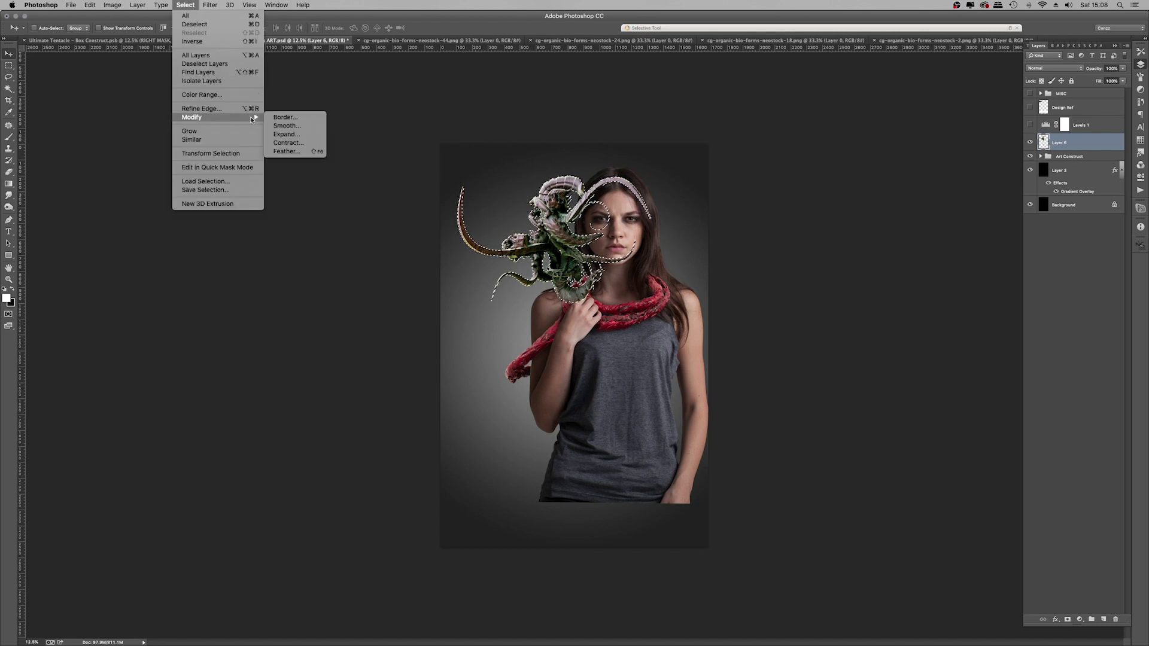
{"action": "left_click", "coordinate": [290, 143]}
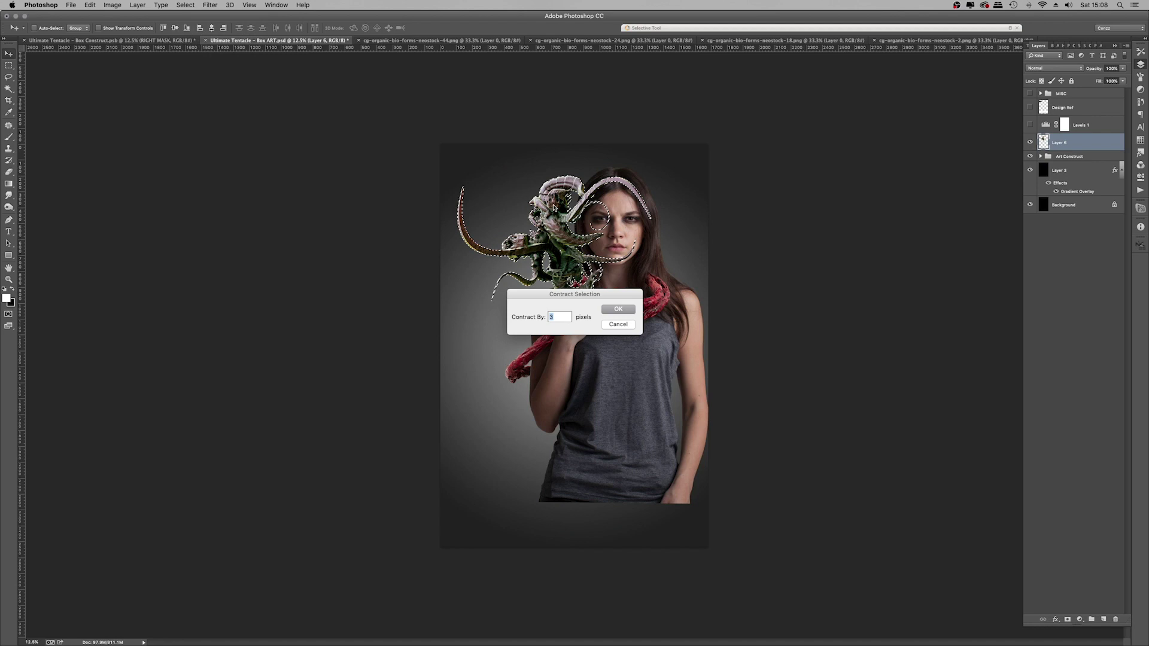
{"action": "left_click", "coordinate": [614, 310]}
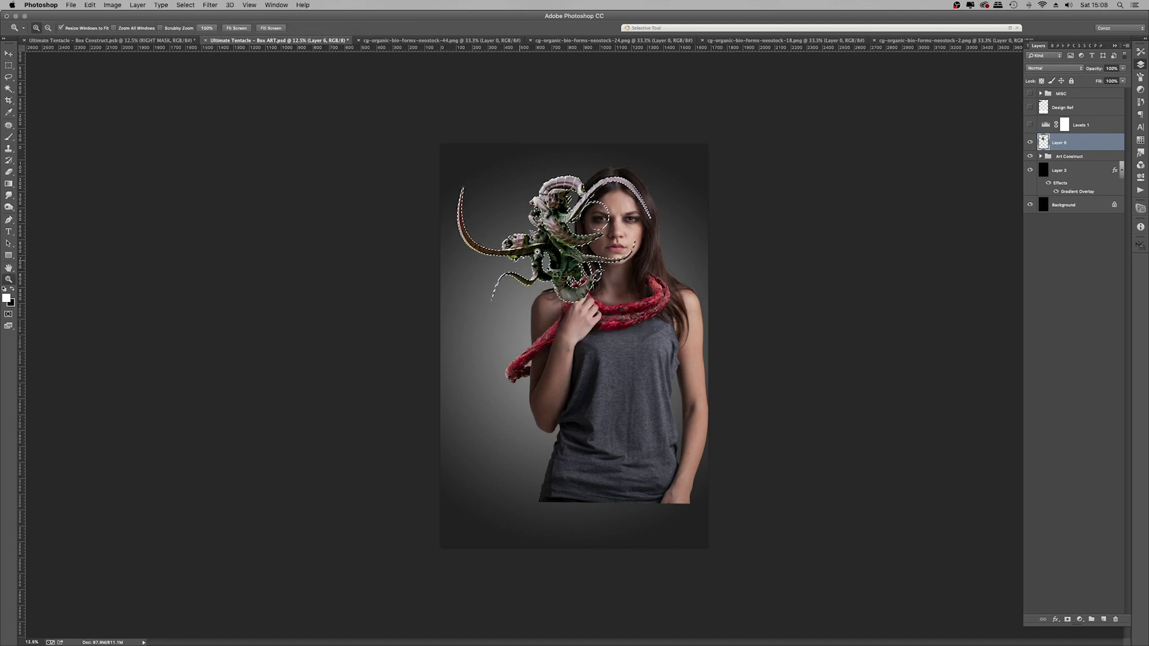
{"action": "left_click", "coordinate": [635, 279]}
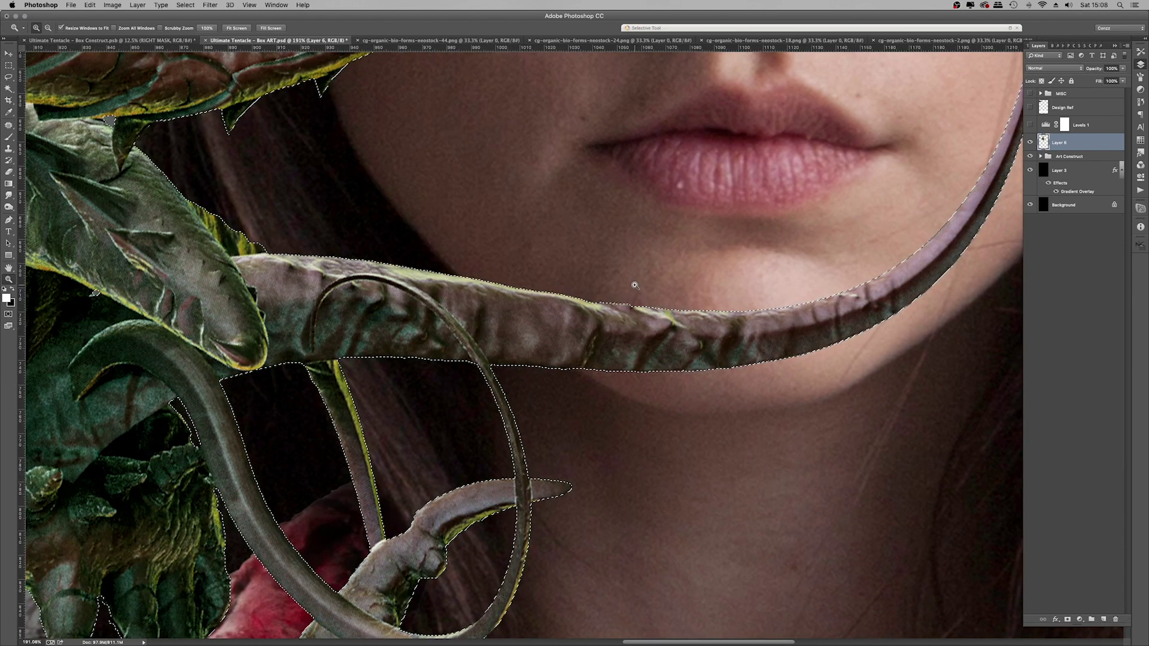
{"action": "key", "text": "super+0"}
{"action": "key", "text": "super+minus"}
{"action": "key", "text": "super+minus"}
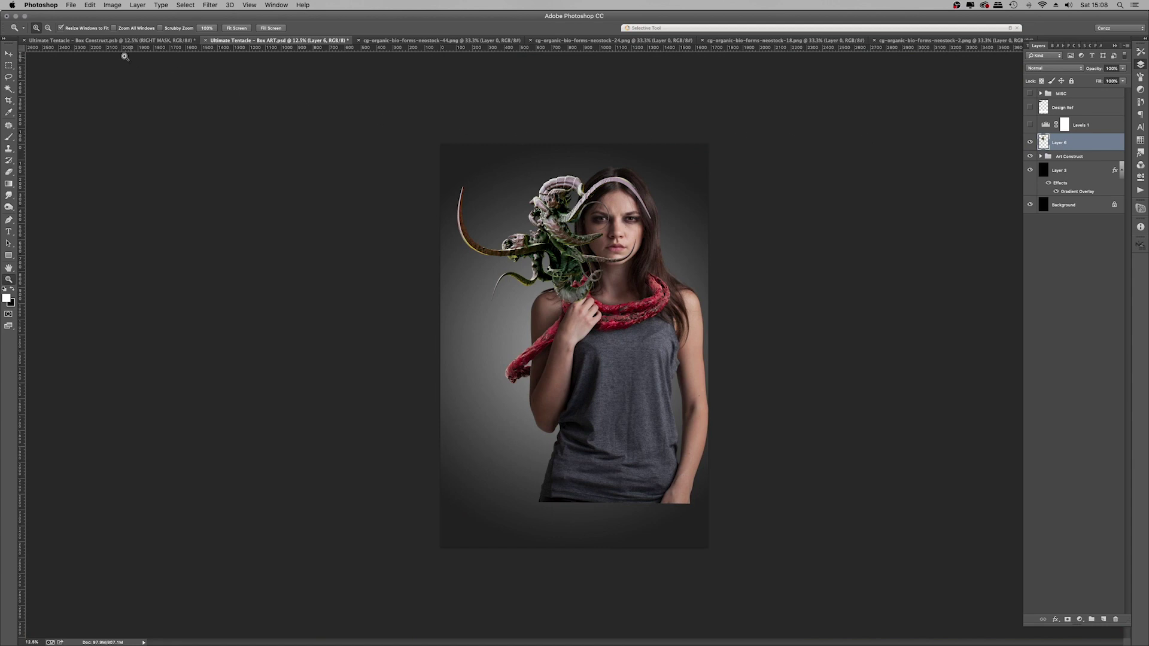
Step: Move the organic form on Layer 6 down over the woman's raised arm and hand
{"action": "mouse_move", "coordinate": [490, 257]}
{"action": "left_mouse_down"}
{"action": "mouse_move", "coordinate": [444, 257]}
{"action": "mouse_move", "coordinate": [449, 342]}
{"action": "mouse_move", "coordinate": [497, 261]}
{"action": "left_mouse_up"}
{"action": "key", "text": "super+t"}
{"action": "key", "text": "super+shift+h"}
{"action": "left_click_drag", "start_coordinate": [596, 240], "coordinate": [591, 354]}
{"action": "key", "text": "super+shift+h"}
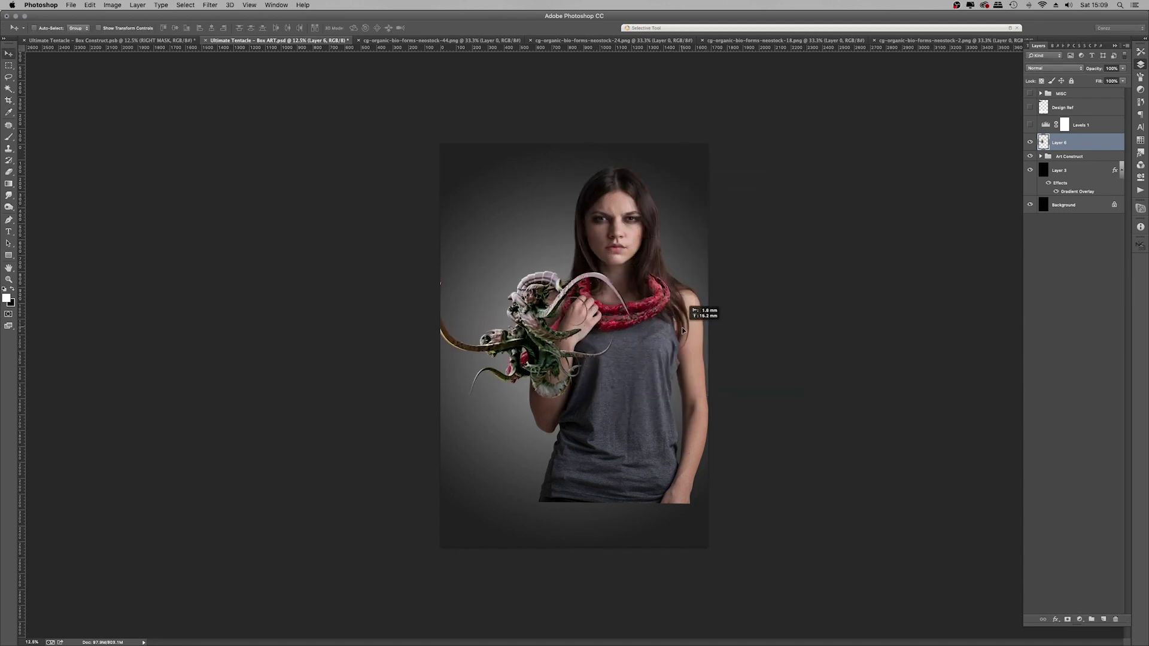
{"action": "left_click_drag", "start_coordinate": [682, 331], "coordinate": [684, 332]}
Step: Group Layer 6, add a mask to the group matching the Tentacle Wrap mask, and shift the form toward the poster's left edge
{"action": "left_click", "coordinate": [1041, 156]}
{"action": "key", "text": "super+g"}
{"action": "left_click", "coordinate": [1041, 140]}
{"action": "left_click", "coordinate": [1079, 198]}
{"action": "left_click", "coordinate": [1048, 198]}
{"action": "left_click", "coordinate": [1077, 141]}
{"action": "left_click", "coordinate": [1067, 620]}
{"action": "left_click", "coordinate": [1071, 161]}
{"action": "left_click_drag", "start_coordinate": [554, 308], "coordinate": [547, 304]}
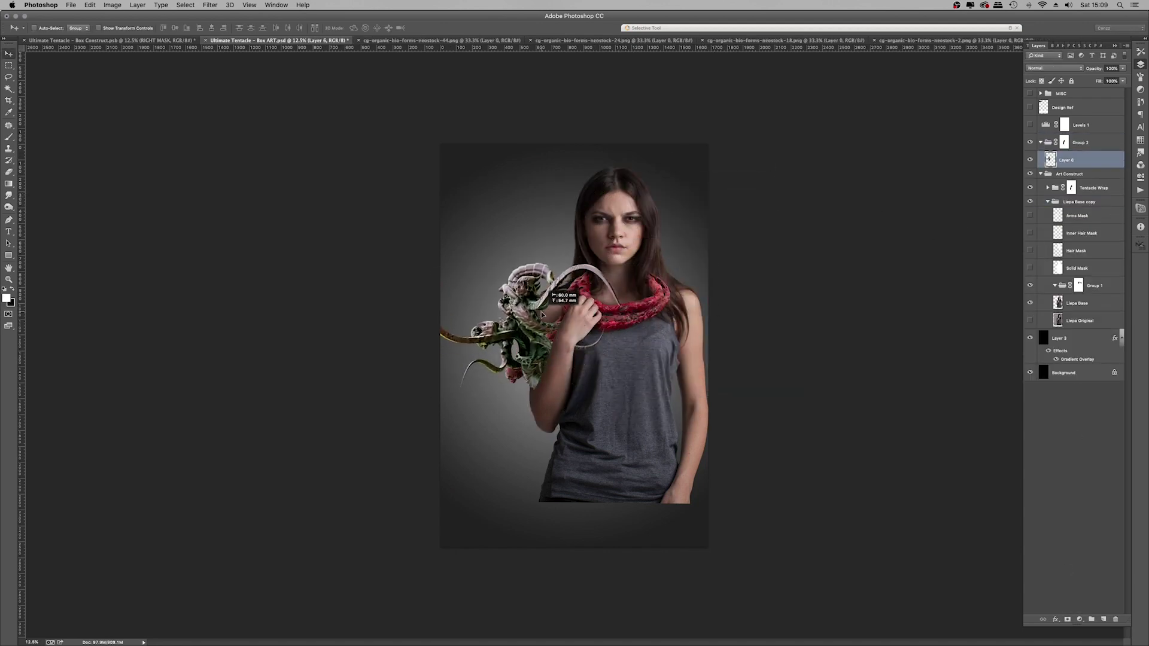
Step: Move the masked Group 2 into Art Construct beneath the Tentacle Wrap group, and select Layer 6 inside it
{"action": "left_click", "coordinate": [1041, 143]}
{"action": "left_click_drag", "start_coordinate": [1080, 142], "coordinate": [1080, 179]}
{"action": "left_click", "coordinate": [1048, 171]}
{"action": "left_click", "coordinate": [1073, 188]}
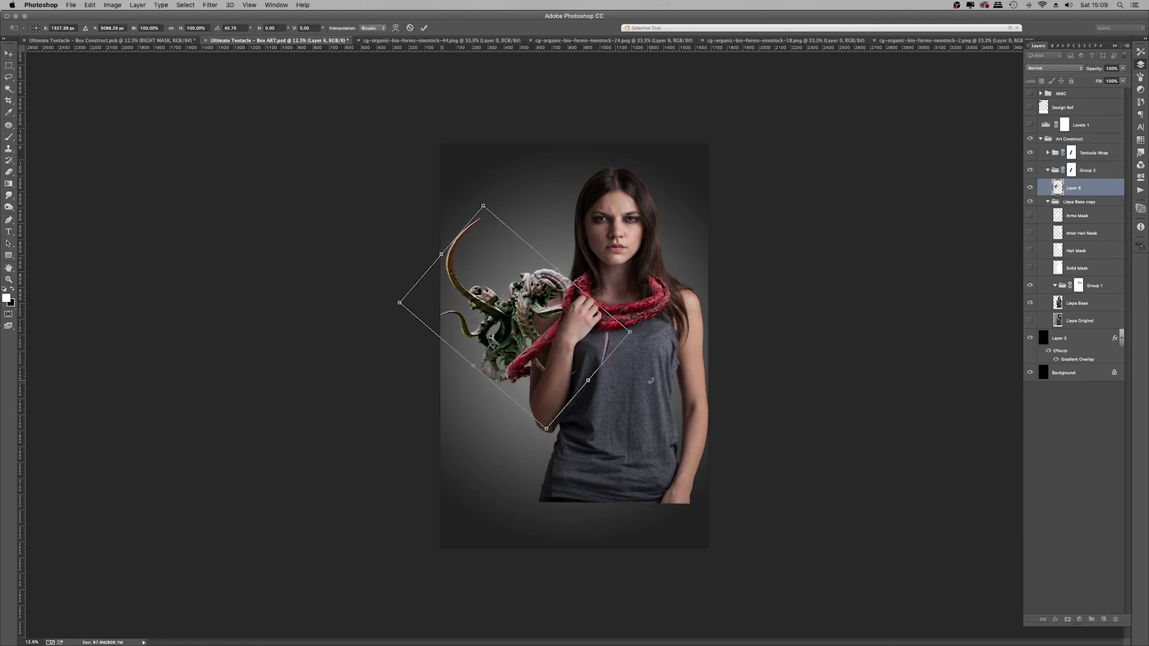
Step: Rotate the organic form so it fans out behind the red wrap beside the woman's raised arm
{"action": "left_click_drag", "start_coordinate": [651, 380], "coordinate": [588, 240]}
{"action": "key", "text": "Return"}
{"action": "left_click", "coordinate": [589, 330]}
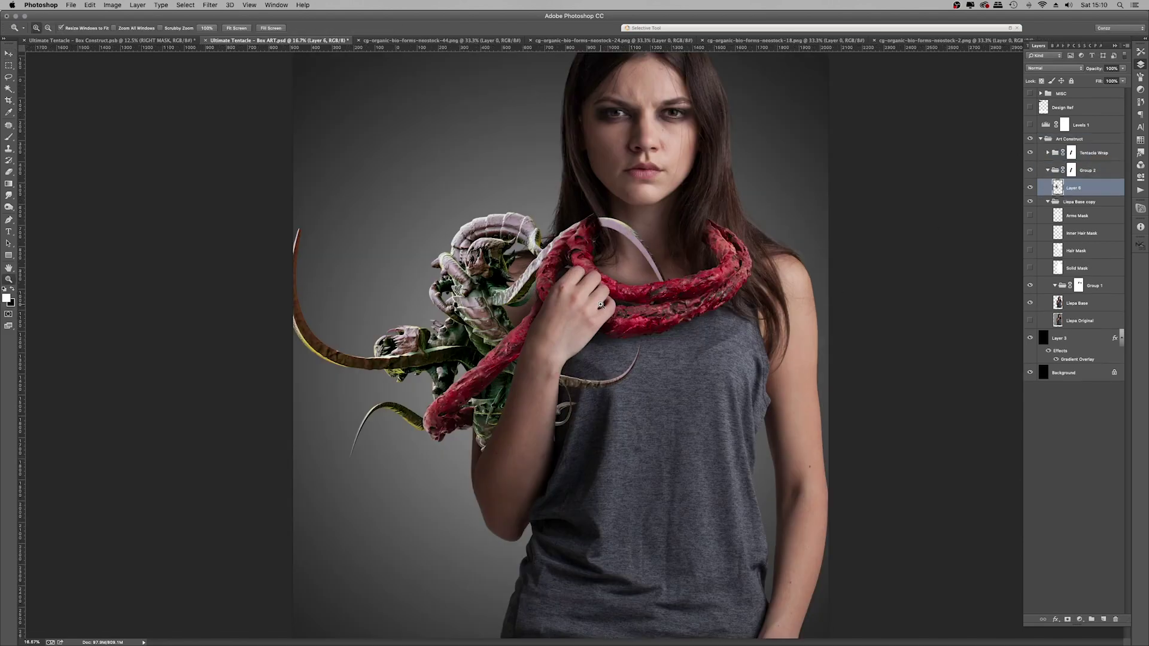
{"action": "left_click", "coordinate": [538, 287]}
{"action": "right_click", "coordinate": [530, 231]}
{"action": "left_click", "coordinate": [550, 237]}
{"action": "key", "text": "super+minus"}
{"action": "key", "text": "super+minus"}
Step: Move Layer 6 below the Art Construct group, then rotate and position its organic form behind the woman's shoulder on the left
{"action": "left_click_drag", "start_coordinate": [1073, 188], "coordinate": [1073, 330]}
{"action": "left_click", "coordinate": [1041, 139]}
{"action": "key", "text": "super+t"}
{"action": "left_click_drag", "start_coordinate": [664, 263], "coordinate": [679, 344]}
{"action": "left_click_drag", "start_coordinate": [592, 361], "coordinate": [591, 289]}
{"action": "left_click_drag", "start_coordinate": [532, 335], "coordinate": [526, 366]}
{"action": "key", "text": "Return"}
{"action": "left_click", "coordinate": [512, 242]}
{"action": "left_click", "coordinate": [512, 242]}
{"action": "left_click", "coordinate": [512, 243]}
{"action": "key", "text": "v"}
{"action": "left_click_drag", "start_coordinate": [454, 299], "coordinate": [444, 280]}
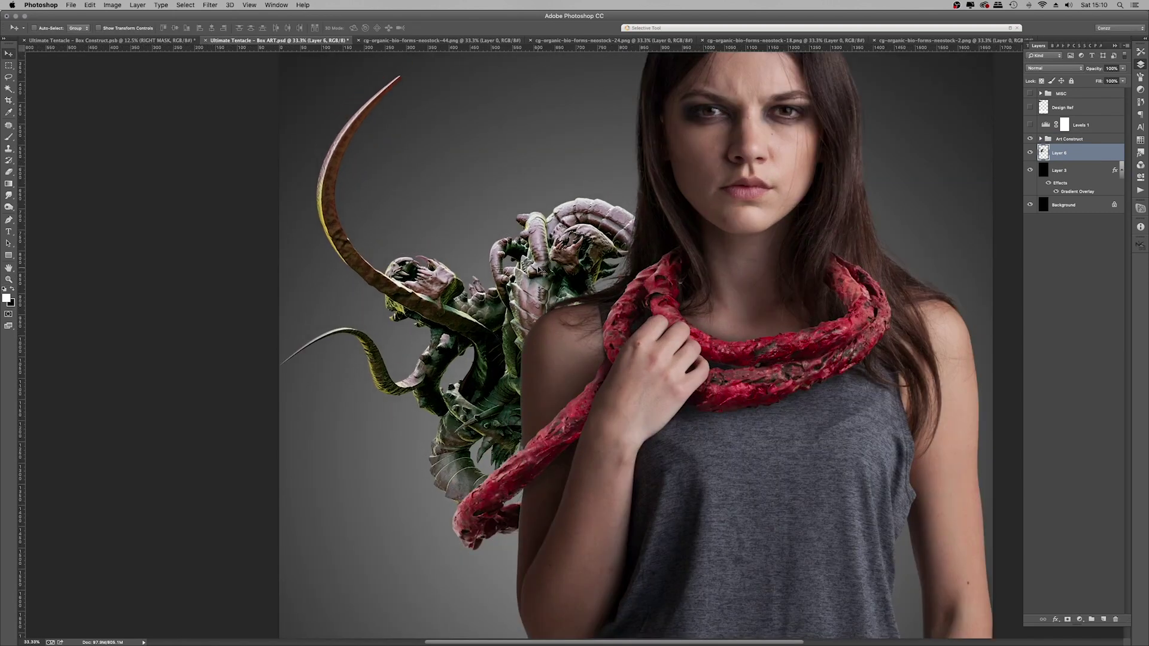
Step: Shift the organic form down beside the woman's hip and bring Layer 6 above the Art Construct group
{"action": "key", "text": "super+minus"}
{"action": "key", "text": "super+minus"}
{"action": "key", "text": "super+minus"}
{"action": "key", "text": "super+t"}
{"action": "left_click_drag", "start_coordinate": [602, 281], "coordinate": [550, 463]}
{"action": "key", "text": "Return"}
{"action": "left_click_drag", "start_coordinate": [1068, 153], "coordinate": [1068, 134]}
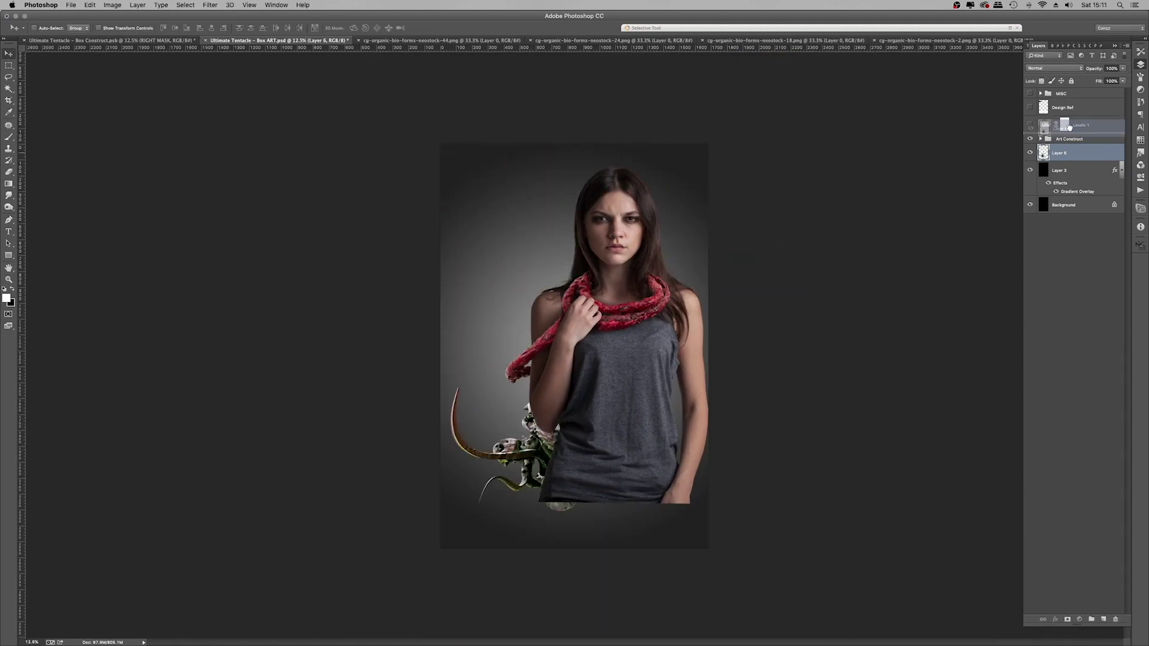
{"action": "left_click_drag", "start_coordinate": [542, 454], "coordinate": [633, 492]}
Step: Try enlarging and rotating the organic form in different positions across the lower half of the poster
{"action": "key", "text": "super+t"}
{"action": "left_click_drag", "start_coordinate": [539, 423], "coordinate": [366, 319]}
{"action": "right_click", "coordinate": [642, 432]}
{"action": "left_click", "coordinate": [663, 533]}
{"action": "left_click_drag", "start_coordinate": [671, 437], "coordinate": [529, 477]}
{"action": "left_click_drag", "start_coordinate": [342, 390], "coordinate": [429, 444]}
{"action": "left_click_drag", "start_coordinate": [660, 550], "coordinate": [720, 456]}
{"action": "left_click_drag", "start_coordinate": [802, 443], "coordinate": [471, 434]}
{"action": "left_click_drag", "start_coordinate": [700, 515], "coordinate": [514, 492]}
{"action": "right_click", "coordinate": [509, 442]}
{"action": "left_click", "coordinate": [529, 543]}
{"action": "left_click_drag", "start_coordinate": [476, 420], "coordinate": [572, 249]}
{"action": "key", "text": "Escape"}
{"action": "left_click_drag", "start_coordinate": [643, 468], "coordinate": [539, 245]}
Step: Bring the neostock-24 organic form into the Box ART poster beneath the Art Construct group, and hide Layer 6
{"action": "left_click", "coordinate": [441, 41]}
{"action": "left_click", "coordinate": [614, 41]}
{"action": "left_click", "coordinate": [1030, 160]}
{"action": "left_click_drag", "start_coordinate": [557, 245], "coordinate": [642, 281]}
{"action": "left_click_drag", "start_coordinate": [1063, 143], "coordinate": [1062, 180]}
Step: Scale the neostock-24 form to about 149% and position it behind the woman
{"action": "key", "text": "super+t"}
{"action": "left_click_drag", "start_coordinate": [715, 178], "coordinate": [812, 84]}
{"action": "left_click_drag", "start_coordinate": [739, 197], "coordinate": [721, 285]}
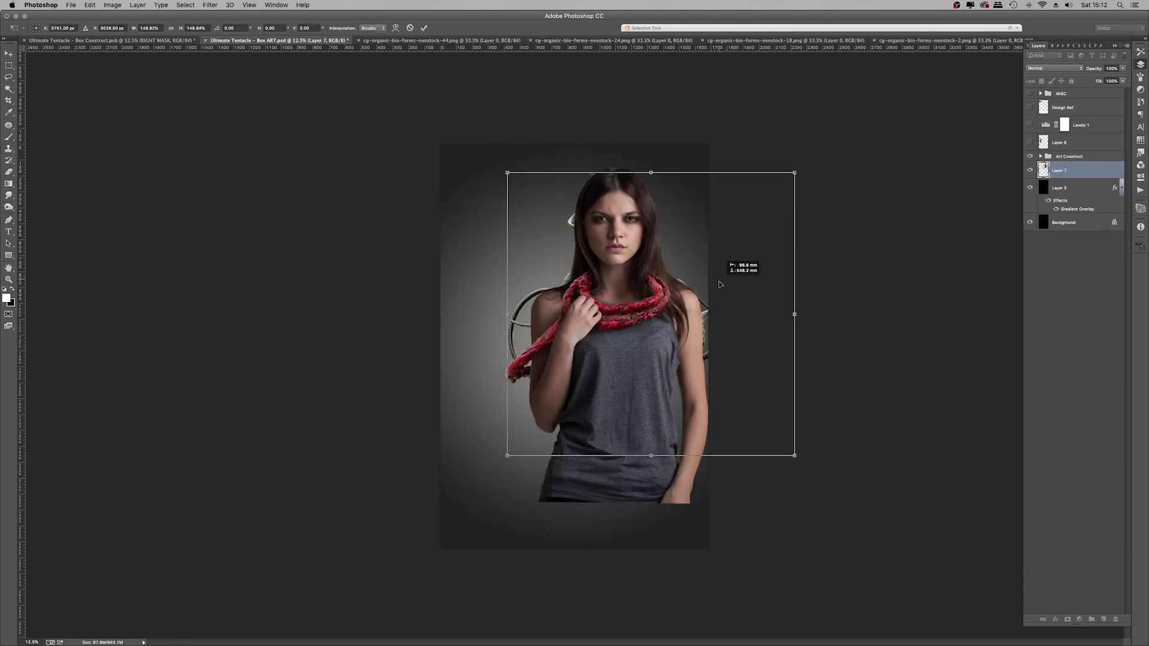
{"action": "left_click_drag", "start_coordinate": [635, 356], "coordinate": [531, 282]}
{"action": "key", "text": "Return"}
Step: Bring Layer 7 above Art Construct, scale it to about 215% and rotate it about 144° across the poster's lower right
{"action": "key", "text": "super+bracketright"}
{"action": "left_click_drag", "start_coordinate": [583, 204], "coordinate": [693, 329]}
{"action": "key", "text": "super+t"}
{"action": "key", "text": "super+minus"}
{"action": "key", "text": "super+minus"}
{"action": "key", "text": "super+minus"}
{"action": "left_click_drag", "start_coordinate": [598, 428], "coordinate": [504, 583]}
{"action": "left_click_drag", "start_coordinate": [504, 583], "coordinate": [605, 264]}
{"action": "left_click_drag", "start_coordinate": [615, 453], "coordinate": [663, 417]}
{"action": "left_click_drag", "start_coordinate": [774, 509], "coordinate": [804, 349]}
{"action": "left_click_drag", "start_coordinate": [652, 382], "coordinate": [621, 378]}
{"action": "left_click_drag", "start_coordinate": [800, 481], "coordinate": [796, 488]}
{"action": "left_click_drag", "start_coordinate": [659, 440], "coordinate": [656, 460]}
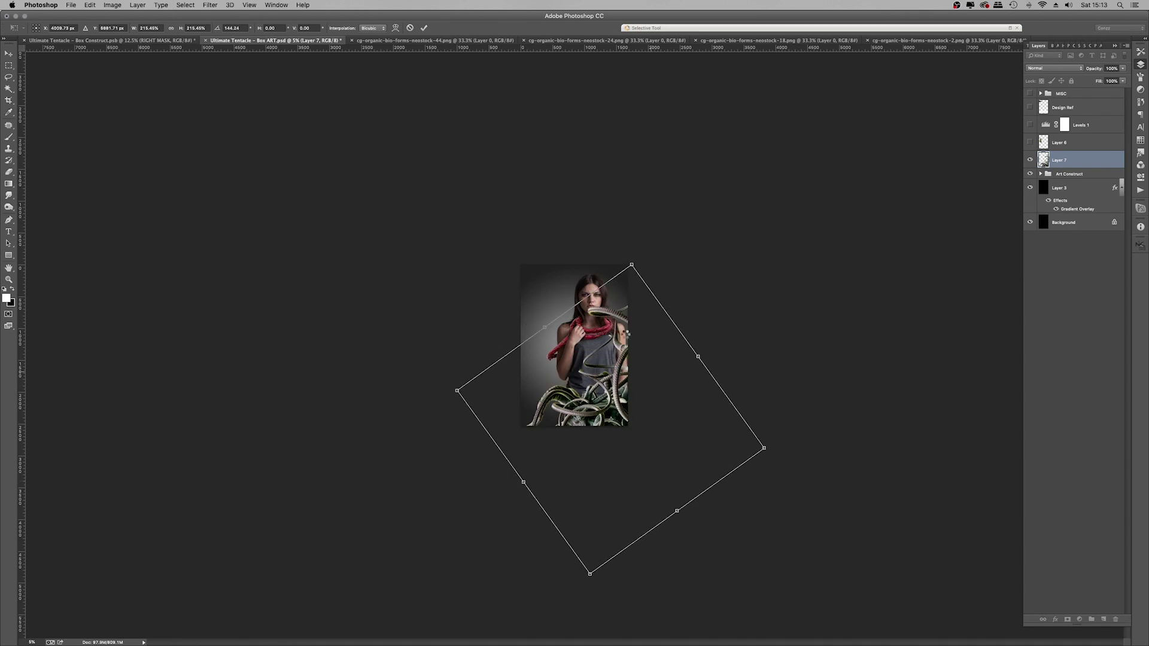
{"action": "key", "text": "Return"}
Step: Move the enlarged form to the poster's left side, and nudge Art Construct slightly down and left with Design Ref shown
{"action": "key", "text": "super+plus"}
{"action": "key", "text": "super+plus"}
{"action": "key", "text": "super+plus"}
{"action": "left_click_drag", "start_coordinate": [533, 395], "coordinate": [326, 272]}
{"action": "left_click", "coordinate": [1030, 107]}
{"action": "left_click", "coordinate": [1064, 175]}
{"action": "key", "text": "super+t"}
{"action": "left_click_drag", "start_coordinate": [689, 317], "coordinate": [685, 324]}
{"action": "key", "text": "Return"}
Step: Move Layer 7's organic form upward, flip it horizontally, and reposition it across the poster
{"action": "left_click", "coordinate": [1060, 160]}
{"action": "left_click_drag", "start_coordinate": [511, 309], "coordinate": [494, 248]}
{"action": "key", "text": "super+t"}
{"action": "right_click", "coordinate": [520, 289]}
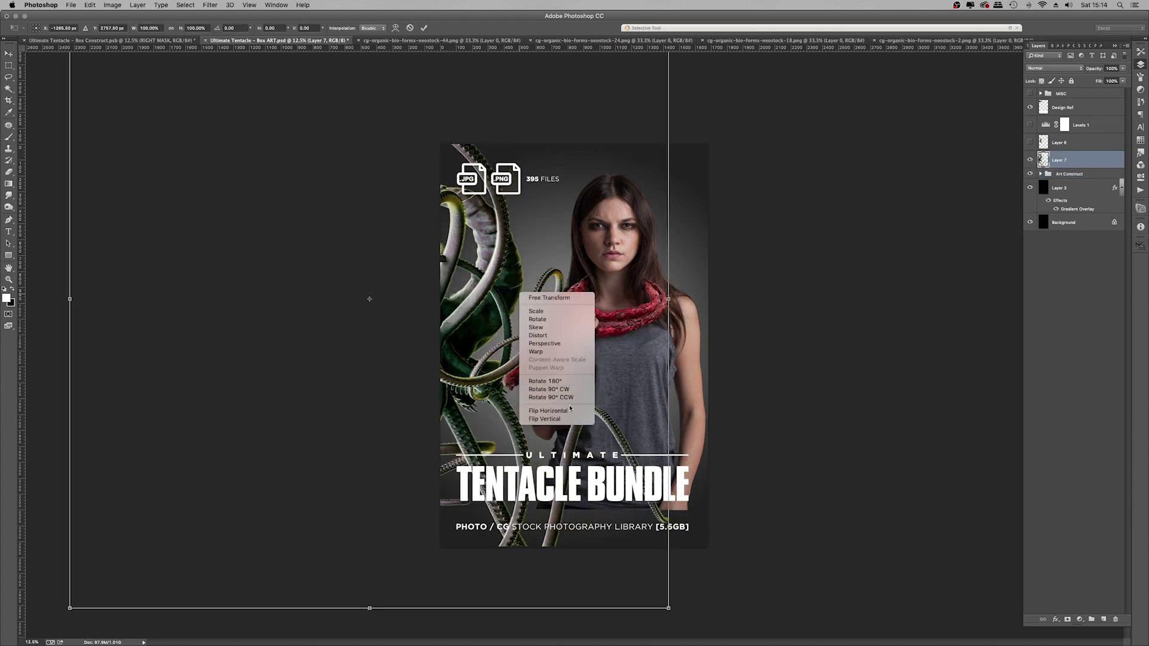
{"action": "left_click", "coordinate": [565, 409]}
{"action": "left_click_drag", "start_coordinate": [471, 351], "coordinate": [611, 389]}
{"action": "key", "text": "Return"}
Step: Place Layer 7 beneath Art Construct with its tentacles on the right behind the woman, and set its blend mode to Overlay
{"action": "left_click_drag", "start_coordinate": [1070, 161], "coordinate": [1070, 180]}
{"action": "left_click_drag", "start_coordinate": [527, 323], "coordinate": [755, 265]}
{"action": "left_click", "coordinate": [1053, 68]}
{"action": "left_click", "coordinate": [1040, 155]}
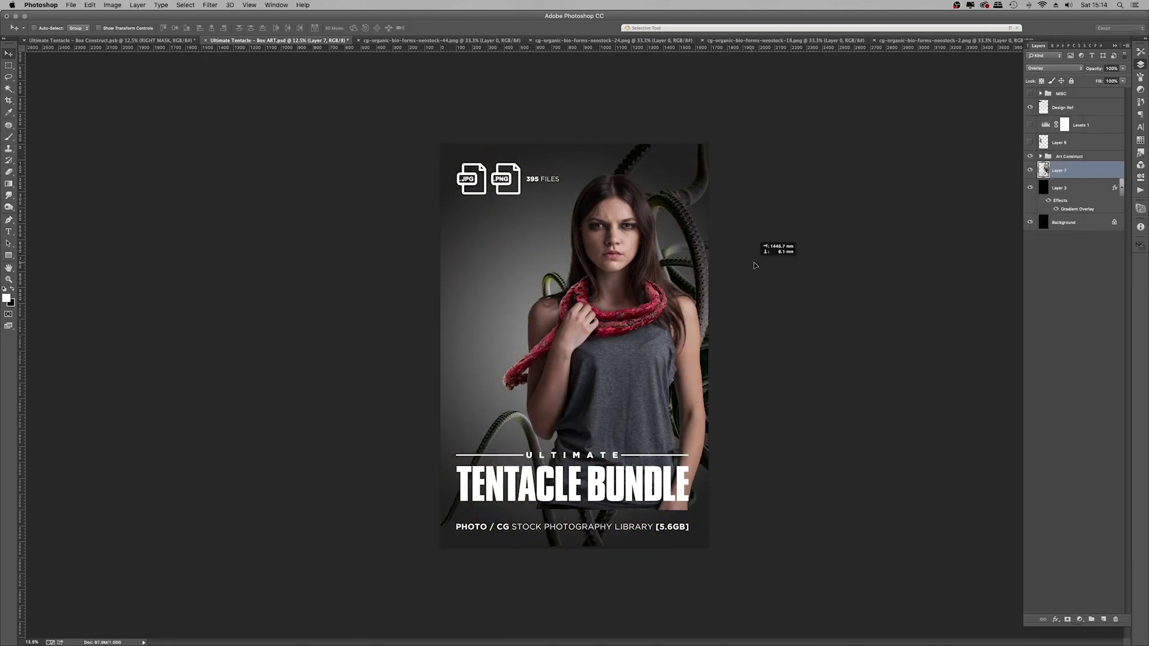
Step: Desaturate Layer 7 and shift its tentacles further left and down behind the woman
{"action": "key", "text": "super+shift+u"}
{"action": "left_click_drag", "start_coordinate": [688, 258], "coordinate": [618, 251]}
{"action": "left_click_drag", "start_coordinate": [704, 277], "coordinate": [673, 317]}
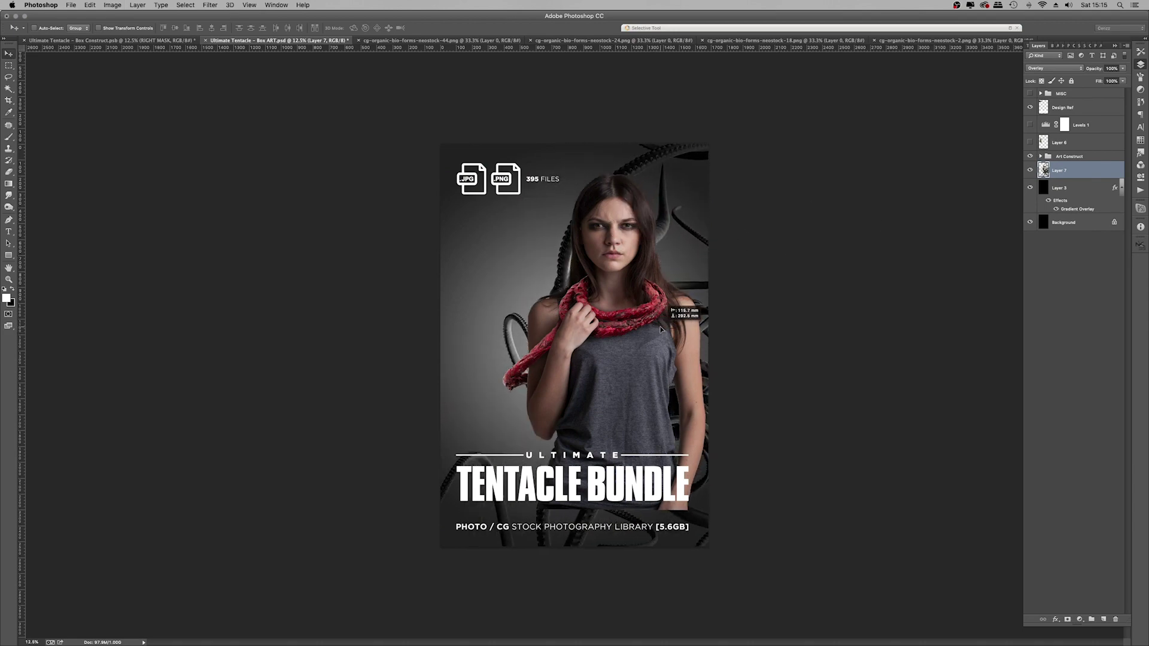
Step: Bring the neostock-18 organic form into the poster beneath Art Construct, load its outline as a selection, and invert the selection
{"action": "left_click", "coordinate": [613, 41]}
{"action": "left_click", "coordinate": [785, 41]}
{"action": "left_click_drag", "start_coordinate": [563, 335], "coordinate": [527, 287]}
{"action": "left_click", "coordinate": [1043, 170], "text": "super"}
{"action": "left_click", "coordinate": [185, 5]}
{"action": "left_click", "coordinate": [193, 41]}
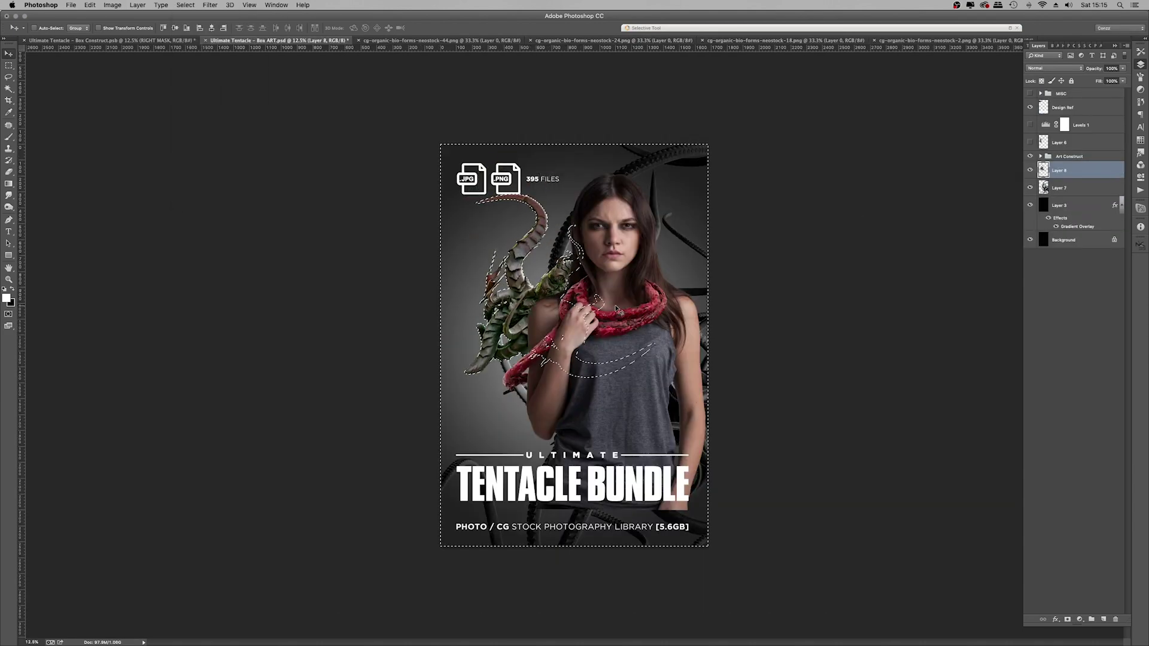
Step: Hide Group 2, move Layer 8 inside Art Construct beneath Tentacle Wrap, and place its form at the poster's lower right
{"action": "left_click_drag", "start_coordinate": [1074, 175], "coordinate": [1074, 151]}
{"action": "left_click_drag", "start_coordinate": [712, 229], "coordinate": [725, 288]}
{"action": "left_click", "coordinate": [1040, 174]}
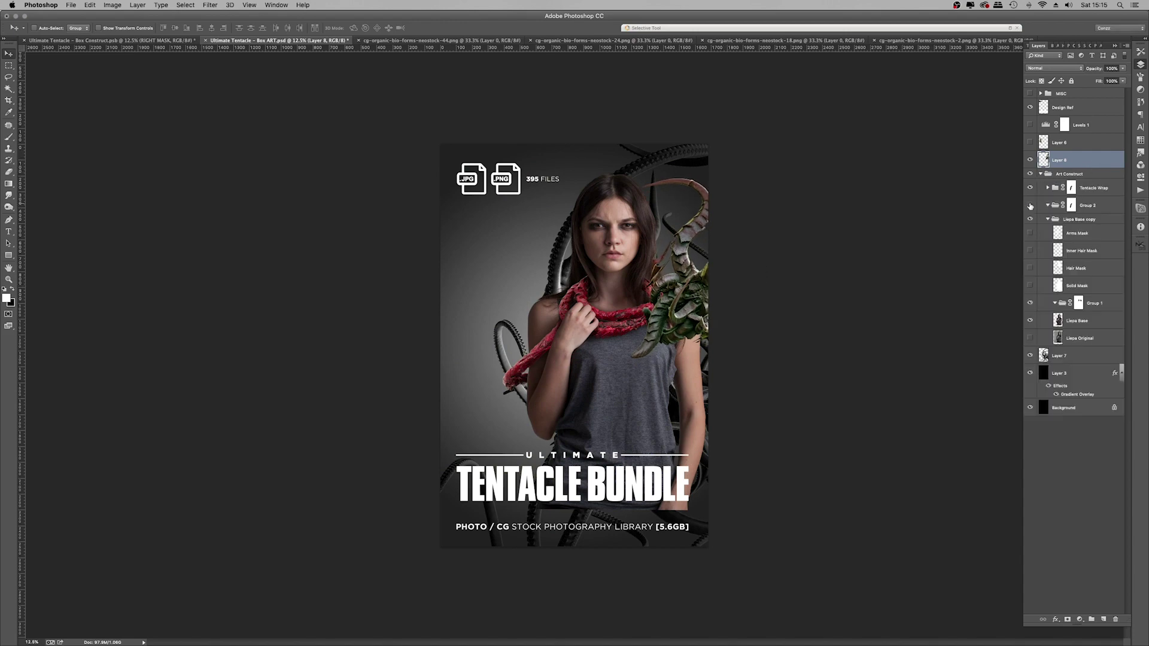
{"action": "left_click", "coordinate": [1030, 205]}
{"action": "left_click_drag", "start_coordinate": [1071, 159], "coordinate": [1072, 196]}
{"action": "left_click_drag", "start_coordinate": [737, 291], "coordinate": [739, 408]}
Step: Enlarge and rotate Layer 8's form so it rises from the lower right, its tail curling over the shoulder to the red wrap
{"action": "key", "text": "super+t"}
{"action": "left_click_drag", "start_coordinate": [843, 293], "coordinate": [856, 323]}
{"action": "left_click_drag", "start_coordinate": [599, 464], "coordinate": [448, 556], "text": "shift"}
{"action": "left_click_drag", "start_coordinate": [688, 413], "coordinate": [673, 448]}
{"action": "mouse_move", "coordinate": [786, 267]}
{"action": "left_mouse_down"}
{"action": "mouse_move", "coordinate": [799, 272]}
{"action": "mouse_move", "coordinate": [778, 262]}
{"action": "left_mouse_up"}
{"action": "mouse_move", "coordinate": [706, 333]}
{"action": "left_mouse_down"}
{"action": "mouse_move", "coordinate": [701, 314]}
{"action": "mouse_move", "coordinate": [695, 330]}
{"action": "left_mouse_up"}
{"action": "left_click_drag", "start_coordinate": [926, 400], "coordinate": [869, 435], "text": "shift"}
{"action": "left_click_drag", "start_coordinate": [718, 419], "coordinate": [763, 392]}
{"action": "left_click_drag", "start_coordinate": [987, 550], "coordinate": [1011, 555]}
{"action": "key", "text": "Return"}
Step: Hide Design Ref and examine up close where the organic form overlaps the woman's torso and arm
{"action": "left_click", "coordinate": [1030, 107]}
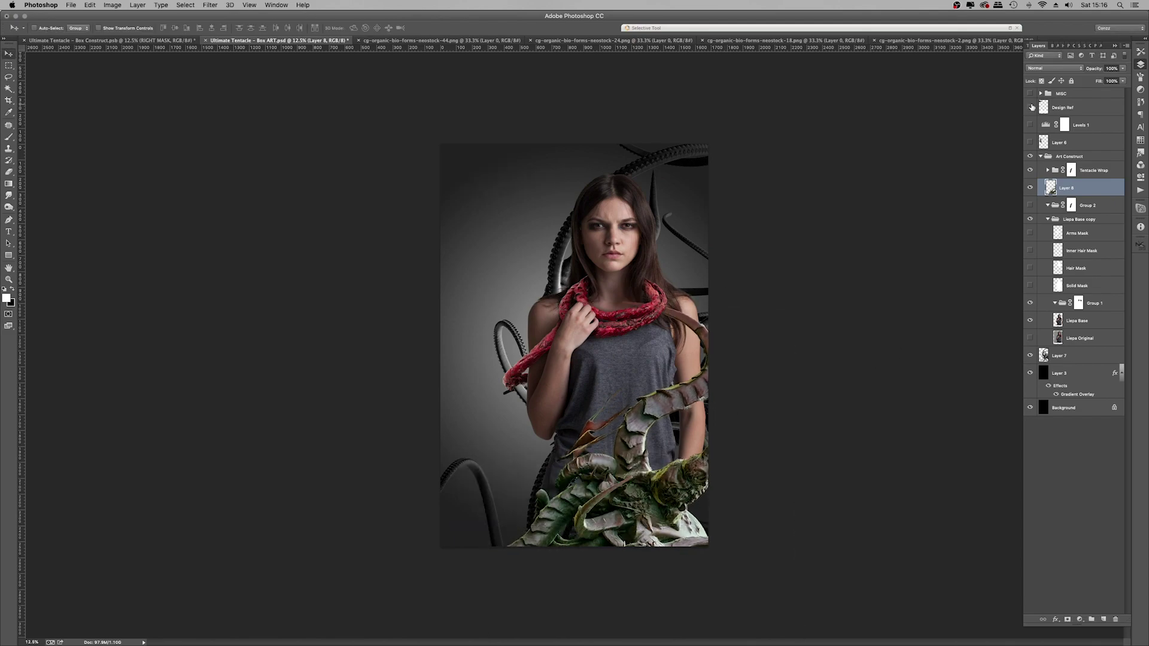
{"action": "left_click", "coordinate": [647, 407]}
{"action": "left_click", "coordinate": [693, 386]}
{"action": "left_click", "coordinate": [770, 408]}
{"action": "right_click", "coordinate": [675, 223]}
{"action": "left_click", "coordinate": [694, 229]}
{"action": "left_click", "coordinate": [712, 422]}
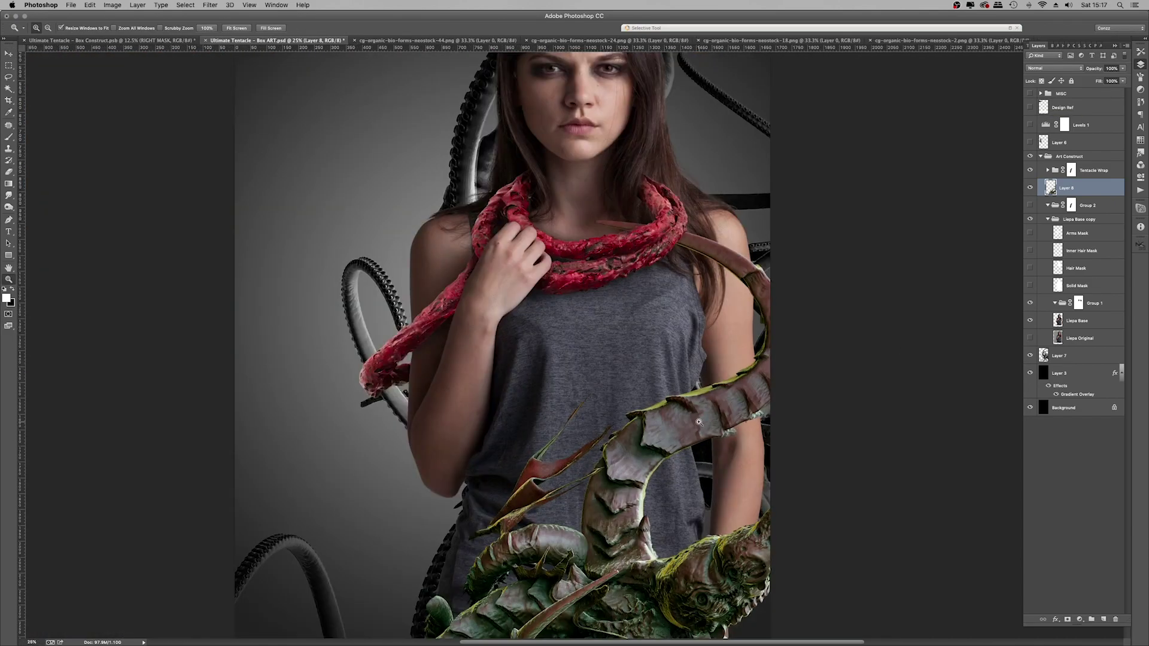
Step: Put Layer 8 in its own group and load the woman's outline as a selection
{"action": "left_click", "coordinate": [617, 335]}
{"action": "key", "text": "super+minus"}
{"action": "key", "text": "super+minus"}
{"action": "key", "text": "super+minus"}
{"action": "key", "text": "super+g"}
{"action": "left_click", "coordinate": [1057, 334], "text": "super"}
{"action": "left_click", "coordinate": [820, 392]}
{"action": "left_click", "coordinate": [820, 395]}
{"action": "left_click", "coordinate": [820, 395]}
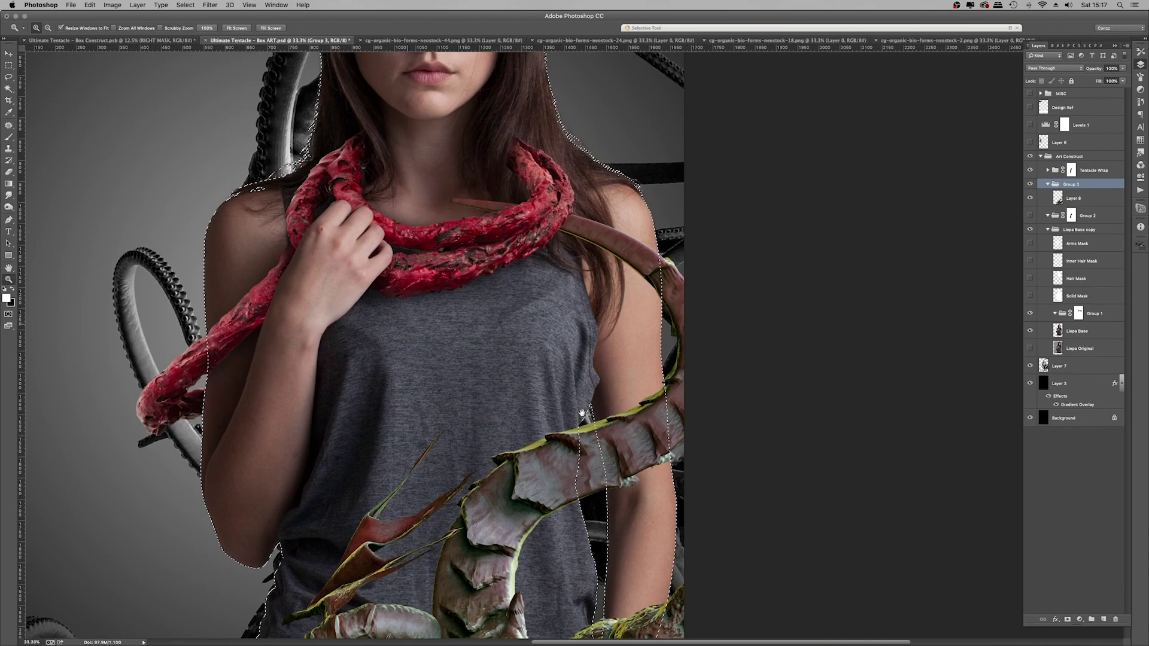
Step: Add a mask to Layer 8's group and paint it black with a hard brush to hide the form over the woman's arm
{"action": "key", "text": "b"}
{"action": "key", "text": "x"}
{"action": "key", "text": "super+shift+m"}
{"action": "right_click", "coordinate": [627, 420]}
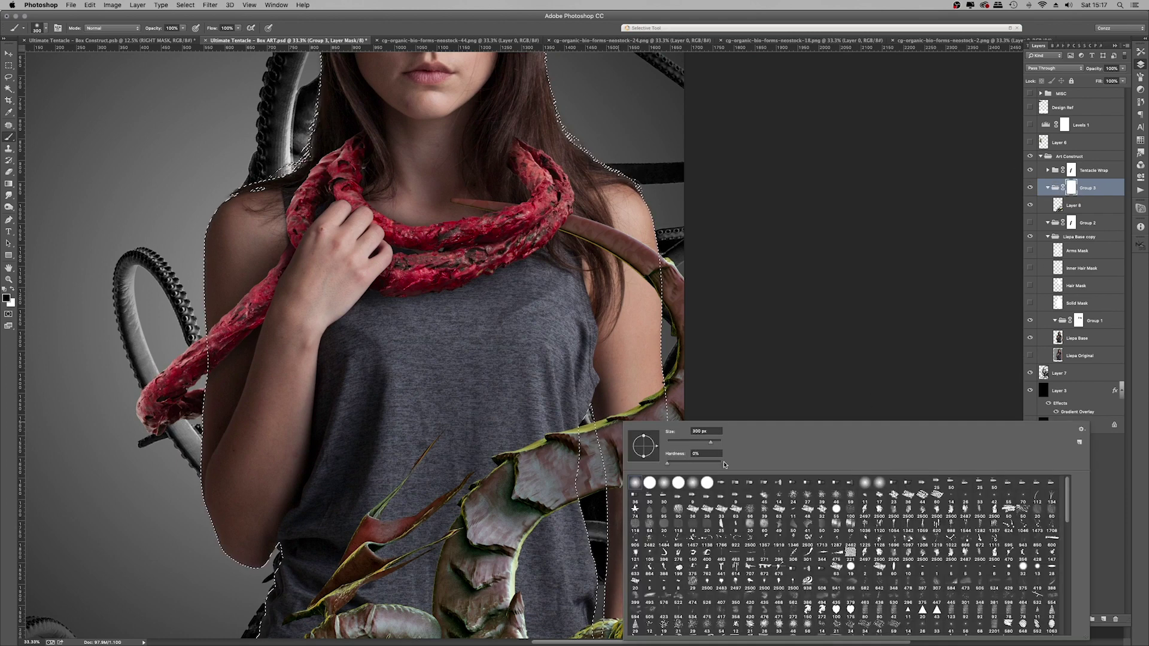
{"action": "double_click", "coordinate": [651, 483]}
{"action": "left_click_drag", "start_coordinate": [656, 413], "coordinate": [643, 533]}
{"action": "key", "text": "super+minus"}
{"action": "key", "text": "super+minus"}
{"action": "key", "text": "super+minus"}
{"action": "key", "text": "super+minus"}
{"action": "key", "text": "super+plus"}
Step: Add a black-to-white Gradient Map above Layer 8, limited to the organic form's outline
{"action": "left_click", "coordinate": [1092, 372]}
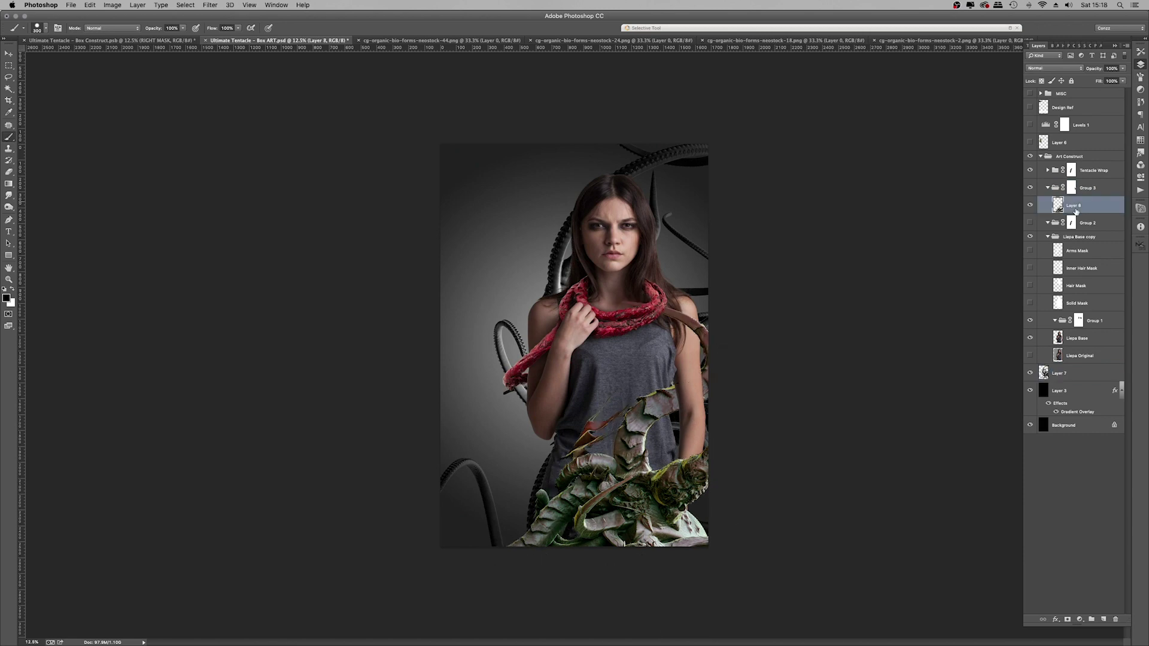
{"action": "left_click", "coordinate": [1080, 620]}
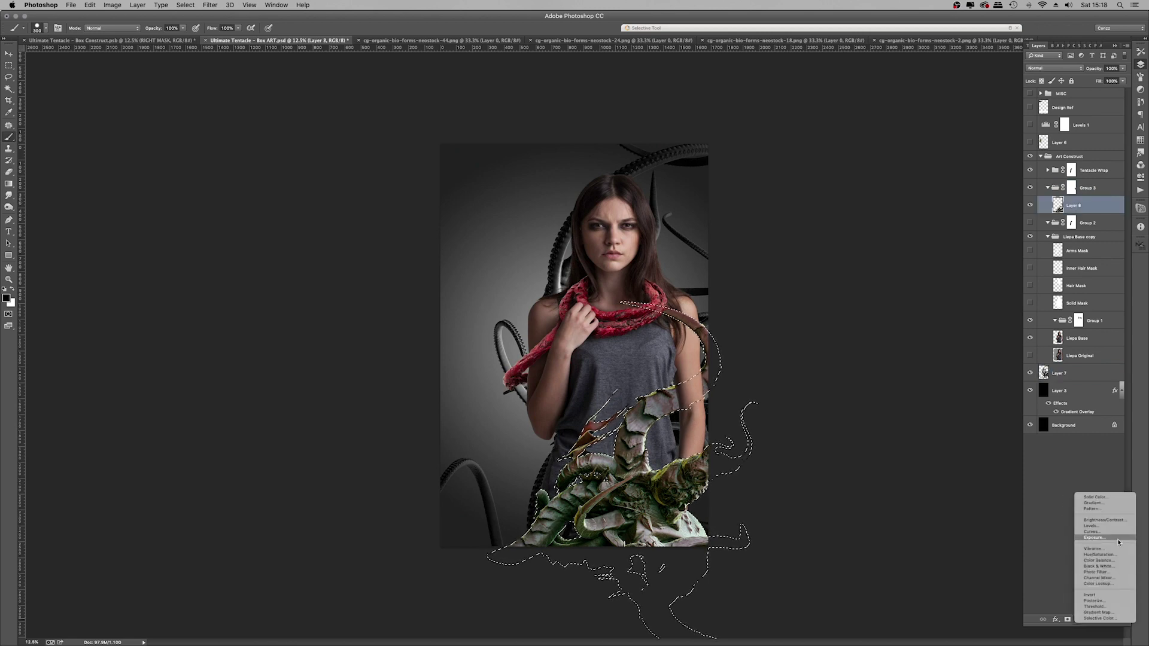
{"action": "left_click", "coordinate": [1106, 614]}
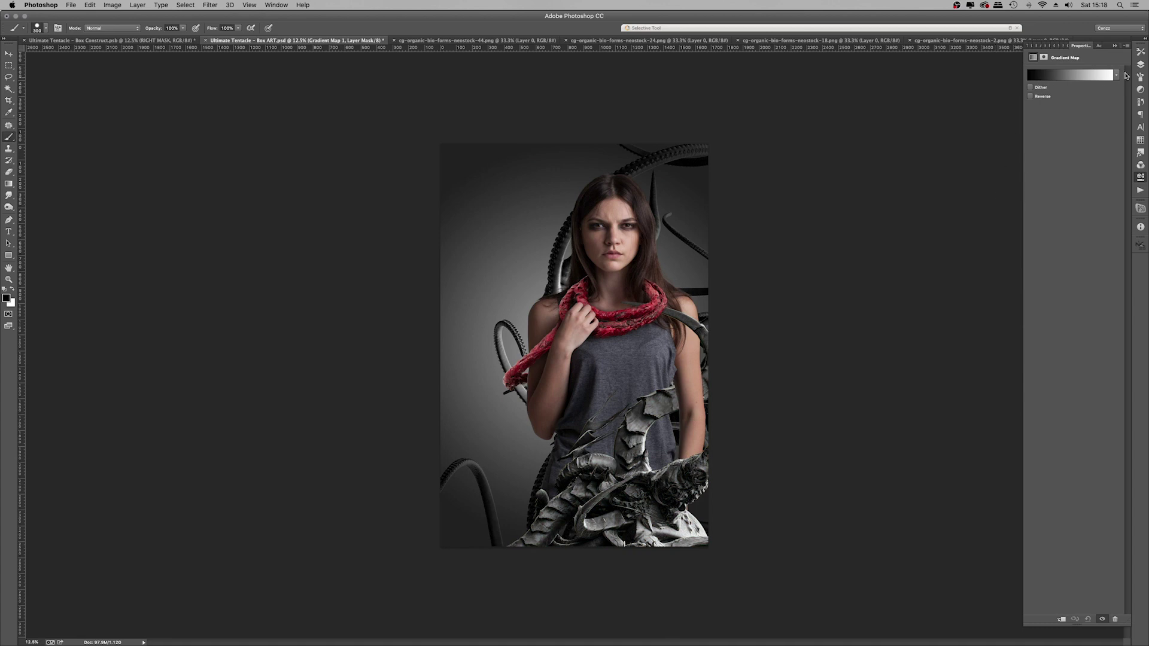
{"action": "left_click", "coordinate": [1141, 63]}
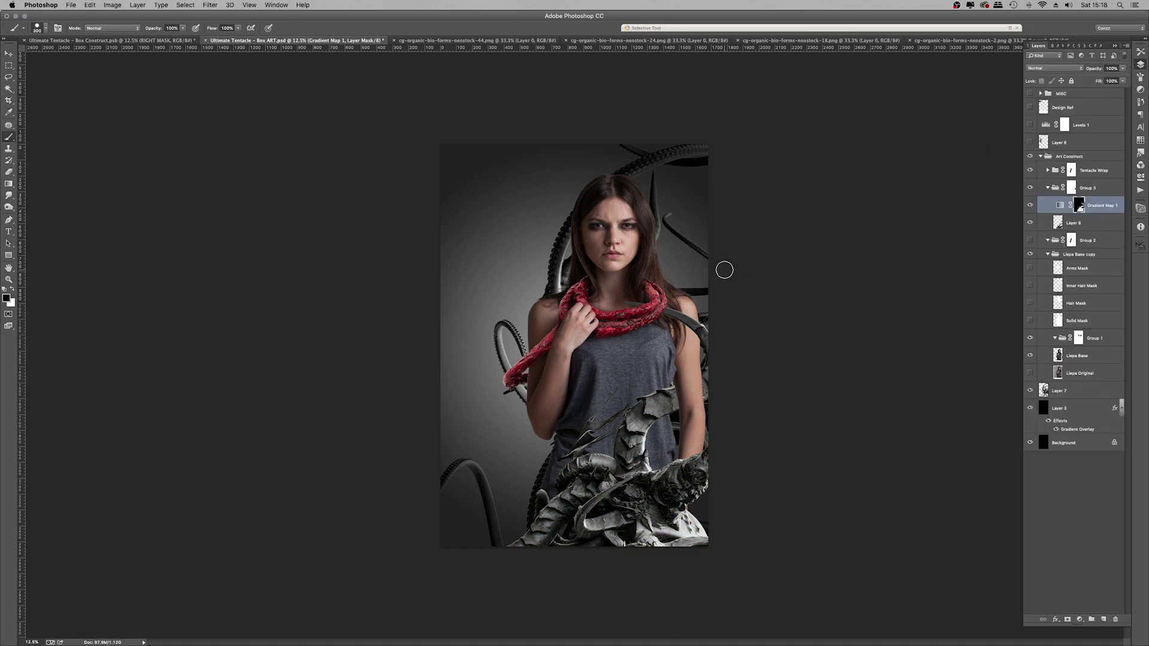
Step: Add a black-to-white Gradient Map above the Neck Wrap layer, limited to the neck wrap's outline
{"action": "left_click", "coordinate": [1100, 170]}
{"action": "left_click", "coordinate": [1048, 170]}
{"action": "left_click", "coordinate": [1098, 238]}
{"action": "left_click", "coordinate": [1080, 620]}
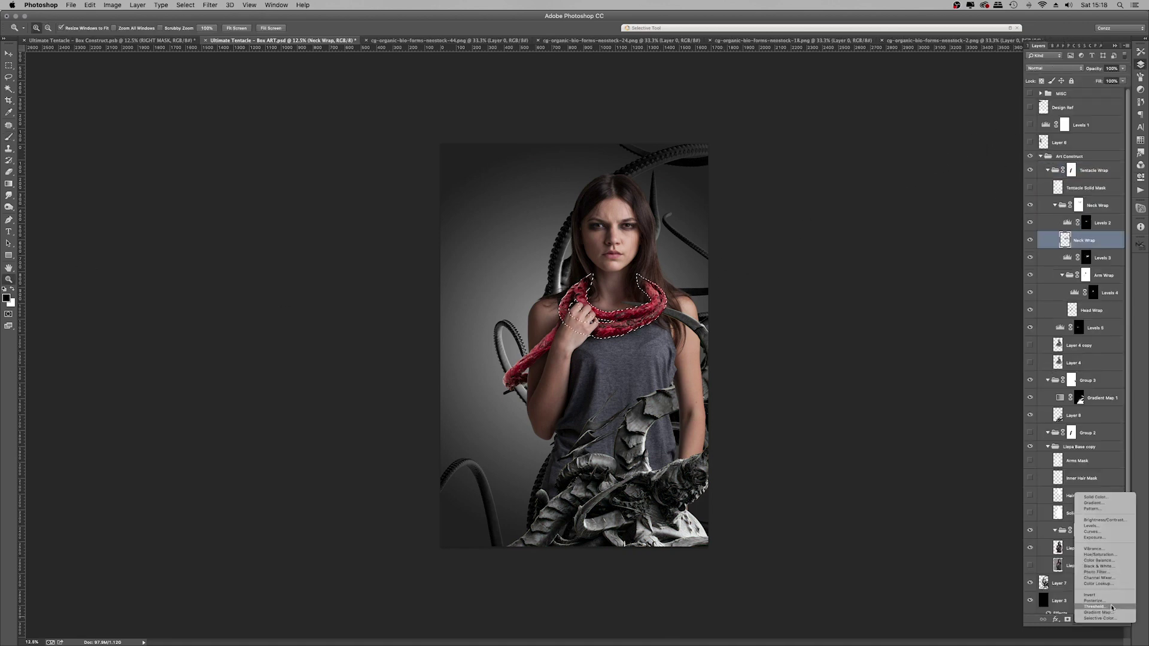
{"action": "left_click", "coordinate": [1107, 608]}
{"action": "left_click", "coordinate": [596, 302]}
{"action": "right_click", "coordinate": [645, 200]}
{"action": "left_click", "coordinate": [668, 252]}
{"action": "left_click", "coordinate": [1141, 64]}
Step: Rename the Head Wrap layer as Arm Wrap and add a Gradient Map limited to its outline
{"action": "left_click", "coordinate": [1094, 328]}
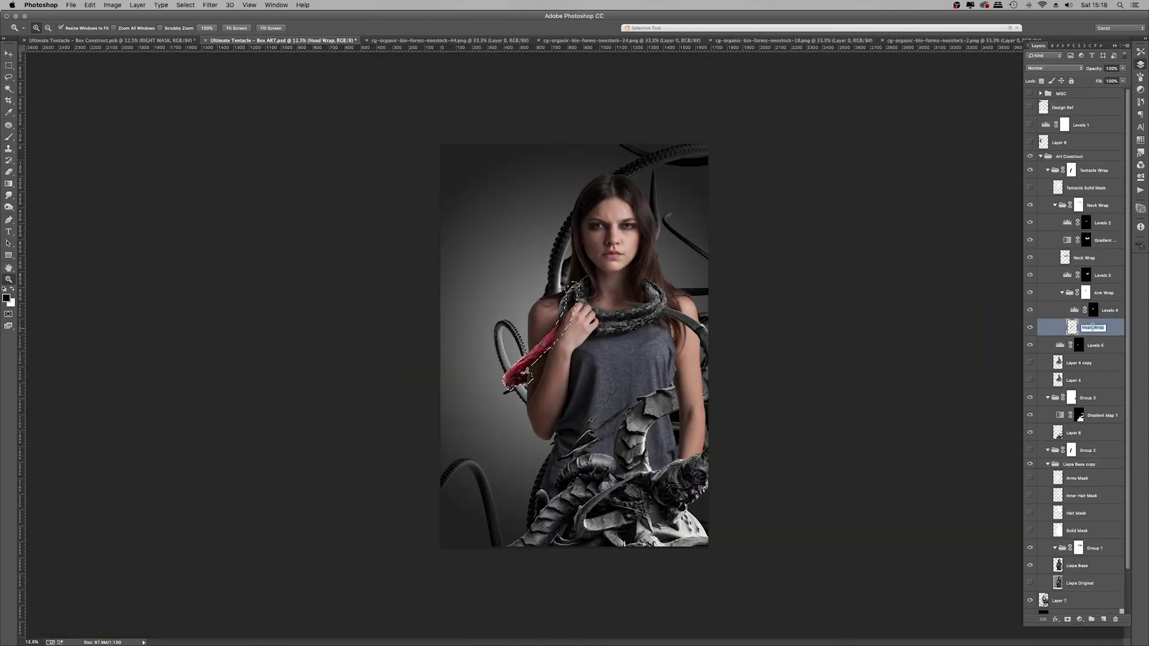
{"action": "left_click", "coordinate": [1073, 328], "text": "super"}
{"action": "left_click", "coordinate": [1080, 620]}
{"action": "left_click", "coordinate": [1106, 610]}
{"action": "left_click", "coordinate": [1140, 64]}
{"action": "left_click", "coordinate": [586, 268]}
{"action": "left_click", "coordinate": [556, 322]}
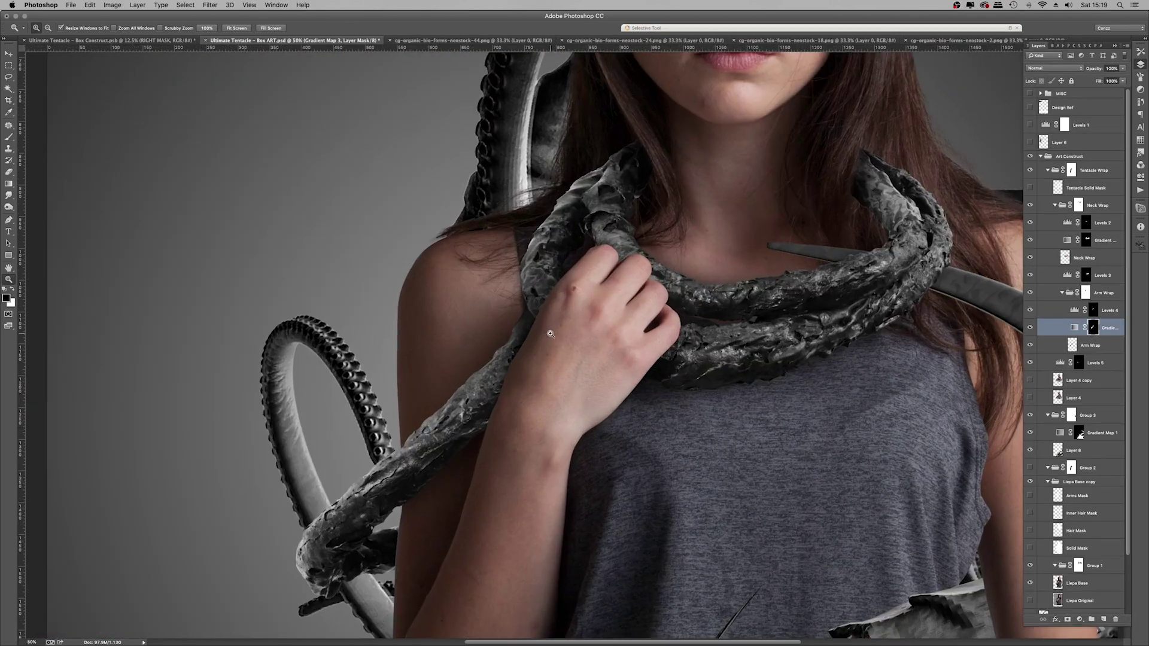
Step: Collapse the Tentacle Wrap group and rename Layer 8's group as Front Bio-Form
{"action": "right_click", "coordinate": [635, 220]}
{"action": "left_click", "coordinate": [659, 272]}
{"action": "left_click", "coordinate": [1055, 205]}
{"action": "left_click", "coordinate": [1047, 171]}
{"action": "left_click", "coordinate": [1087, 189]}
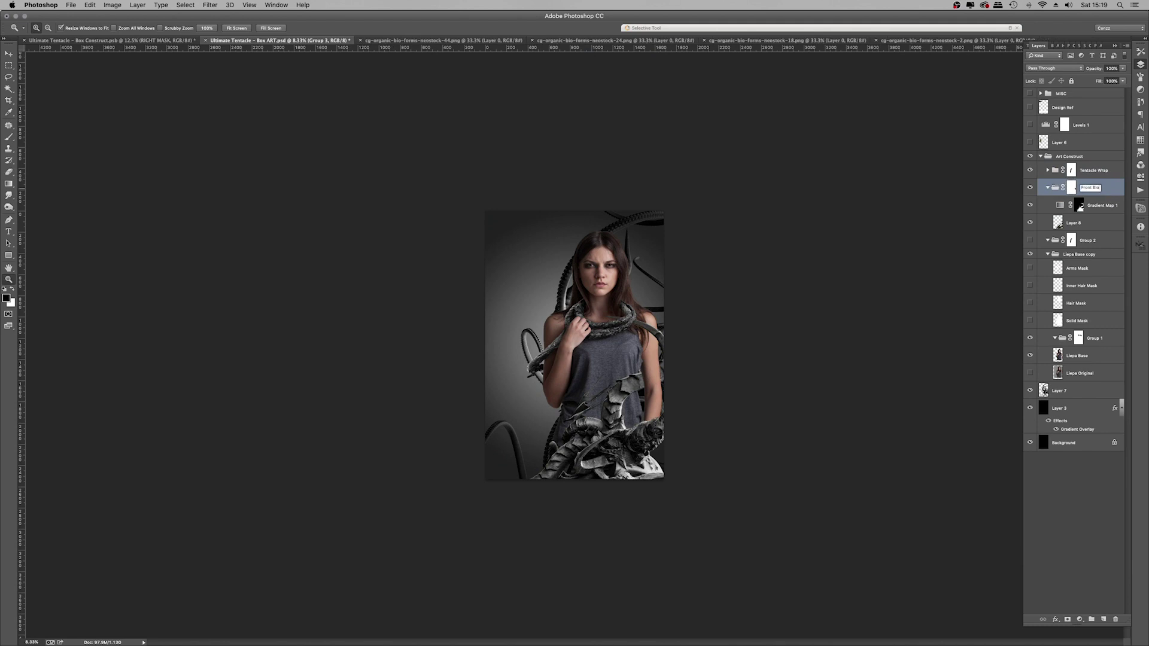
Step: Rotate and move Layer 7 so its tentacles curl behind the woman's head and along the poster's left side
{"action": "left_click", "coordinate": [1091, 392]}
{"action": "key", "text": "super+t"}
{"action": "left_click_drag", "start_coordinate": [886, 491], "coordinate": [712, 81]}
{"action": "left_click_drag", "start_coordinate": [934, 454], "coordinate": [952, 320]}
{"action": "left_click_drag", "start_coordinate": [737, 353], "coordinate": [694, 344]}
{"action": "left_click_drag", "start_coordinate": [811, 476], "coordinate": [787, 505]}
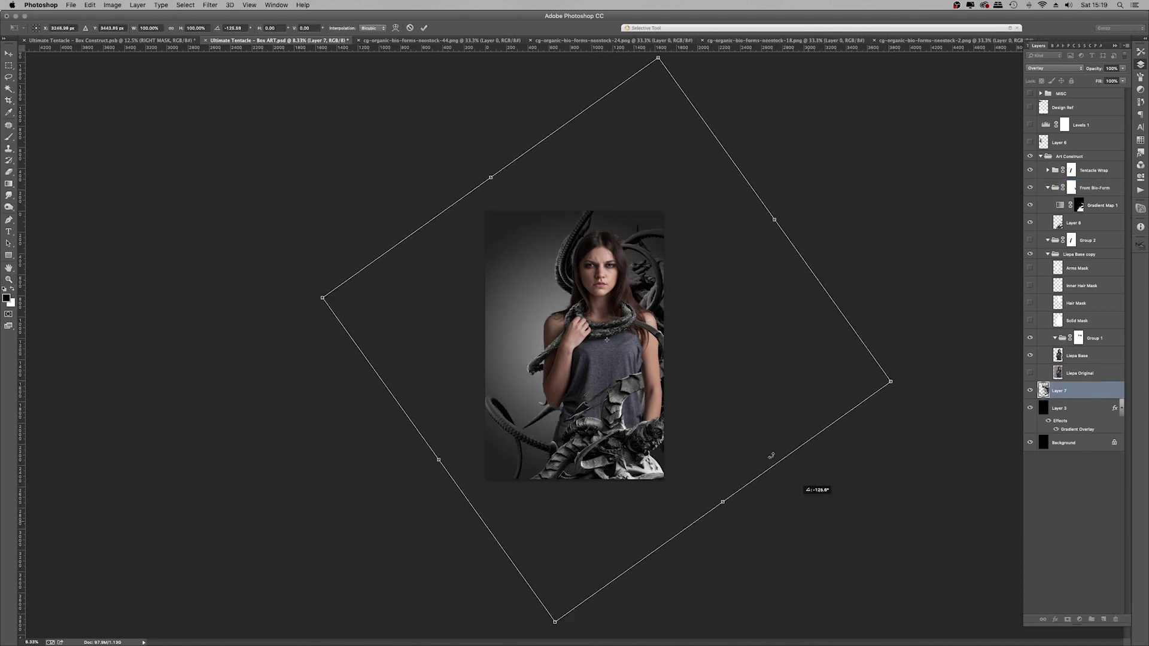
{"action": "left_click_drag", "start_coordinate": [752, 411], "coordinate": [731, 446]}
{"action": "key", "text": "Return"}
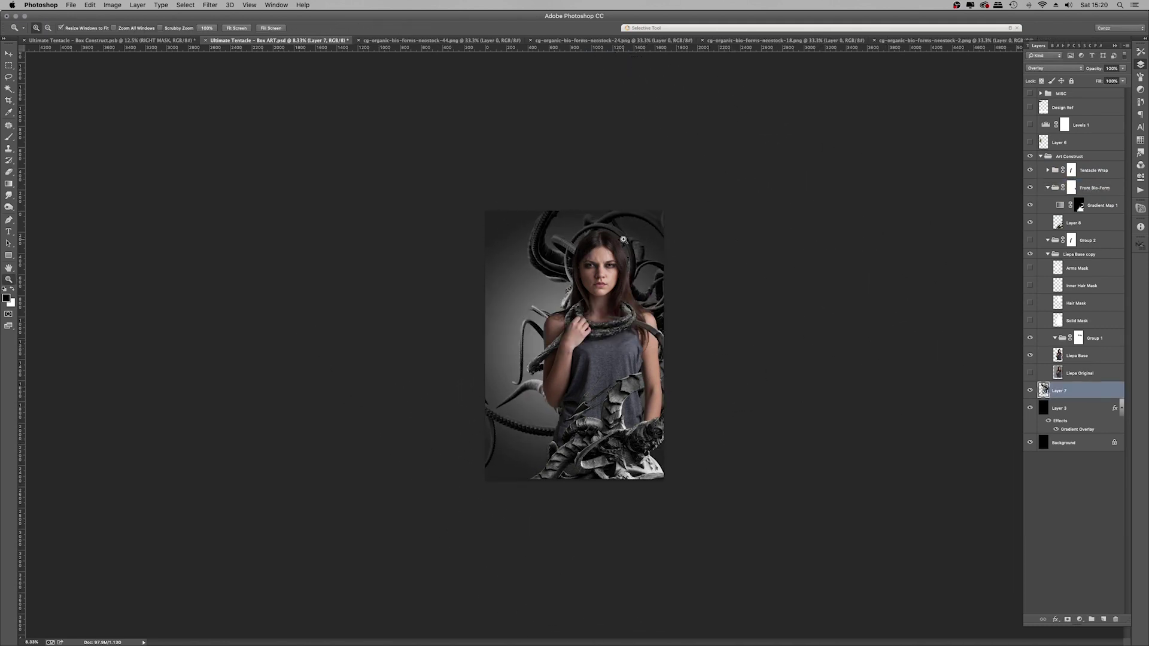
Step: Add a Levels adjustment above the Neck Wrap layer inside the Tentacle Wrap group
{"action": "left_click_drag", "start_coordinate": [623, 234], "coordinate": [627, 241]}
{"action": "left_click", "coordinate": [608, 323]}
{"action": "left_click", "coordinate": [608, 323]}
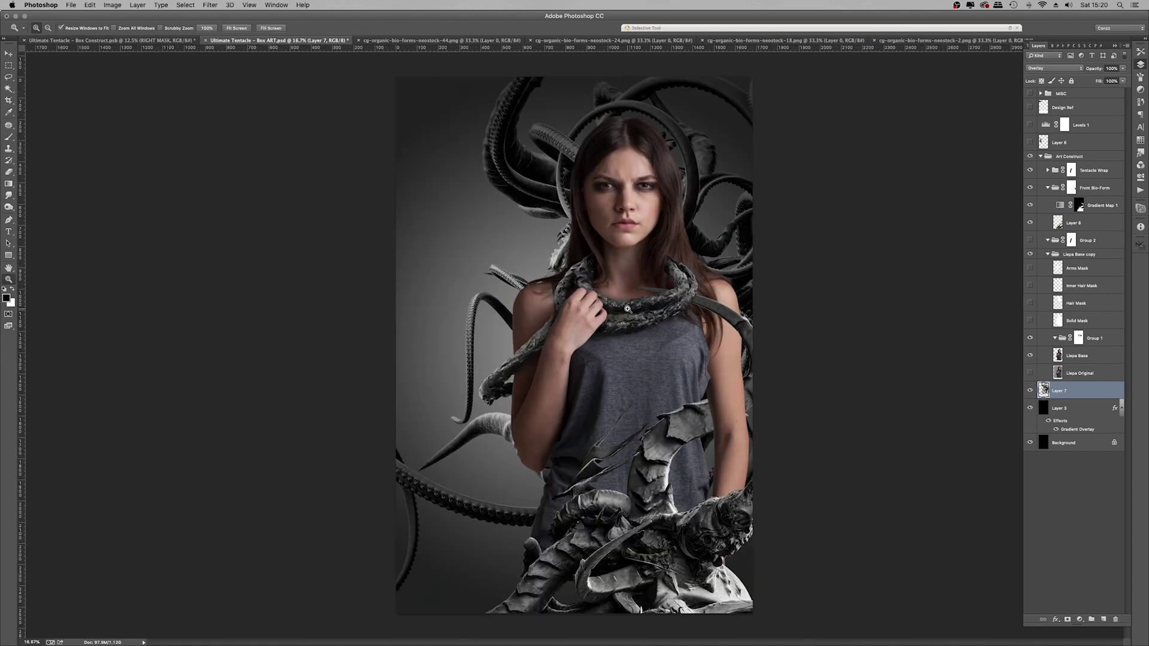
{"action": "left_click", "coordinate": [608, 323]}
{"action": "left_click", "coordinate": [1047, 170]}
{"action": "left_click", "coordinate": [1055, 205]}
{"action": "left_click", "coordinate": [1088, 259]}
{"action": "left_click", "coordinate": [1079, 619]}
{"action": "left_click", "coordinate": [1093, 526]}
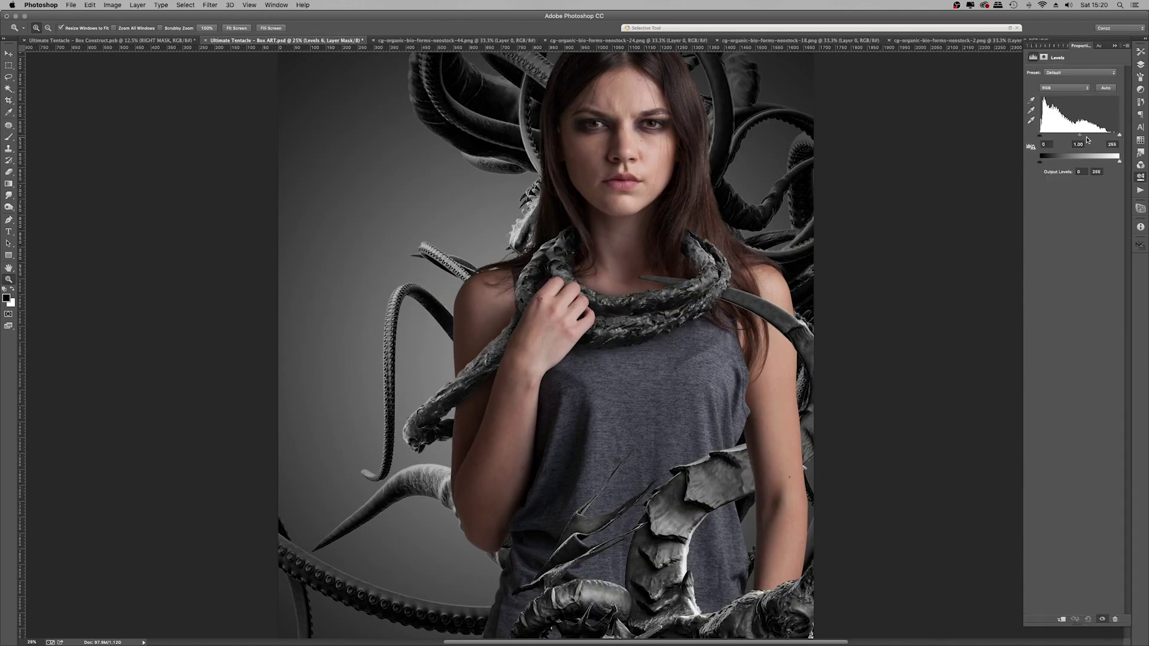
{"action": "left_click", "coordinate": [1141, 64]}
Step: Rotate Layer 9's pink tentacle form and place it at the shoulder beside the raised hand
{"action": "key", "text": "super+minus"}
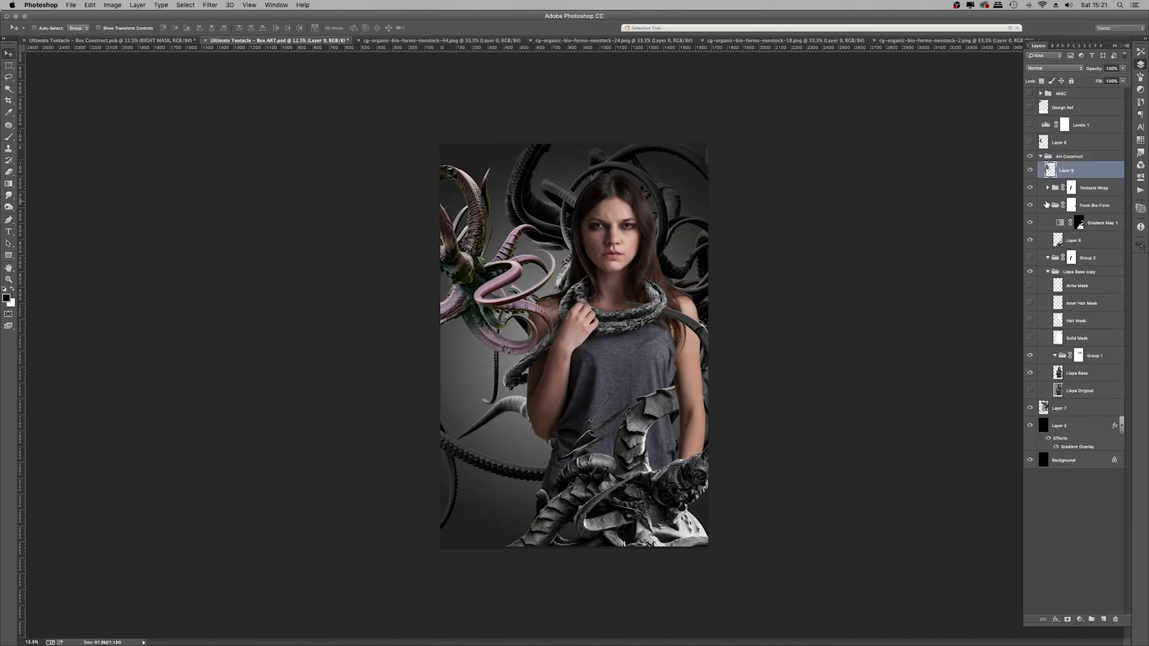
{"action": "key", "text": "super+t"}
{"action": "left_click_drag", "start_coordinate": [579, 221], "coordinate": [371, 308]}
{"action": "left_click_drag", "start_coordinate": [471, 279], "coordinate": [535, 353]}
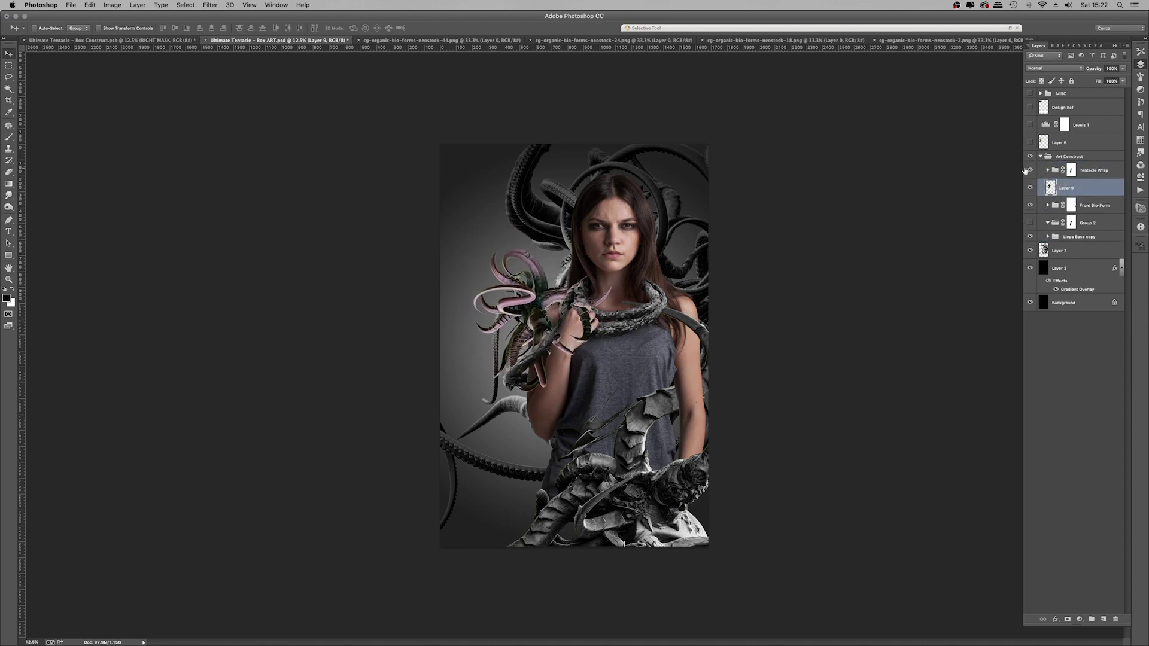
Step: Group Layer 9 and add a group mask, filled black within the woman's outline so the tentacles sit behind her
{"action": "key", "text": "super+g"}
{"action": "left_click", "coordinate": [1067, 619]}
{"action": "left_click", "coordinate": [1048, 255]}
{"action": "left_click", "coordinate": [1058, 270], "text": "super"}
{"action": "key", "text": "alt+BackSpace"}
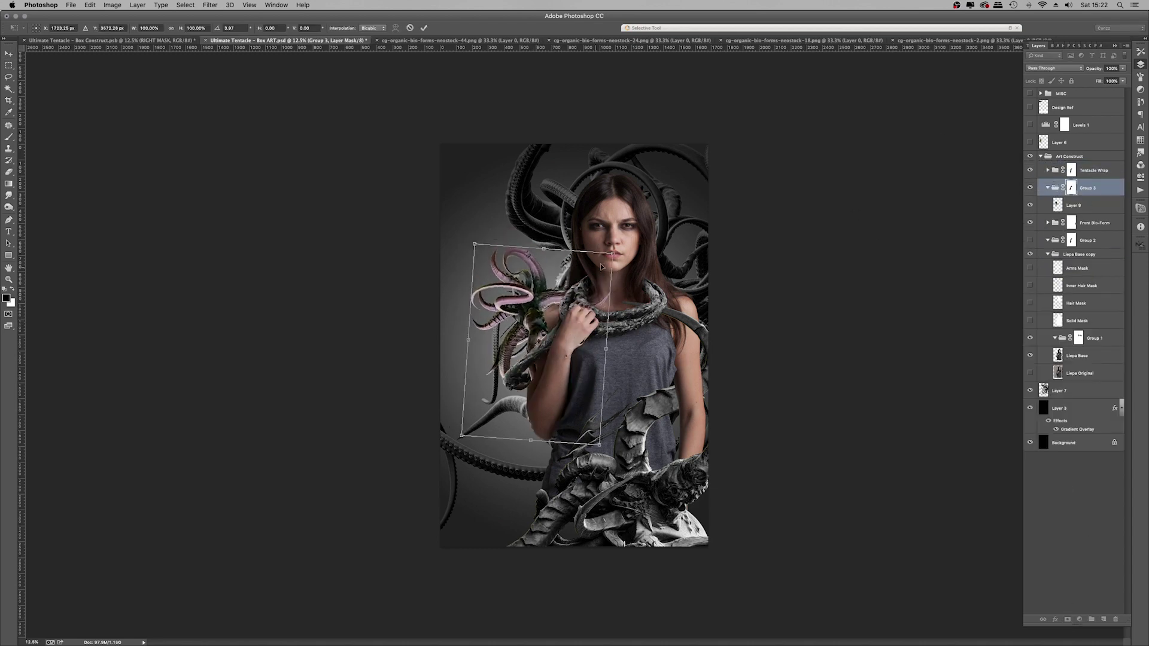
{"action": "left_click", "coordinate": [410, 29]}
Step: Rotate Layer 9's tentacle form beside the shoulder and add a Gradient Map limited to its outline
{"action": "left_click", "coordinate": [1058, 205]}
{"action": "key", "text": "super+t"}
{"action": "left_click_drag", "start_coordinate": [614, 302], "coordinate": [610, 317]}
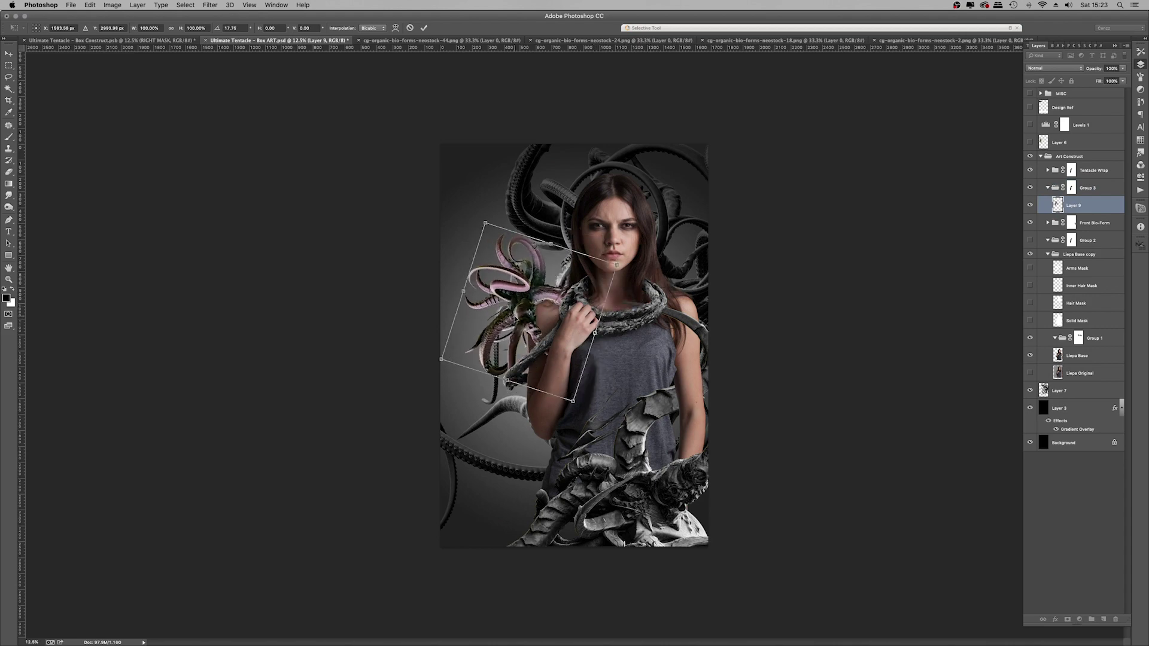
{"action": "left_click", "coordinate": [1079, 620]}
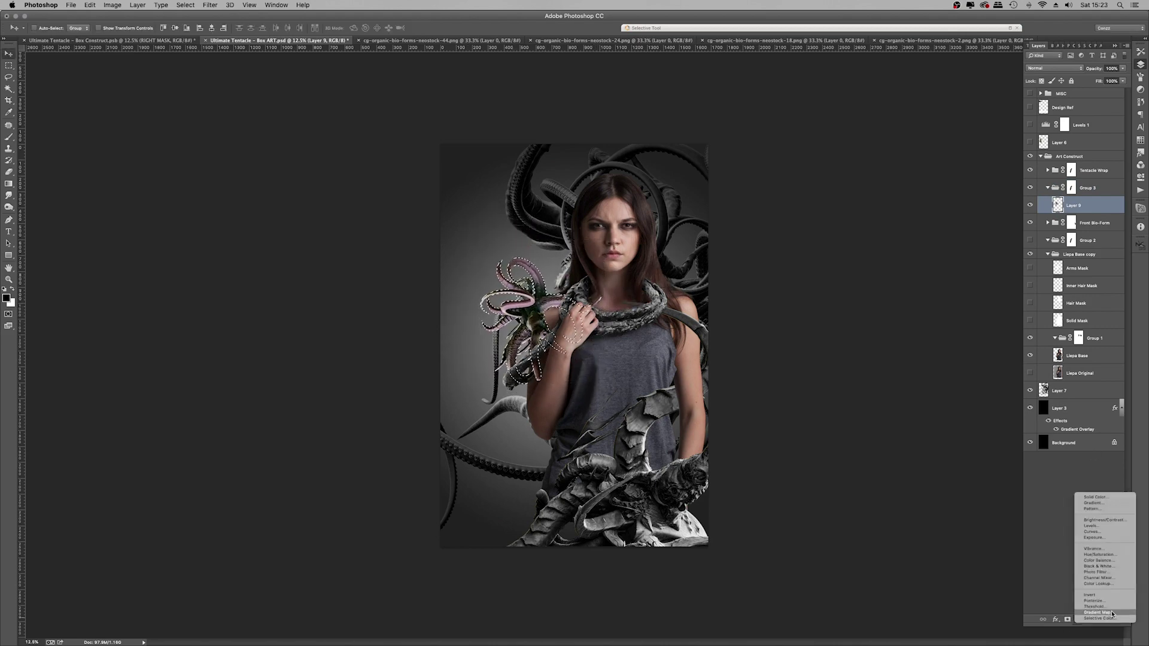
{"action": "left_click", "coordinate": [1096, 566]}
{"action": "left_click", "coordinate": [1048, 187]}
Step: Lasso the area below the arm wrap and wrist and fill it black on Group 3's mask to hide the stray tentacles
{"action": "key", "text": "l"}
{"action": "scroll", "coordinate": [548, 320], "scroll_direction": "up", "scroll_amount": 4}
{"action": "left_click_drag", "start_coordinate": [580, 367], "coordinate": [668, 476]}
{"action": "key", "text": "alt+BackSpace"}
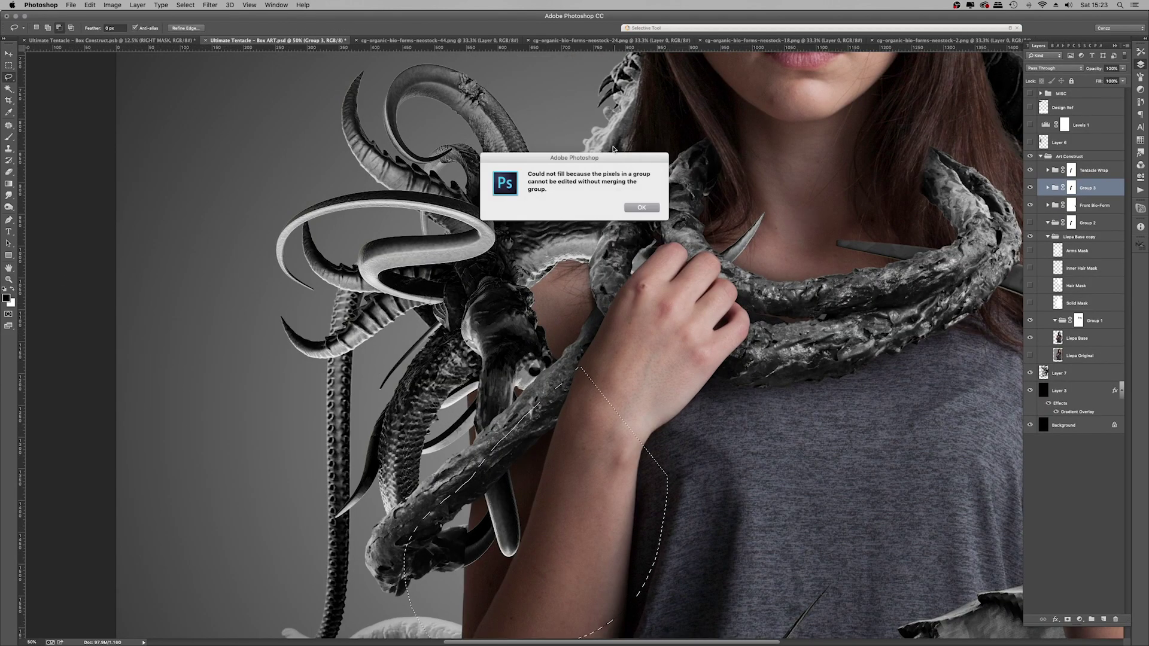
{"action": "key", "text": "Return"}
{"action": "left_click", "coordinate": [1071, 188]}
{"action": "key", "text": "alt+BackSpace"}
{"action": "key", "text": "z"}
{"action": "right_click", "coordinate": [529, 196]}
{"action": "left_click", "coordinate": [554, 201]}
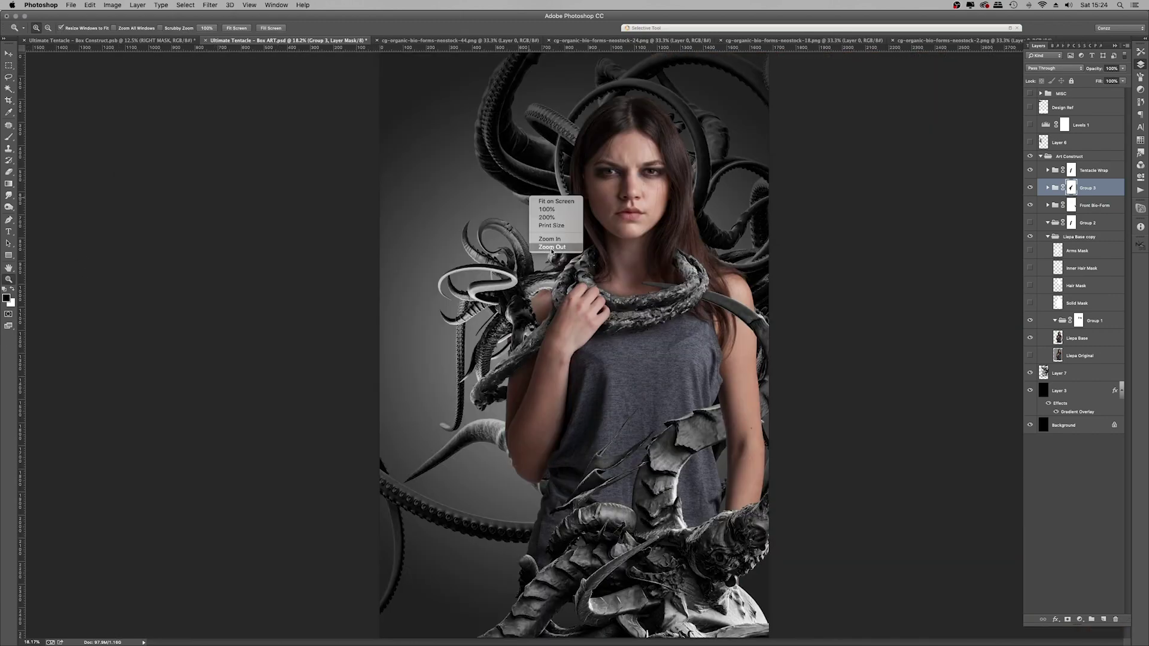
Step: Hide Layer 7, bring the curling green tentacle form into the poster, and place its layer directly beneath Layer 7
{"action": "left_click", "coordinate": [1030, 374]}
{"action": "left_click", "coordinate": [456, 40]}
{"action": "left_click", "coordinate": [628, 40]}
{"action": "key", "text": "v"}
{"action": "left_click_drag", "start_coordinate": [507, 284], "coordinate": [517, 160]}
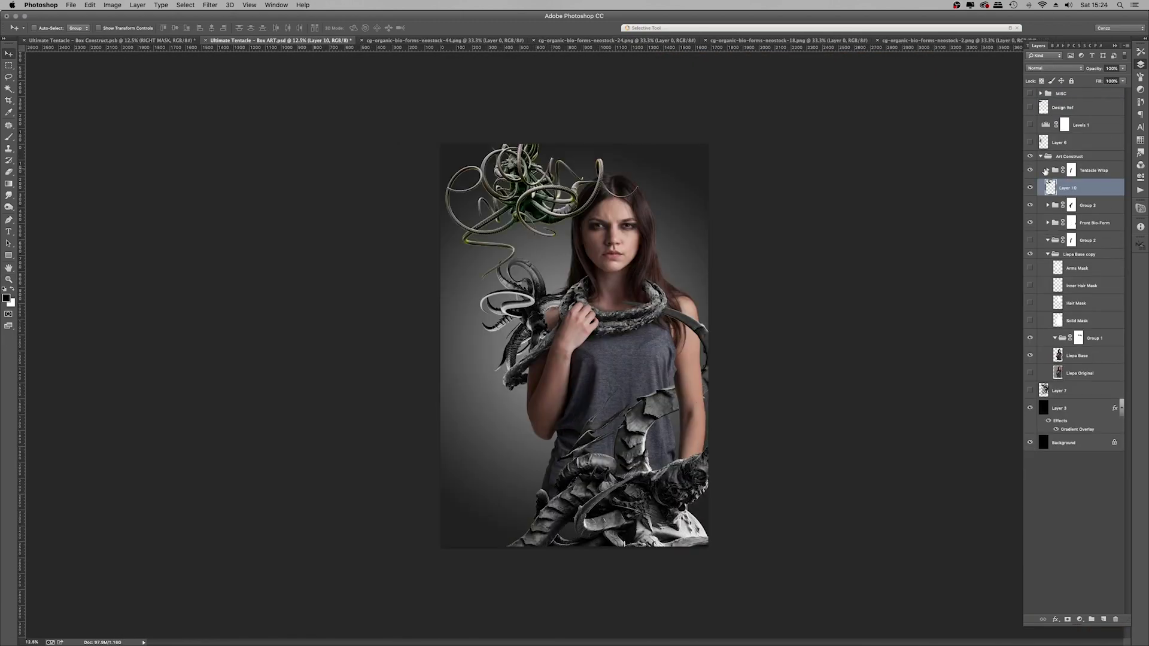
{"action": "left_click_drag", "start_coordinate": [1068, 188], "coordinate": [1068, 398]}
Step: Enlarge, rotate and reposition Layer 10's green tentacles so they spread out behind the woman's head
{"action": "key", "text": "super+t"}
{"action": "left_click_drag", "start_coordinate": [658, 99], "coordinate": [680, 222]}
{"action": "left_click_drag", "start_coordinate": [570, 174], "coordinate": [635, 247]}
{"action": "left_click_drag", "start_coordinate": [813, 151], "coordinate": [706, 54]}
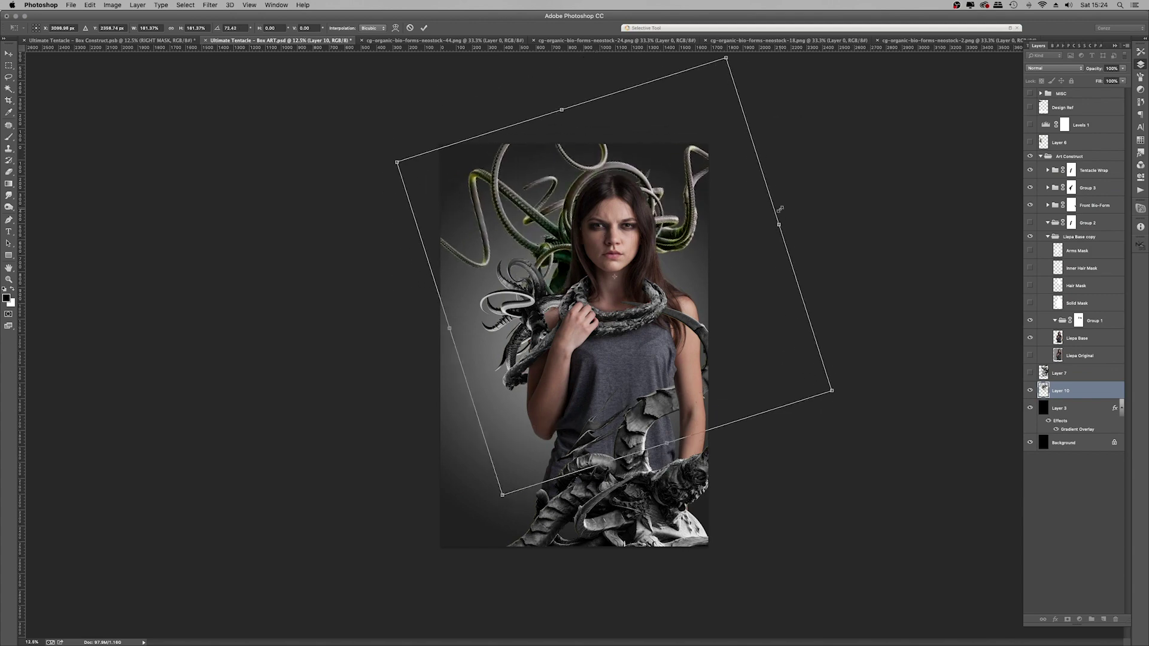
{"action": "key", "text": "super+minus"}
{"action": "left_click_drag", "start_coordinate": [486, 255], "coordinate": [378, 197]}
{"action": "left_click_drag", "start_coordinate": [374, 190], "coordinate": [403, 151]}
{"action": "left_click_drag", "start_coordinate": [512, 392], "coordinate": [564, 426]}
{"action": "left_click_drag", "start_coordinate": [748, 205], "coordinate": [718, 171]}
{"action": "mouse_move", "coordinate": [652, 186]}
{"action": "left_mouse_down"}
{"action": "mouse_move", "coordinate": [652, 208]}
{"action": "mouse_move", "coordinate": [649, 179]}
{"action": "mouse_move", "coordinate": [643, 189]}
{"action": "left_mouse_up"}
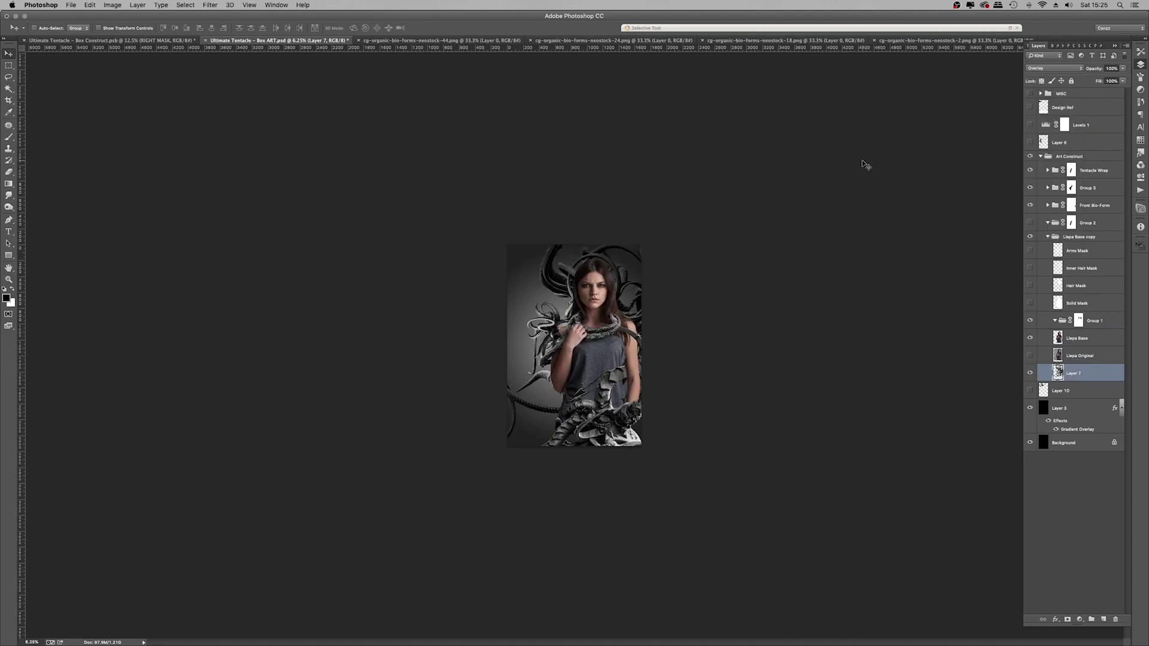
Step: Put Layer 7 in a new group and add a layer mask that hides its lower tentacles
{"action": "left_click", "coordinate": [1092, 620]}
{"action": "left_click_drag", "start_coordinate": [1077, 383], "coordinate": [1079, 370]}
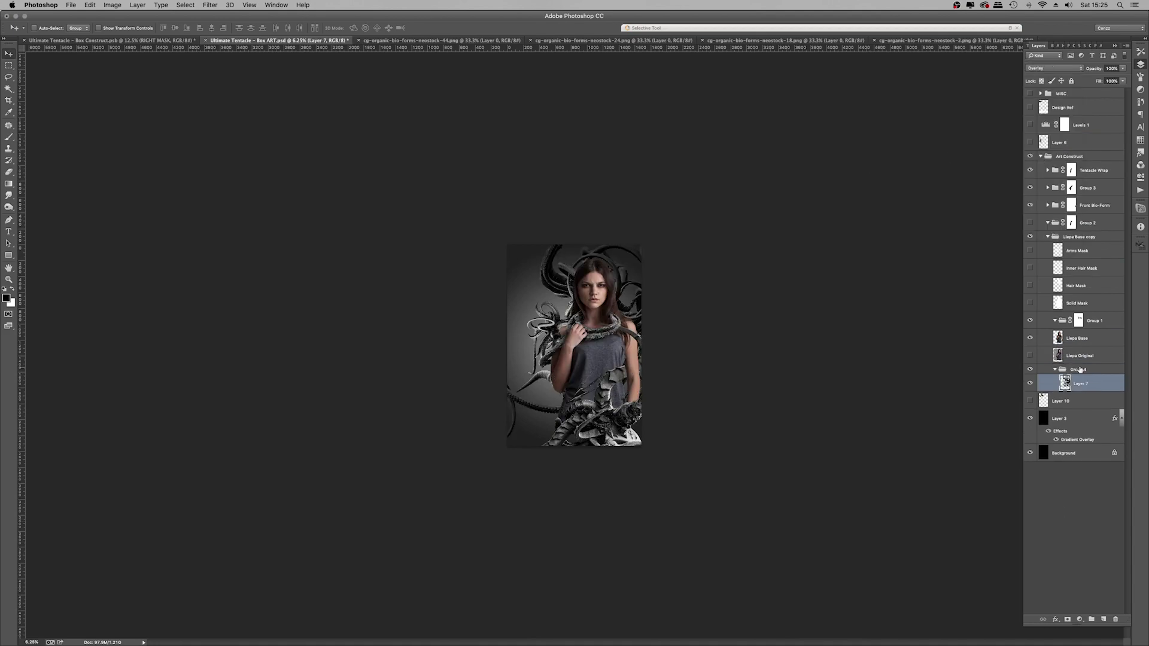
{"action": "left_click", "coordinate": [1068, 620]}
{"action": "left_click", "coordinate": [6, 78]}
{"action": "key", "text": "super+d"}
{"action": "key", "text": "z"}
{"action": "left_click", "coordinate": [619, 277]}
{"action": "left_click", "coordinate": [618, 278]}
{"action": "left_click", "coordinate": [619, 278]}
{"action": "left_click", "coordinate": [618, 278]}
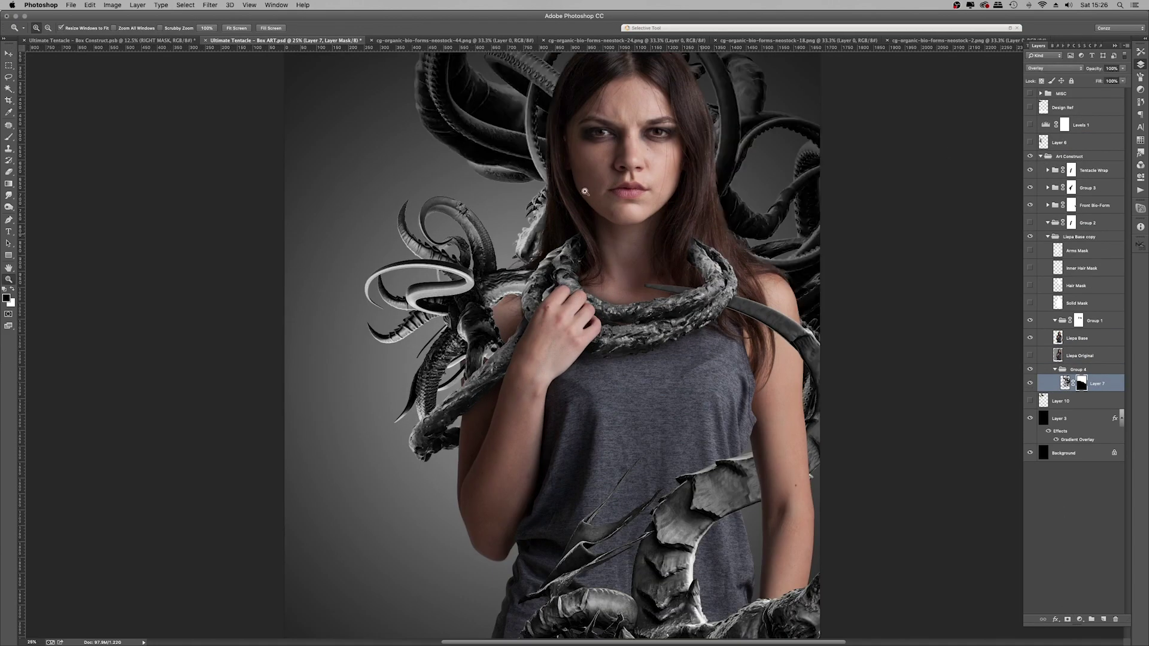
Step: Rename the Group 3 layer group as Shoulder Armour
{"action": "left_click", "coordinate": [9, 279]}
{"action": "left_click", "coordinate": [498, 251]}
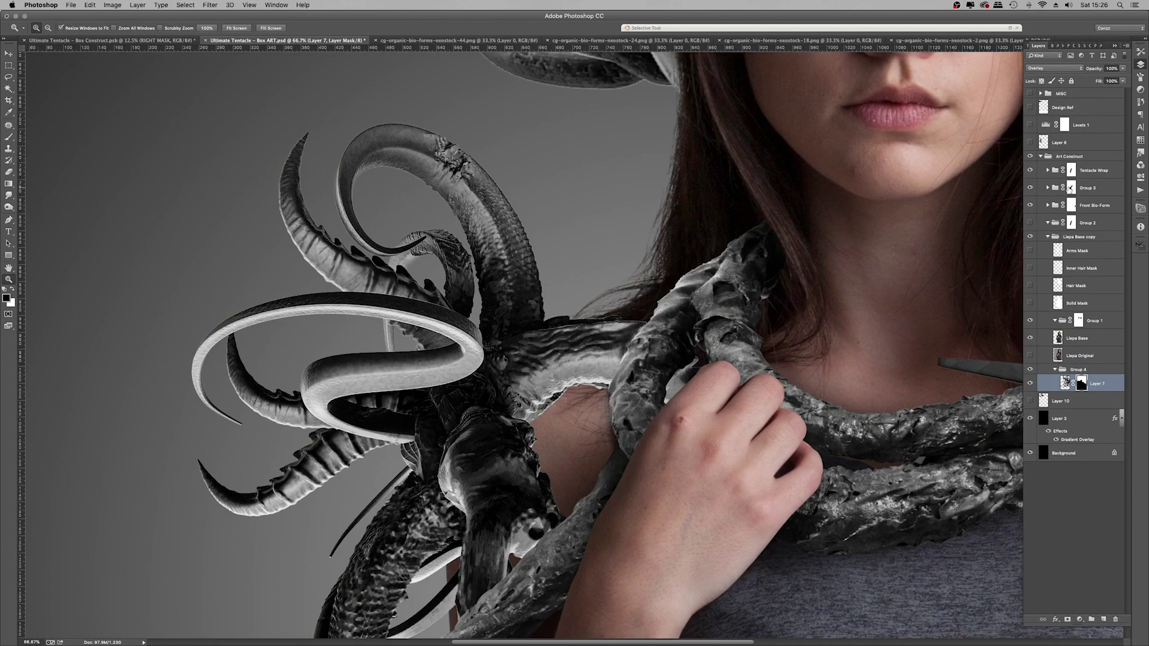
{"action": "double_click", "coordinate": [1087, 187]}
{"action": "key", "text": "super+0"}
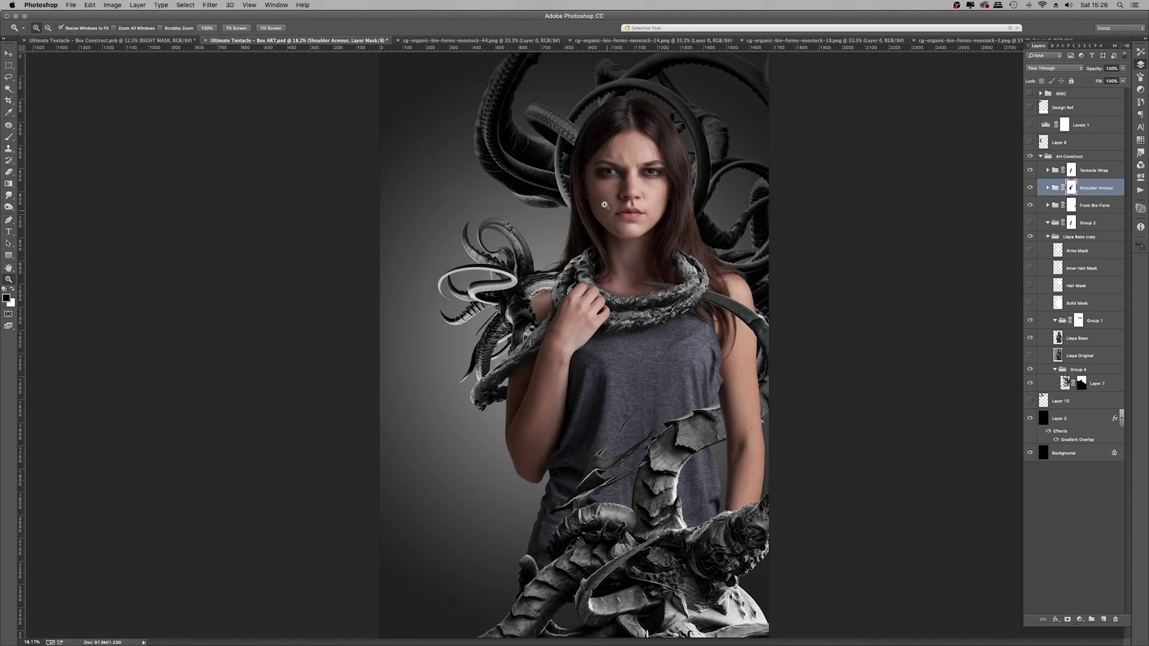
{"action": "left_click", "coordinate": [604, 204], "text": "alt"}
{"action": "left_click", "coordinate": [605, 205], "text": "alt"}
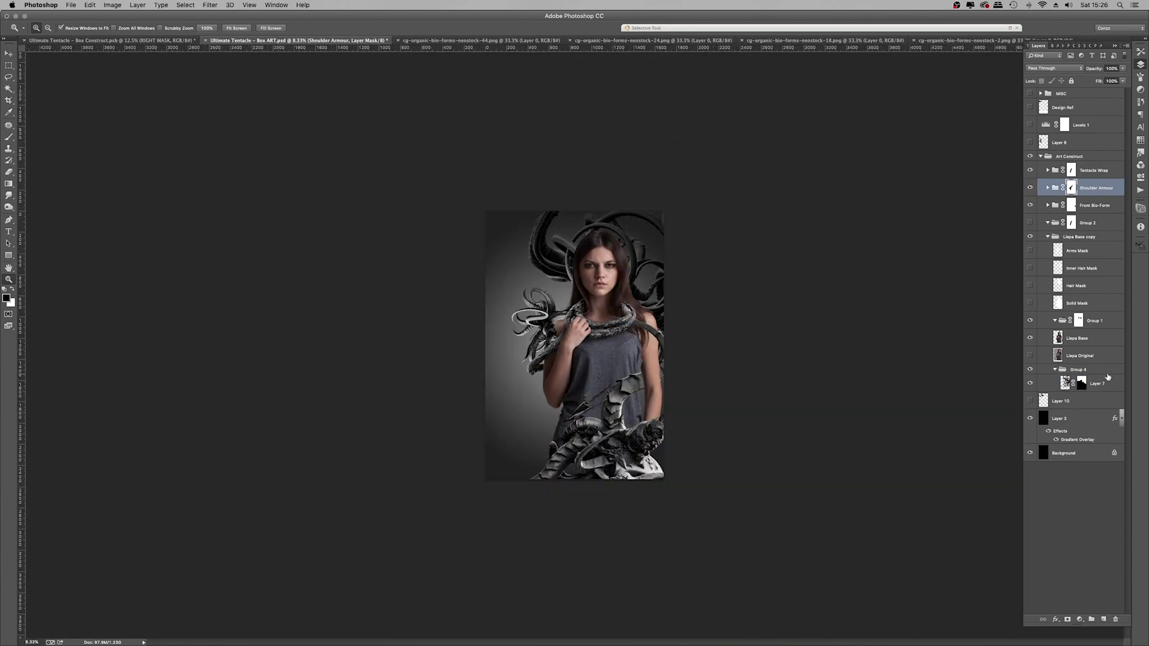
Step: Darken the woman's shoulder under the armour with a Levels adjustment beneath the armour layer, its inverted mask painted white inside her outline
{"action": "left_click", "coordinate": [1080, 620]}
{"action": "key", "text": "super+i"}
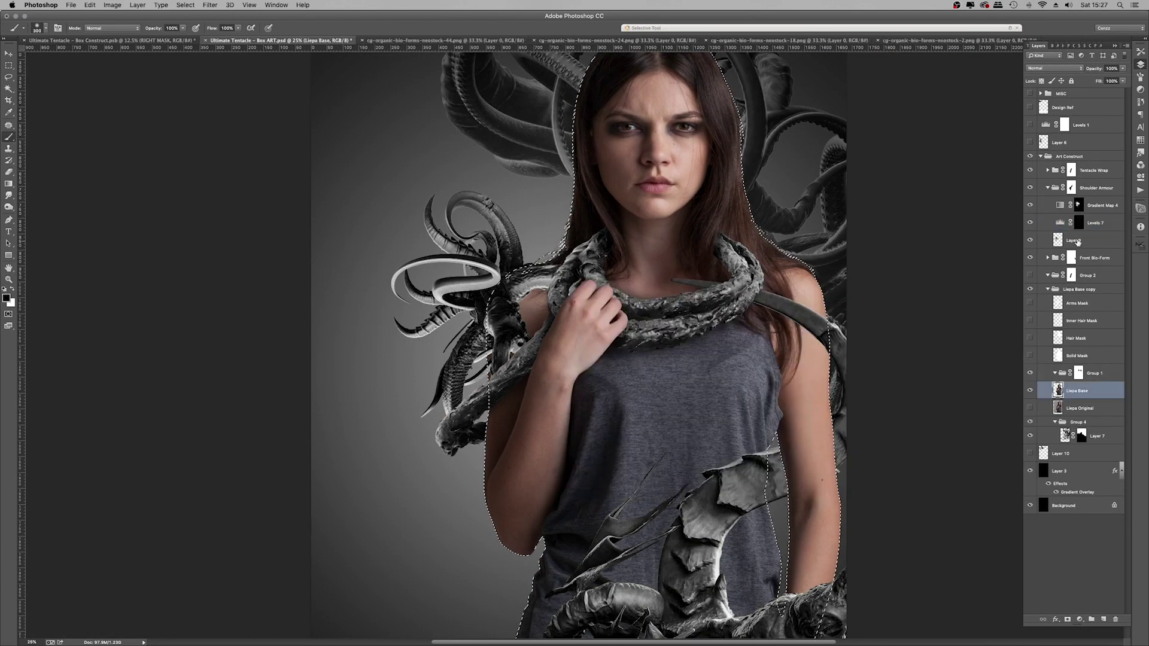
{"action": "key", "text": "super+["}
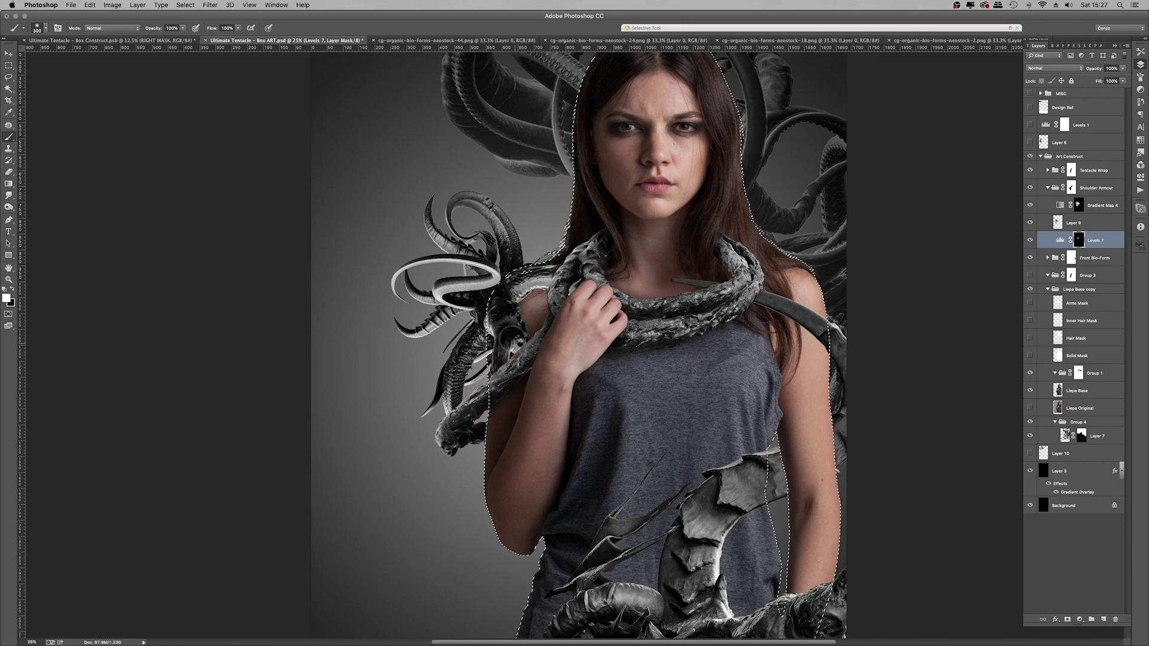
{"action": "left_click_drag", "start_coordinate": [513, 339], "coordinate": [530, 305]}
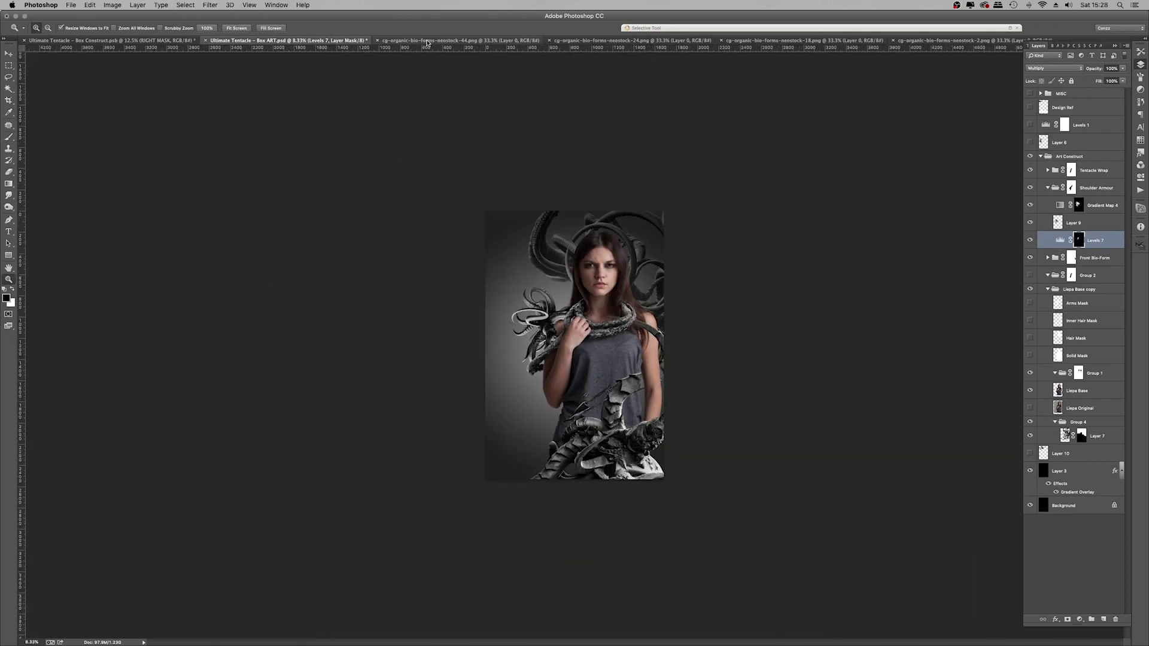
Step: Rename Group 4 as Crown and remove the Group 1 folder around the portrait base layers
{"action": "double_click", "coordinate": [1079, 422]}
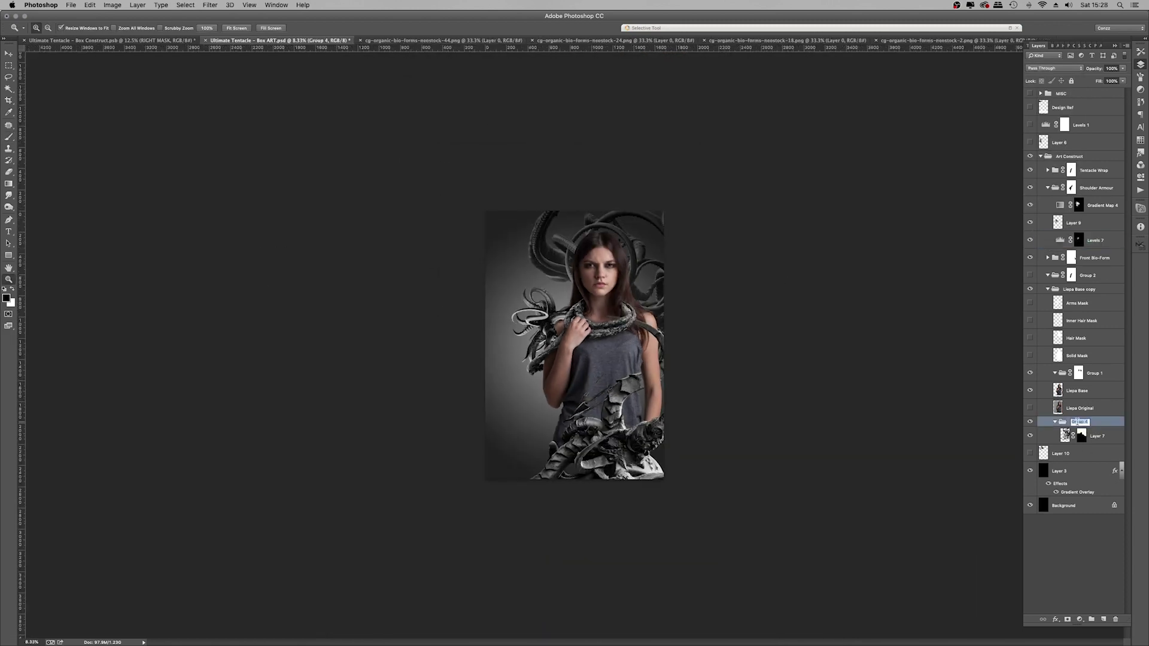
{"action": "right_click", "coordinate": [1037, 373]}
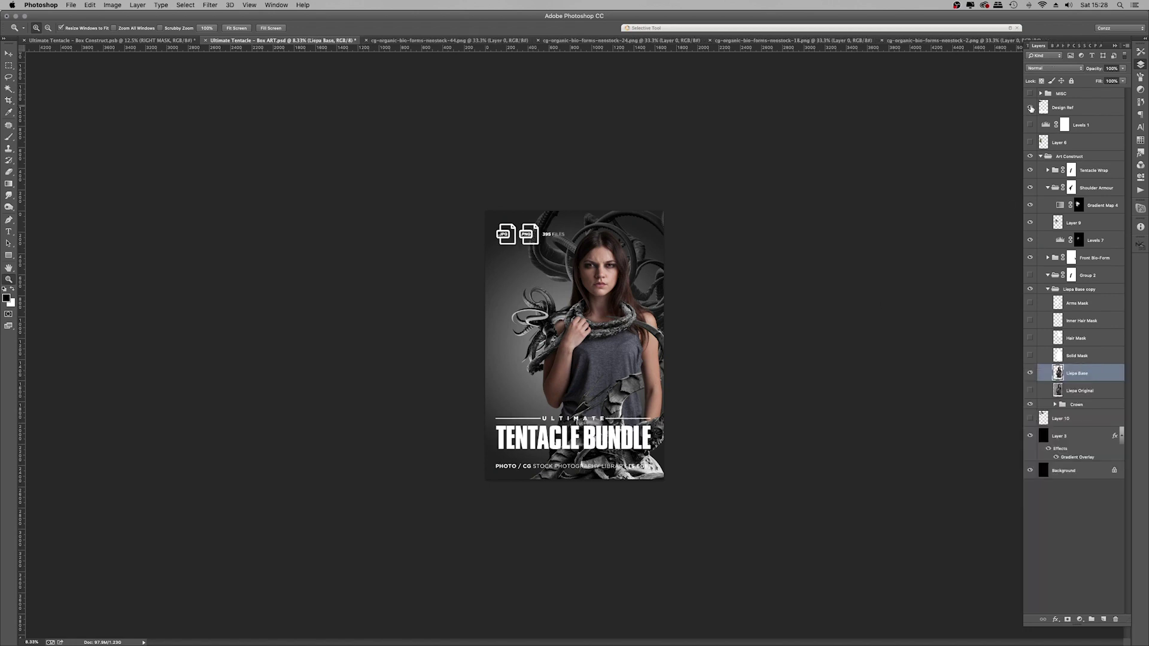
Step: Darken the lower part of the Front Bio-Form with a Levels adjustment, its mask inverted and painted white within the form's outline
{"action": "left_click", "coordinate": [1047, 258]}
{"action": "left_click", "coordinate": [1091, 293]}
{"action": "key", "text": "super+j"}
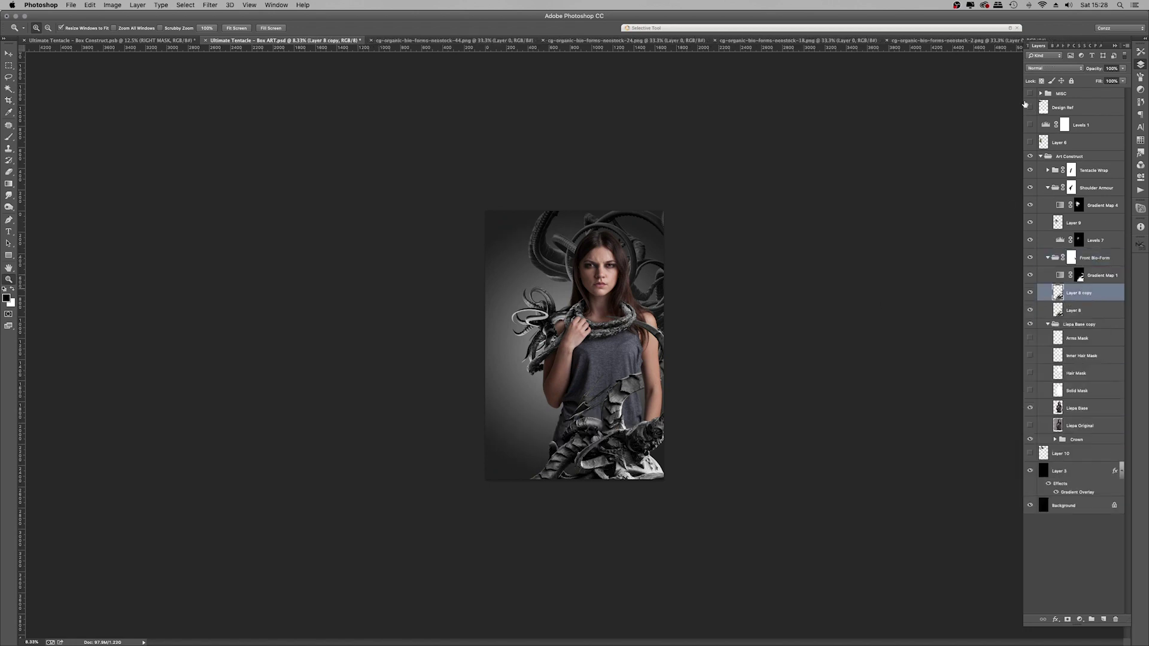
{"action": "key", "text": "Delete"}
{"action": "left_click", "coordinate": [1079, 619]}
{"action": "left_click", "coordinate": [1092, 525]}
{"action": "left_click_drag", "start_coordinate": [1119, 162], "coordinate": [1052, 162]}
{"action": "key", "text": "F7"}
{"action": "key", "text": "super+i"}
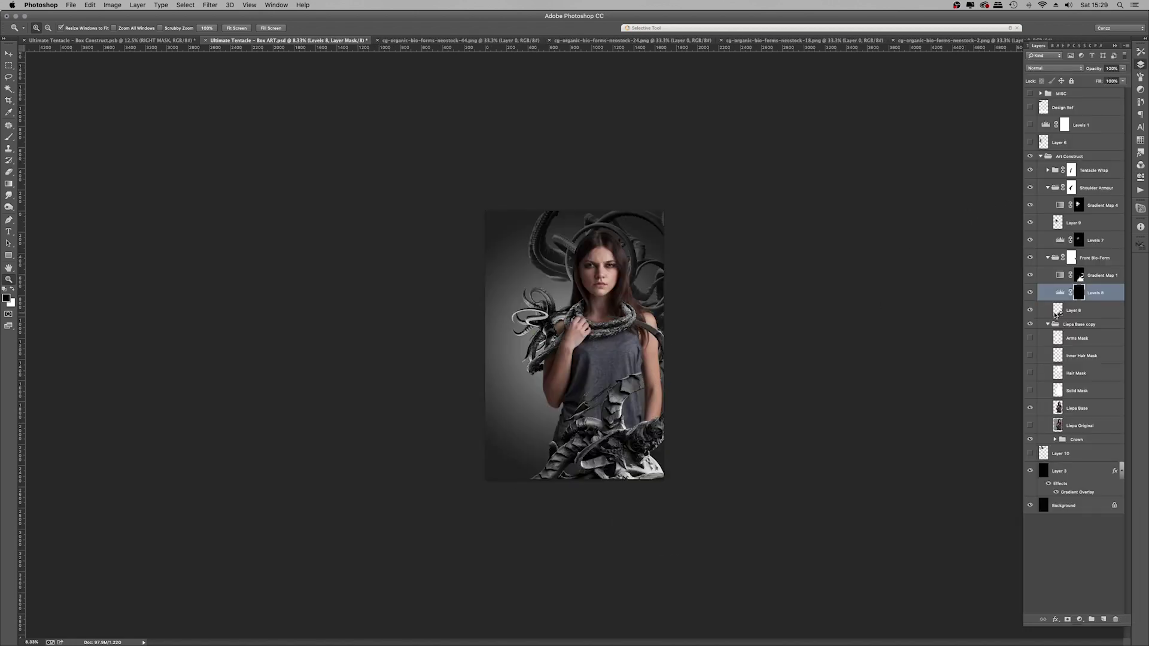
{"action": "left_click", "coordinate": [7, 139]}
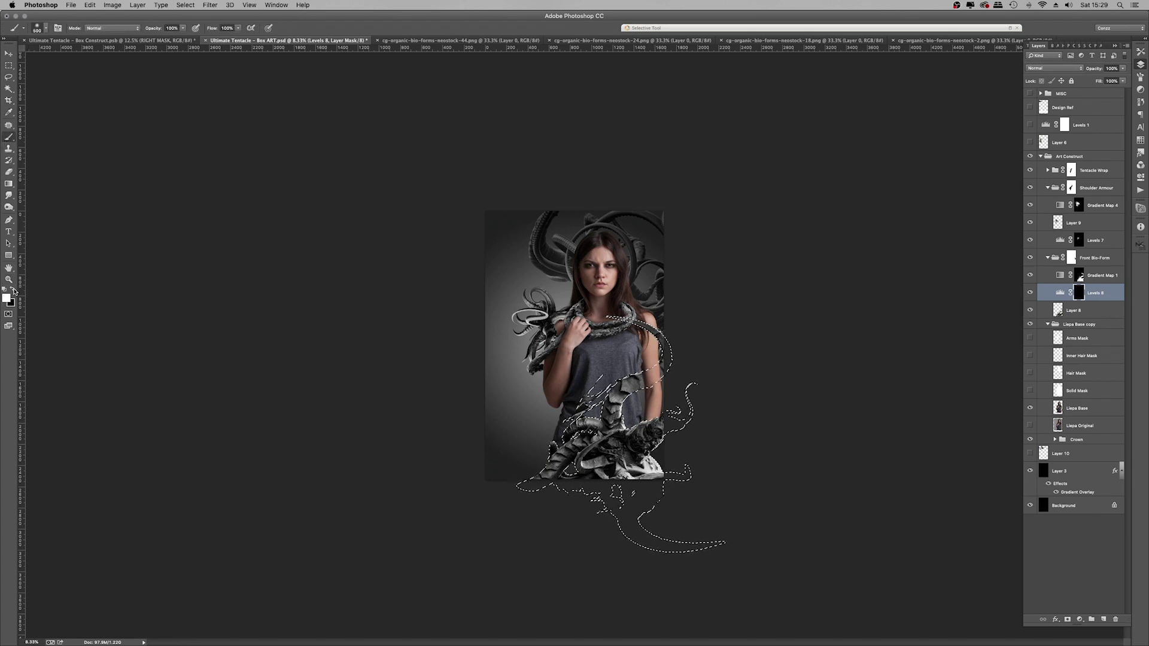
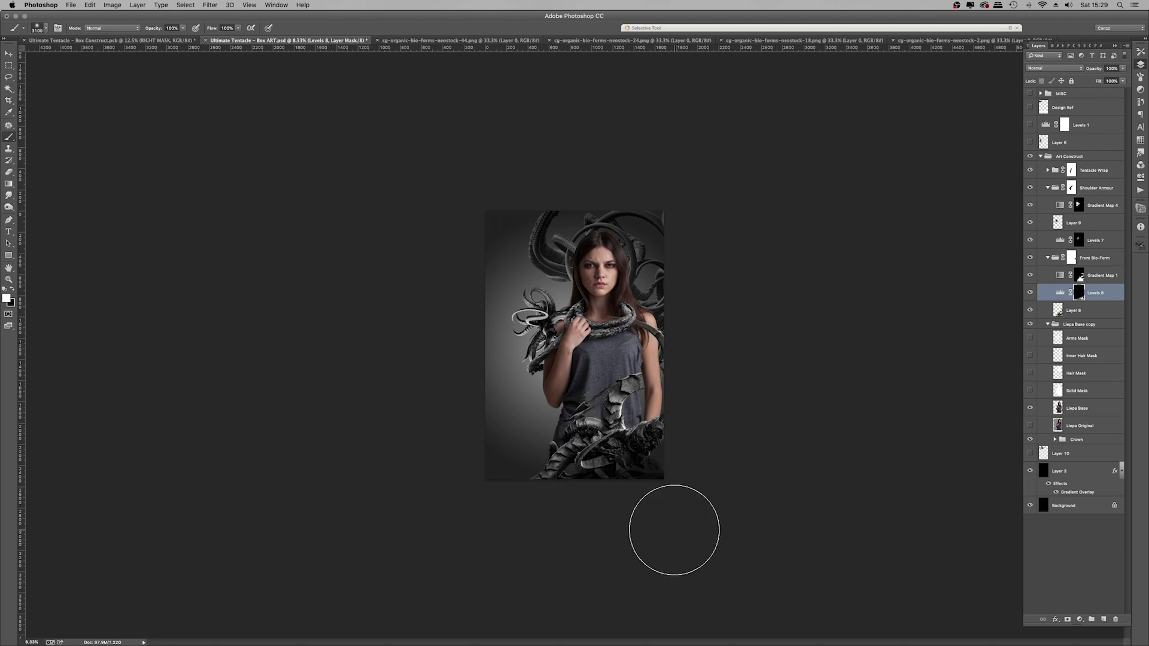
Step: Add a new layer above the gradient background layer and paint the lower background black with a brush of size 4300
{"action": "left_click", "coordinate": [1078, 470]}
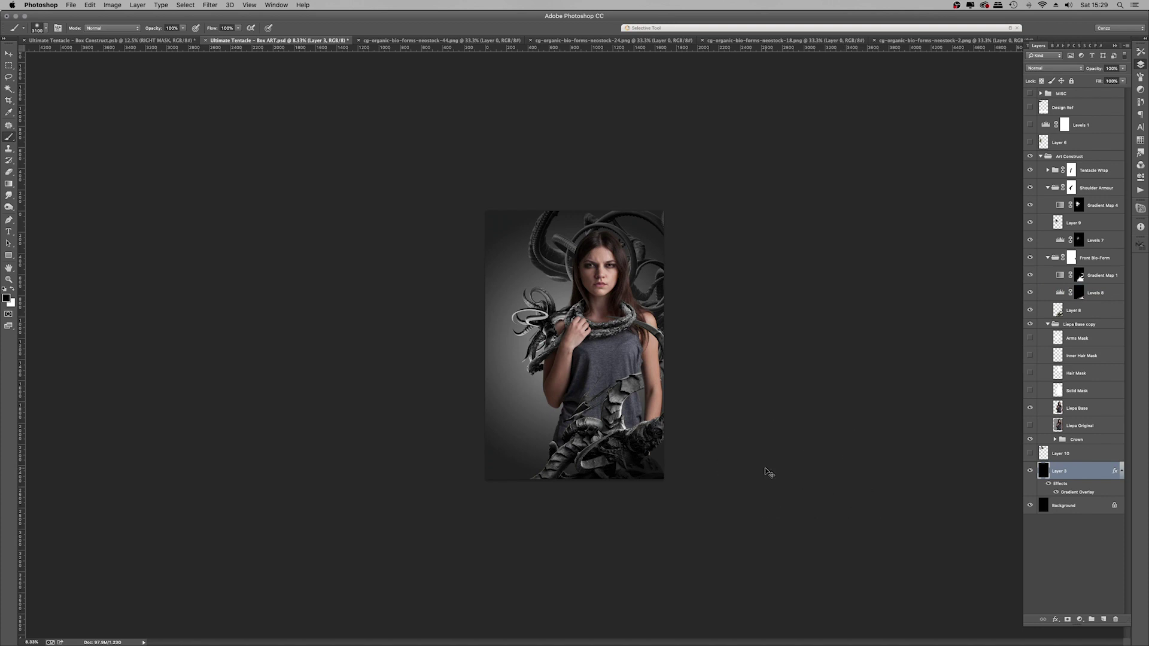
{"action": "key", "text": "super+shift+n"}
{"action": "key", "text": "Return"}
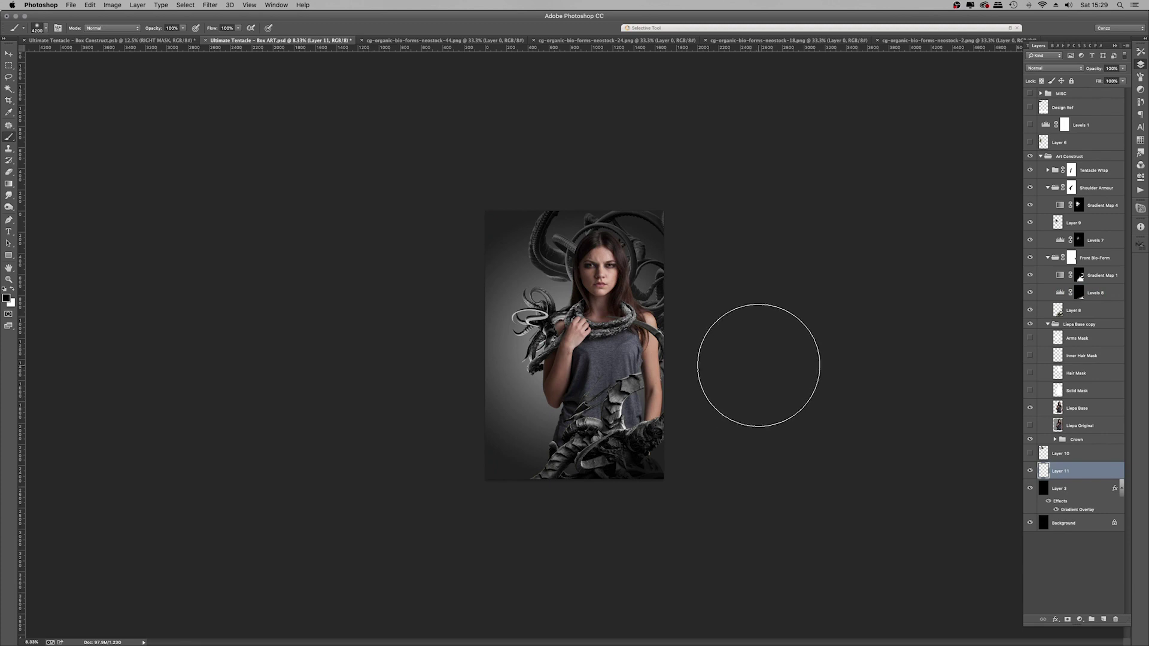
{"action": "key", "text": "bracketright"}
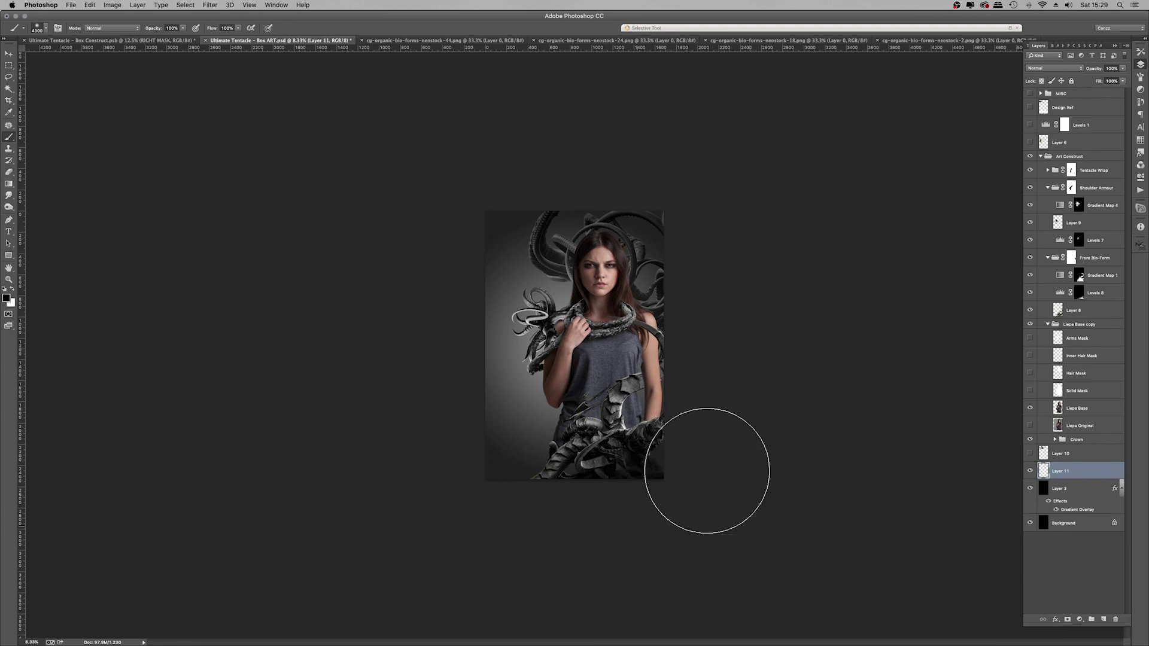
{"action": "left_click_drag", "start_coordinate": [741, 441], "coordinate": [616, 507]}
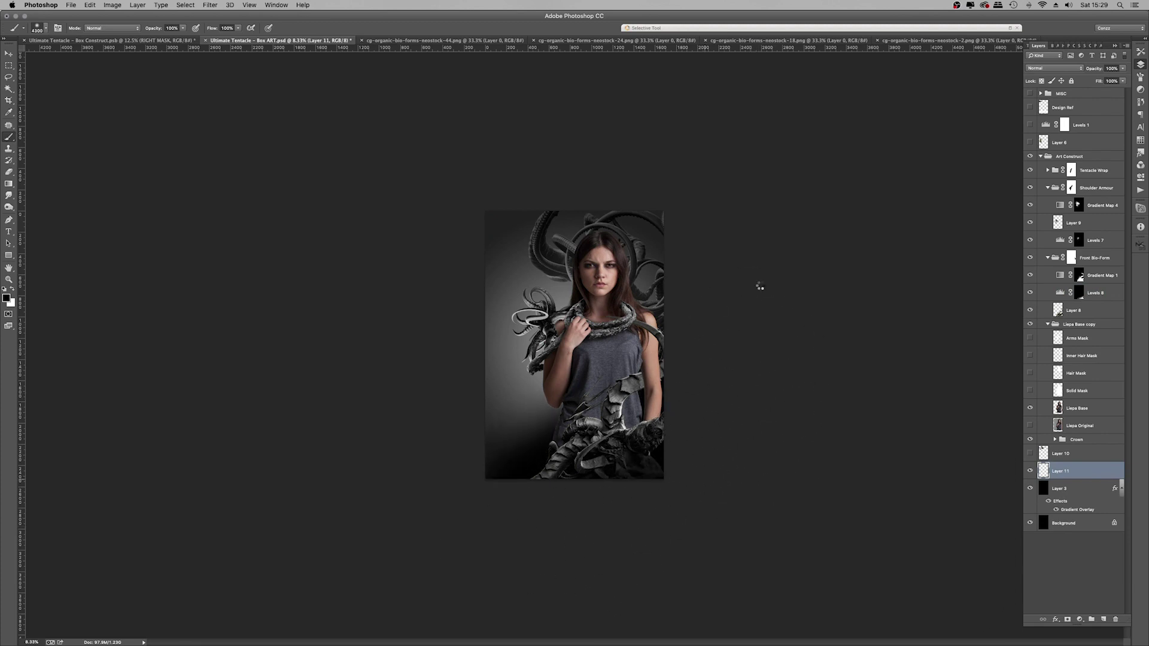
Step: Set Layer 7 in the Crown group to Normal blending and 40% opacity
{"action": "left_click", "coordinate": [1055, 439]}
{"action": "left_click", "coordinate": [1077, 453]}
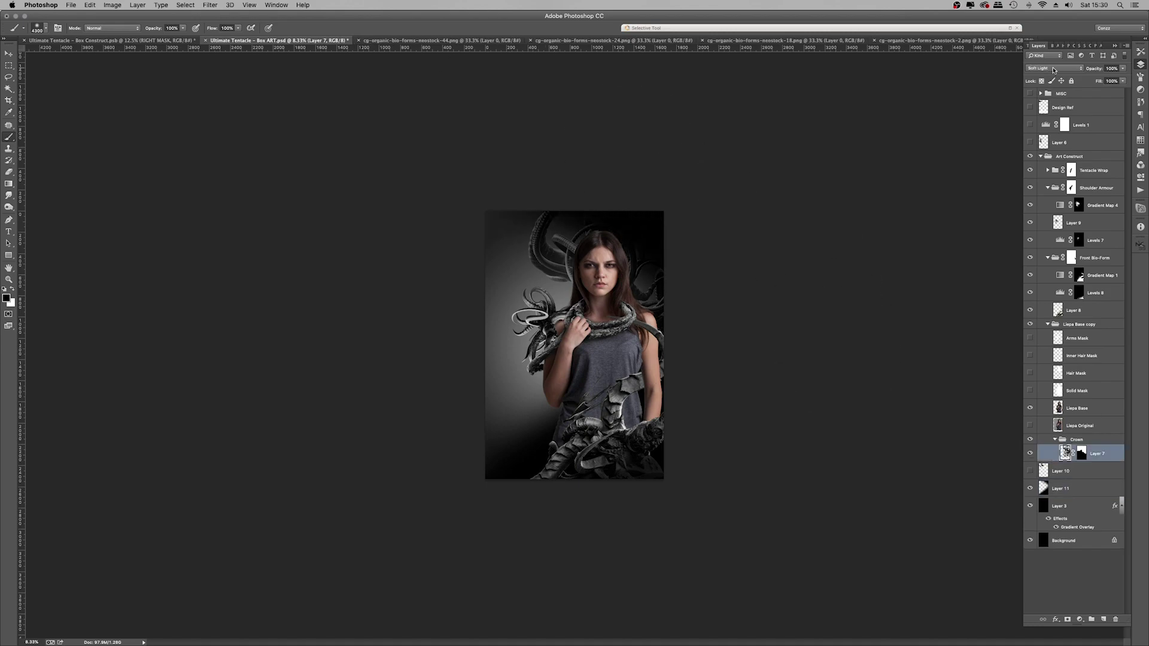
{"action": "left_click", "coordinate": [9, 279]}
{"action": "left_click", "coordinate": [593, 305]}
{"action": "left_click", "coordinate": [1066, 453], "text": "super"}
{"action": "key", "text": "super+shift+i"}
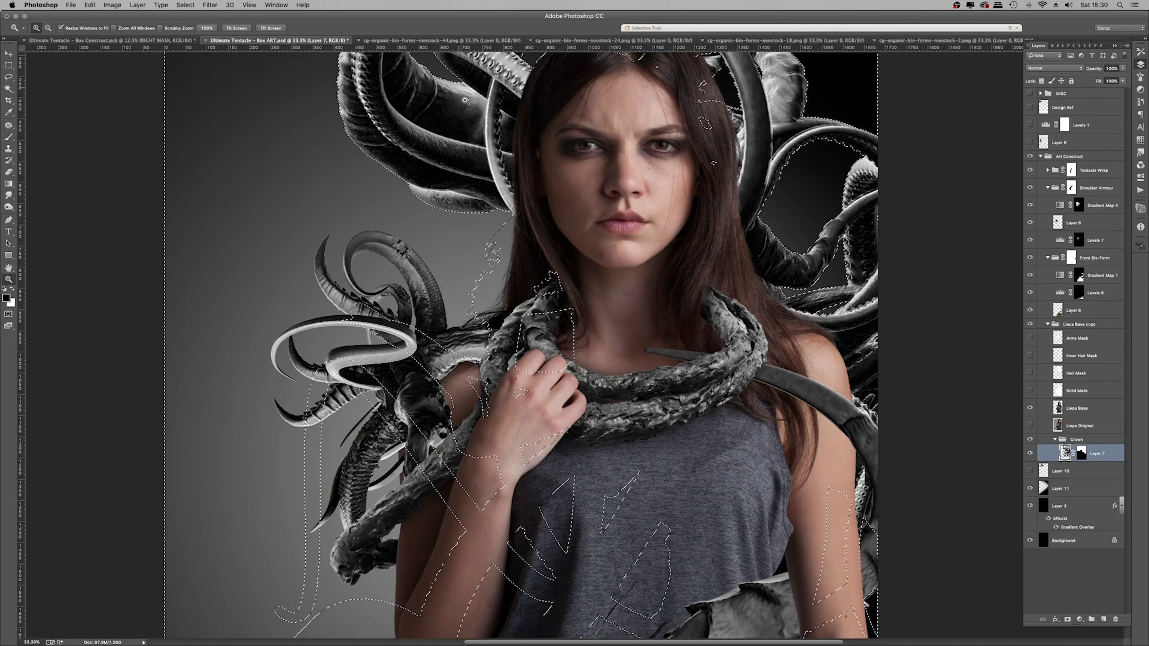
{"action": "key", "text": "super+d"}
{"action": "right_click", "coordinate": [645, 171]}
{"action": "left_click", "coordinate": [664, 222]}
{"action": "left_click", "coordinate": [664, 222]}
{"action": "left_click_drag", "start_coordinate": [1122, 69], "coordinate": [1098, 77]}
Step: Add a strongly darkening Levels adjustment directly above the tentacle layer in the Shoulder Armour group
{"action": "right_click", "coordinate": [730, 244]}
{"action": "left_click", "coordinate": [750, 294]}
{"action": "left_click", "coordinate": [597, 446]}
{"action": "left_click", "coordinate": [597, 447]}
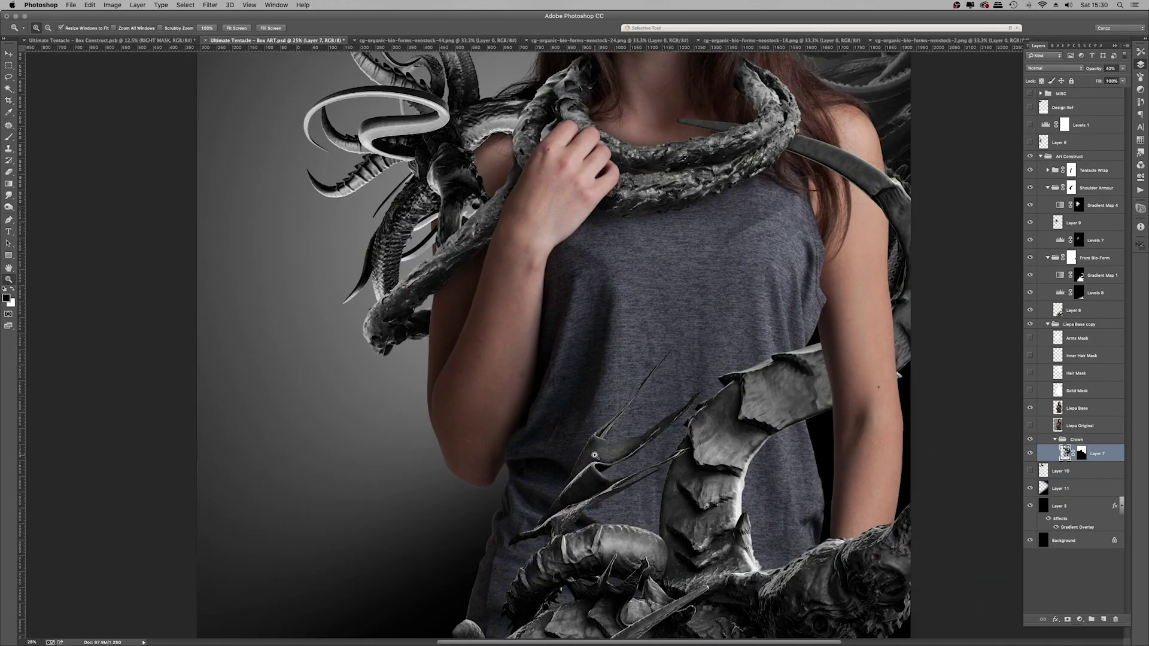
{"action": "right_click", "coordinate": [635, 208]}
{"action": "left_click", "coordinate": [654, 258]}
{"action": "left_click", "coordinate": [563, 291]}
{"action": "left_click", "coordinate": [1082, 225]}
{"action": "left_click", "coordinate": [1080, 620]}
{"action": "left_click", "coordinate": [1086, 525]}
{"action": "left_click_drag", "start_coordinate": [1078, 137], "coordinate": [1104, 137]}
{"action": "left_click", "coordinate": [1140, 64]}
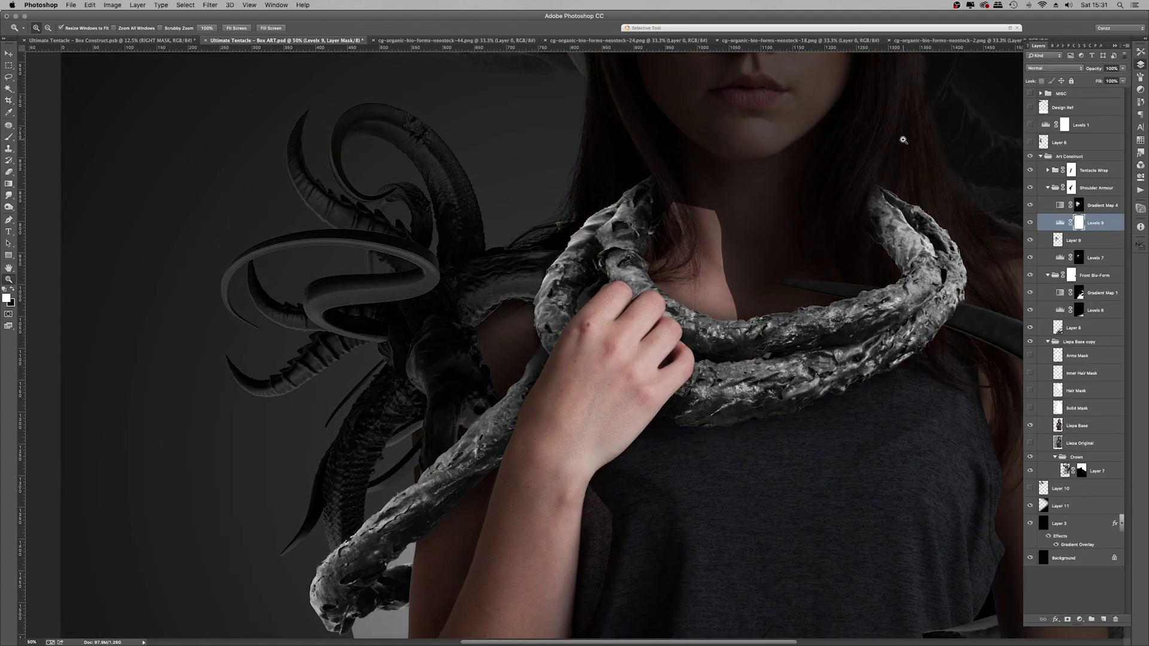
Step: Invert the new Levels mask and paint shadows back onto the shoulder tentacles within the armour layer's outline
{"action": "key", "text": "super+i"}
{"action": "left_click", "coordinate": [1058, 240], "text": "super"}
{"action": "key", "text": "b"}
{"action": "right_click", "coordinate": [636, 273]}
{"action": "left_click_drag", "start_coordinate": [644, 273], "coordinate": [652, 274]}
{"action": "left_click_drag", "start_coordinate": [418, 197], "coordinate": [420, 223]}
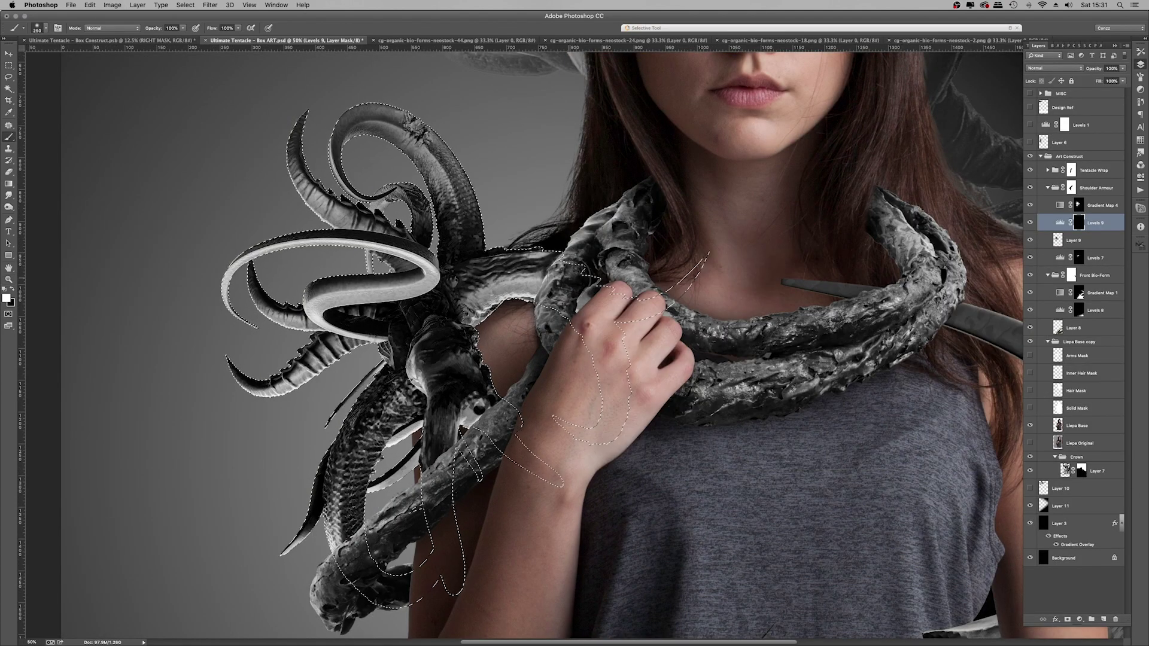
{"action": "left_click_drag", "start_coordinate": [353, 374], "coordinate": [350, 401]}
{"action": "mouse_move", "coordinate": [478, 407]}
{"action": "left_mouse_down"}
{"action": "mouse_move", "coordinate": [443, 454]}
{"action": "mouse_move", "coordinate": [461, 431]}
{"action": "left_mouse_up"}
Step: Set the shoulder shading Levels adjustment to Multiply and clear the selection
{"action": "left_click", "coordinate": [1052, 68]}
{"action": "left_click", "coordinate": [1037, 94]}
{"action": "key", "text": "super+d"}
{"action": "key", "text": "super+minus"}
{"action": "key", "text": "super+minus"}
{"action": "key", "text": "super+minus"}
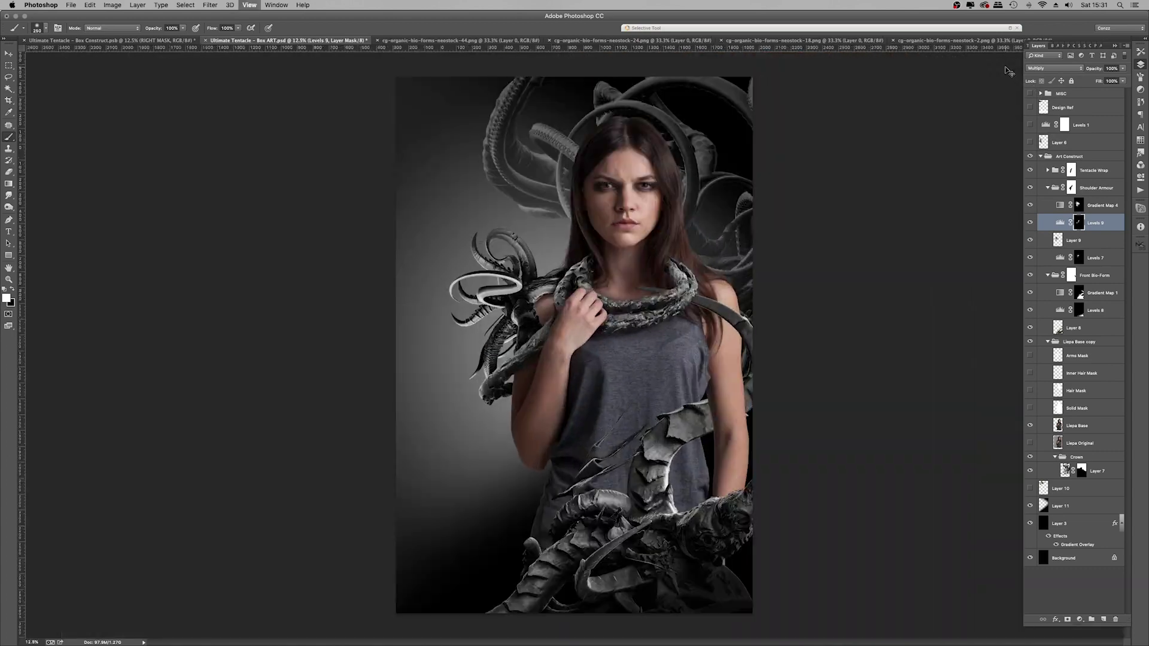
Step: Add a Gradient Map adjustment above the Art Construct group
{"action": "key", "text": "super+plus"}
{"action": "key", "text": "z"}
{"action": "right_click", "coordinate": [646, 165]}
{"action": "left_click", "coordinate": [673, 220]}
{"action": "key", "text": "super+minus"}
{"action": "left_click", "coordinate": [1077, 156]}
{"action": "left_click", "coordinate": [1079, 620]}
{"action": "left_click", "coordinate": [1096, 614]}
Step: Try several photographic toning presets on the gradient map and set its blend mode to Color
{"action": "left_click", "coordinate": [1117, 77]}
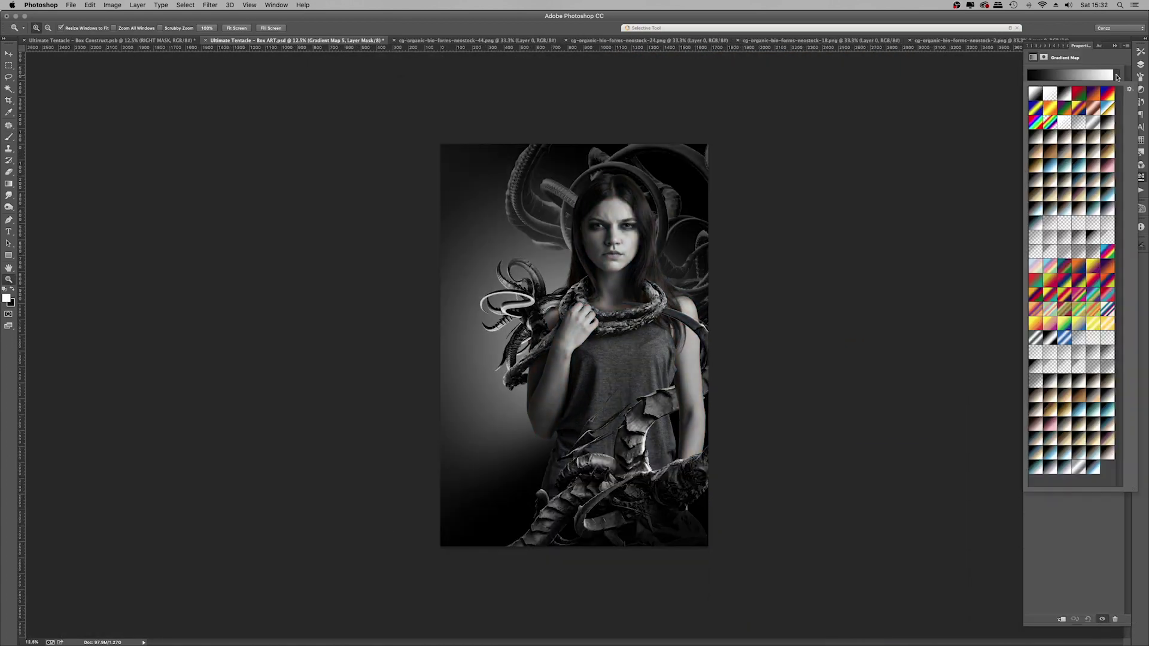
{"action": "left_click", "coordinate": [1080, 194]}
{"action": "left_click", "coordinate": [1095, 194]}
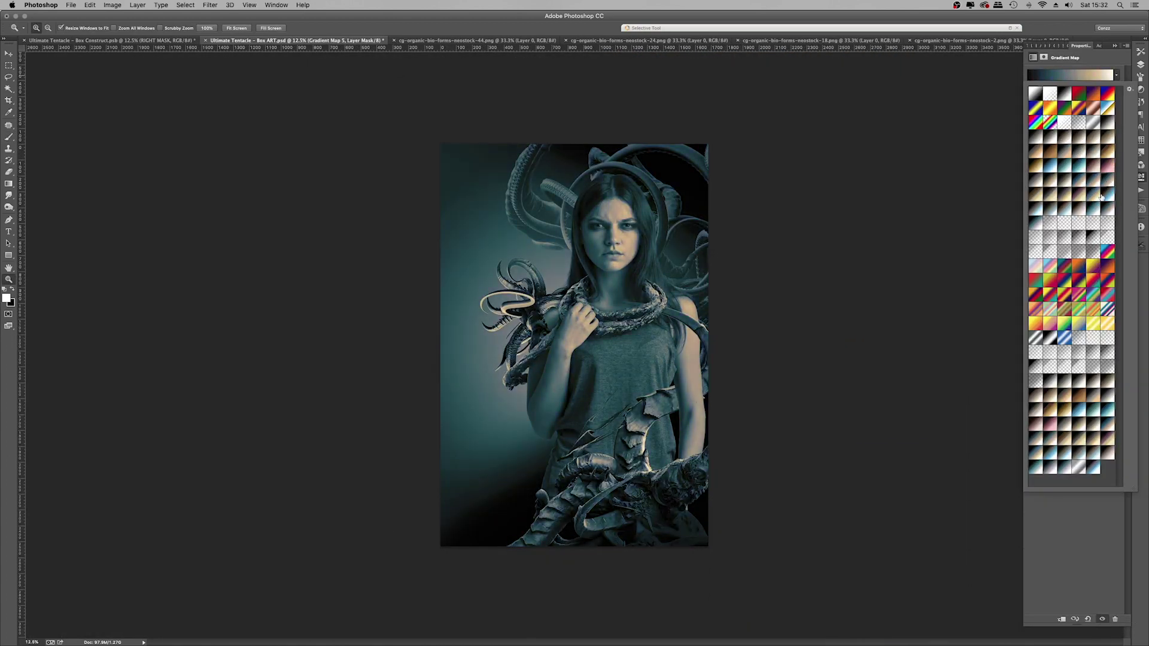
{"action": "left_click", "coordinate": [1094, 181]}
{"action": "left_click", "coordinate": [1107, 180]}
{"action": "left_click", "coordinate": [1140, 71]}
{"action": "left_click", "coordinate": [1053, 68]}
{"action": "left_click", "coordinate": [1056, 246]}
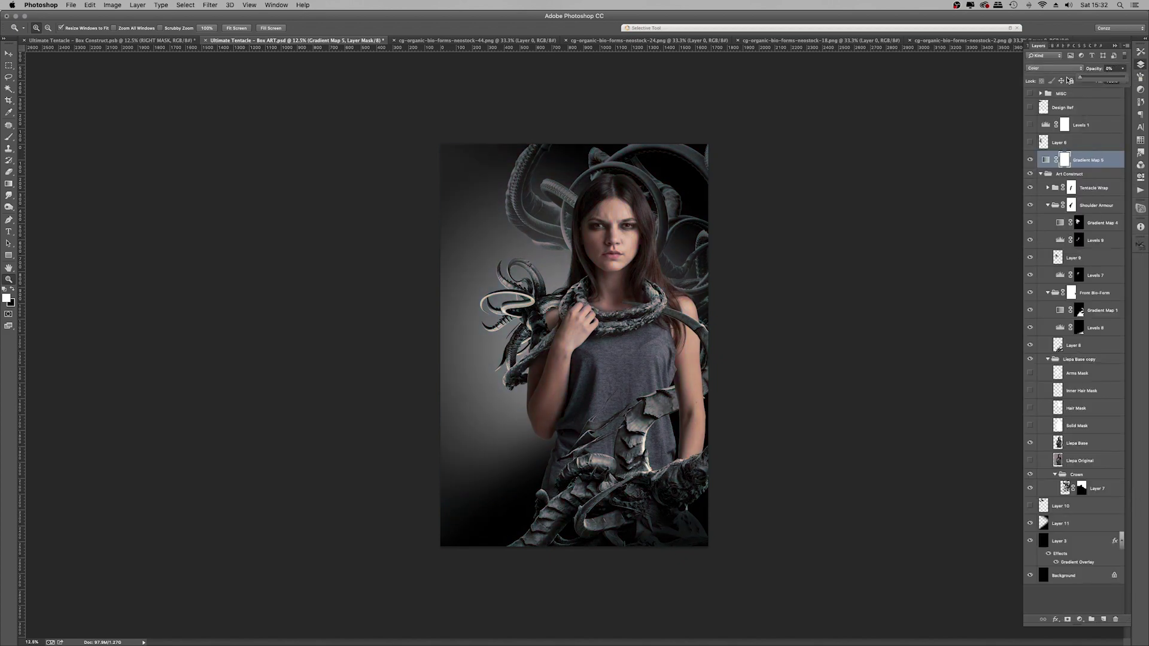
Step: Add a second, black-to-white Gradient Map at reduced opacity and group it with the first gradient map
{"action": "left_click", "coordinate": [1080, 620]}
{"action": "left_click", "coordinate": [1096, 614]}
{"action": "left_click", "coordinate": [1140, 67]}
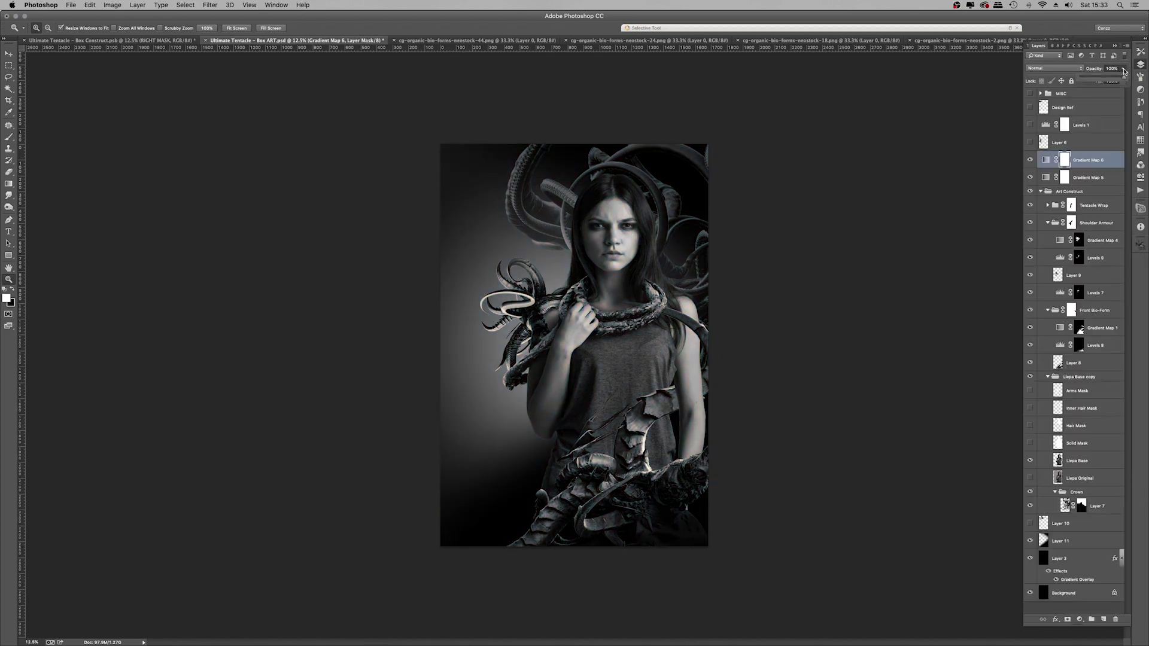
{"action": "left_click_drag", "start_coordinate": [1123, 68], "coordinate": [1099, 82]}
{"action": "left_click", "coordinate": [1081, 178], "text": "shift"}
{"action": "key", "text": "super+g"}
Step: Add another darkening Levels adjustment above the existing Levels adjustment in the Front Bio-Form group
{"action": "left_click", "coordinate": [623, 278]}
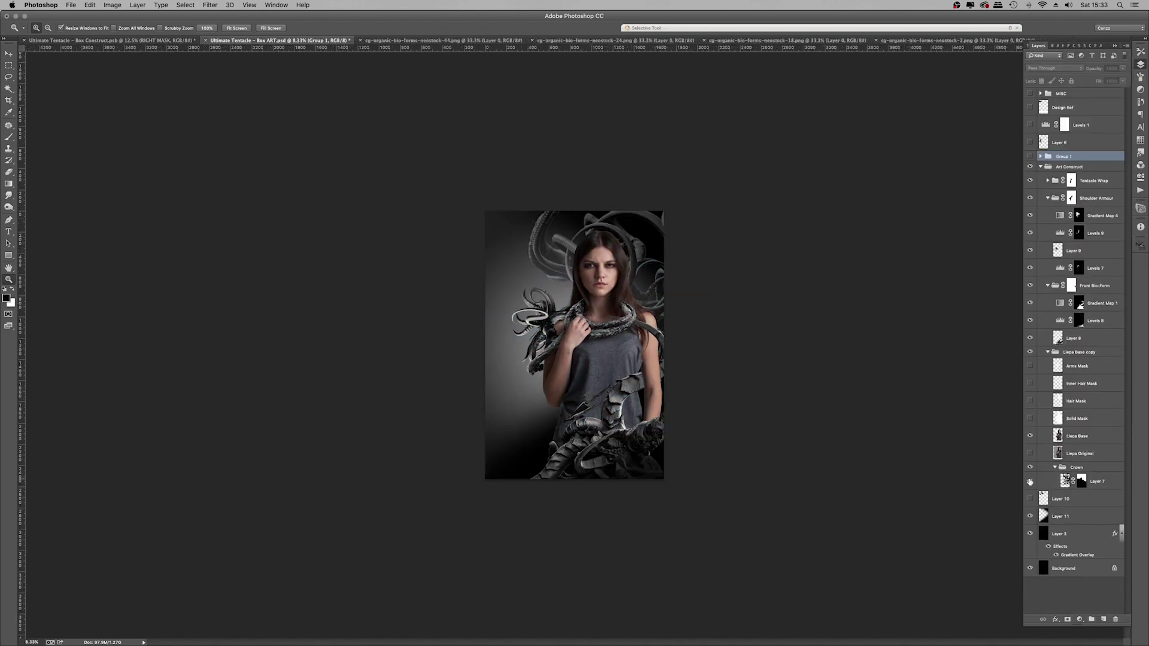
{"action": "left_click", "coordinate": [614, 207]}
{"action": "left_click", "coordinate": [620, 267]}
{"action": "left_click", "coordinate": [567, 156]}
{"action": "left_click", "coordinate": [1097, 321]}
{"action": "left_click", "coordinate": [1080, 620]}
{"action": "left_click", "coordinate": [1090, 498]}
{"action": "left_click_drag", "start_coordinate": [1077, 138], "coordinate": [1095, 137]}
{"action": "left_click", "coordinate": [1140, 64]}
Step: Invert the new Levels mask, paint the darkening back inside the front bio-form's outline, and deselect
{"action": "key", "text": "super+i"}
{"action": "left_click", "coordinate": [1058, 356], "text": "super"}
{"action": "key", "text": "b"}
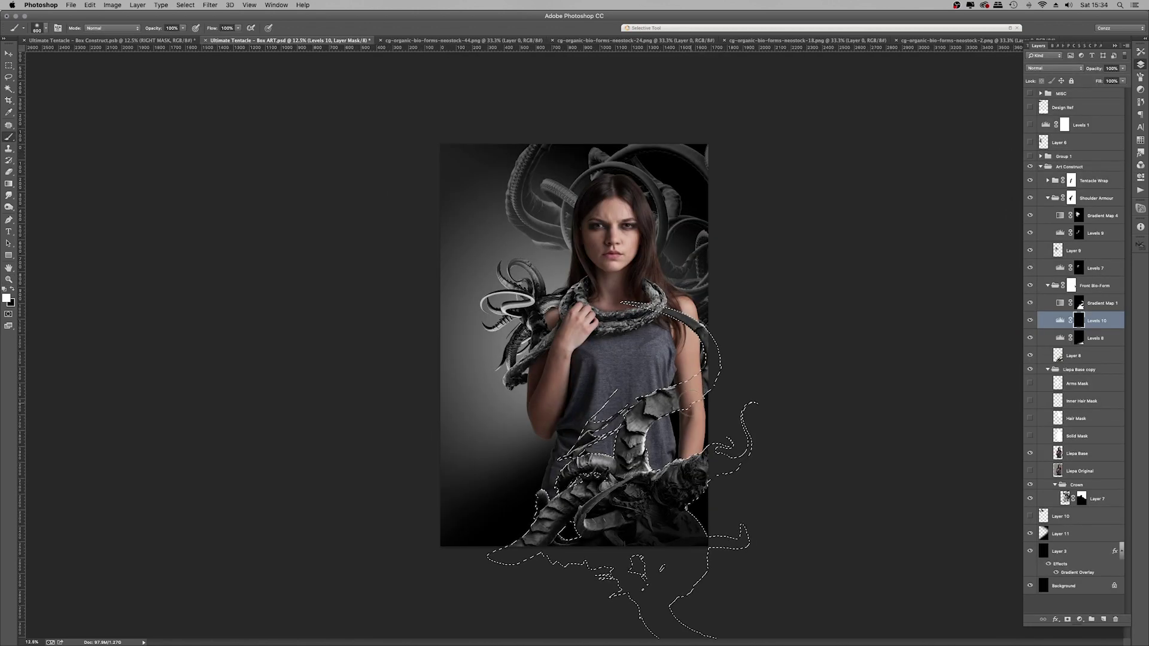
{"action": "key", "text": "super+d"}
{"action": "key", "text": "z"}
Step: Add a Gradient Map masked to the woman above her base layer, with Color blending at about 40% opacity
{"action": "left_click", "coordinate": [1081, 454]}
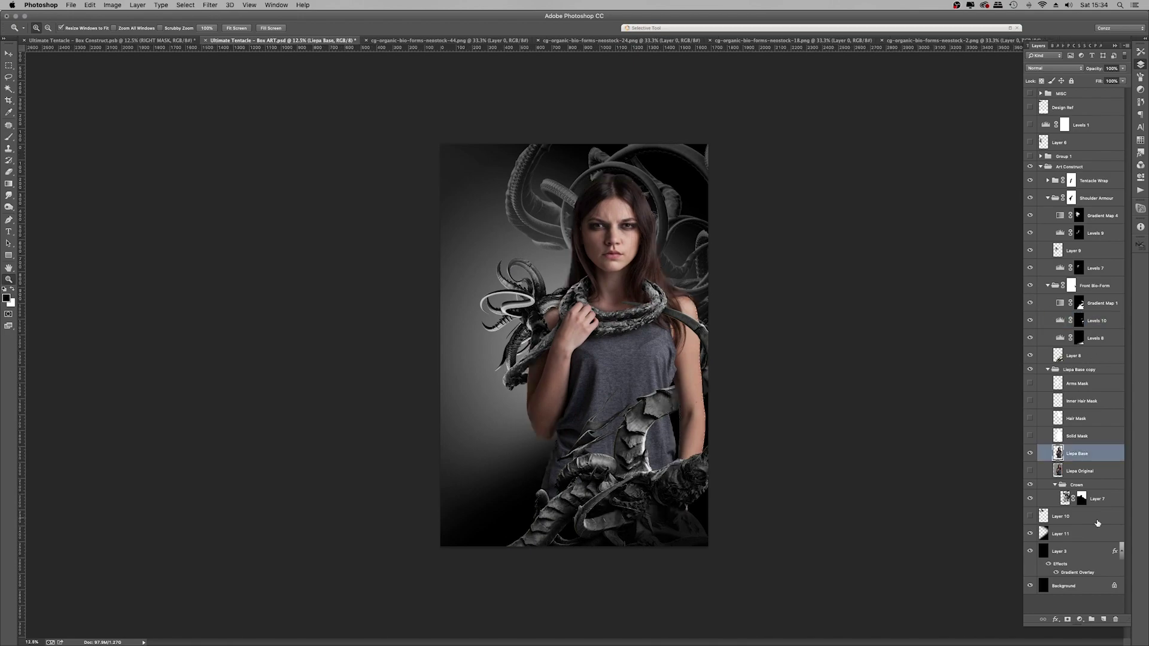
{"action": "left_click", "coordinate": [1079, 620]}
{"action": "left_click", "coordinate": [1096, 611]}
{"action": "left_click", "coordinate": [1141, 65]}
{"action": "left_click", "coordinate": [1054, 69]}
{"action": "left_click", "coordinate": [1040, 241]}
{"action": "left_click", "coordinate": [1122, 68]}
{"action": "left_click_drag", "start_coordinate": [1124, 79], "coordinate": [1093, 81]}
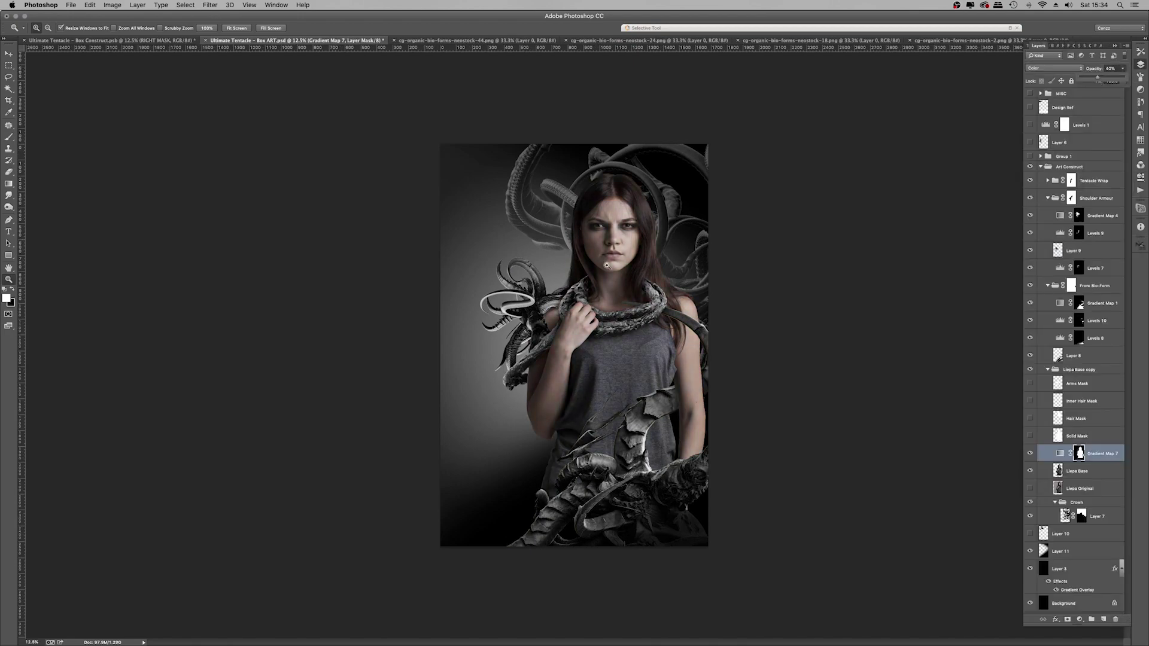
Step: Close the neostock-44 stock image and hide the Crown group's Layer 7 in the artwork
{"action": "left_click", "coordinate": [607, 265]}
{"action": "key", "text": "super+0"}
{"action": "key", "text": "super+minus"}
{"action": "key", "text": "super+minus"}
{"action": "left_click", "coordinate": [477, 41]}
{"action": "left_click", "coordinate": [394, 41]}
{"action": "left_click", "coordinate": [477, 40]}
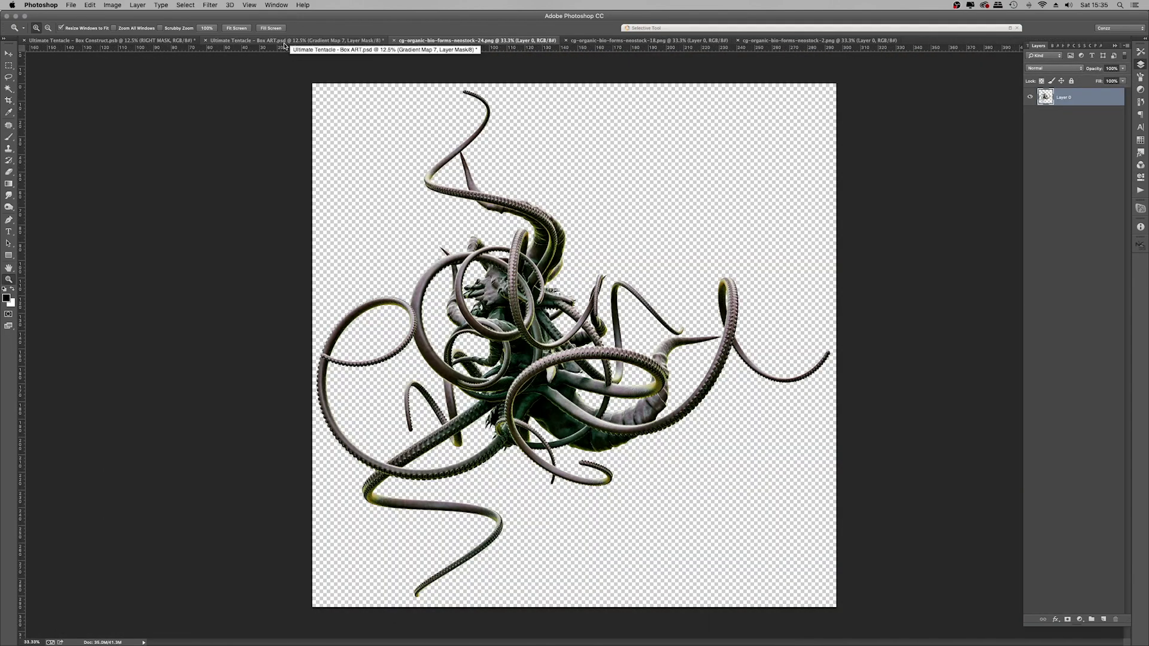
{"action": "left_click", "coordinate": [284, 44]}
{"action": "left_click", "coordinate": [1030, 517]}
Step: Place the neostock-24 tentacles behind the woman's head, layered just above Layer 11, and add a mirrored copy on the opposite side
{"action": "left_click", "coordinate": [477, 40]}
{"action": "key", "text": "v"}
{"action": "left_click_drag", "start_coordinate": [486, 290], "coordinate": [652, 198]}
{"action": "left_click_drag", "start_coordinate": [1095, 453], "coordinate": [1101, 558]}
{"action": "left_click_drag", "start_coordinate": [685, 198], "coordinate": [634, 212]}
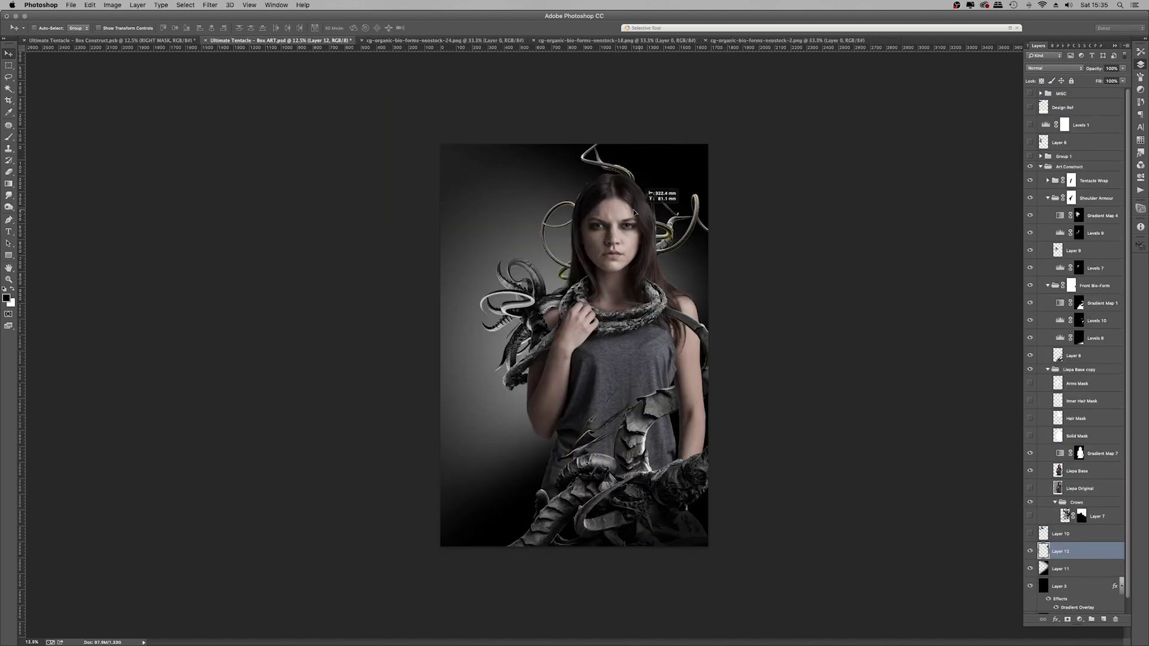
{"action": "left_click_drag", "start_coordinate": [770, 213], "coordinate": [616, 200]}
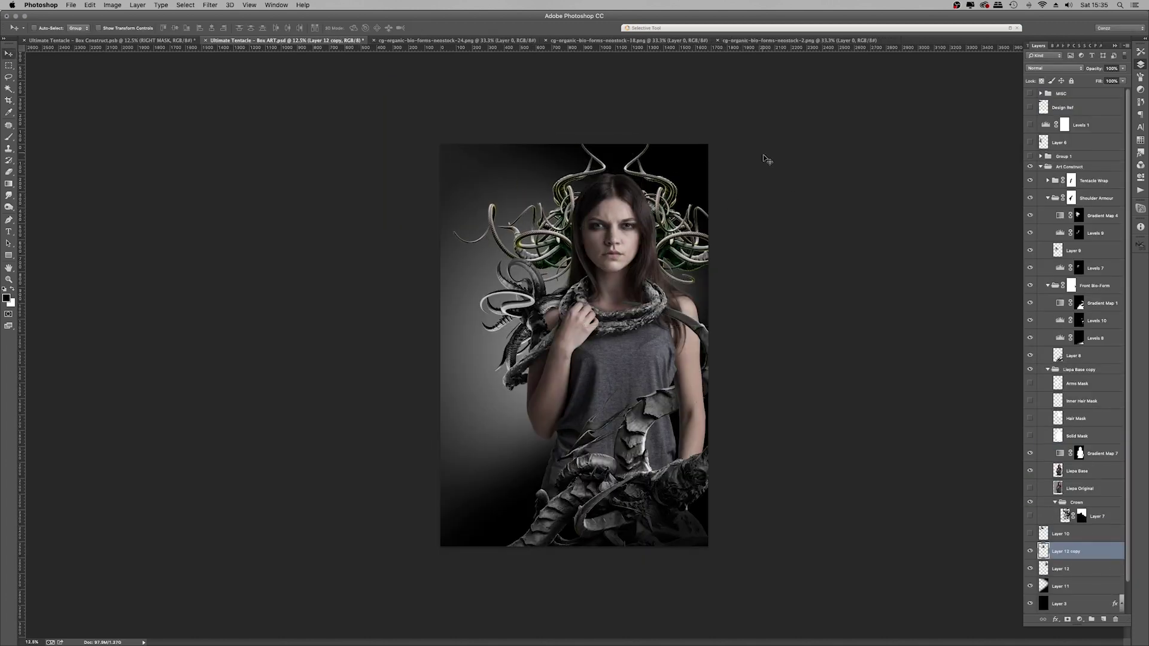
Step: Bring the pink horned tentacles into the artwork, layer them below Layer 10, and position them behind the woman above the shoulder armour
{"action": "left_click", "coordinate": [479, 40]}
{"action": "left_click_drag", "start_coordinate": [479, 251], "coordinate": [669, 209]}
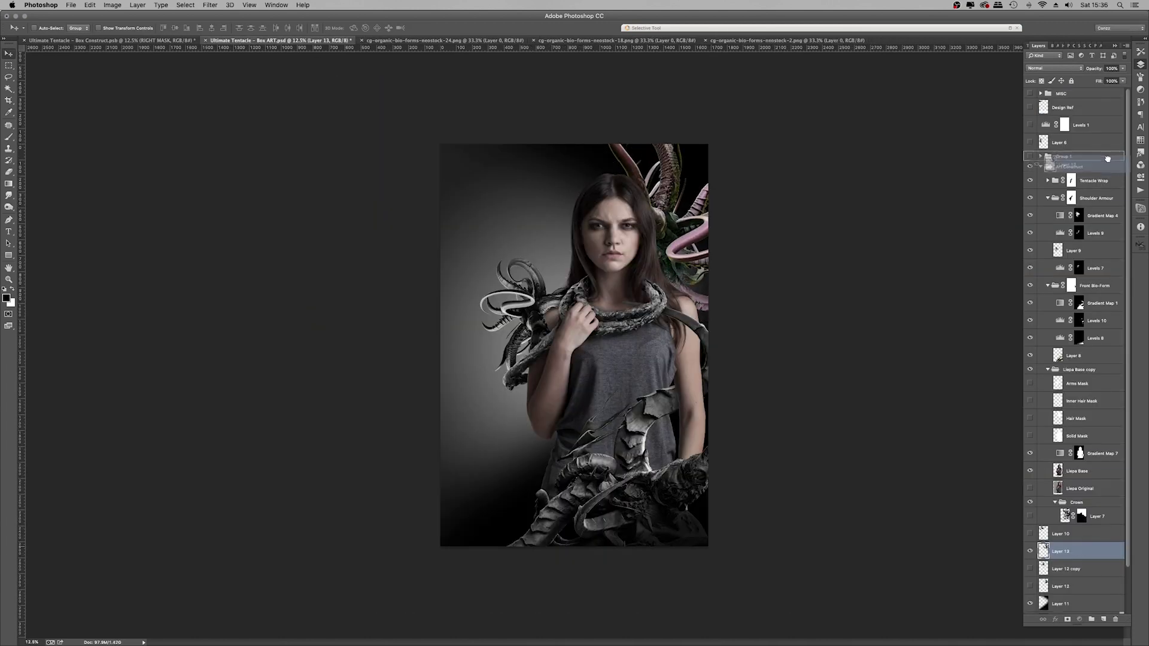
{"action": "key", "text": "super+t"}
{"action": "left_click_drag", "start_coordinate": [1108, 158], "coordinate": [1101, 559]}
{"action": "left_click_drag", "start_coordinate": [682, 234], "coordinate": [574, 251]}
Step: Load the outline of Layer 13's tentacles as a selection, contract it, and deselect
{"action": "left_click", "coordinate": [1044, 551], "text": "super"}
{"action": "left_click", "coordinate": [185, 5]}
{"action": "left_click", "coordinate": [299, 144]}
{"action": "left_click", "coordinate": [185, 5]}
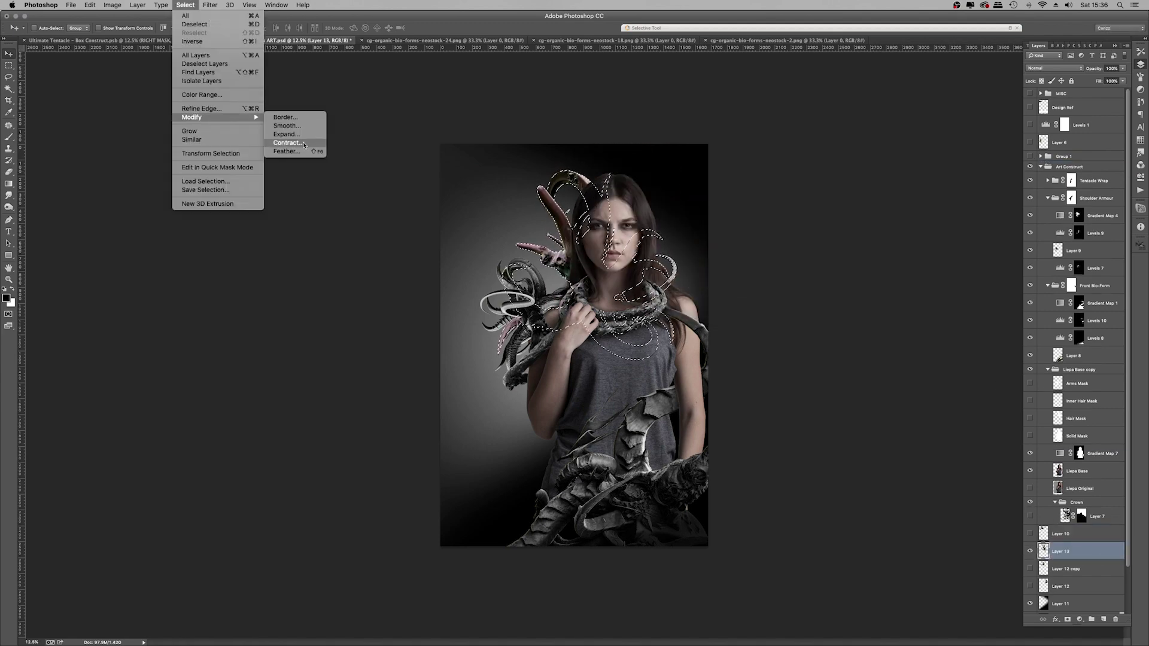
{"action": "left_click", "coordinate": [303, 144]}
{"action": "key", "text": "Return"}
{"action": "key", "text": "super+d"}
Step: Adjust the position of Layer 13's tentacles behind the woman and add a Gradient Map masked to them
{"action": "left_click_drag", "start_coordinate": [694, 219], "coordinate": [689, 218]}
{"action": "left_click", "coordinate": [1044, 551], "text": "super"}
{"action": "left_click", "coordinate": [1080, 619]}
{"action": "left_click", "coordinate": [1095, 611]}
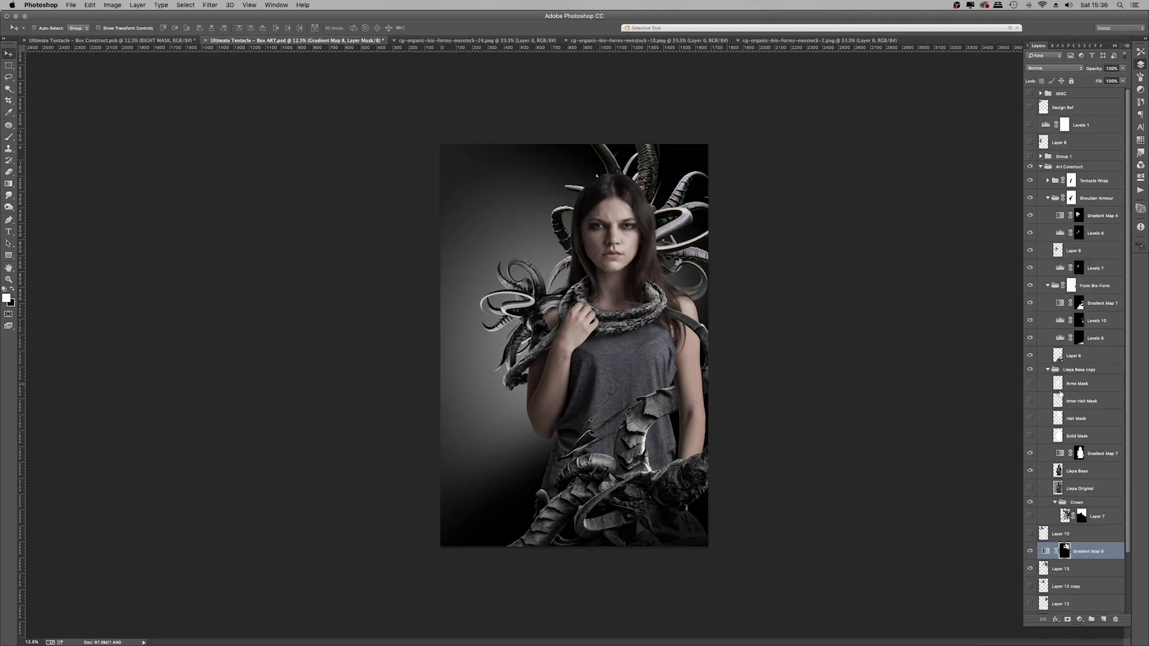
Step: Group the new Gradient Map with Layer 13 and name the group Behind Bio-Forms
{"action": "left_click", "coordinate": [1071, 568], "text": "shift"}
{"action": "key", "text": "super+g"}
{"action": "double_click", "coordinate": [1064, 547]}
{"action": "type", "text": "Behind Bio-Forms"}
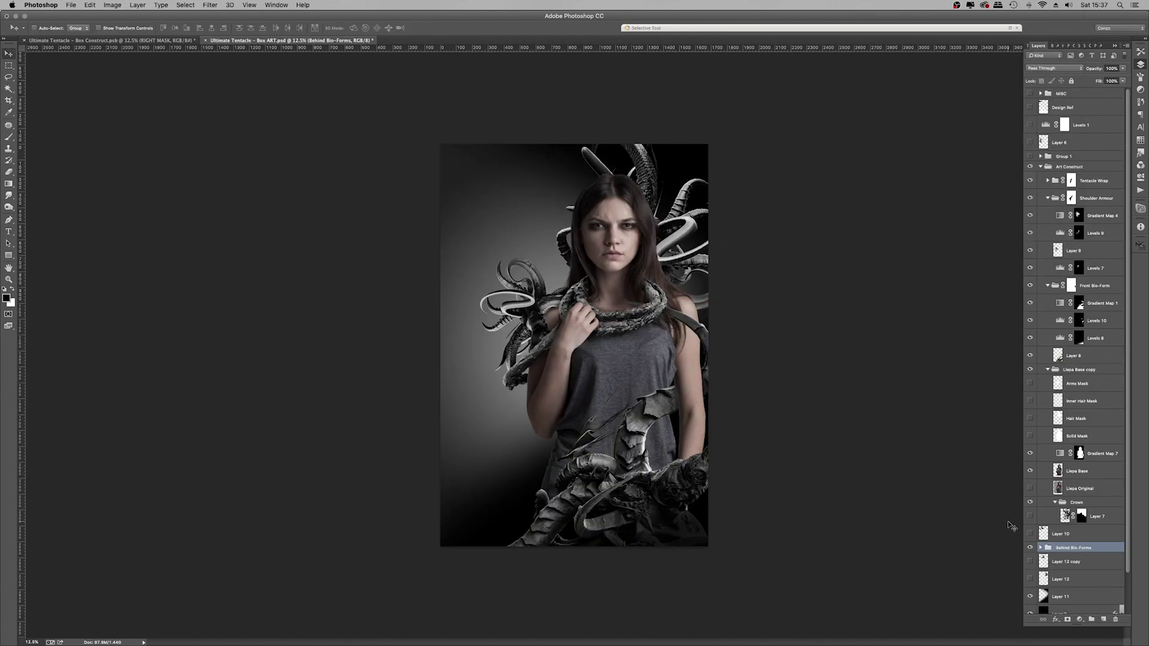
Step: Add a Levels adjustment in the Behind Bio-Forms group, invert its mask, and set it to Multiply to darken the tentacles
{"action": "left_click", "coordinate": [1079, 620]}
{"action": "left_click", "coordinate": [1093, 496]}
{"action": "left_click_drag", "start_coordinate": [1121, 161], "coordinate": [1053, 160]}
{"action": "key", "text": "super+i"}
{"action": "left_click", "coordinate": [1034, 46]}
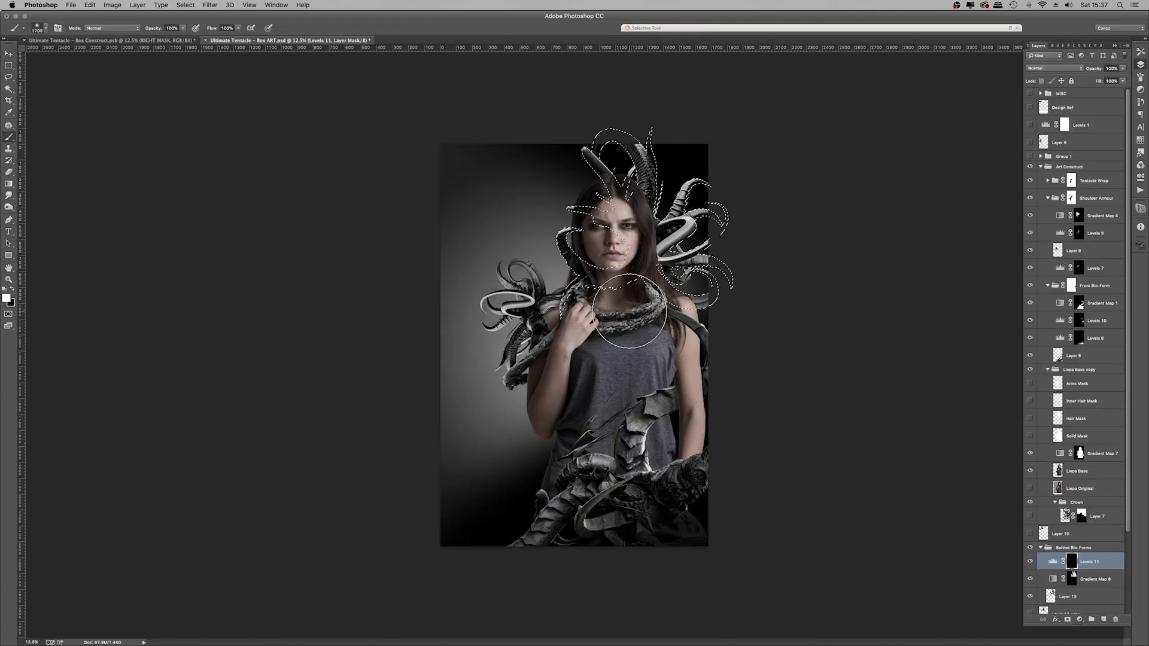
{"action": "key", "text": "super+d"}
{"action": "left_click", "coordinate": [1054, 68]}
{"action": "left_click", "coordinate": [1054, 90]}
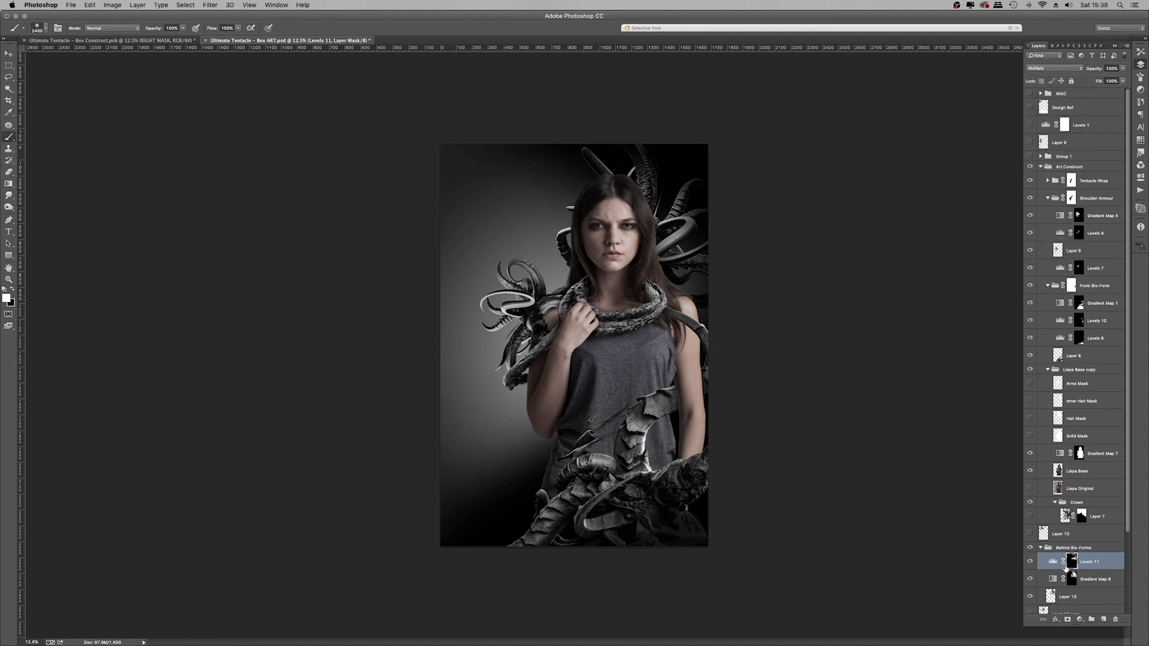
Step: Save the artwork and mask off a lassoed area around the top of the woman's head in the Behind Bio-Forms group
{"action": "left_click", "coordinate": [1074, 547]}
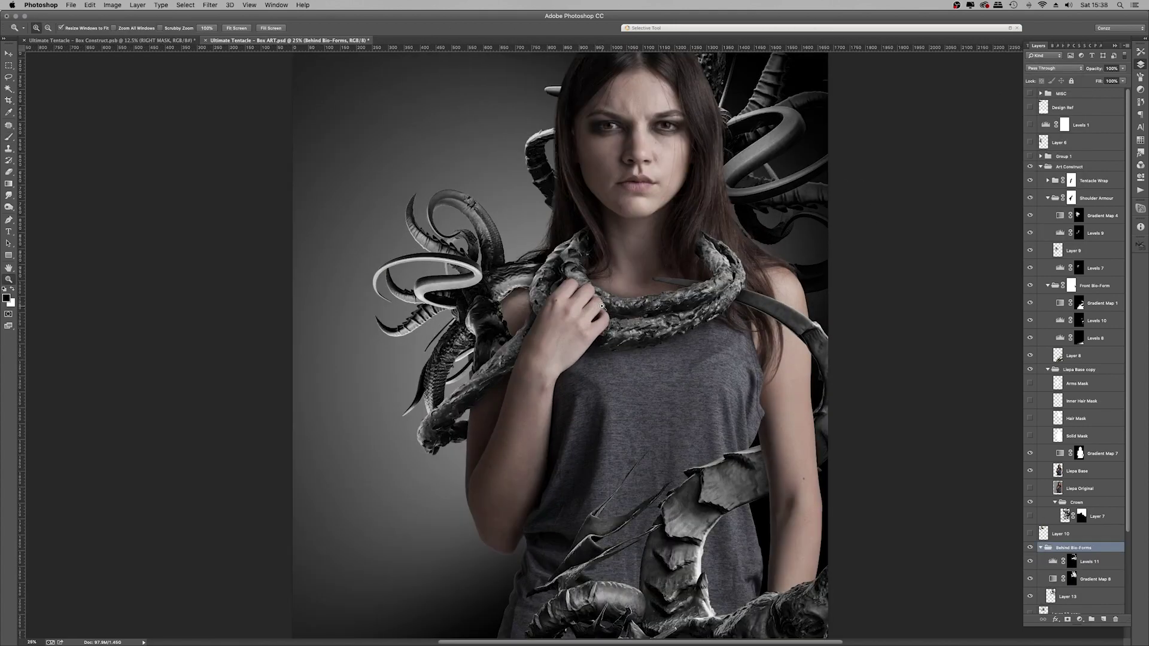
{"action": "key", "text": "super+s"}
{"action": "left_click_drag", "start_coordinate": [624, 196], "coordinate": [623, 146]}
{"action": "key", "text": "alt+BackSpace"}
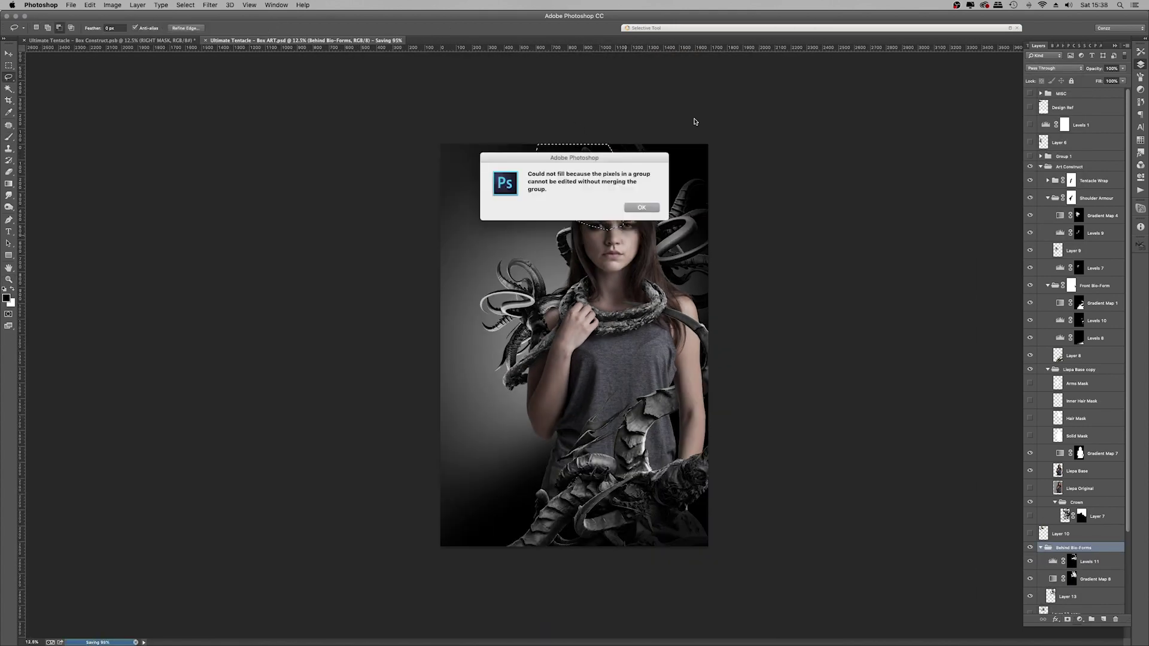
{"action": "key", "text": "Return"}
{"action": "left_click", "coordinate": [1068, 620]}
{"action": "key", "text": "super+i"}
Step: Delete the hidden Layer 13 copy and Layer 12
{"action": "scroll", "coordinate": [1089, 562], "scroll_direction": "down", "scroll_amount": 3}
{"action": "left_click", "coordinate": [1070, 551]}
{"action": "left_click", "coordinate": [1065, 568], "text": "shift"}
{"action": "key", "text": "Delete"}
Step: Show Layer 7 and move the Crown group out of the woman's group to beneath Behind Bio-Forms
{"action": "left_click", "coordinate": [1029, 446]}
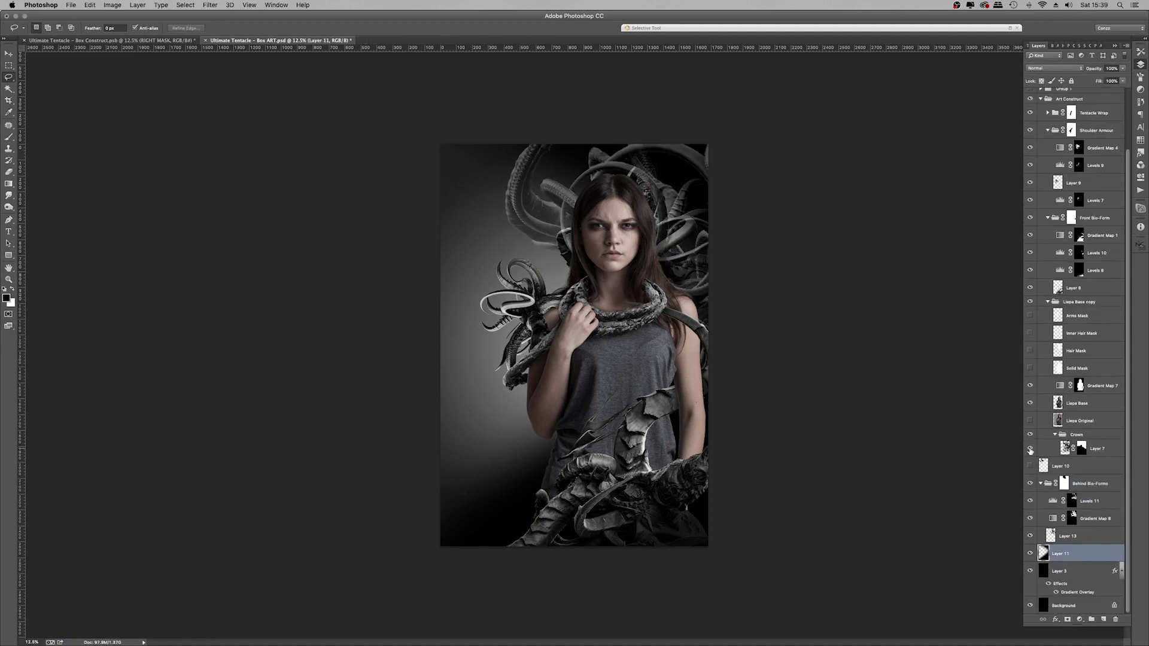
{"action": "left_click", "coordinate": [1055, 433]}
{"action": "left_click_drag", "start_coordinate": [1076, 450], "coordinate": [1077, 542]}
{"action": "left_click", "coordinate": [1041, 470]}
Step: Reposition the Crown tentacles behind the woman's head and shoulder, and set Layer 7 to Overlay blending at 100% opacity
{"action": "mouse_move", "coordinate": [1123, 68]}
{"action": "left_mouse_down"}
{"action": "mouse_move", "coordinate": [1092, 78]}
{"action": "mouse_move", "coordinate": [1108, 78]}
{"action": "left_mouse_up"}
{"action": "key", "text": "v"}
{"action": "left_click_drag", "start_coordinate": [676, 183], "coordinate": [632, 226]}
{"action": "left_click", "coordinate": [1041, 538]}
{"action": "left_click", "coordinate": [1083, 551]}
{"action": "left_click_drag", "start_coordinate": [1122, 68], "coordinate": [1126, 78]}
{"action": "key", "text": "shift+alt+o"}
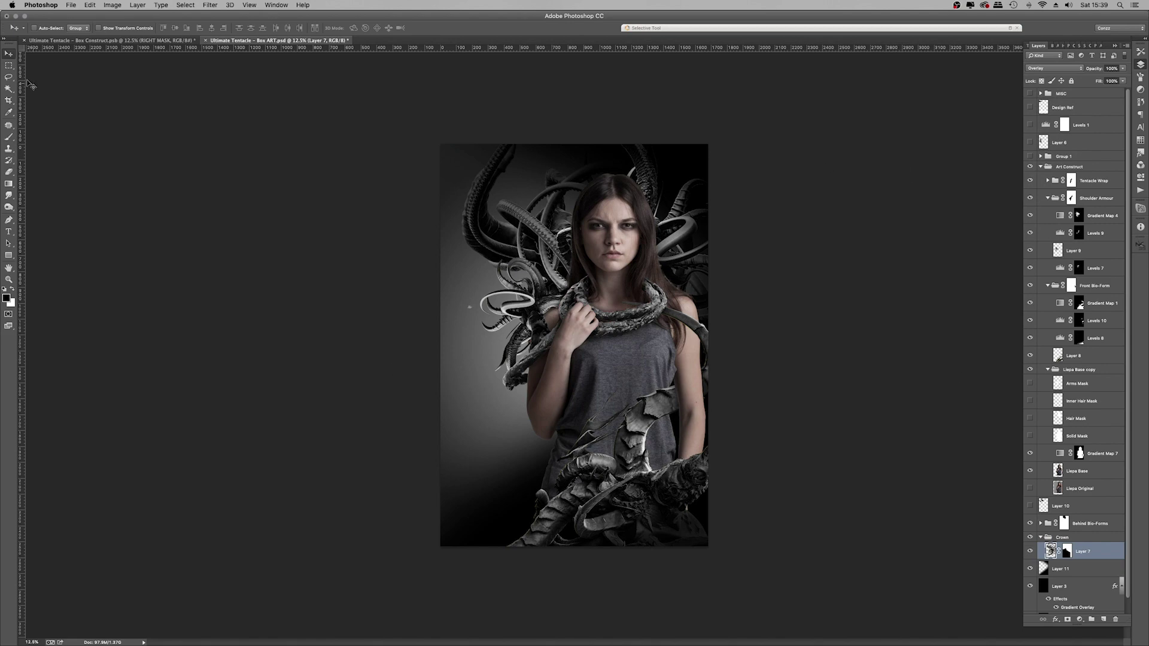
Step: Fill the selected area of Layer 7's mask with the background colour and deselect
{"action": "key", "text": "super+backslash"}
{"action": "key", "text": "super+BackSpace"}
{"action": "key", "text": "super+d"}
{"action": "key", "text": "super+minus"}
{"action": "key", "text": "super+equal"}
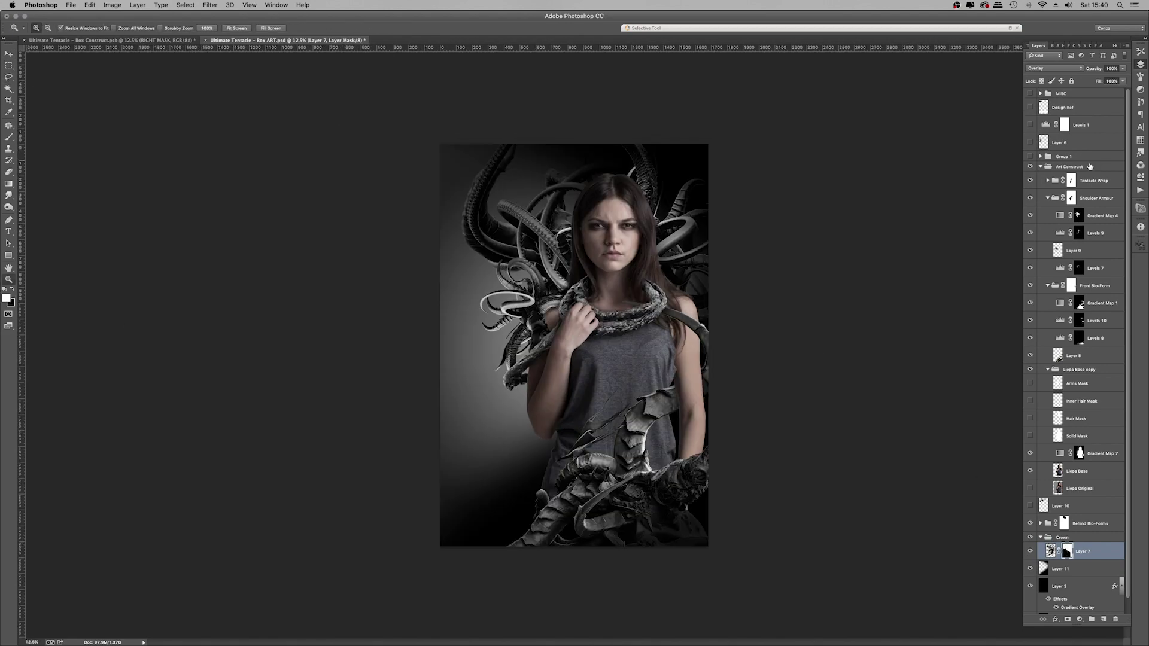
Step: Stamp all visible layers into a new layer above the Art Construct group
{"action": "left_click", "coordinate": [1089, 167]}
{"action": "key", "text": "super+shift+alt+n"}
{"action": "key", "text": "super+z"}
{"action": "key", "text": "super+shift+alt+n"}
{"action": "key", "text": "super+shift+alt+e"}
{"action": "key", "text": "super+equal"}
{"action": "key", "text": "super+equal"}
{"action": "key", "text": "super+equal"}
{"action": "key", "text": "super+0"}
{"action": "right_click", "coordinate": [634, 157]}
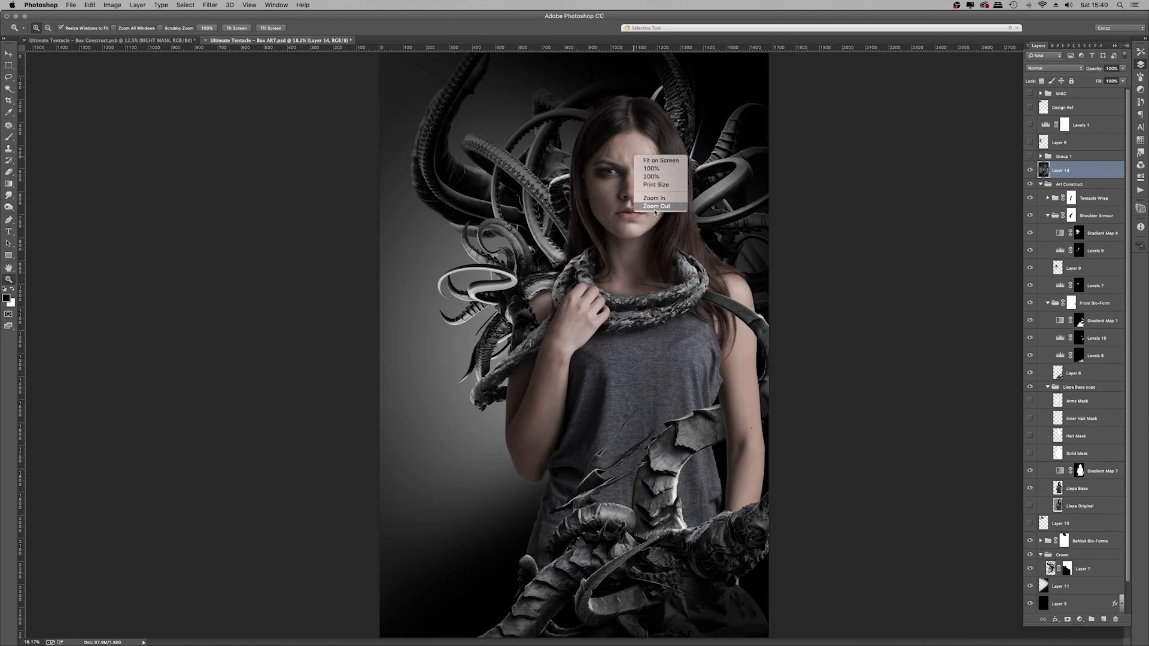
{"action": "left_click", "coordinate": [656, 206]}
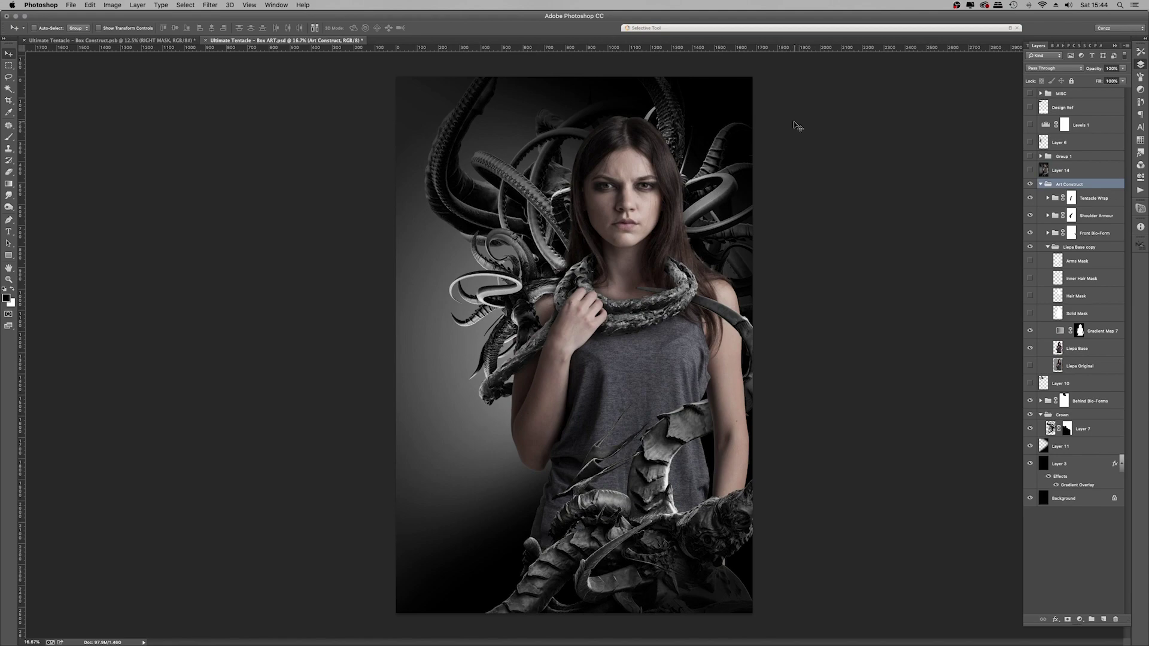
Step: Switch to Finder, open photo-stock-organic-tendrils-neostock-21.png in Photoshop, and bring the tendrils into the artwork's Art Construct group
{"action": "key", "text": "super+Tab"}
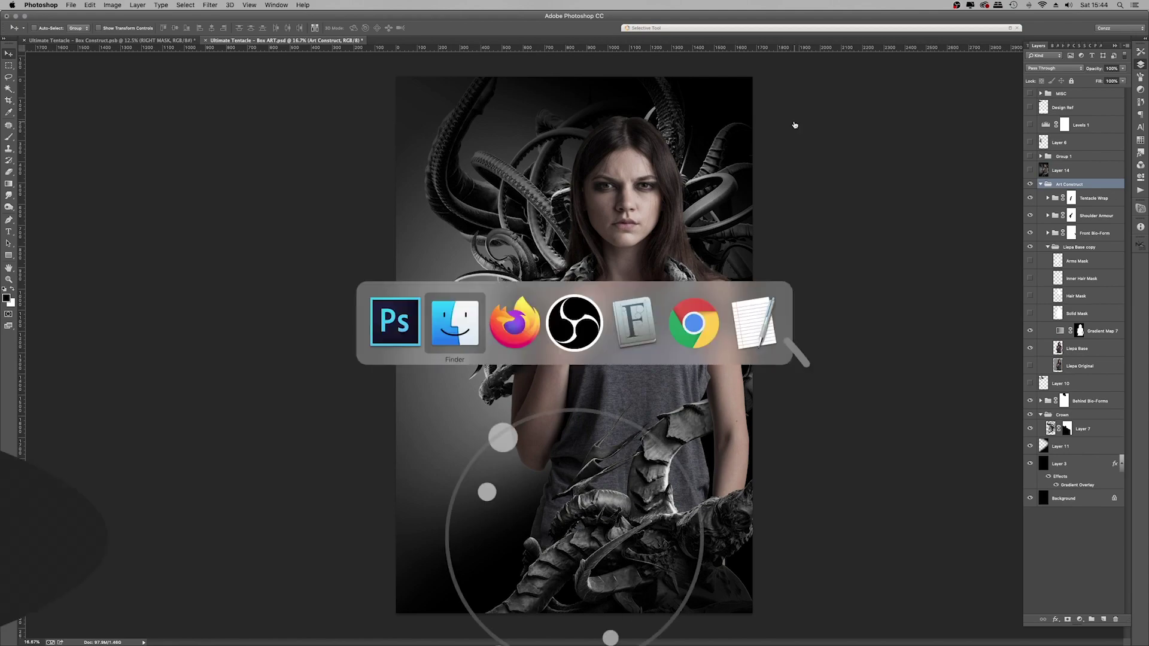
{"action": "scroll", "coordinate": [427, 228], "scroll_direction": "down", "scroll_amount": 5}
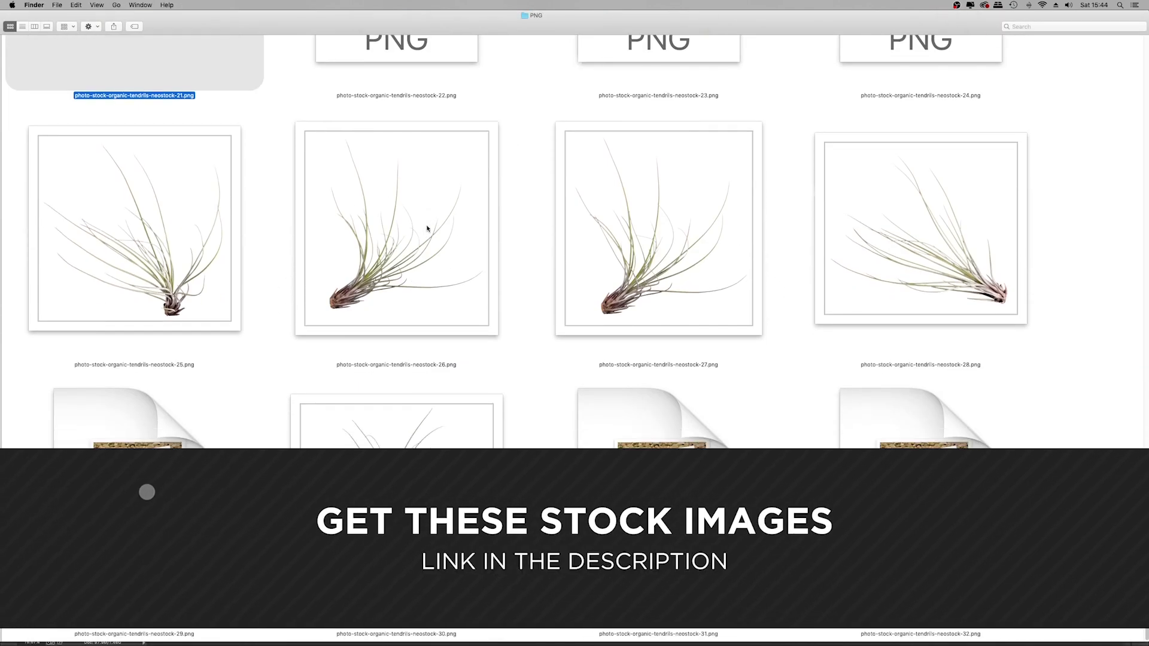
{"action": "scroll", "coordinate": [427, 228], "scroll_direction": "up", "scroll_amount": 20}
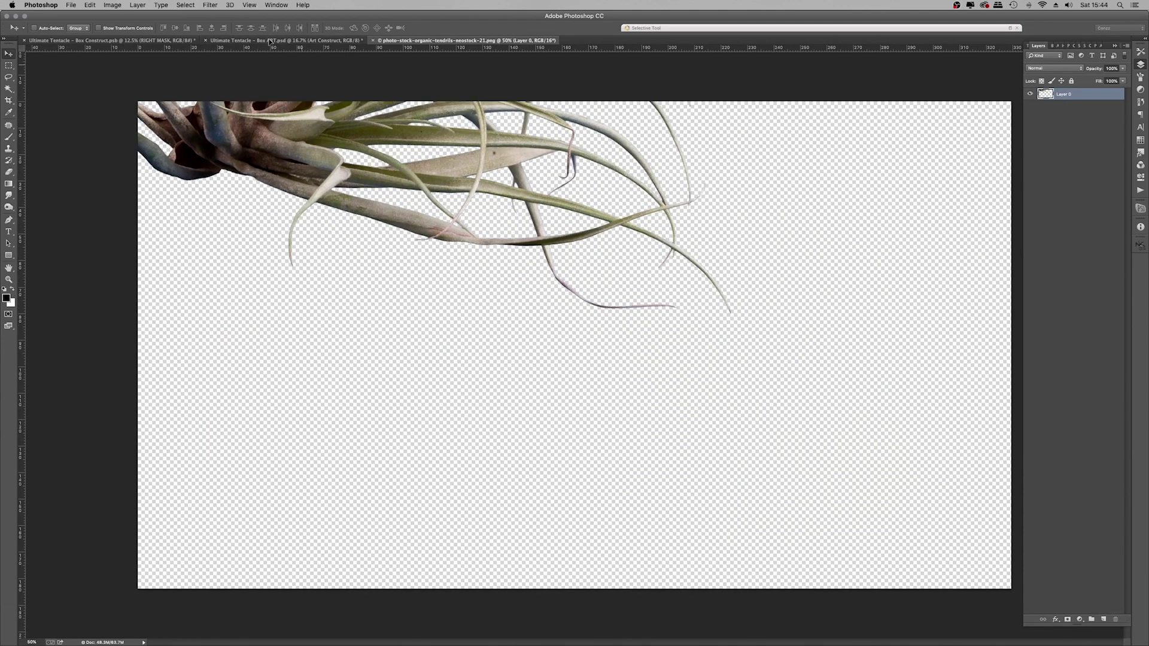
{"action": "left_click", "coordinate": [270, 41]}
{"action": "left_click_drag", "start_coordinate": [481, 206], "coordinate": [497, 217]}
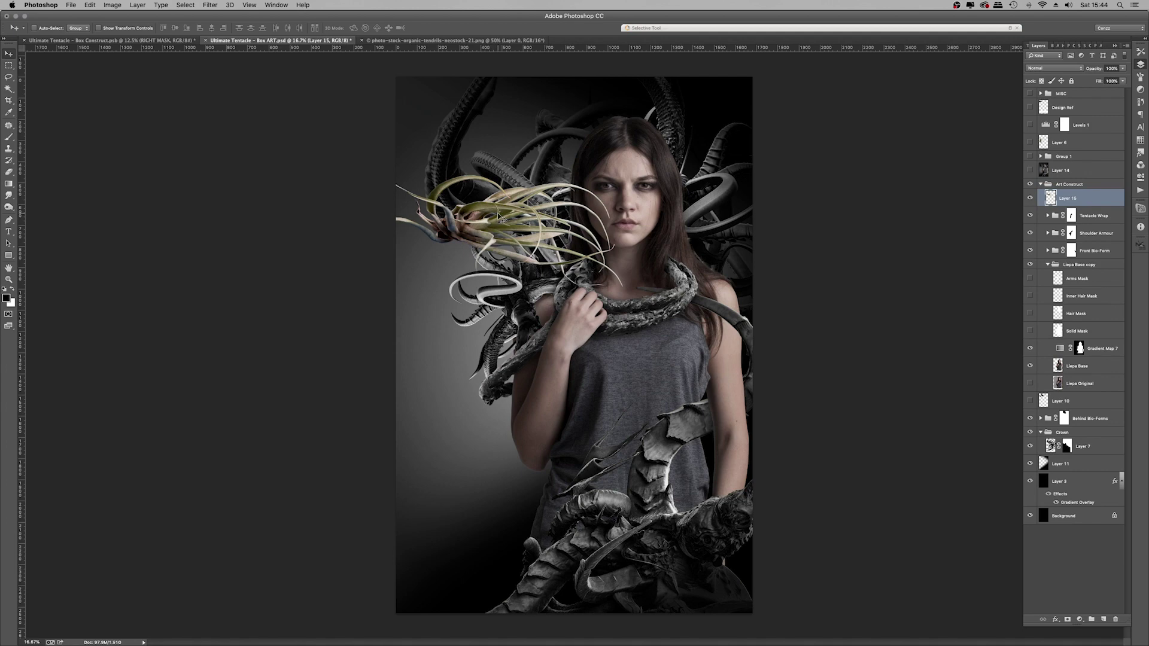
Step: Rotate the tendrils so they hang downward and add a Gradient Map masked to them
{"action": "key", "text": "super+t"}
{"action": "left_click_drag", "start_coordinate": [705, 417], "coordinate": [428, 311]}
{"action": "key", "text": "Return"}
{"action": "left_click", "coordinate": [1050, 198], "text": "super"}
{"action": "left_click", "coordinate": [1079, 620]}
{"action": "left_click", "coordinate": [1098, 613]}
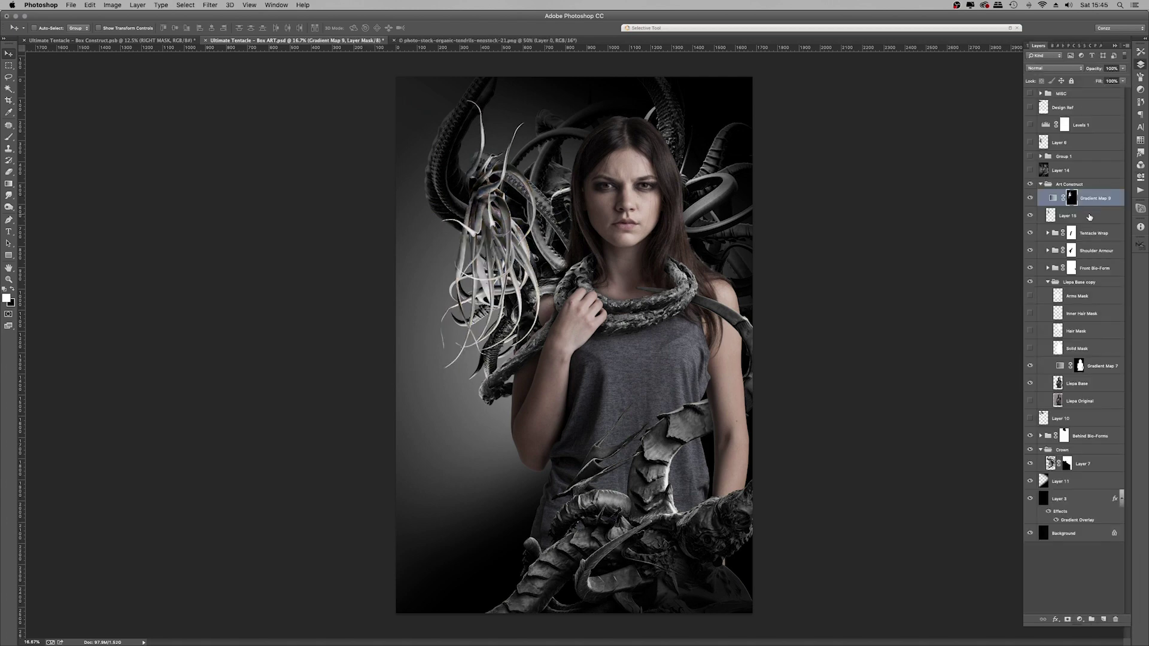
Step: Group the tendrils with their Gradient Map as Organic Shoulder Piece and place the group below Tentacle Wrap
{"action": "left_click", "coordinate": [1089, 217], "text": "shift"}
{"action": "key", "text": "super+g"}
{"action": "double_click", "coordinate": [1071, 195]}
{"action": "type", "text": "Orga"}
{"action": "left_click_drag", "start_coordinate": [1086, 194], "coordinate": [1084, 217]}
Step: Move the Organic Shoulder Piece onto the woman's left shoulder and rotate it to drape over her arm
{"action": "left_click_drag", "start_coordinate": [488, 210], "coordinate": [718, 310]}
{"action": "key", "text": "super+t"}
{"action": "left_click_drag", "start_coordinate": [829, 353], "coordinate": [826, 326]}
{"action": "key", "text": "Return"}
Step: Duplicate Layer 15 inside the Organic Shoulder Piece group and set the copy to Multiply with reduced opacity
{"action": "left_click", "coordinate": [1047, 212]}
{"action": "left_click", "coordinate": [1079, 243]}
{"action": "key", "text": "super+j"}
{"action": "left_click", "coordinate": [1054, 68]}
{"action": "left_click", "coordinate": [1062, 96]}
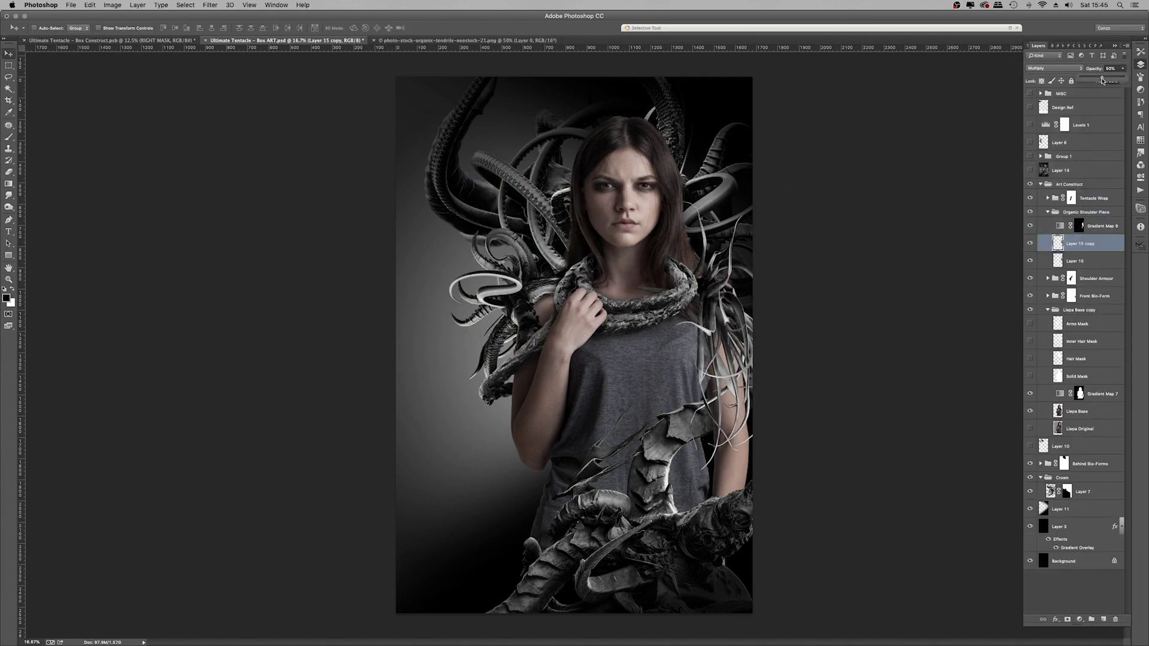
Step: Add a Levels adjustment masked to the shoulder tendrils, adjust its levels, and ready the Brush tool for its mask
{"action": "left_click", "coordinate": [1058, 244], "text": "super"}
{"action": "left_click", "coordinate": [1079, 620]}
{"action": "left_click_drag", "start_coordinate": [1079, 135], "coordinate": [1089, 137]}
{"action": "left_click", "coordinate": [1140, 64]}
{"action": "key", "text": "b"}
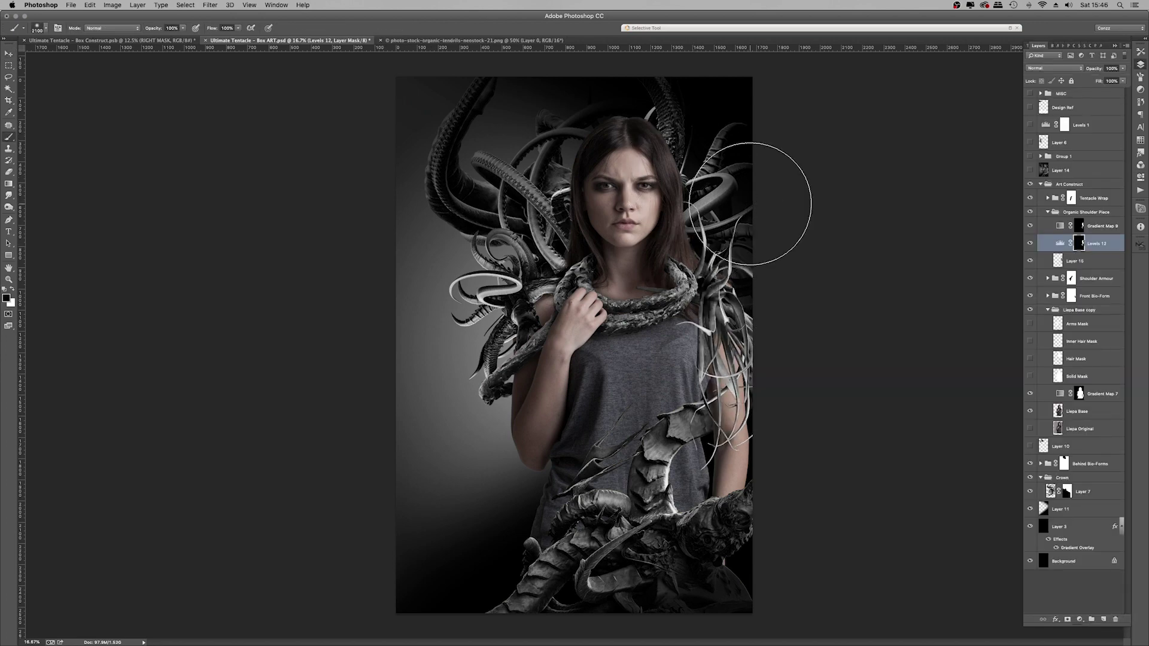
Step: Duplicate the Organic Shoulder Piece group, merge the lower one into a single layer, and apply Levels to it
{"action": "left_click", "coordinate": [1047, 211]}
{"action": "left_click", "coordinate": [1098, 215]}
{"action": "key", "text": "super+j"}
{"action": "right_click", "coordinate": [1088, 224]}
{"action": "left_click", "coordinate": [1047, 377]}
{"action": "key", "text": "v"}
{"action": "key", "text": "super+l"}
{"action": "left_click", "coordinate": [935, 139]}
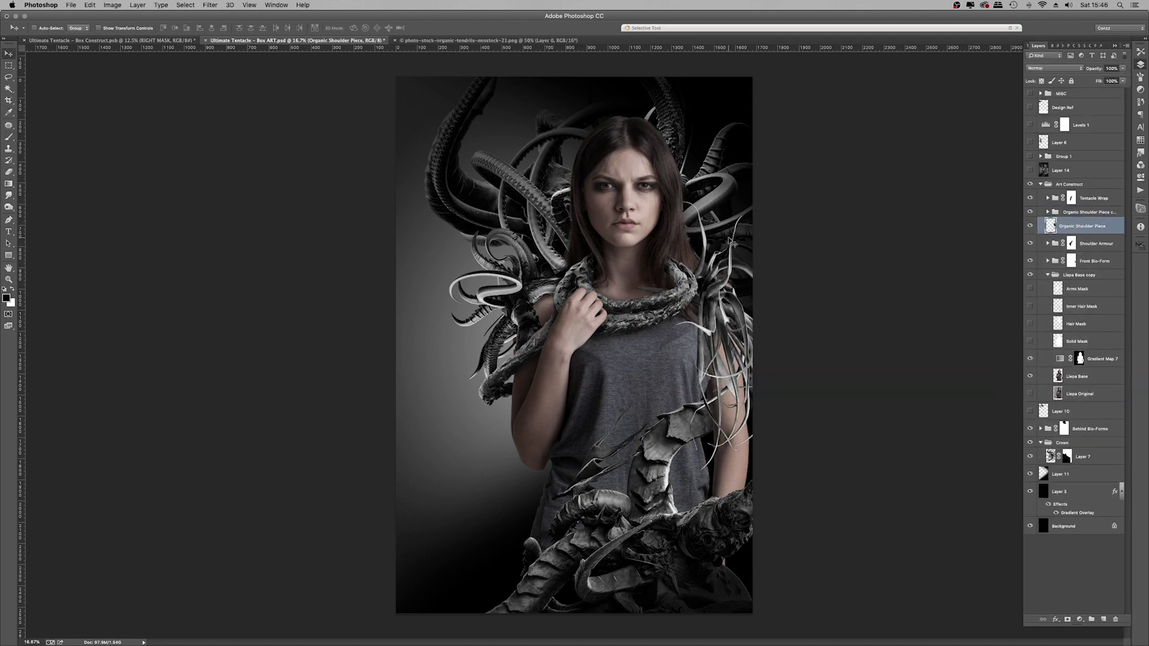
Step: Blur the merged Organic Shoulder Piece layer and set it to Multiply blending with reduced opacity
{"action": "left_click", "coordinate": [210, 5]}
{"action": "mouse_move", "coordinate": [257, 113]}
{"action": "left_click", "coordinate": [344, 157]}
{"action": "key", "text": "Return"}
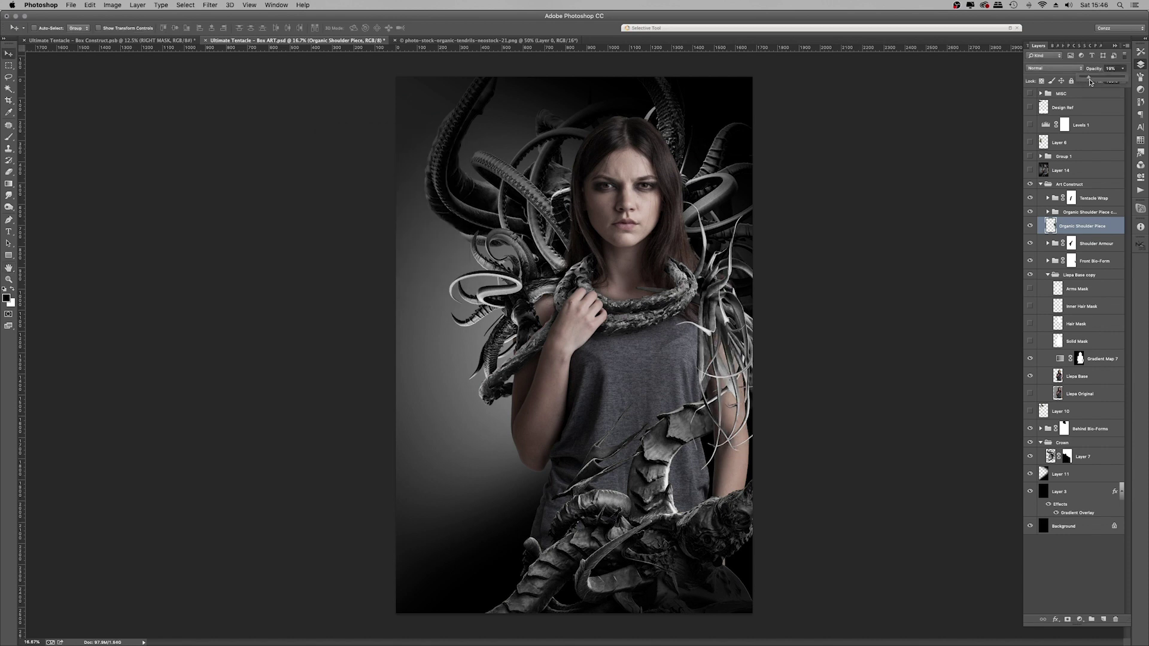
{"action": "left_click", "coordinate": [1055, 68]}
{"action": "left_click", "coordinate": [1047, 89]}
Step: Expand the duplicated Organic Shoulder Piece group, rename the blurred layer inside it as Shadow, and save the artwork
{"action": "key", "text": "Delete"}
{"action": "left_click", "coordinate": [1064, 213]}
{"action": "left_click", "coordinate": [1047, 212]}
{"action": "double_click", "coordinate": [1074, 277]}
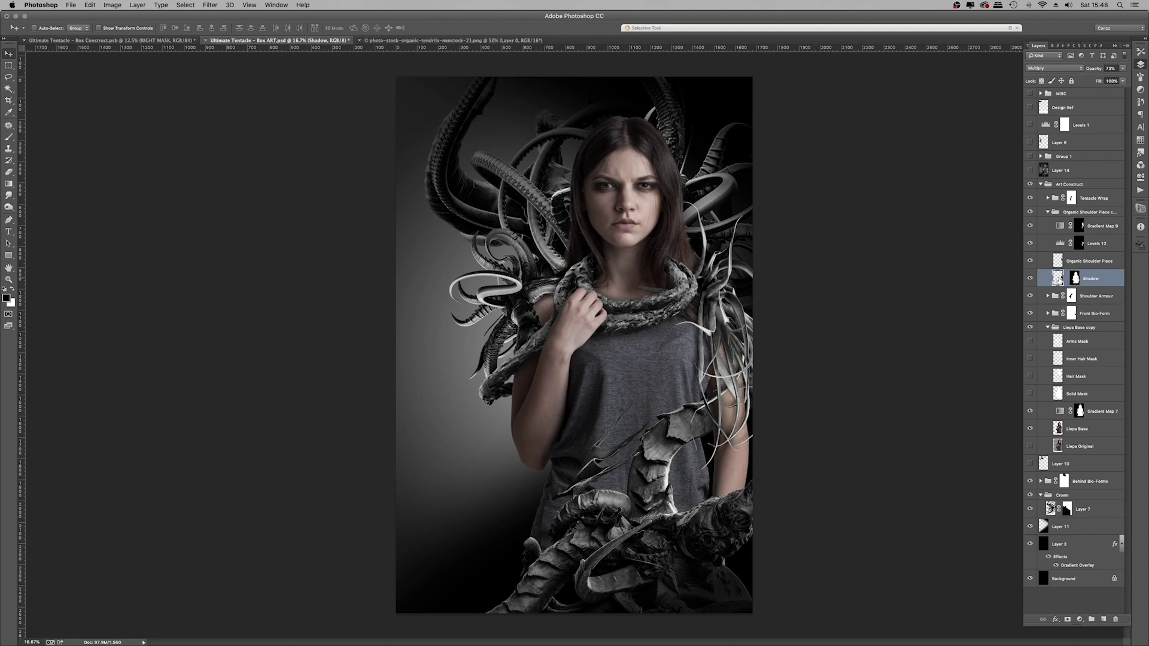
{"action": "key", "text": "z"}
{"action": "left_click", "coordinate": [850, 224], "text": "alt"}
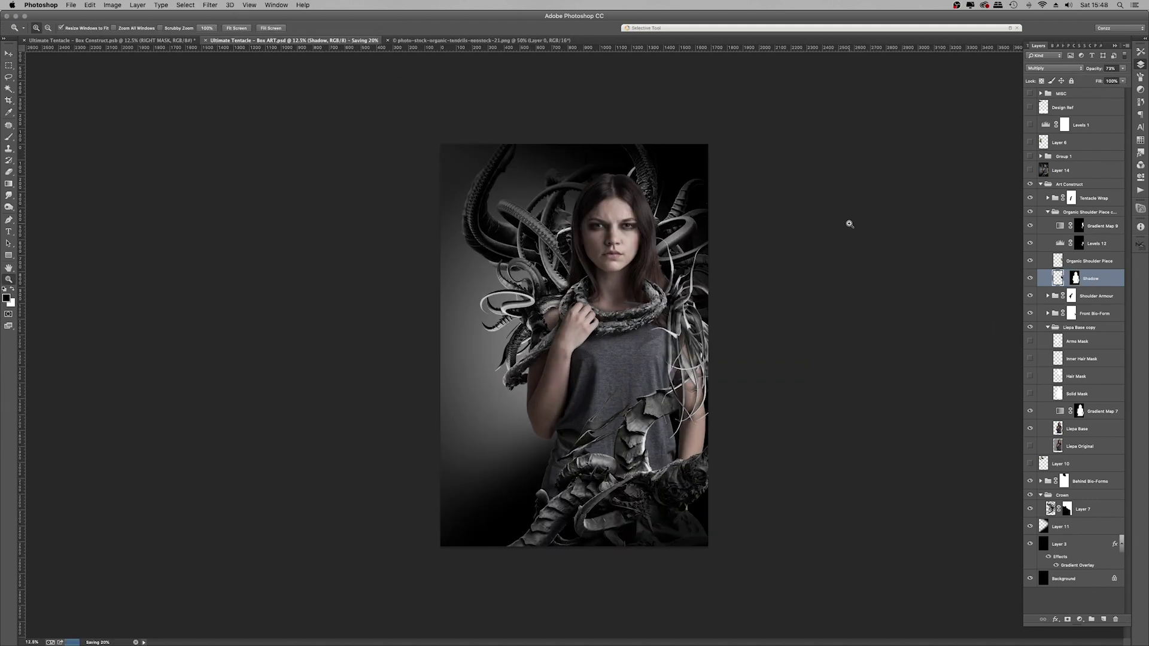
Step: Switch to Finder, preview several tendril images, and open photo-stock-organic-tendrils-neostock-25.png in Photoshop
{"action": "key", "text": "super+Tab"}
{"action": "key", "text": "Down"}
{"action": "key", "text": "space"}
{"action": "key", "text": "space"}
{"action": "left_click", "coordinate": [659, 431]}
{"action": "key", "text": "space"}
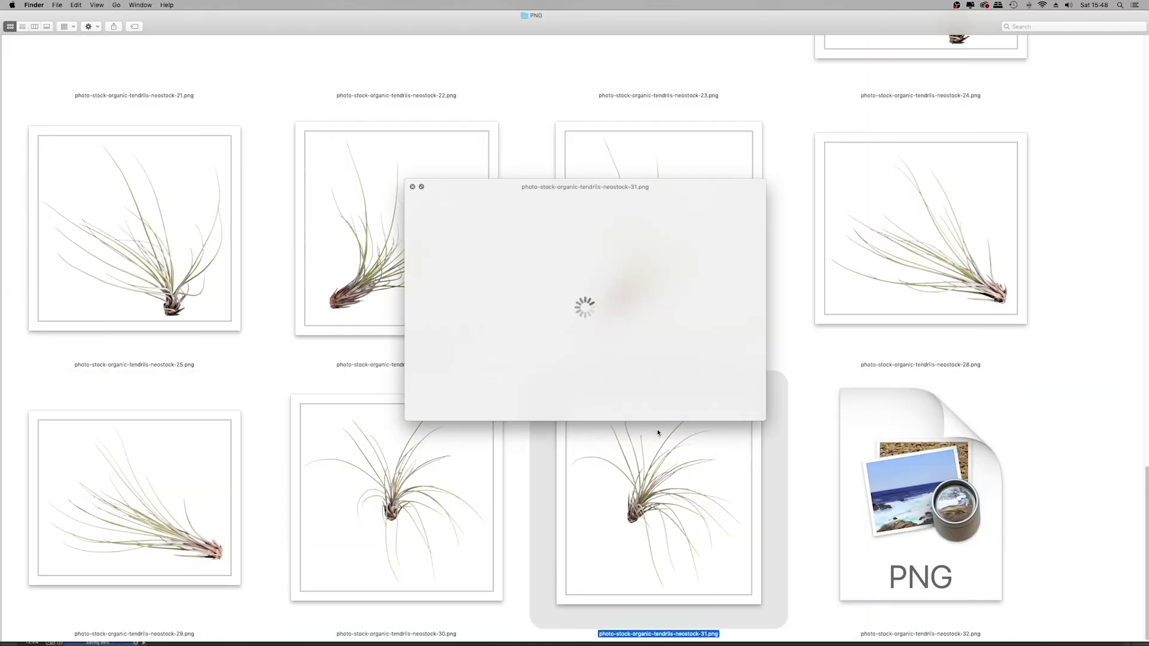
{"action": "key", "text": "space"}
{"action": "left_click", "coordinate": [933, 465]}
{"action": "key", "text": "space"}
{"action": "left_click", "coordinate": [223, 298]}
{"action": "right_click", "coordinate": [215, 233]}
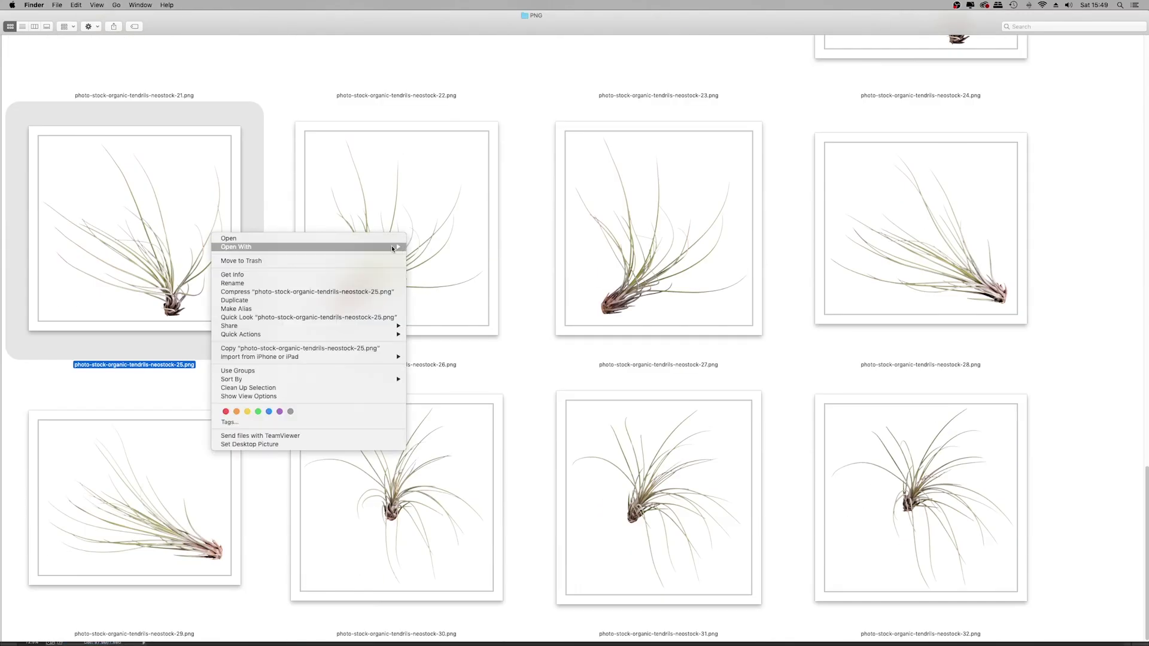
{"action": "left_click", "coordinate": [393, 219]}
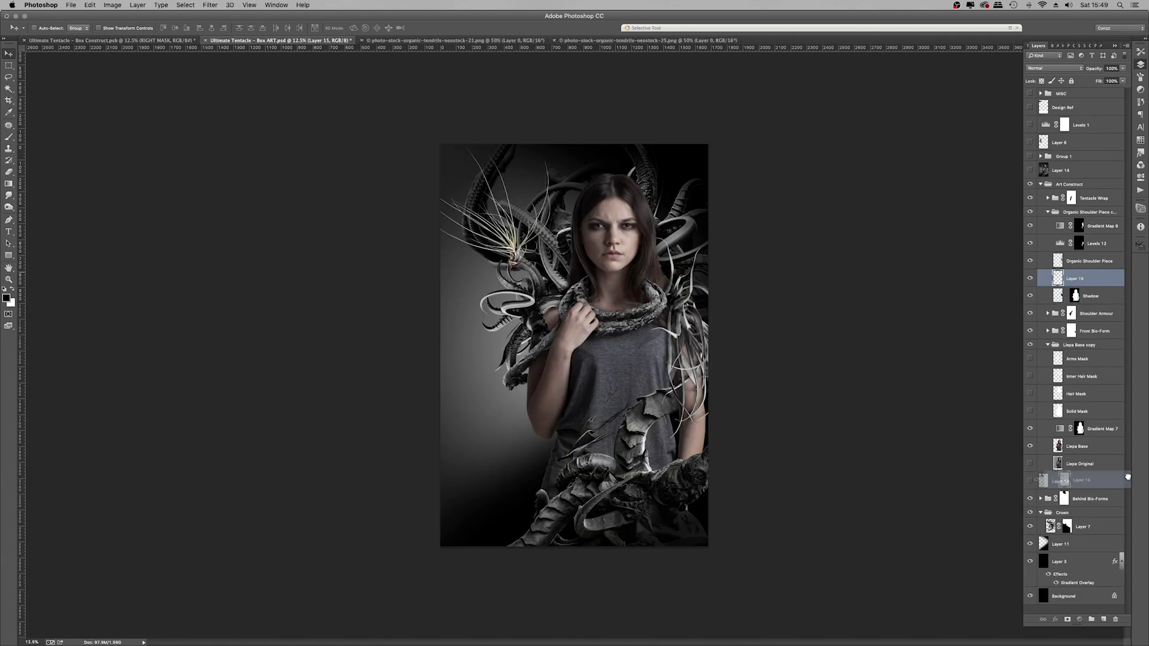
Step: Add a Gradient Map masked to the newly placed tendrils beneath the Behind Bio-Forms group
{"action": "left_click", "coordinate": [1043, 501], "text": "super"}
{"action": "left_click", "coordinate": [1080, 619]}
{"action": "left_click", "coordinate": [1101, 613]}
Step: Duplicate the new tendrils with Multiply blending and group them with their Gradient Map as Organic Side
{"action": "left_click", "coordinate": [1076, 516]}
{"action": "key", "text": "super+j"}
{"action": "left_click_drag", "start_coordinate": [1066, 68], "coordinate": [1054, 94]}
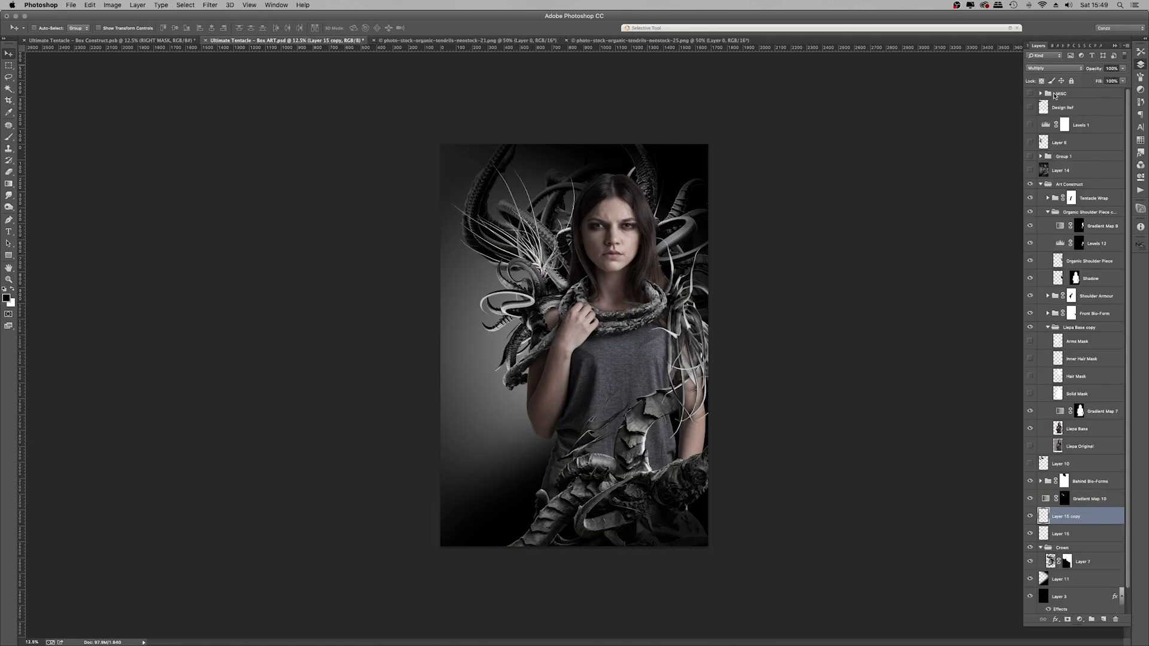
{"action": "key", "text": "super+j"}
{"action": "left_click", "coordinate": [1089, 500]}
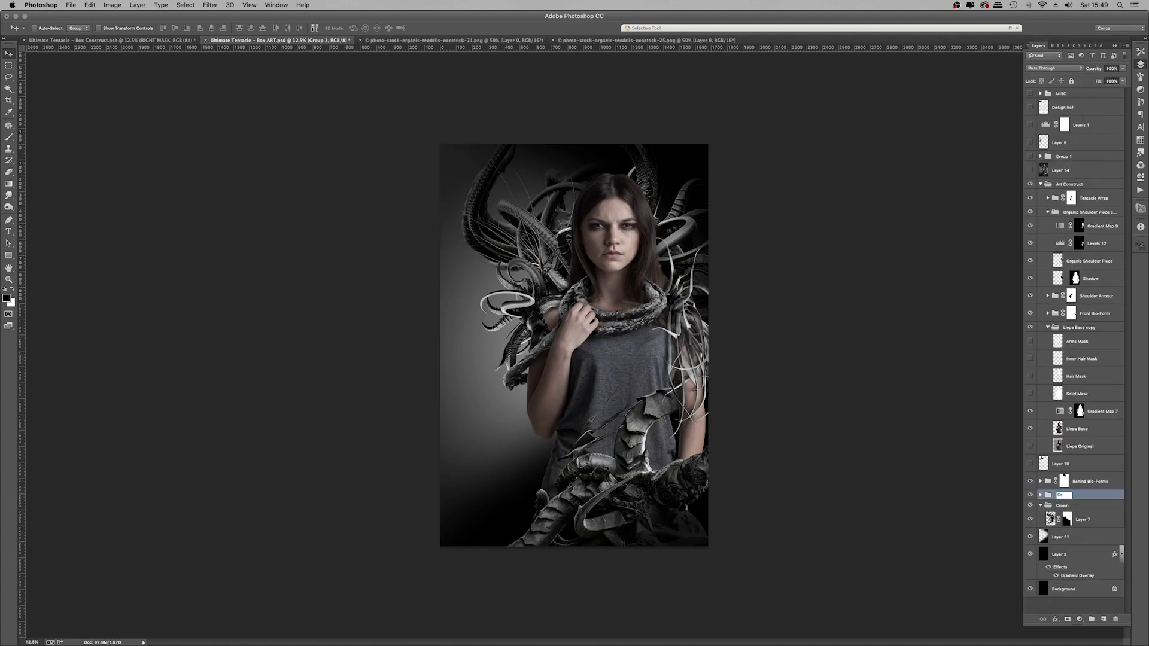
Step: Place the Organic Side group above Behind Bio-Forms, and rotate and position its tendrils behind the woman's left shoulder
{"action": "key", "text": "super+t"}
{"action": "left_click_drag", "start_coordinate": [473, 335], "coordinate": [507, 256]}
{"action": "key", "text": "Return"}
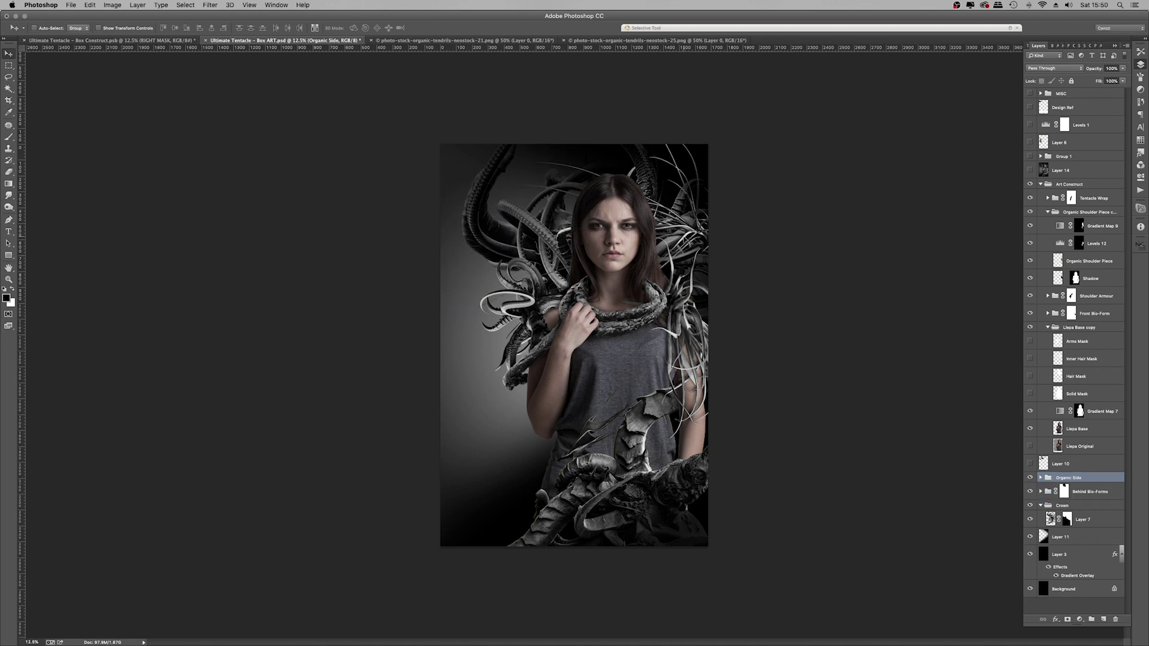
{"action": "key", "text": "super+t"}
{"action": "left_click_drag", "start_coordinate": [680, 196], "coordinate": [697, 207]}
{"action": "key", "text": "Return"}
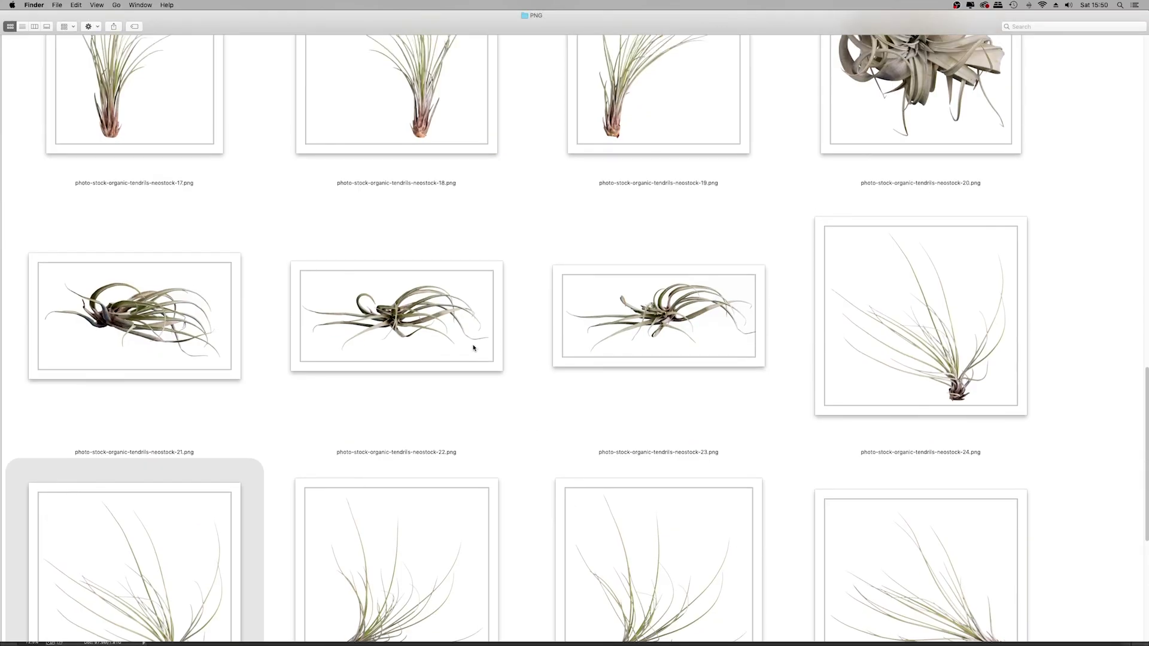
Step: Try adding the photo-stock-organic-tendrils-neostock-20 plant at the top of the Art Construct group
{"action": "scroll", "coordinate": [479, 353], "scroll_direction": "down", "scroll_amount": 5}
{"action": "right_click", "coordinate": [868, 312]}
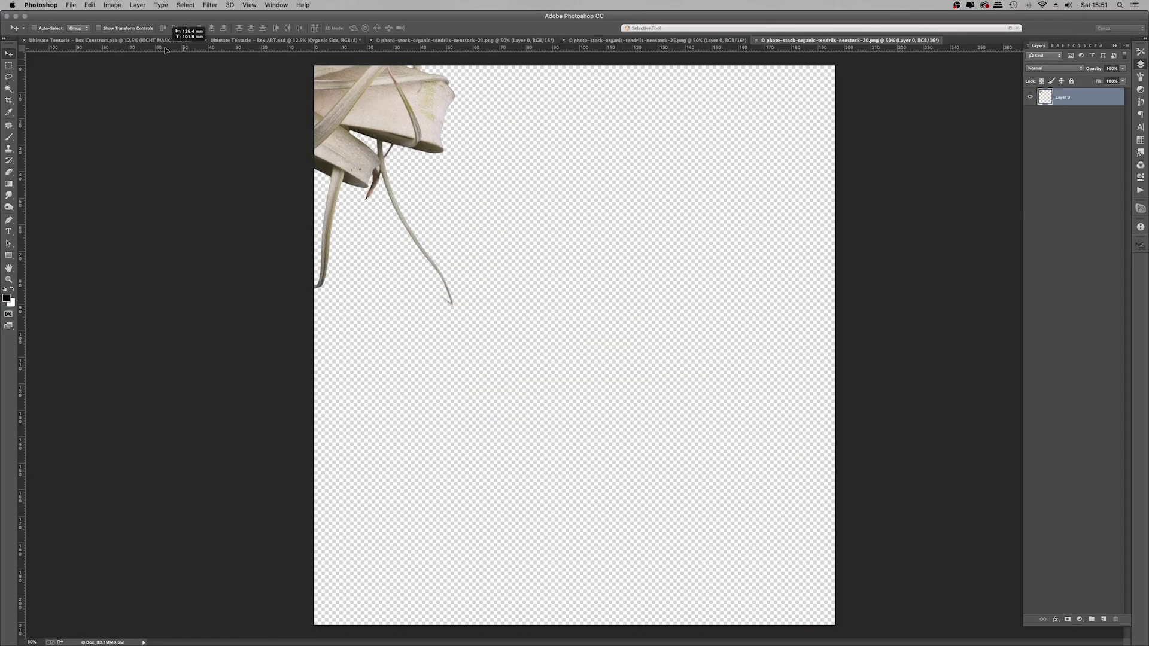
{"action": "left_click_drag", "start_coordinate": [164, 51], "coordinate": [591, 242]}
{"action": "left_click_drag", "start_coordinate": [1104, 483], "coordinate": [1106, 186]}
{"action": "key", "text": "super+t"}
{"action": "left_click_drag", "start_coordinate": [665, 307], "coordinate": [641, 275]}
{"action": "key", "text": "Escape"}
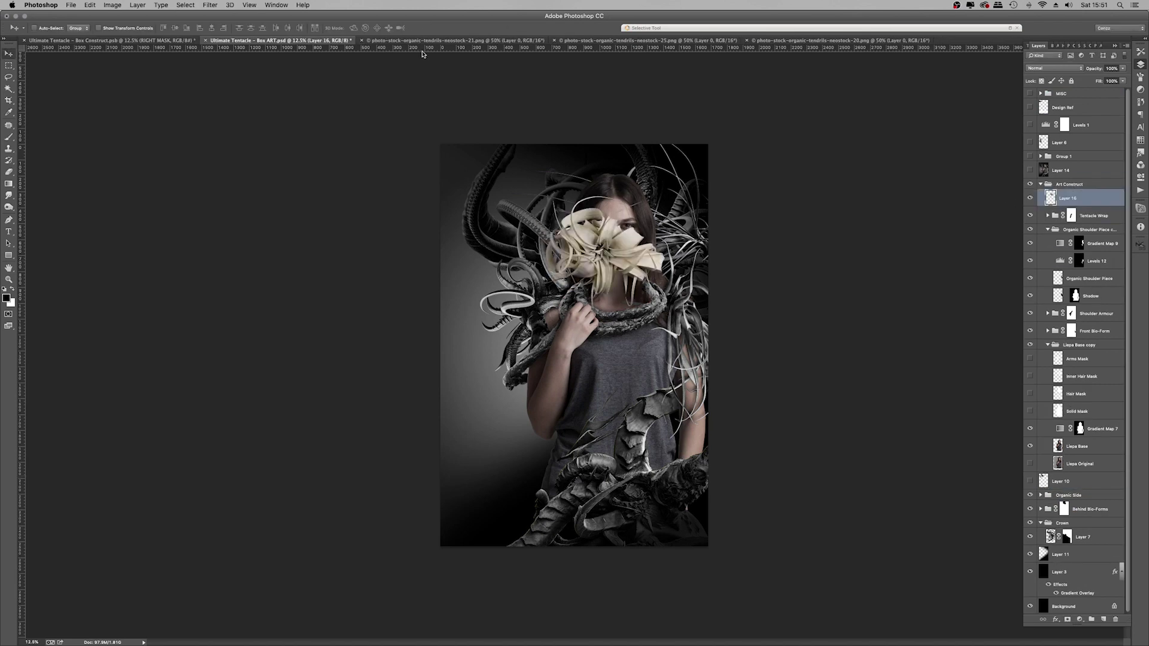
{"action": "key", "text": "Delete"}
Step: Move the Organic Side tendrils to the woman's right side and rotate them to hang below the shoulder armour
{"action": "left_click_drag", "start_coordinate": [697, 248], "coordinate": [555, 338]}
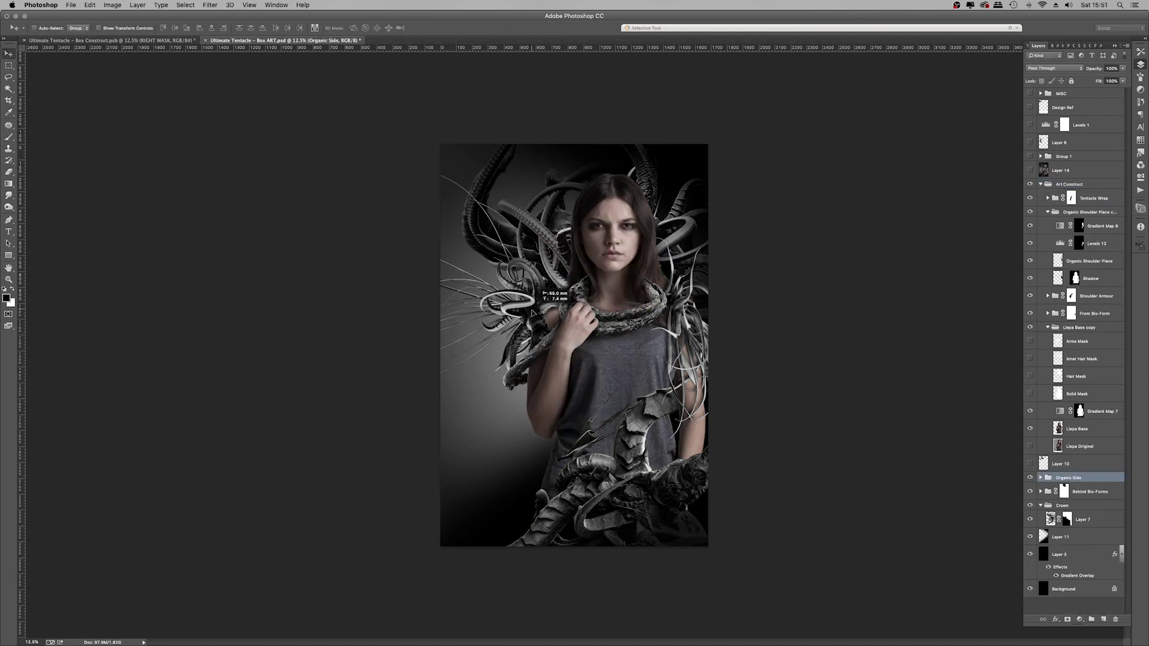
{"action": "left_click_drag", "start_coordinate": [553, 287], "coordinate": [592, 418]}
{"action": "key", "text": "super+t"}
{"action": "left_click_drag", "start_coordinate": [742, 258], "coordinate": [694, 604]}
{"action": "key", "text": "Return"}
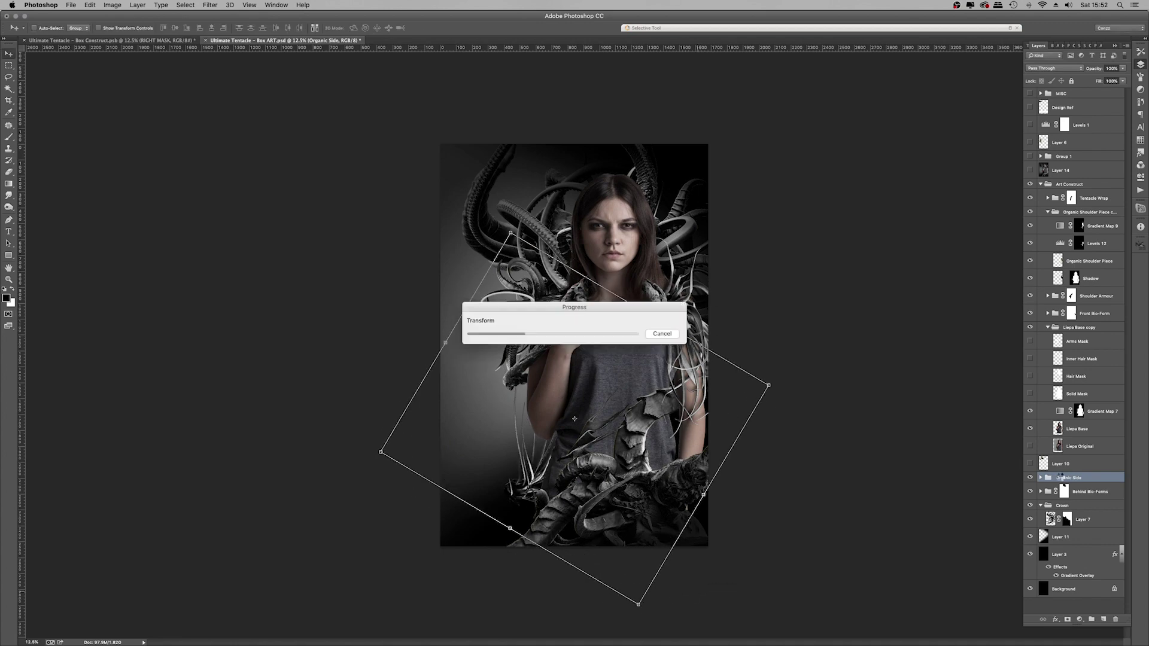
Step: Place the Organic Side group above Front Bio-Form and rotate its tendrils across the woman's lower torso and left arm
{"action": "left_click_drag", "start_coordinate": [1067, 475], "coordinate": [1073, 323]}
{"action": "left_click_drag", "start_coordinate": [528, 495], "coordinate": [625, 389]}
{"action": "key", "text": "super+t"}
{"action": "key", "text": "Return"}
{"action": "key", "text": "super+t"}
{"action": "left_click_drag", "start_coordinate": [789, 239], "coordinate": [751, 434]}
{"action": "left_click_drag", "start_coordinate": [601, 305], "coordinate": [637, 383]}
{"action": "left_click_drag", "start_coordinate": [822, 542], "coordinate": [792, 566]}
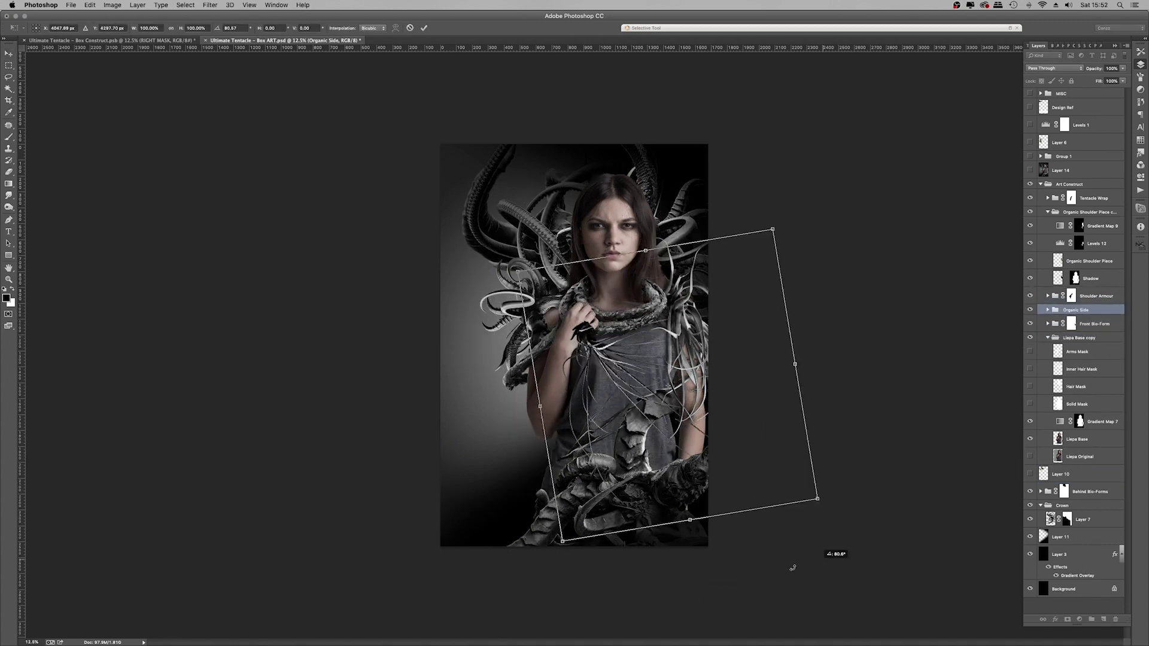
{"action": "left_click_drag", "start_coordinate": [731, 432], "coordinate": [693, 450]}
{"action": "key", "text": "Return"}
Step: Move Organic Side to the top of Art Construct and rotate its tendrils to fan from the front bio-form across the shirt
{"action": "left_click_drag", "start_coordinate": [1085, 306], "coordinate": [1092, 188]}
{"action": "left_click_drag", "start_coordinate": [721, 441], "coordinate": [710, 460]}
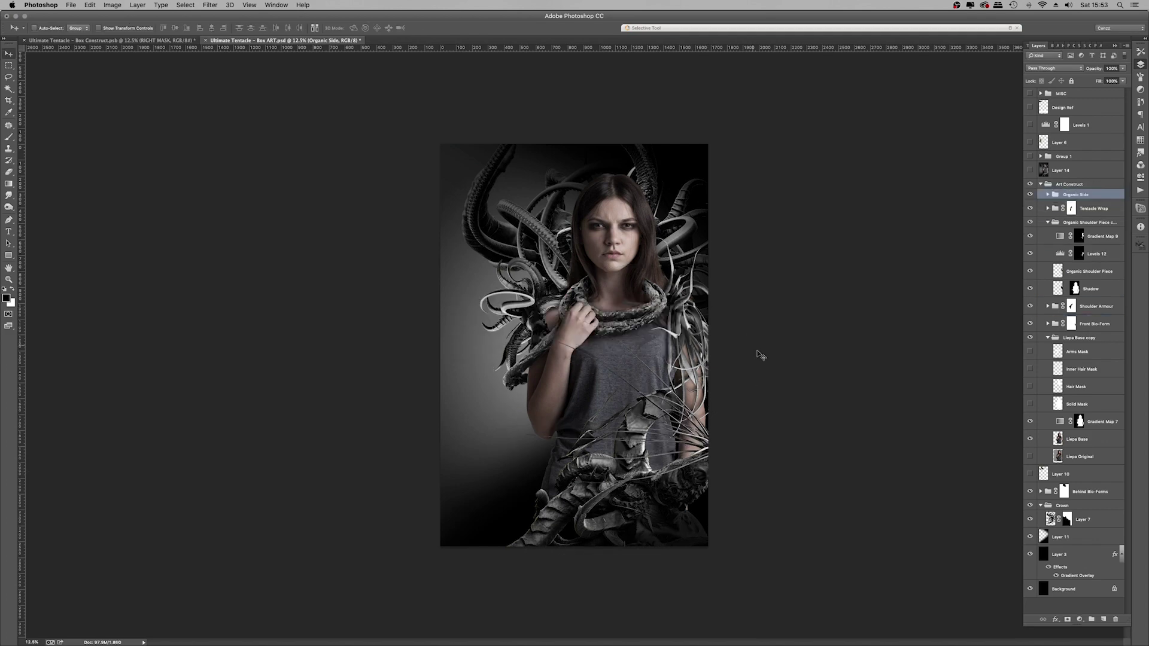
{"action": "key", "text": "super+t"}
{"action": "left_click_drag", "start_coordinate": [796, 287], "coordinate": [838, 357]}
{"action": "left_click_drag", "start_coordinate": [697, 322], "coordinate": [726, 290]}
{"action": "key", "text": "Return"}
{"action": "left_click_drag", "start_coordinate": [731, 455], "coordinate": [694, 445]}
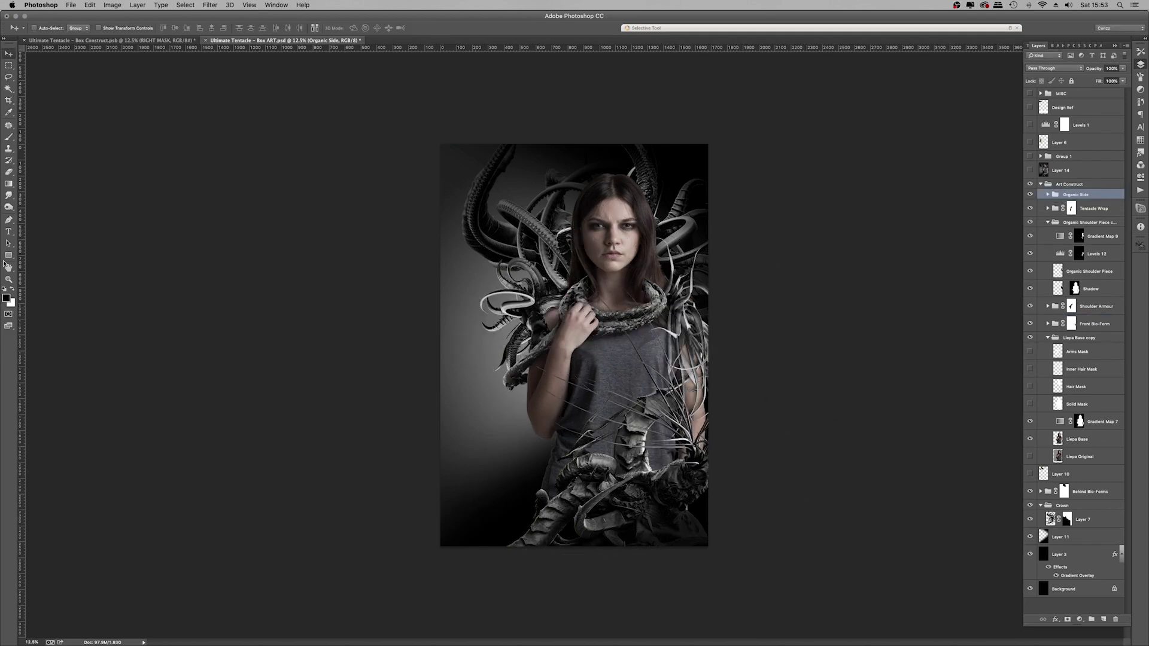
Step: Check the tendril placement up close and save the document
{"action": "key", "text": "z"}
{"action": "double_click", "coordinate": [603, 392]}
{"action": "scroll", "coordinate": [598, 353], "scroll_direction": "up", "scroll_amount": 6}
{"action": "key", "text": "super+0"}
{"action": "right_click", "coordinate": [623, 172]}
{"action": "left_click", "coordinate": [646, 222]}
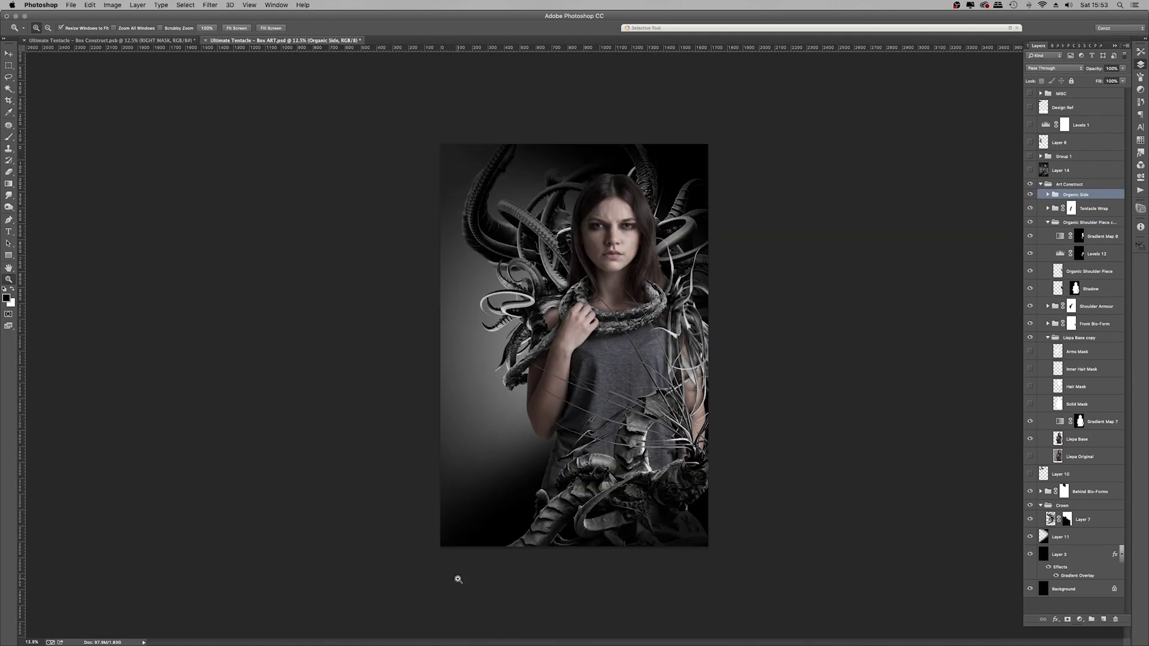
{"action": "key", "text": "super+s"}
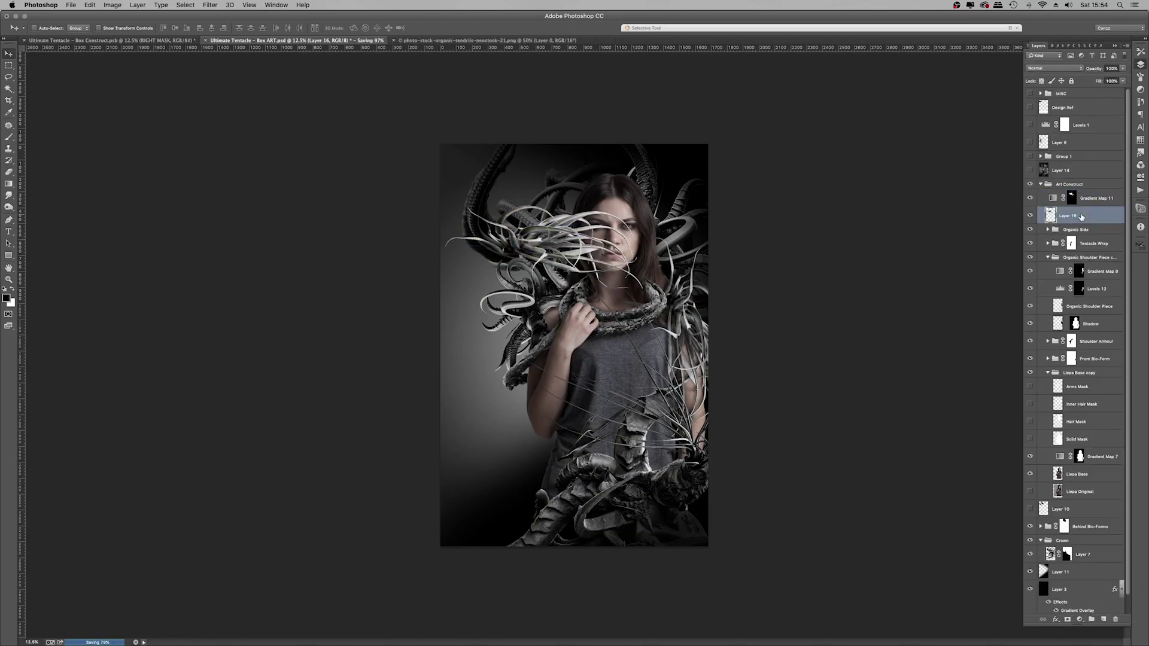
Step: Try duplicating the new tendrils, grouping them with Gradient Map 11, and rotating them to hang below the woman's raised hand
{"action": "key", "text": "super+j"}
{"action": "left_click", "coordinate": [1054, 68]}
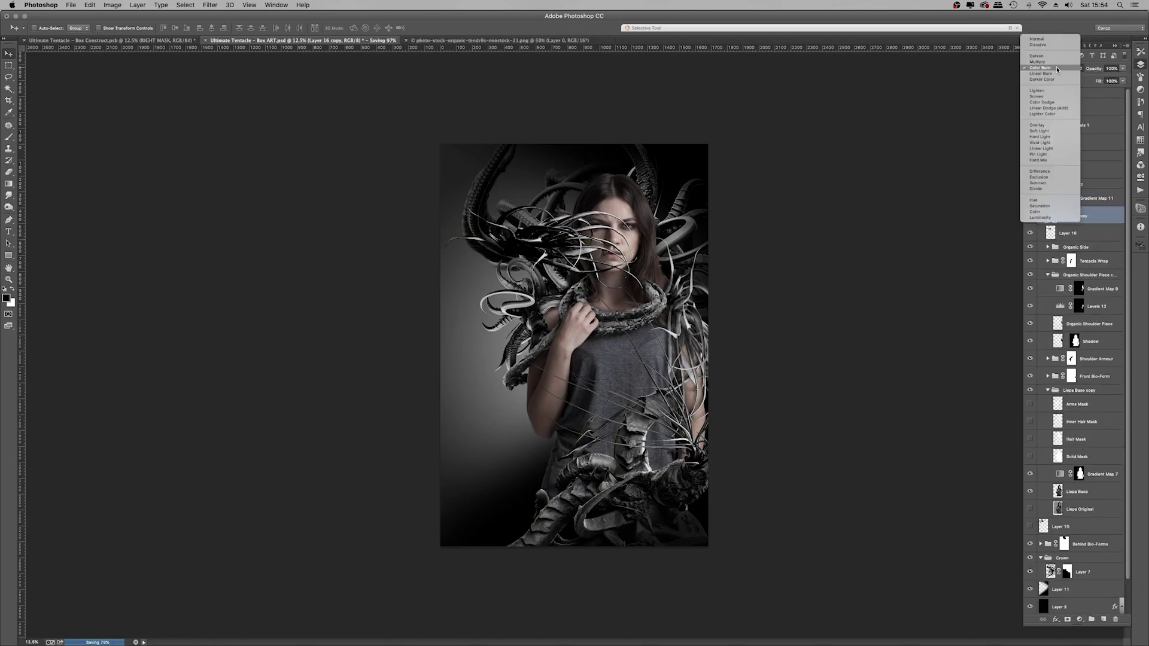
{"action": "left_click", "coordinate": [1047, 130]}
{"action": "left_click", "coordinate": [1095, 198], "text": "shift"}
{"action": "key", "text": "super+g"}
{"action": "left_click_drag", "start_coordinate": [595, 246], "coordinate": [634, 383]}
{"action": "key", "text": "super+t"}
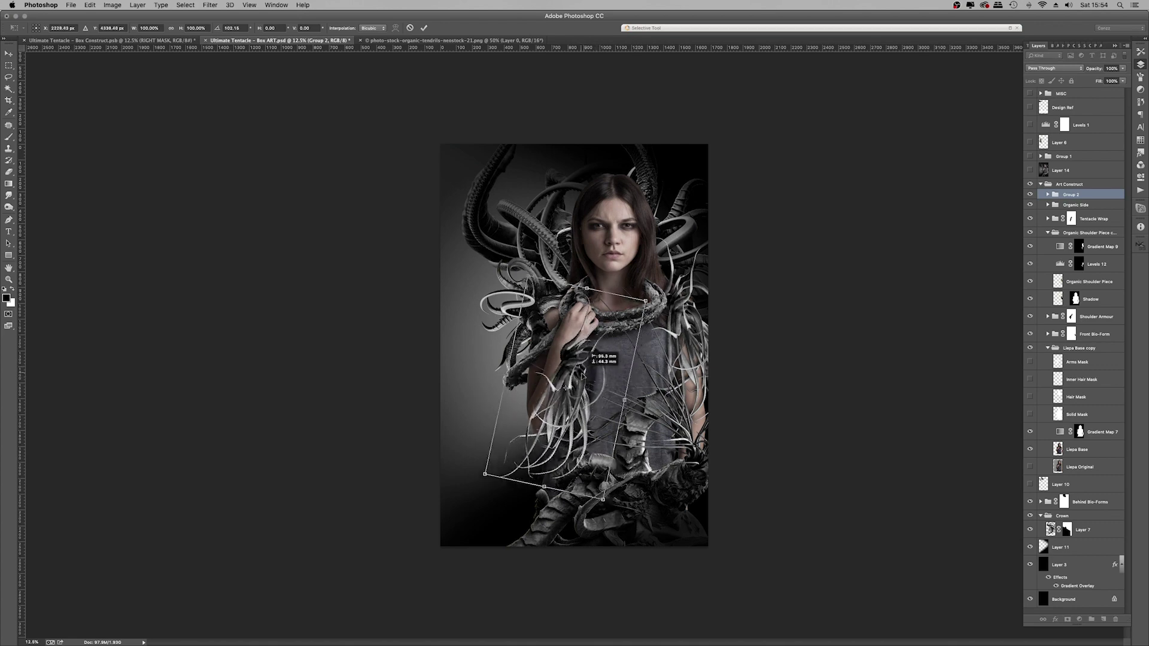
{"action": "key", "text": "Return"}
{"action": "key", "text": "Delete"}
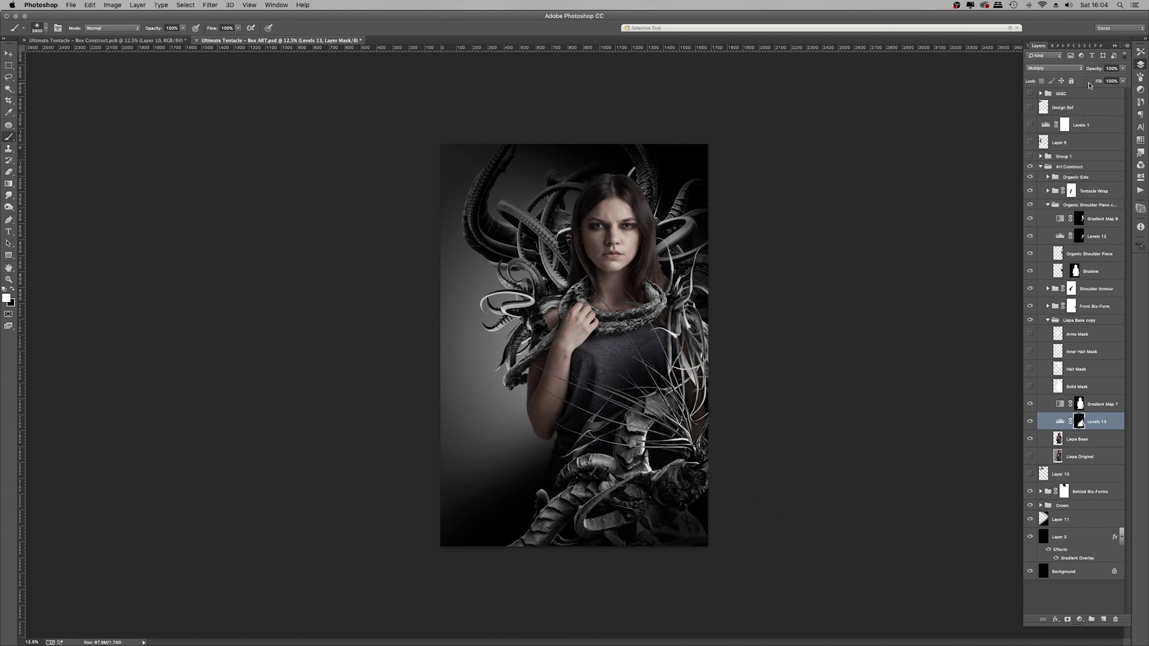
Step: Open the Levels 13 adjustment, and in Finder preview candidate tentacle images in the CG Tentacles folder
{"action": "double_click", "coordinate": [1060, 421]}
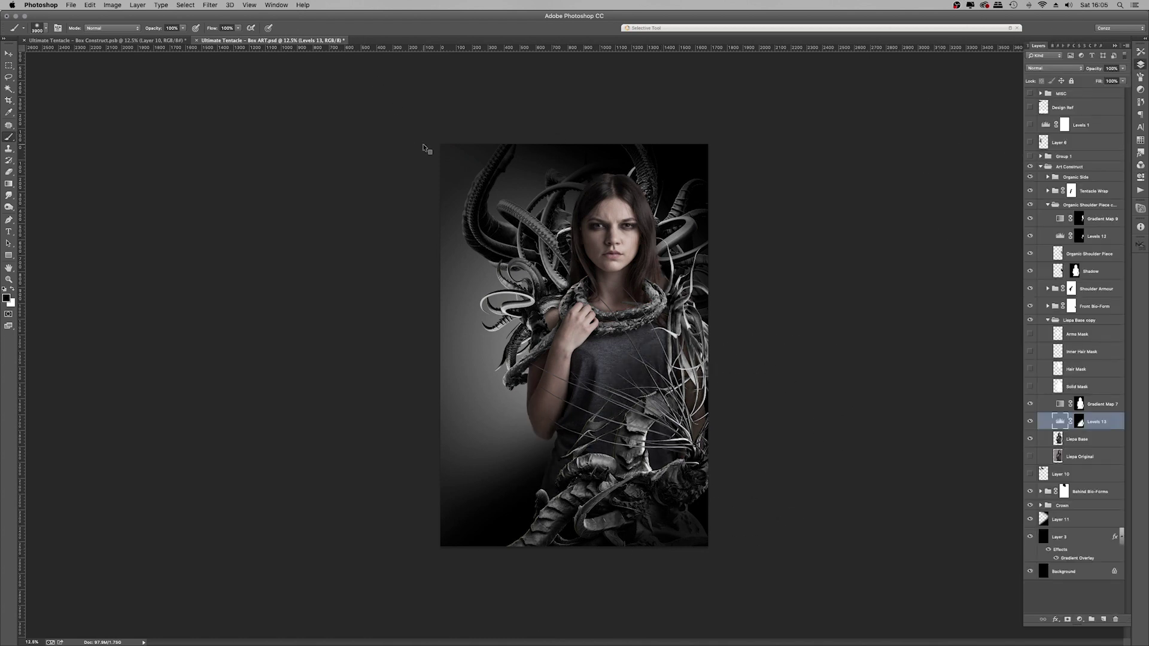
{"action": "key", "text": "super+Tab"}
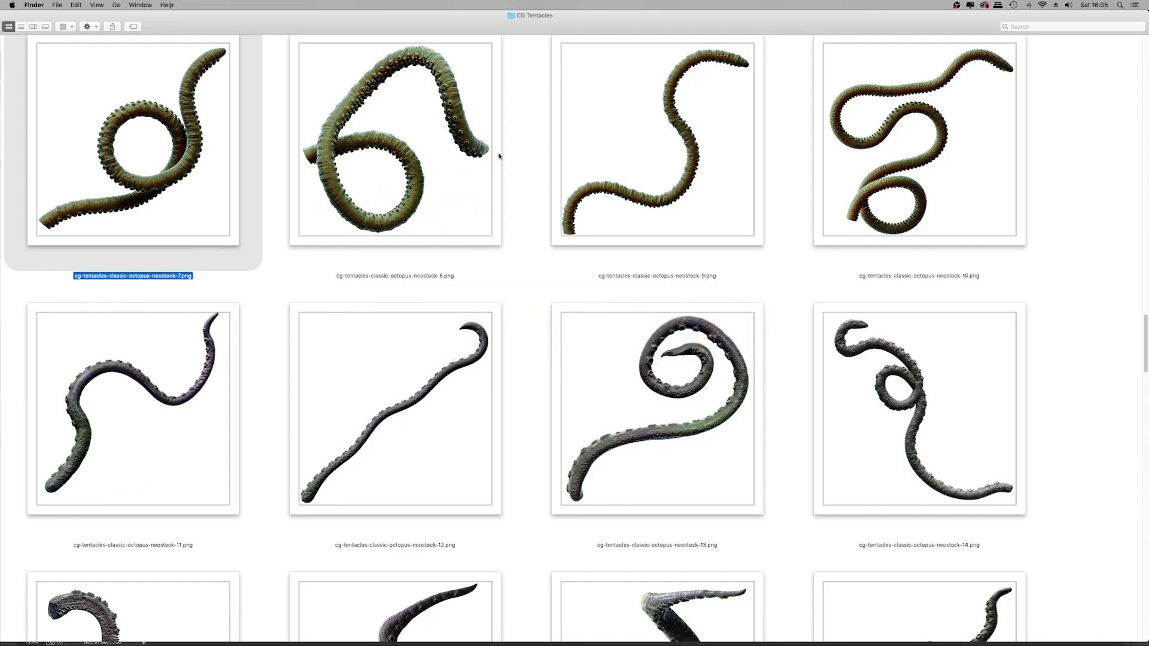
{"action": "scroll", "coordinate": [1145, 266], "scroll_direction": "down", "scroll_amount": 10}
{"action": "scroll", "coordinate": [1145, 266], "scroll_direction": "up", "scroll_amount": 15}
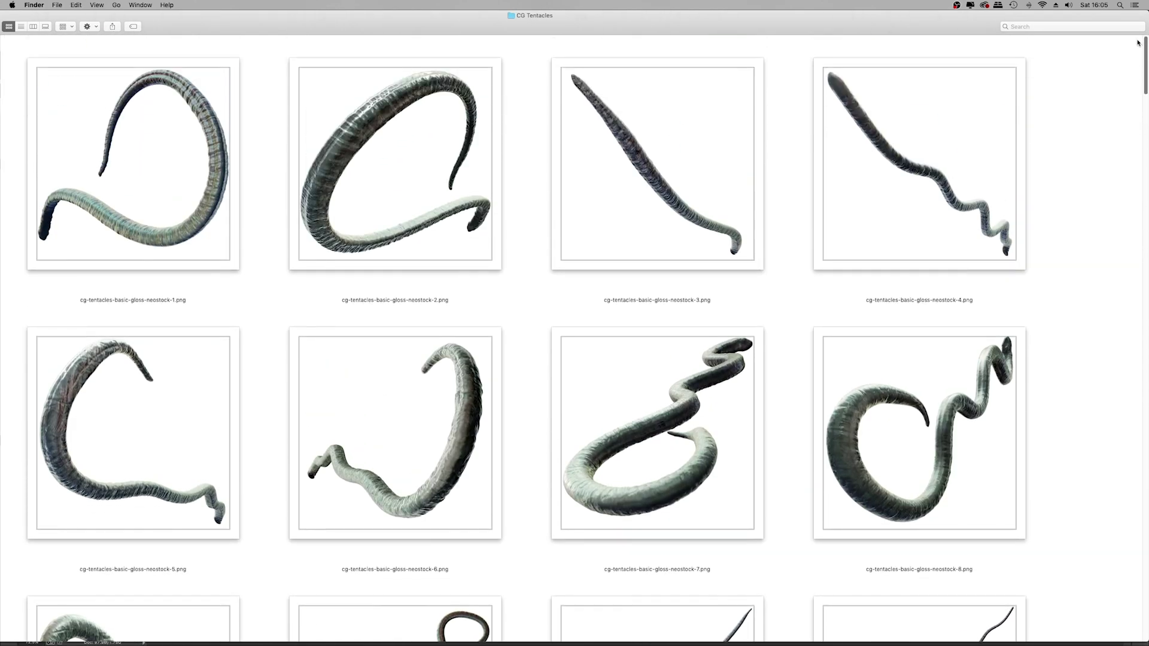
{"action": "left_click_drag", "start_coordinate": [1145, 53], "coordinate": [1145, 127]}
{"action": "left_click", "coordinate": [207, 439]}
{"action": "key", "text": "space"}
{"action": "key", "text": "space"}
{"action": "left_click", "coordinate": [682, 221]}
{"action": "key", "text": "space"}
{"action": "left_click", "coordinate": [918, 205]}
Step: Open cg-tentacles-basic-gloss-neostock-17.png in Photoshop and bring its tentacle into position on the woman
{"action": "right_click", "coordinate": [126, 362]}
{"action": "mouse_move", "coordinate": [223, 379]}
{"action": "left_click", "coordinate": [353, 378]}
{"action": "left_click_drag", "start_coordinate": [623, 236], "coordinate": [638, 276]}
Step: Transform the curly tentacle by rotating, resizing and repositioning it until it runs over the woman's face and raised hand
{"action": "key", "text": "super+t"}
{"action": "left_click_drag", "start_coordinate": [637, 323], "coordinate": [656, 422]}
{"action": "mouse_move", "coordinate": [796, 478]}
{"action": "left_mouse_down"}
{"action": "mouse_move", "coordinate": [804, 422]}
{"action": "mouse_move", "coordinate": [784, 496]}
{"action": "left_mouse_up"}
{"action": "left_click_drag", "start_coordinate": [727, 551], "coordinate": [808, 628]}
{"action": "left_click_drag", "start_coordinate": [667, 500], "coordinate": [634, 463]}
{"action": "left_click_drag", "start_coordinate": [870, 457], "coordinate": [856, 329]}
{"action": "left_click_drag", "start_coordinate": [727, 410], "coordinate": [763, 354]}
{"action": "left_click_drag", "start_coordinate": [857, 328], "coordinate": [871, 379]}
{"action": "right_click", "coordinate": [685, 293]}
{"action": "left_click", "coordinate": [712, 426]}
{"action": "left_click_drag", "start_coordinate": [861, 472], "coordinate": [865, 456]}
{"action": "right_click", "coordinate": [639, 376]}
{"action": "left_click", "coordinate": [666, 502]}
{"action": "left_click_drag", "start_coordinate": [692, 467], "coordinate": [699, 346]}
{"action": "left_click_drag", "start_coordinate": [868, 383], "coordinate": [867, 308]}
{"action": "left_click_drag", "start_coordinate": [653, 405], "coordinate": [689, 486]}
{"action": "left_click_drag", "start_coordinate": [868, 359], "coordinate": [865, 349]}
{"action": "left_click_drag", "start_coordinate": [761, 362], "coordinate": [744, 369]}
{"action": "left_click_drag", "start_coordinate": [852, 315], "coordinate": [867, 344]}
{"action": "left_click_drag", "start_coordinate": [718, 383], "coordinate": [511, 328]}
{"action": "left_click_drag", "start_coordinate": [679, 475], "coordinate": [440, 353]}
{"action": "left_click_drag", "start_coordinate": [382, 328], "coordinate": [729, 250]}
{"action": "mouse_move", "coordinate": [775, 335]}
{"action": "left_mouse_down"}
{"action": "mouse_move", "coordinate": [792, 311]}
{"action": "mouse_move", "coordinate": [782, 322]}
{"action": "left_mouse_up"}
{"action": "left_click_drag", "start_coordinate": [758, 223], "coordinate": [680, 258]}
{"action": "key", "text": "Return"}
Step: Add a Gradient Map masked to the tentacle and group both layers as Curly Tentacle
{"action": "left_click", "coordinate": [185, 5]}
{"action": "left_click", "coordinate": [1079, 620]}
{"action": "left_click", "coordinate": [1103, 615]}
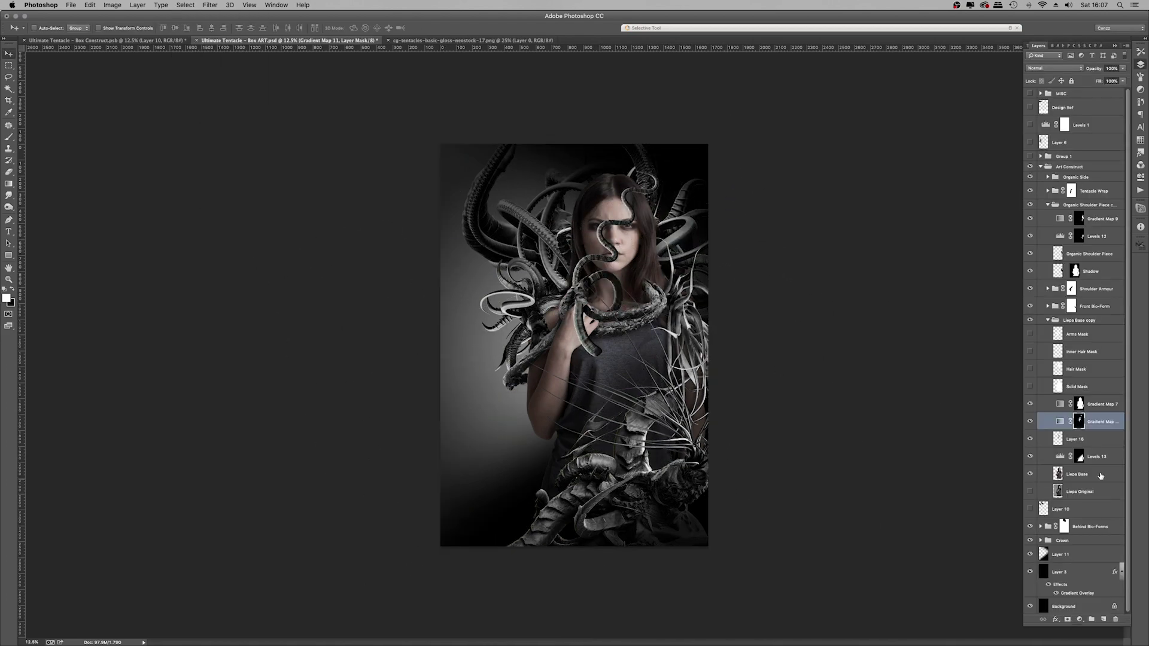
{"action": "left_click", "coordinate": [1083, 439], "text": "shift"}
{"action": "key", "text": "super+g"}
{"action": "double_click", "coordinate": [1077, 418]}
{"action": "type", "text": "Curly Tentacle"}
{"action": "key", "text": "Return"}
Step: Place the Curly Tentacle group above Behind Bio-Forms, and rotate and position it in the background beside the woman's head
{"action": "left_click_drag", "start_coordinate": [663, 266], "coordinate": [731, 236]}
{"action": "left_click_drag", "start_coordinate": [1093, 417], "coordinate": [1091, 493]}
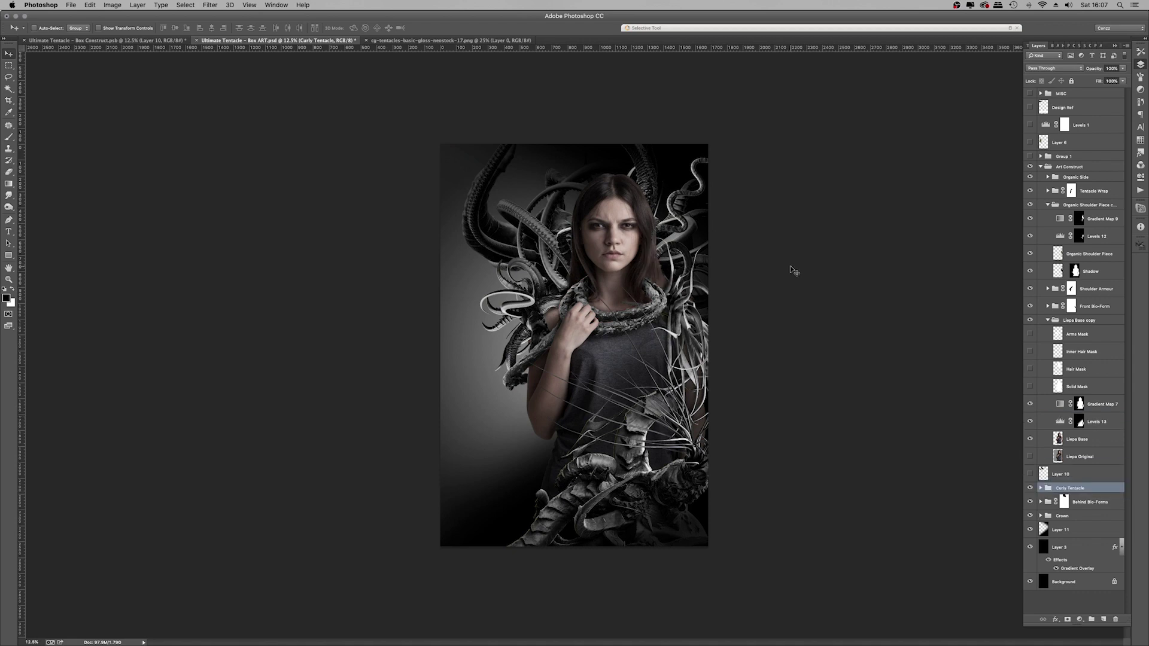
{"action": "key", "text": "super+t"}
{"action": "left_click_drag", "start_coordinate": [795, 271], "coordinate": [799, 256]}
{"action": "left_click_drag", "start_coordinate": [708, 224], "coordinate": [710, 204]}
{"action": "key", "text": "Return"}
Step: Add a Levels adjustment with lowered white output to Curly Tentacle, invert its mask and work on it within the tentacle's outline
{"action": "left_click", "coordinate": [1041, 488]}
{"action": "left_click", "coordinate": [1099, 502]}
{"action": "left_click", "coordinate": [1079, 619]}
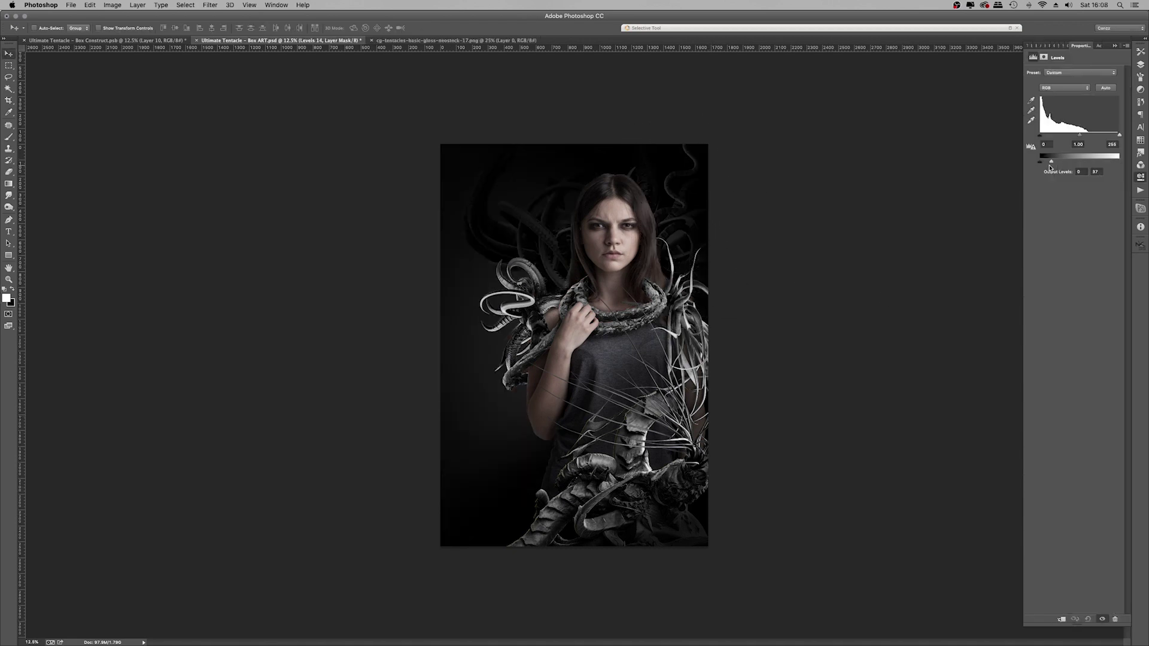
{"action": "key", "text": "super+i"}
{"action": "left_click", "coordinate": [1051, 537], "text": "super"}
{"action": "left_click", "coordinate": [185, 5]}
{"action": "type", "text": "2"}
{"action": "left_click", "coordinate": [616, 308]}
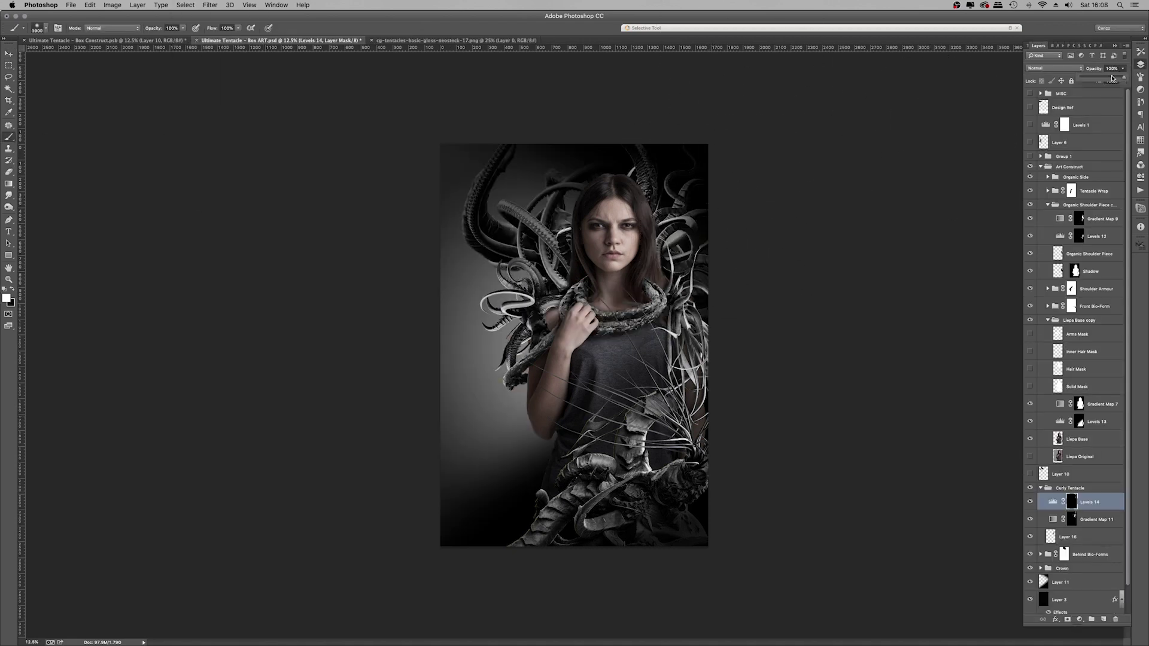
Step: Switch to Finder to preview further octopus tentacle images in the CG Tentacles folder, and save the box art document
{"action": "key", "text": "super+Tab"}
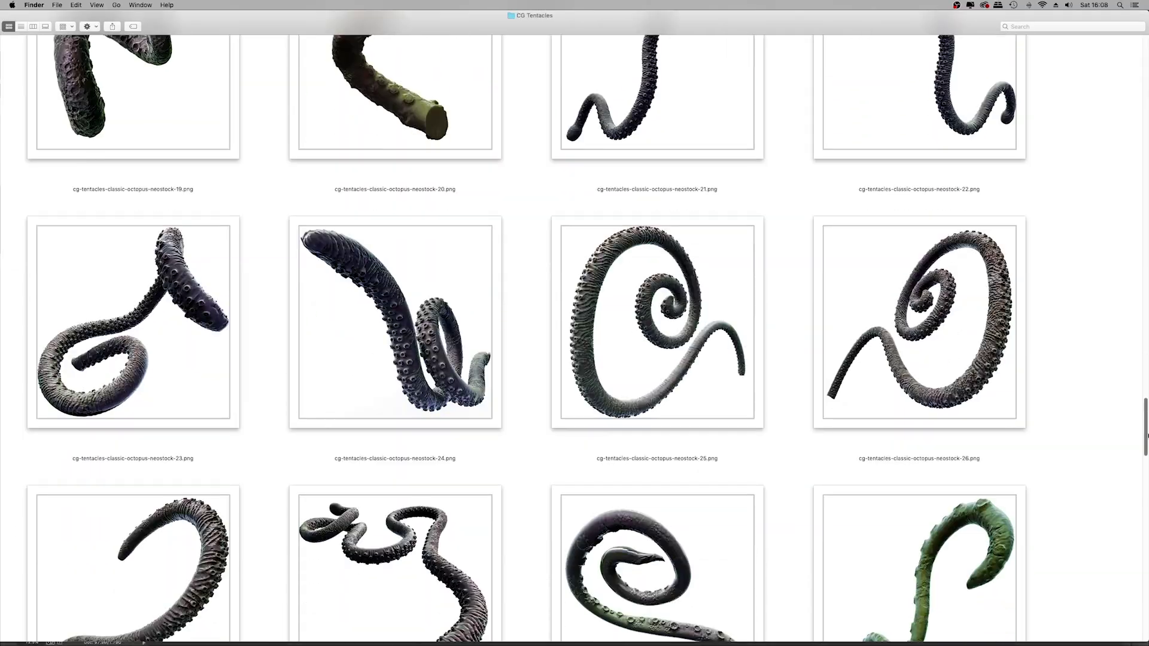
{"action": "key", "text": "space"}
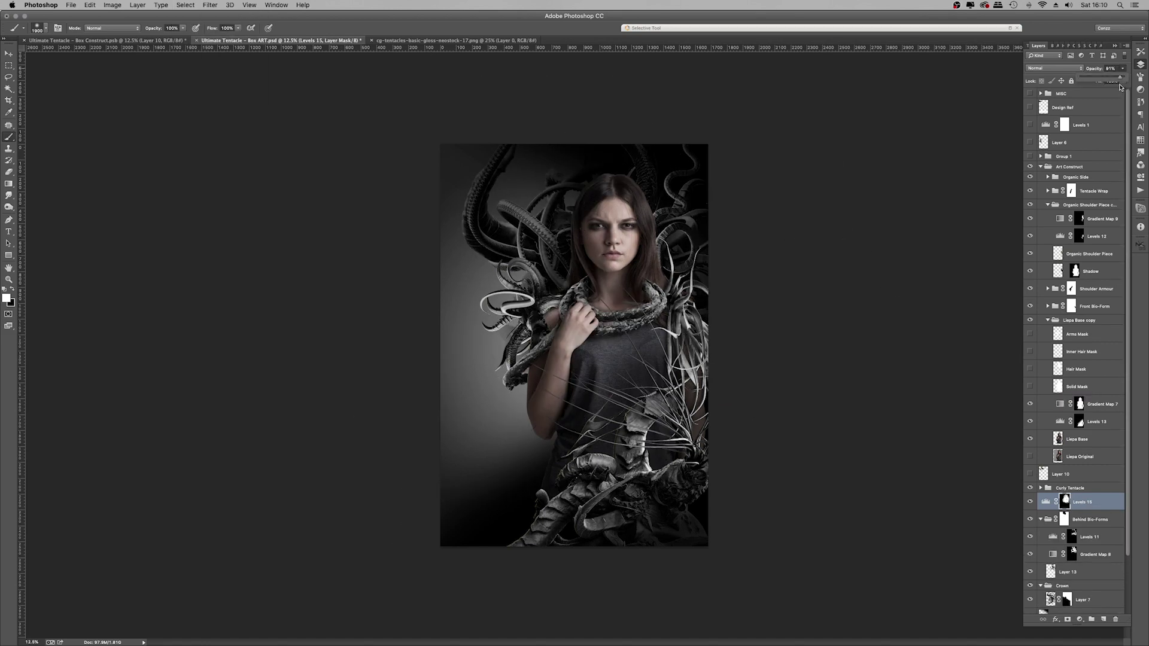
{"action": "key", "text": "ctrl+s"}
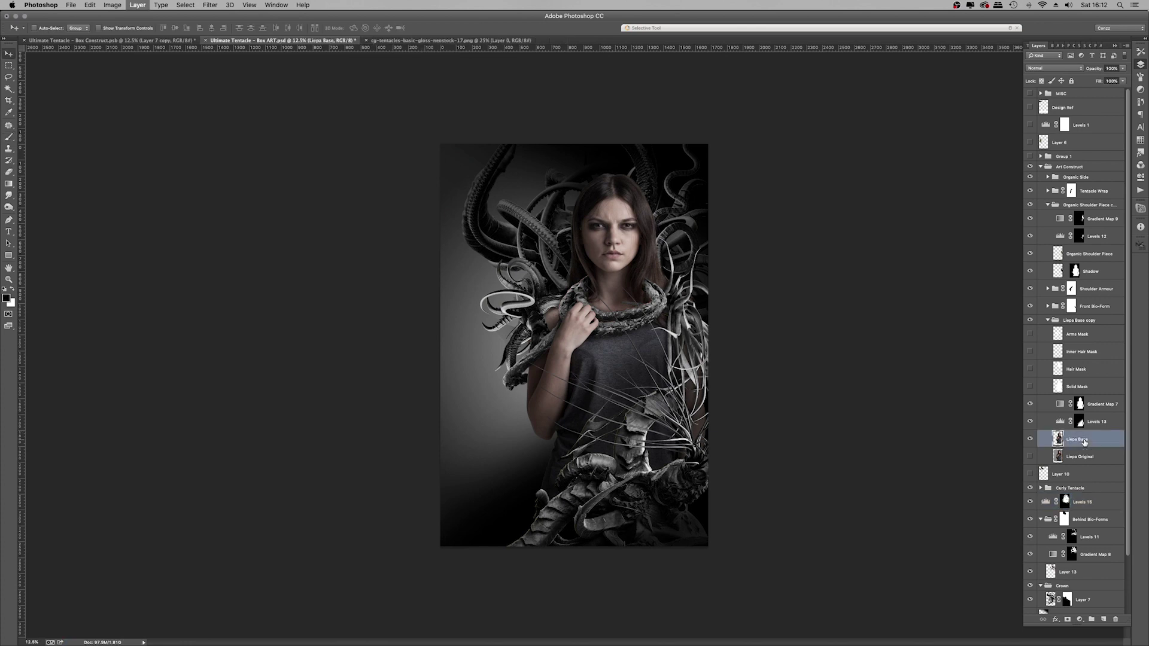
Step: Try Camera Raw on the woman's duplicated base layer with Exposure +0.40, Contrast +1, Highlights +13, Shadows +2, Whites +6 and Clarity +8
{"action": "left_click", "coordinate": [209, 5]}
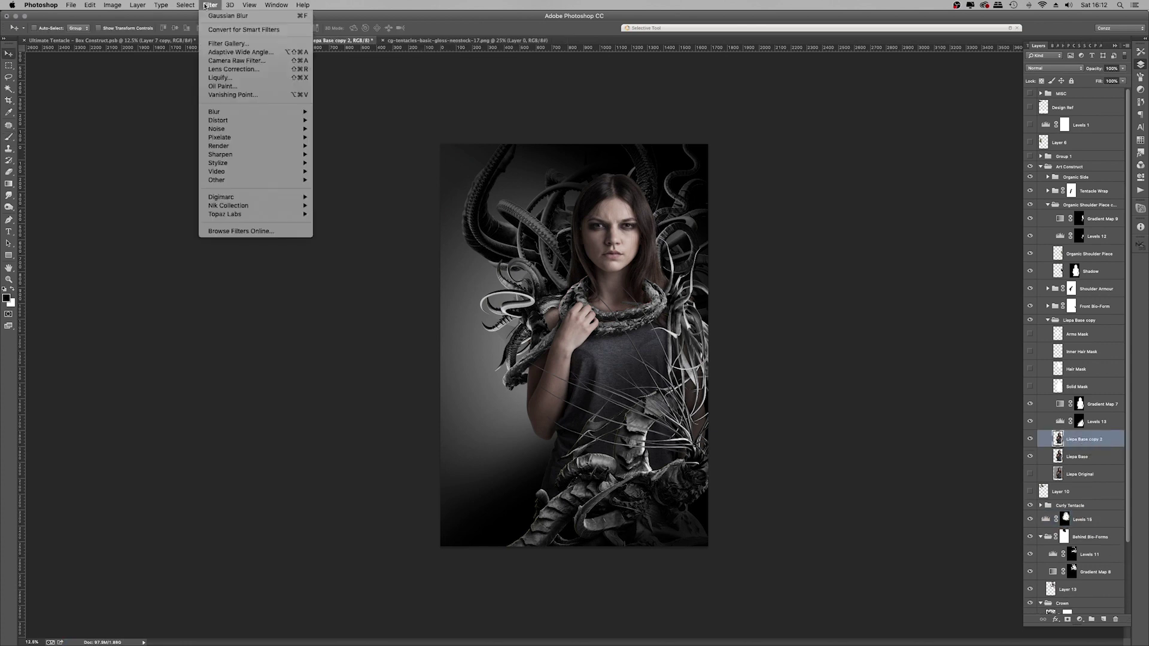
{"action": "left_click", "coordinate": [237, 61]}
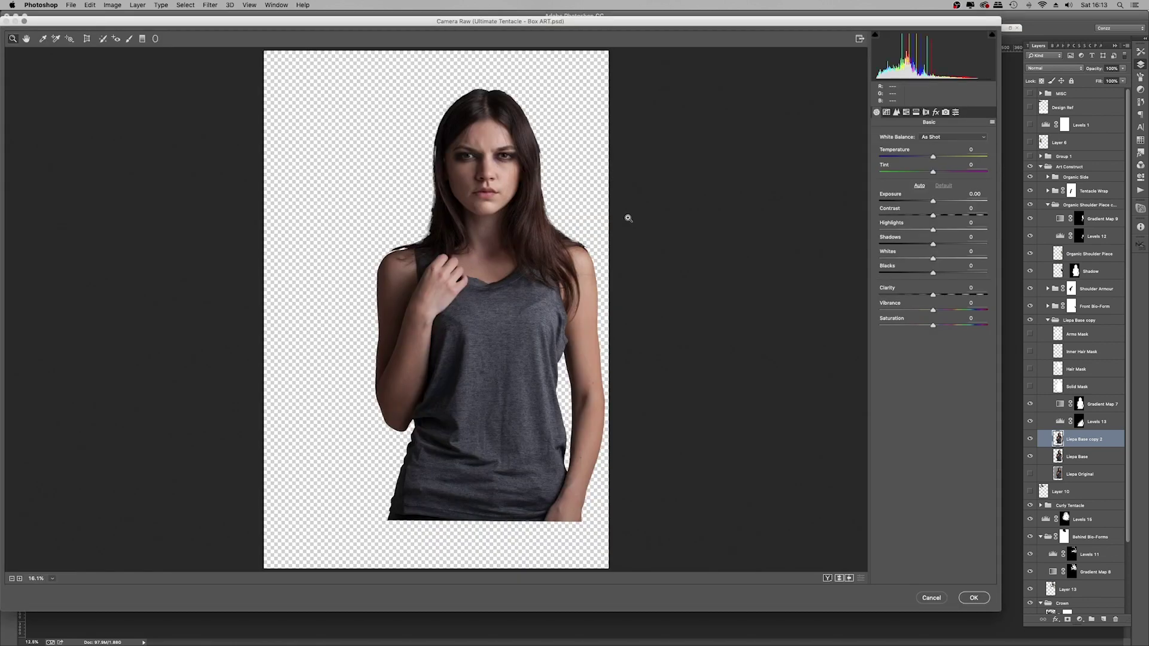
{"action": "left_click_drag", "start_coordinate": [937, 202], "coordinate": [933, 216]}
{"action": "left_click", "coordinate": [941, 233]}
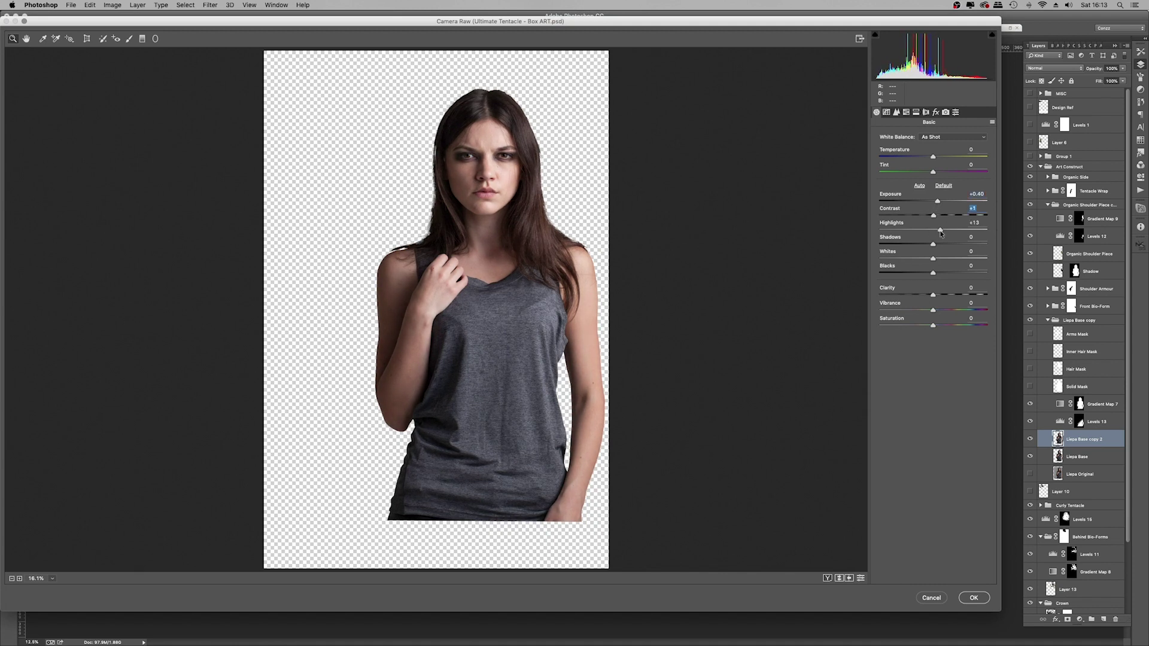
{"action": "left_click_drag", "start_coordinate": [932, 244], "coordinate": [938, 292]}
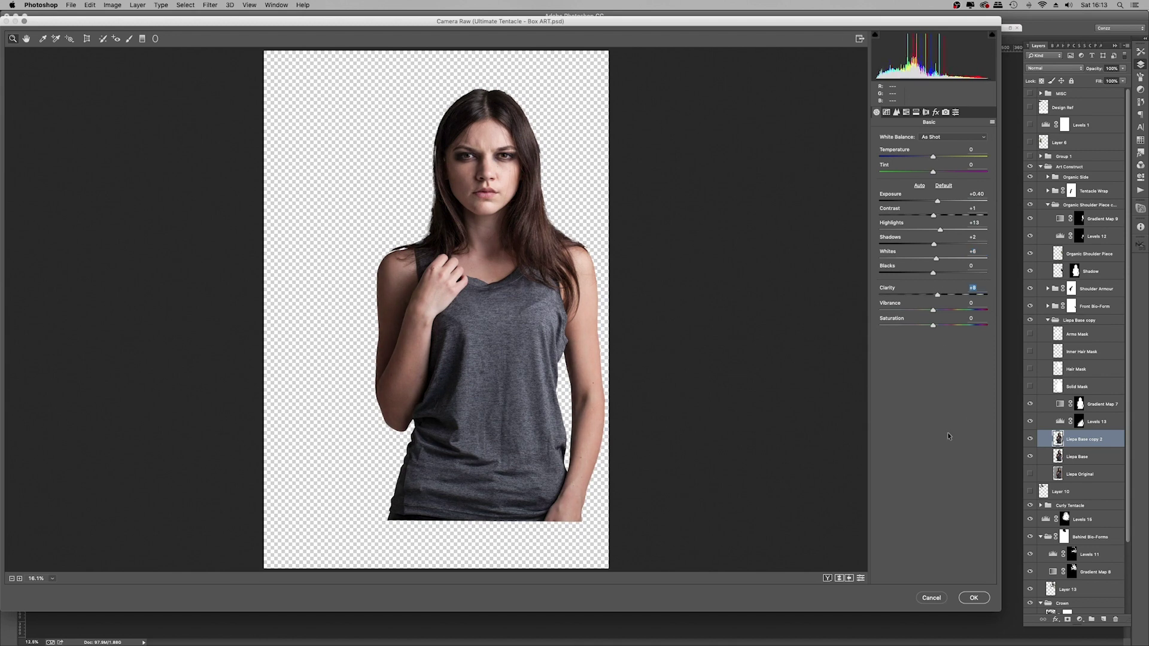
{"action": "left_click", "coordinate": [970, 602]}
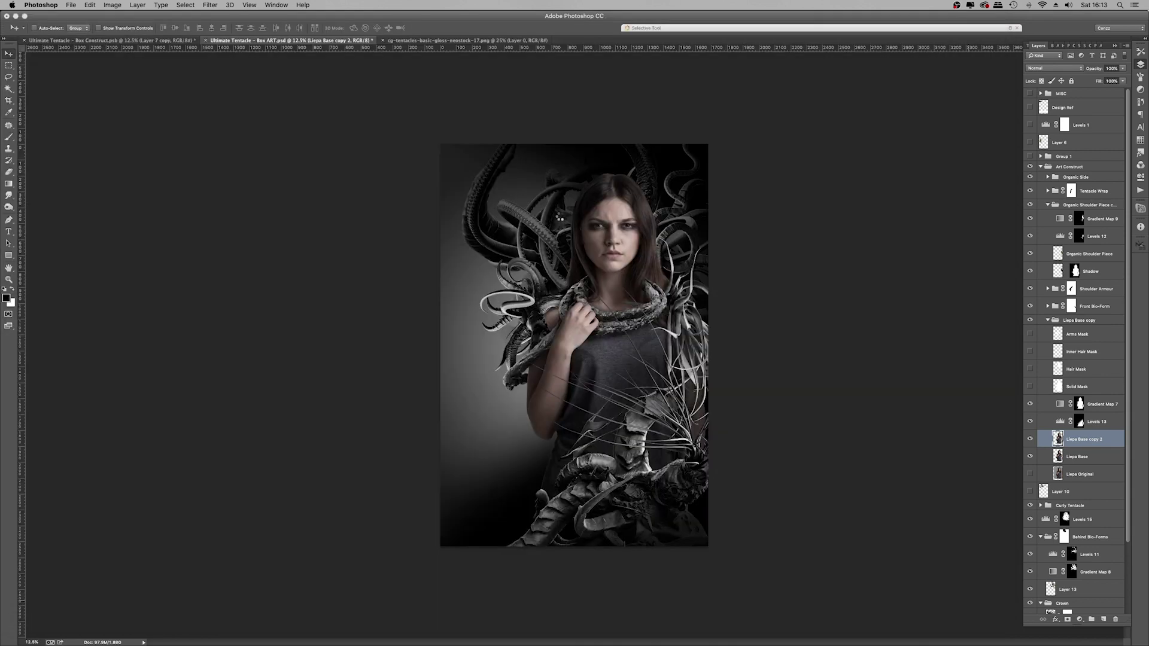
{"action": "left_click", "coordinate": [1076, 457]}
{"action": "left_click", "coordinate": [1084, 439]}
{"action": "key", "text": "Delete"}
Step: Duplicate the woman's base layer and apply the Camera Raw Filter to the copy with raised Highlights and lowered Shadows
{"action": "key", "text": "super+j"}
{"action": "left_click", "coordinate": [210, 5]}
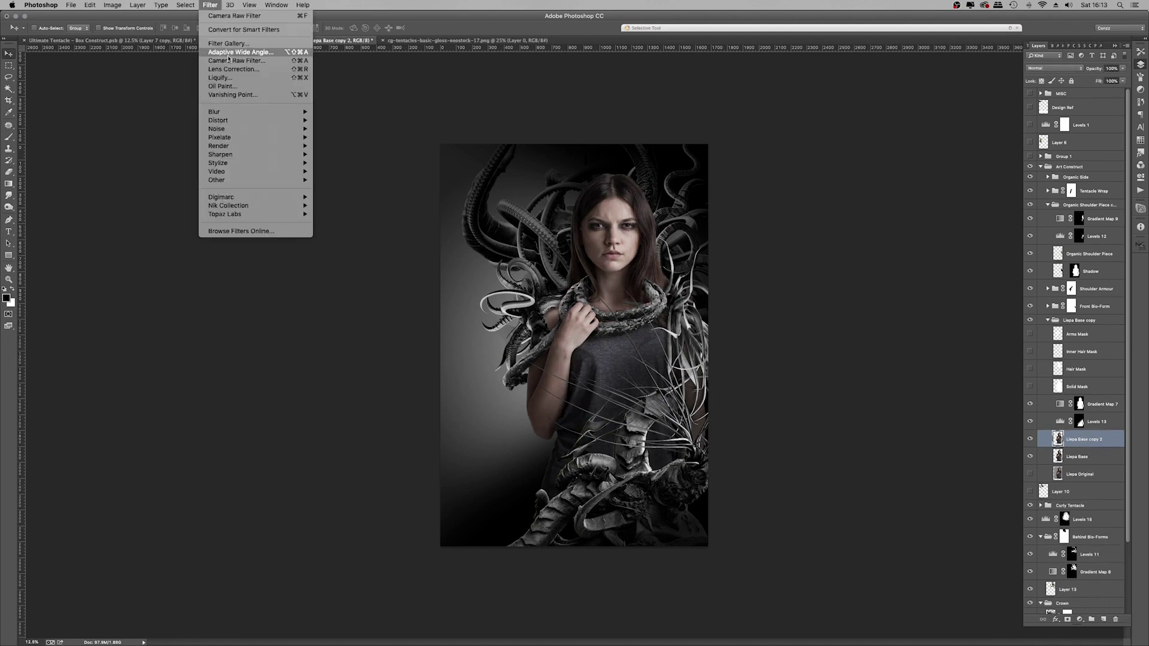
{"action": "left_click", "coordinate": [239, 59]}
{"action": "left_click_drag", "start_coordinate": [933, 228], "coordinate": [939, 227]}
{"action": "left_click_drag", "start_coordinate": [933, 242], "coordinate": [923, 242]}
{"action": "left_click", "coordinate": [970, 599]}
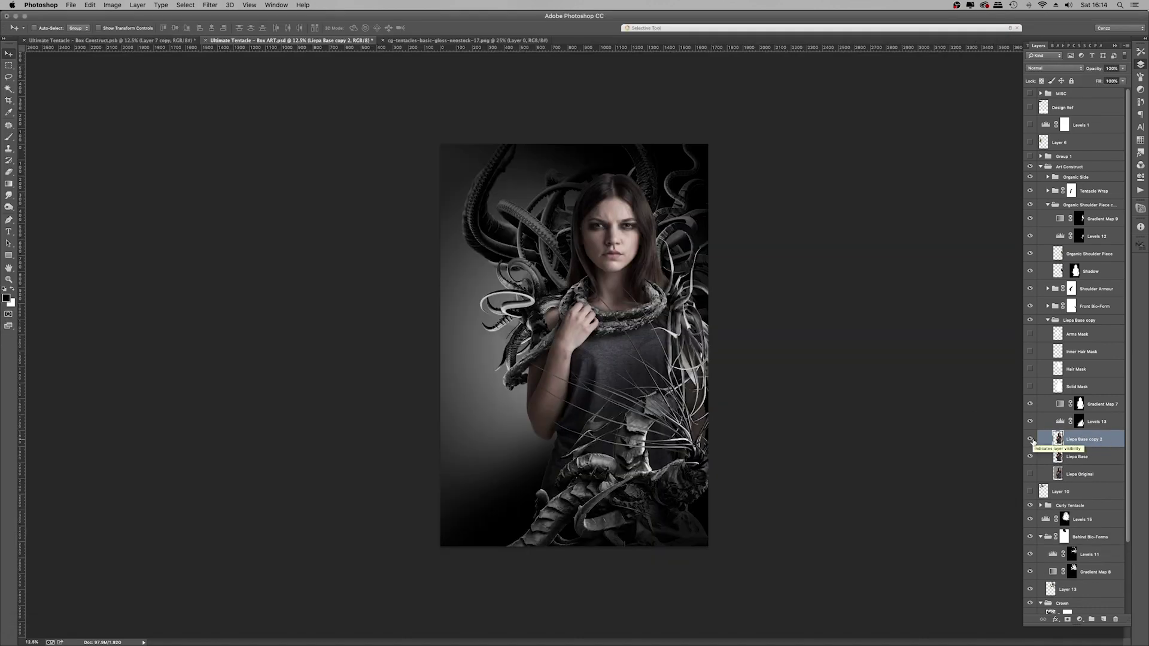
Step: Compare the woman with and without the Camera Raw edit, and hide the unedited base layer
{"action": "left_click", "coordinate": [1030, 439]}
{"action": "left_click", "coordinate": [1030, 439]}
{"action": "left_click", "coordinate": [1030, 457]}
Step: Sharpen the woman's edited copy with Unsharp Mask while checking the detail of her face
{"action": "key", "text": "z"}
{"action": "left_click", "coordinate": [575, 200]}
{"action": "left_click", "coordinate": [575, 200]}
{"action": "left_click", "coordinate": [574, 198]}
{"action": "left_click", "coordinate": [574, 198]}
{"action": "left_click", "coordinate": [574, 198]}
{"action": "left_click", "coordinate": [574, 198]}
{"action": "left_click", "coordinate": [210, 5]}
{"action": "mouse_move", "coordinate": [222, 154]}
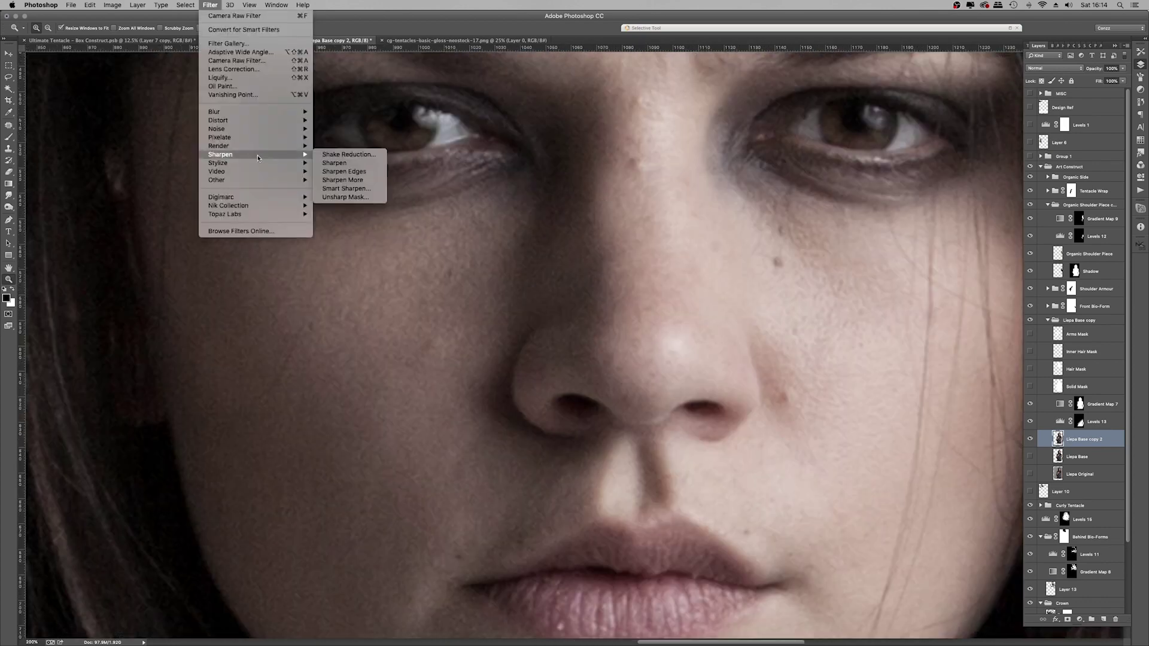
{"action": "left_click", "coordinate": [344, 199]}
{"action": "left_click", "coordinate": [854, 172]}
{"action": "key", "text": "super+minus"}
{"action": "key", "text": "super+minus"}
{"action": "key", "text": "super+minus"}
{"action": "key", "text": "super+minus"}
{"action": "key", "text": "super+minus"}
{"action": "key", "text": "super+minus"}
{"action": "key", "text": "super+minus"}
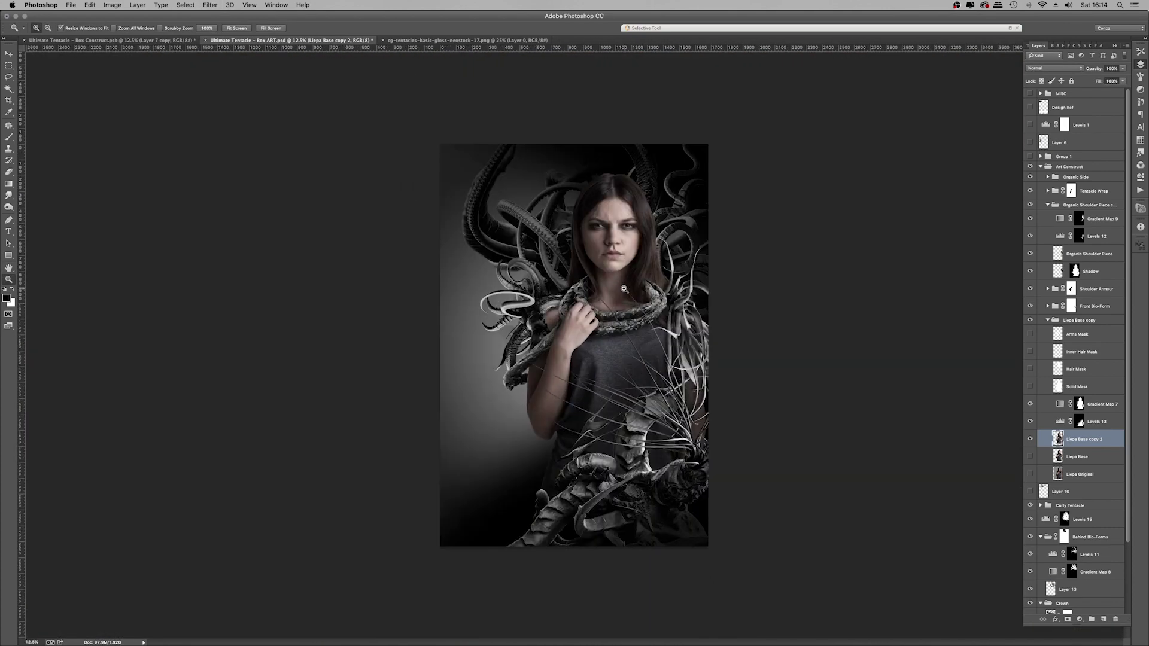
Step: Refine the front bio-form selection, hide its outline and paint on the Levels 8 mask along the artwork's bottom edge
{"action": "left_click", "coordinate": [185, 5]}
{"action": "mouse_move", "coordinate": [218, 119]}
{"action": "left_click", "coordinate": [287, 152]}
{"action": "key", "text": "Return"}
{"action": "key", "text": "super+h"}
{"action": "key", "text": "b"}
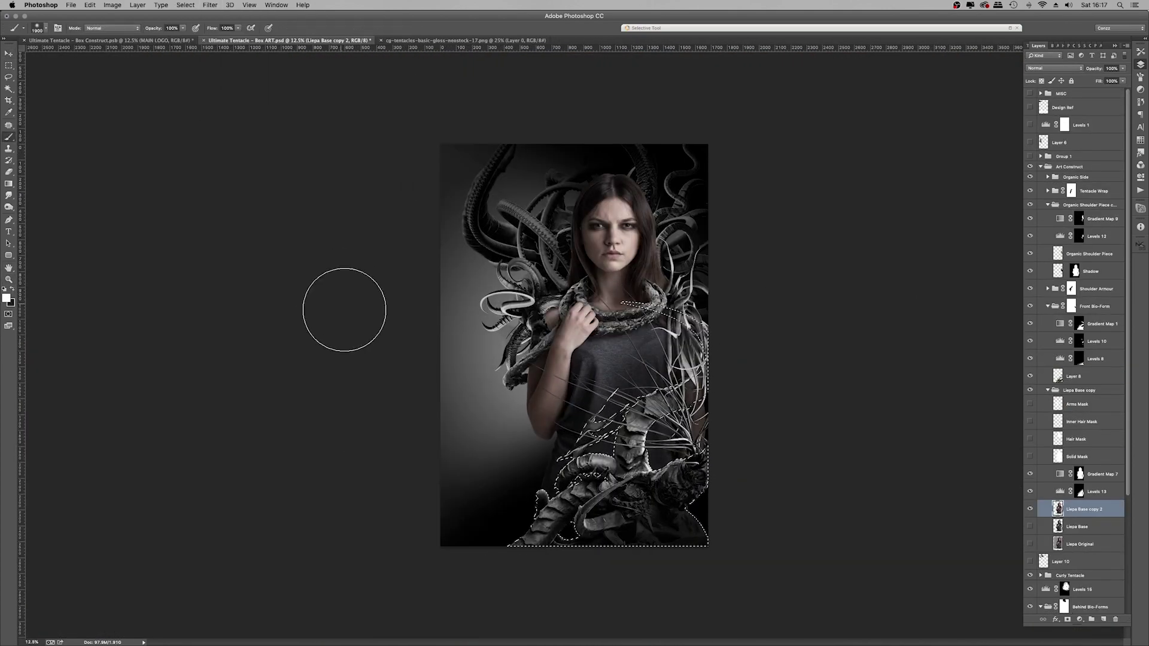
{"action": "key", "text": "bracketright"}
{"action": "left_click", "coordinate": [1079, 359]}
{"action": "left_click_drag", "start_coordinate": [517, 577], "coordinate": [646, 575]}
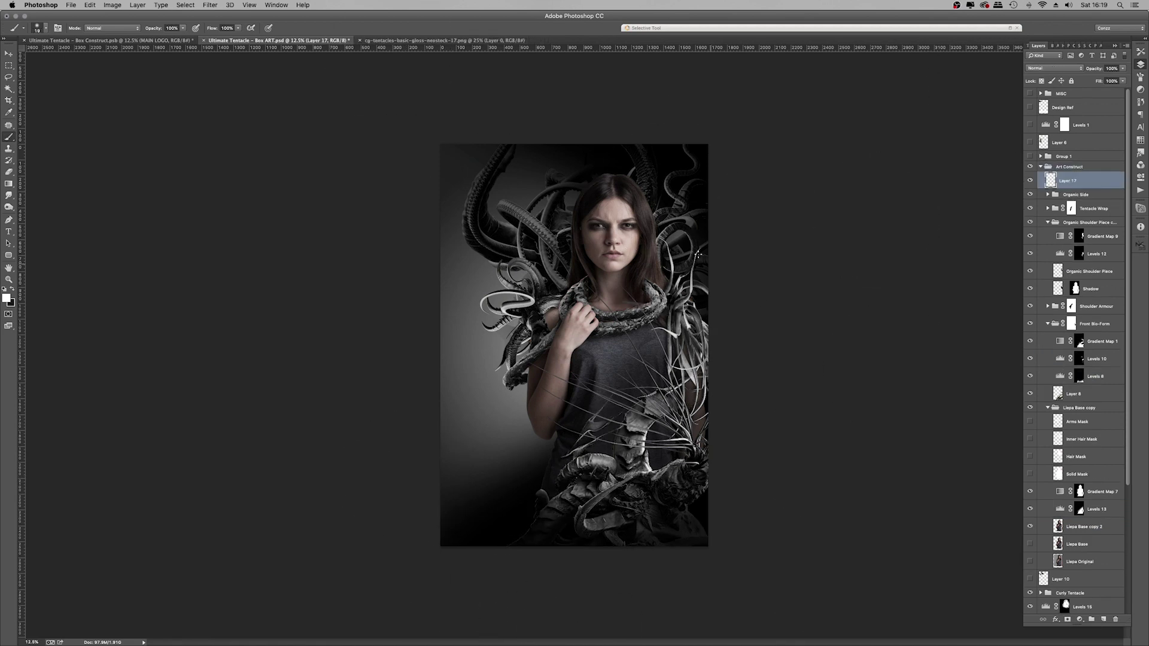
Step: Brush a thin white curve on Layer 17 from above the woman's head down the side of her face to the neck
{"action": "left_click_drag", "start_coordinate": [584, 170], "coordinate": [609, 268]}
{"action": "key", "text": "super+z"}
{"action": "mouse_move", "coordinate": [582, 166]}
{"action": "left_mouse_down"}
{"action": "mouse_move", "coordinate": [611, 277]}
{"action": "mouse_move", "coordinate": [578, 212]}
{"action": "mouse_move", "coordinate": [582, 166]}
{"action": "left_mouse_up"}
Step: Duplicate the white curve and mirror the copy onto the other side of the woman's face
{"action": "key", "text": "v"}
{"action": "key", "text": "super+j"}
{"action": "key", "text": "super+t"}
{"action": "left_click_drag", "start_coordinate": [598, 227], "coordinate": [631, 228]}
{"action": "key", "text": "Return"}
Step: Nudge the two white curves to the right so they frame the woman's face symmetrically
{"action": "left_click", "coordinate": [1064, 196]}
{"action": "key", "text": "shift+Right"}
{"action": "key", "text": "shift+Right"}
{"action": "key", "text": "shift+Right"}
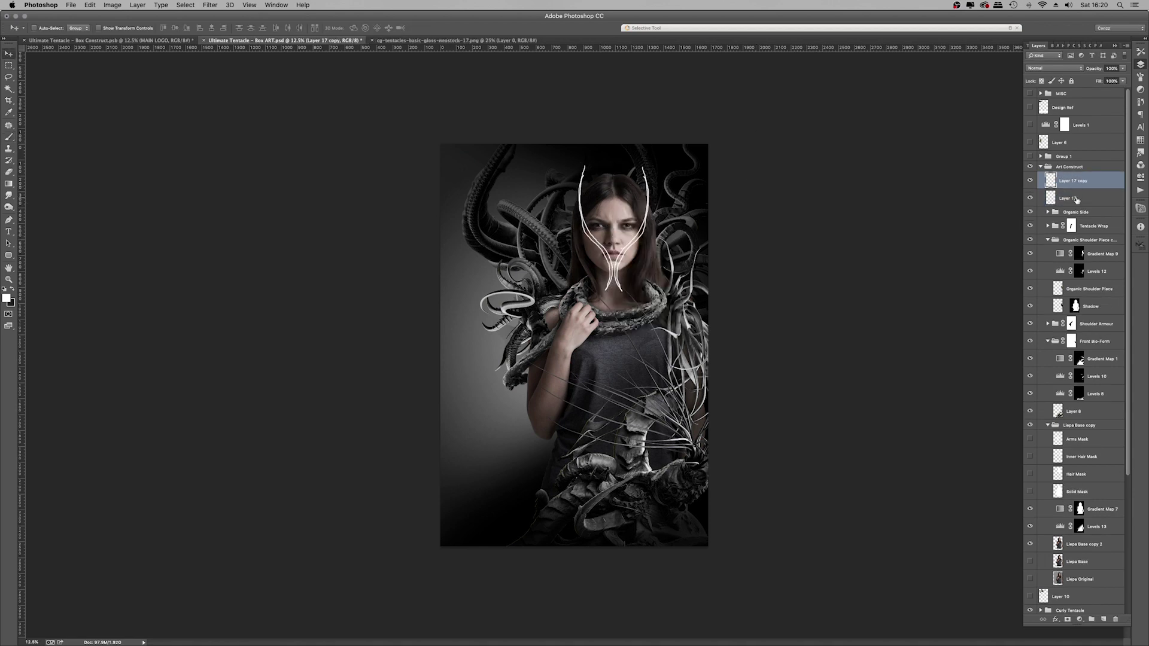
{"action": "left_click", "coordinate": [1076, 200], "text": "shift"}
{"action": "key", "text": "shift+Right"}
Step: Brush a second thin white line on a new layer, from below the woman's eye down her neck to the chest
{"action": "left_click", "coordinate": [1075, 181]}
{"action": "left_click", "coordinate": [1103, 619]}
{"action": "left_click", "coordinate": [8, 137]}
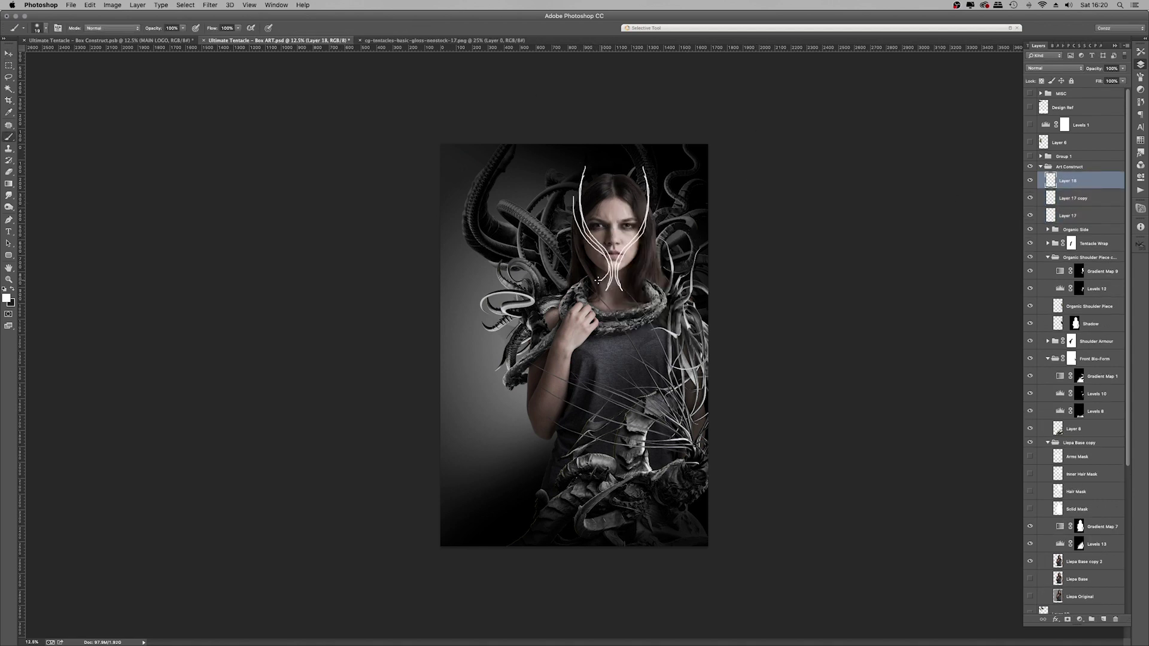
{"action": "mouse_move", "coordinate": [603, 288]}
{"action": "left_mouse_down"}
{"action": "mouse_move", "coordinate": [598, 259]}
{"action": "mouse_move", "coordinate": [624, 291]}
{"action": "left_mouse_up"}
Step: Duplicate the new white line, mirror the copy and position it on the other side of the woman's face
{"action": "key", "text": "super+j"}
{"action": "key", "text": "v"}
{"action": "key", "text": "super+t"}
{"action": "key", "text": "Return"}
{"action": "left_click_drag", "start_coordinate": [650, 209], "coordinate": [653, 208]}
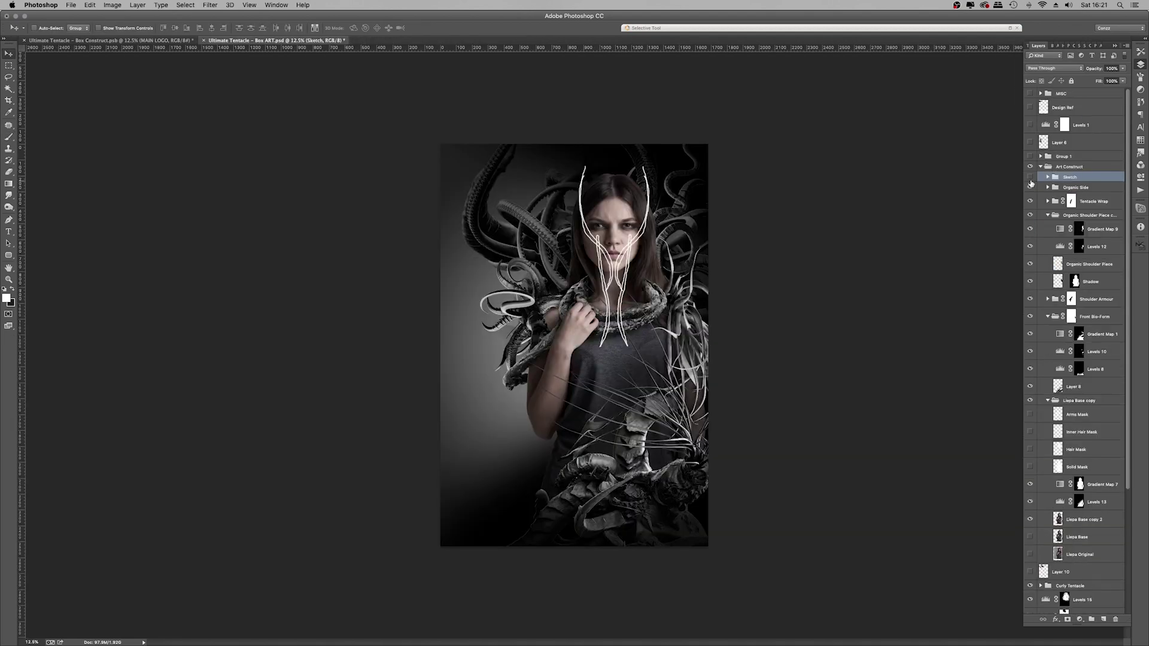
Step: Lower the opacity of the Sketch group to make its white guide lines faint
{"action": "left_click_drag", "start_coordinate": [751, 222], "coordinate": [747, 215]}
{"action": "left_click_drag", "start_coordinate": [1123, 69], "coordinate": [1084, 79]}
Step: Create a new layer named Eyes Mask above the Arms Mask layer
{"action": "scroll", "coordinate": [1075, 243], "scroll_direction": "down", "scroll_amount": 3}
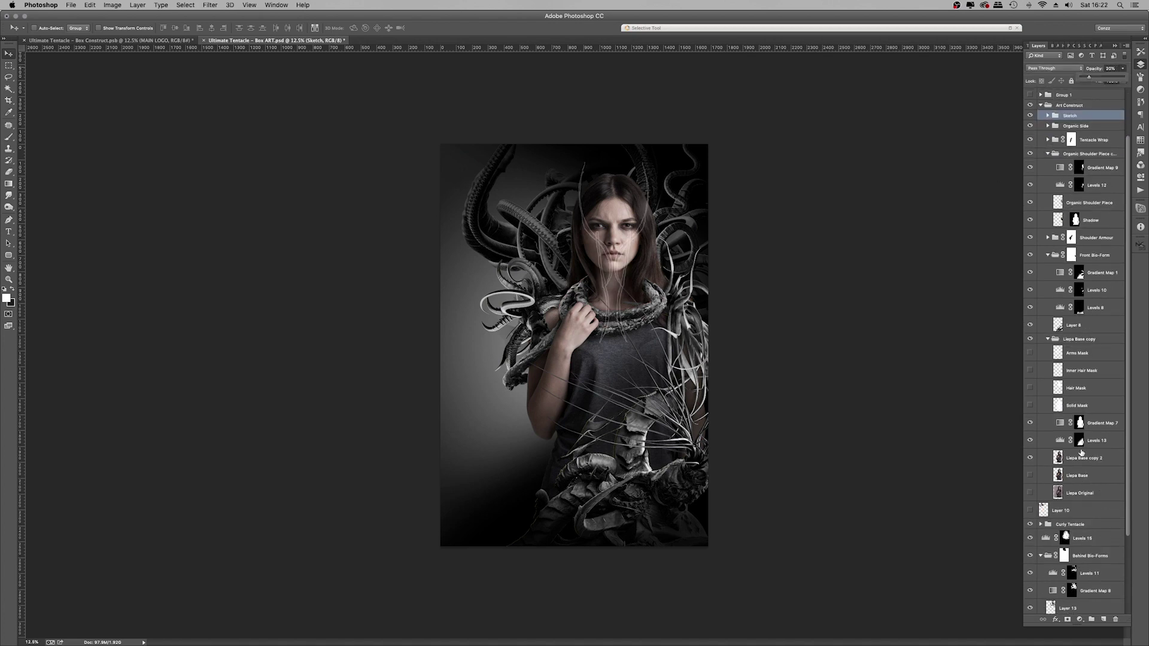
{"action": "left_click", "coordinate": [1084, 458]}
{"action": "left_click", "coordinate": [1106, 359]}
{"action": "key", "text": "super+shift+n"}
{"action": "type", "text": "Eyes Mask"}
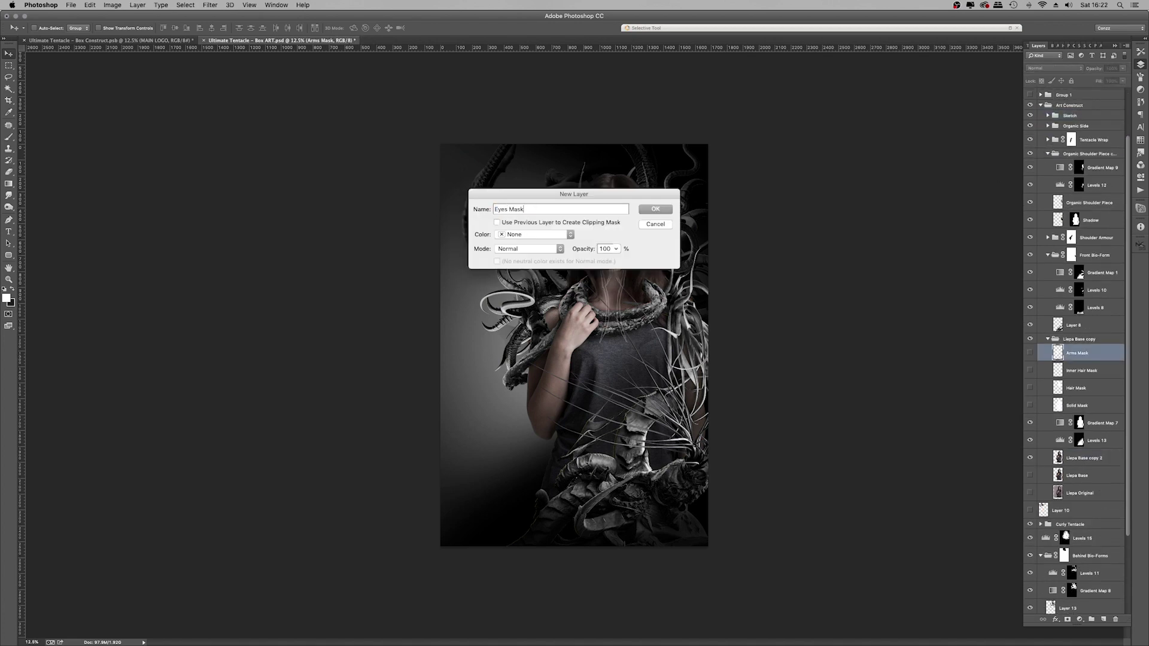
{"action": "key", "text": "Return"}
Step: Trace a Pen tool path around the visible eyeball of the woman's right eye, following the eyelid edges
{"action": "left_click", "coordinate": [10, 280]}
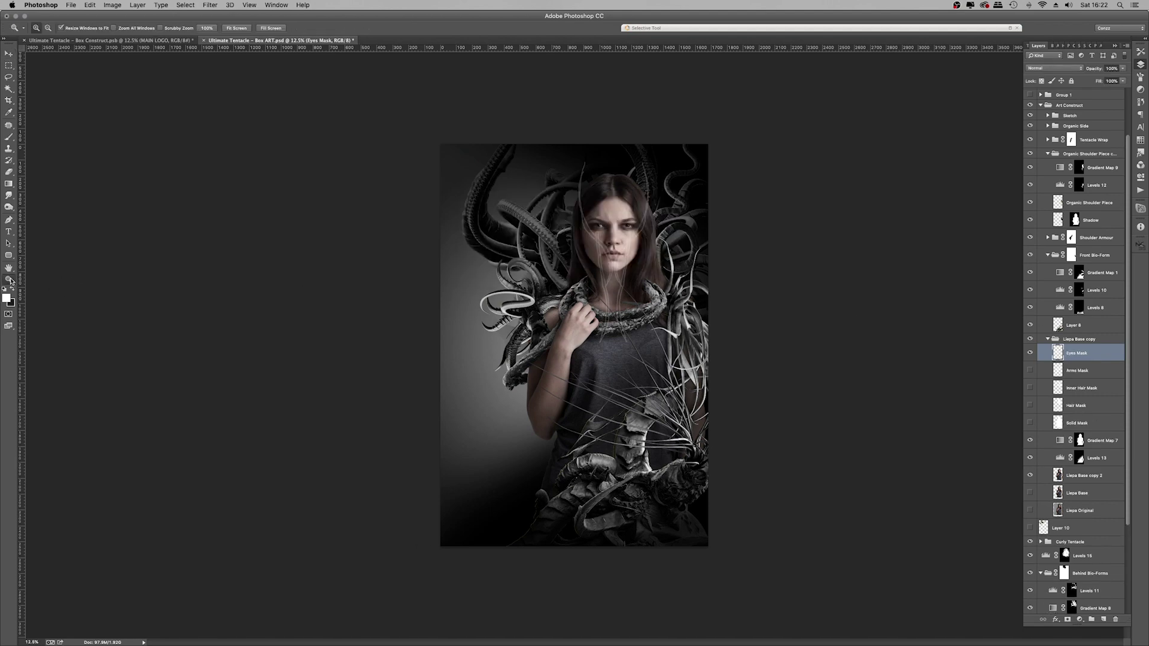
{"action": "key", "text": "super+equal"}
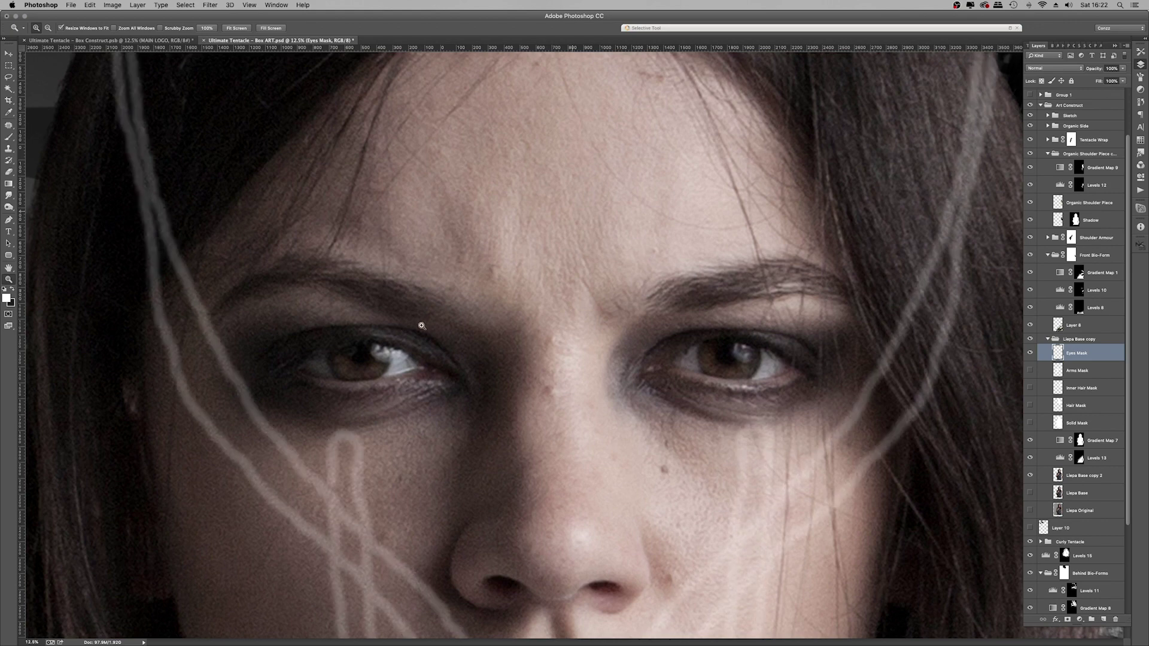
{"action": "left_click_drag", "start_coordinate": [364, 350], "coordinate": [351, 291]}
{"action": "left_click", "coordinate": [341, 300]}
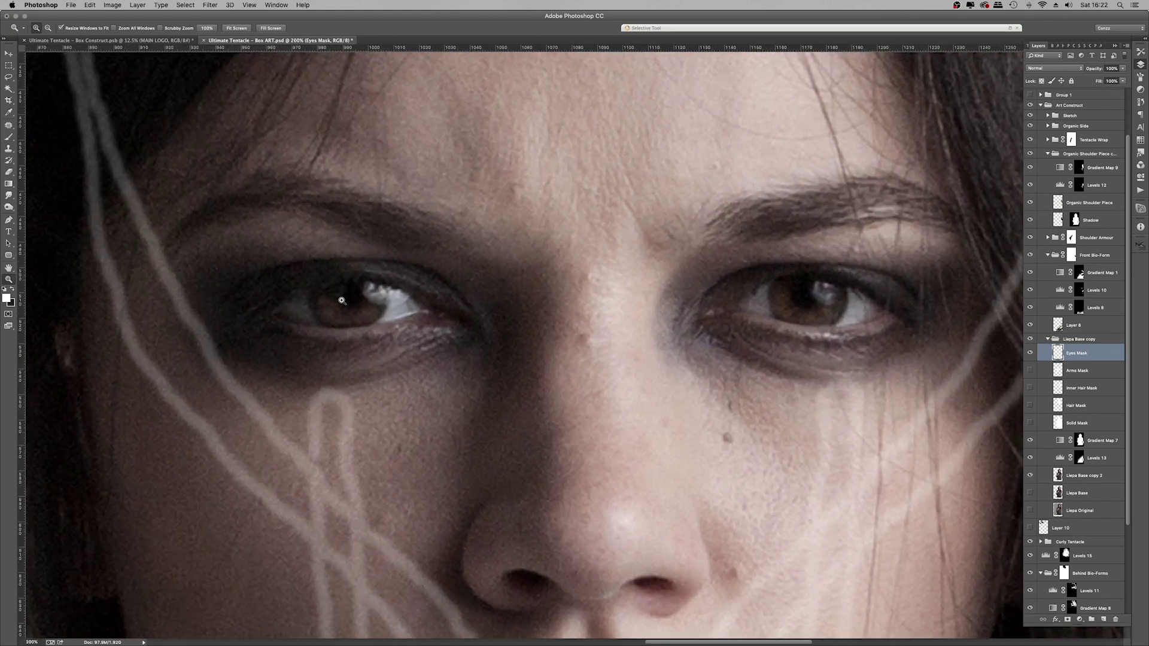
{"action": "left_click", "coordinate": [347, 294]}
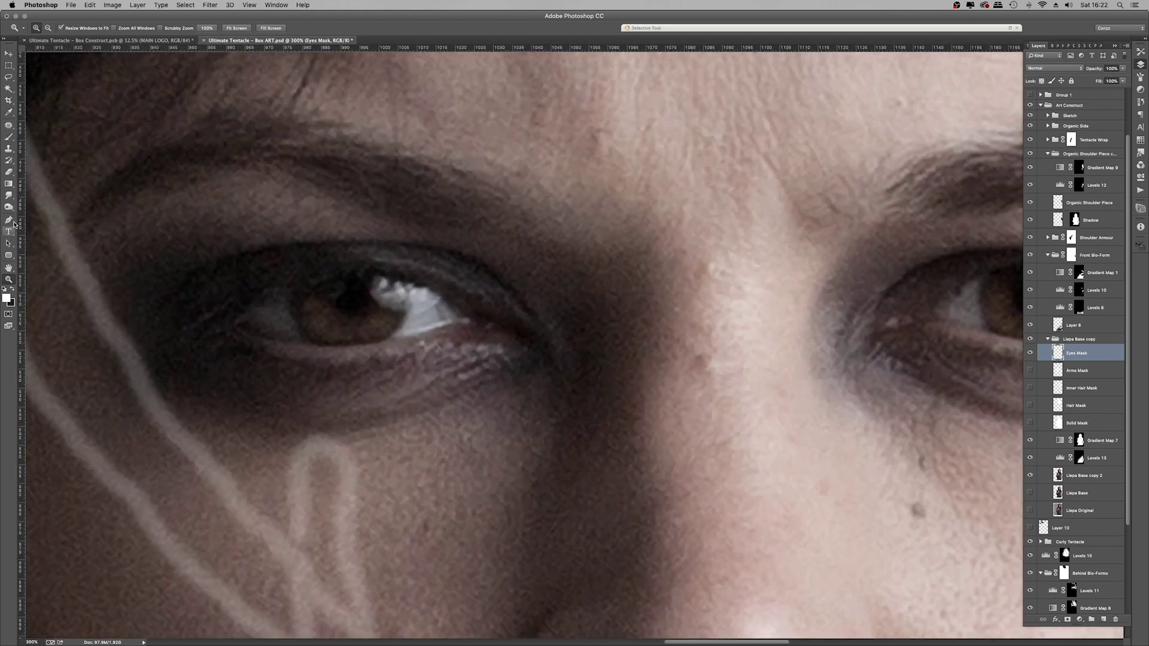
{"action": "left_click", "coordinate": [12, 221]}
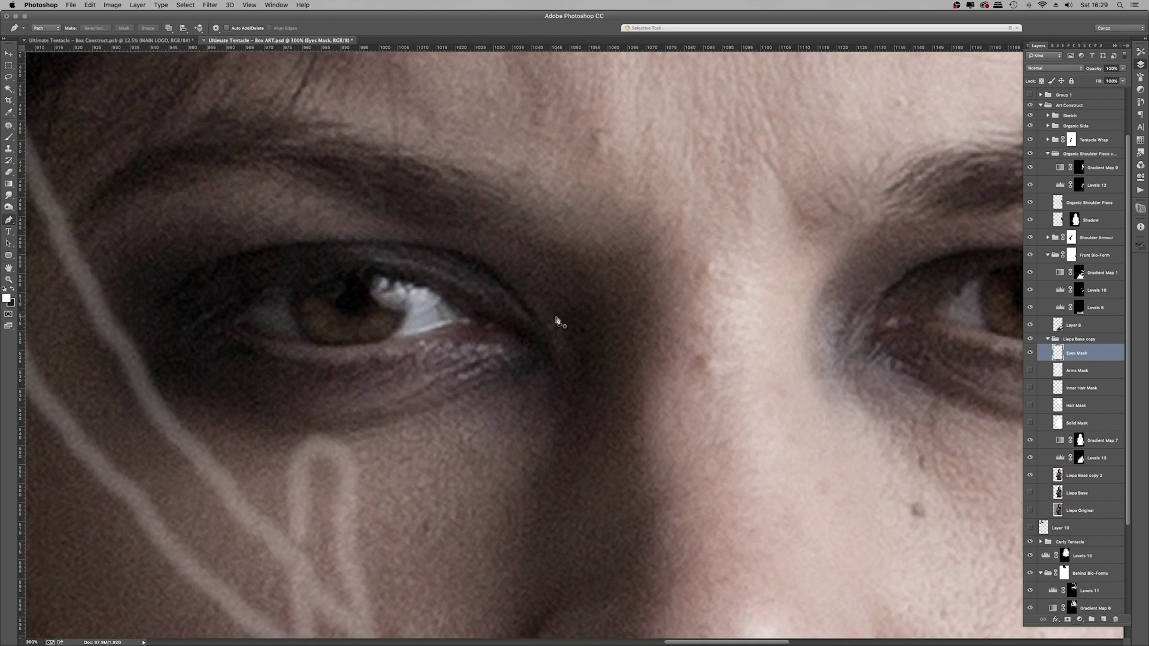
{"action": "left_click", "coordinate": [212, 317]}
{"action": "left_click", "coordinate": [267, 288]}
{"action": "left_click", "coordinate": [348, 274]}
{"action": "left_click", "coordinate": [357, 275]}
{"action": "left_click", "coordinate": [382, 277]}
{"action": "left_click", "coordinate": [389, 280]}
{"action": "left_click", "coordinate": [455, 310]}
{"action": "left_click", "coordinate": [474, 323]}
{"action": "left_click", "coordinate": [436, 333]}
{"action": "left_click", "coordinate": [246, 340]}
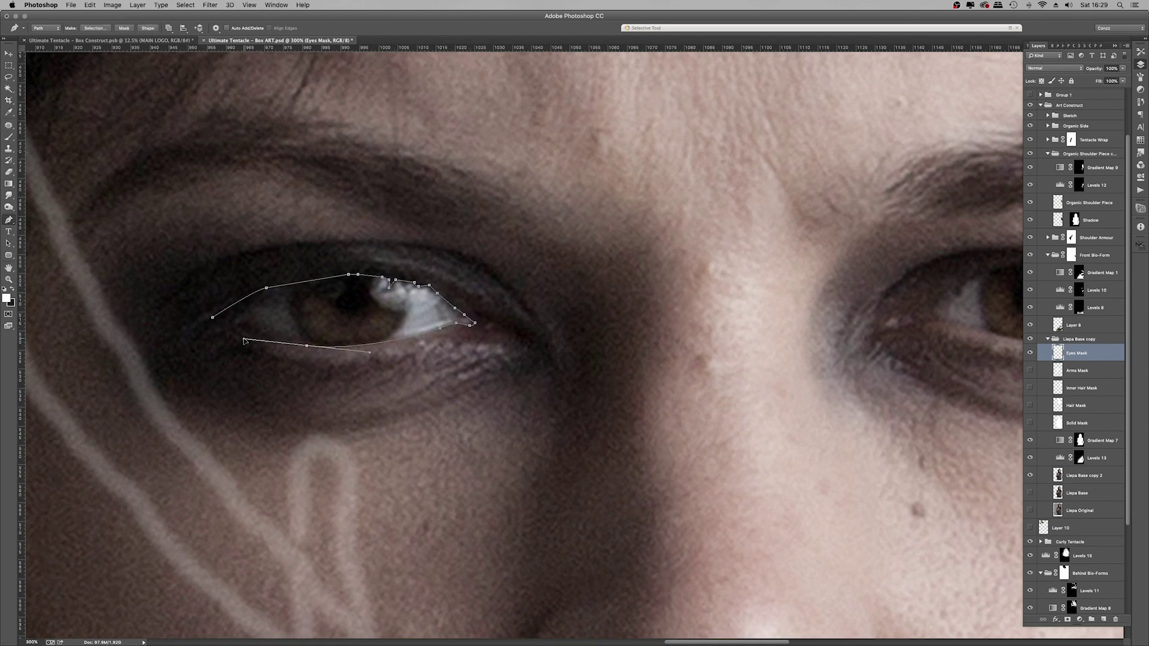
Step: Trace a closed Pen tool path around the visible eyeball of the woman's left eye
{"action": "left_click_drag", "start_coordinate": [747, 229], "coordinate": [287, 246]}
{"action": "left_click", "coordinate": [471, 328]}
{"action": "left_click", "coordinate": [490, 308]}
{"action": "left_click", "coordinate": [496, 309]}
{"action": "left_click", "coordinate": [517, 290]}
{"action": "left_click", "coordinate": [610, 292]}
{"action": "left_click", "coordinate": [643, 303]}
{"action": "left_click", "coordinate": [687, 328]}
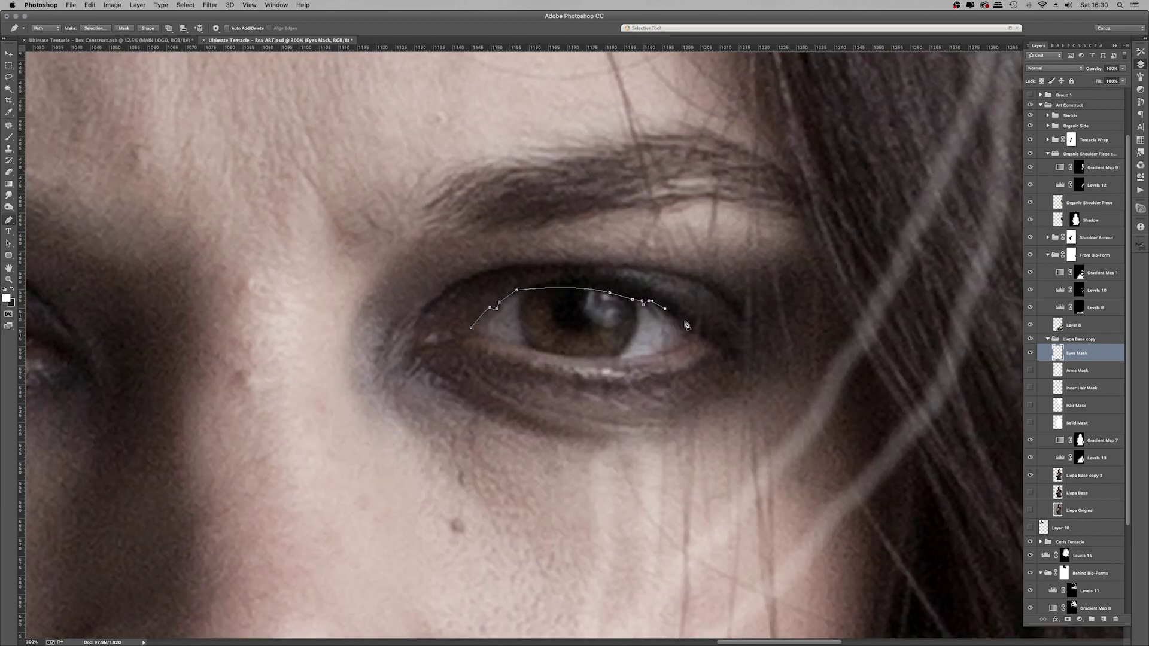
{"action": "left_click", "coordinate": [699, 337]}
{"action": "left_click", "coordinate": [657, 356]}
{"action": "left_click", "coordinate": [572, 359]}
{"action": "left_click", "coordinate": [520, 346]}
{"action": "left_click", "coordinate": [471, 328]}
Step: Fill both eye paths on the Eyes Mask layer, delete the paths and hide the layer
{"action": "right_click", "coordinate": [526, 321]}
{"action": "left_click", "coordinate": [554, 371]}
{"action": "left_click", "coordinate": [841, 268]}
{"action": "key", "text": "BackSpace"}
{"action": "left_click", "coordinate": [1029, 353]}
Step: Create a new layer named Iris Mask above Eyes Mask
{"action": "key", "text": "super+shift+n"}
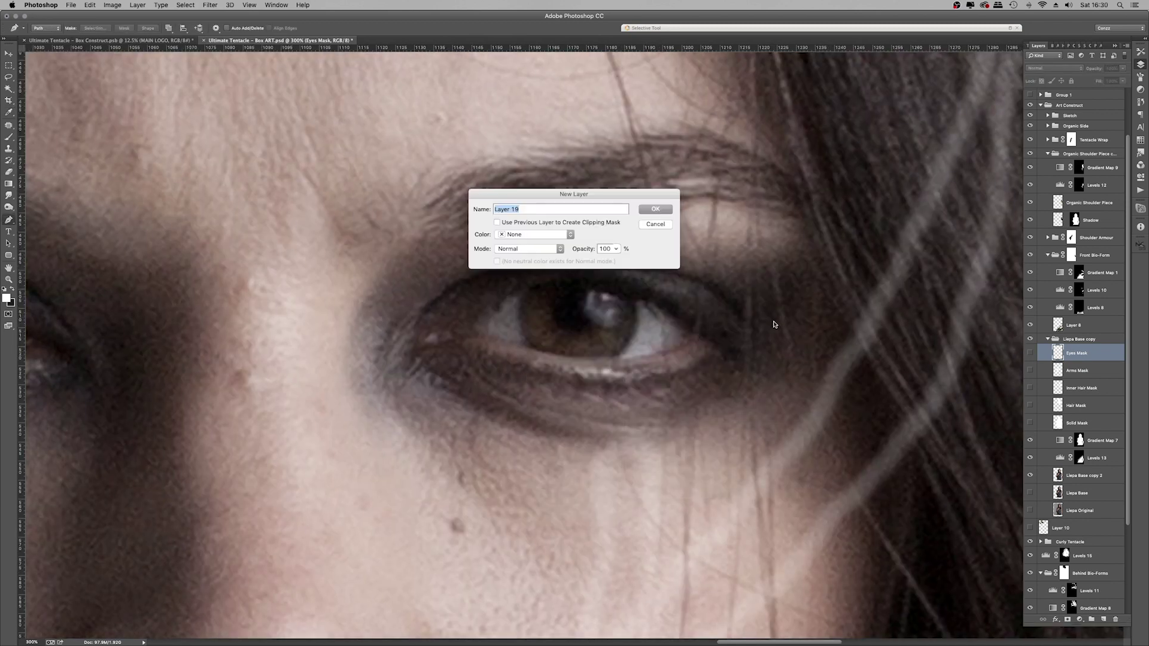
{"action": "type", "text": "Iris Mask"}
{"action": "key", "text": "Return"}
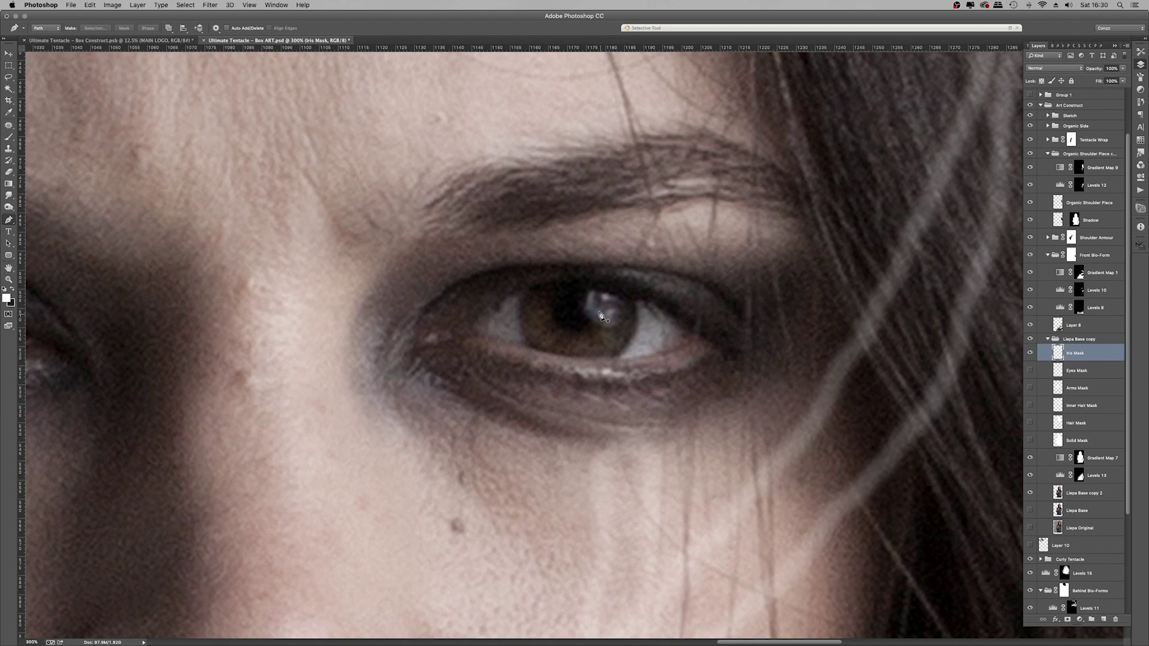
Step: Trace a closed curved path around the iris of the woman's left eye with the Pen tool
{"action": "left_click", "coordinate": [526, 289]}
{"action": "left_click_drag", "start_coordinate": [529, 347], "coordinate": [551, 386]}
{"action": "left_click", "coordinate": [529, 348], "text": "alt"}
{"action": "left_click_drag", "start_coordinate": [618, 360], "coordinate": [658, 361]}
{"action": "left_click", "coordinate": [617, 359], "text": "alt"}
{"action": "left_click_drag", "start_coordinate": [634, 298], "coordinate": [625, 260]}
{"action": "left_click_drag", "start_coordinate": [582, 284], "coordinate": [554, 284]}
{"action": "left_click", "coordinate": [526, 289]}
Step: Trace a closed curved path around the iris of the woman's right eye
{"action": "left_click_drag", "start_coordinate": [201, 310], "coordinate": [541, 308]}
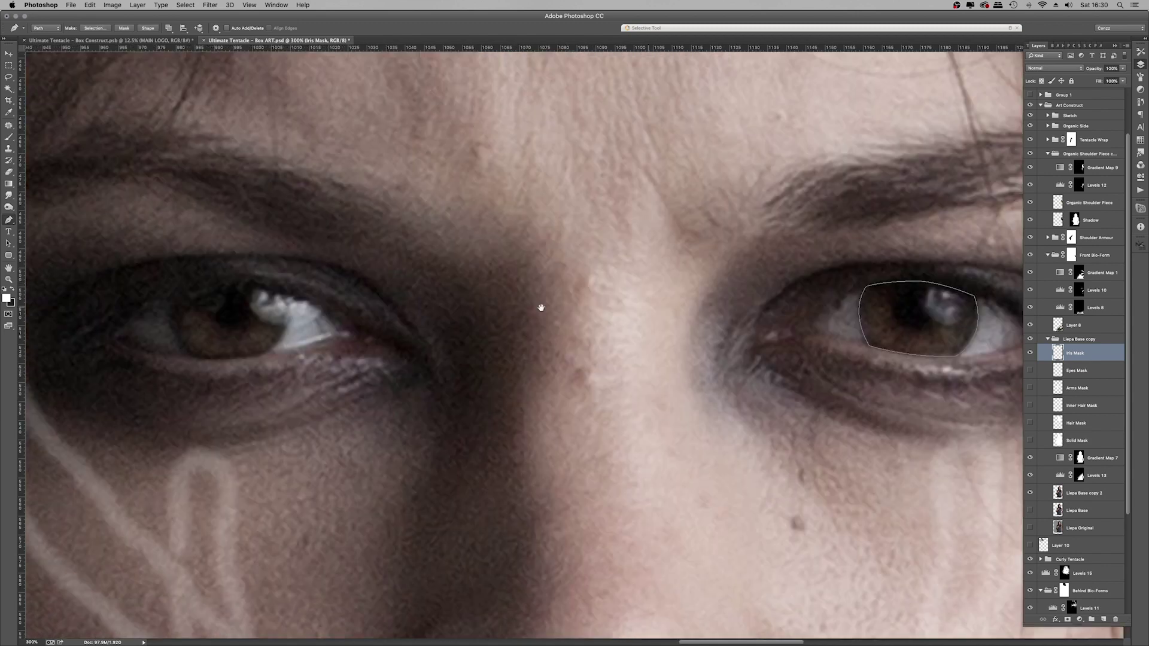
{"action": "left_click", "coordinate": [170, 299]}
{"action": "left_click_drag", "start_coordinate": [191, 359], "coordinate": [206, 378]}
{"action": "left_click_drag", "start_coordinate": [265, 354], "coordinate": [278, 345]}
{"action": "mouse_move", "coordinate": [289, 298]}
{"action": "left_mouse_down"}
{"action": "mouse_move", "coordinate": [280, 263]}
{"action": "mouse_move", "coordinate": [200, 288]}
{"action": "left_mouse_up"}
{"action": "left_click", "coordinate": [170, 299]}
Step: Fill both iris paths with white on the Iris Mask layer and hide the layer
{"action": "right_click", "coordinate": [550, 308]}
{"action": "left_click", "coordinate": [573, 370]}
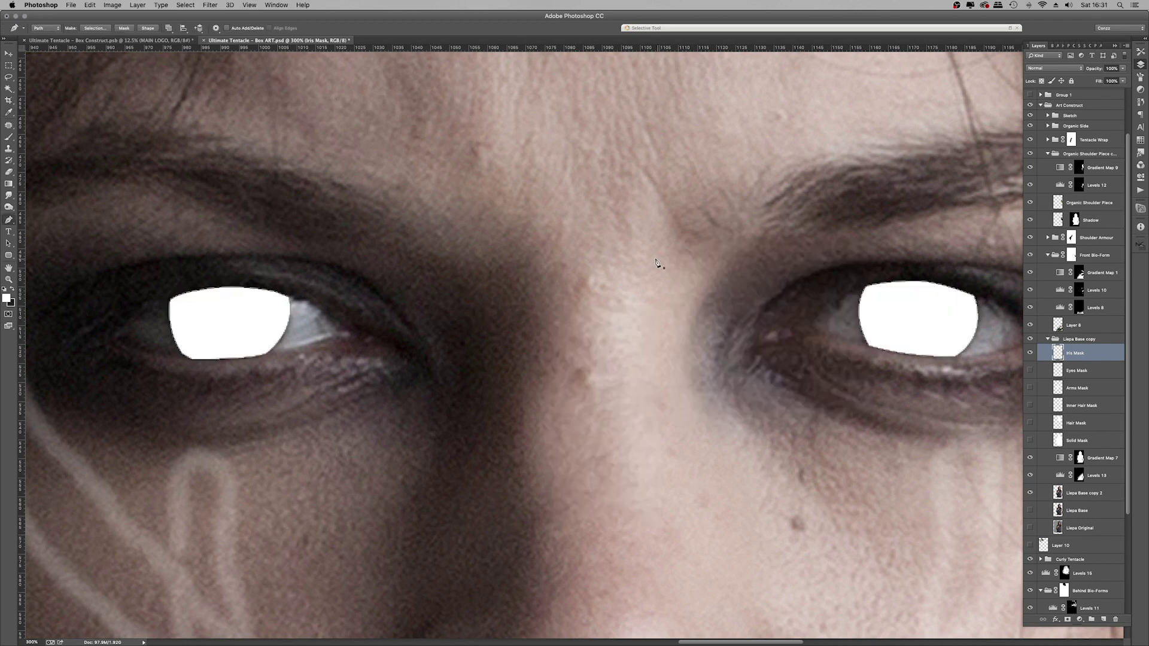
{"action": "key", "text": "super+comma"}
Step: Create a new layer named Pupil Mask above Iris Mask
{"action": "key", "text": "super+shift+n"}
{"action": "type", "text": "Pupil Mask"}
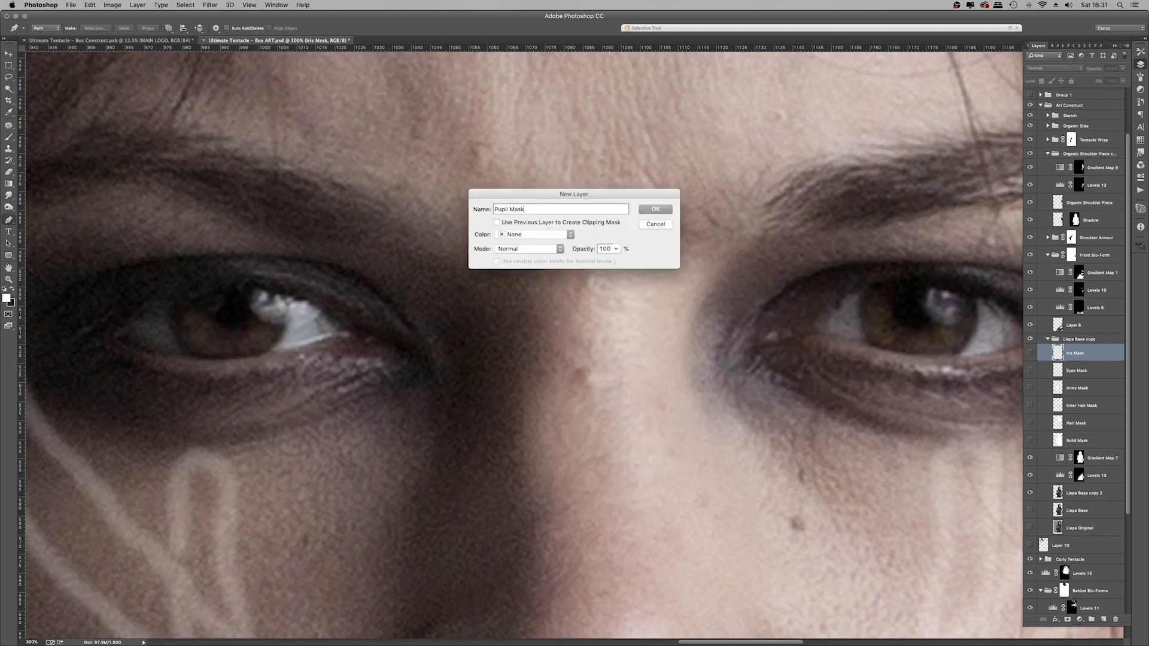
{"action": "key", "text": "Return"}
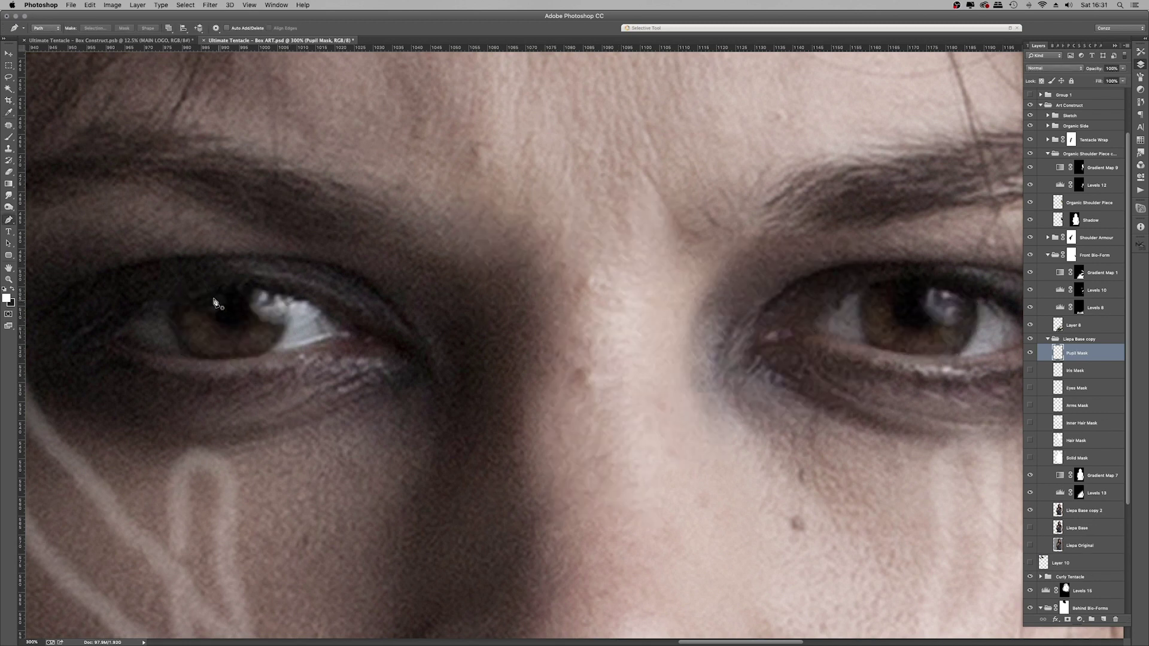
Step: Trace a closed curved path around the pupil of the woman's right eye with the Pen tool
{"action": "left_click", "coordinate": [211, 299]}
{"action": "left_click_drag", "start_coordinate": [214, 323], "coordinate": [254, 300]}
{"action": "left_click", "coordinate": [217, 326], "text": "alt"}
{"action": "left_click", "coordinate": [246, 292]}
{"action": "left_click", "coordinate": [212, 299]}
Step: Trace a closed curved path around the pupil of the woman's left eye
{"action": "left_click_drag", "start_coordinate": [867, 335], "coordinate": [735, 335]}
{"action": "left_click", "coordinate": [763, 291]}
{"action": "left_click_drag", "start_coordinate": [760, 315], "coordinate": [802, 331]}
{"action": "left_click_drag", "start_coordinate": [805, 311], "coordinate": [805, 294]}
{"action": "left_click", "coordinate": [795, 287]}
{"action": "left_click", "coordinate": [763, 291]}
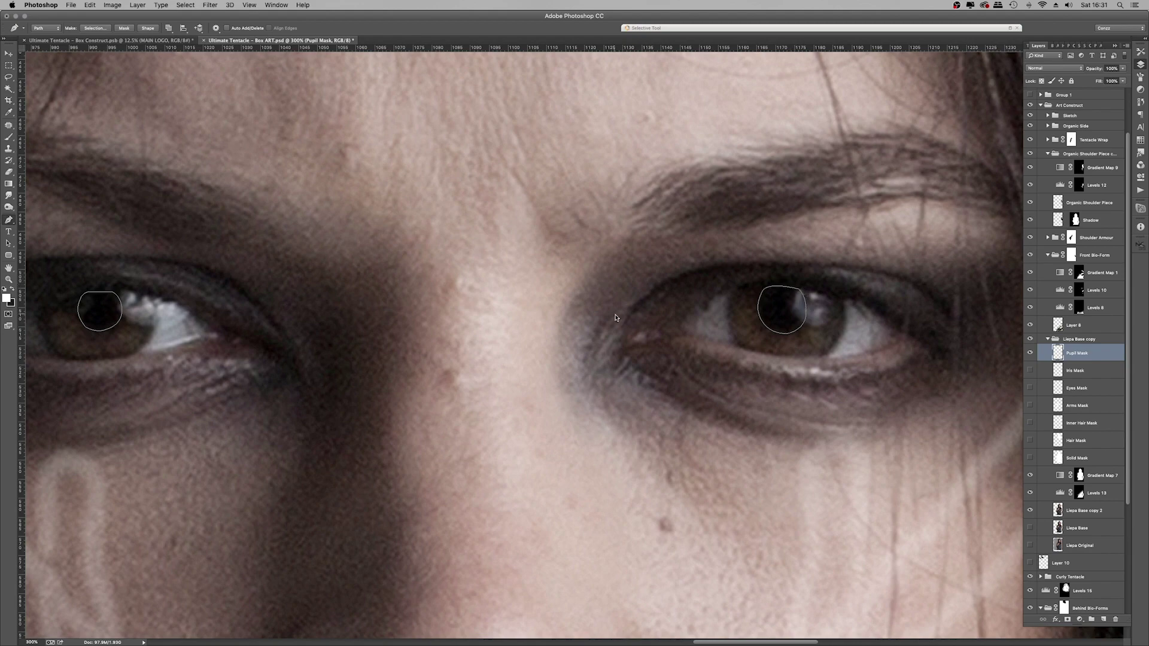
Step: Fill both pupil paths with white on the Pupil Mask layer
{"action": "right_click", "coordinate": [617, 317]}
{"action": "left_click", "coordinate": [642, 365]}
{"action": "key", "text": "Return"}
Step: Load the Iris Mask shape as a selection and add a Levels adjustment above Gradient Map 7 that brightens the irises
{"action": "key", "text": "super+minus"}
{"action": "key", "text": "super+minus"}
{"action": "key", "text": "super+minus"}
{"action": "key", "text": "super+minus"}
{"action": "key", "text": "super+minus"}
{"action": "key", "text": "super+plus"}
{"action": "key", "text": "super+plus"}
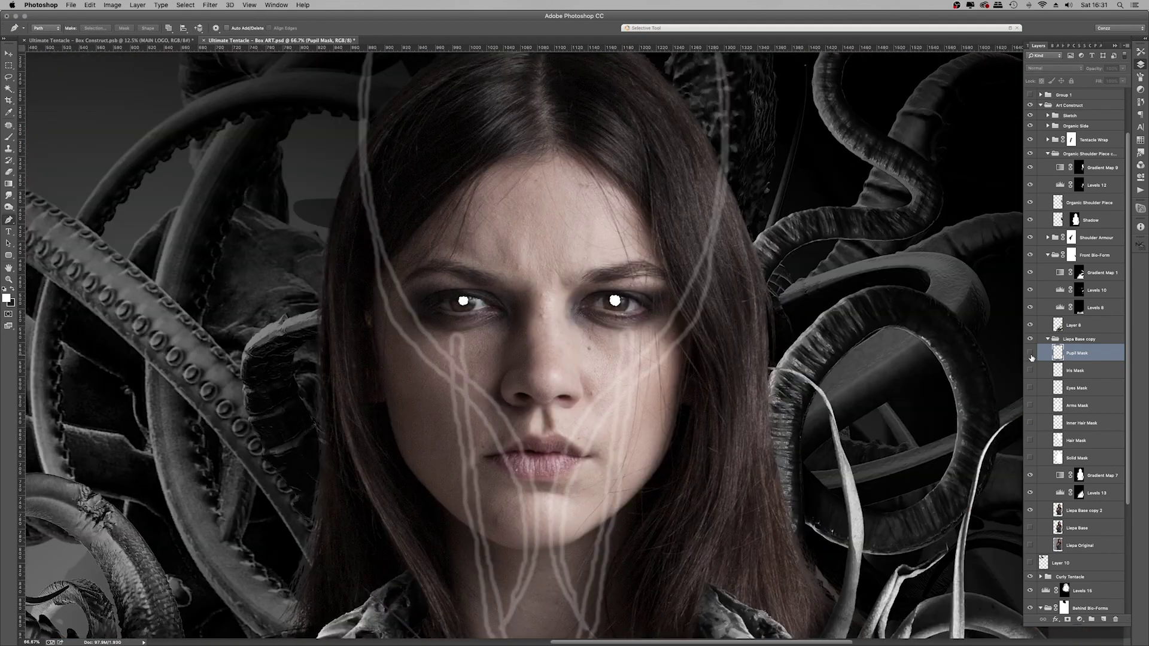
{"action": "left_click", "coordinate": [1094, 477]}
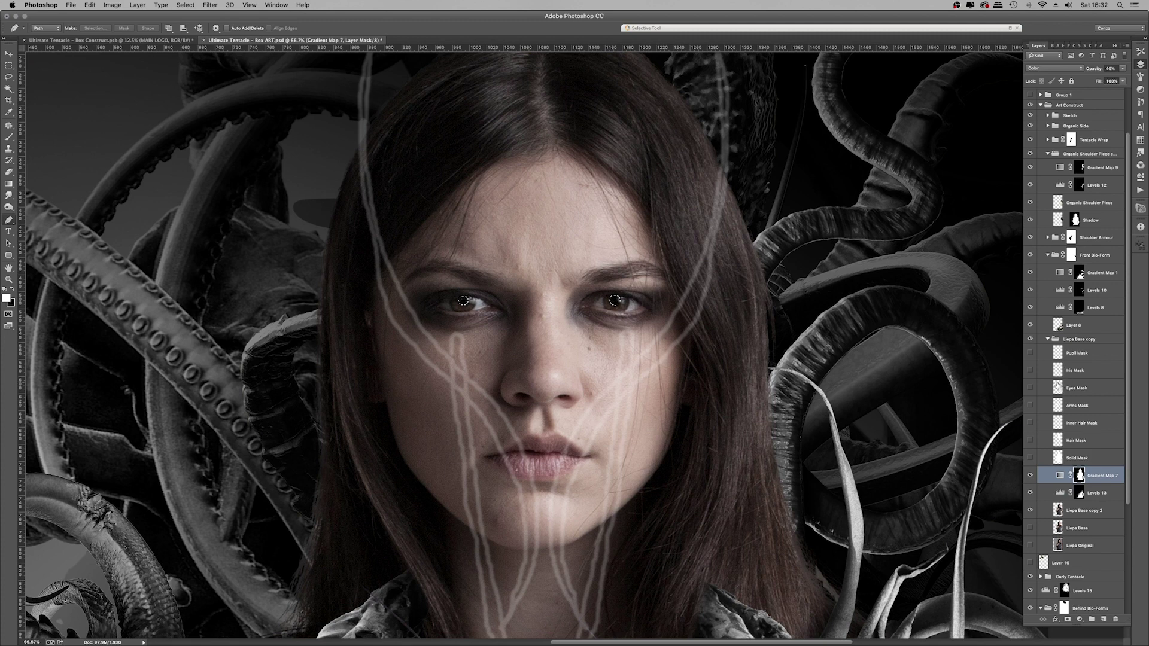
{"action": "left_click", "coordinate": [1058, 371], "text": "super"}
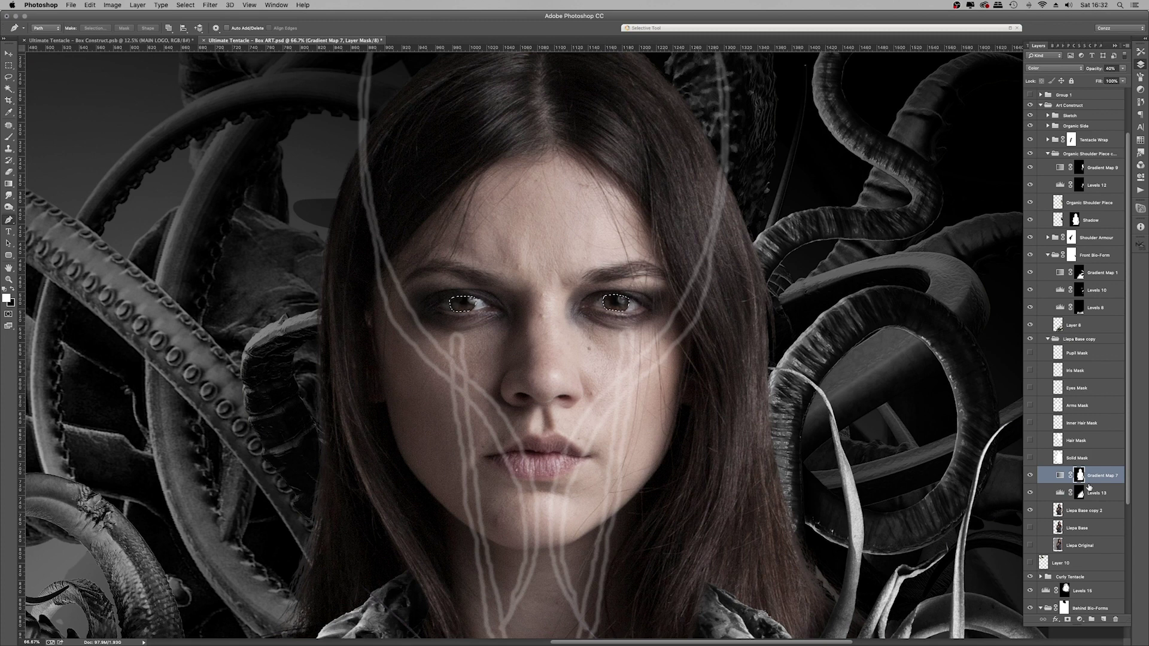
{"action": "left_click", "coordinate": [1081, 619]}
{"action": "left_click", "coordinate": [1107, 526]}
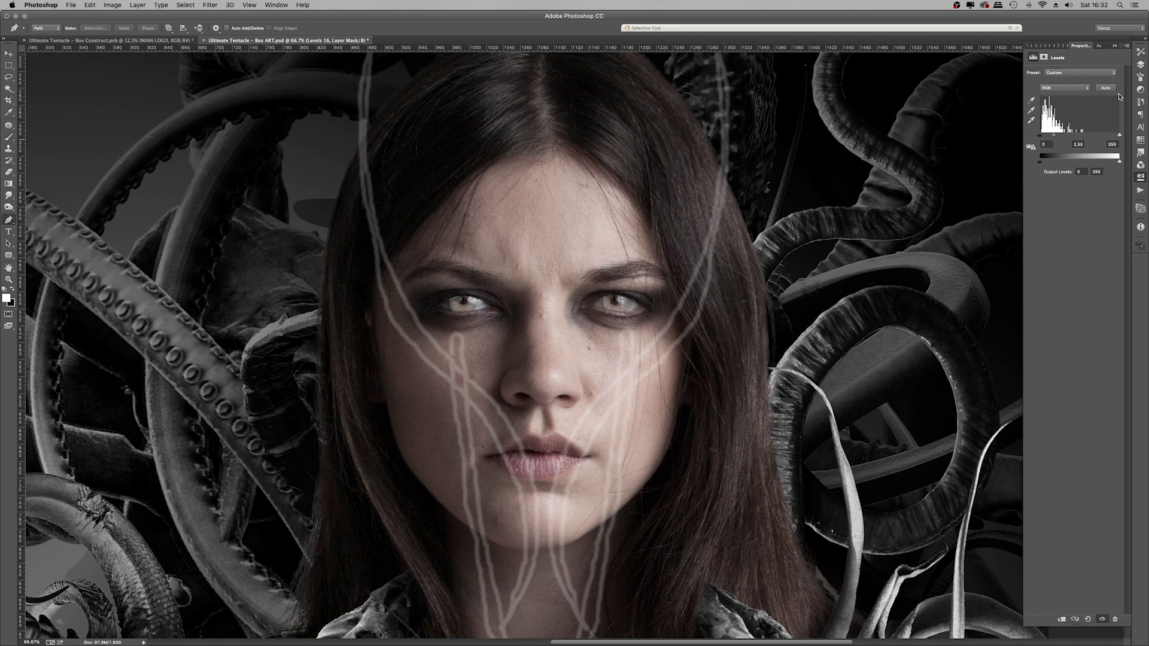
{"action": "left_click", "coordinate": [1137, 66]}
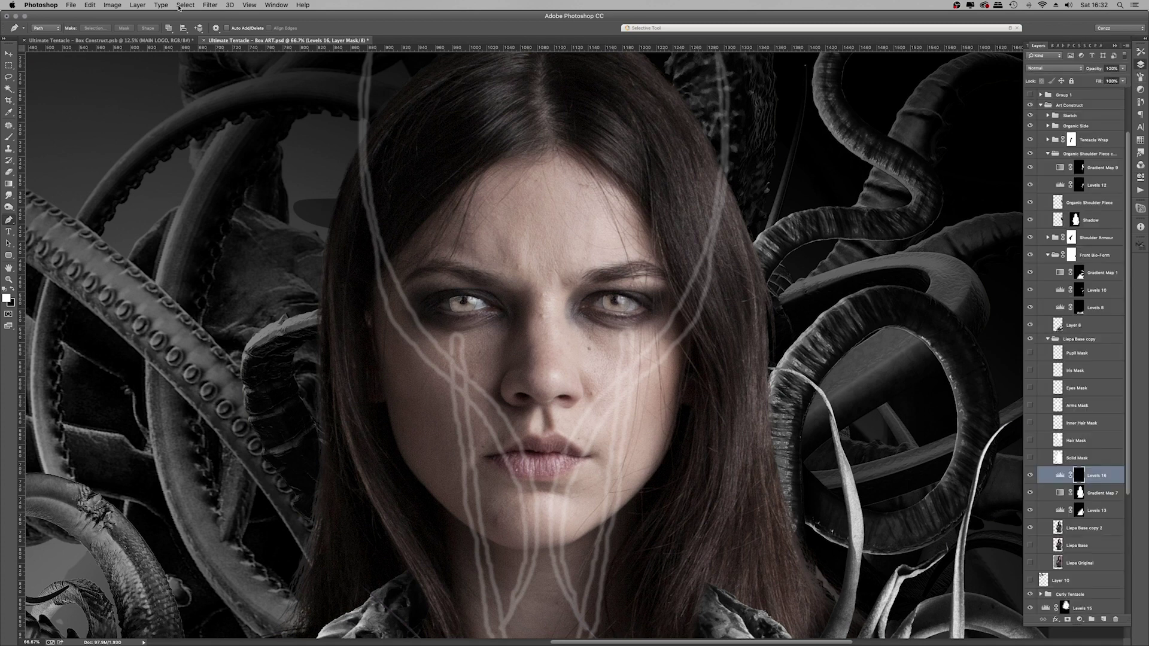
Step: Soften the Levels 16 layer mask with a Gaussian Blur of 1.8 pixels
{"action": "left_click", "coordinate": [211, 6]}
{"action": "mouse_move", "coordinate": [269, 111]}
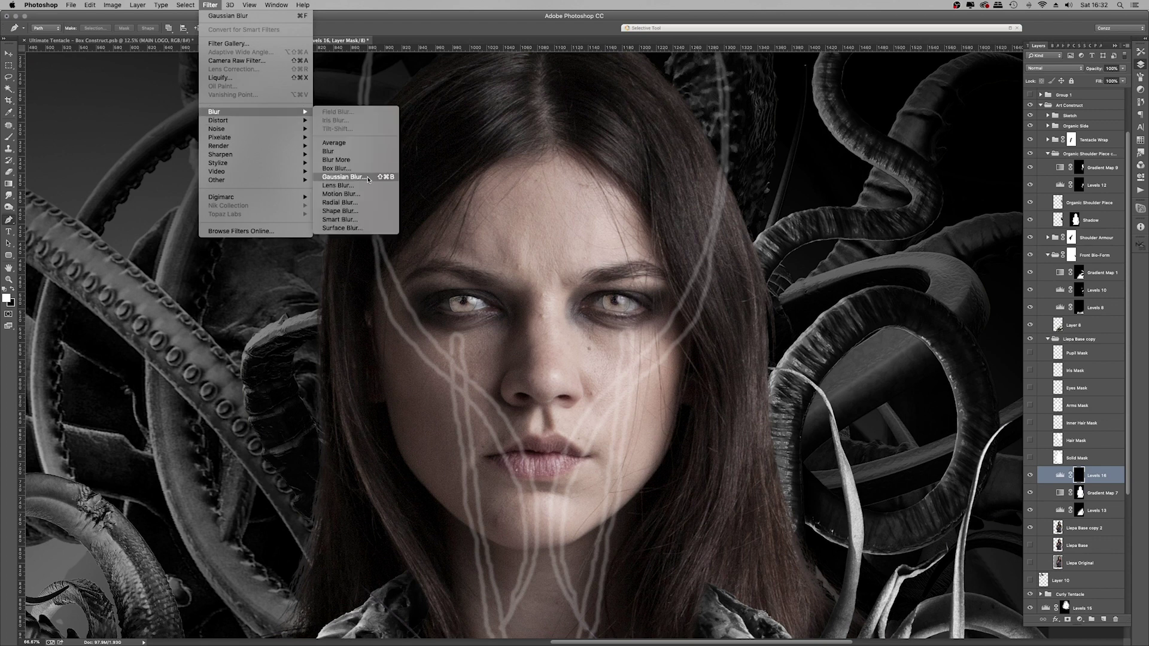
{"action": "left_click", "coordinate": [369, 180]}
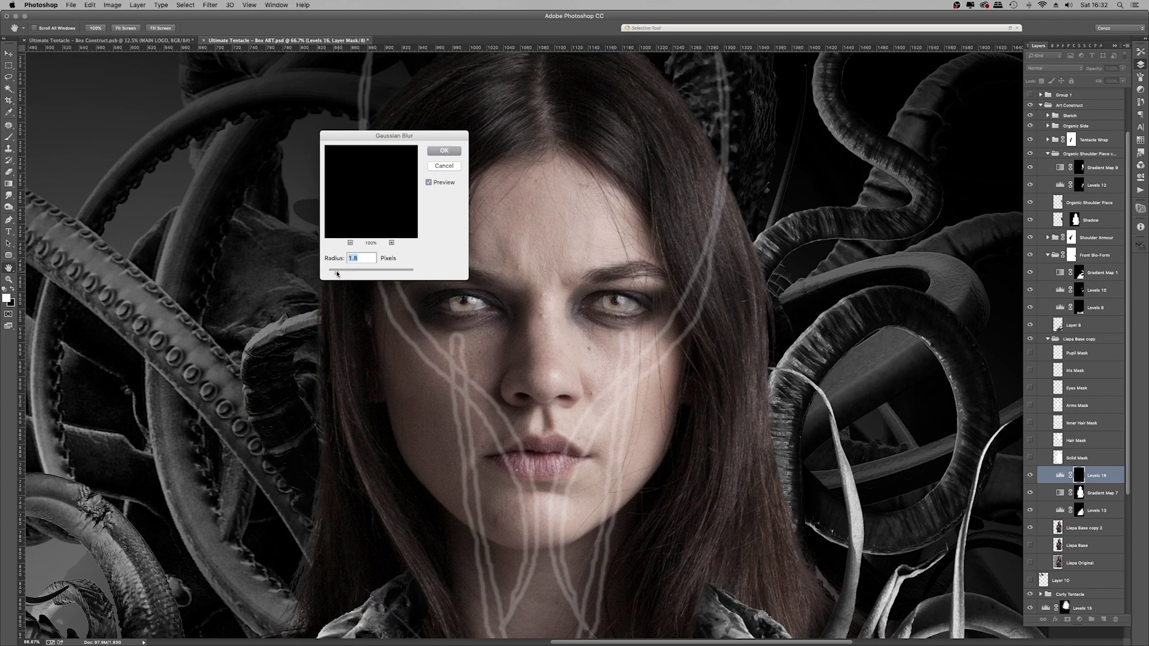
{"action": "left_click", "coordinate": [444, 151]}
{"action": "key", "text": "p"}
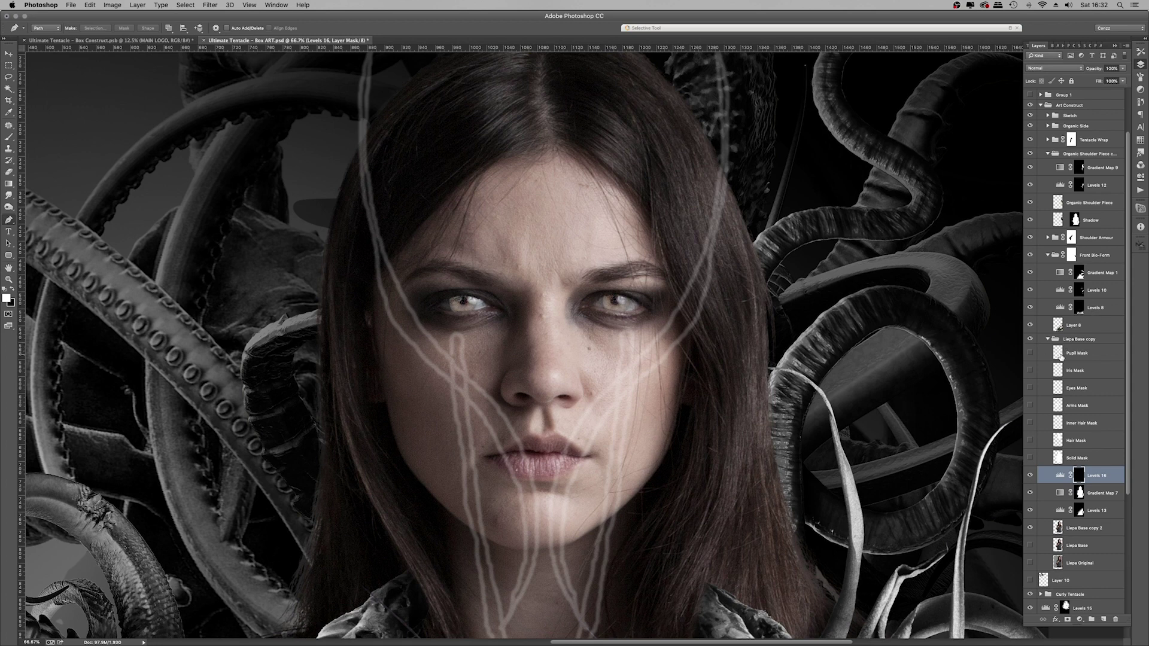
Step: Blacken the pupil selection in the Levels 16 mask by setting the Levels white output to 0, and deselect
{"action": "key", "text": "super+plus"}
{"action": "key", "text": "super+plus"}
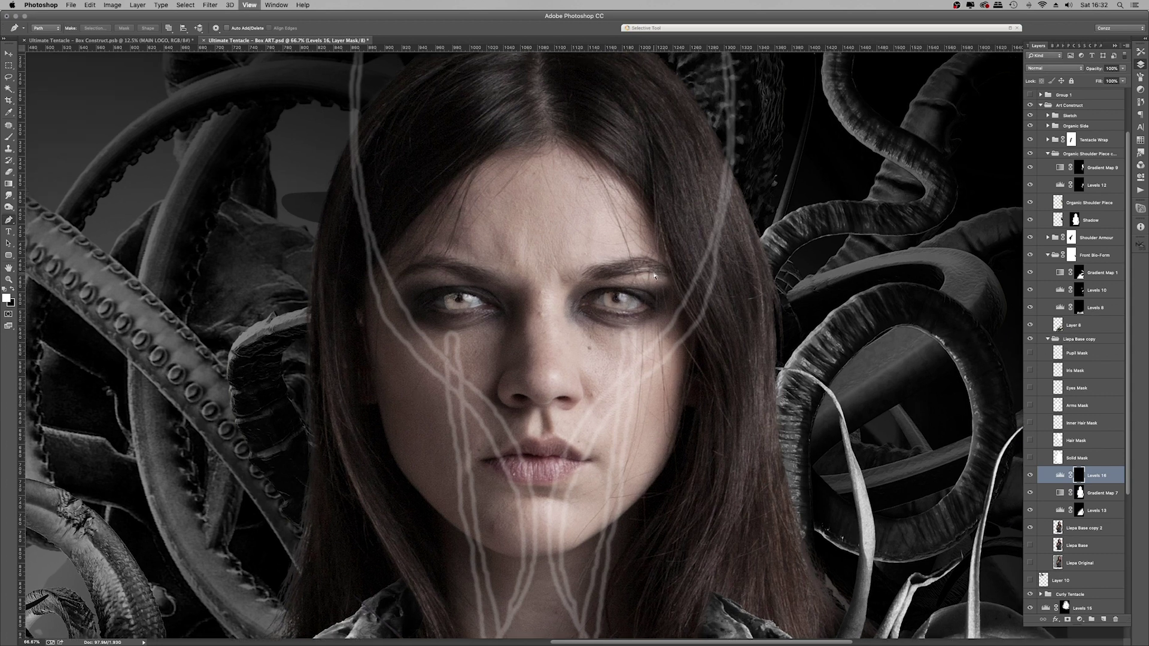
{"action": "key", "text": "super+l"}
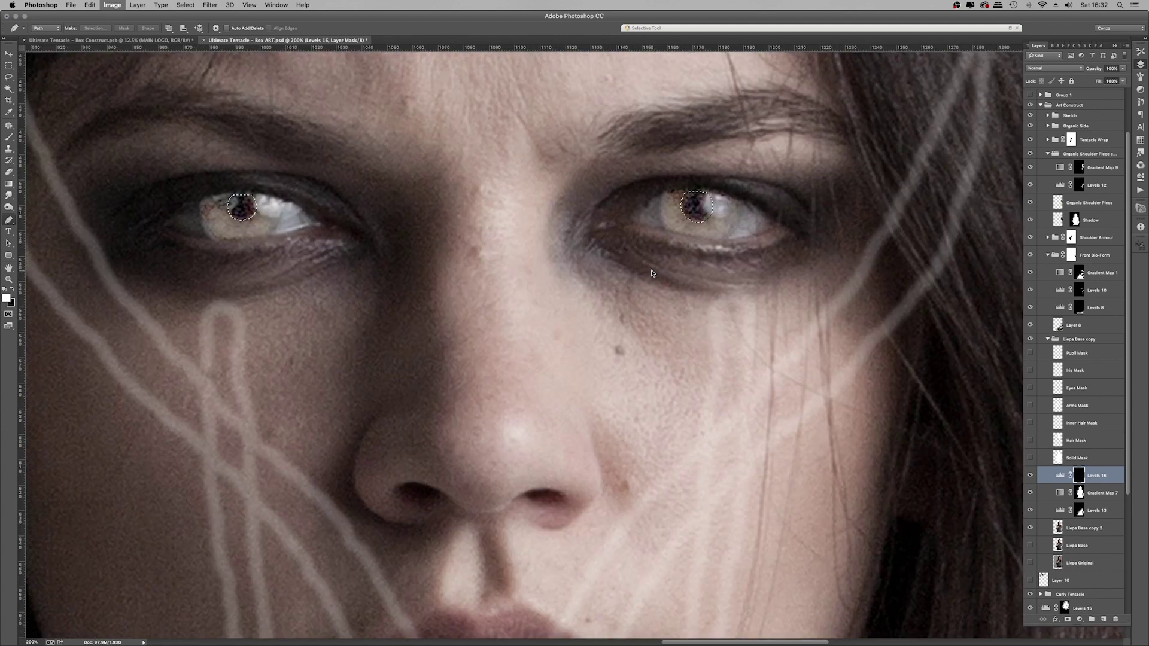
{"action": "left_click_drag", "start_coordinate": [906, 267], "coordinate": [903, 268]}
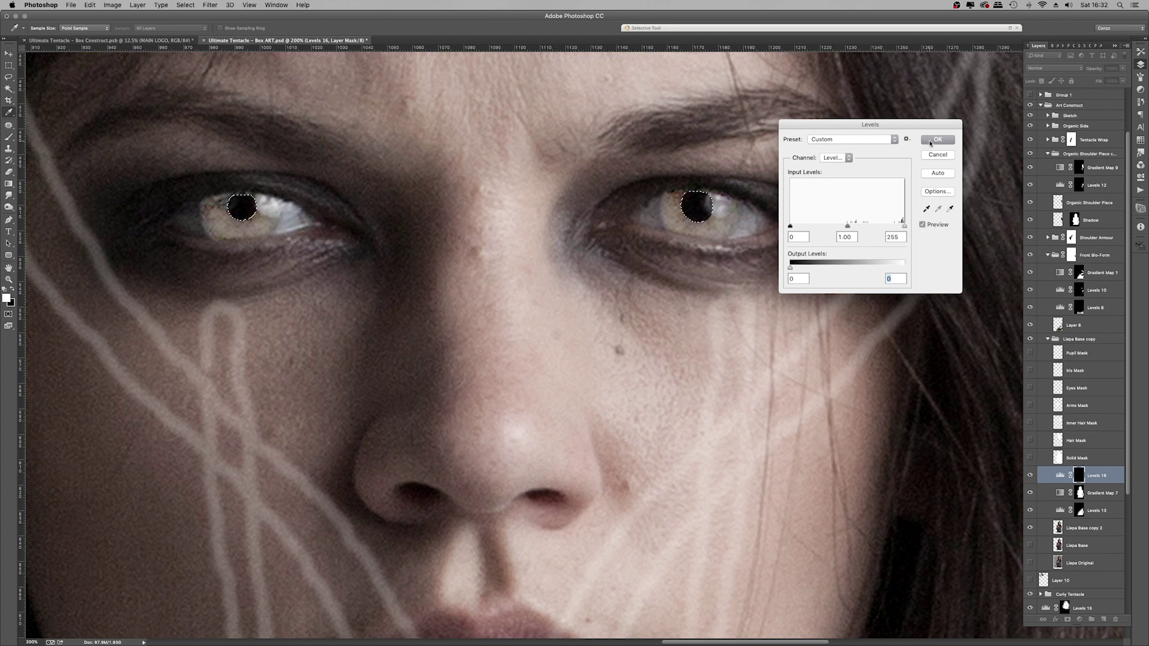
{"action": "left_click", "coordinate": [930, 141]}
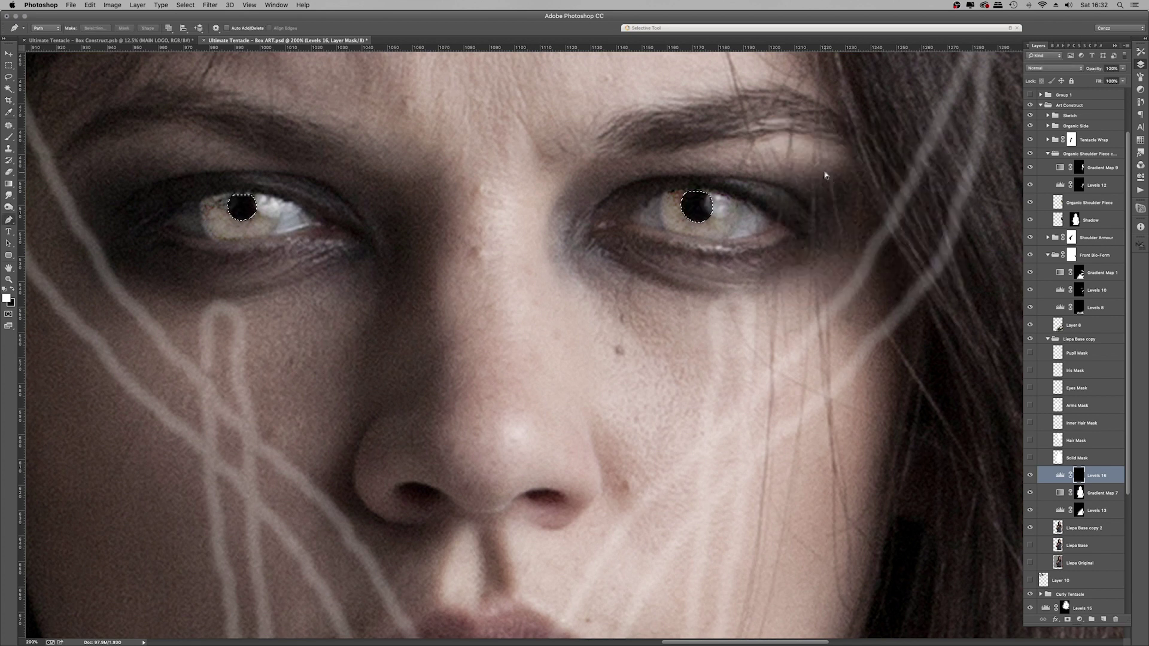
{"action": "key", "text": "super+d"}
Step: Lasso around both pupils, soften the Levels 16 mask there with a 1.8-pixel Gaussian Blur, and deselect
{"action": "left_click", "coordinate": [7, 79]}
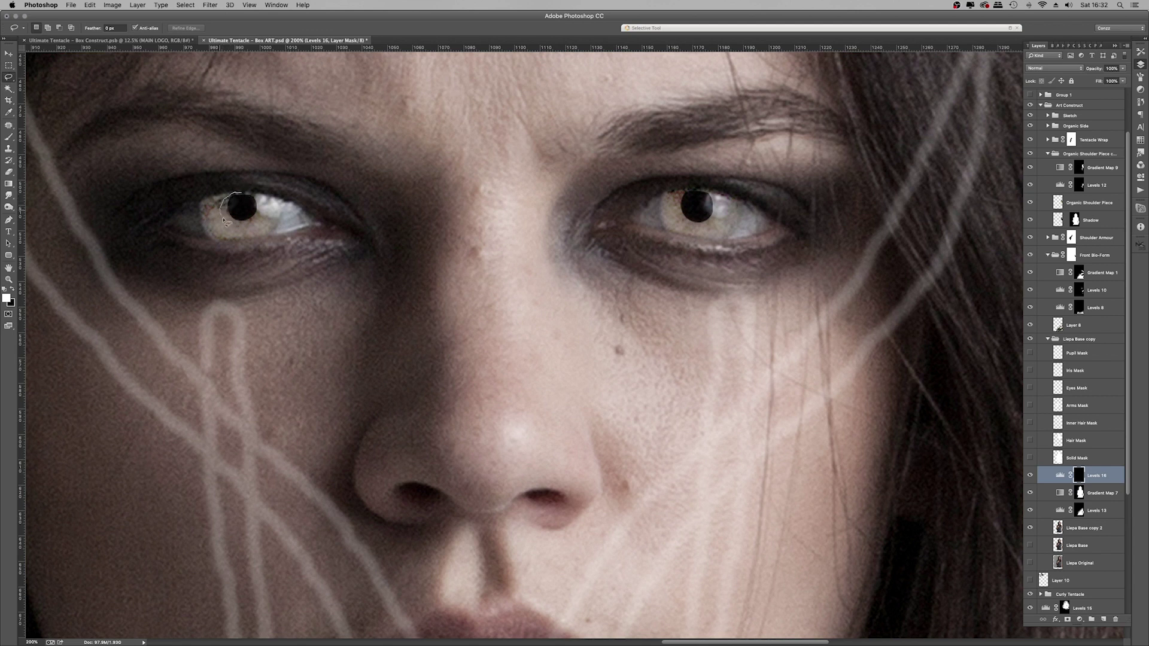
{"action": "left_click_drag", "start_coordinate": [254, 191], "coordinate": [259, 210]}
{"action": "mouse_move", "coordinate": [685, 193]}
{"action": "left_mouse_down"}
{"action": "mouse_move", "coordinate": [680, 206]}
{"action": "mouse_move", "coordinate": [725, 201]}
{"action": "mouse_move", "coordinate": [687, 191]}
{"action": "left_mouse_up"}
{"action": "left_click", "coordinate": [211, 6]}
{"action": "mouse_move", "coordinate": [263, 112]}
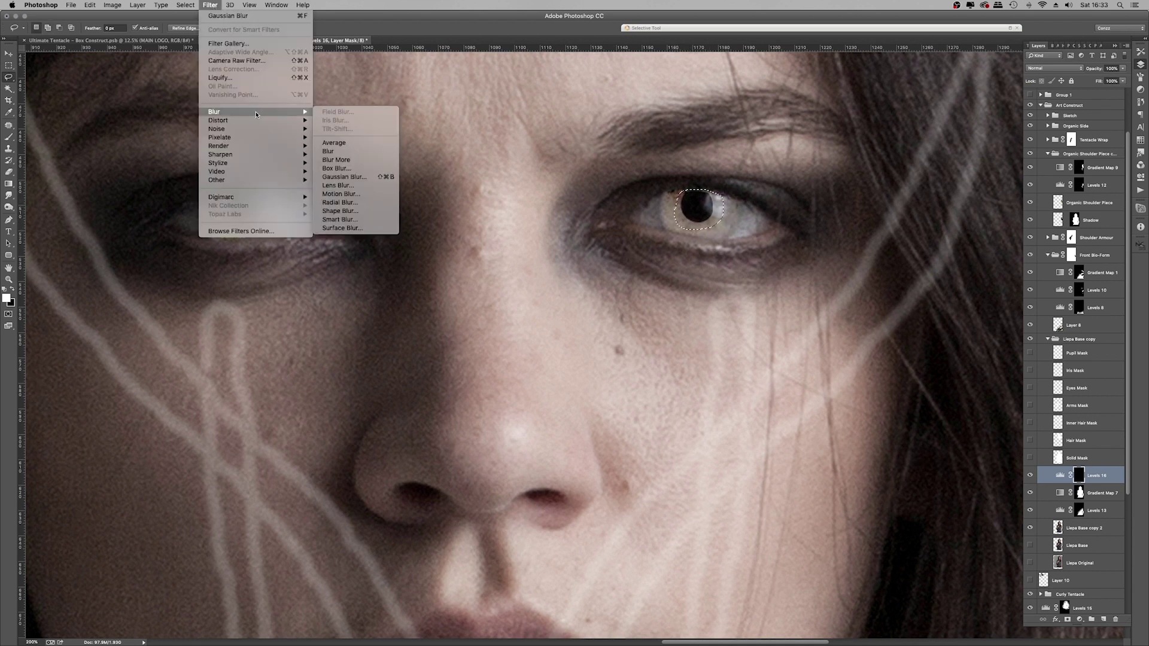
{"action": "left_click", "coordinate": [350, 177]}
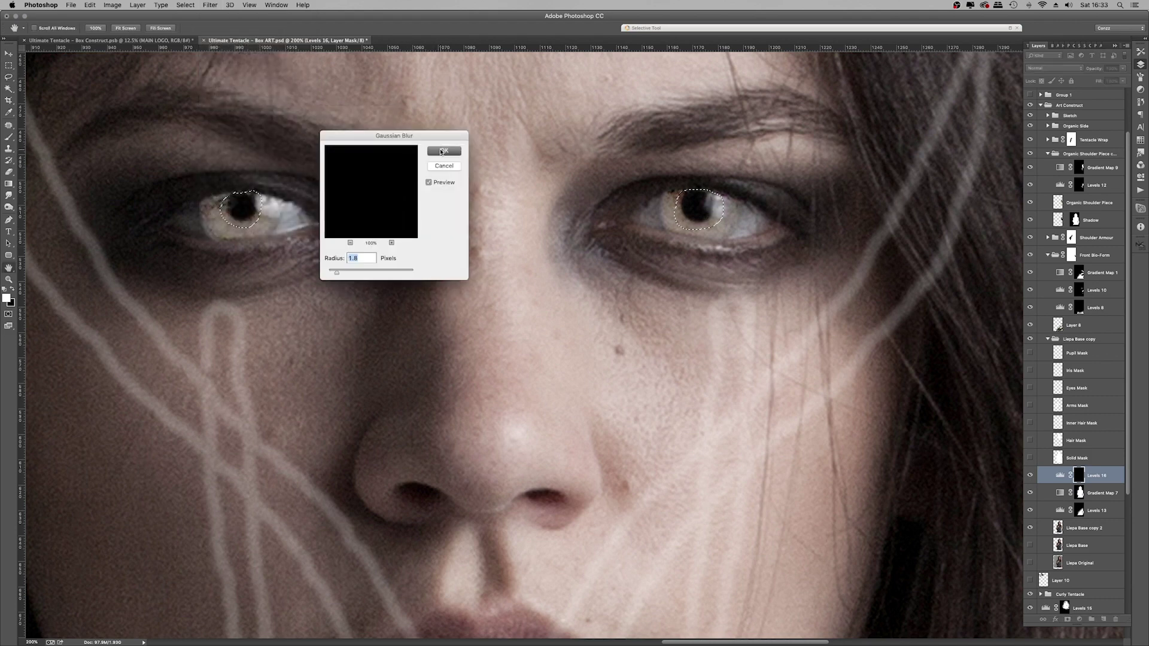
{"action": "left_click", "coordinate": [444, 151]}
{"action": "key", "text": "super+d"}
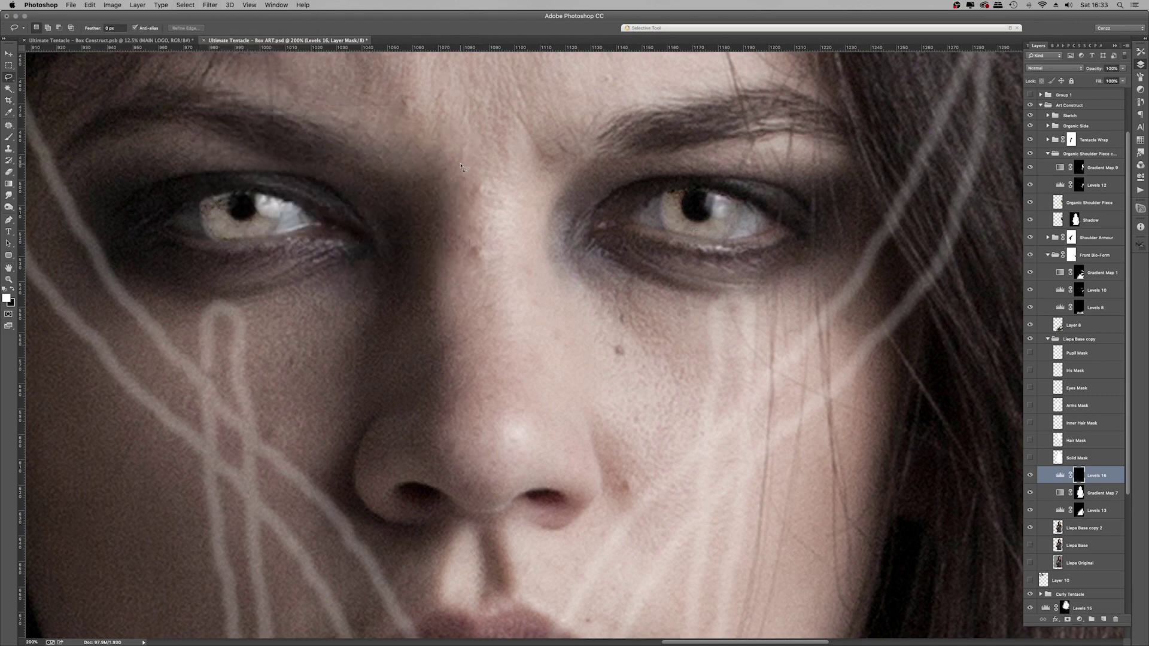
Step: Add a new layer above Levels 16 and draw a small white rounded catchlight on the upper edge of the left-hand pupil
{"action": "key", "text": "super+shift+n"}
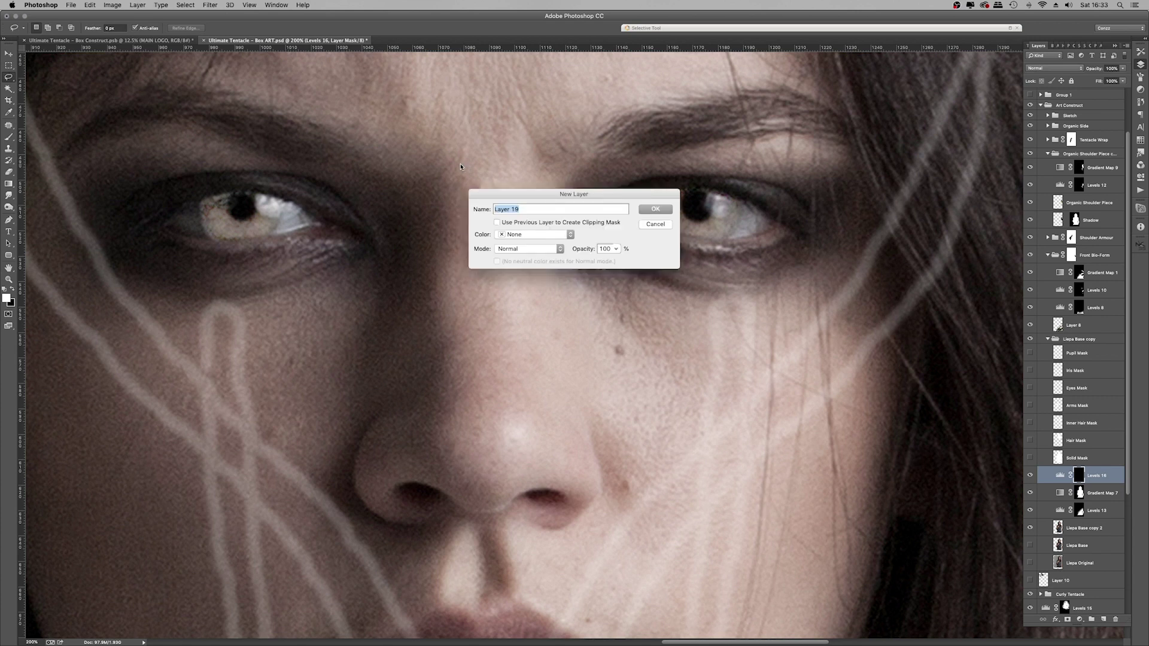
{"action": "key", "text": "Return"}
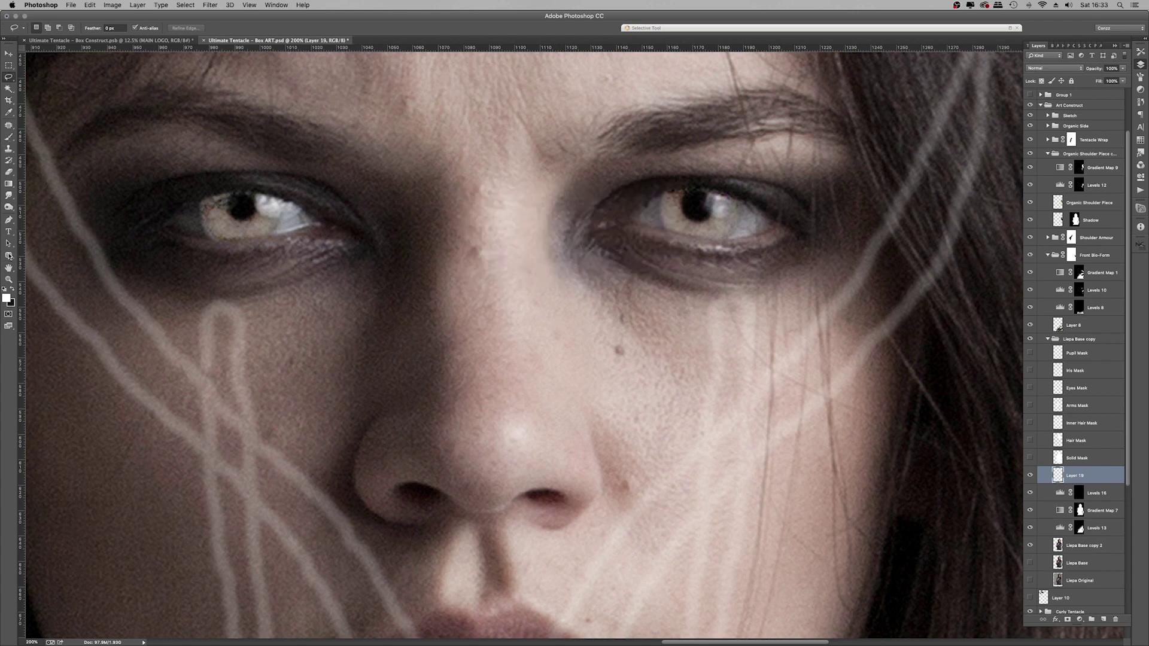
{"action": "left_click", "coordinate": [9, 256]}
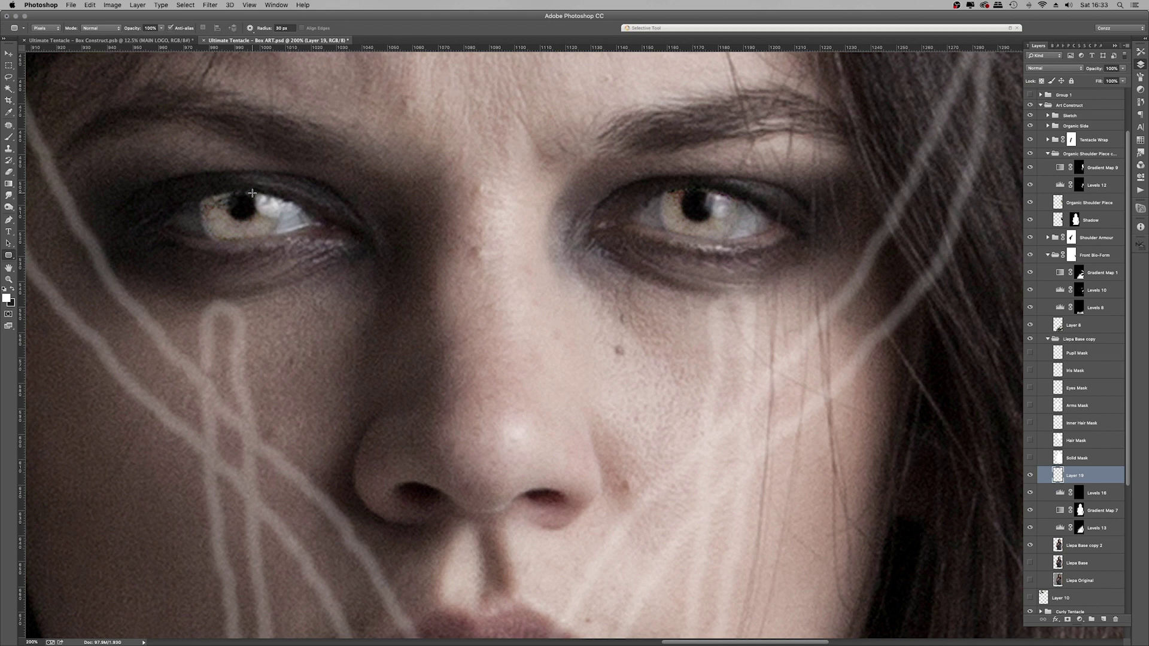
{"action": "left_click_drag", "start_coordinate": [251, 193], "coordinate": [266, 209]}
Step: Duplicate the catchlight layer, place the copy on the other pupil, and merge both catchlights into Layer 19
{"action": "key", "text": "super+j"}
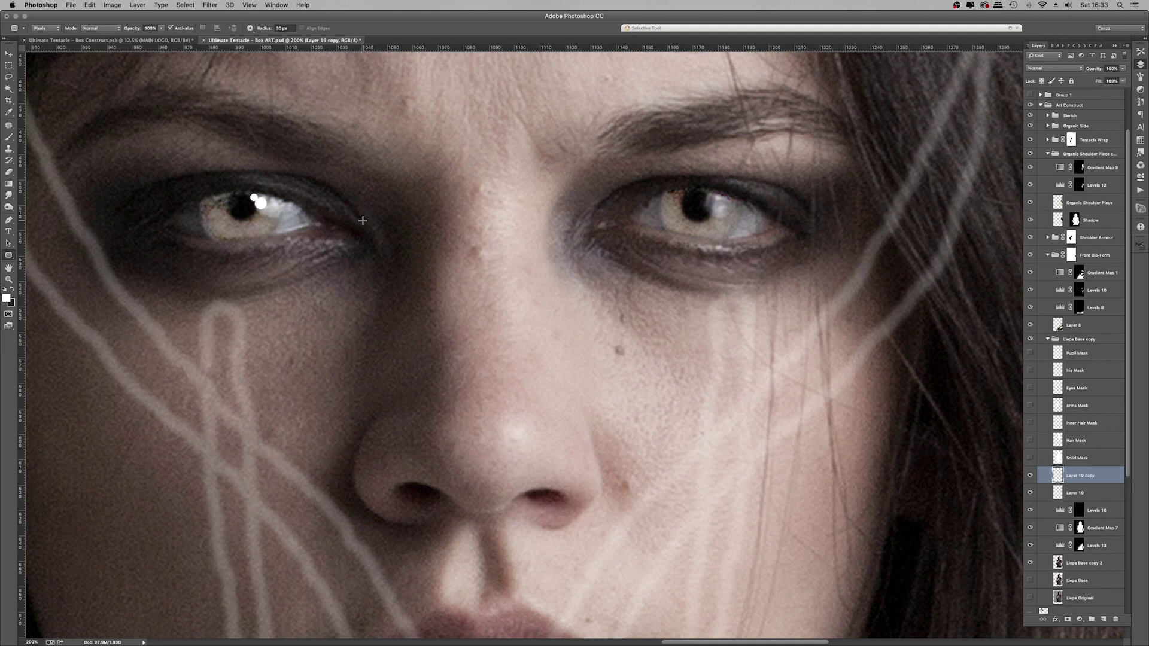
{"action": "key", "text": "v"}
{"action": "left_click_drag", "start_coordinate": [266, 205], "coordinate": [720, 207]}
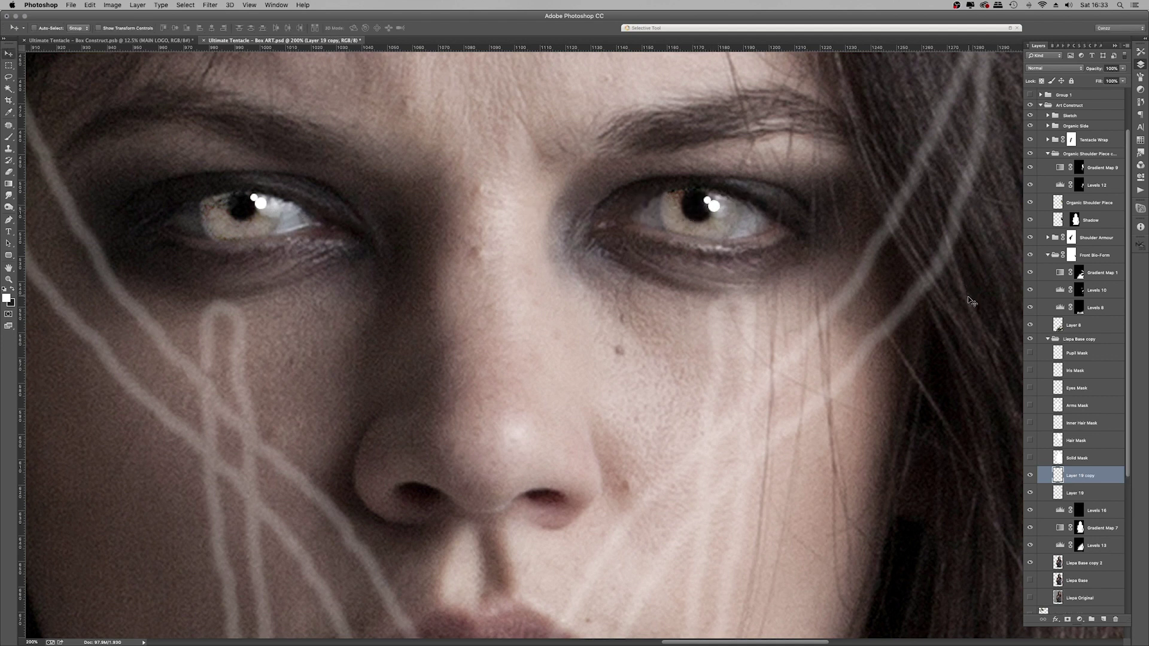
{"action": "key", "text": "super+e"}
Step: Set Layer 19 to Hard Light blending and soften the catchlights with a Gaussian Blur of 1.8 pixels
{"action": "left_click", "coordinate": [1053, 68]}
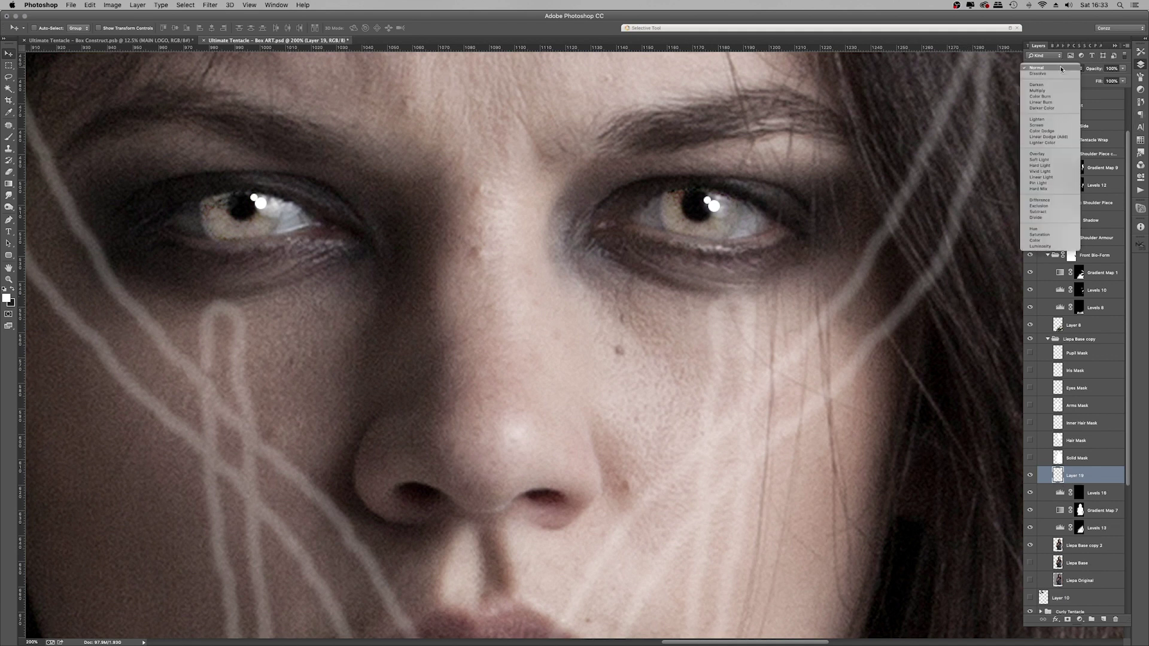
{"action": "left_click", "coordinate": [1053, 164]}
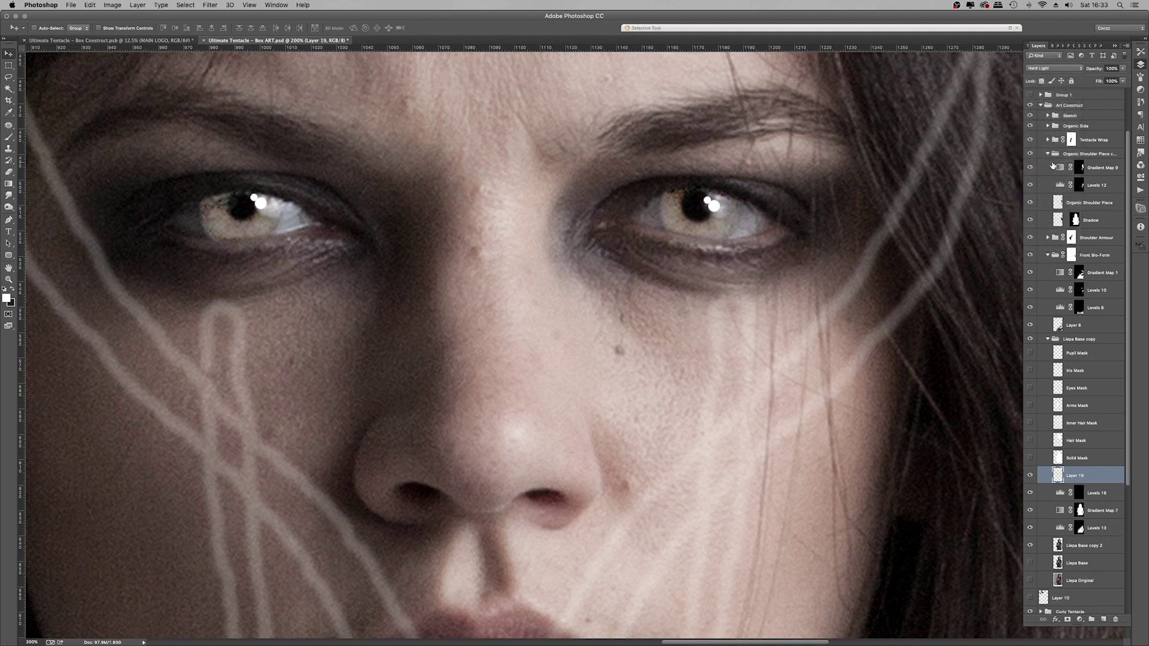
{"action": "left_click", "coordinate": [210, 5]}
{"action": "mouse_move", "coordinate": [240, 112]}
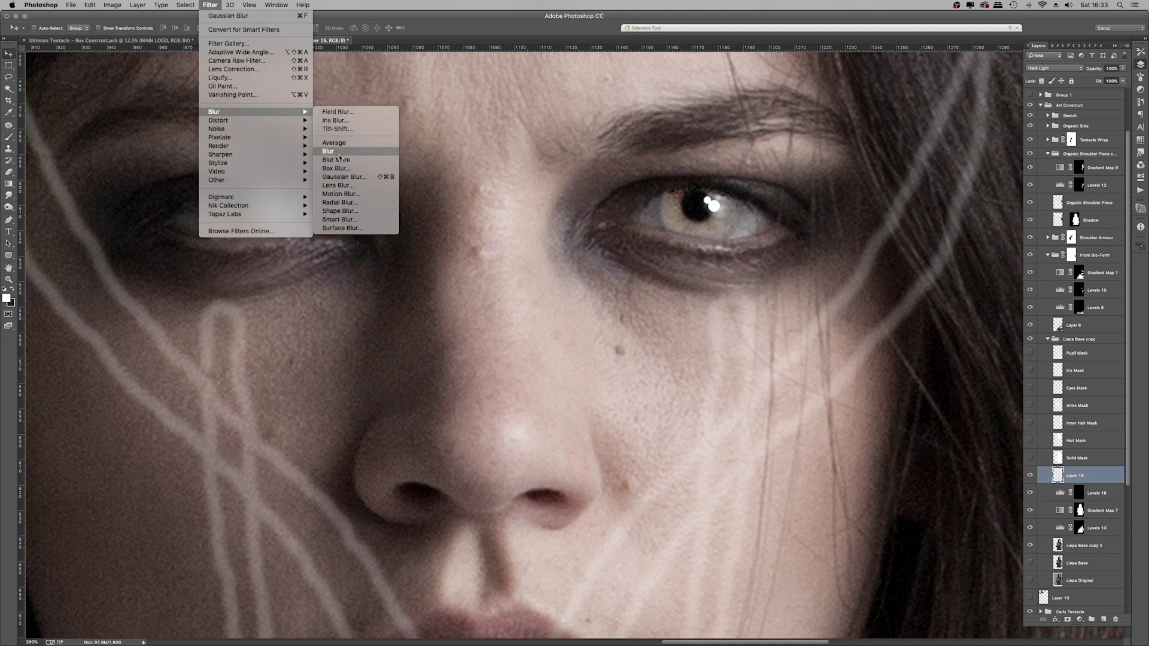
{"action": "left_click", "coordinate": [353, 177]}
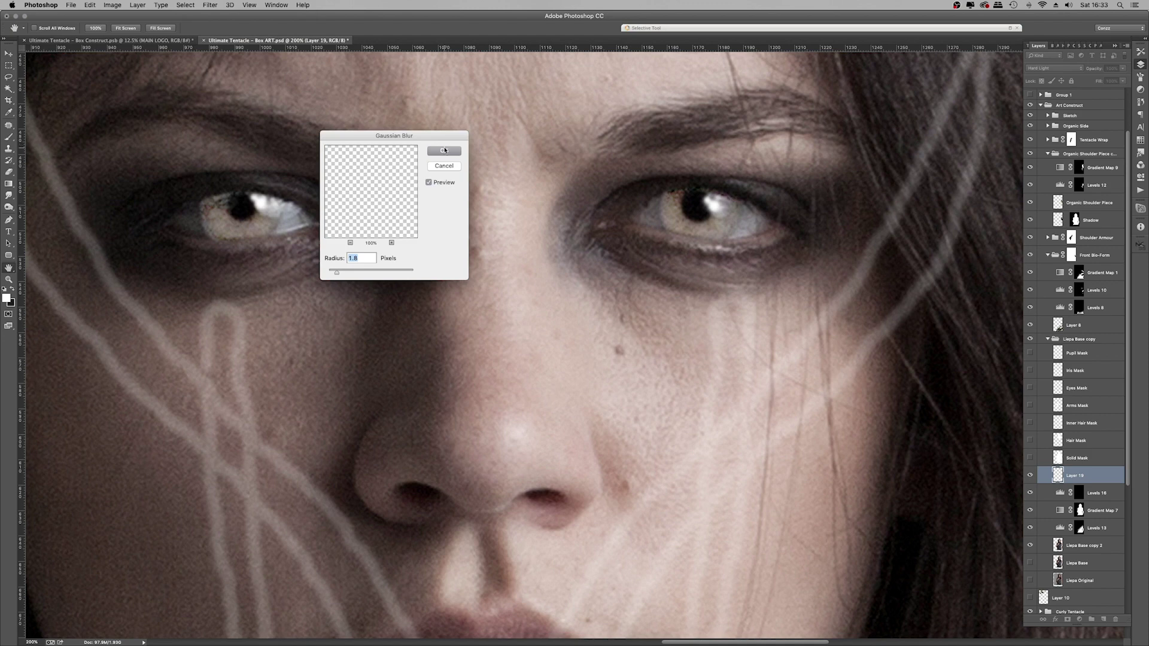
{"action": "left_click", "coordinate": [444, 150]}
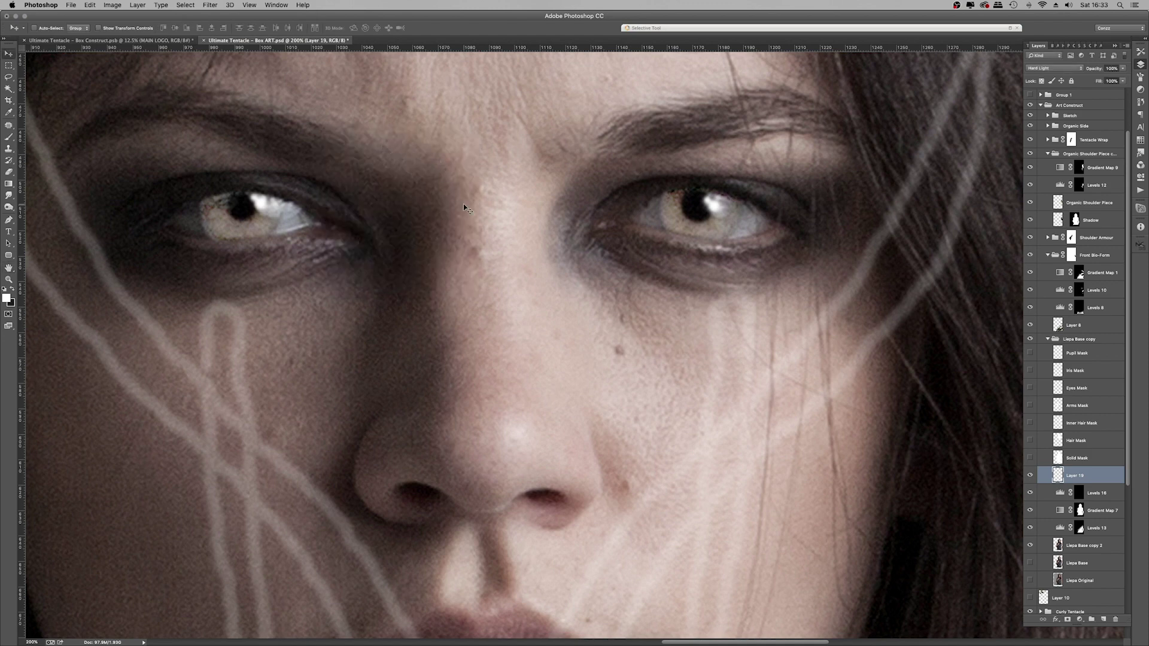
Step: Group Layer 19 with Levels 16 and name the group Eyes Processing
{"action": "key", "text": "super+0"}
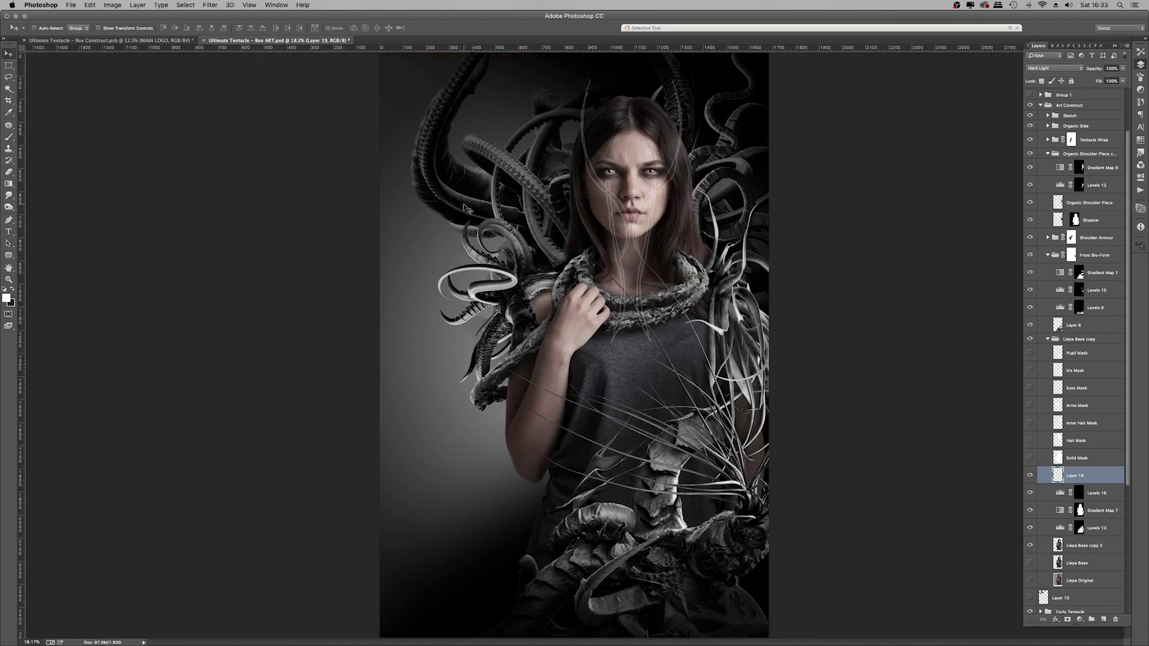
{"action": "key", "text": "super+minus"}
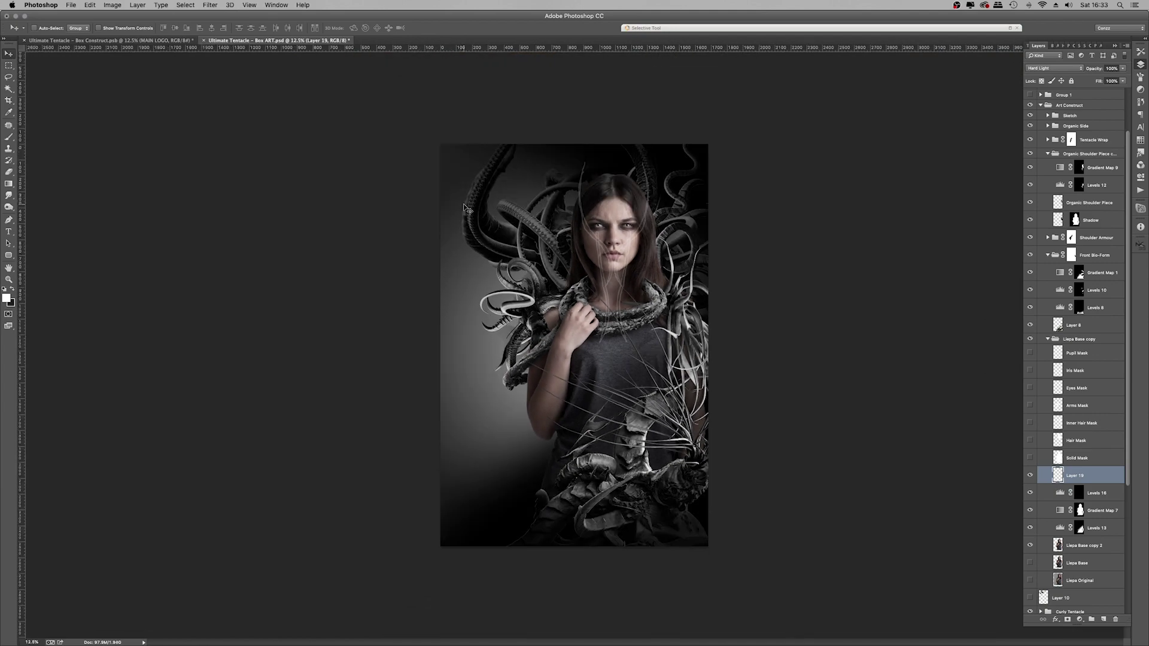
{"action": "key", "text": "z"}
{"action": "left_click", "coordinate": [607, 302]}
{"action": "left_click", "coordinate": [608, 303]}
{"action": "double_click", "coordinate": [608, 302]}
{"action": "left_click", "coordinate": [606, 215]}
{"action": "left_click", "coordinate": [1112, 493], "text": "shift"}
{"action": "key", "text": "super+g"}
{"action": "double_click", "coordinate": [1080, 472]}
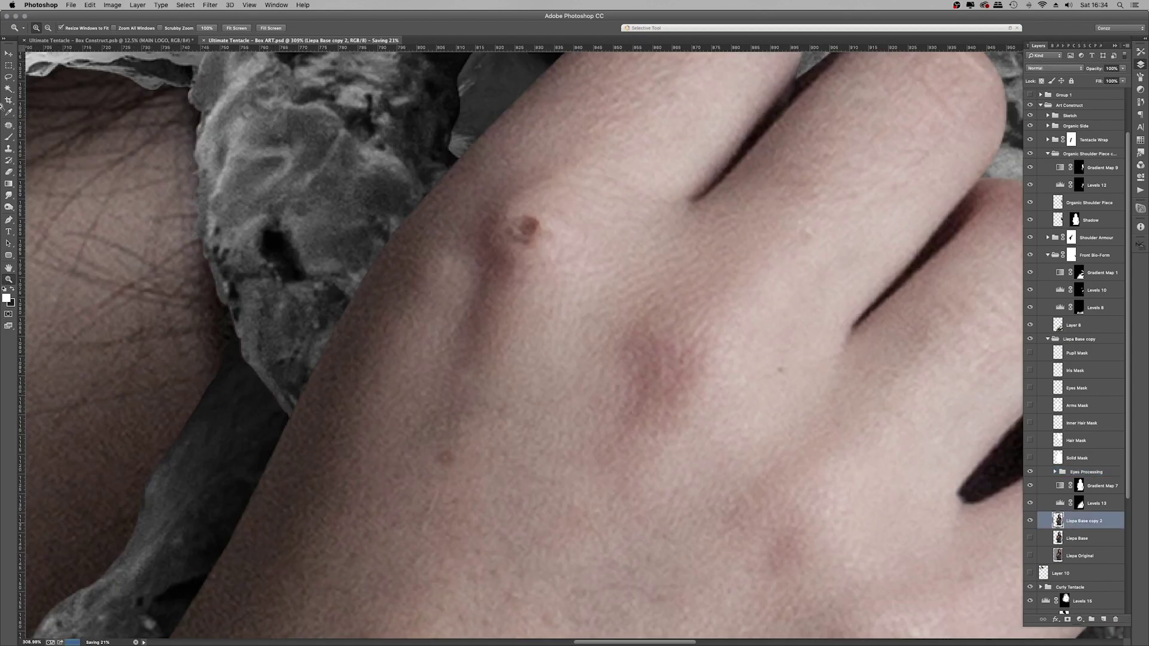
Step: Add a Levels adjustment above Liepa Base copy 2 that darkens the midtones, and invert its mask to black
{"action": "key", "text": "super+d"}
{"action": "key", "text": "super+0"}
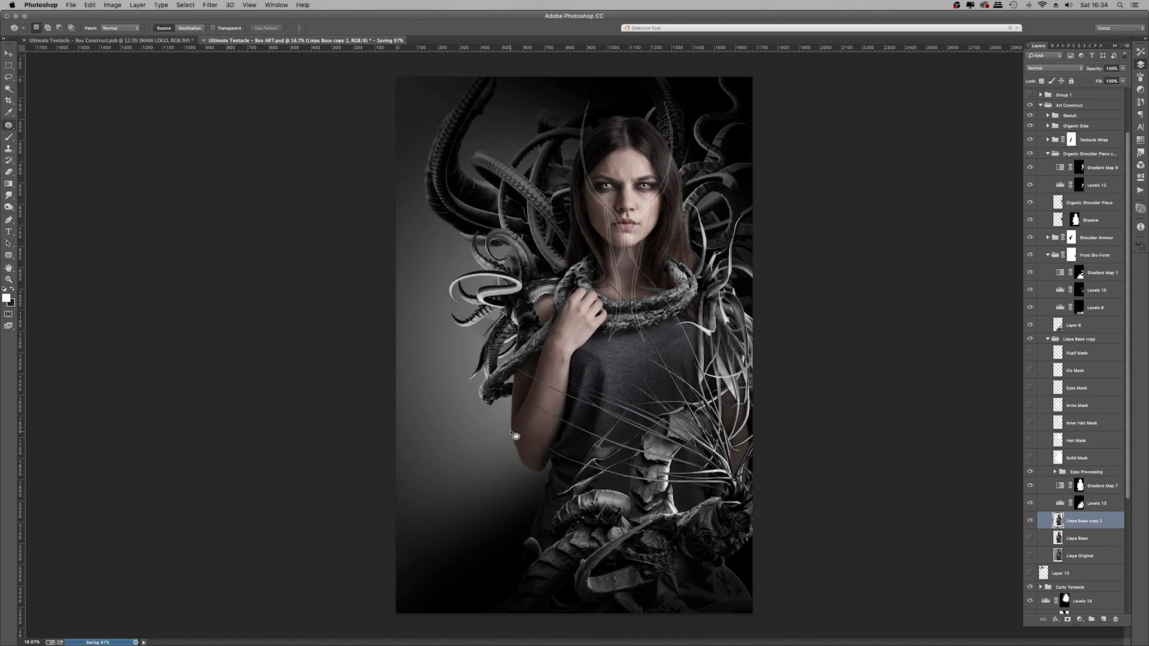
{"action": "key", "text": "z"}
{"action": "key", "text": "super+minus"}
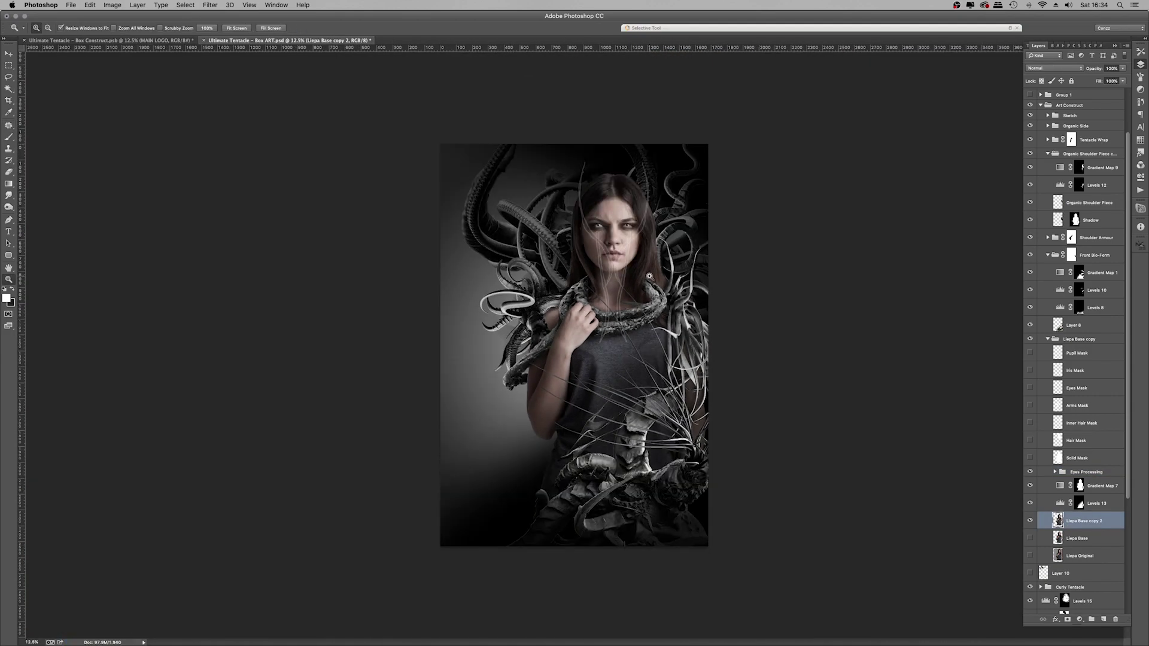
{"action": "left_click", "coordinate": [616, 236]}
{"action": "left_click", "coordinate": [616, 236]}
{"action": "left_click", "coordinate": [616, 237]}
{"action": "left_click", "coordinate": [616, 237]}
{"action": "left_click", "coordinate": [1079, 620]}
{"action": "left_click", "coordinate": [1093, 526]}
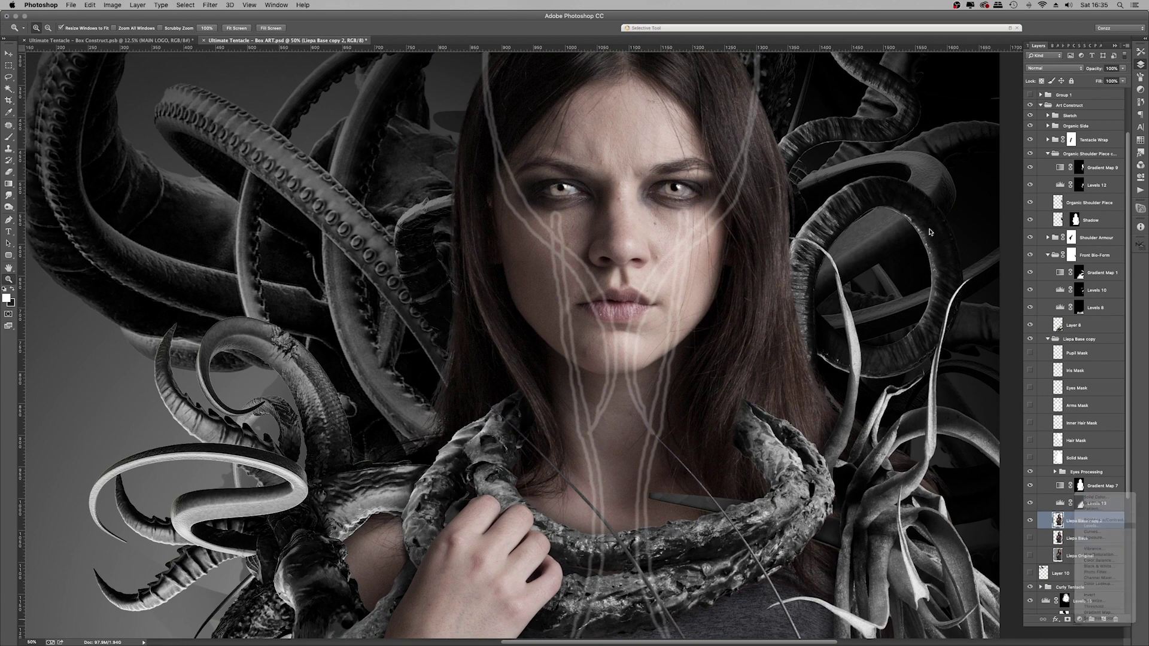
{"action": "left_click_drag", "start_coordinate": [1085, 136], "coordinate": [1090, 137]}
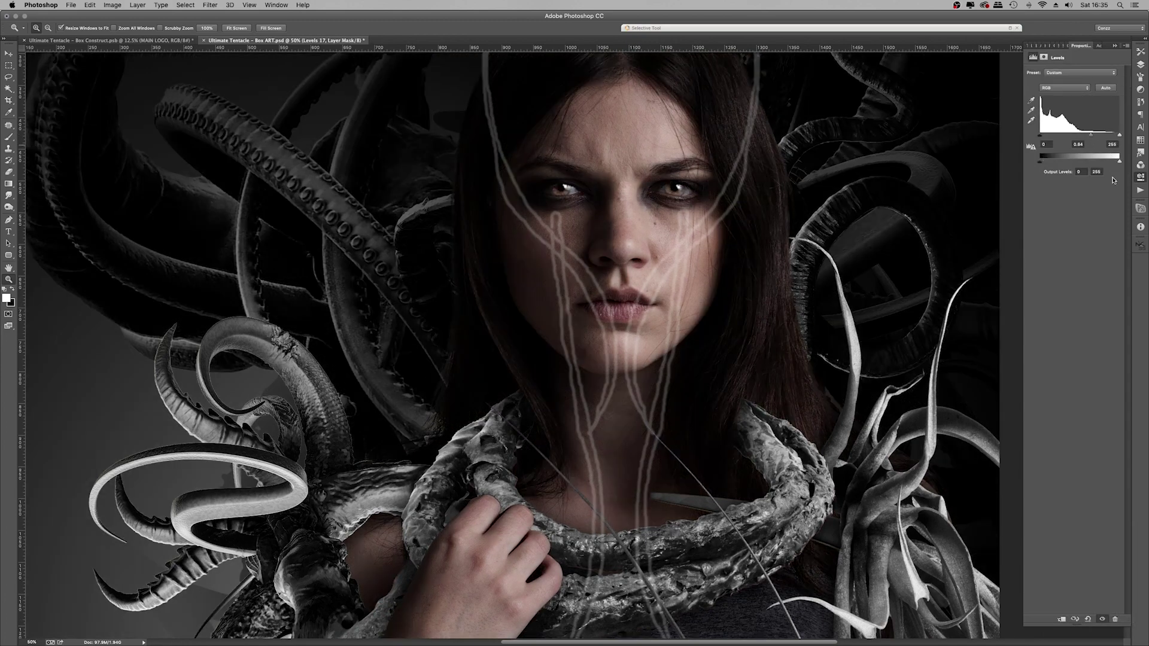
{"action": "left_click", "coordinate": [1141, 64]}
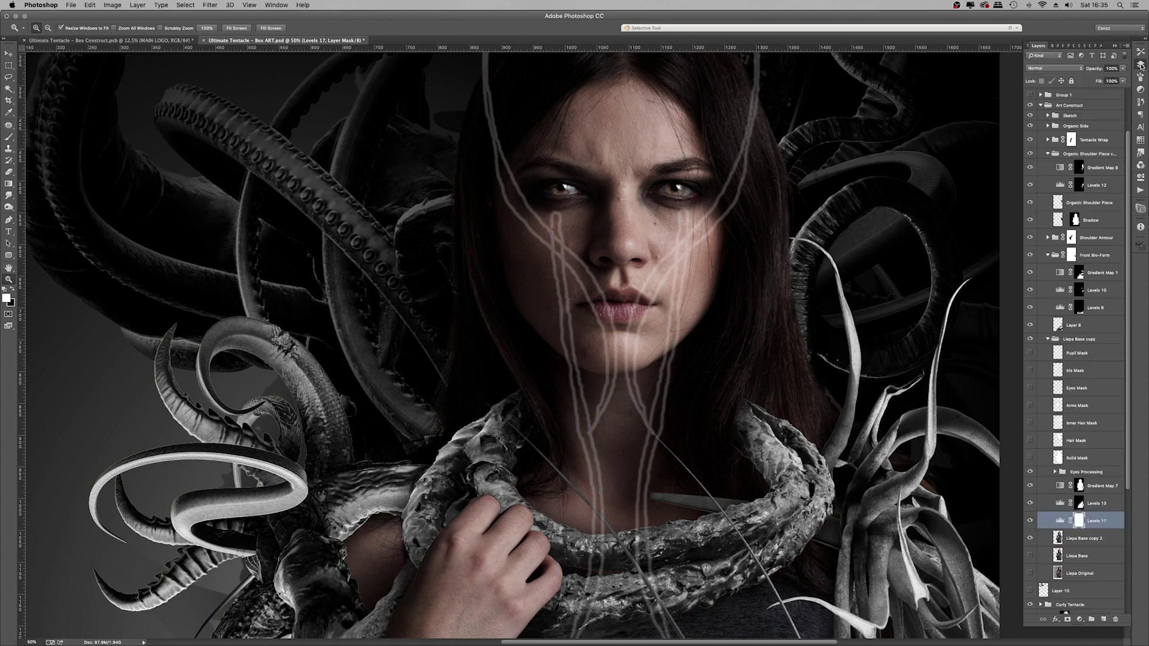
{"action": "key", "text": "super+i"}
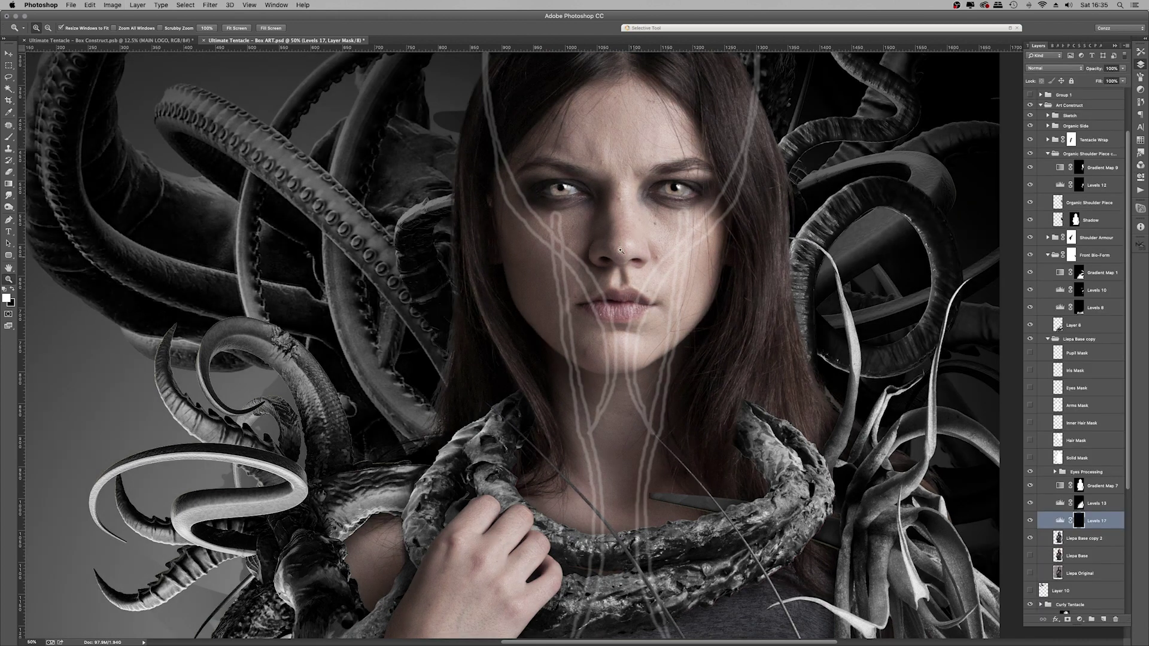
Step: Paint white into the Levels 17 mask around both eyes with a soft 125-pixel brush to darken the eye sockets
{"action": "left_click", "coordinate": [7, 138]}
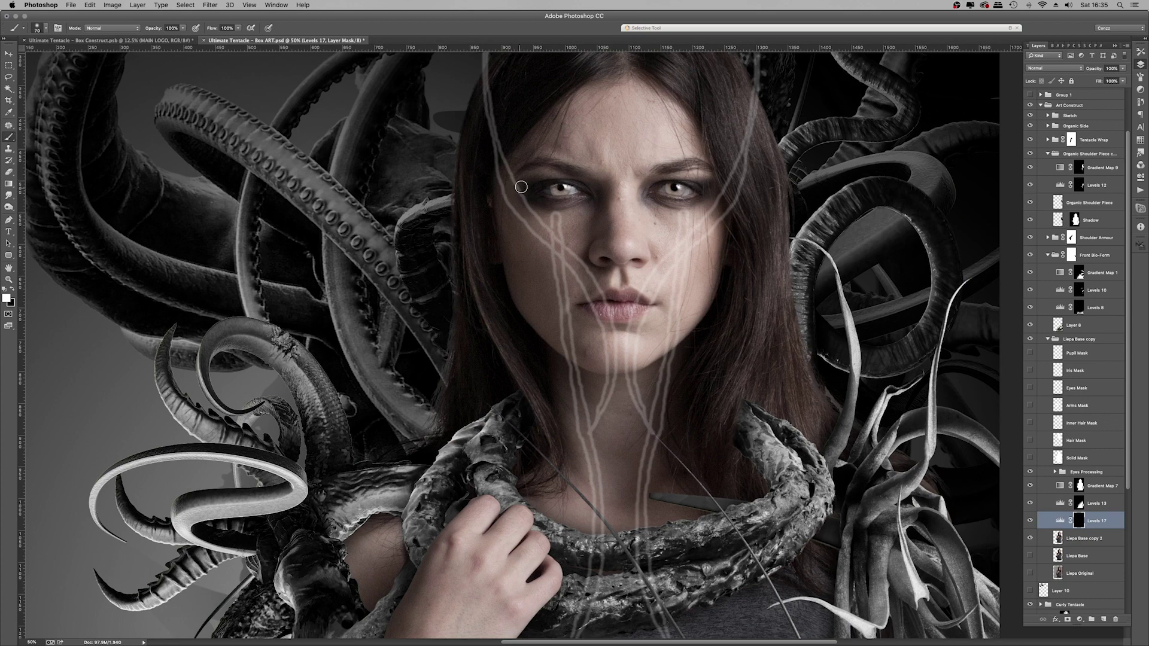
{"action": "key", "text": "bracketleft"}
{"action": "key", "text": "bracketright"}
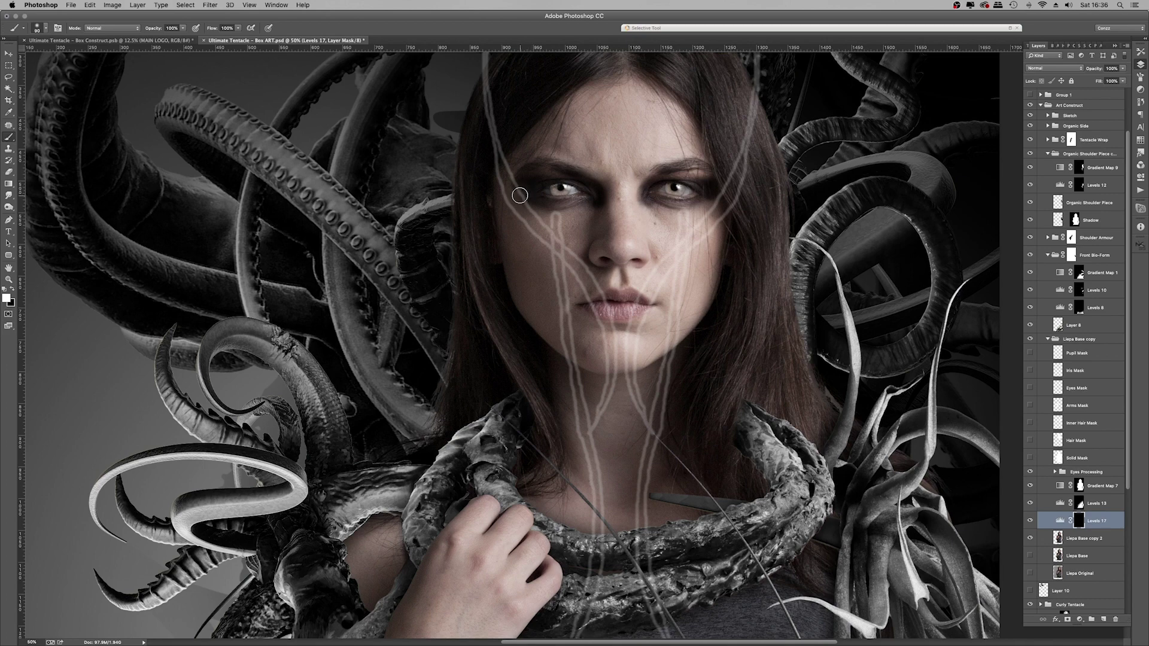
{"action": "key", "text": "bracketright"}
{"action": "key", "text": "bracketright"}
{"action": "key", "text": "bracketright"}
{"action": "key", "text": "bracketright"}
{"action": "key", "text": "bracketright"}
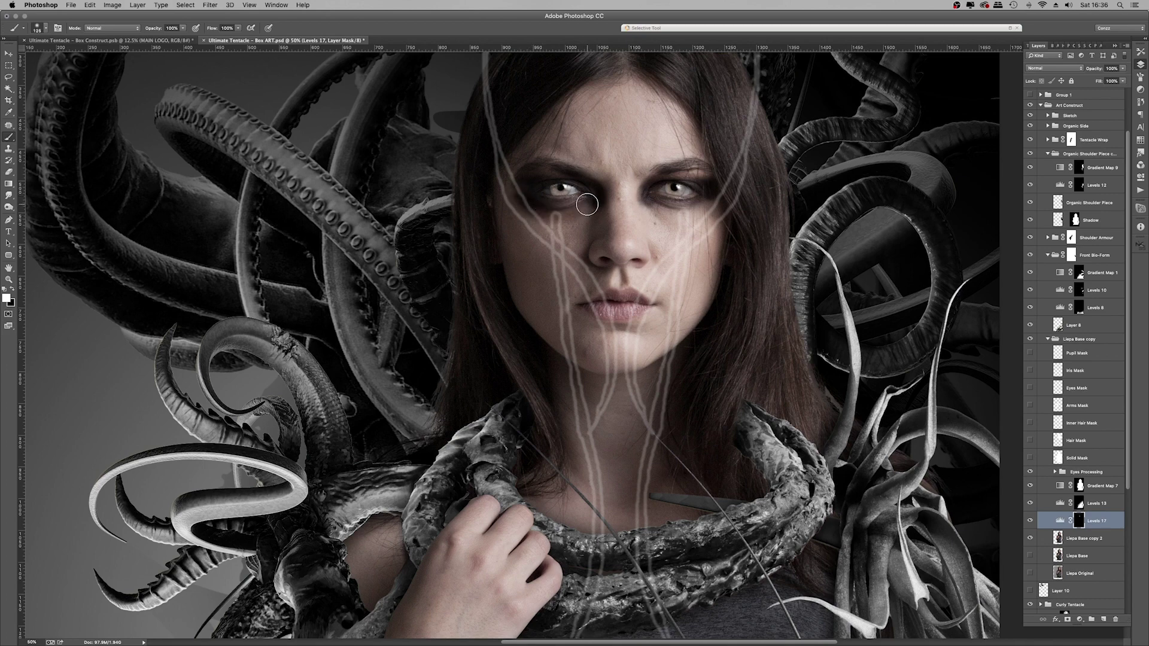
{"action": "left_click_drag", "start_coordinate": [585, 206], "coordinate": [540, 226]}
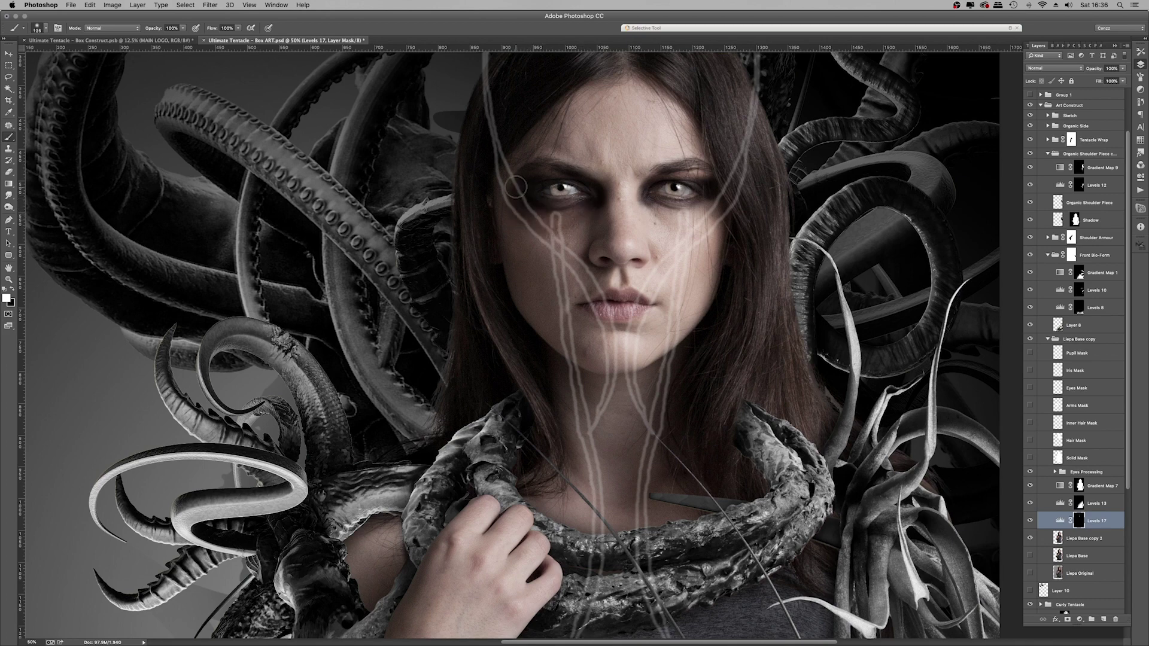
{"action": "mouse_move", "coordinate": [661, 216]}
{"action": "left_mouse_down"}
{"action": "mouse_move", "coordinate": [703, 228]}
{"action": "mouse_move", "coordinate": [683, 222]}
{"action": "mouse_move", "coordinate": [708, 205]}
{"action": "mouse_move", "coordinate": [719, 220]}
{"action": "mouse_move", "coordinate": [654, 212]}
{"action": "left_mouse_up"}
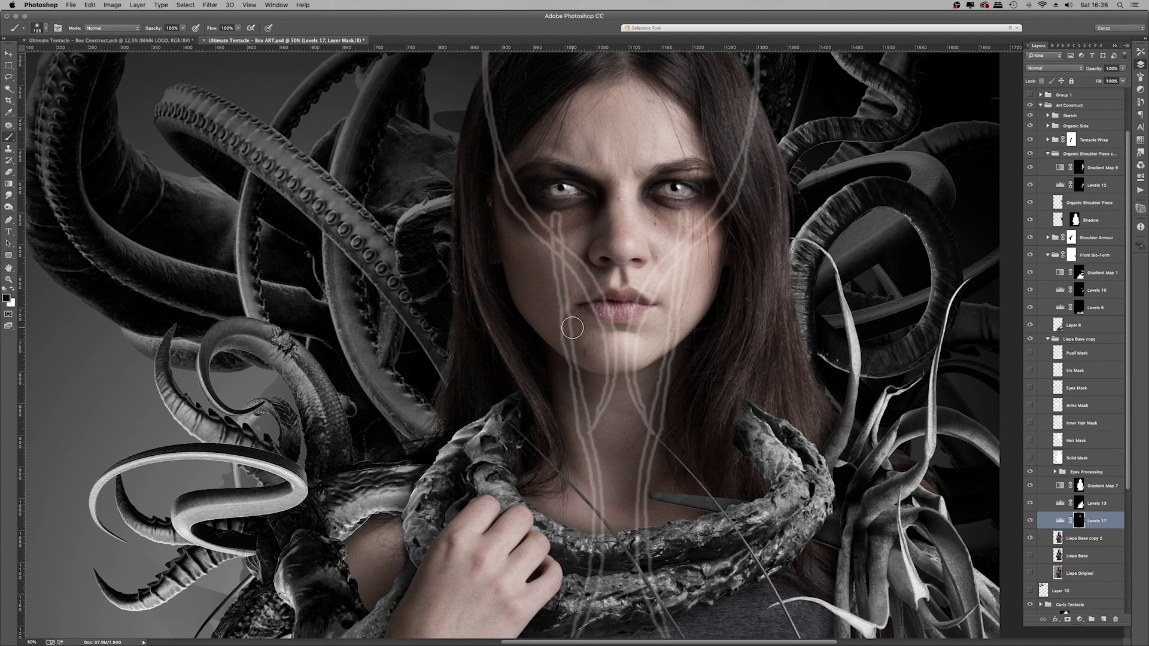
Step: Refine the eye-socket shading in the Levels 17 mask with a soft black brush enlarged to 400 pixels
{"action": "key", "text": "bracketright"}
{"action": "key", "text": "bracketright"}
{"action": "key", "text": "bracketright"}
{"action": "key", "text": "bracketright"}
{"action": "key", "text": "bracketright"}
{"action": "key", "text": "bracketright"}
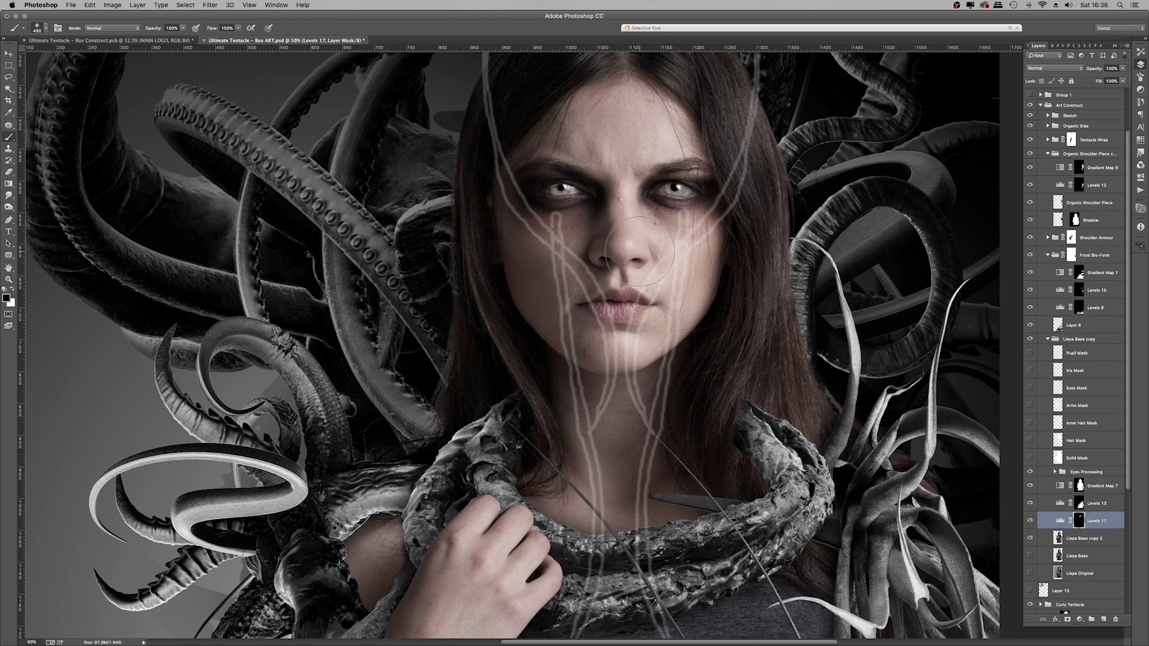
{"action": "key", "text": "bracketleft"}
{"action": "key", "text": "bracketleft"}
{"action": "key", "text": "bracketleft"}
{"action": "key", "text": "bracketright"}
{"action": "key", "text": "bracketright"}
{"action": "key", "text": "bracketright"}
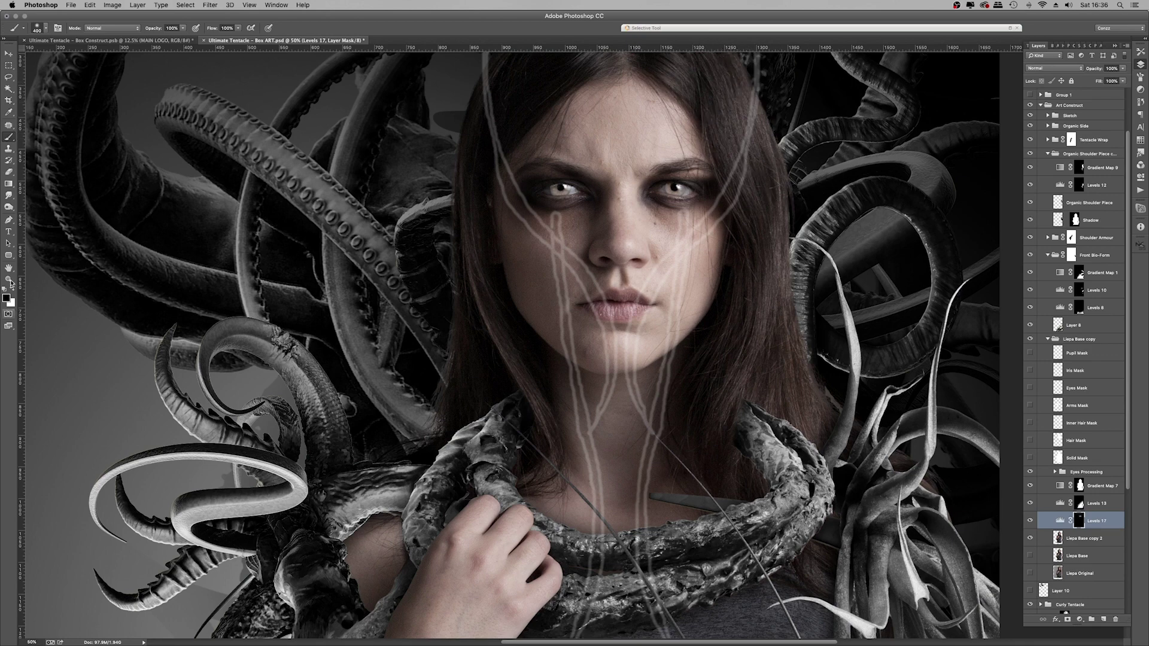
Step: Examine the darkened eye sockets against the whole composition and in close-up
{"action": "left_click", "coordinate": [10, 280]}
{"action": "right_click", "coordinate": [589, 249]}
{"action": "left_click", "coordinate": [609, 252]}
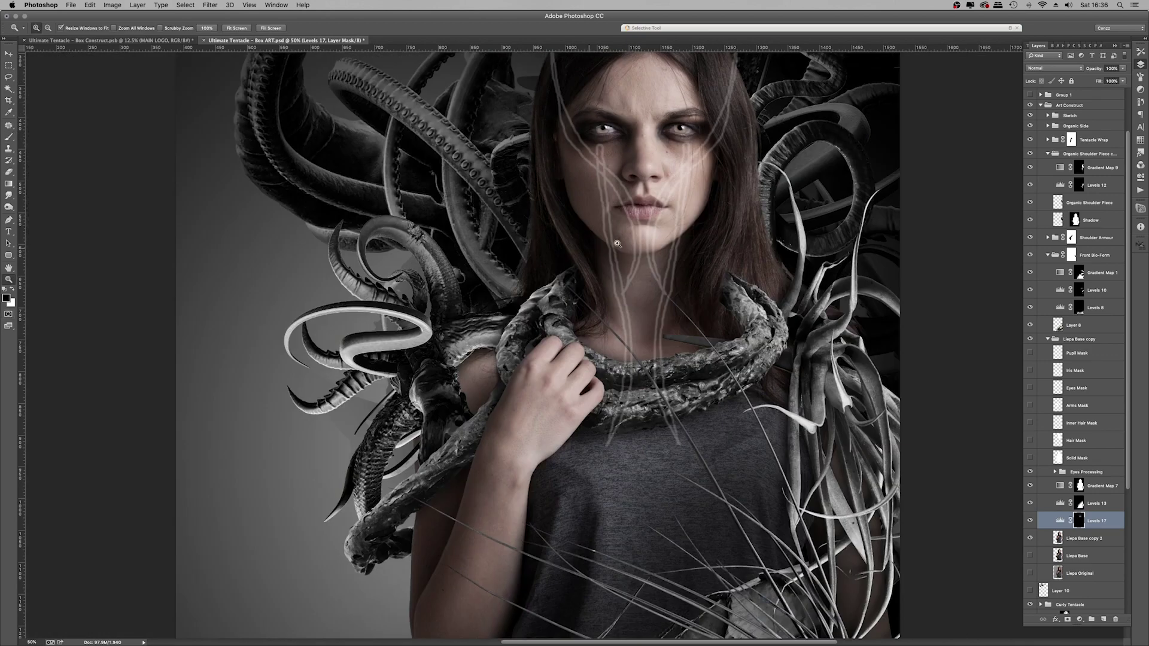
{"action": "right_click", "coordinate": [631, 190]}
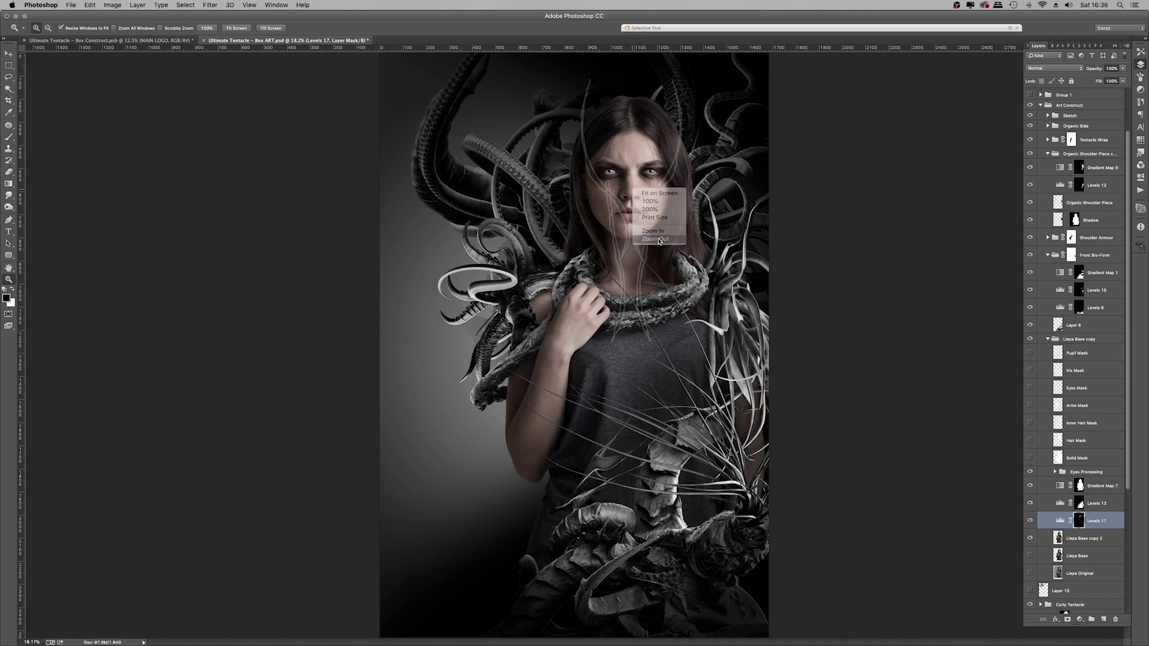
{"action": "left_click", "coordinate": [652, 240]}
{"action": "right_click", "coordinate": [639, 190]}
{"action": "left_click", "coordinate": [661, 242]}
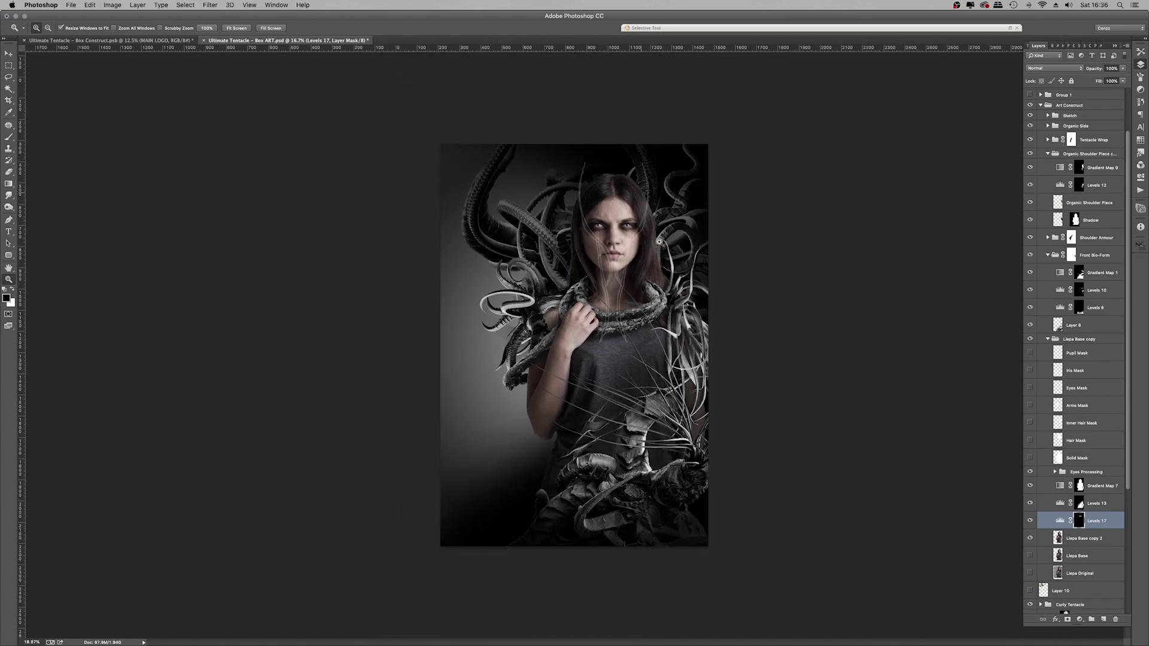
{"action": "left_click", "coordinate": [637, 230]}
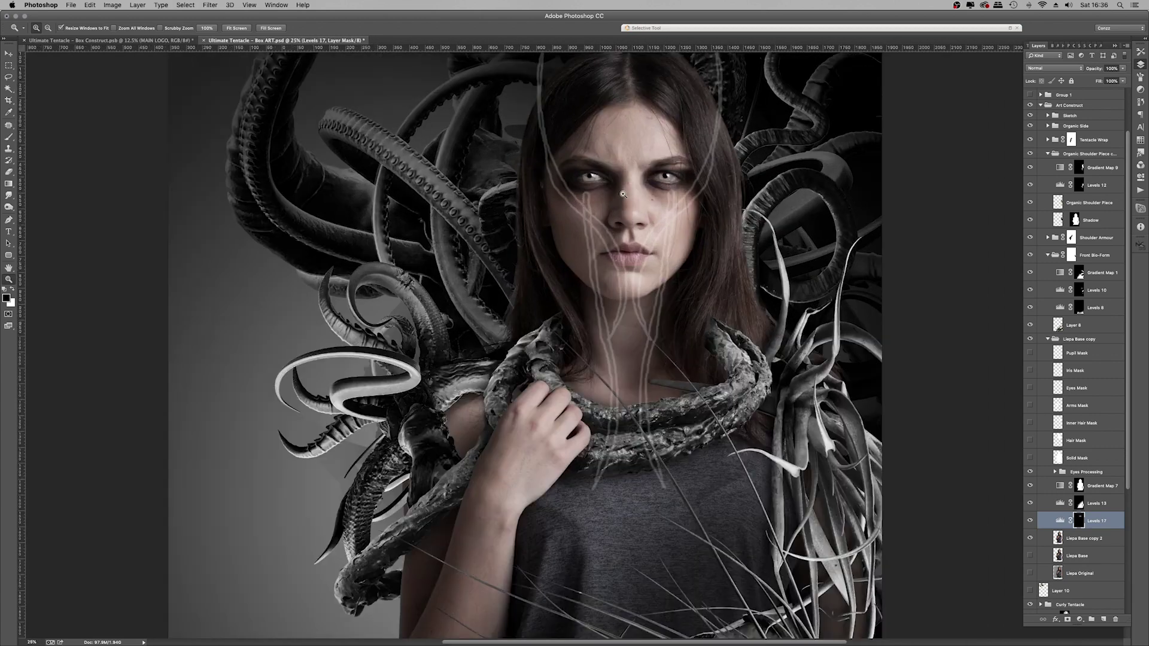
{"action": "left_click", "coordinate": [623, 193]}
{"action": "left_click", "coordinate": [623, 194]}
{"action": "left_click", "coordinate": [623, 194]}
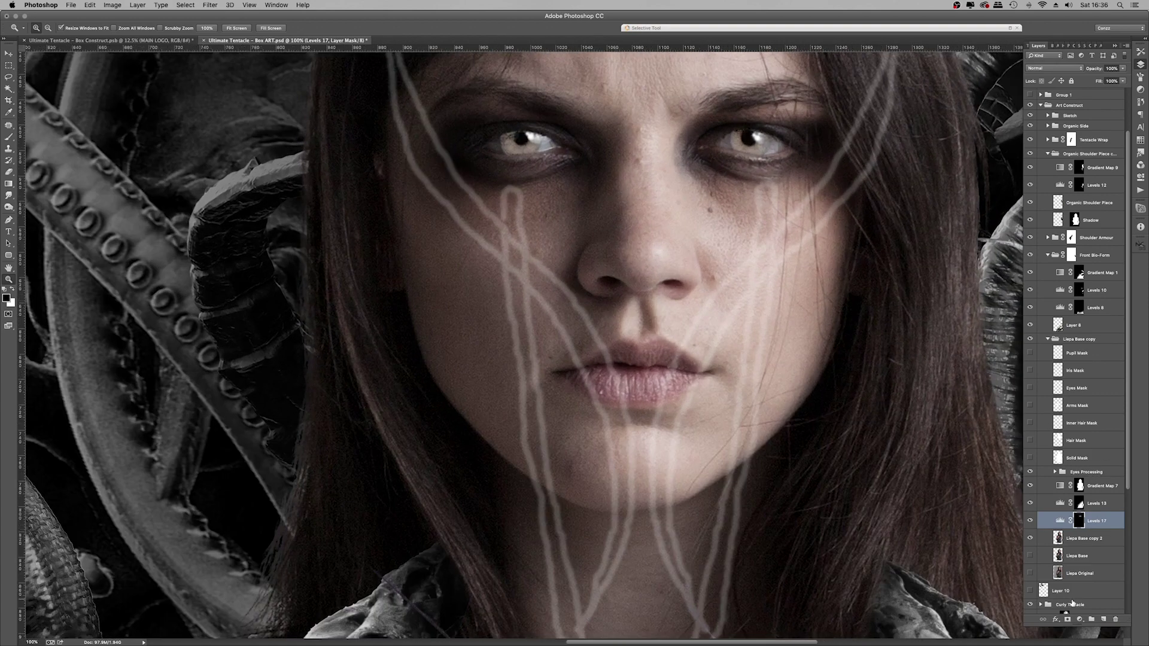
Step: Add a white layer mask to the Eyes Processing group
{"action": "left_click", "coordinate": [1081, 472]}
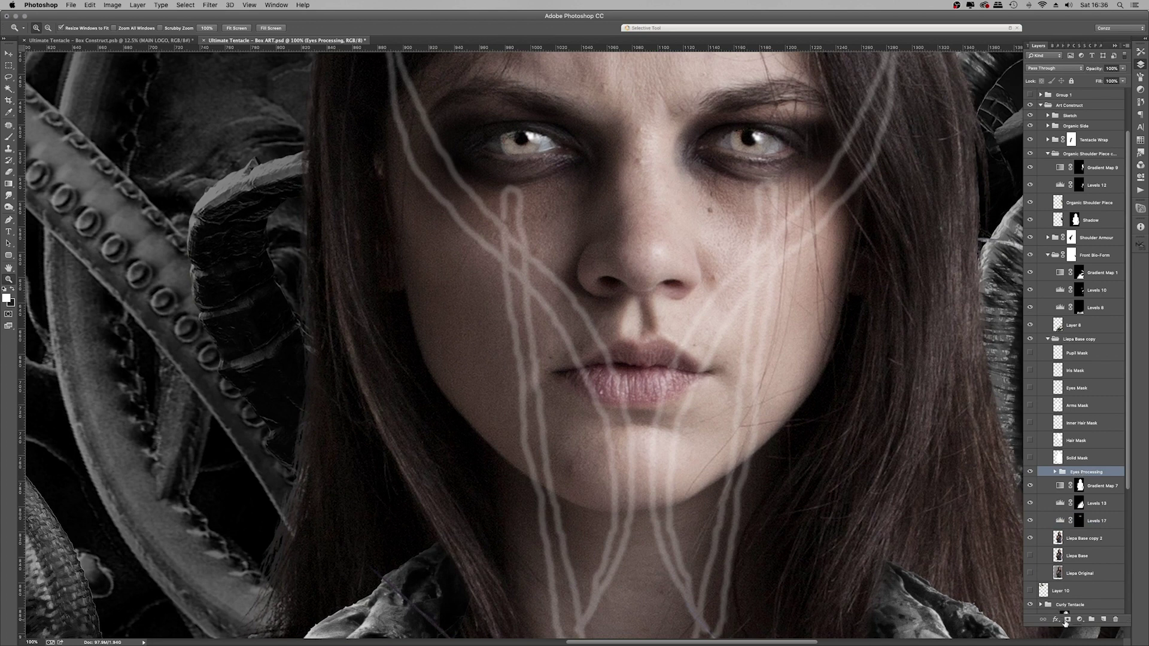
{"action": "left_click", "coordinate": [1065, 620]}
{"action": "scroll", "coordinate": [567, 190], "scroll_direction": "up", "scroll_amount": 2}
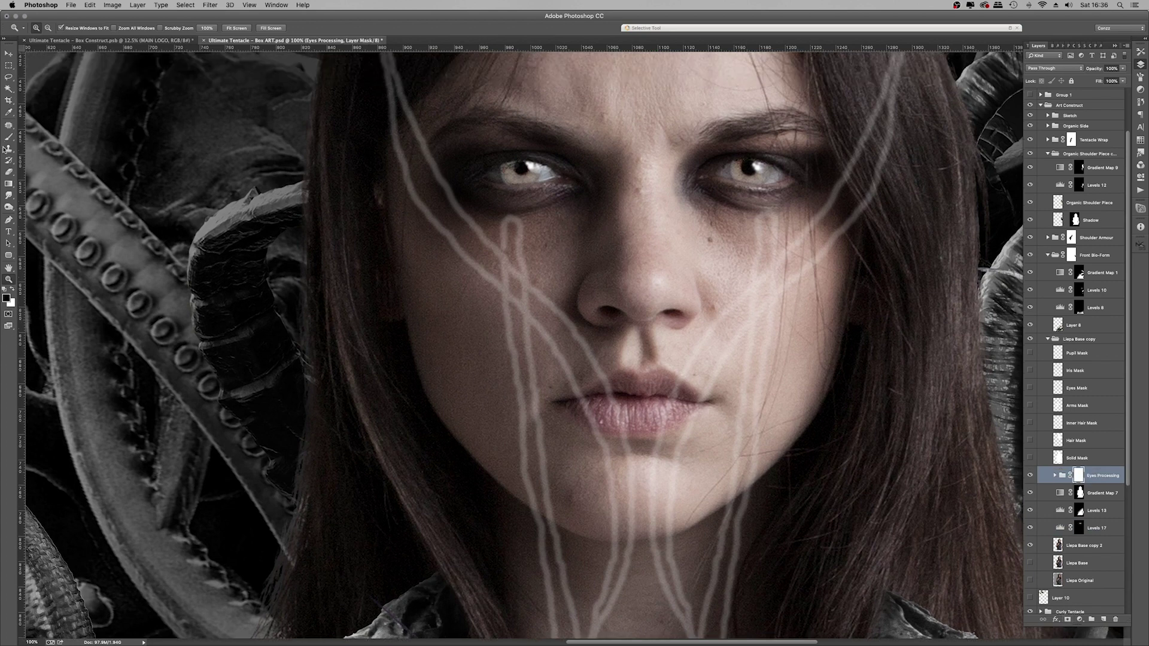
Step: Paint black into the Eyes Processing mask along the upper lids of both eyes with a reduced soft brush
{"action": "left_click", "coordinate": [9, 139]}
{"action": "key", "text": "bracketleft"}
{"action": "key", "text": "bracketleft"}
{"action": "key", "text": "bracketleft"}
{"action": "key", "text": "bracketleft"}
{"action": "key", "text": "bracketleft"}
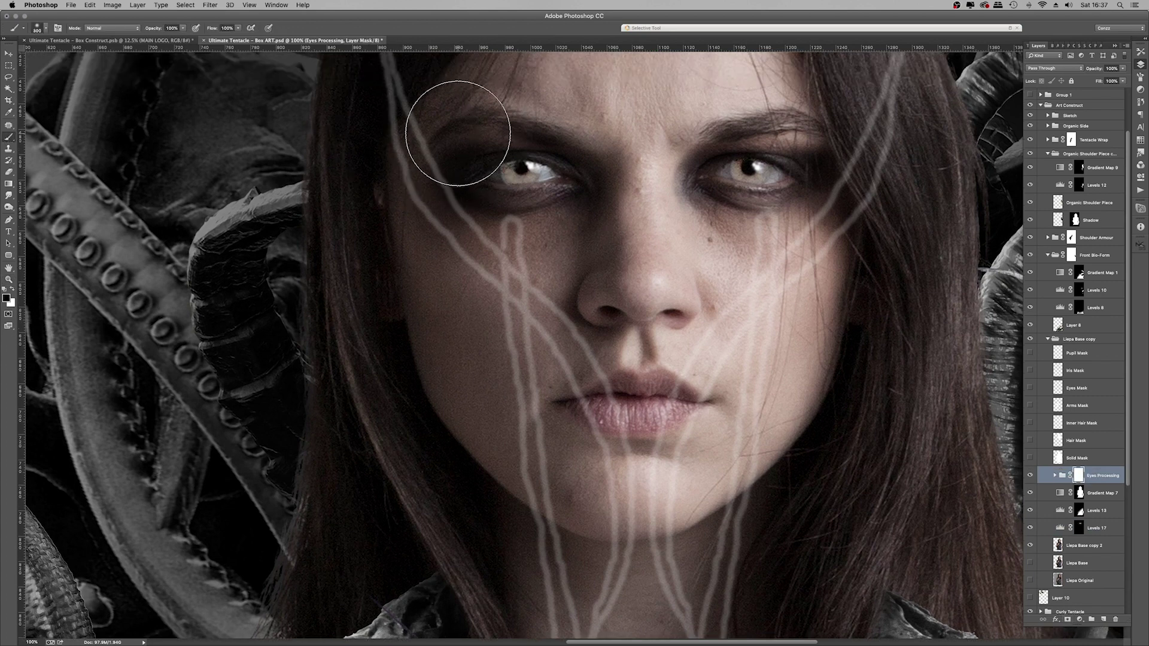
{"action": "key", "text": "bracketleft"}
{"action": "key", "text": "bracketleft"}
{"action": "key", "text": "bracketleft"}
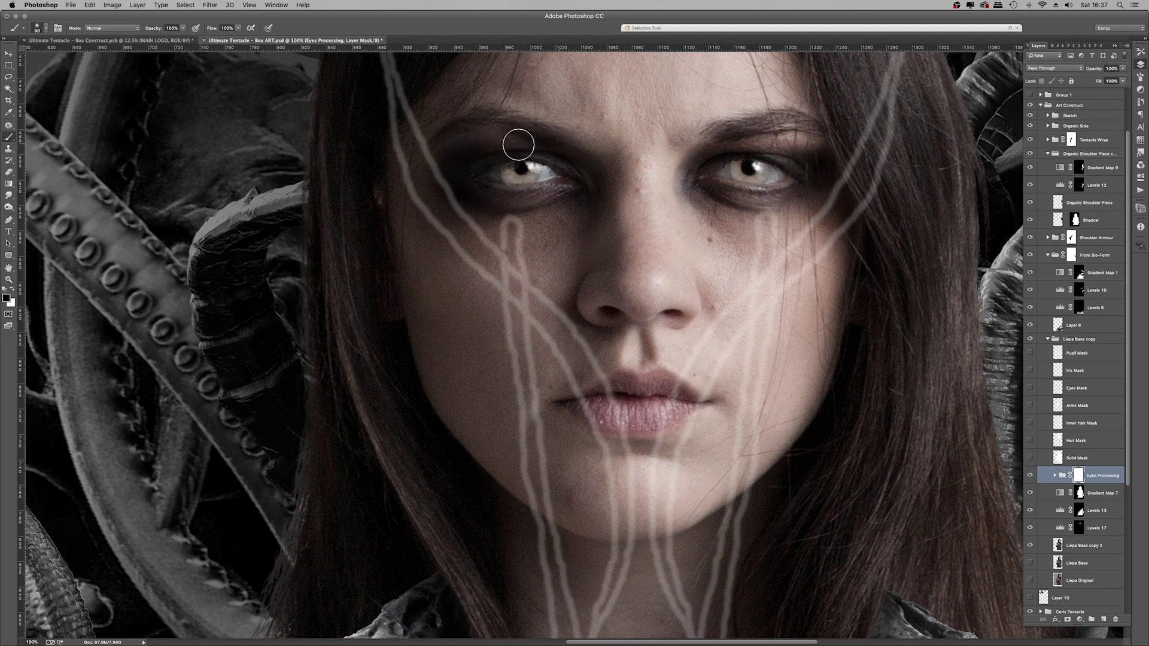
{"action": "mouse_move", "coordinate": [518, 147]}
{"action": "left_mouse_down"}
{"action": "mouse_move", "coordinate": [560, 150]}
{"action": "mouse_move", "coordinate": [526, 144]}
{"action": "left_mouse_up"}
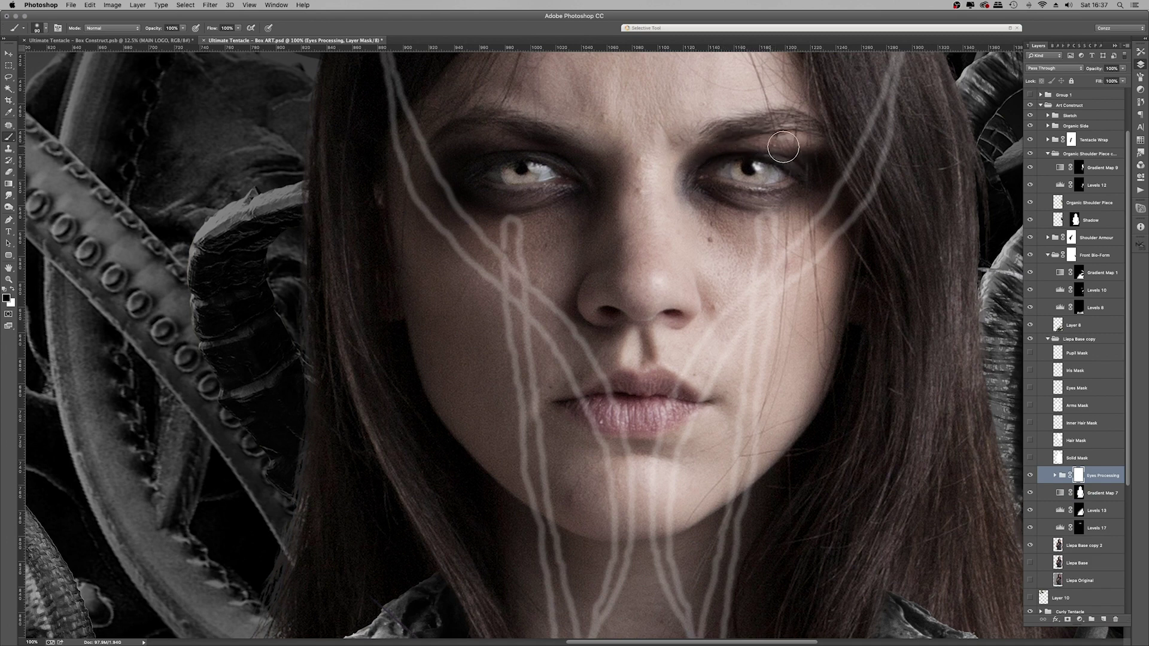
Step: Add a Levels adjustment masked by a selection above Layer 7 in the Crown group to darken the tentacles behind the head
{"action": "left_click", "coordinate": [9, 279]}
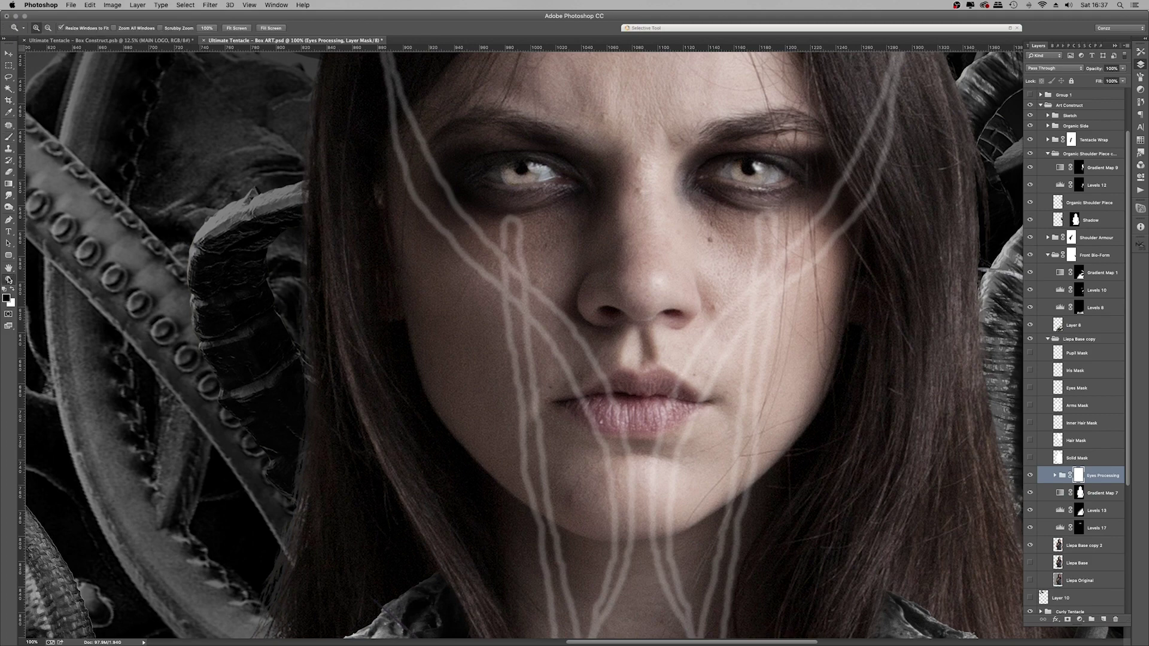
{"action": "right_click", "coordinate": [610, 202]}
{"action": "left_click", "coordinate": [617, 203]}
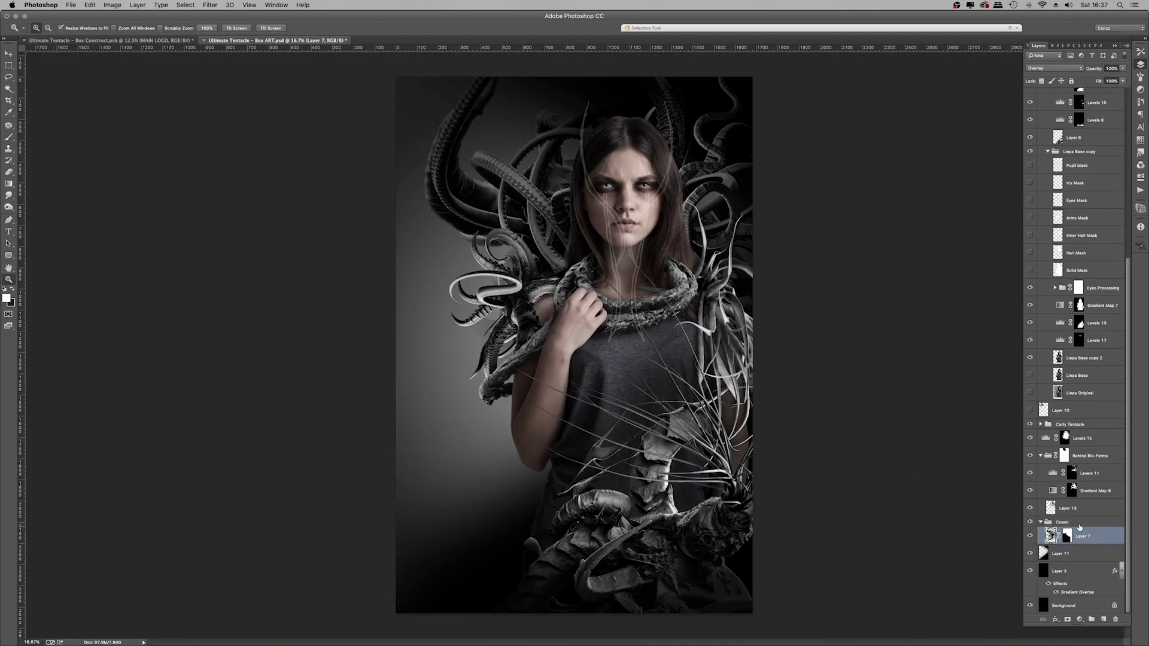
{"action": "left_click", "coordinate": [1029, 553]}
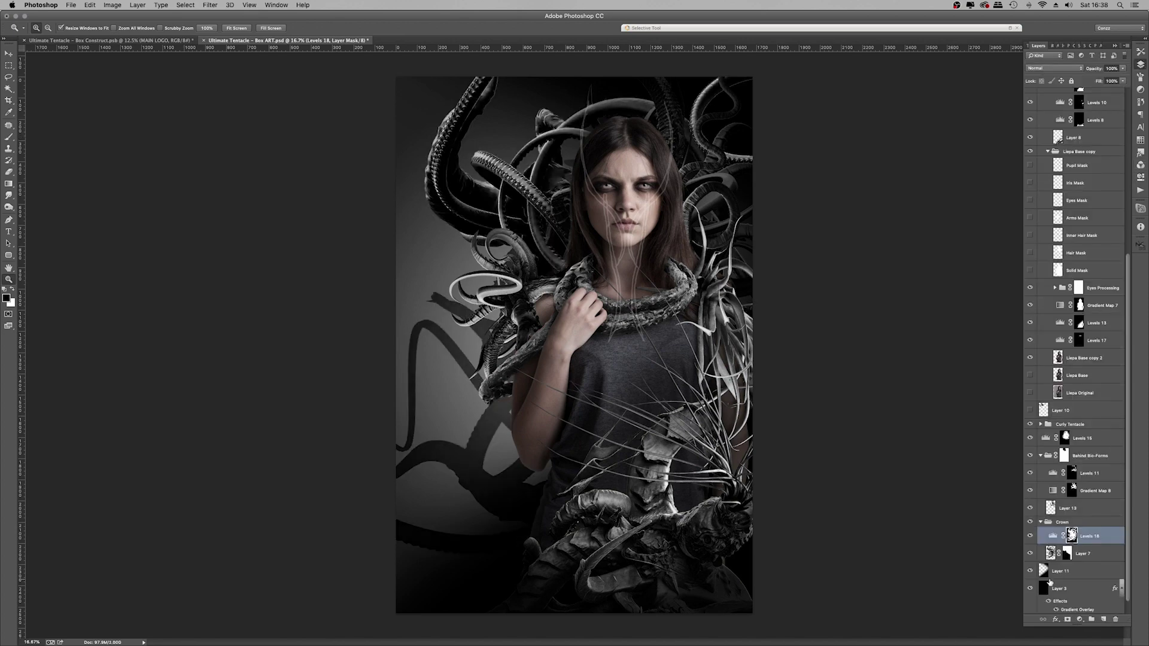
{"action": "left_click", "coordinate": [185, 4]}
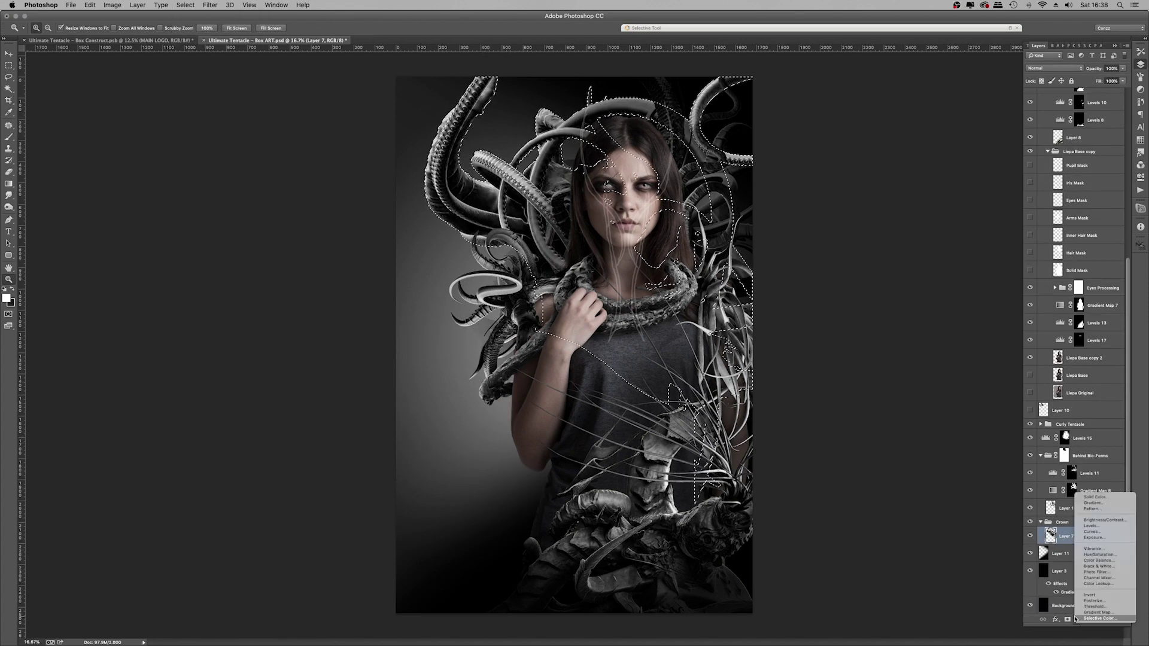
{"action": "left_click", "coordinate": [1089, 527]}
{"action": "left_click_drag", "start_coordinate": [1119, 156], "coordinate": [1086, 162]}
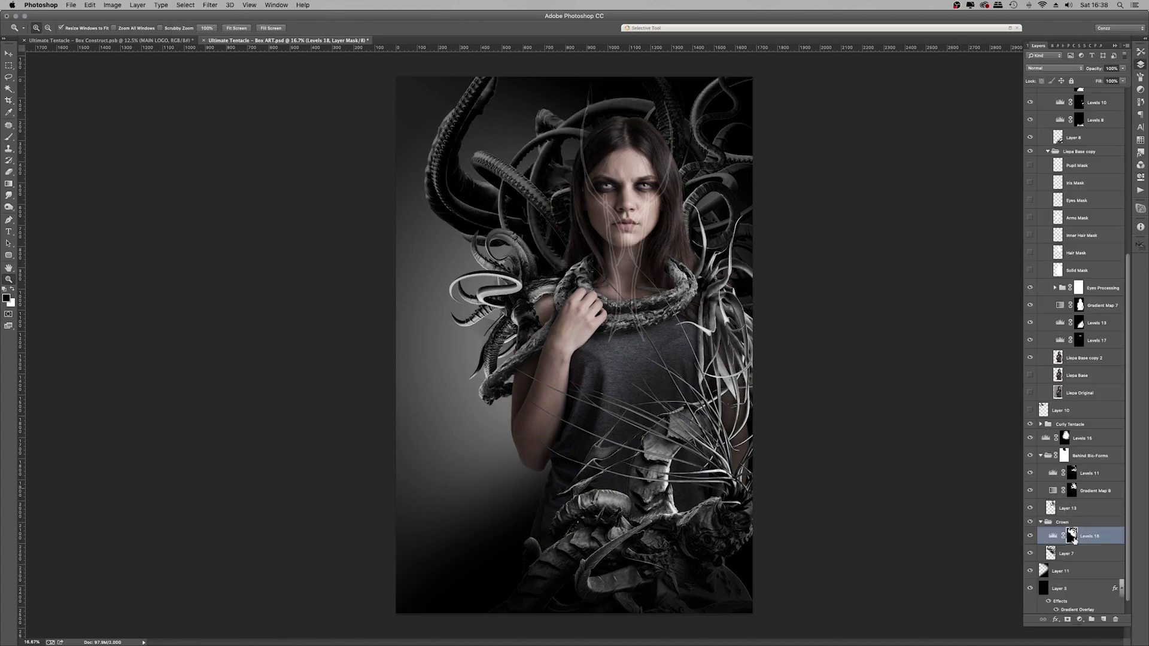
Step: Draw a large white ellipse on Layer 20 behind the figure and centre it vertically on the canvas
{"action": "left_click", "coordinate": [9, 256]}
{"action": "left_click", "coordinate": [46, 269]}
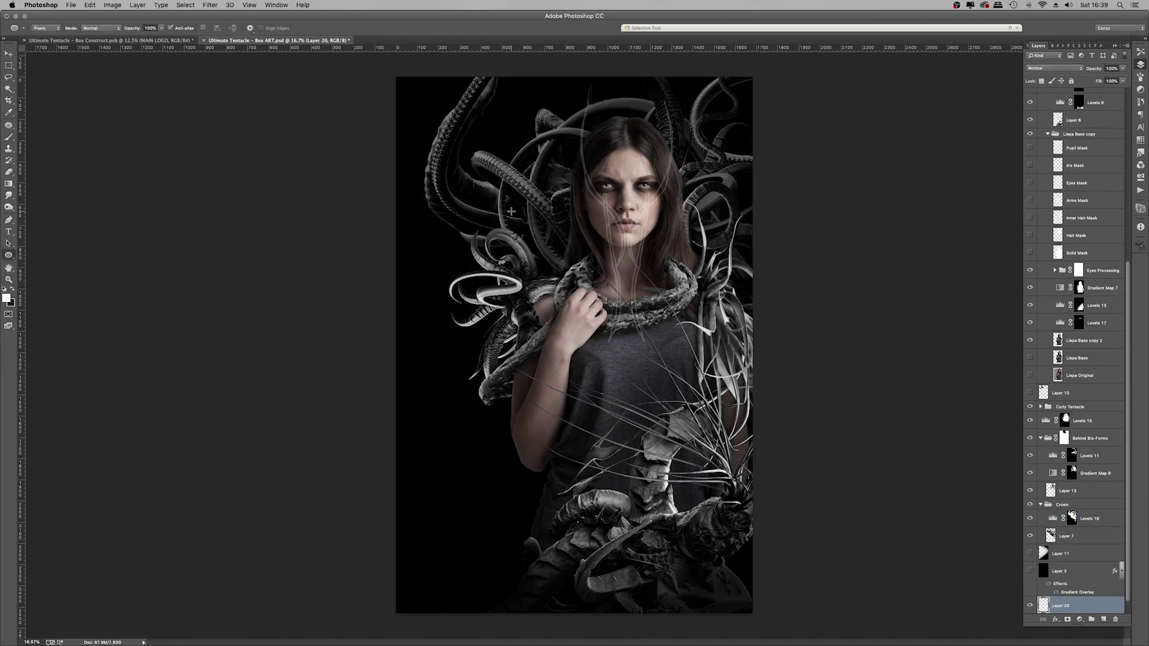
{"action": "left_click_drag", "start_coordinate": [447, 223], "coordinate": [898, 548]}
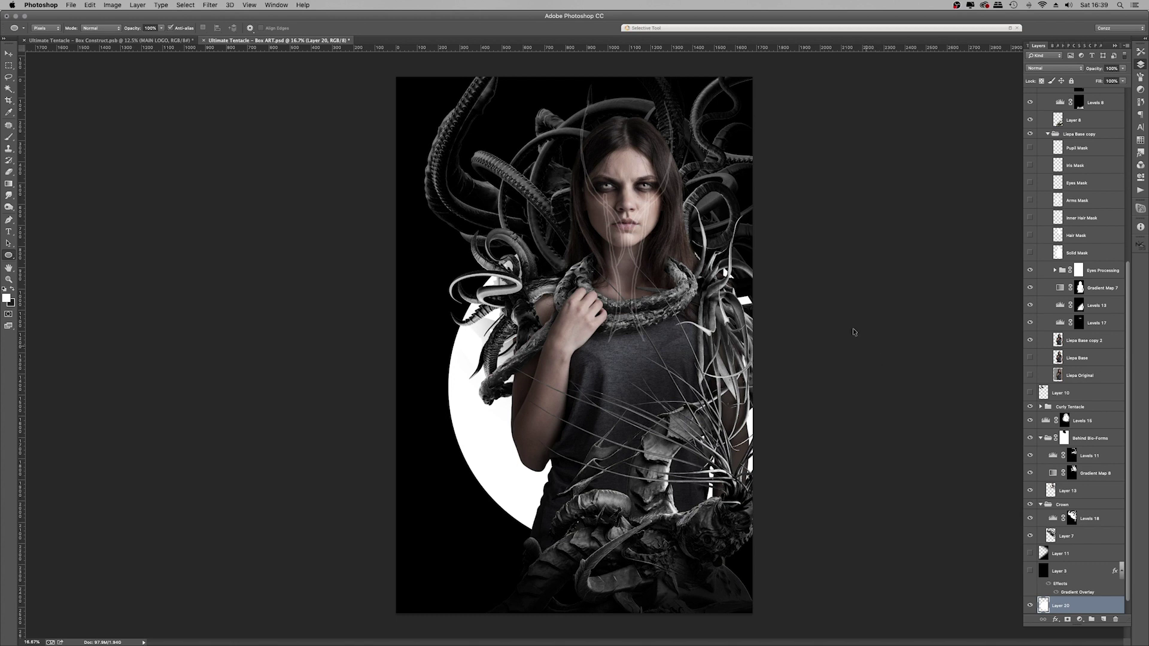
{"action": "key", "text": "ctrl+a"}
{"action": "key", "text": "v"}
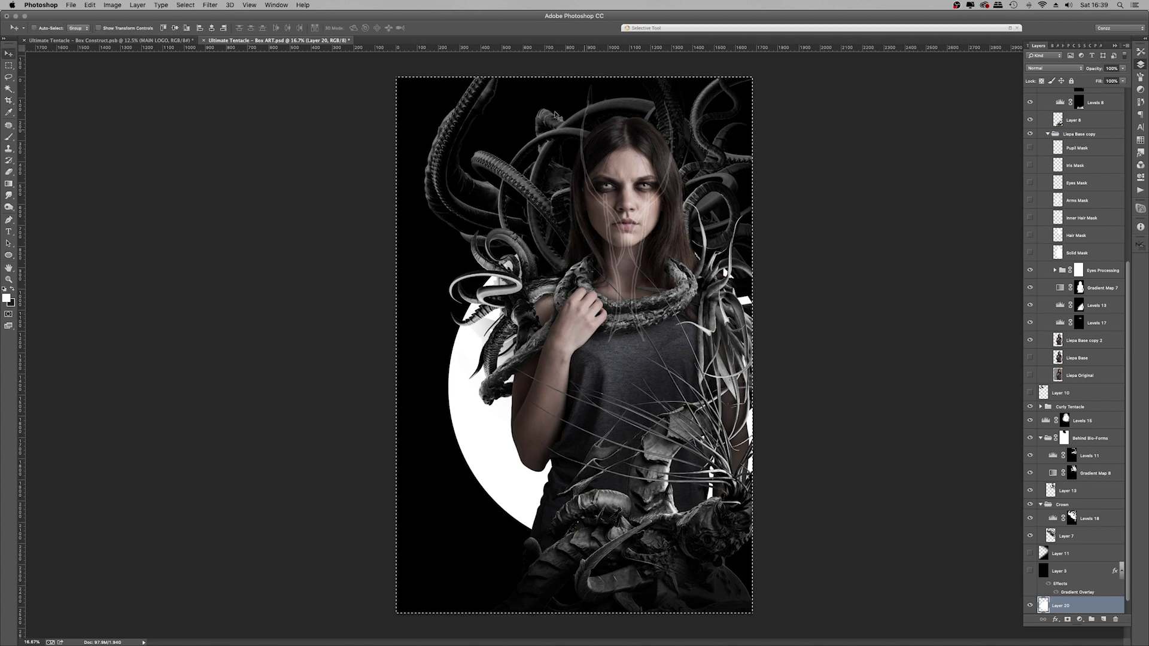
{"action": "left_click", "coordinate": [174, 28]}
{"action": "key", "text": "ctrl+d"}
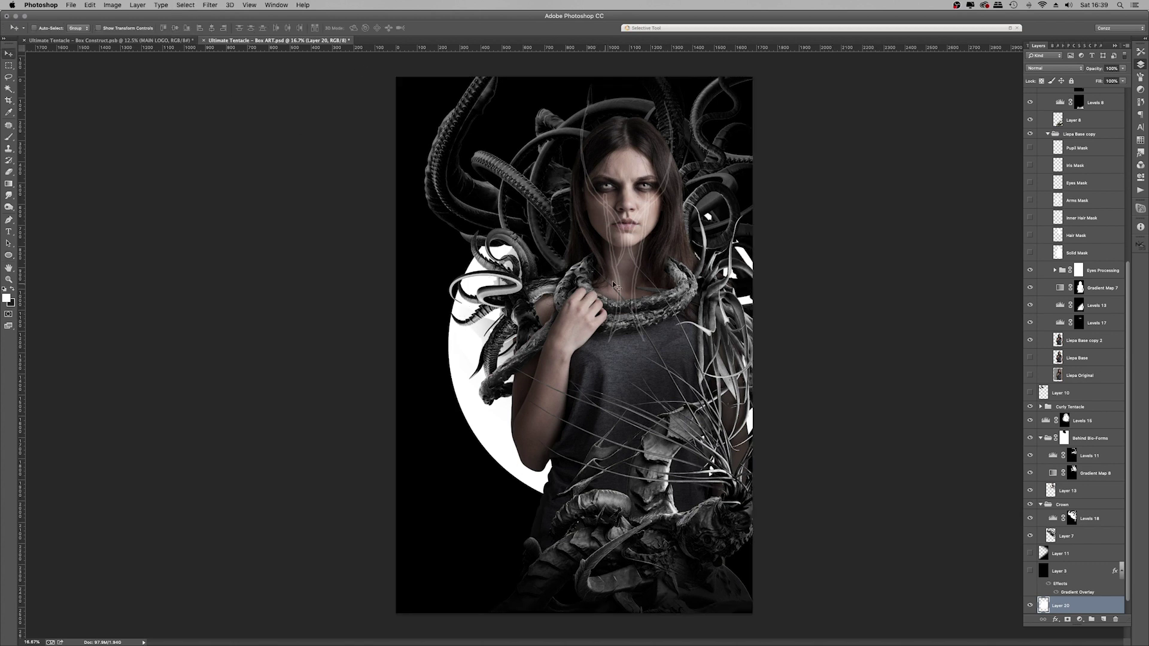
Step: Apply a strong Gaussian Blur to the white ellipse on Layer 20 to turn it into a soft backlight glow
{"action": "left_click", "coordinate": [217, 6]}
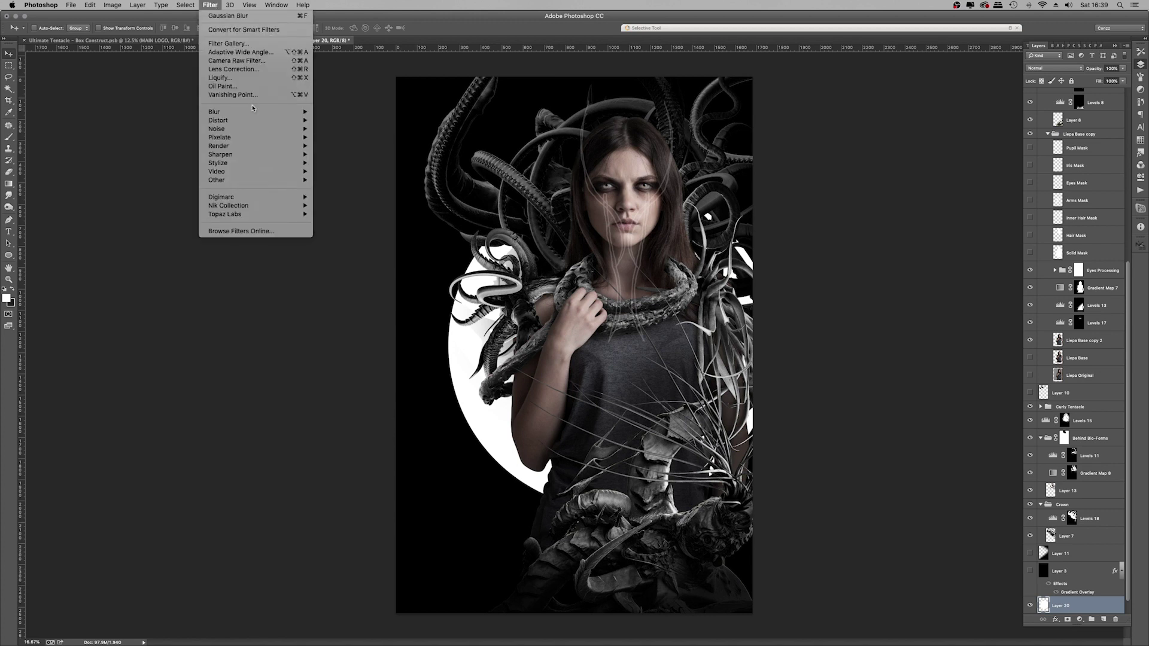
{"action": "mouse_move", "coordinate": [257, 111]}
{"action": "left_click", "coordinate": [342, 177]}
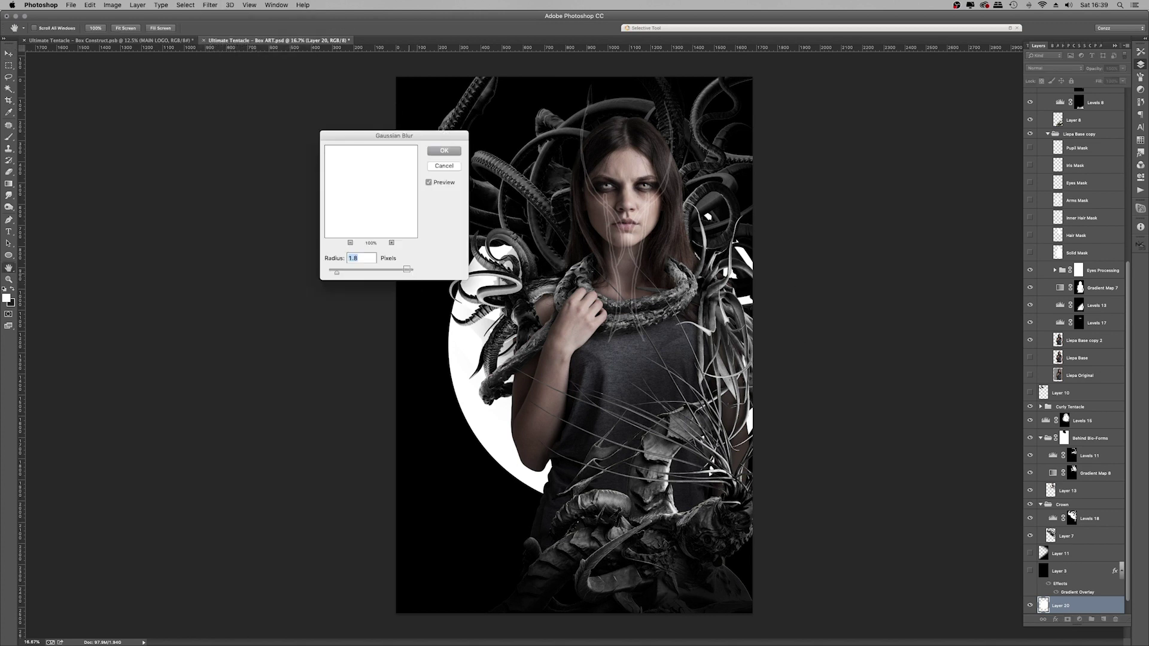
{"action": "left_click", "coordinate": [406, 270]}
{"action": "left_click", "coordinate": [433, 155]}
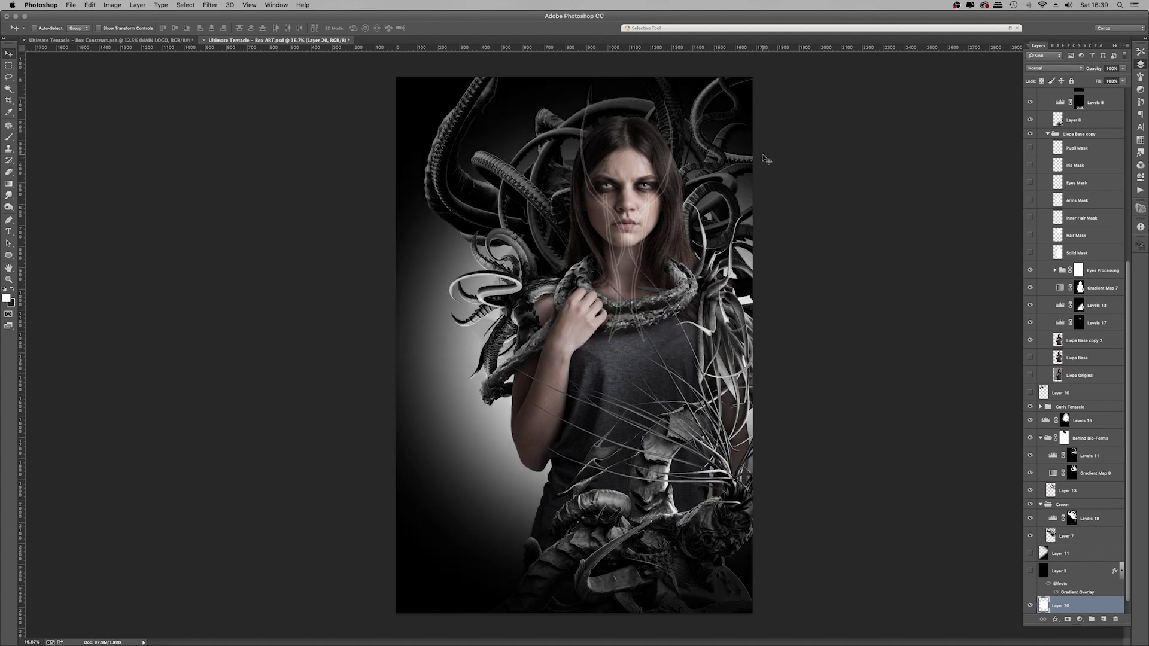
Step: Lift the Background layer's black slightly by raising the output black level in Levels
{"action": "scroll", "coordinate": [1076, 546], "scroll_direction": "down", "scroll_amount": 1}
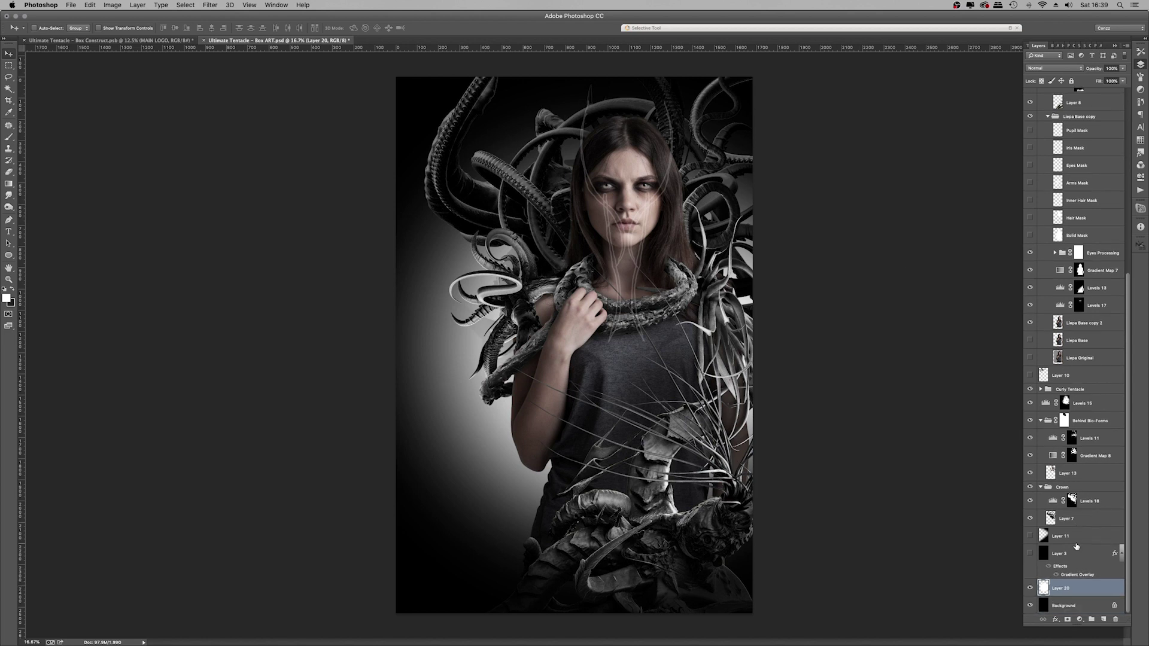
{"action": "left_click", "coordinate": [1046, 606]}
{"action": "key", "text": "super+l"}
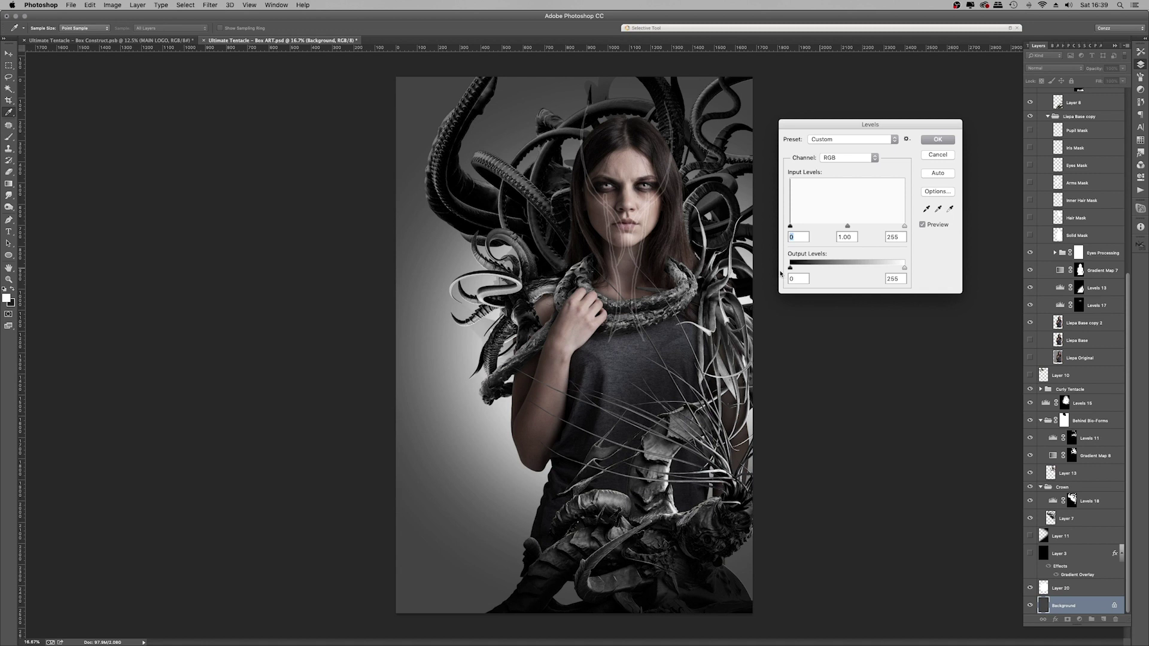
{"action": "left_click_drag", "start_coordinate": [780, 271], "coordinate": [791, 271]}
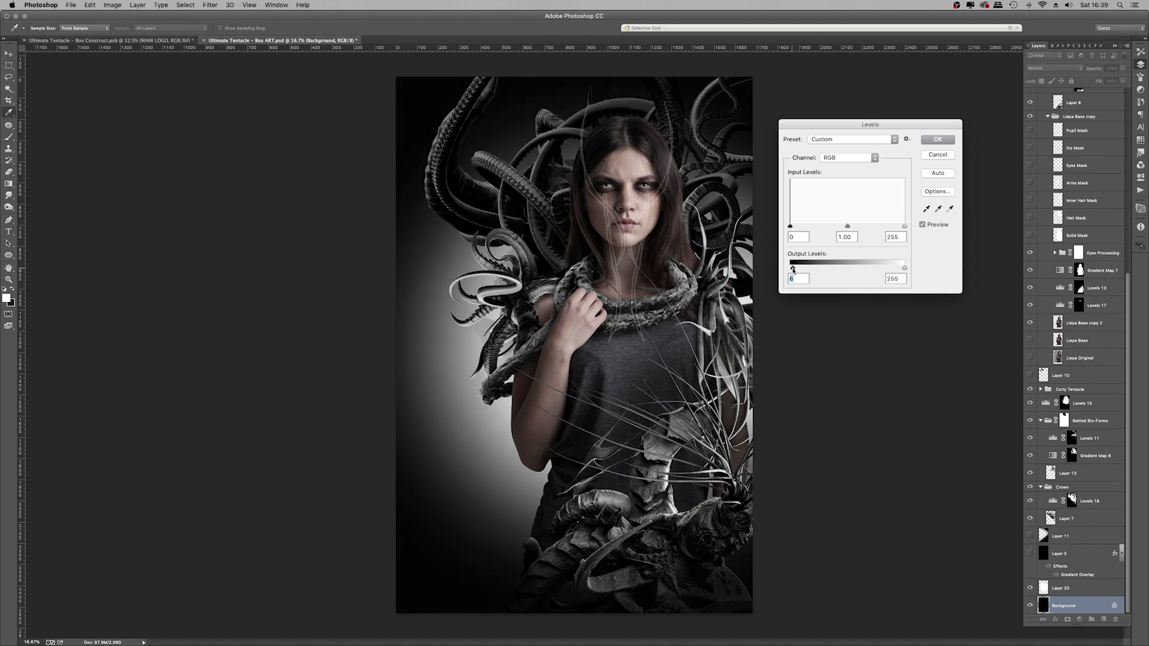
{"action": "left_click", "coordinate": [933, 139]}
{"action": "left_click", "coordinate": [935, 139]}
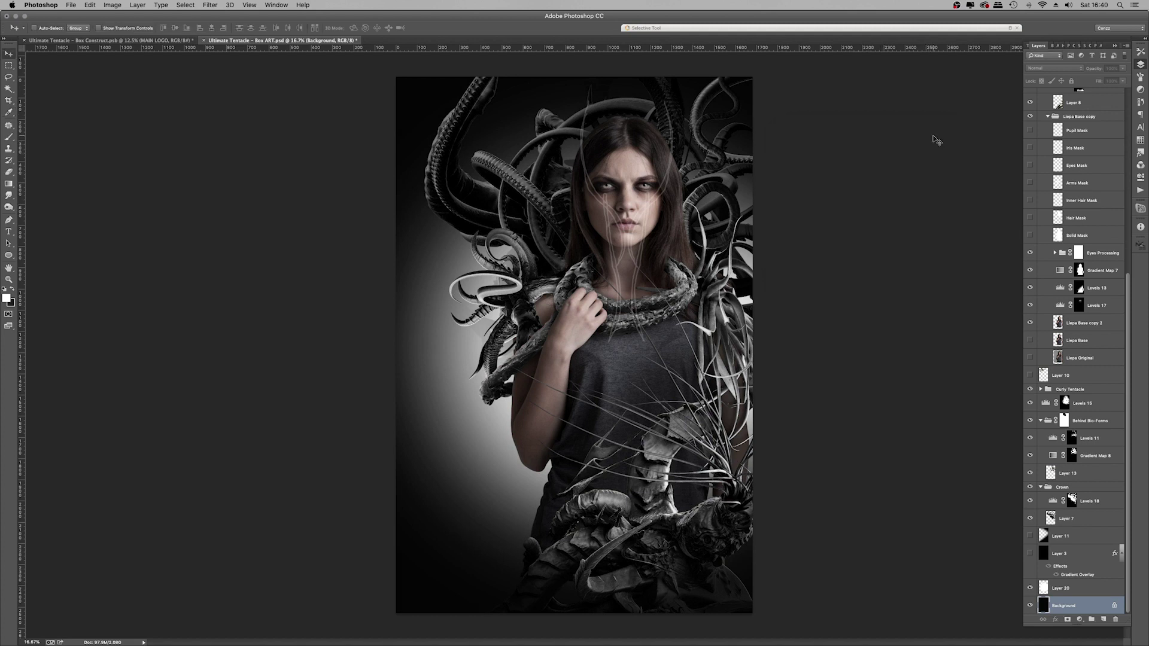
Step: Lower Layer 20's opacity to 33% and merge copies of it and the Background into one layer
{"action": "left_click", "coordinate": [1079, 591]}
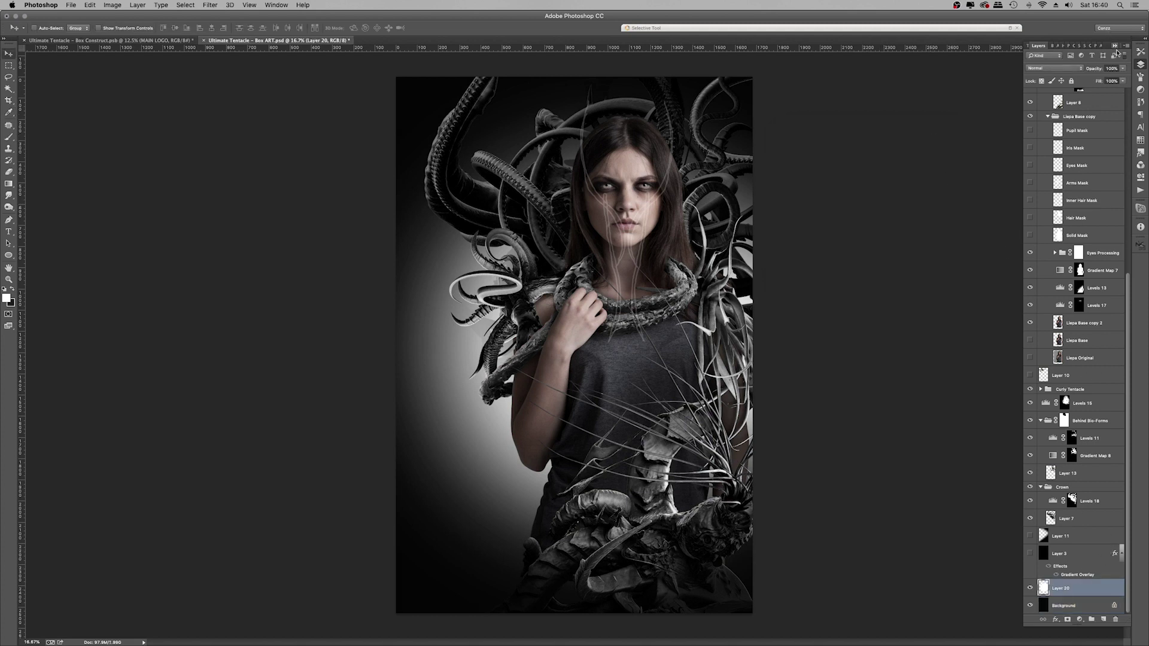
{"action": "left_click_drag", "start_coordinate": [1076, 81], "coordinate": [1091, 82]}
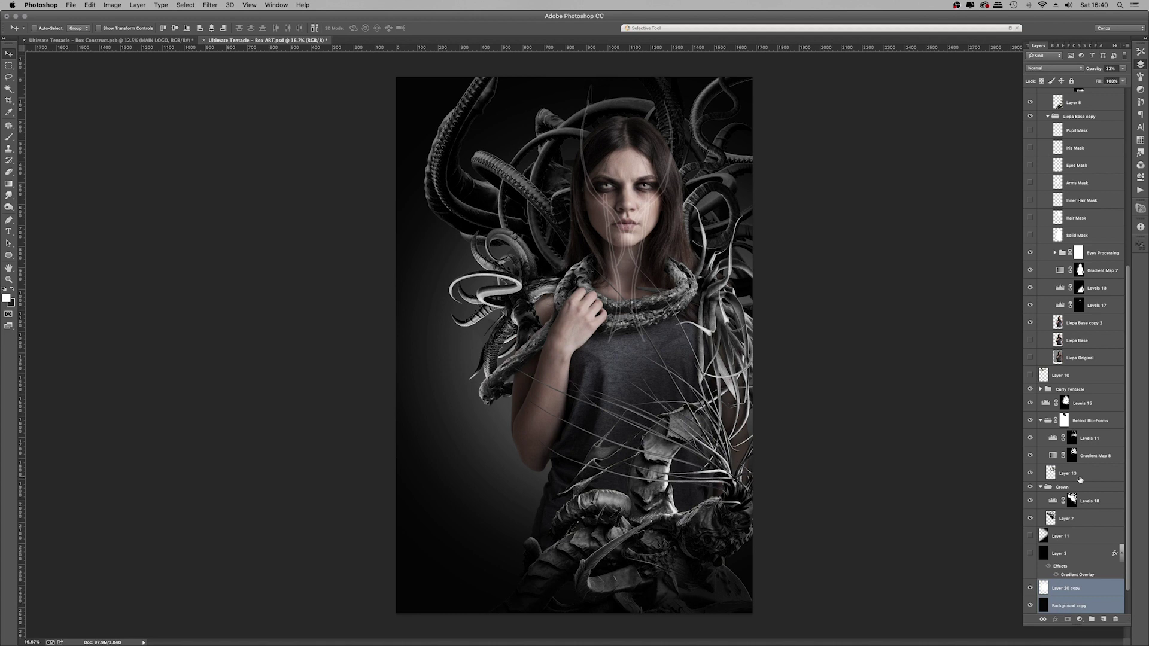
{"action": "scroll", "coordinate": [1080, 480], "scroll_direction": "down", "scroll_amount": 2}
{"action": "key", "text": "super+e"}
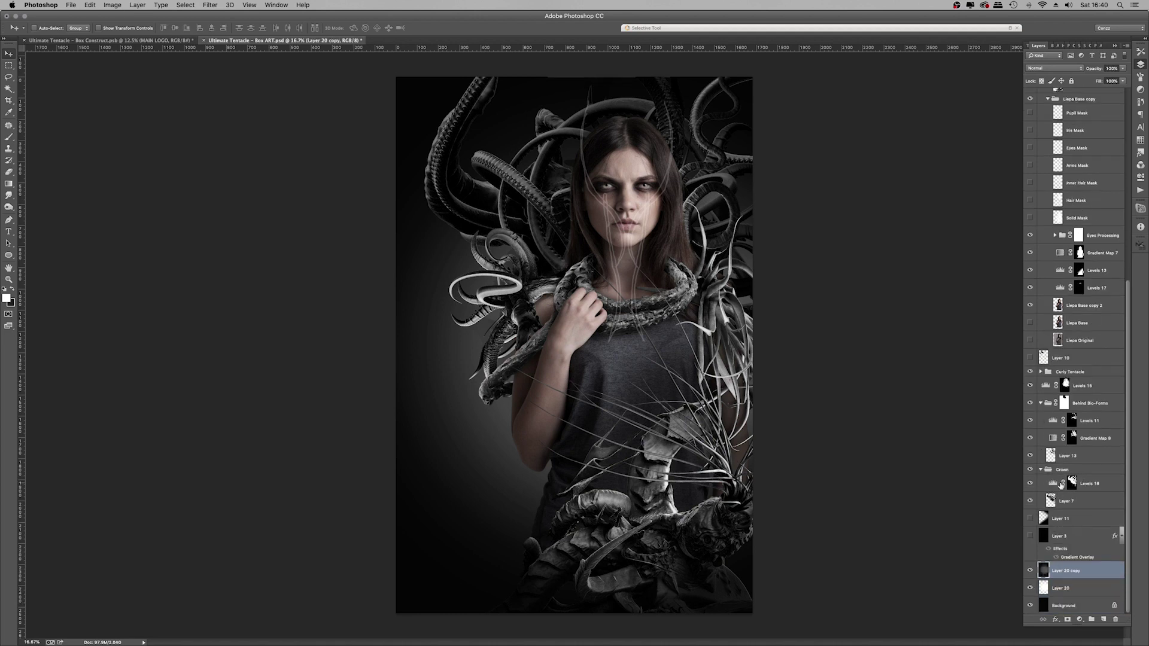
Step: Add film grain with an amount of 25 to the merged glow layer using the Camera Raw Filter
{"action": "left_click", "coordinate": [210, 5]}
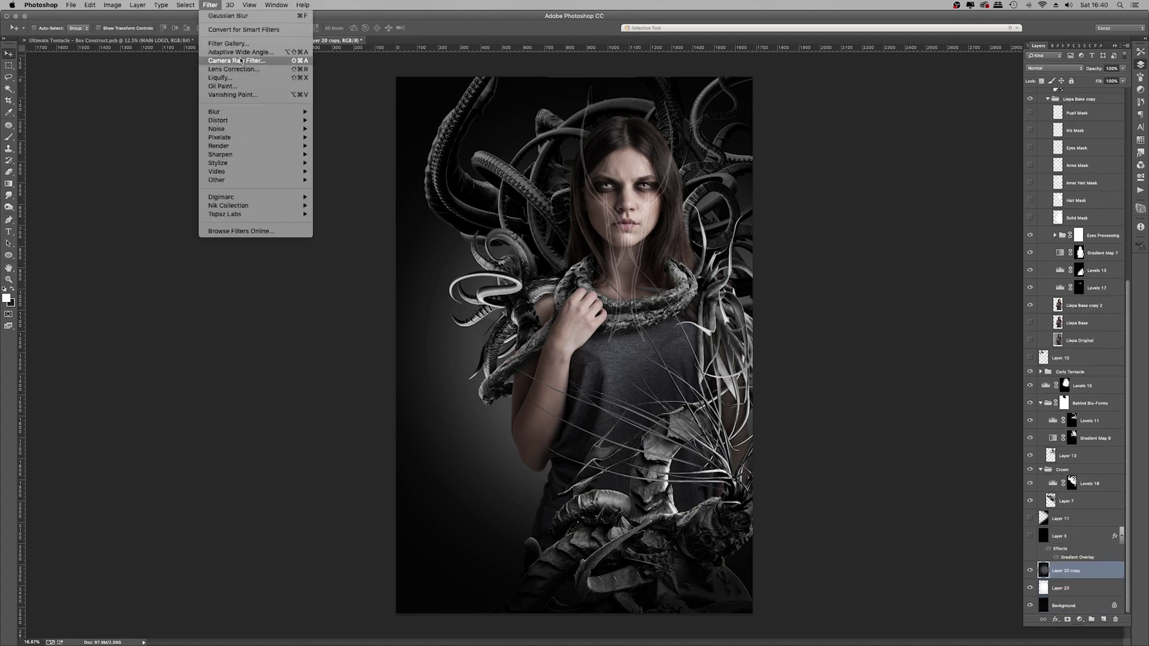
{"action": "left_click", "coordinate": [242, 61]}
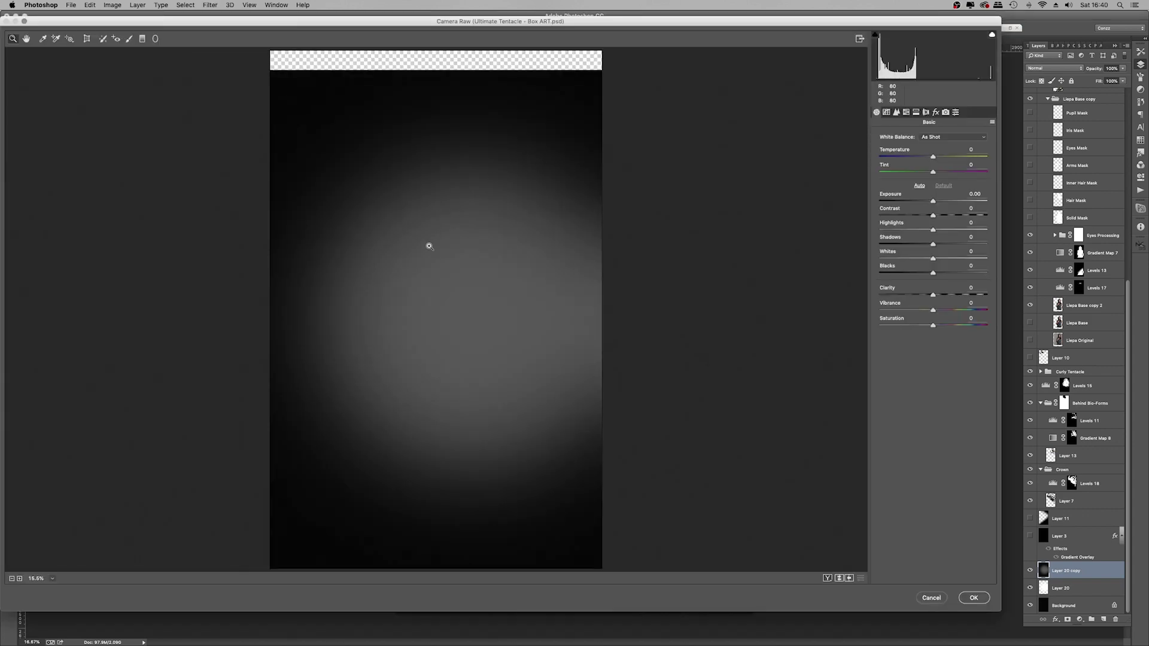
{"action": "left_click_drag", "start_coordinate": [429, 245], "coordinate": [486, 297]}
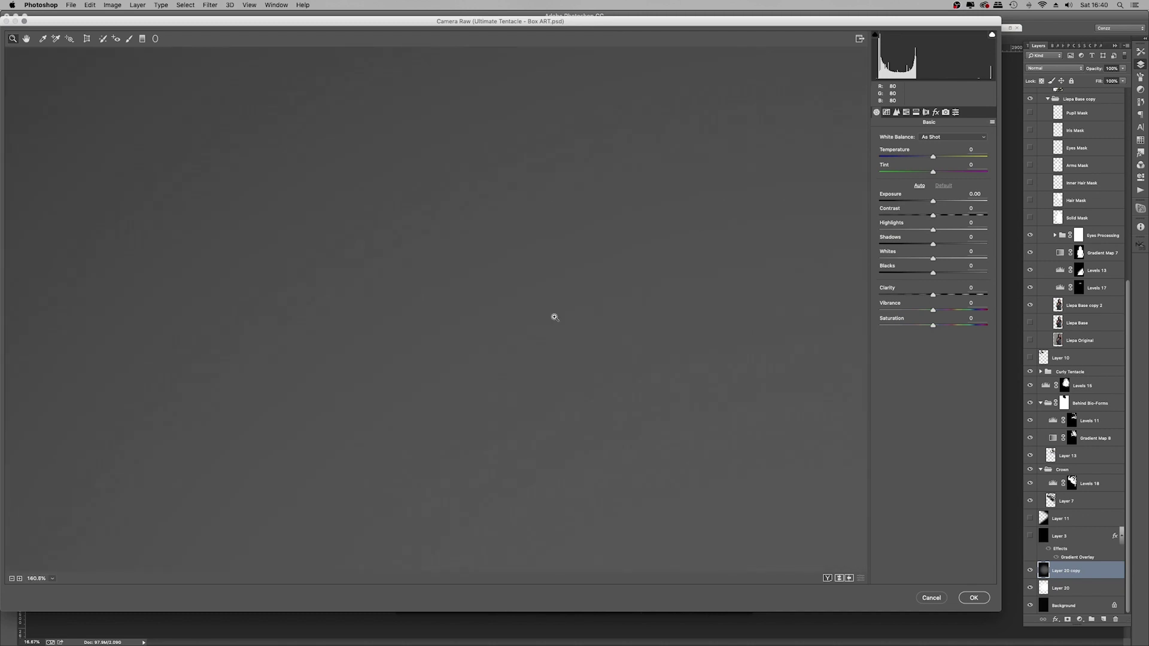
{"action": "left_click", "coordinate": [936, 112]}
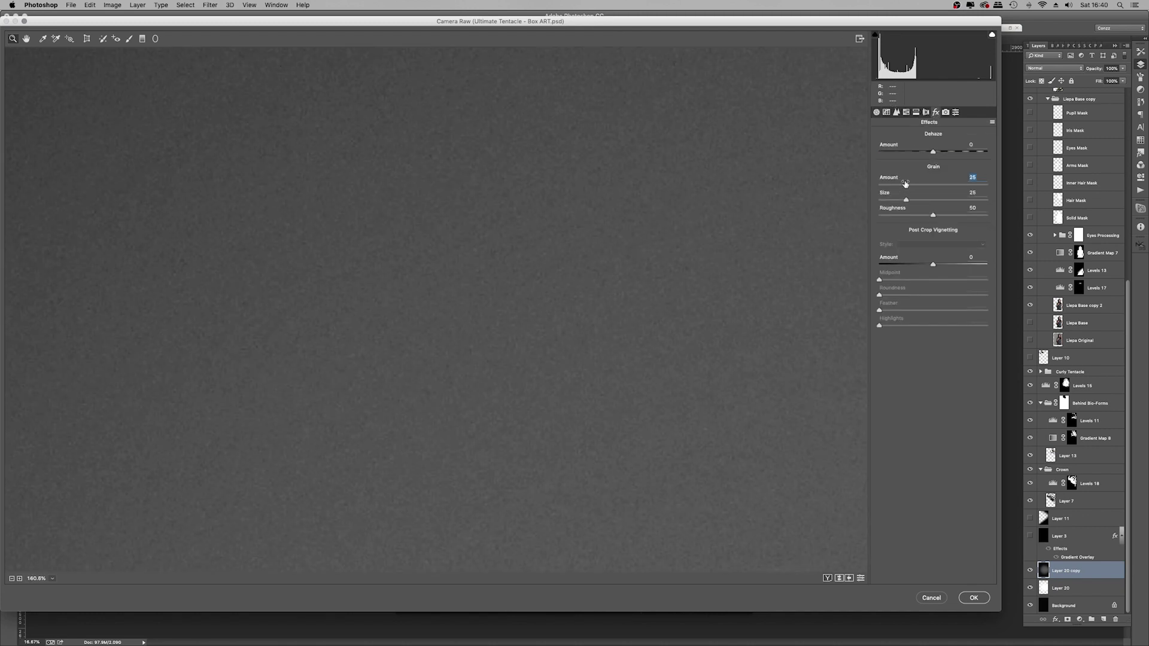
{"action": "left_click", "coordinate": [973, 598]}
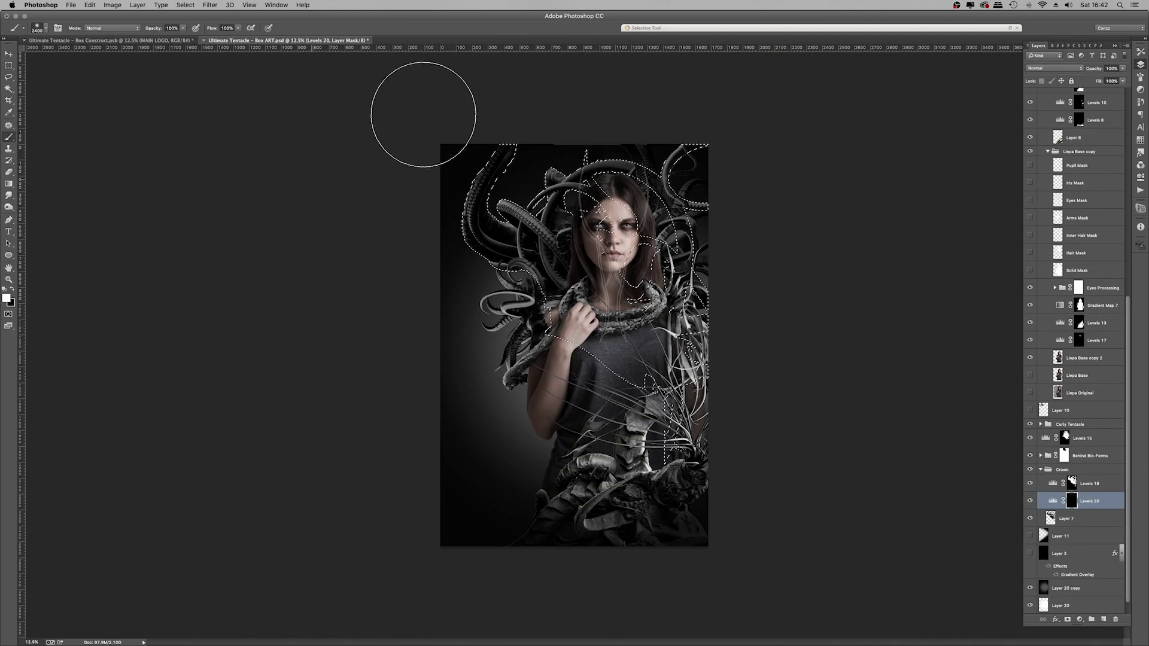
Step: Enlarge the imported bio-form on Layer 21 to about 181%, tilt it slightly and position it behind the figure's arm
{"action": "scroll", "coordinate": [1049, 124], "scroll_direction": "up", "scroll_amount": 4}
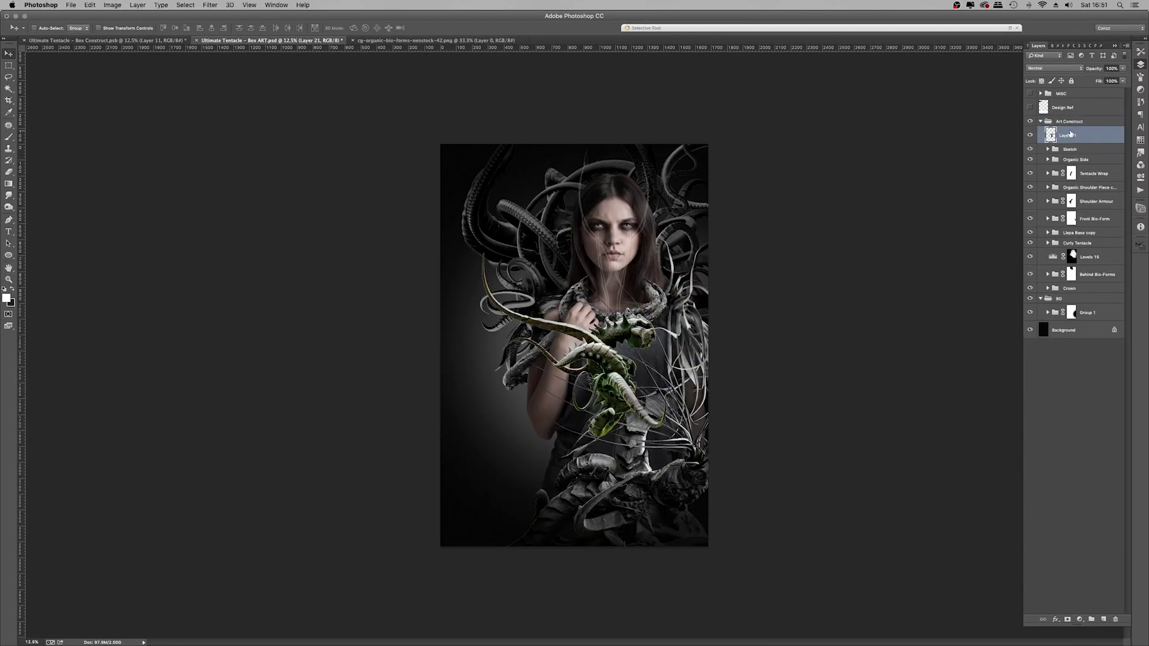
{"action": "key", "text": "ctrl+t"}
{"action": "left_click_drag", "start_coordinate": [483, 253], "coordinate": [362, 133]}
{"action": "left_click_drag", "start_coordinate": [665, 413], "coordinate": [538, 404]}
{"action": "left_click_drag", "start_coordinate": [634, 574], "coordinate": [616, 541]}
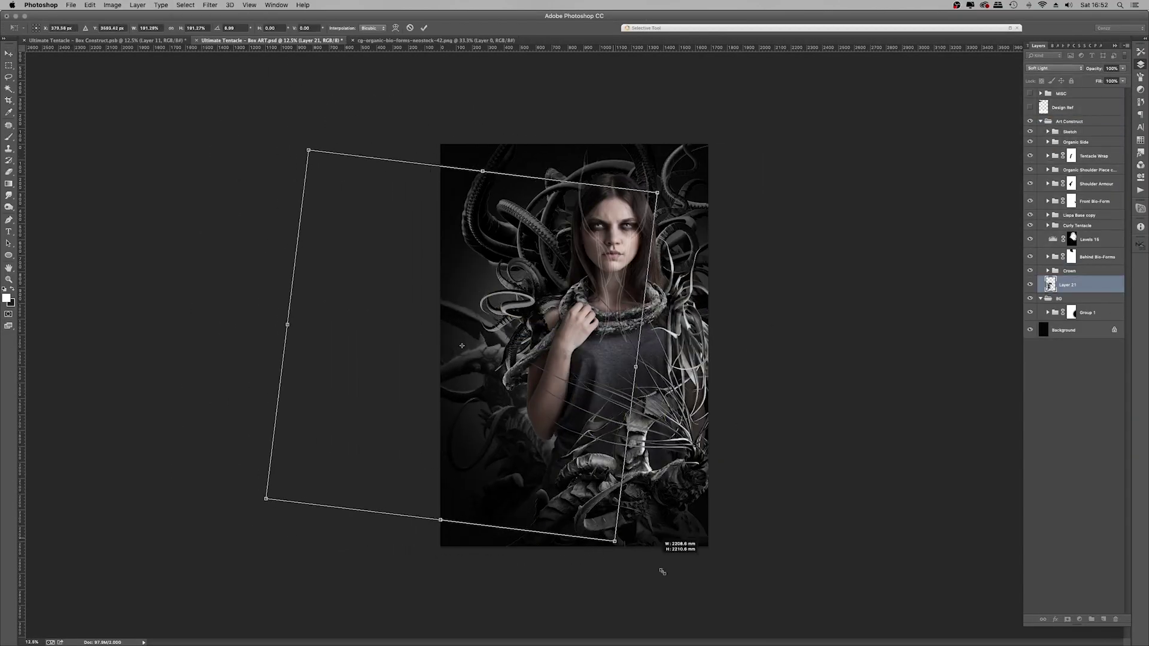
{"action": "key", "text": "Return"}
{"action": "left_click_drag", "start_coordinate": [589, 382], "coordinate": [598, 401]}
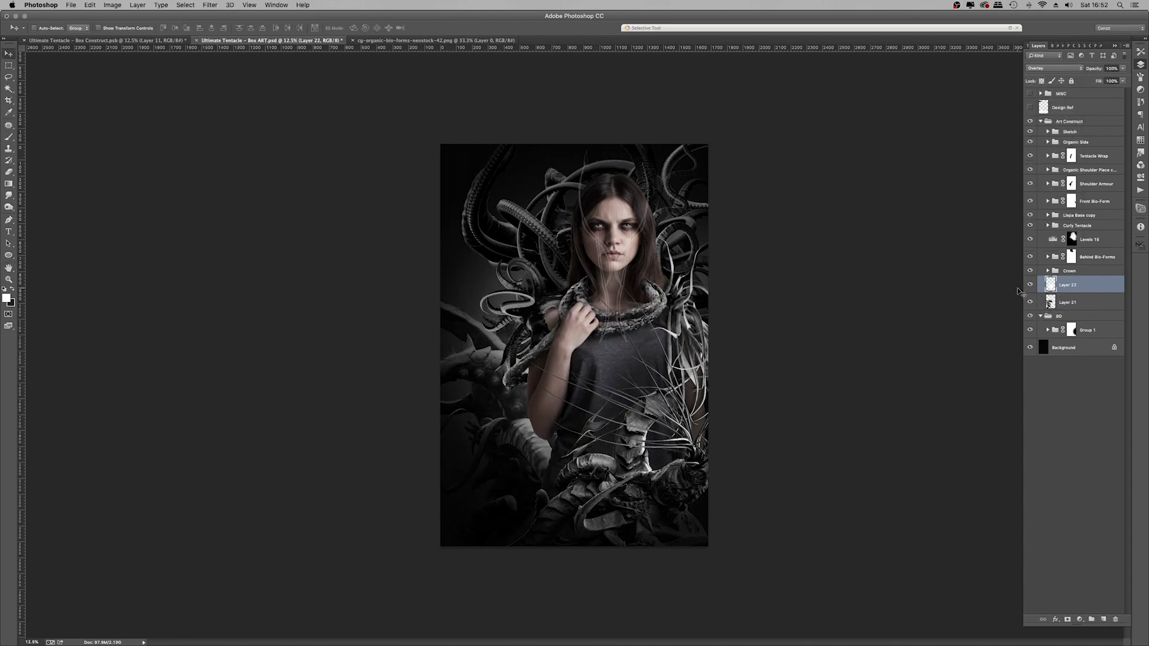
Step: Expand the Crown group and review its Levels 18 shading on the tentacles behind the head
{"action": "left_click", "coordinate": [1065, 262], "text": "ctrl"}
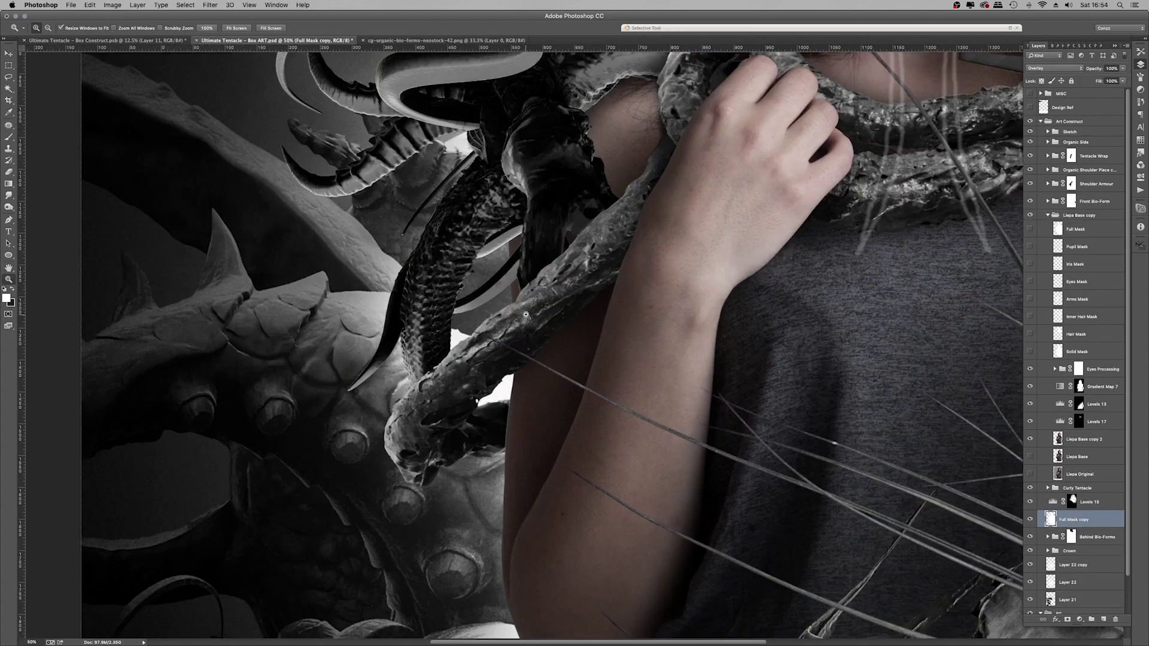
{"action": "left_click", "coordinate": [1049, 553]}
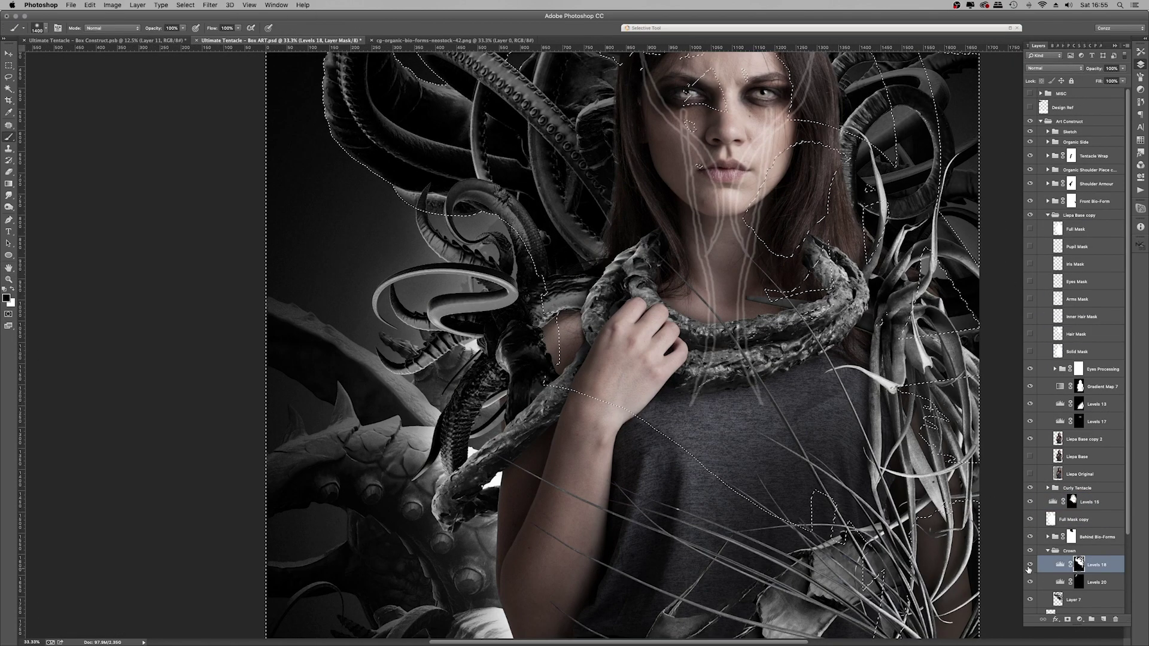
{"action": "scroll", "coordinate": [1071, 562], "scroll_direction": "down", "scroll_amount": 3}
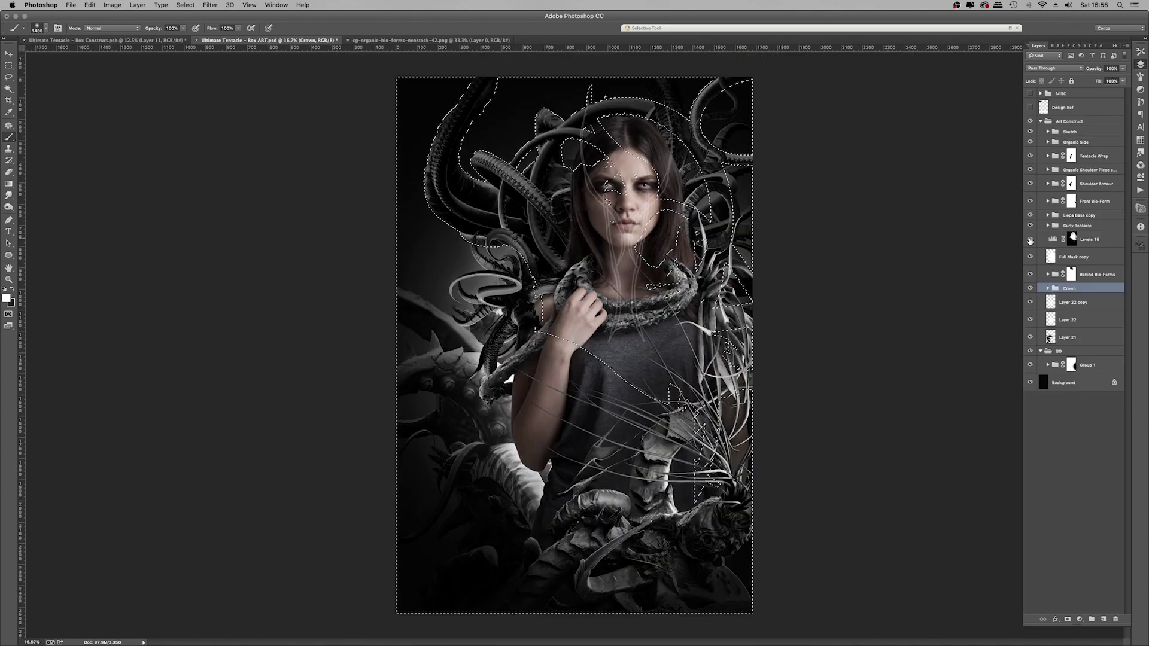
Step: Review the artwork by toggling the visibility of its layer groups and viewing the full Ultimate Tentacle box layout
{"action": "left_click", "coordinate": [1031, 144]}
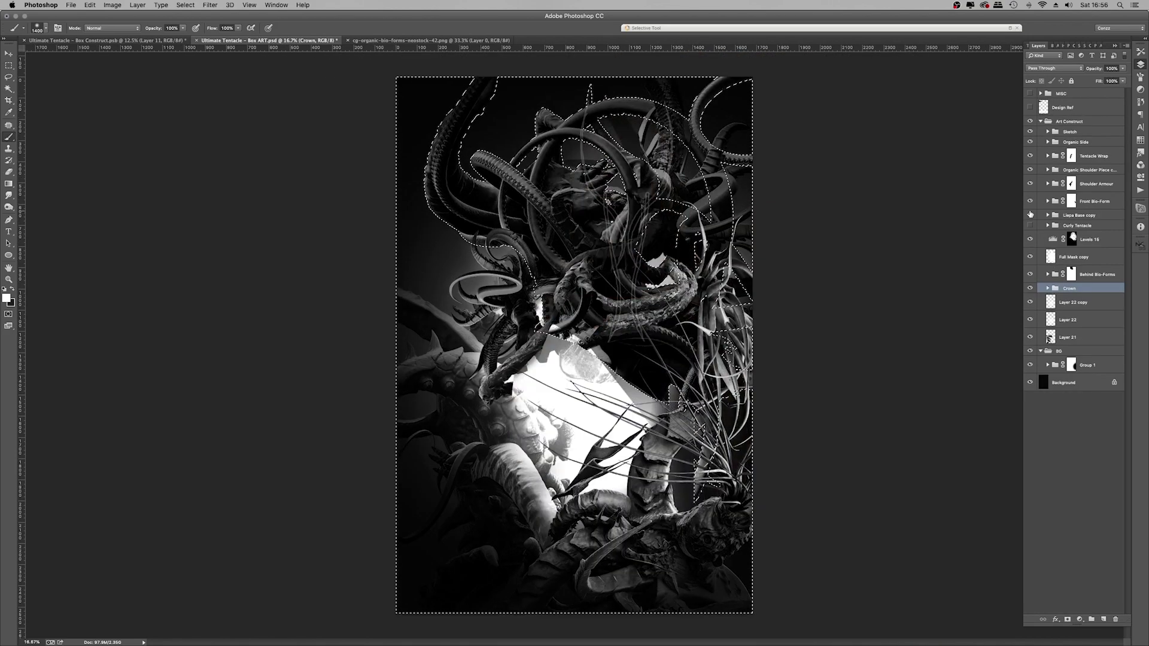
{"action": "left_click", "coordinate": [1030, 144]}
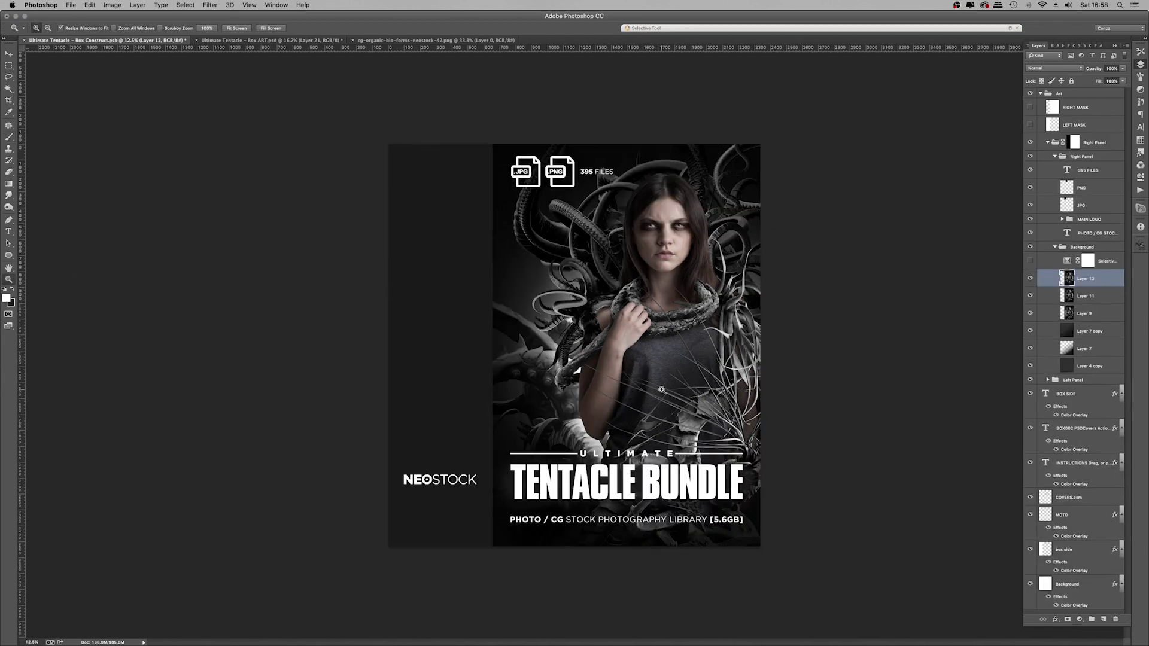
{"action": "key", "text": "ctrl+0"}
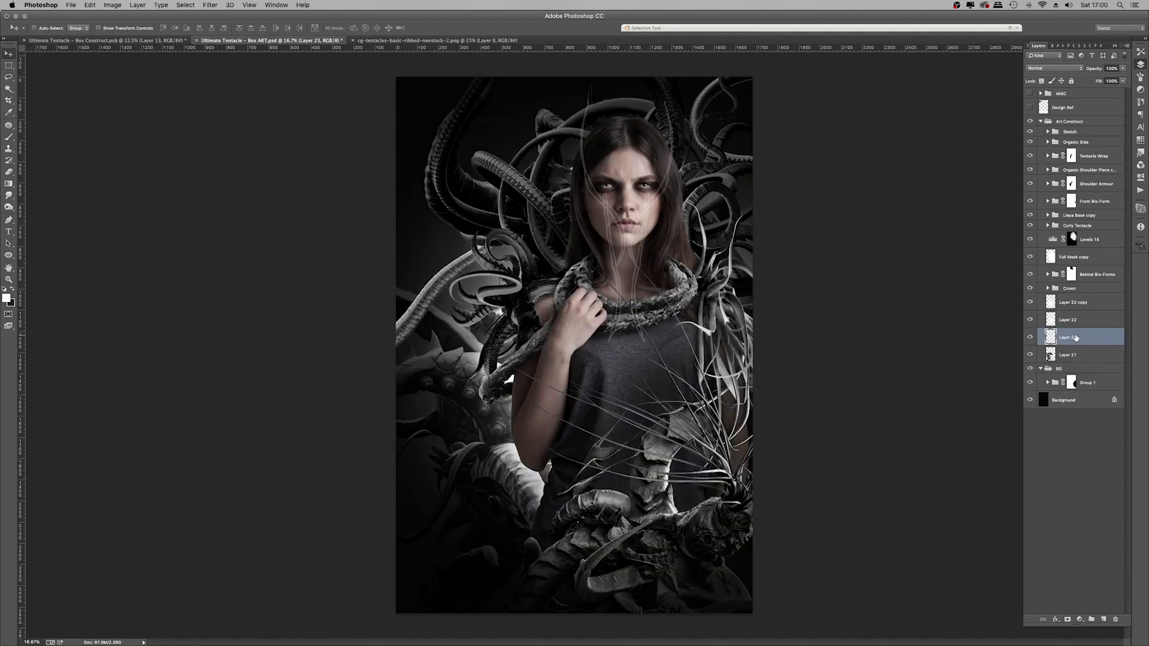
Step: Scale the ribbed tentacle on Layer 23 to about 67%, rotate it about -35° and place it over the side of the face
{"action": "key", "text": "ctrl+t"}
{"action": "left_click_drag", "start_coordinate": [574, 180], "coordinate": [705, 245]}
{"action": "left_click_drag", "start_coordinate": [856, 324], "coordinate": [807, 388]}
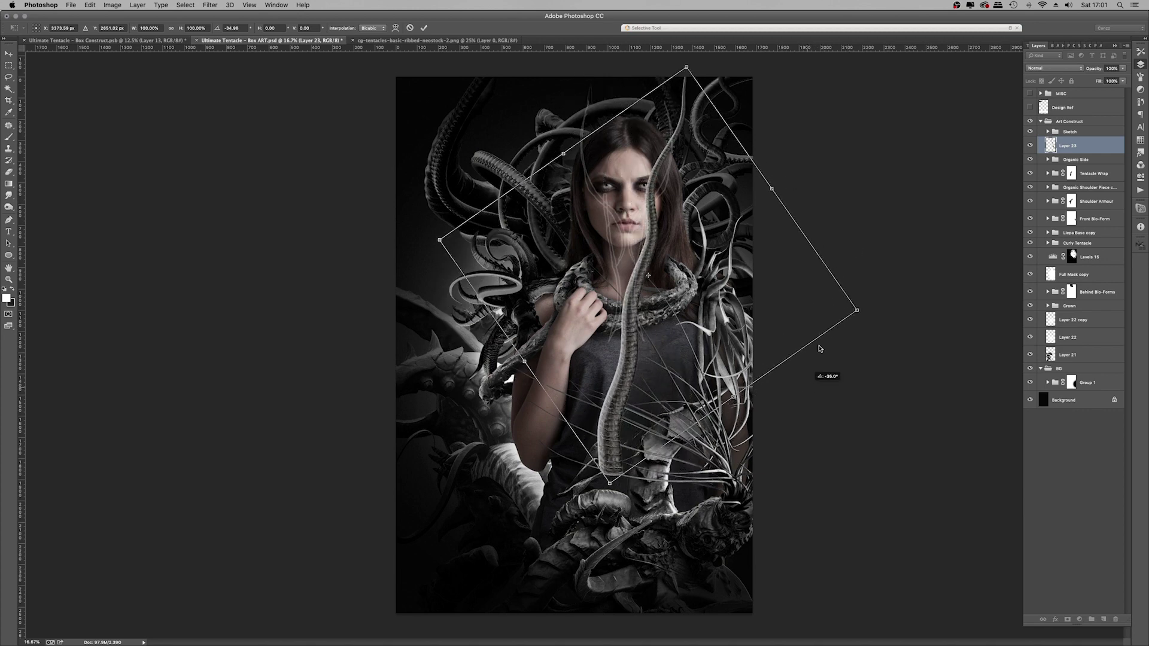
{"action": "left_click_drag", "start_coordinate": [610, 482], "coordinate": [615, 341]}
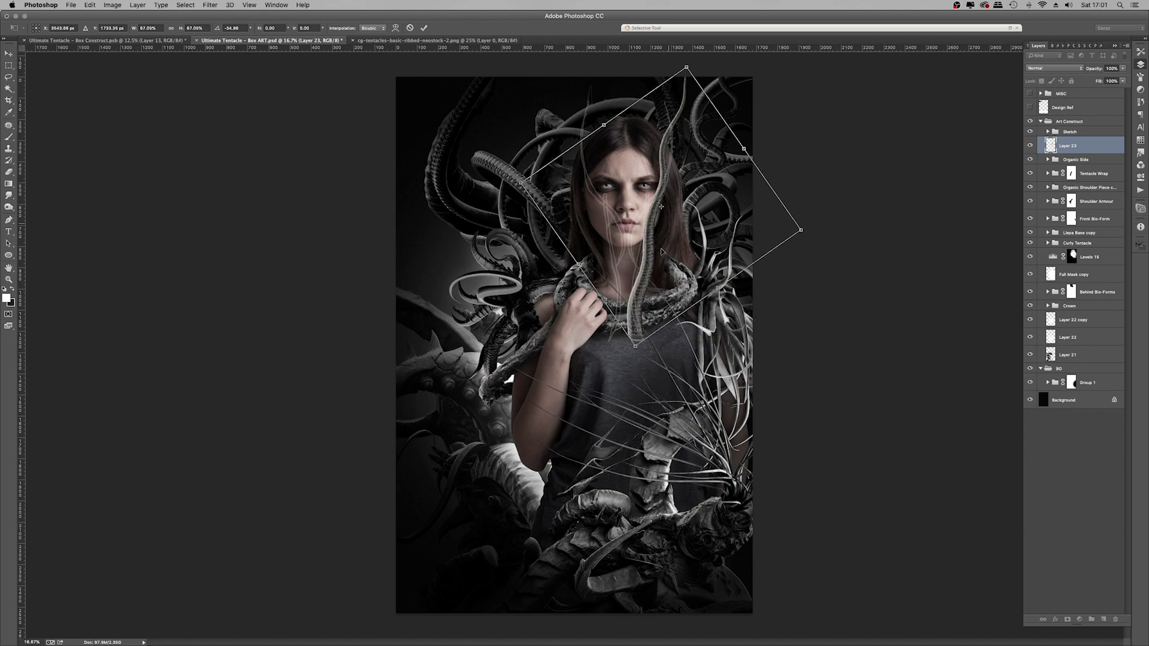
{"action": "left_click_drag", "start_coordinate": [663, 251], "coordinate": [648, 285]}
{"action": "key", "text": "Return"}
Step: Select the thick lower part of the Layer 23 tentacle below the cheek and delete it
{"action": "key", "text": "z"}
{"action": "triple_click", "coordinate": [662, 220]}
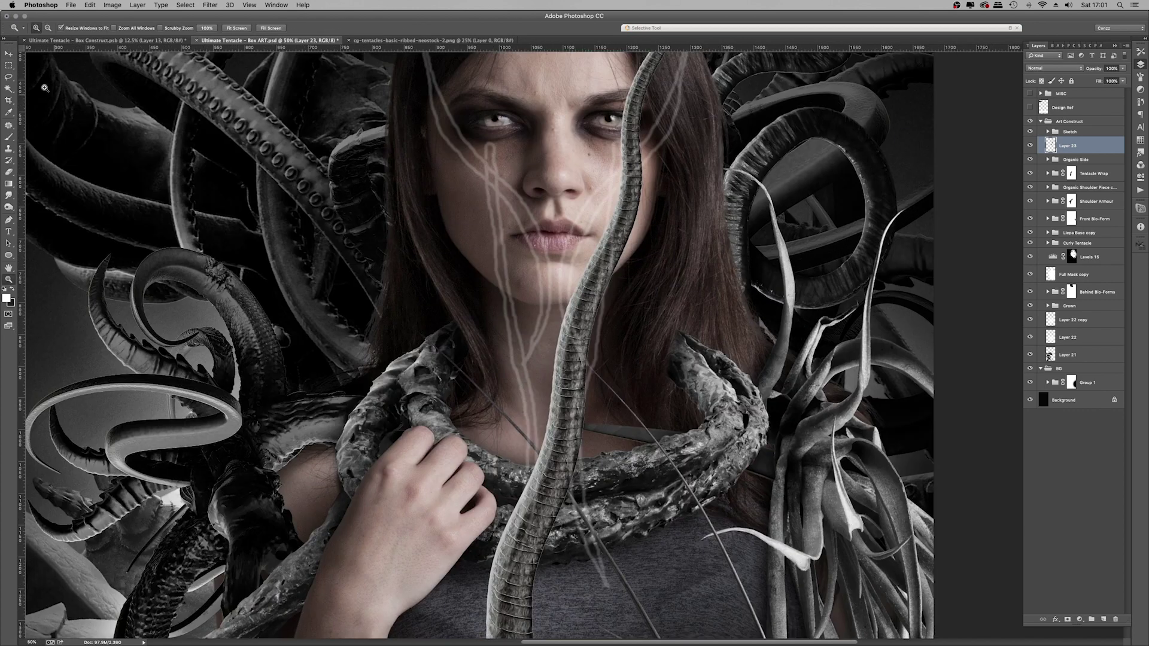
{"action": "left_click", "coordinate": [9, 65]}
{"action": "left_click_drag", "start_coordinate": [697, 170], "coordinate": [435, 627]}
{"action": "key", "text": "Delete"}
Step: Duplicate the remaining tentacle tip, flip it vertically, rotate it to meet the original's cut end and merge both into one tendril
{"action": "scroll", "coordinate": [598, 335], "scroll_direction": "up", "scroll_amount": 8}
{"action": "key", "text": "super+j"}
{"action": "key", "text": "super+t"}
{"action": "left_click_drag", "start_coordinate": [640, 96], "coordinate": [640, 379]}
{"action": "left_click_drag", "start_coordinate": [922, 323], "coordinate": [905, 292]}
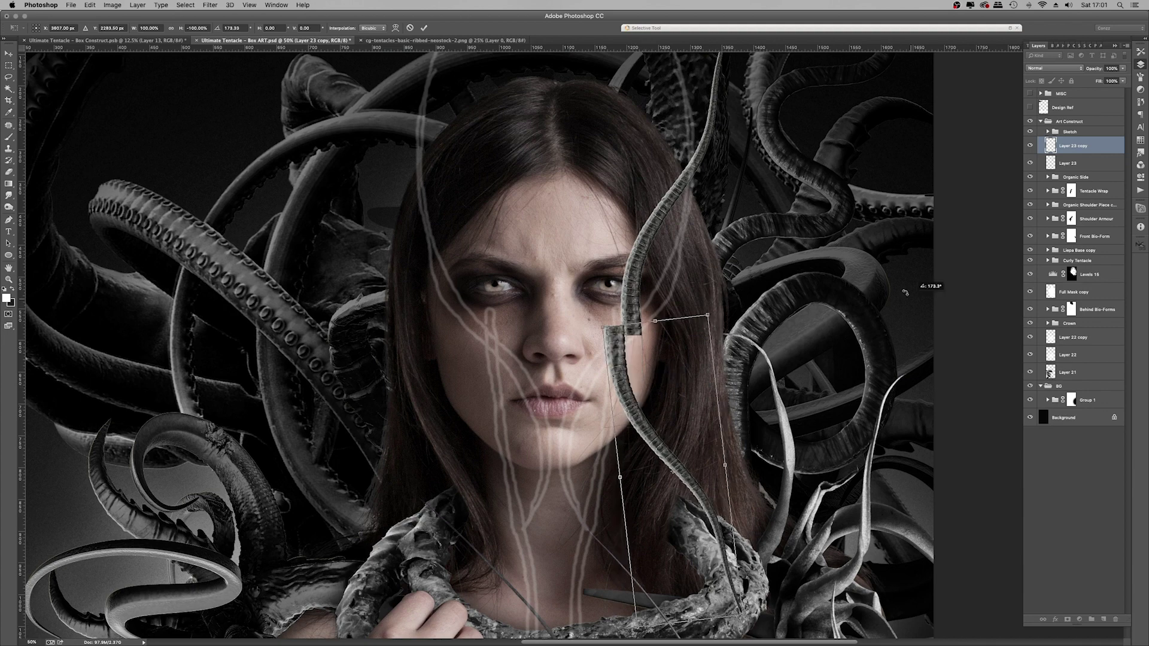
{"action": "key", "text": "Return"}
{"action": "key", "text": "super+e"}
Step: Hide the Sketch group, scale the merged tendril to about 79% and tilt it so it curves along the cheek
{"action": "left_click", "coordinate": [1050, 146], "text": "super"}
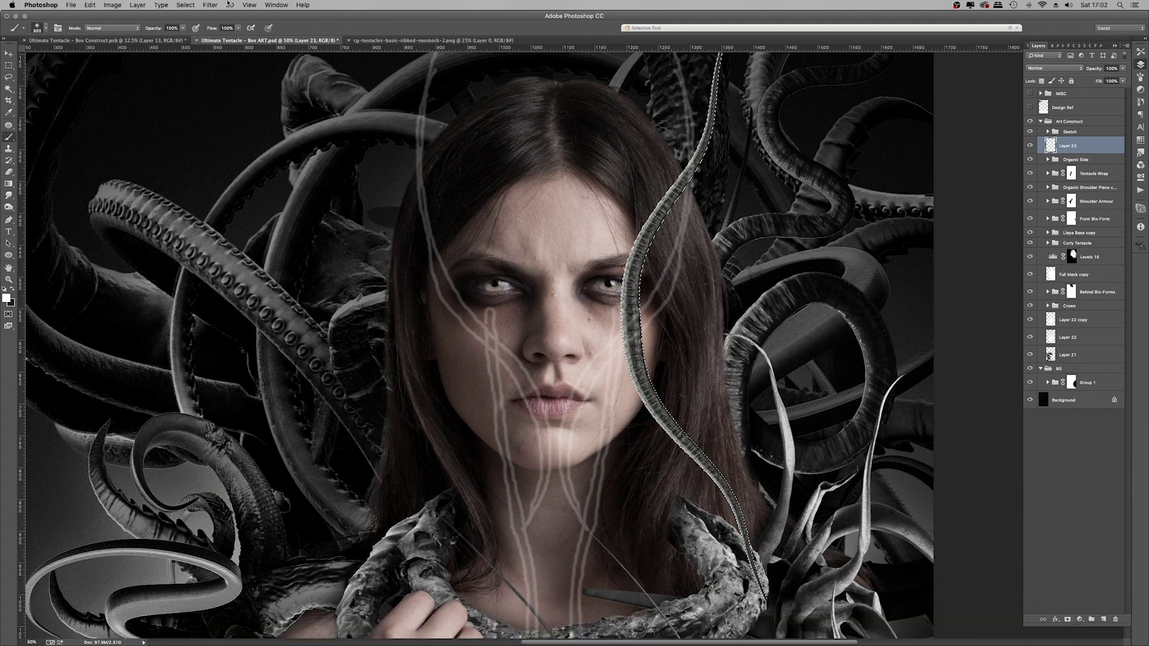
{"action": "key", "text": "super+d"}
{"action": "left_click", "coordinate": [1030, 132]}
{"action": "key", "text": "super+minus"}
{"action": "key", "text": "super+minus"}
{"action": "key", "text": "super+minus"}
{"action": "key", "text": "super+t"}
{"action": "left_click_drag", "start_coordinate": [670, 201], "coordinate": [659, 227]}
{"action": "key", "text": "Return"}
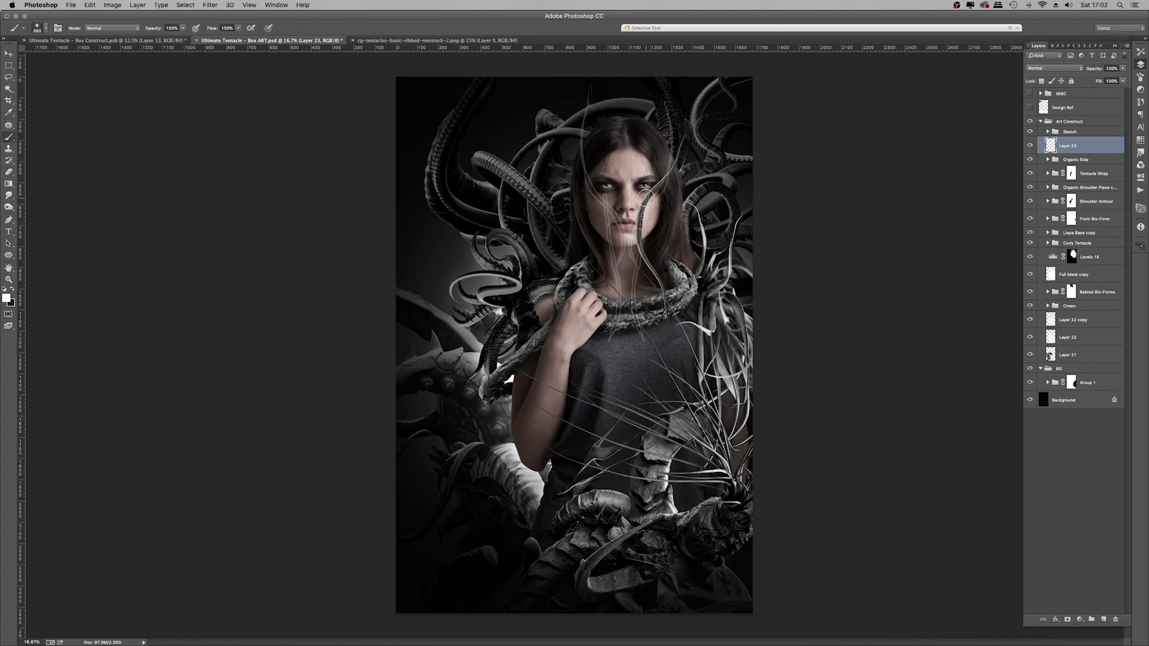
{"action": "key", "text": "super+t"}
{"action": "left_click_drag", "start_coordinate": [753, 255], "coordinate": [751, 257]}
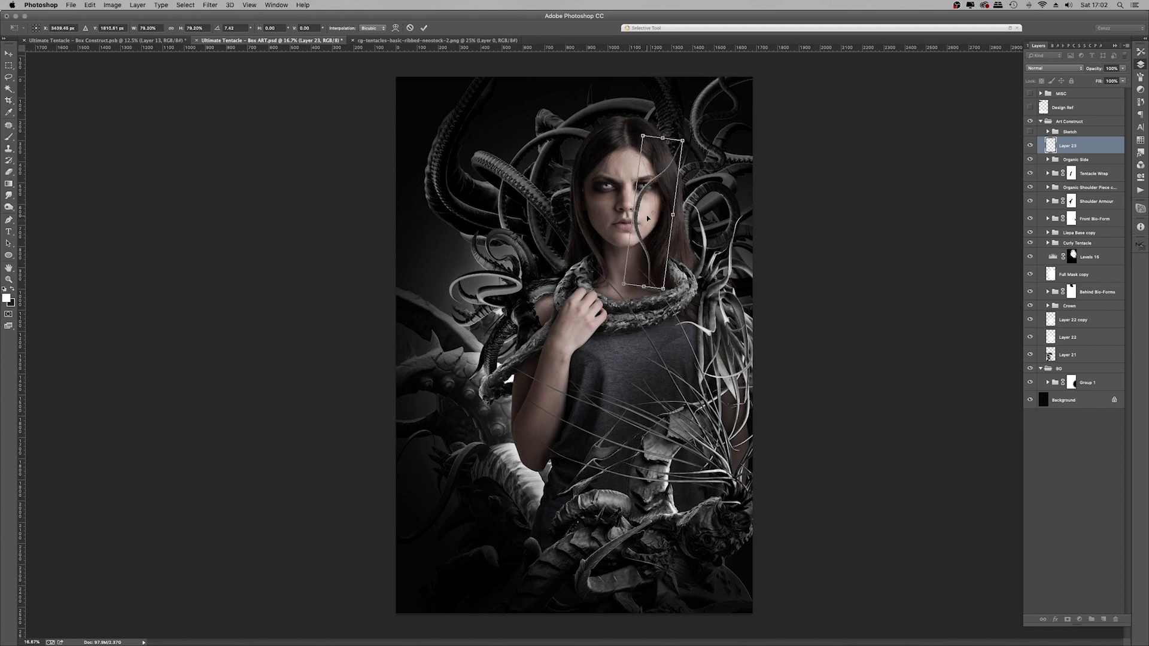
{"action": "key", "text": "Return"}
{"action": "key", "text": "super+t"}
{"action": "left_click_drag", "start_coordinate": [760, 170], "coordinate": [759, 157]}
{"action": "key", "text": "Return"}
Step: Duplicate the tendril, flip the copy horizontally and move it to the opposite side of the face
{"action": "key", "text": "super+j"}
{"action": "key", "text": "super+t"}
{"action": "right_click", "coordinate": [649, 189]}
{"action": "left_click", "coordinate": [667, 309]}
{"action": "left_click_drag", "start_coordinate": [660, 219], "coordinate": [586, 217]}
{"action": "key", "text": "Return"}
Step: Rotate the mirrored tendril and position it from the hair down to the neck wrap
{"action": "key", "text": "super+t"}
{"action": "left_click_drag", "start_coordinate": [817, 310], "coordinate": [855, 255]}
{"action": "left_click_drag", "start_coordinate": [581, 274], "coordinate": [595, 297]}
{"action": "key", "text": "Return"}
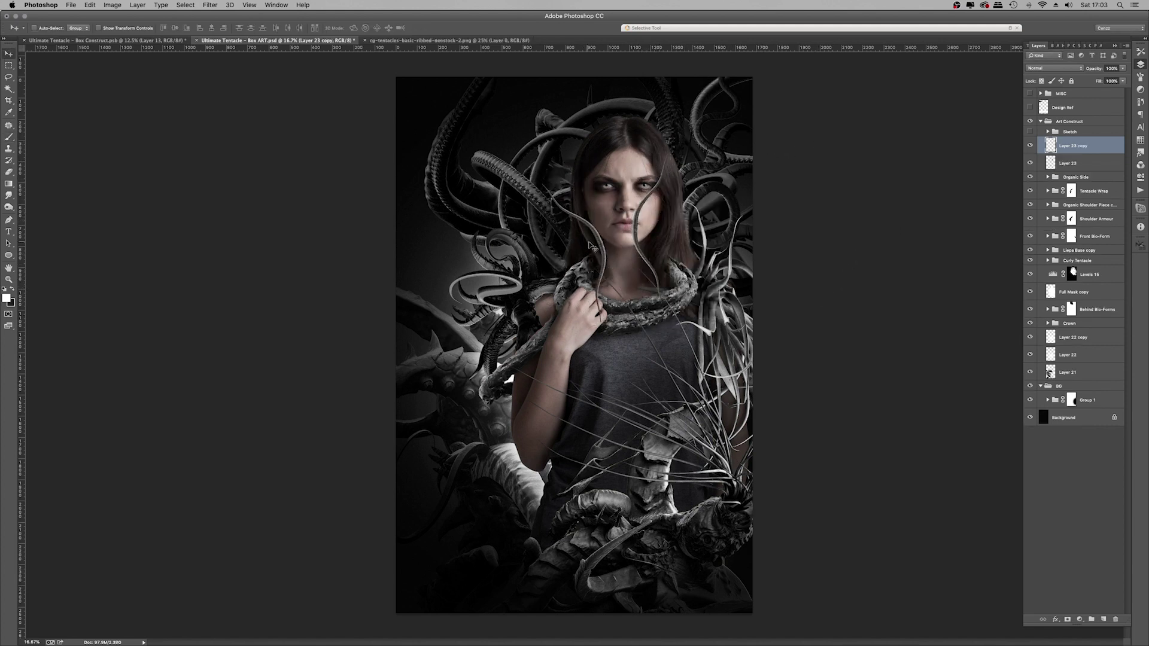
Step: Rotate the Layer 23 tendril about 19° and adjust the Layer 23 copy tendril to mirror it around the chin
{"action": "left_click", "coordinate": [1074, 163]}
{"action": "key", "text": "super+t"}
{"action": "left_click_drag", "start_coordinate": [789, 238], "coordinate": [774, 294]}
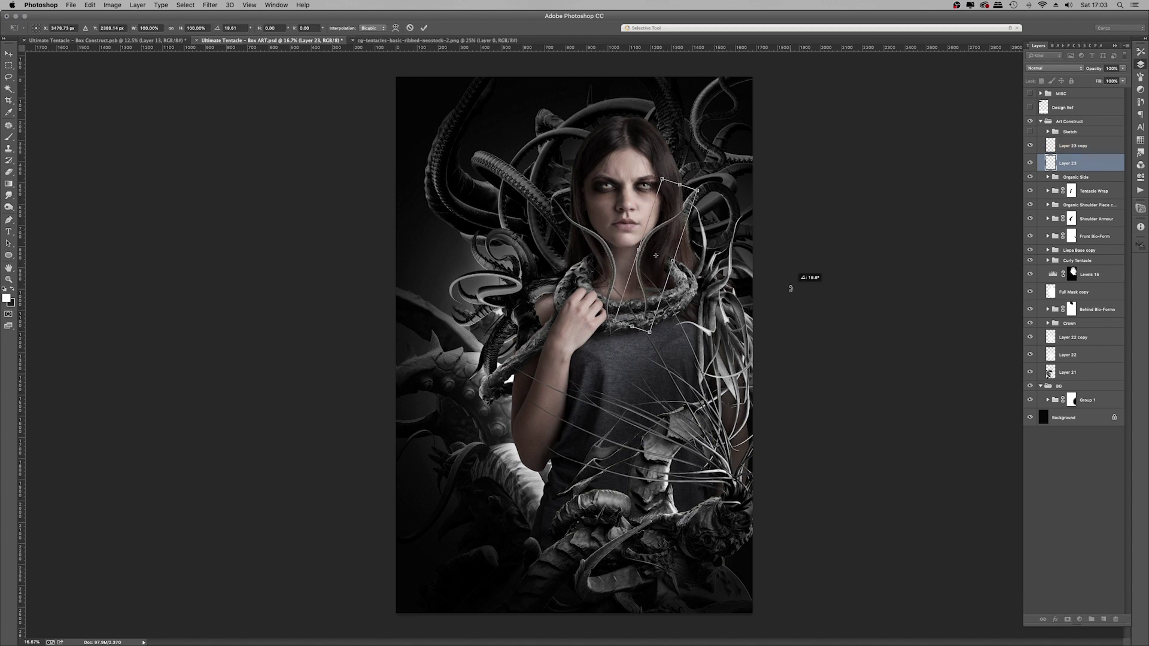
{"action": "key", "text": "Return"}
{"action": "left_click_drag", "start_coordinate": [662, 264], "coordinate": [660, 264]}
{"action": "left_click", "coordinate": [1075, 146]}
{"action": "left_click_drag", "start_coordinate": [817, 221], "coordinate": [822, 225]}
Step: Group both tendril layers as "Facial Tendrils" and add a layer mask to the group
{"action": "left_click", "coordinate": [1077, 163], "text": "shift"}
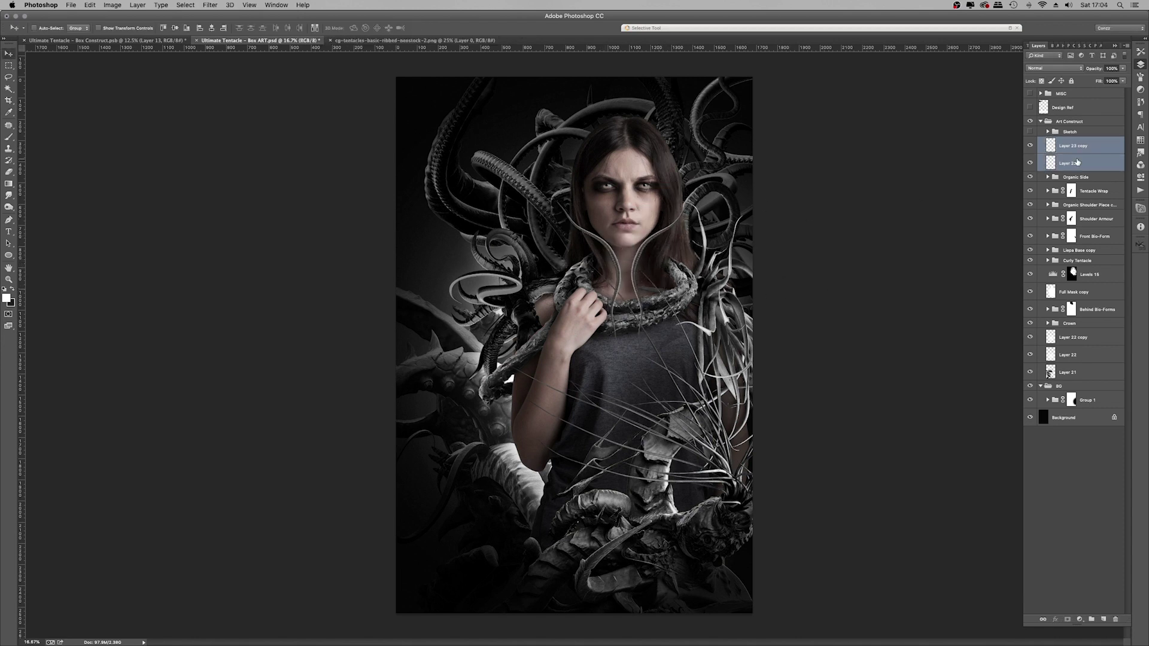
{"action": "key", "text": "super+g"}
{"action": "double_click", "coordinate": [1072, 142]}
{"action": "type", "text": "Facial  Tendrils"}
{"action": "key", "text": "Return"}
{"action": "left_click", "coordinate": [1068, 620]}
{"action": "left_click", "coordinate": [1048, 173]}
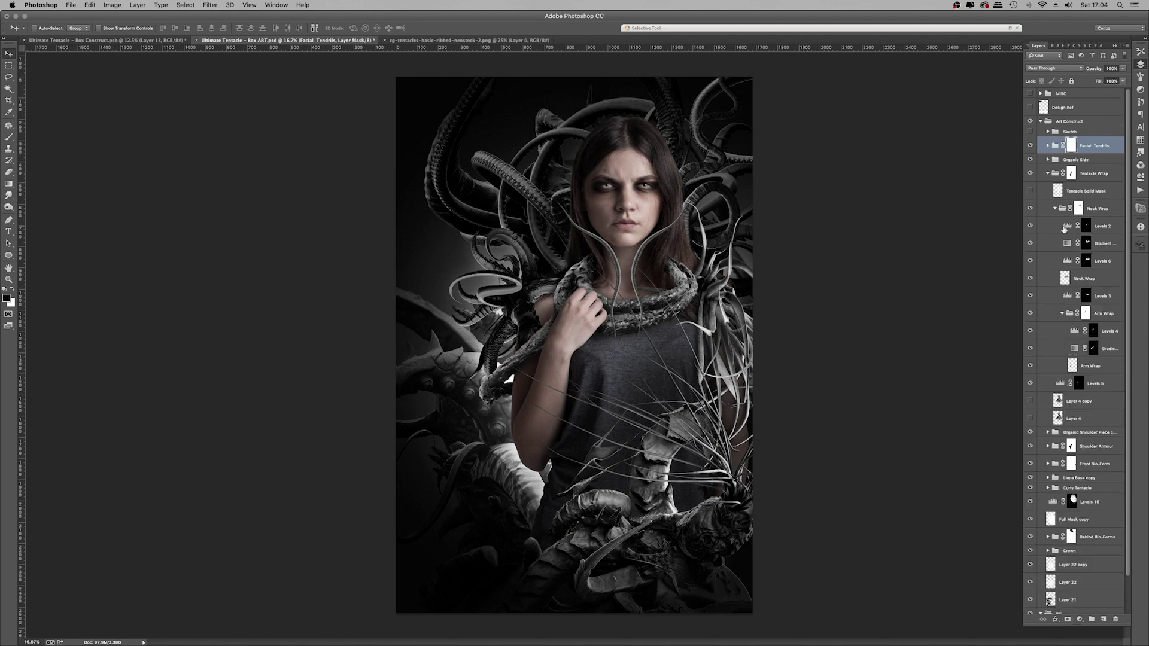
Step: Rotate the Layer 23 copy tendril about 18° and shift it outward along the hair
{"action": "left_click", "coordinate": [1048, 146]}
{"action": "left_click", "coordinate": [1079, 163]}
{"action": "key", "text": "super+t"}
{"action": "left_click_drag", "start_coordinate": [706, 208], "coordinate": [716, 231]}
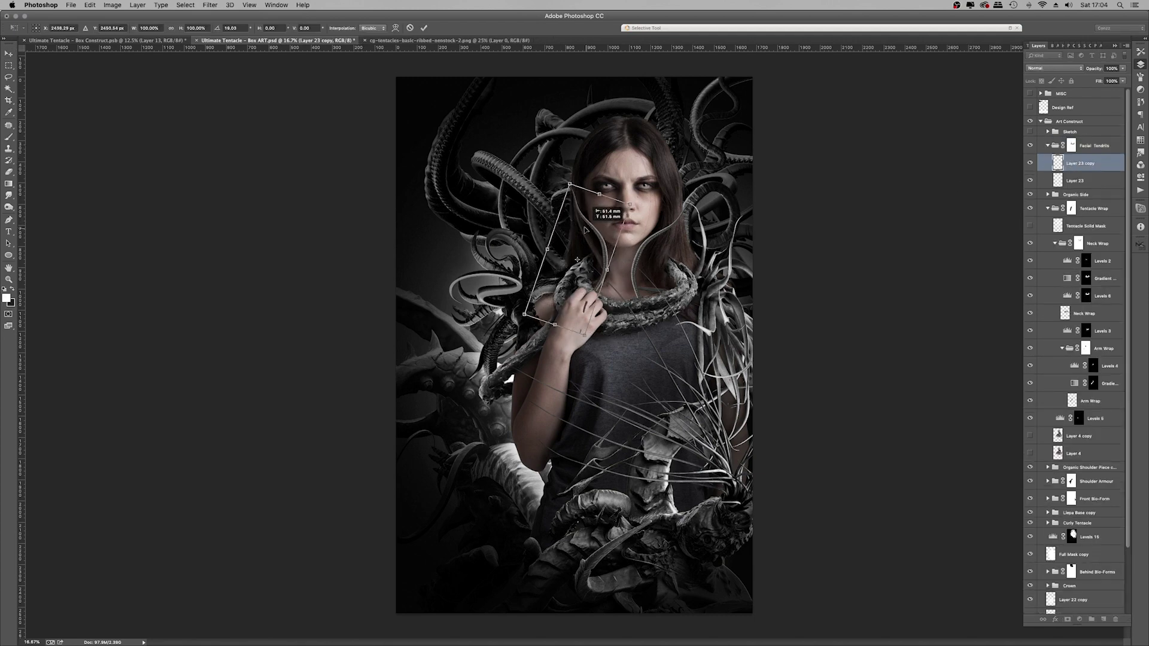
{"action": "left_click_drag", "start_coordinate": [586, 230], "coordinate": [582, 231]}
{"action": "key", "text": "Return"}
Step: Inspect the Facial Tendrils mask up close and compare the image with Layer 23 hidden and shown
{"action": "key", "text": "super+plus"}
{"action": "key", "text": "super+plus"}
{"action": "left_click", "coordinate": [1072, 145]}
{"action": "key", "text": "super+minus"}
{"action": "key", "text": "super+minus"}
{"action": "left_click", "coordinate": [1077, 167]}
{"action": "left_click", "coordinate": [1031, 180]}
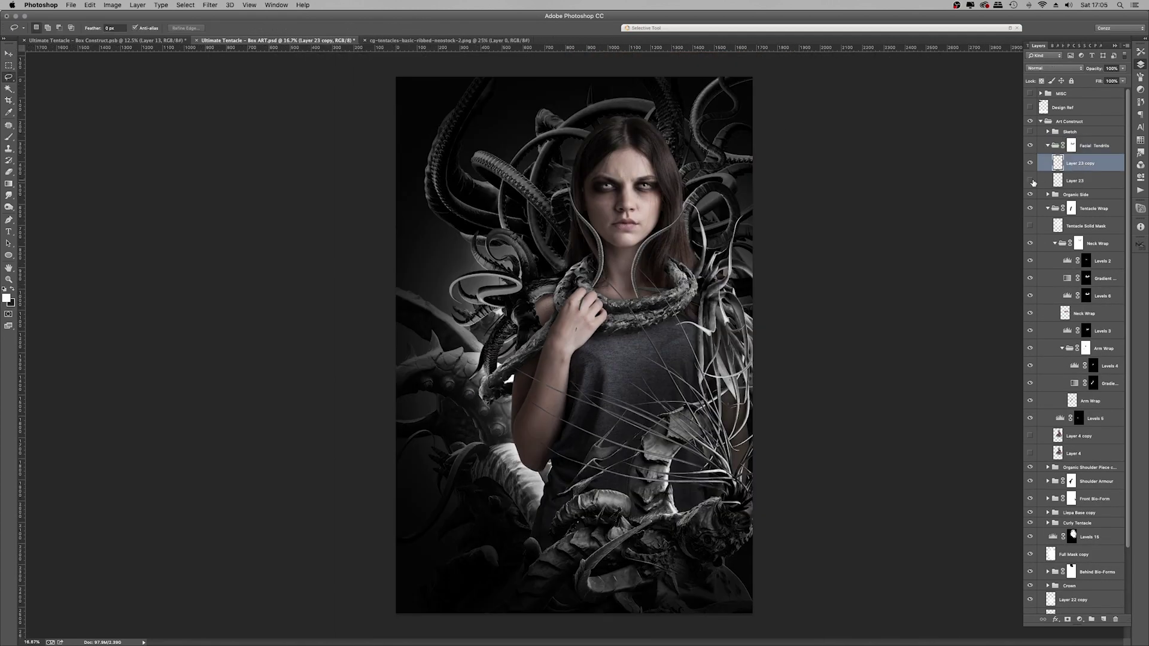
{"action": "left_click", "coordinate": [1030, 181]}
Step: Tilt the Layer 23 tendril slightly and reposition it beside the face, ending at the neck wrap
{"action": "left_click", "coordinate": [1075, 181]}
{"action": "key", "text": "super+t"}
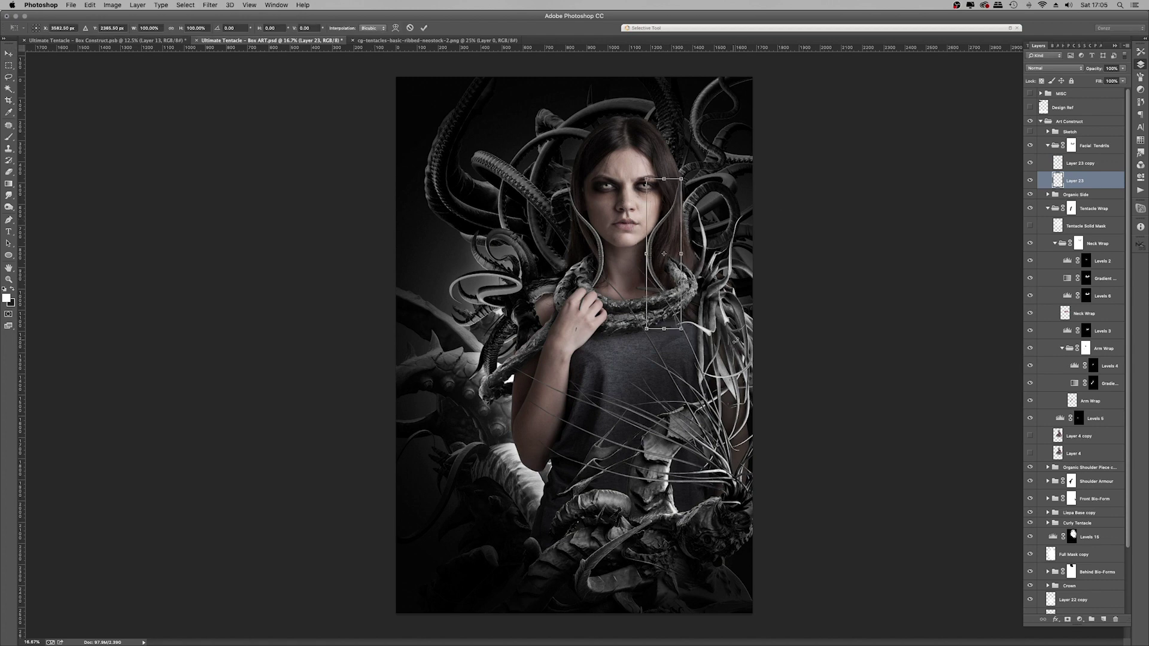
{"action": "left_click_drag", "start_coordinate": [697, 241], "coordinate": [696, 236]}
{"action": "left_click_drag", "start_coordinate": [664, 231], "coordinate": [611, 242]}
{"action": "key", "text": "Return"}
Step: Rotate the Layer 23 copy tendril about 8.5° and position it to match the tendril on the opposite side
{"action": "left_click", "coordinate": [1079, 167]}
{"action": "key", "text": "super+t"}
{"action": "left_click_drag", "start_coordinate": [594, 232], "coordinate": [591, 225]}
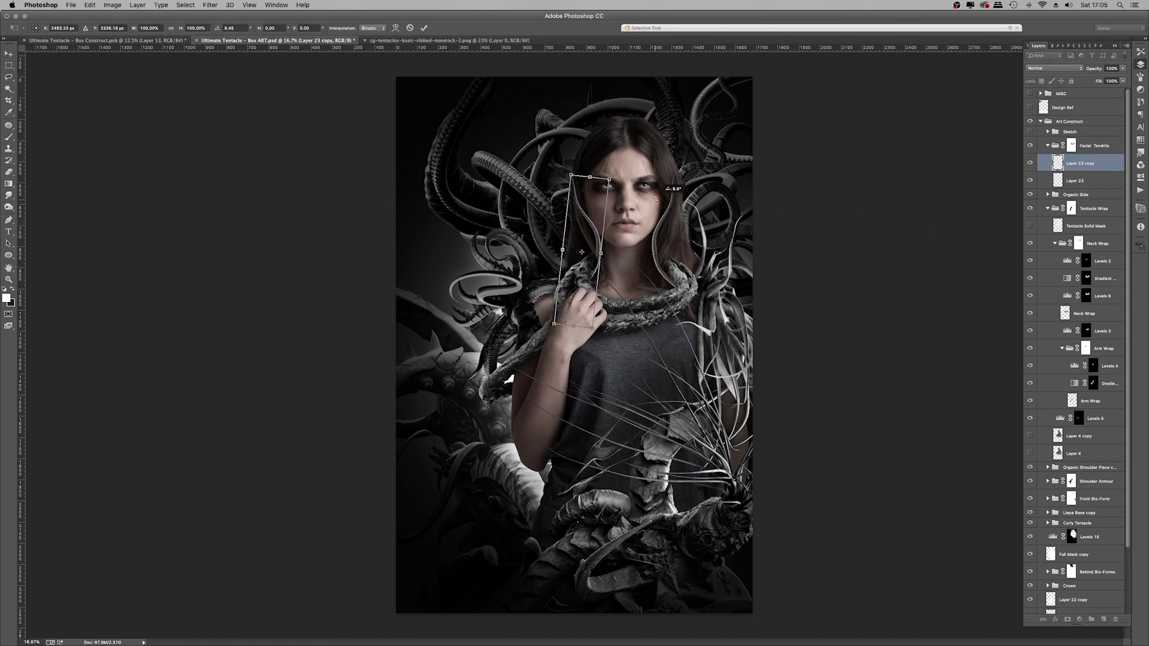
{"action": "left_click_drag", "start_coordinate": [655, 199], "coordinate": [655, 201]}
{"action": "key", "text": "Return"}
Step: Examine the Facial Tendrils group mask where the tendrils meet the neck wrap and the hand
{"action": "scroll", "coordinate": [598, 264], "scroll_direction": "up", "scroll_amount": 3}
{"action": "left_click", "coordinate": [1071, 146]}
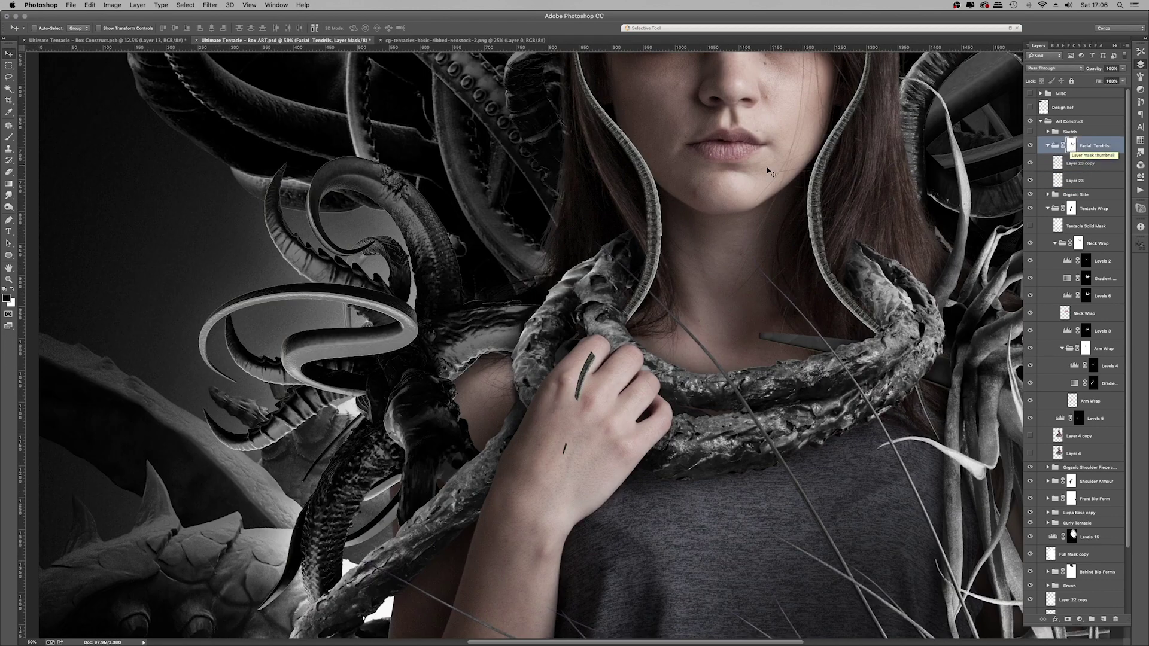
{"action": "left_click", "coordinate": [1080, 163]}
{"action": "scroll", "coordinate": [599, 264], "scroll_direction": "down", "scroll_amount": 3}
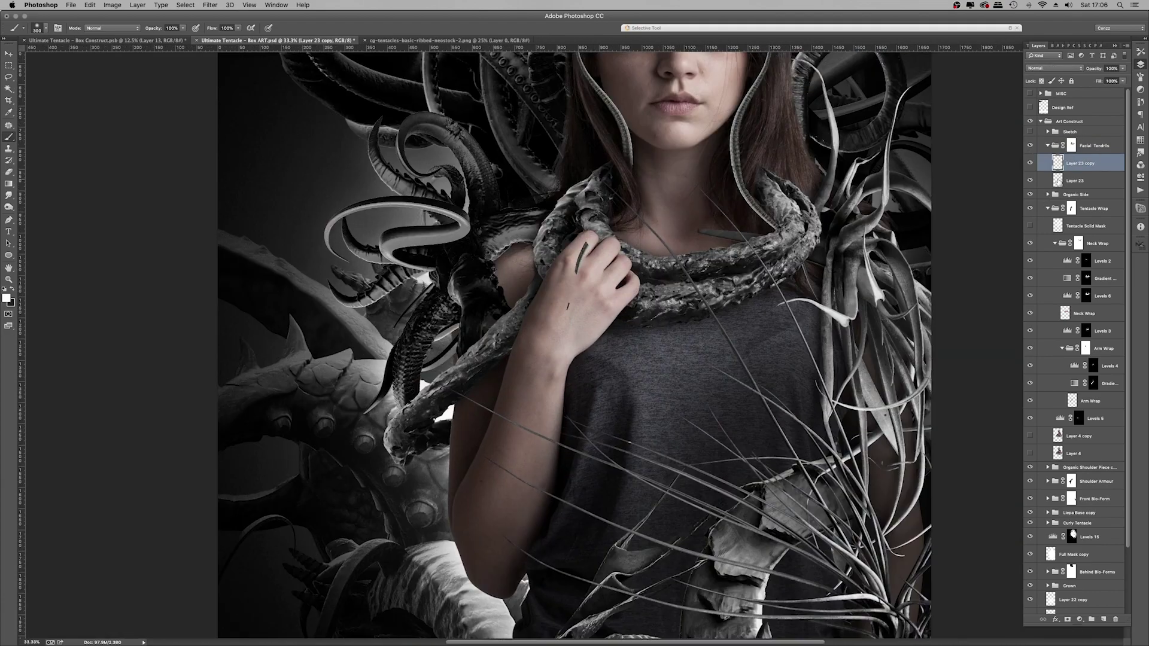
{"action": "scroll", "coordinate": [598, 264], "scroll_direction": "up", "scroll_amount": 2}
{"action": "right_click", "coordinate": [1071, 143]}
{"action": "left_click", "coordinate": [1027, 147]}
{"action": "left_click", "coordinate": [1072, 146]}
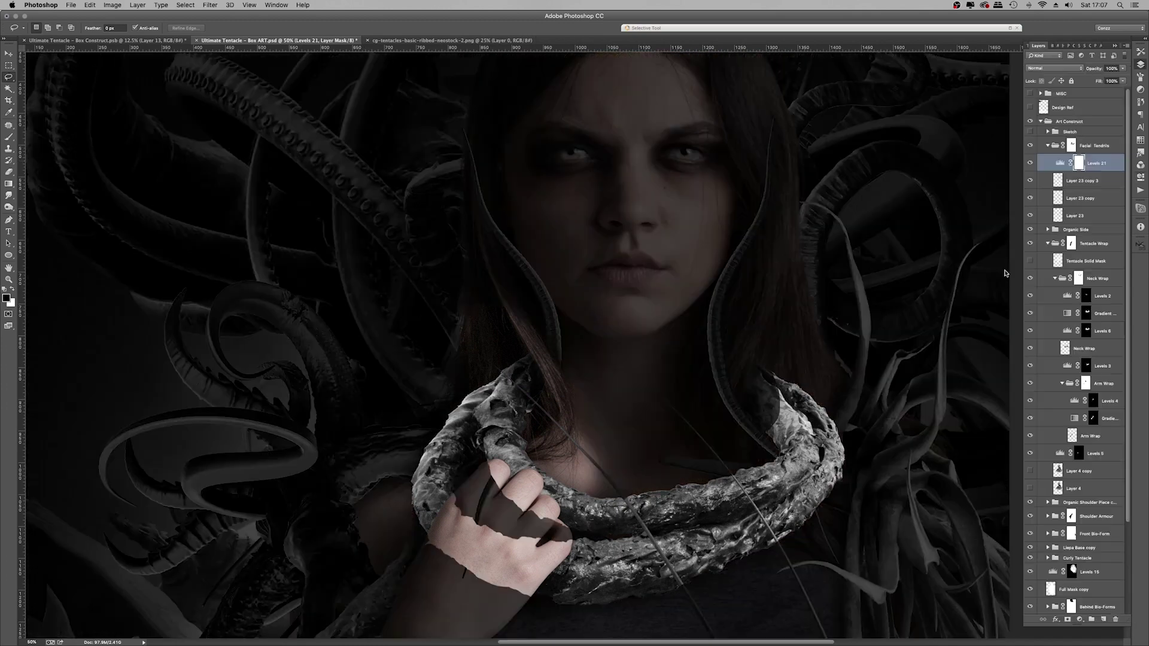
Step: Invert the Levels 21 mask to black, load the tendril layers as one selection and modify the selection's edge
{"action": "key", "text": "super+i"}
{"action": "left_click", "coordinate": [1058, 181], "text": "super"}
{"action": "left_click", "coordinate": [1058, 198], "text": "shift+super"}
{"action": "left_click", "coordinate": [185, 5]}
{"action": "left_click", "coordinate": [287, 145]}
{"action": "left_click", "coordinate": [185, 5]}
{"action": "left_click", "coordinate": [287, 156]}
Step: Paint white on the Levels 21 mask along both selected tendrils to shade them, and clear the selection
{"action": "key", "text": "b"}
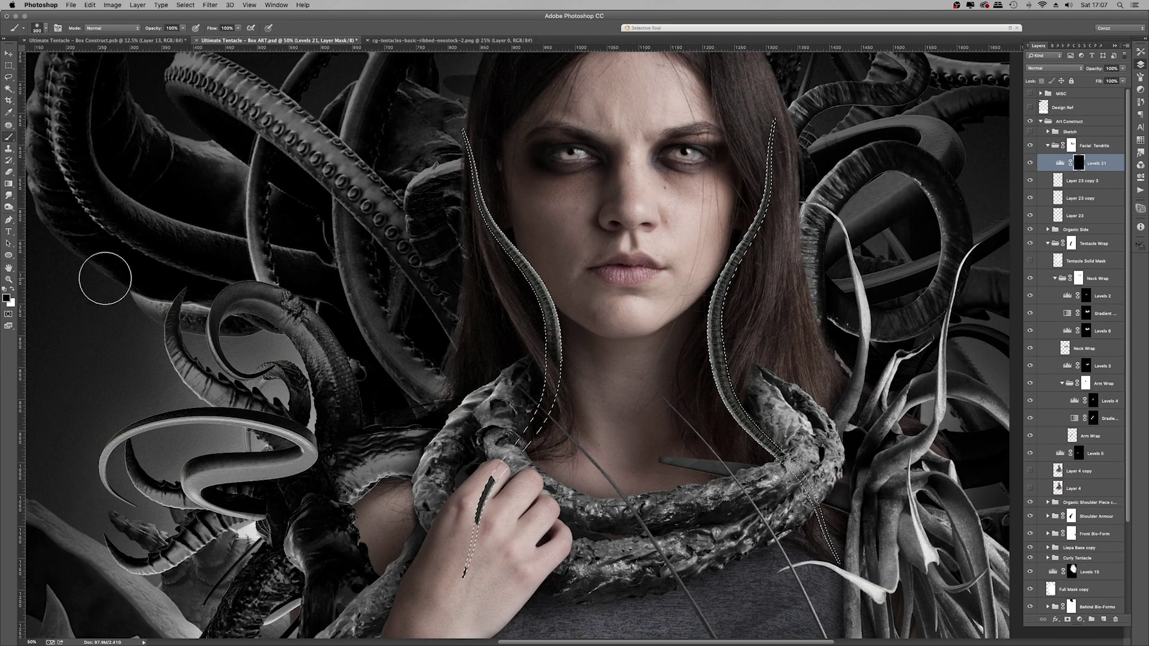
{"action": "key", "text": "x"}
{"action": "left_click_drag", "start_coordinate": [509, 245], "coordinate": [541, 410]}
{"action": "left_click_drag", "start_coordinate": [733, 245], "coordinate": [784, 449]}
{"action": "key", "text": "super+d"}
{"action": "key", "text": "super+minus"}
{"action": "key", "text": "super+minus"}
{"action": "key", "text": "super+minus"}
Step: Switch to Finder, browse the CG Tentacles folder and open cg-tentacles-basic-gloss-neostock-11.png in Photoshop
{"action": "left_click", "coordinate": [451, 40]}
{"action": "key", "text": "super+w"}
{"action": "key", "text": "super+Tab"}
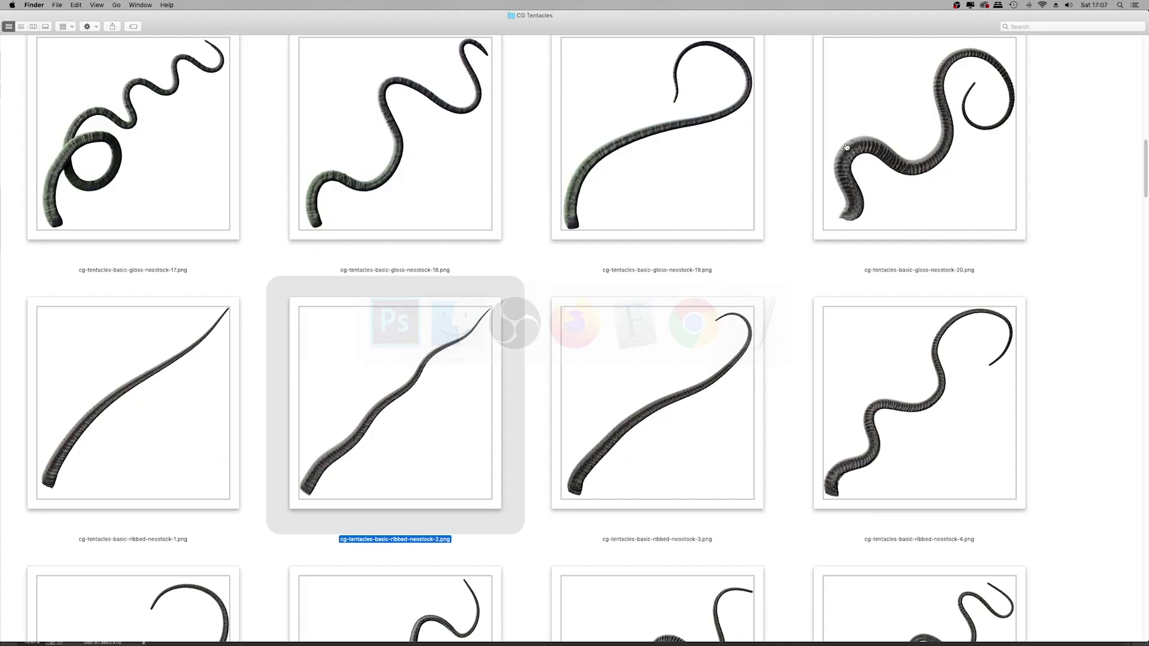
{"action": "scroll", "coordinate": [747, 272], "scroll_direction": "up", "scroll_amount": 15}
{"action": "scroll", "coordinate": [739, 344], "scroll_direction": "down", "scroll_amount": 13}
{"action": "scroll", "coordinate": [739, 343], "scroll_direction": "up", "scroll_amount": 8}
{"action": "left_click", "coordinate": [677, 190]}
{"action": "right_click", "coordinate": [678, 190]}
{"action": "mouse_move", "coordinate": [709, 207]}
{"action": "left_click", "coordinate": [915, 230]}
Step: Select the thick lower half of the glossy tentacle, delete it and clear the selection
{"action": "left_click", "coordinate": [8, 67]}
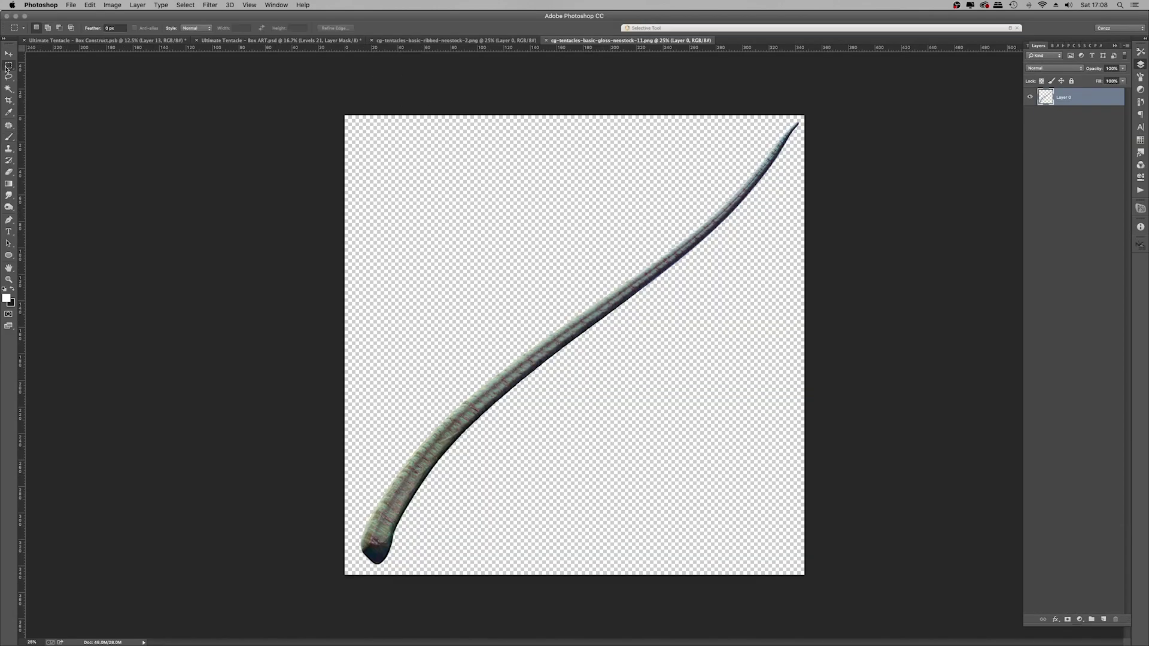
{"action": "left_click", "coordinate": [564, 295]}
{"action": "key", "text": "Delete"}
{"action": "key", "text": "super+d"}
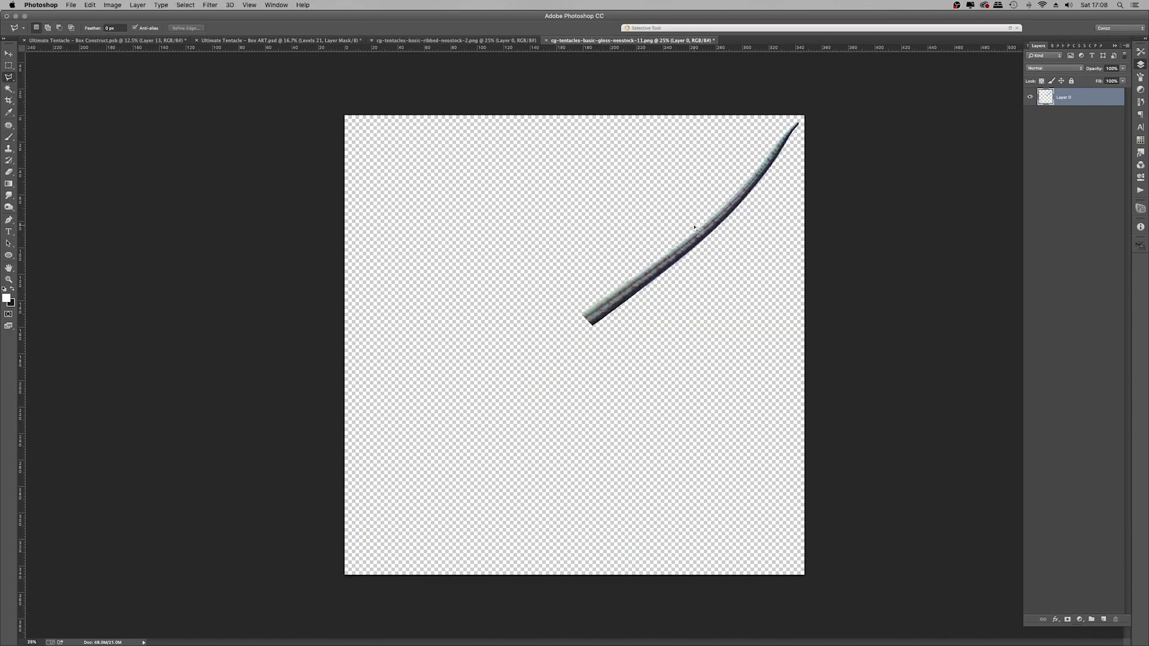
Step: Duplicate the remaining tentacle half, flip the copy horizontally and vertically, and place it at the cut end
{"action": "key", "text": "super+j"}
{"action": "key", "text": "super+t"}
{"action": "right_click", "coordinate": [585, 309]}
{"action": "left_click", "coordinate": [641, 435]}
{"action": "right_click", "coordinate": [582, 313]}
{"action": "left_click", "coordinate": [611, 440]}
{"action": "left_click_drag", "start_coordinate": [634, 455], "coordinate": [585, 278]}
{"action": "left_click_drag", "start_coordinate": [519, 391], "coordinate": [543, 377]}
{"action": "key", "text": "Return"}
Step: Rotate the flipped half about 6° and align its edges and texture with the original half at the join
{"action": "left_click_drag", "start_coordinate": [557, 287], "coordinate": [640, 344]}
{"action": "key", "text": "super+t"}
{"action": "mouse_move", "coordinate": [416, 331]}
{"action": "left_mouse_down"}
{"action": "mouse_move", "coordinate": [451, 408]}
{"action": "mouse_move", "coordinate": [456, 400]}
{"action": "left_mouse_up"}
{"action": "left_click_drag", "start_coordinate": [707, 359], "coordinate": [755, 390]}
{"action": "left_click_drag", "start_coordinate": [509, 411], "coordinate": [468, 371]}
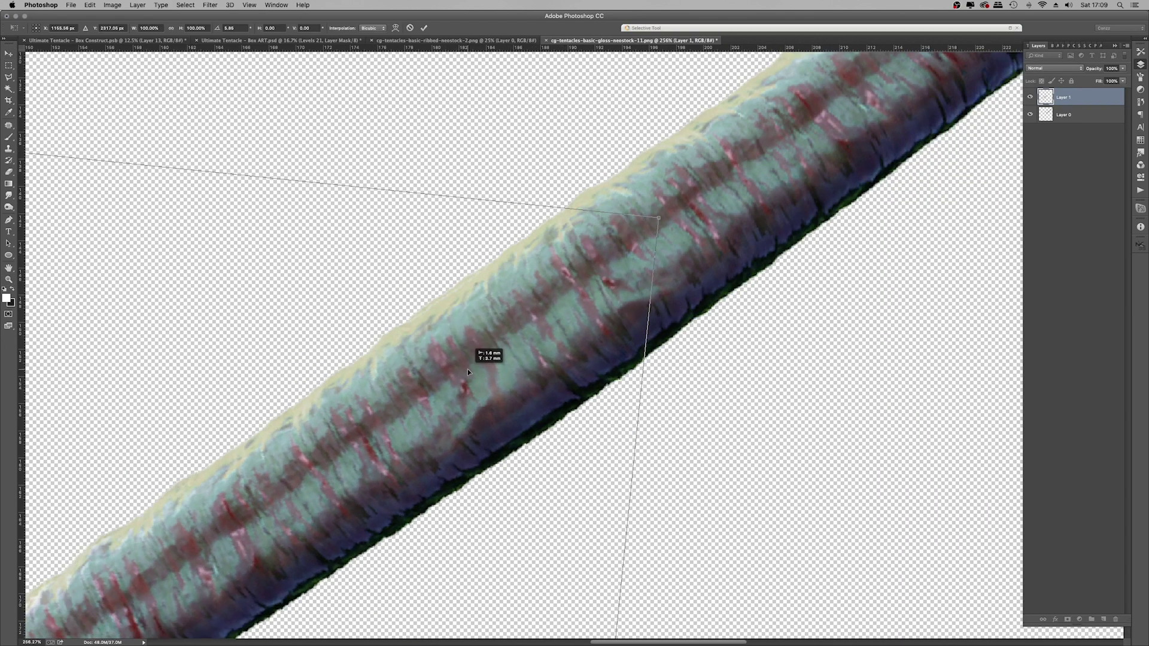
{"action": "key", "text": "Return"}
Step: Mask the join between the two halves to blend it, and merge them into one double-tapered tentacle
{"action": "left_click", "coordinate": [1067, 620]}
{"action": "key", "text": "b"}
{"action": "key", "text": "super+0"}
{"action": "key", "text": "super+t"}
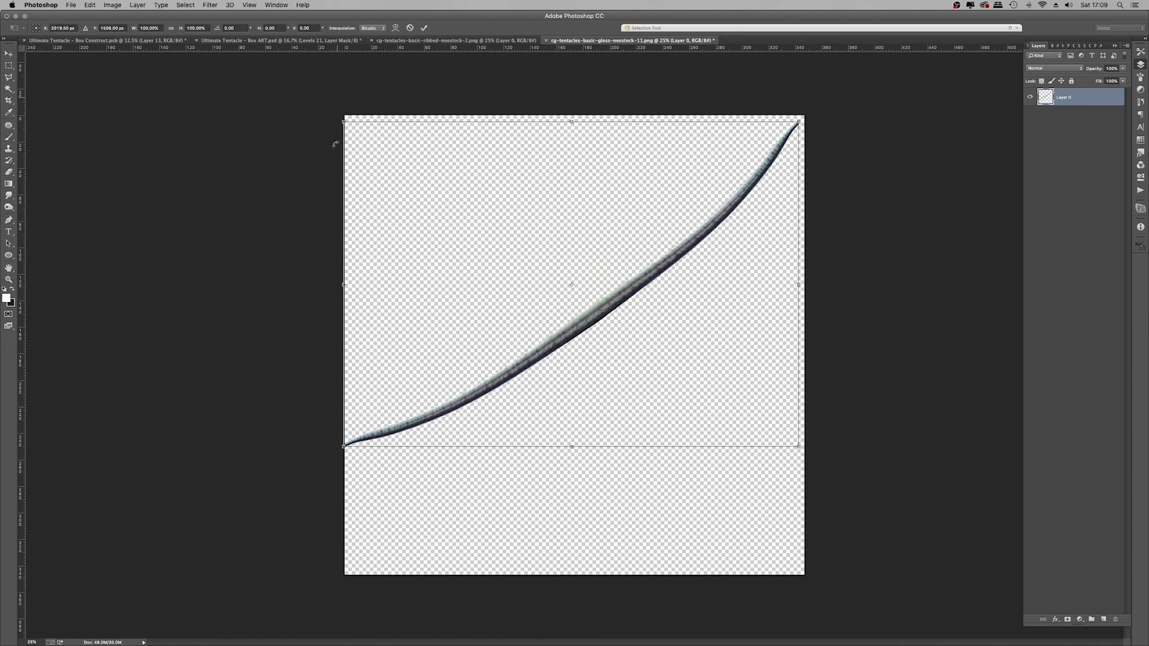
{"action": "key", "text": "Return"}
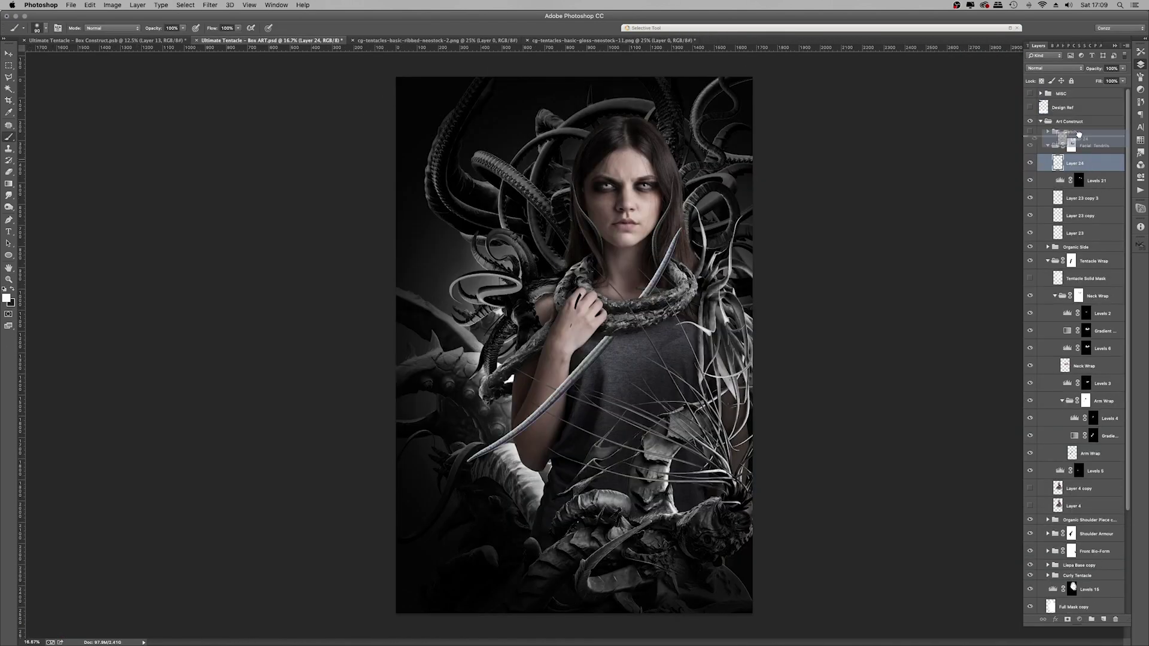
Step: Place Layer 24 above the Facial Tendrils group and, with the Sketch group shown, rotate and shrink it over the side of the face
{"action": "left_click_drag", "start_coordinate": [1079, 134], "coordinate": [1079, 135]}
{"action": "left_click", "coordinate": [1030, 131]}
{"action": "key", "text": "super+t"}
{"action": "left_click_drag", "start_coordinate": [802, 281], "coordinate": [759, 159]}
{"action": "left_click_drag", "start_coordinate": [592, 311], "coordinate": [671, 239]}
{"action": "left_click_drag", "start_coordinate": [793, 161], "coordinate": [800, 180]}
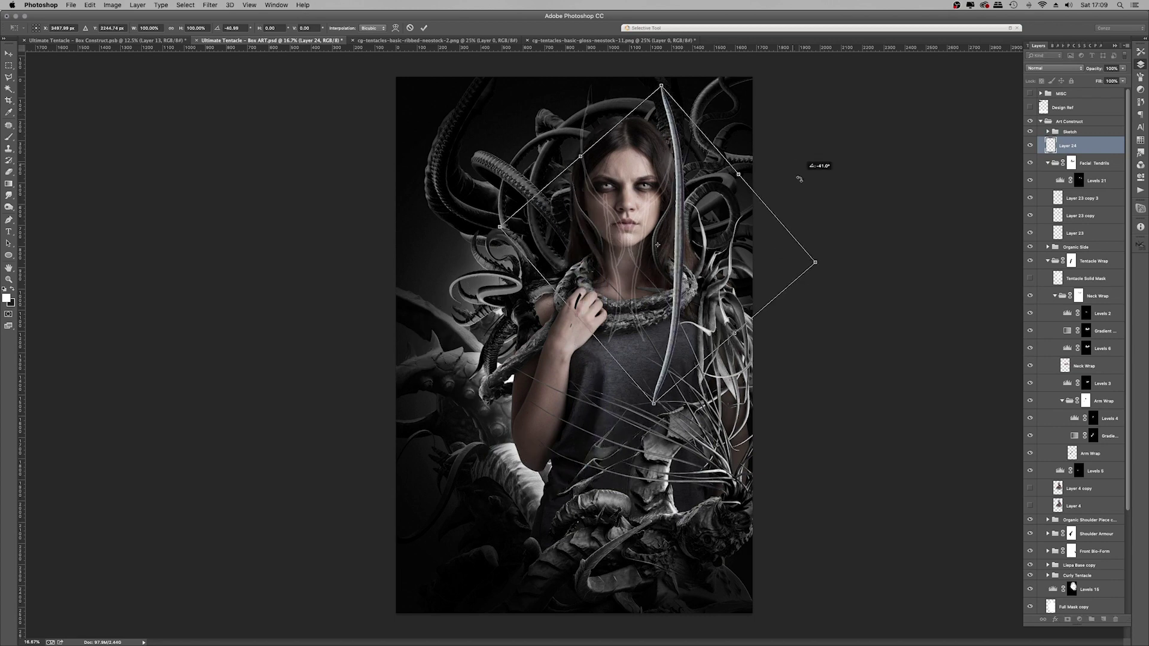
{"action": "left_click_drag", "start_coordinate": [667, 398], "coordinate": [642, 277]}
{"action": "key", "text": "Return"}
Step: Position the Layer 24 tentacle diagonally along the side of the face, over the sketched tendril guide
{"action": "key", "text": "v"}
{"action": "key", "text": "super+plus"}
{"action": "key", "text": "super+plus"}
{"action": "left_click_drag", "start_coordinate": [692, 166], "coordinate": [499, 401]}
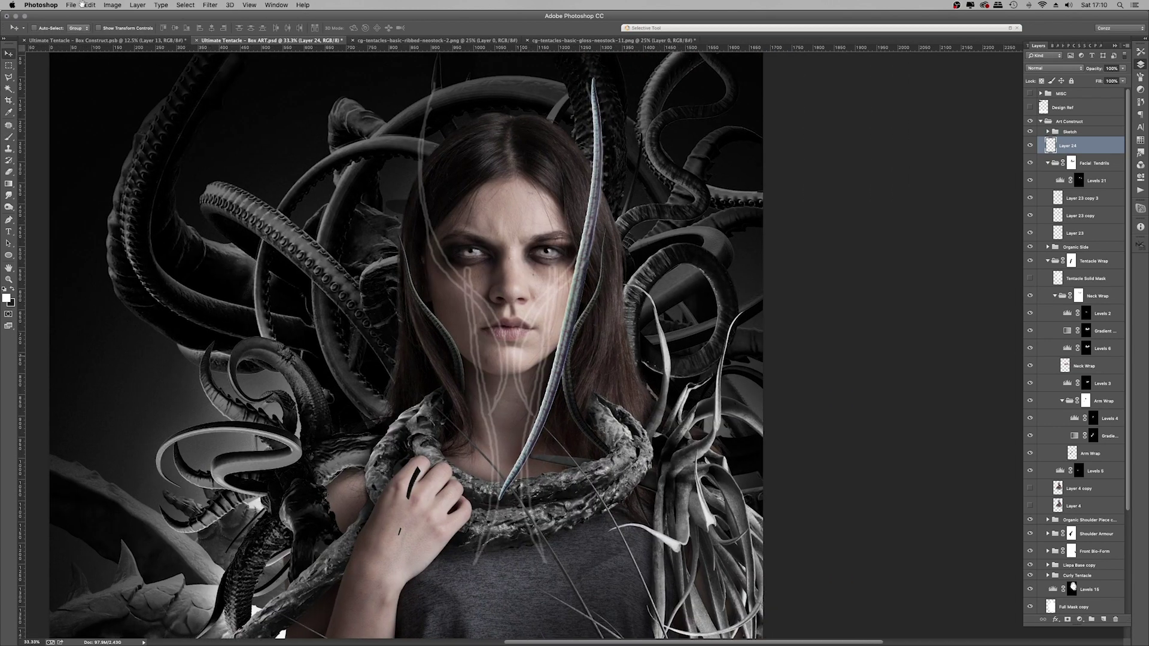
Step: Puppet Warp the Layer 24 tentacle, bending its ends and middle into an S-curve that follows the sketched facial tendril
{"action": "left_click", "coordinate": [90, 5]}
{"action": "left_click", "coordinate": [148, 172]}
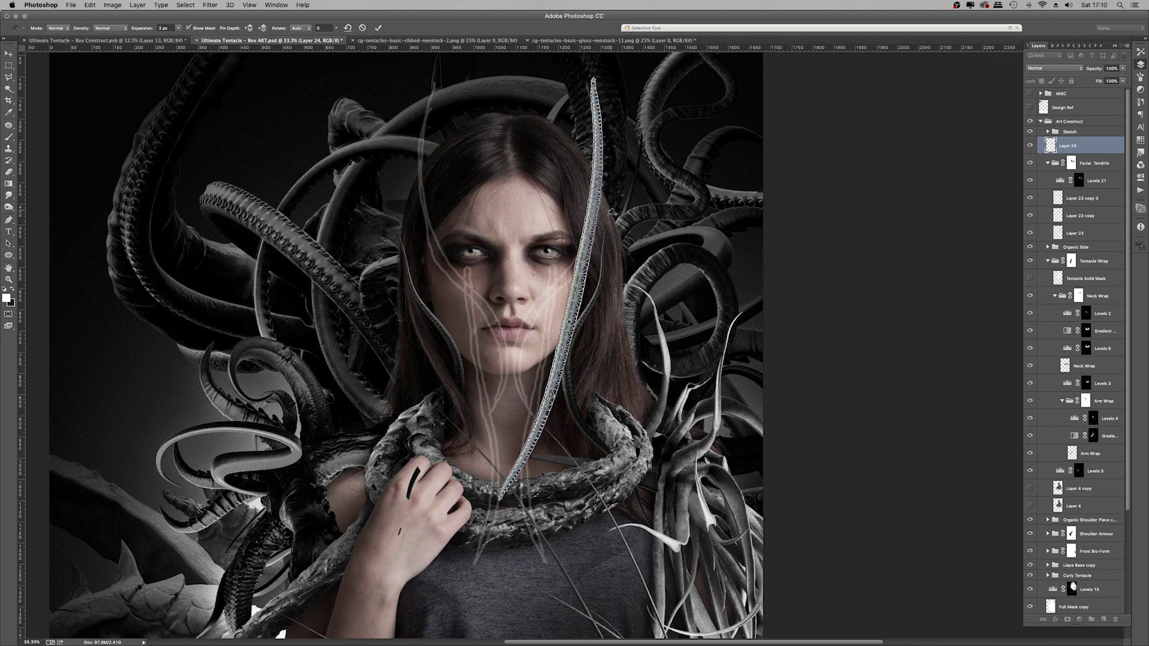
{"action": "left_click_drag", "start_coordinate": [569, 321], "coordinate": [577, 273]}
{"action": "left_click_drag", "start_coordinate": [546, 399], "coordinate": [528, 327]}
{"action": "left_click_drag", "start_coordinate": [441, 388], "coordinate": [534, 414]}
{"action": "left_click_drag", "start_coordinate": [577, 273], "coordinate": [570, 269]}
{"action": "left_click_drag", "start_coordinate": [593, 83], "coordinate": [607, 77]}
{"action": "left_click_drag", "start_coordinate": [633, 167], "coordinate": [606, 150]}
{"action": "left_click_drag", "start_coordinate": [607, 77], "coordinate": [583, 91]}
Step: Refine the warp pins near the temple and cheek to smooth the tentacle's curve, and apply the warp
{"action": "right_click", "coordinate": [604, 172]}
{"action": "left_click", "coordinate": [619, 180]}
{"action": "left_click_drag", "start_coordinate": [629, 180], "coordinate": [603, 182]}
{"action": "left_click_drag", "start_coordinate": [570, 270], "coordinate": [563, 271]}
{"action": "left_click_drag", "start_coordinate": [528, 326], "coordinate": [526, 331]}
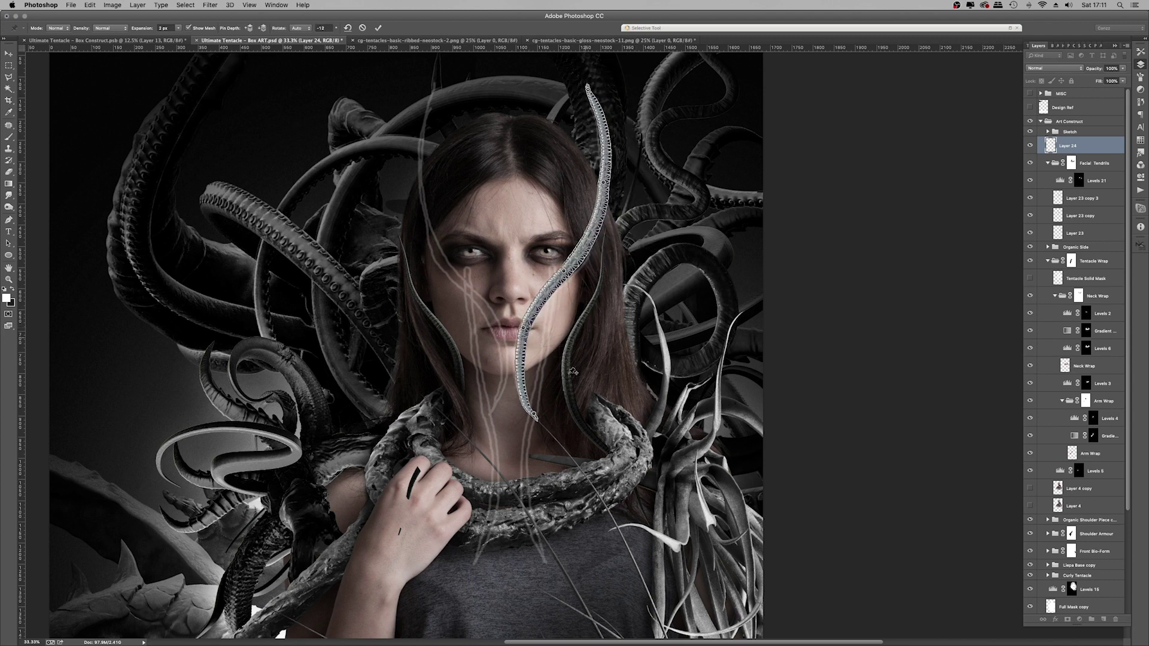
{"action": "key", "text": "Return"}
Step: Trim the edge fringe of Layer 24 by contracting its outline selection and inverting it to clear the rim
{"action": "left_click", "coordinate": [1051, 146], "text": "super"}
{"action": "left_click", "coordinate": [185, 5]}
{"action": "left_click", "coordinate": [284, 140]}
{"action": "key", "text": "Return"}
{"action": "key", "text": "super+shift+i"}
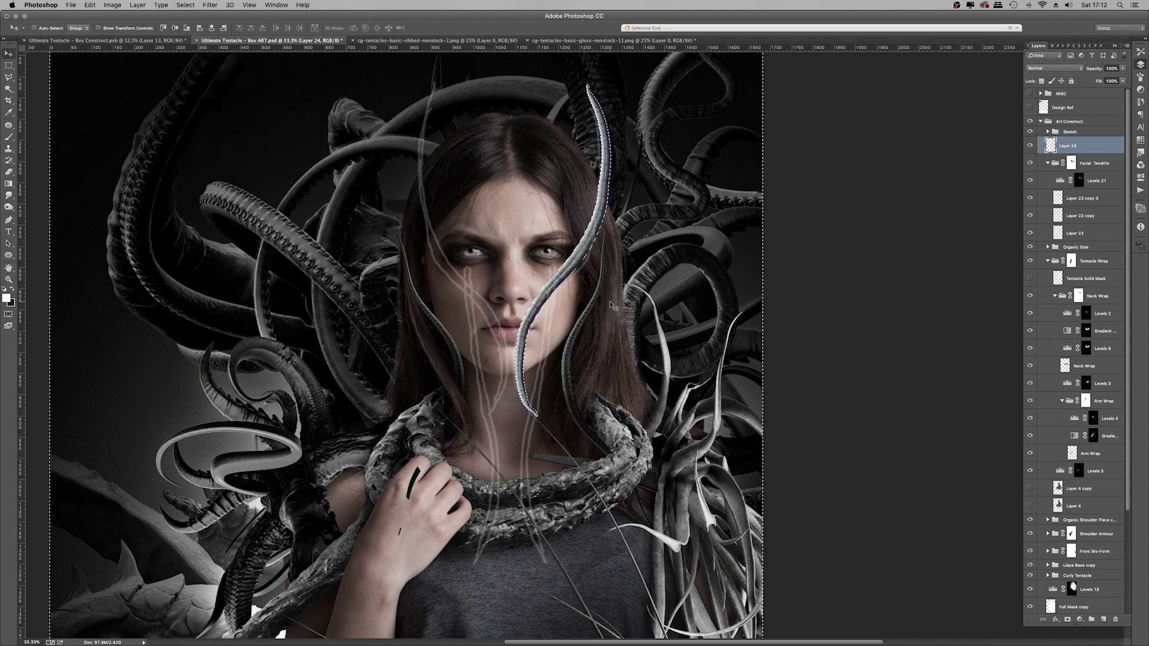
{"action": "key", "text": "super+d"}
Step: Add a black-filled layer in the Facial Tendrils group as a backdrop for checking the tentacle's edges, and hide the Sketch group
{"action": "key", "text": "super+plus"}
{"action": "left_click", "coordinate": [1109, 162]}
{"action": "key", "text": "super+shift+n"}
{"action": "key", "text": "Return"}
{"action": "key", "text": "super+BackSpace"}
{"action": "scroll", "coordinate": [754, 280], "scroll_direction": "up", "scroll_amount": 5}
{"action": "left_click", "coordinate": [1030, 131]}
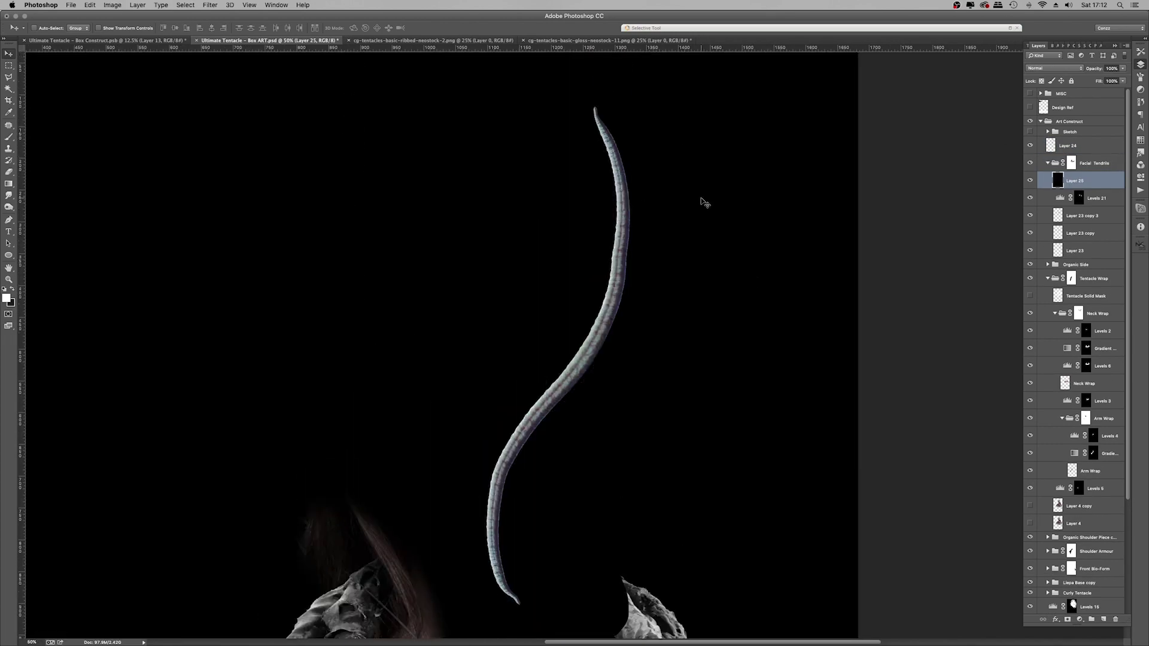
Step: Turn the pen path near the tentacle into a selection, delete that area from Layer 24, and hide the black backdrop
{"action": "right_click", "coordinate": [663, 134]}
{"action": "key", "text": "Return"}
{"action": "left_click", "coordinate": [1091, 146]}
{"action": "key", "text": "BackSpace"}
{"action": "key", "text": "super+d"}
{"action": "left_click", "coordinate": [1030, 180]}
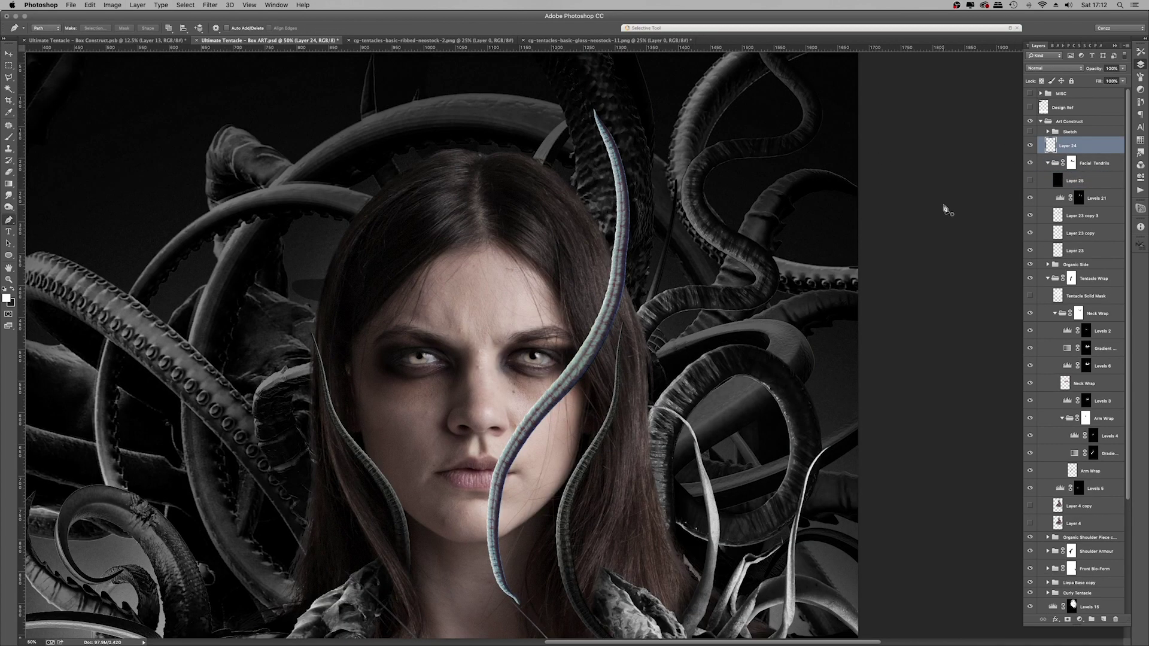
Step: Add a Gradient Map adjustment limited to the outline of the Layer 24 tentacle
{"action": "key", "text": "super+minus"}
{"action": "key", "text": "super+minus"}
{"action": "key", "text": "super+minus"}
{"action": "left_click", "coordinate": [1050, 146], "text": "super"}
{"action": "left_click", "coordinate": [1080, 619]}
{"action": "left_click", "coordinate": [1098, 610]}
{"action": "left_click", "coordinate": [1141, 64]}
Step: Duplicate Layer 24 and adjust the copy's blend mode and opacity
{"action": "left_click", "coordinate": [1068, 163]}
{"action": "key", "text": "super+j"}
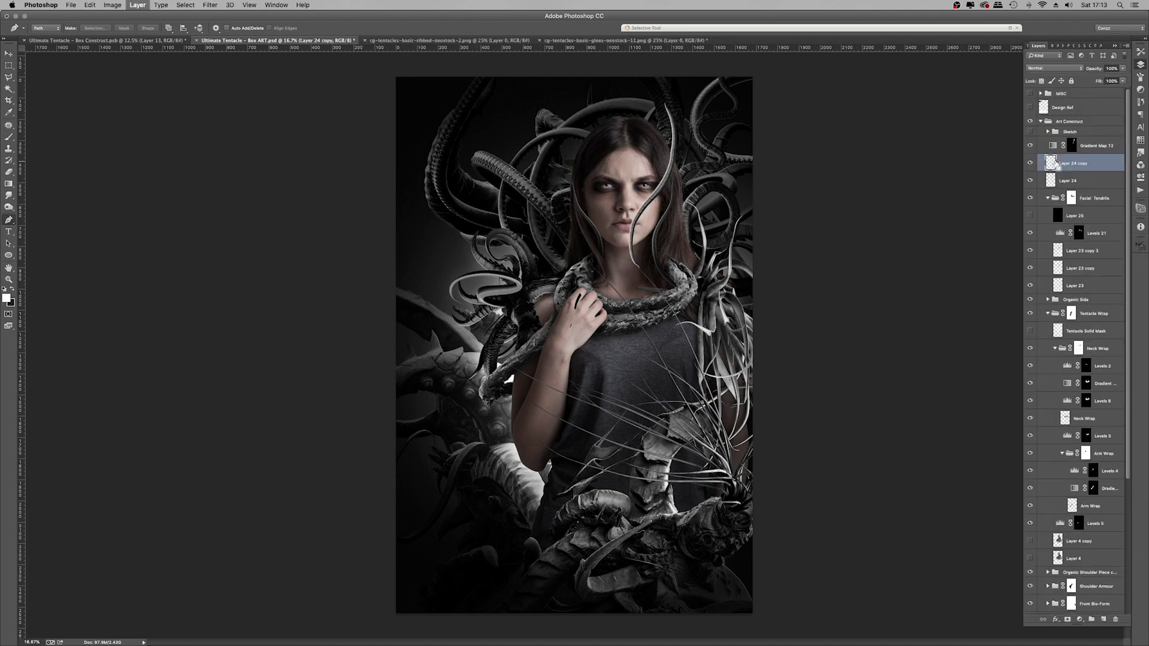
{"action": "left_click", "coordinate": [1054, 69]}
{"action": "left_click", "coordinate": [1041, 96]}
{"action": "left_click", "coordinate": [1124, 69]}
Step: Group the Gradient Map, Layer 24 copy and Layer 24, and shift the tendril slightly down the face
{"action": "left_click", "coordinate": [1090, 146]}
{"action": "left_click", "coordinate": [1071, 180], "text": "shift"}
{"action": "key", "text": "super+g"}
{"action": "key", "text": "v"}
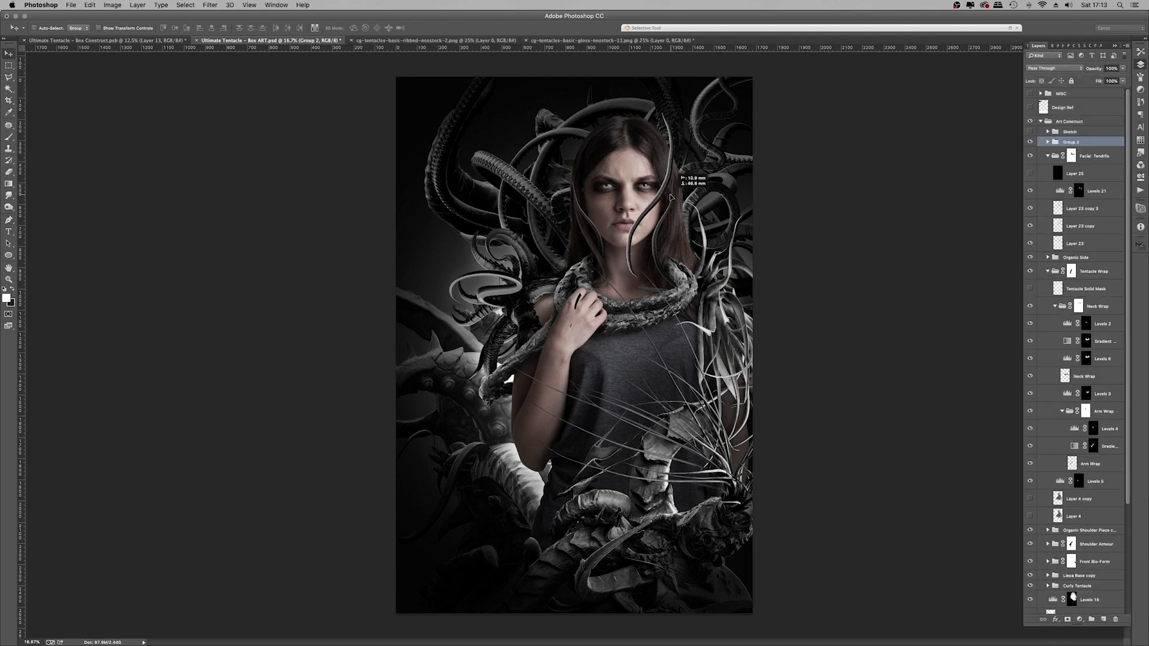
Step: Add a Levels adjustment inside the tendril group with midtones at 0.80 and a slightly raised output black, and invert its mask
{"action": "left_click", "coordinate": [1048, 142]}
{"action": "left_click", "coordinate": [1077, 191]}
{"action": "left_click", "coordinate": [1079, 620]}
{"action": "left_click", "coordinate": [1092, 525]}
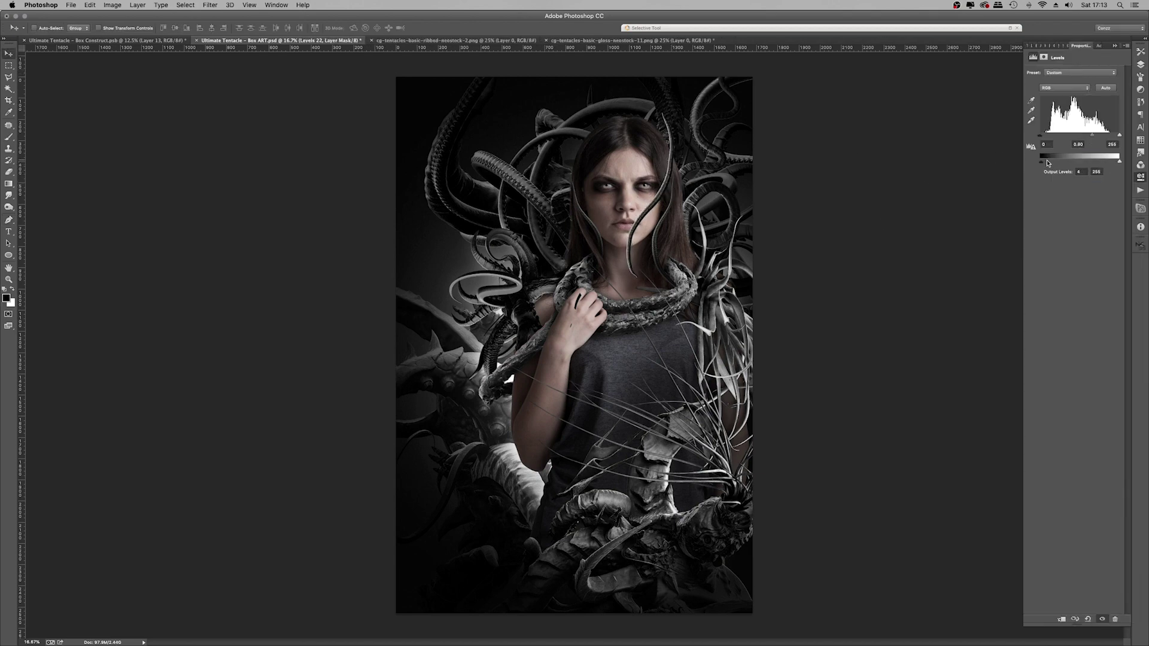
{"action": "key", "text": "super+i"}
{"action": "left_click", "coordinate": [1141, 64]}
Step: Duplicate the tendril group and mirror the copy horizontally onto the opposite side of the face
{"action": "key", "text": "super+plus"}
{"action": "key", "text": "super+plus"}
{"action": "scroll", "coordinate": [575, 345], "scroll_direction": "up", "scroll_amount": 5}
{"action": "left_click", "coordinate": [1048, 142]}
{"action": "left_click", "coordinate": [1072, 143]}
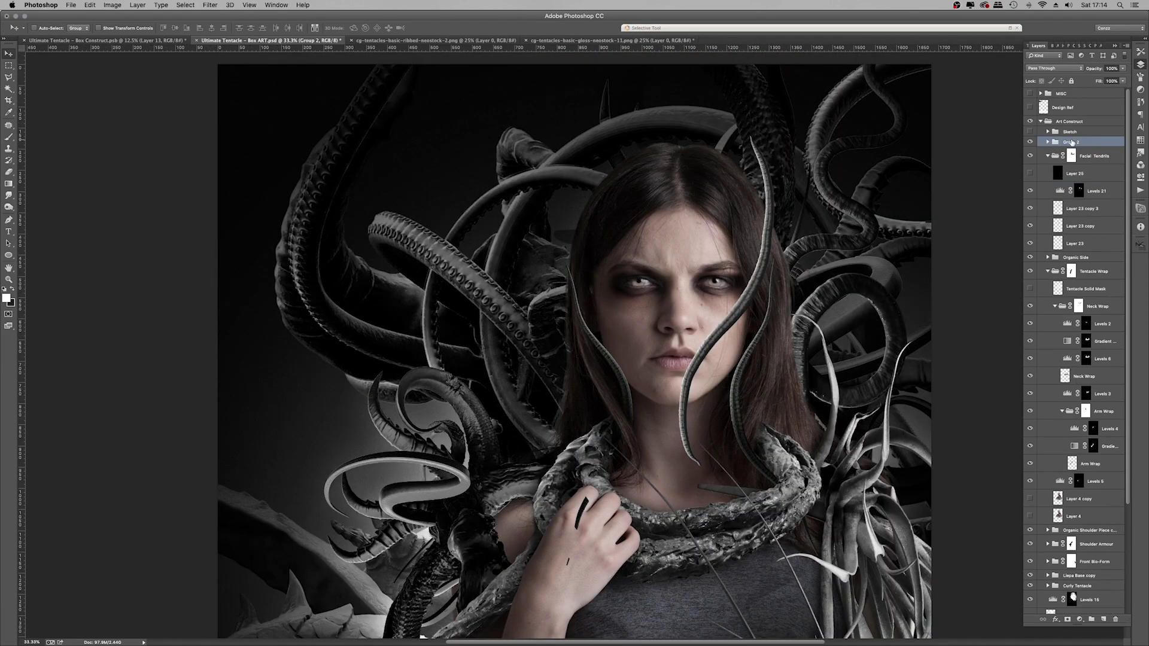
{"action": "key", "text": "super+j"}
{"action": "key", "text": "super+t"}
{"action": "left_click_drag", "start_coordinate": [756, 275], "coordinate": [659, 279]}
{"action": "key", "text": "Return"}
Step: Align Group 2 and its mirrored copy by their vertical centres
{"action": "left_click", "coordinate": [1072, 152], "text": "shift"}
{"action": "left_click", "coordinate": [211, 28]}
{"action": "key", "text": "super+z"}
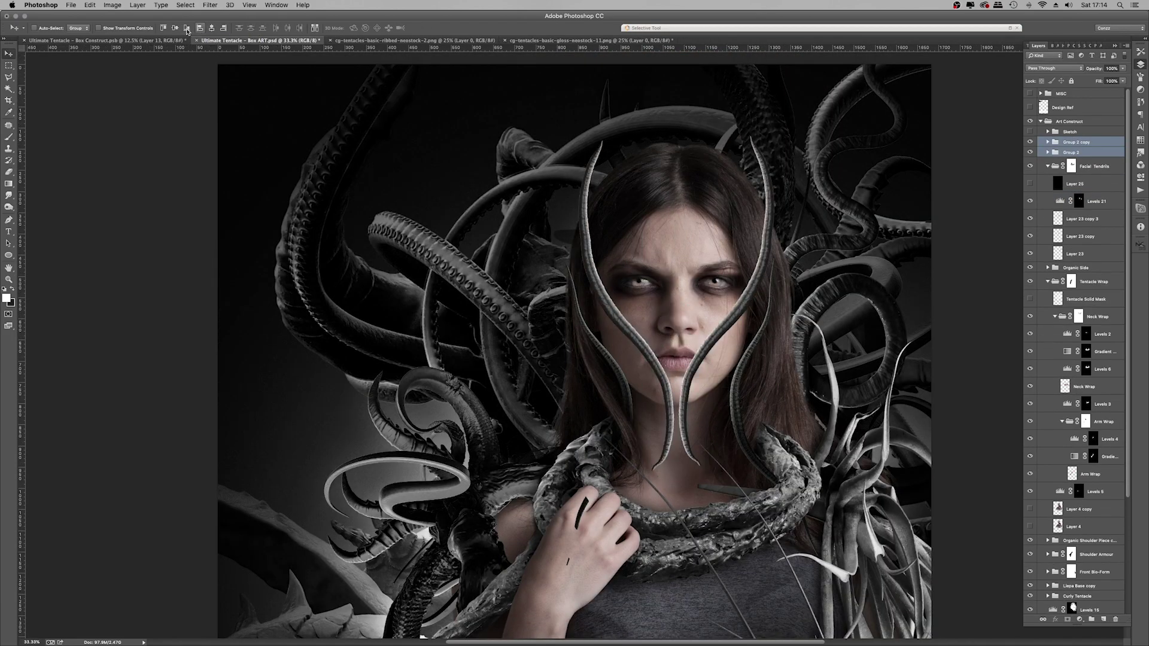
{"action": "left_click", "coordinate": [174, 28]}
Step: Nudge both tendril groups slightly right and down so they frame the face
{"action": "key", "text": "shift+Right"}
{"action": "key", "text": "shift+Down"}
{"action": "key", "text": "shift+Down"}
{"action": "key", "text": "shift+Down"}
{"action": "key", "text": "shift+Down"}
{"action": "key", "text": "super+minus"}
{"action": "key", "text": "super+minus"}
{"action": "key", "text": "super+minus"}
{"action": "key", "text": "super+plus"}
{"action": "key", "text": "super+plus"}
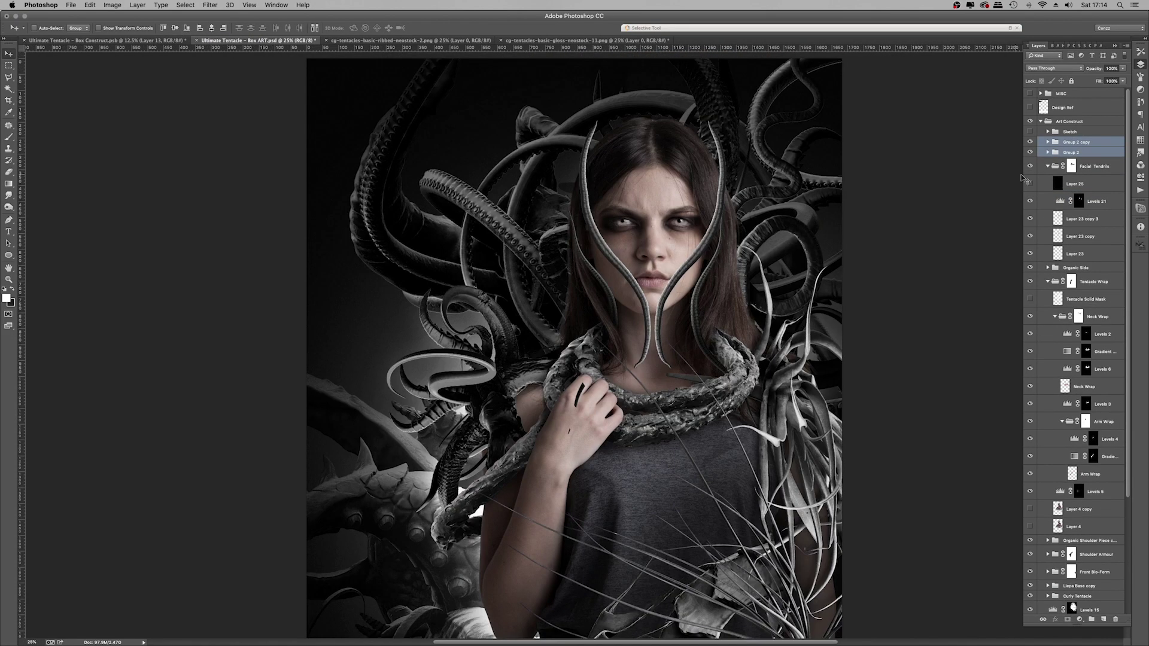
Step: Group the two mirrored tendril groups together and name the group Vertical Facial Tendrils
{"action": "key", "text": "super+g"}
{"action": "double_click", "coordinate": [1073, 141]}
{"action": "type", "text": "s"}
{"action": "key", "text": "Return"}
Step: Duplicate the Vertical Facial Tendrils group and merge the original below it into a single layer
{"action": "key", "text": "super+j"}
{"action": "right_click", "coordinate": [1067, 152]}
{"action": "left_click", "coordinate": [1090, 305]}
Step: Turn the merged Vertical Facial Tendrils layer black with Levels at output white 0, and nudge it downwards as a shadow
{"action": "key", "text": "super+l"}
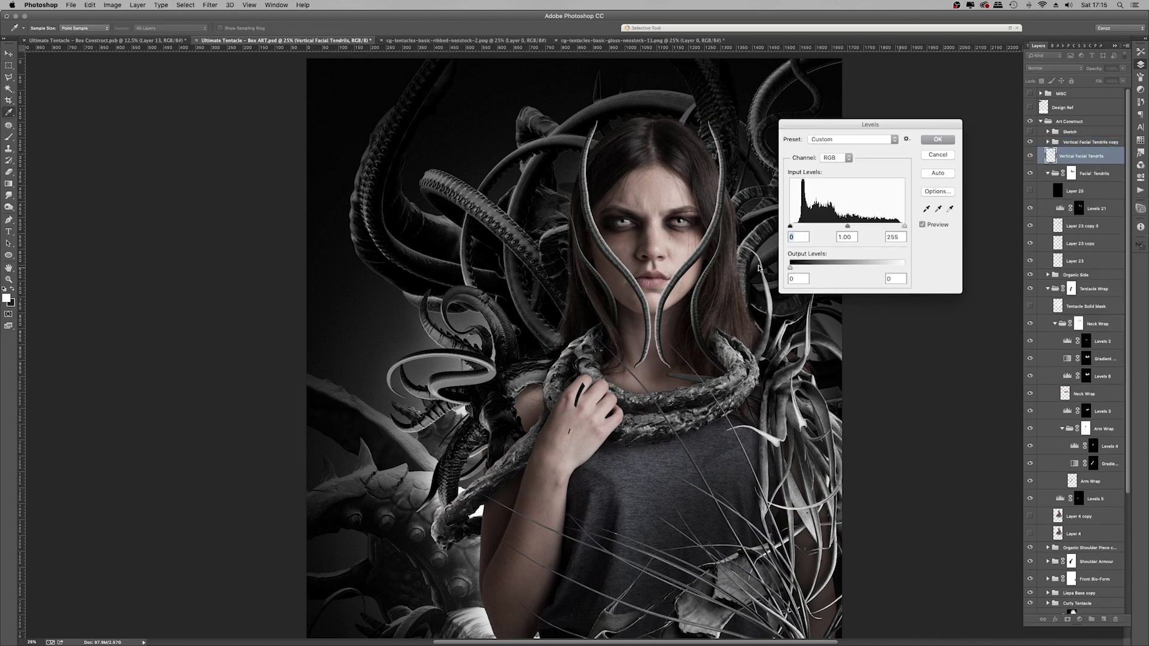
{"action": "left_click", "coordinate": [939, 138]}
{"action": "key", "text": "shift+Down"}
{"action": "key", "text": "shift+Down"}
{"action": "key", "text": "shift+Down"}
Step: Apply a 24.7-pixel Gaussian Blur to the black tendril layer and lower its opacity to 76%
{"action": "left_click", "coordinate": [211, 5]}
{"action": "mouse_move", "coordinate": [219, 137]}
{"action": "left_click", "coordinate": [372, 217]}
{"action": "left_click_drag", "start_coordinate": [382, 273], "coordinate": [367, 273]}
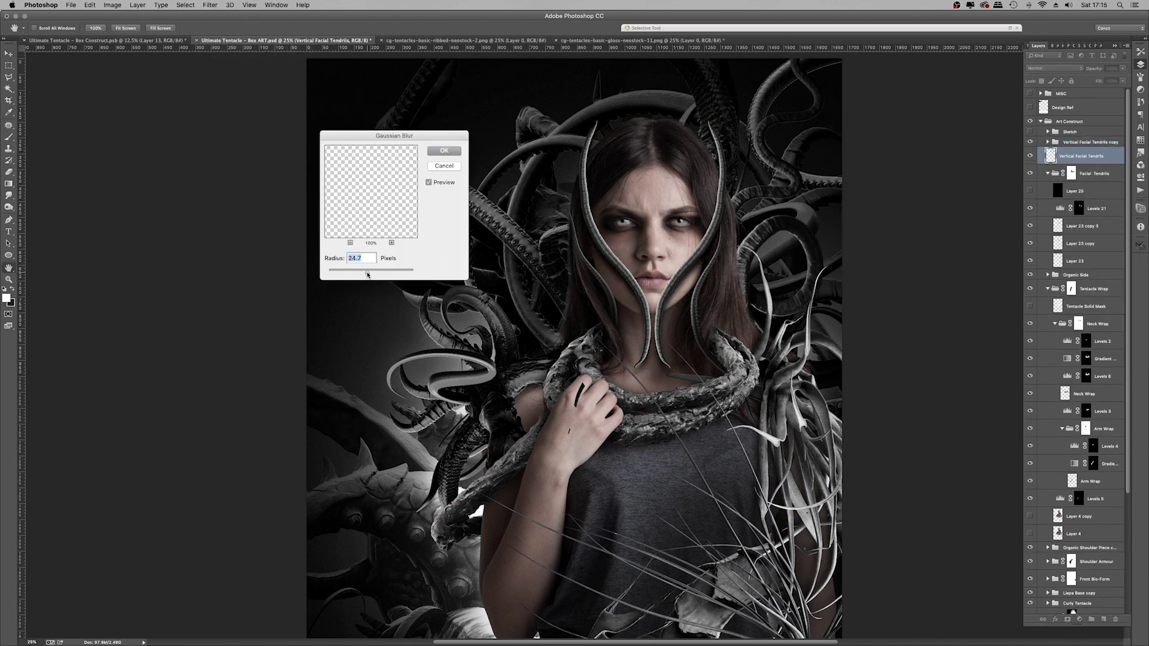
{"action": "left_click", "coordinate": [444, 152]}
{"action": "left_click", "coordinate": [1123, 68]}
{"action": "left_click_drag", "start_coordinate": [1124, 79], "coordinate": [1088, 80]}
Step: Delete the blurred shadow layer and add a Levels adjustment masked to the tendril shape with a reduced output white
{"action": "right_click", "coordinate": [1068, 152]}
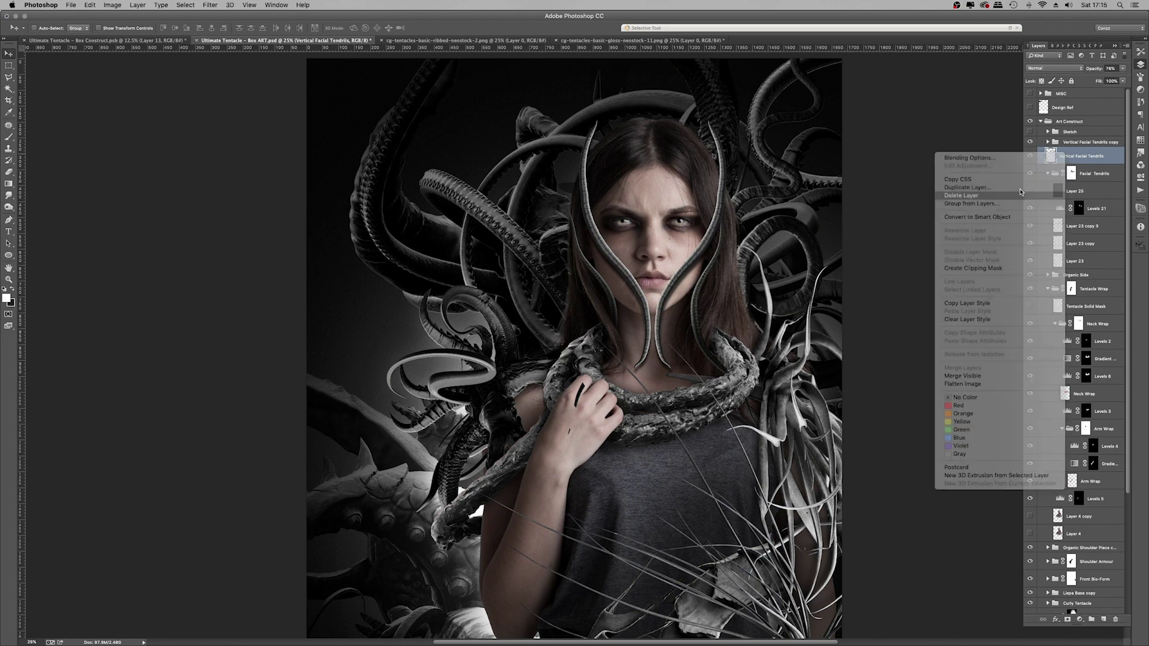
{"action": "left_click", "coordinate": [994, 195]}
{"action": "left_click", "coordinate": [1080, 620]}
{"action": "left_click", "coordinate": [1090, 527]}
{"action": "left_click_drag", "start_coordinate": [1119, 162], "coordinate": [1064, 165]}
{"action": "left_click", "coordinate": [1141, 64]}
Step: Soften the Levels 23 mask with Gaussian Blur and set the adjustment to Multiply
{"action": "left_click", "coordinate": [210, 4]}
{"action": "mouse_move", "coordinate": [220, 120]}
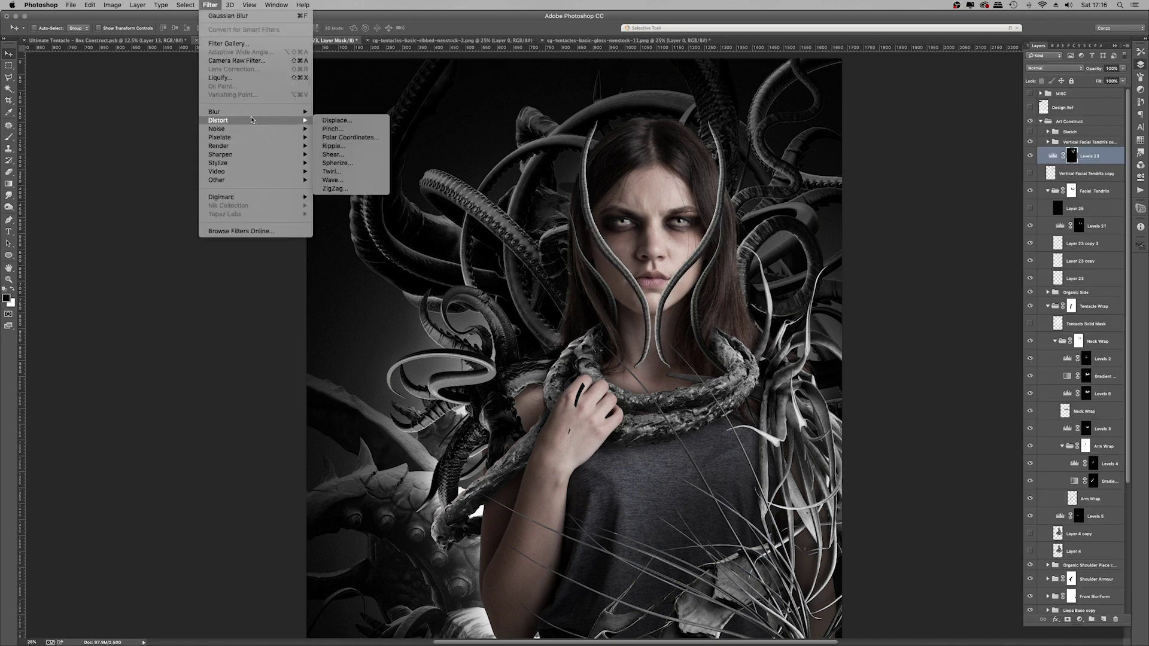
{"action": "left_click", "coordinate": [344, 178]}
{"action": "left_click_drag", "start_coordinate": [367, 273], "coordinate": [374, 274]}
{"action": "left_click", "coordinate": [443, 152]}
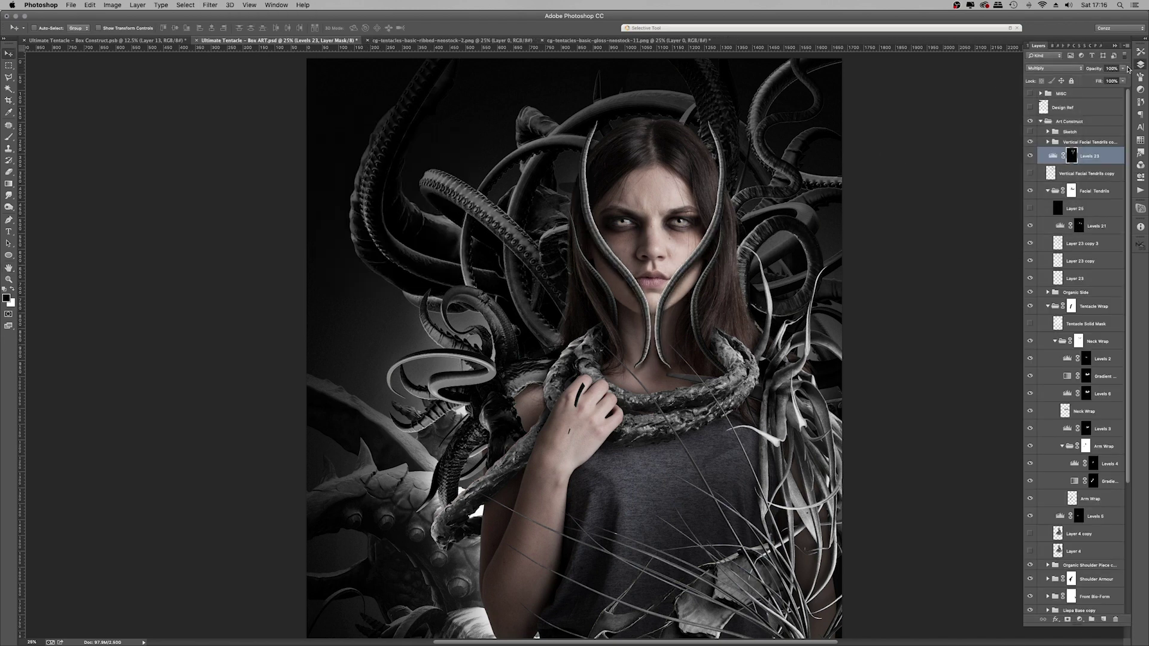
Step: Set the Levels 23 midtones to 0.47 and output white to 231
{"action": "double_click", "coordinate": [1052, 156]}
{"action": "mouse_move", "coordinate": [1079, 135]}
{"action": "left_mouse_down"}
{"action": "mouse_move", "coordinate": [1110, 136]}
{"action": "mouse_move", "coordinate": [1097, 136]}
{"action": "left_mouse_up"}
{"action": "left_click", "coordinate": [1140, 64]}
{"action": "double_click", "coordinate": [1052, 155]}
{"action": "left_click_drag", "start_coordinate": [1119, 162], "coordinate": [1112, 159]}
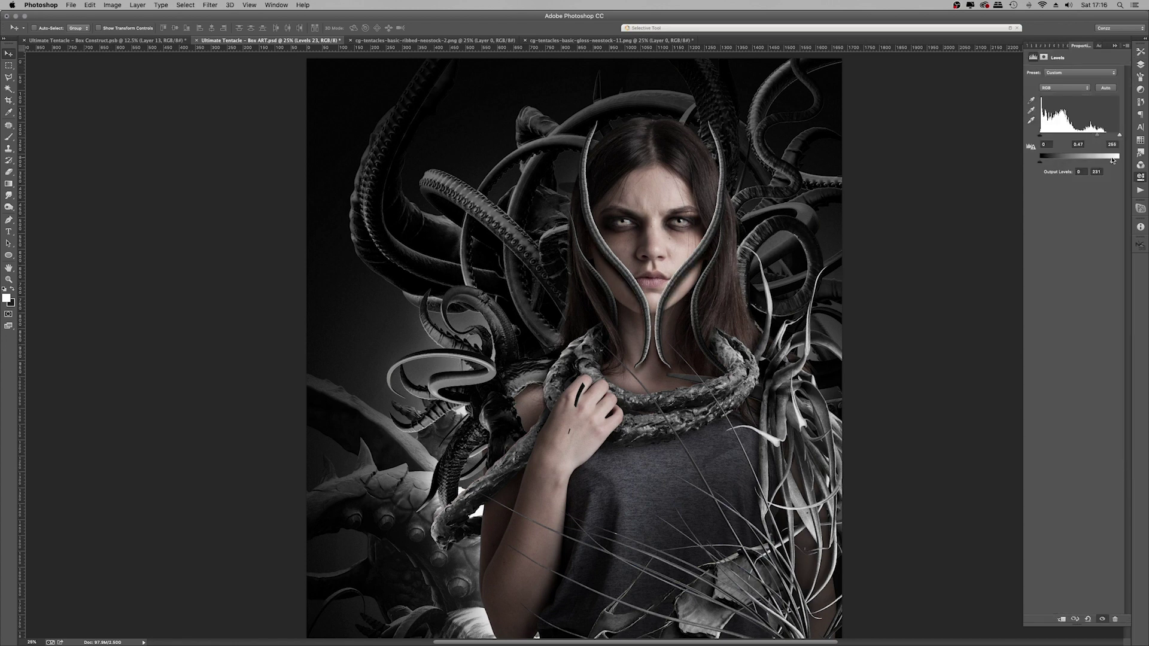
{"action": "left_click", "coordinate": [1140, 66]}
Step: Place Levels 23 in its own group and hide the group with a black mask
{"action": "left_click", "coordinate": [550, 186]}
{"action": "key", "text": "super+g"}
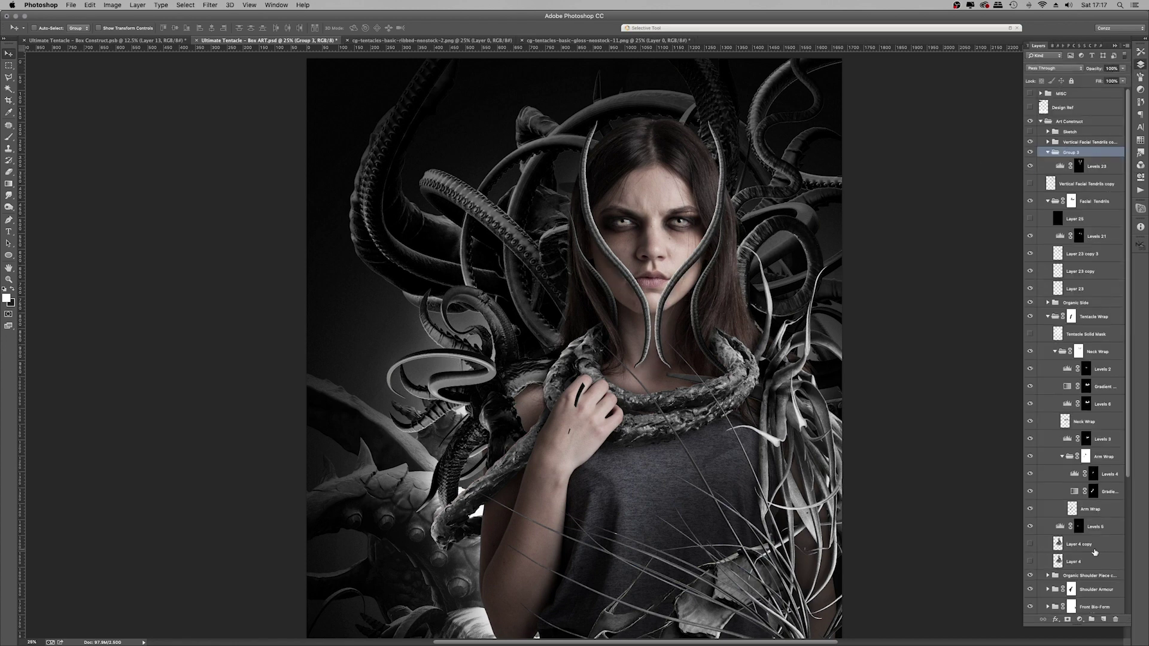
{"action": "left_click", "coordinate": [1068, 620], "text": "alt"}
Step: Paint the tendril shadow back in over the face on the Group 3 mask with an enlarged brush
{"action": "key", "text": "b"}
{"action": "key", "text": "bracketright"}
{"action": "key", "text": "bracketright"}
{"action": "key", "text": "bracketright"}
{"action": "key", "text": "bracketright"}
{"action": "key", "text": "x"}
Step: Examine the vertical tendrils and their shadows over the face close up and in the full composition
{"action": "key", "text": "super+minus"}
{"action": "key", "text": "super+minus"}
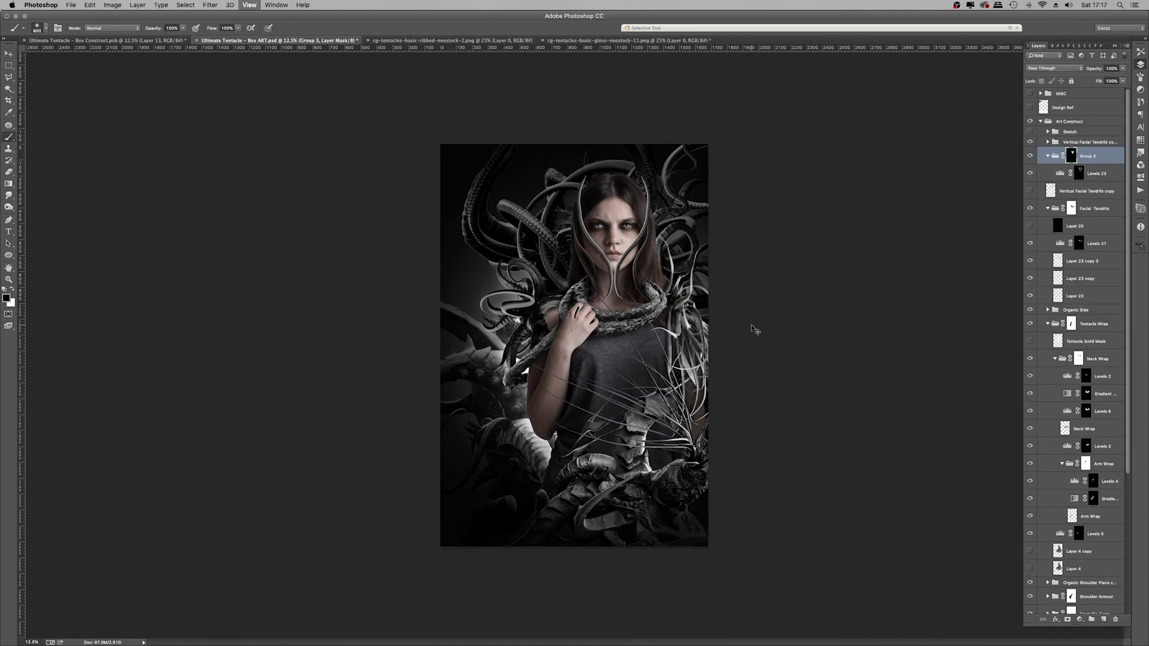
{"action": "key", "text": "super+equal"}
{"action": "key", "text": "super+equal"}
{"action": "key", "text": "super+equal"}
{"action": "key", "text": "super+equal"}
{"action": "key", "text": "super+minus"}
{"action": "key", "text": "super+minus"}
{"action": "key", "text": "super+minus"}
{"action": "key", "text": "super+equal"}
{"action": "key", "text": "z"}
{"action": "left_click", "coordinate": [658, 263]}
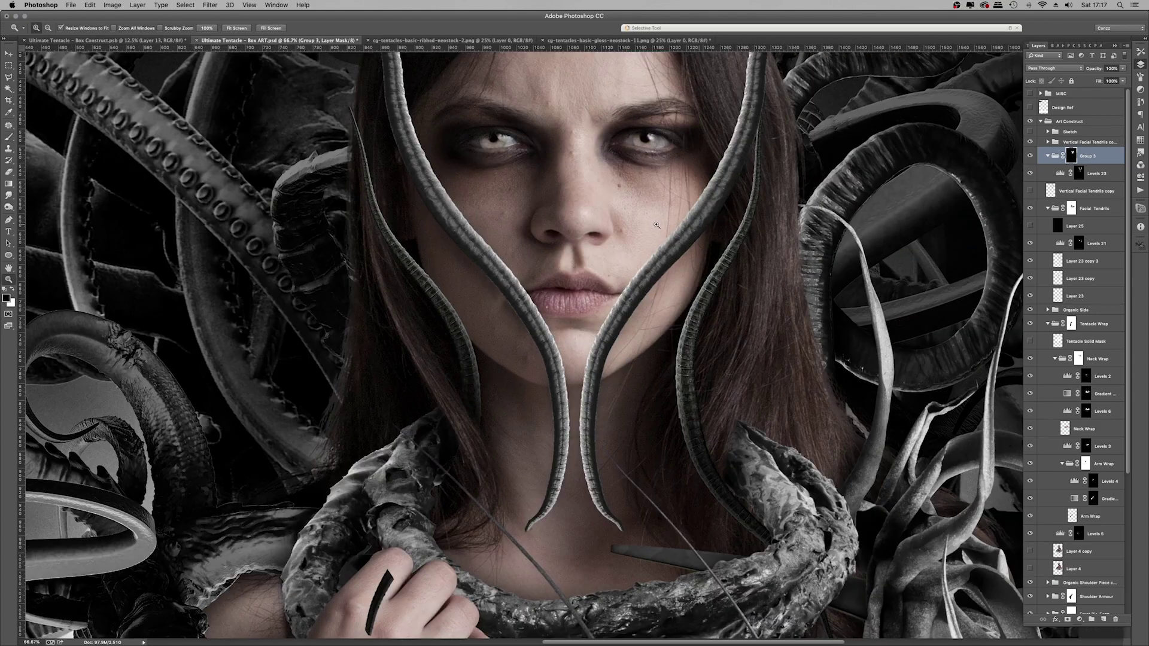
{"action": "key", "text": "super+minus"}
{"action": "key", "text": "super+minus"}
Step: Copy the tentacle from the basic-gloss-neostock-11 document into the Box ART document and place its layer above Vertical Facial Tendrils
{"action": "left_click", "coordinate": [572, 42]}
{"action": "key", "text": "super+a"}
{"action": "left_click", "coordinate": [297, 42]}
{"action": "key", "text": "super+v"}
{"action": "left_click_drag", "start_coordinate": [1092, 173], "coordinate": [1095, 139]}
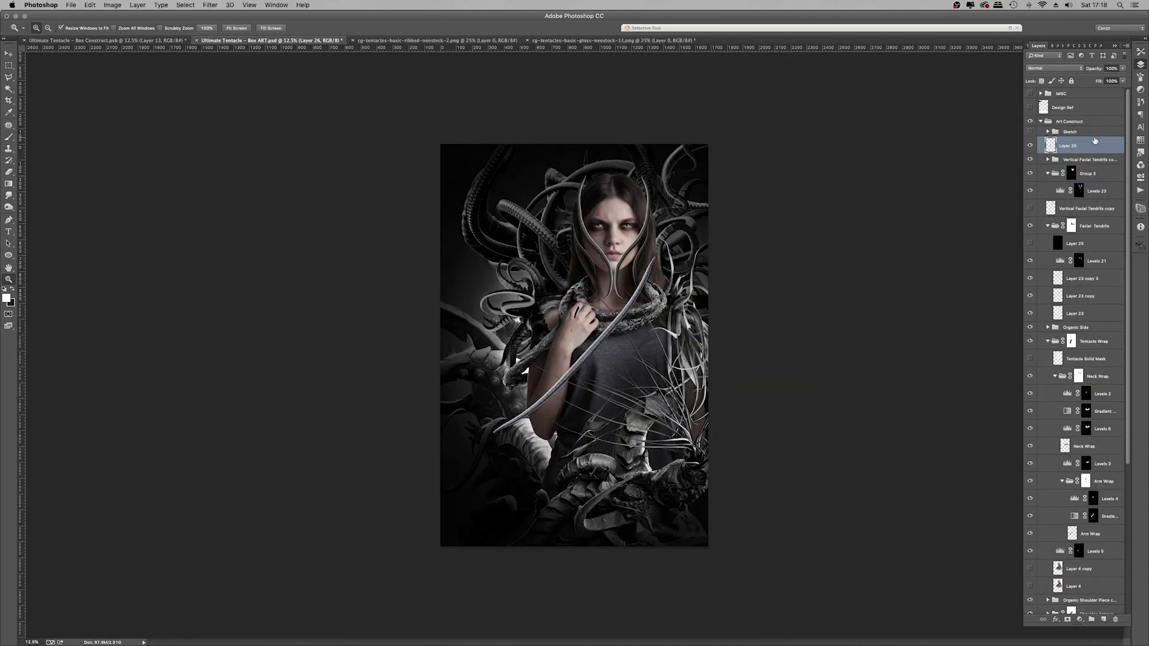
Step: Load the tentacle outline on Layer 26 as a selection, modify the selection's edge and invert it
{"action": "left_click", "coordinate": [1050, 146], "text": "super"}
{"action": "left_click", "coordinate": [185, 5]}
{"action": "left_click", "coordinate": [289, 143]}
{"action": "left_click", "coordinate": [608, 307]}
{"action": "key", "text": "super+shift+i"}
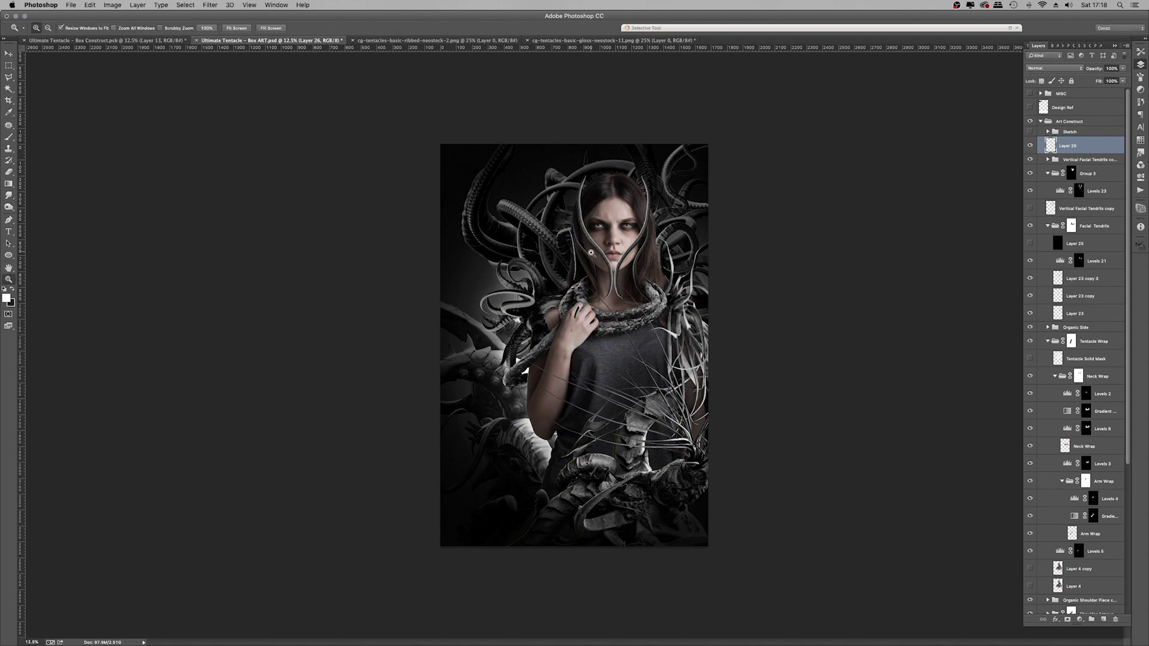
Step: Add a Gradient Map adjustment masked to the tentacle on Layer 26
{"action": "left_click", "coordinate": [1080, 619]}
{"action": "left_click", "coordinate": [1099, 612]}
{"action": "left_click", "coordinate": [1118, 74]}
{"action": "key", "text": "super+plus"}
{"action": "key", "text": "super+plus"}
{"action": "key", "text": "super+plus"}
{"action": "key", "text": "super+plus"}
{"action": "key", "text": "super+plus"}
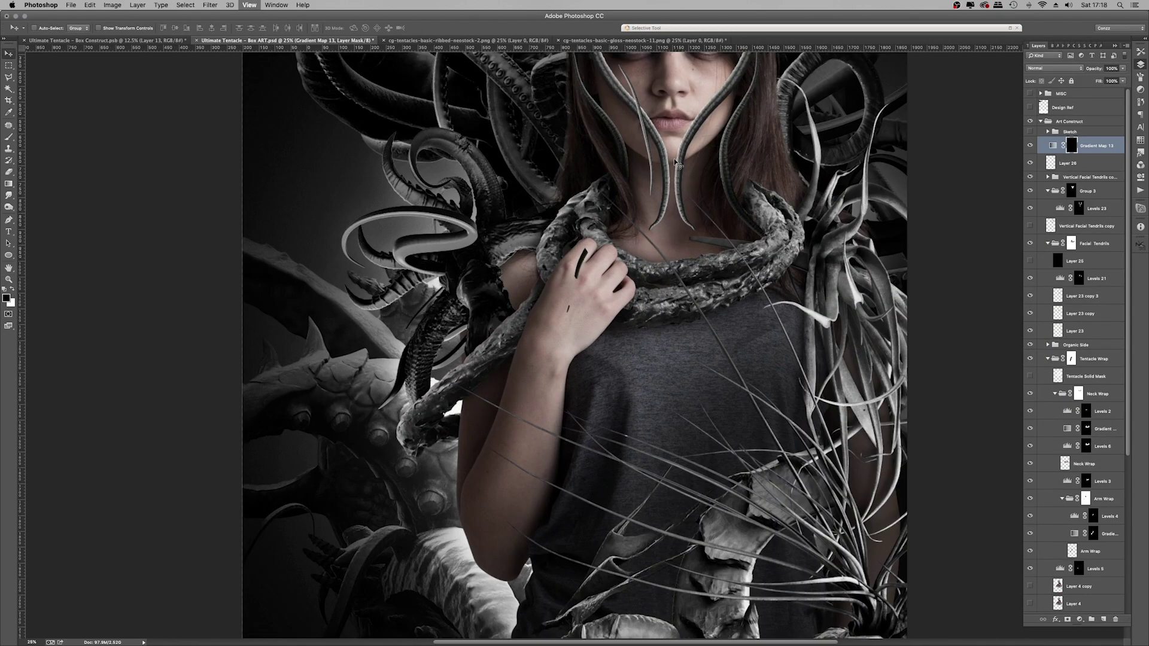
{"action": "left_click_drag", "start_coordinate": [676, 66], "coordinate": [498, 449]}
Step: Add a Levels adjustment directly above Layer 26 and darken its midtones
{"action": "left_click", "coordinate": [1077, 164]}
{"action": "left_click", "coordinate": [1079, 620]}
{"action": "left_click", "coordinate": [1091, 526]}
{"action": "left_click_drag", "start_coordinate": [1080, 137], "coordinate": [1094, 138]}
Step: Group Layer 26 with its adjustments, name the group Vertical Face Tendril and place it below Group 3
{"action": "left_click", "coordinate": [1140, 64]}
{"action": "left_click", "coordinate": [1071, 180], "text": "shift"}
{"action": "left_click", "coordinate": [1078, 146], "text": "shift"}
{"action": "key", "text": "super+g"}
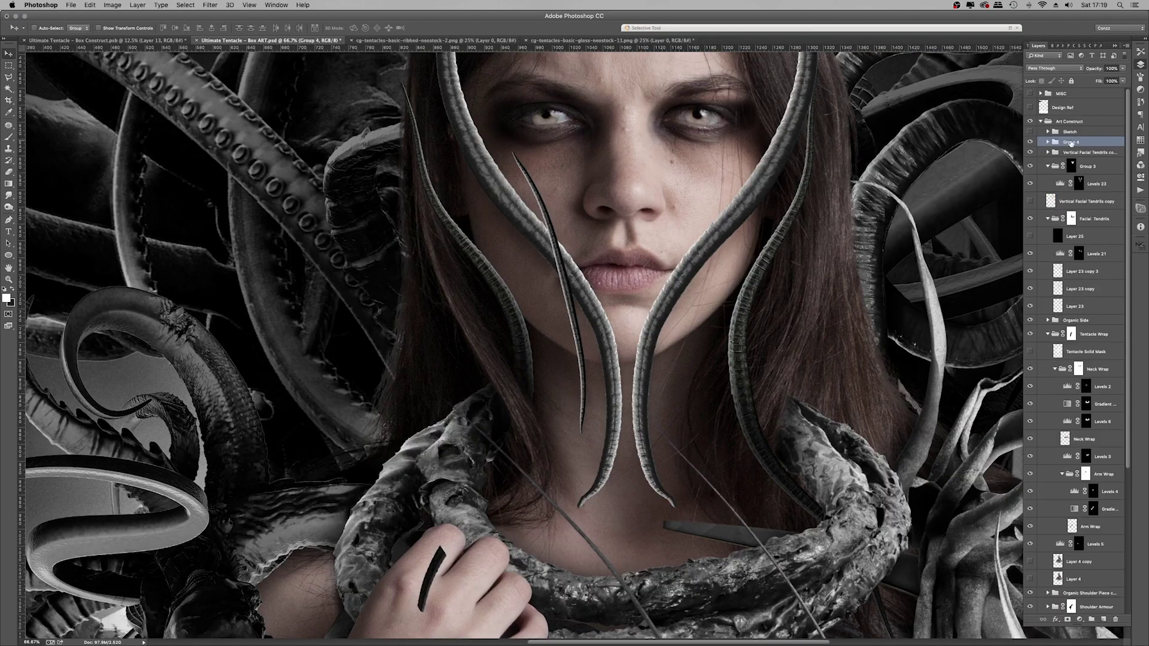
{"action": "type", "text": "il"}
{"action": "key", "text": "Return"}
{"action": "left_click", "coordinate": [1047, 165]}
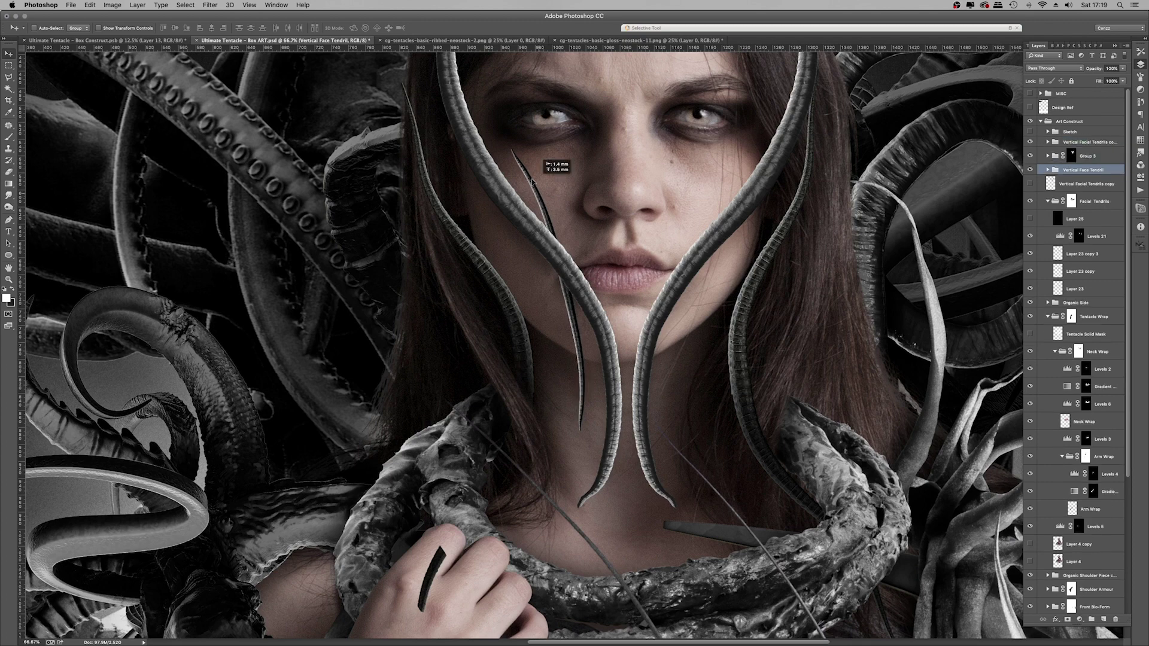
Step: Rotate the Vertical Face Tendril into place, then duplicate the group and mirror the copy onto the other side of the face
{"action": "key", "text": "super+minus"}
{"action": "key", "text": "super+minus"}
{"action": "key", "text": "super+minus"}
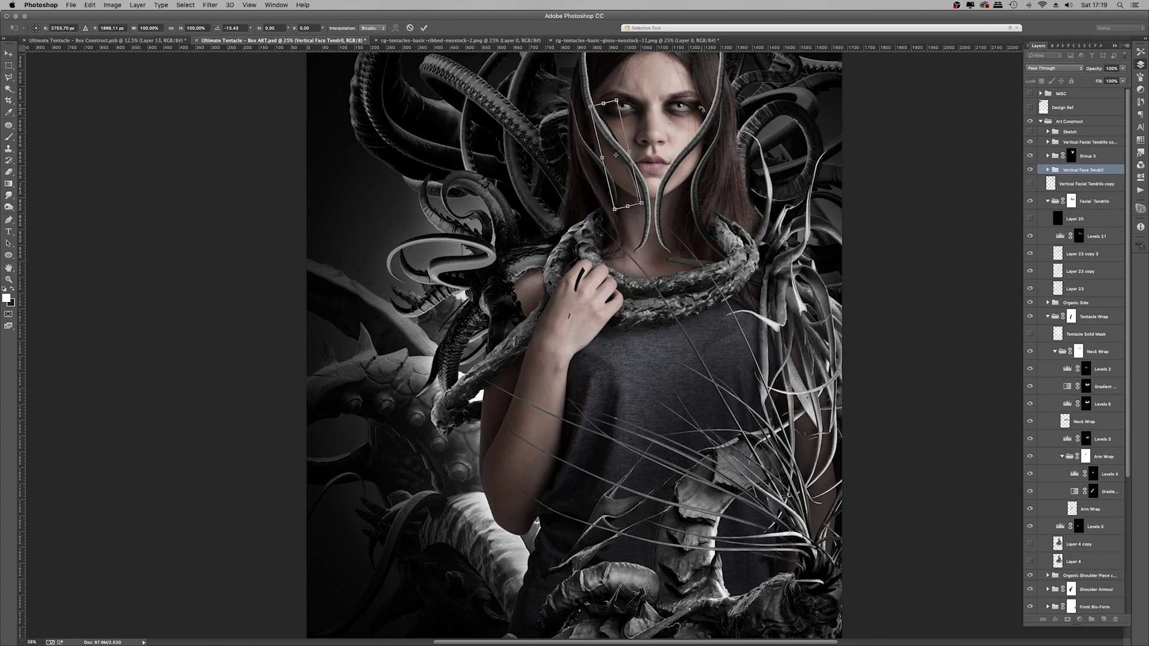
{"action": "key", "text": "super+j"}
{"action": "key", "text": "super+t"}
{"action": "right_click", "coordinate": [627, 125]}
{"action": "left_click", "coordinate": [655, 243]}
{"action": "left_click_drag", "start_coordinate": [625, 137], "coordinate": [702, 138]}
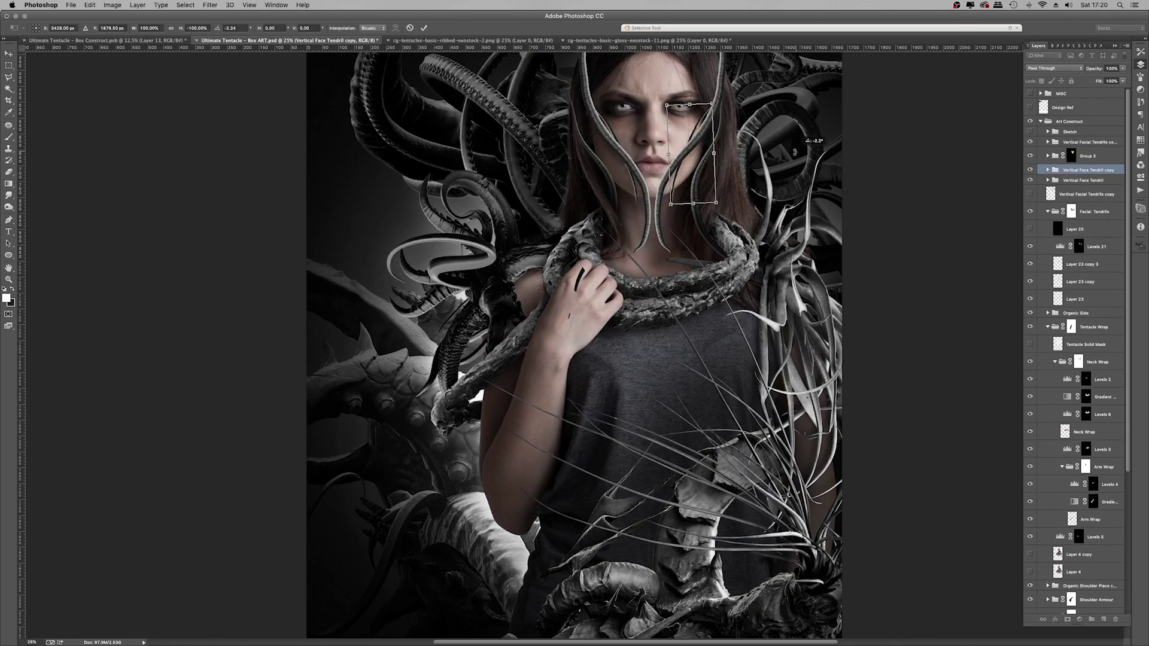
Step: Delete the hidden Vertical Facial Tendrils copy layer below the Vertical Face Tendril groups
{"action": "key", "text": "super+minus"}
{"action": "key", "text": "super+minus"}
{"action": "key", "text": "super+minus"}
{"action": "key", "text": "super+plus"}
{"action": "key", "text": "super+plus"}
{"action": "key", "text": "super+plus"}
{"action": "left_click", "coordinate": [1086, 194]}
{"action": "key", "text": "BackSpace"}
Step: Collapse the Facial Tendrils group and rename it Side Face Tendrils
{"action": "left_click", "coordinate": [1047, 194]}
{"action": "left_click", "coordinate": [1031, 195]}
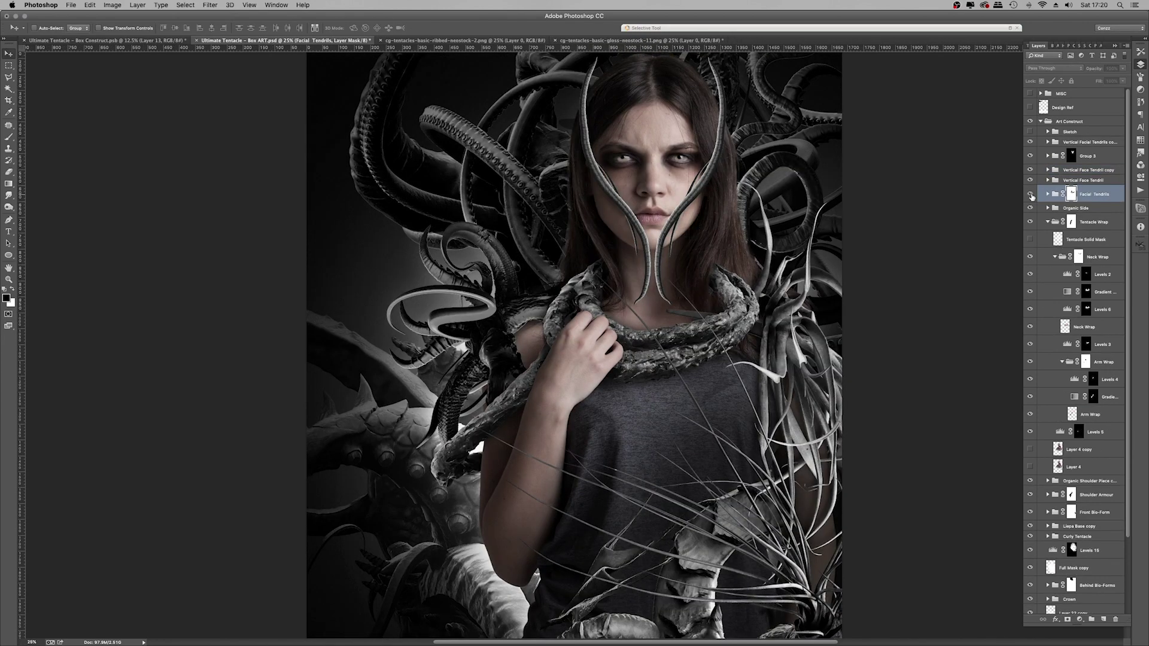
{"action": "key", "text": "super+minus"}
{"action": "key", "text": "super+minus"}
{"action": "key", "text": "super+minus"}
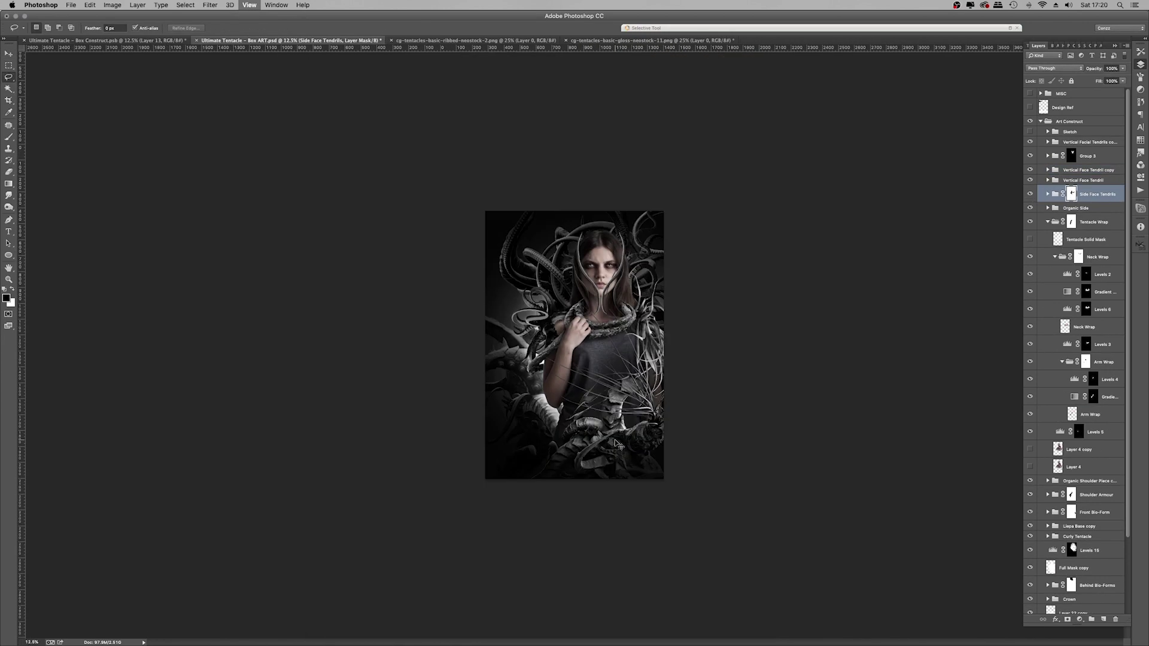
Step: Check the whole composition and collapse the Art Construct group
{"action": "key", "text": "super+plus"}
{"action": "key", "text": "super+plus"}
{"action": "key", "text": "super+plus"}
{"action": "key", "text": "super+minus"}
{"action": "left_click", "coordinate": [1040, 122]}
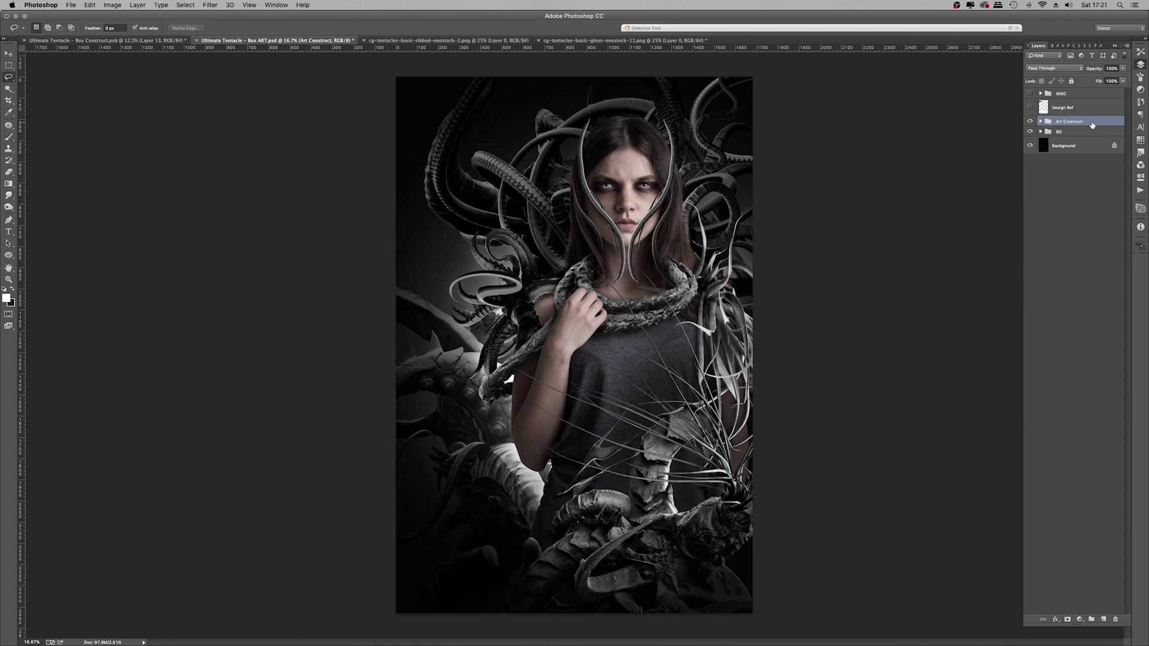
{"action": "left_click", "coordinate": [1040, 131]}
Step: Stamp the visible artwork onto a new layer above Art Construct and add a filtered copy of it in Overlay mode
{"action": "key", "text": "super+alt+shift+e"}
{"action": "left_click", "coordinate": [210, 5]}
{"action": "left_click", "coordinate": [234, 63]}
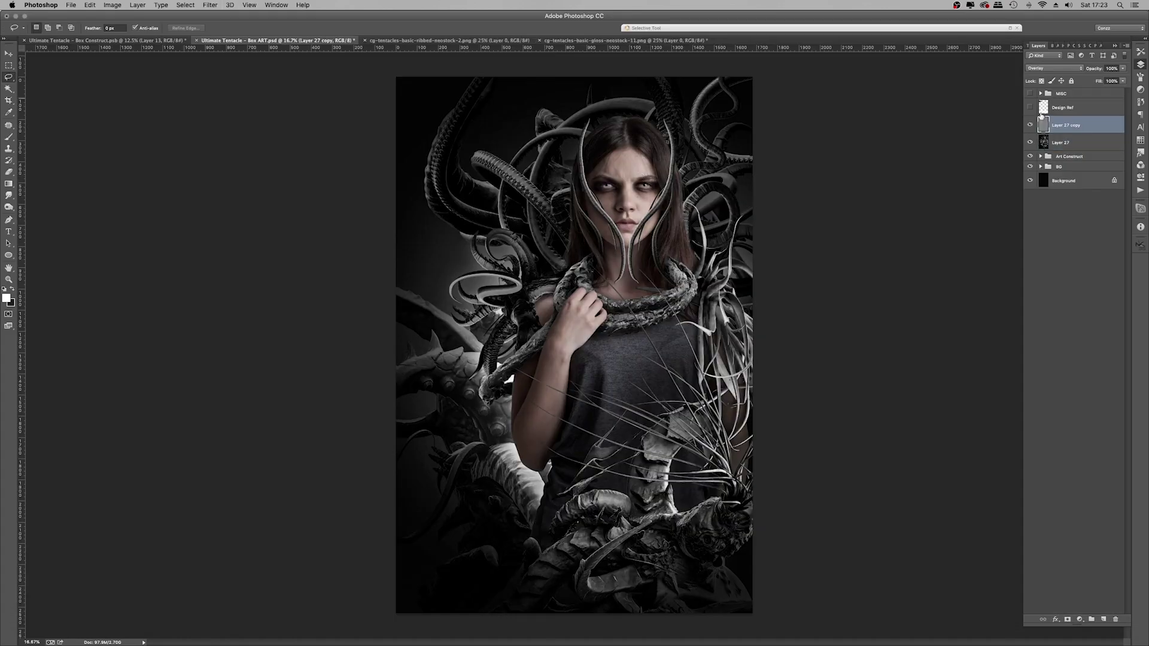
{"action": "key", "text": "super+plus"}
{"action": "key", "text": "super+plus"}
{"action": "key", "text": "super+plus"}
{"action": "key", "text": "super+plus"}
{"action": "left_click_drag", "start_coordinate": [835, 153], "coordinate": [659, 478]}
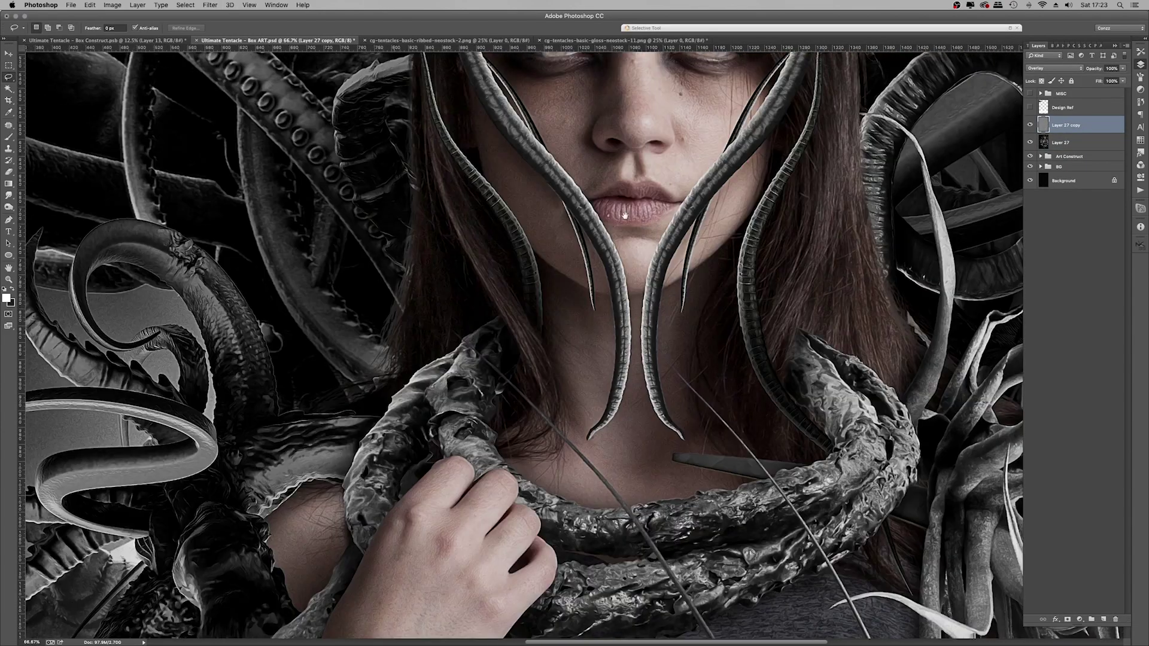
{"action": "left_click_drag", "start_coordinate": [718, 150], "coordinate": [670, 462]}
Step: Stamp the visible artwork onto another new layer and sharpen it with Unsharp Mask
{"action": "key", "text": "super+alt+shift+e"}
{"action": "key", "text": "super+minus"}
{"action": "key", "text": "super+minus"}
{"action": "key", "text": "super+minus"}
{"action": "key", "text": "super+minus"}
{"action": "left_click", "coordinate": [210, 5]}
{"action": "mouse_move", "coordinate": [221, 150]}
{"action": "left_click", "coordinate": [346, 190]}
{"action": "left_click", "coordinate": [855, 171]}
Step: Run the Camera Raw Filter on Layer 28, adjusting the grain amount in its effects while checking the face
{"action": "left_click", "coordinate": [210, 5]}
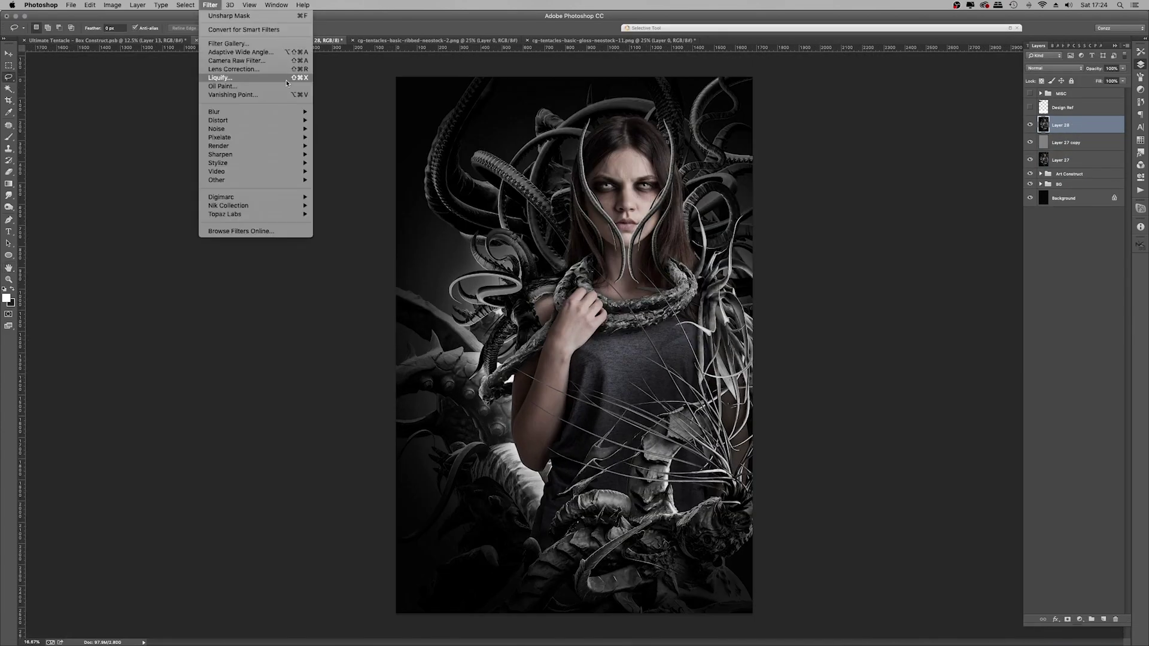
{"action": "left_click", "coordinate": [246, 61]}
{"action": "left_click", "coordinate": [936, 112]}
{"action": "left_click_drag", "start_coordinate": [879, 185], "coordinate": [903, 185]}
{"action": "key", "text": "super+plus"}
{"action": "key", "text": "super+plus"}
{"action": "key", "text": "super+plus"}
{"action": "left_click_drag", "start_coordinate": [555, 76], "coordinate": [455, 536]}
{"action": "left_click_drag", "start_coordinate": [904, 185], "coordinate": [873, 188]}
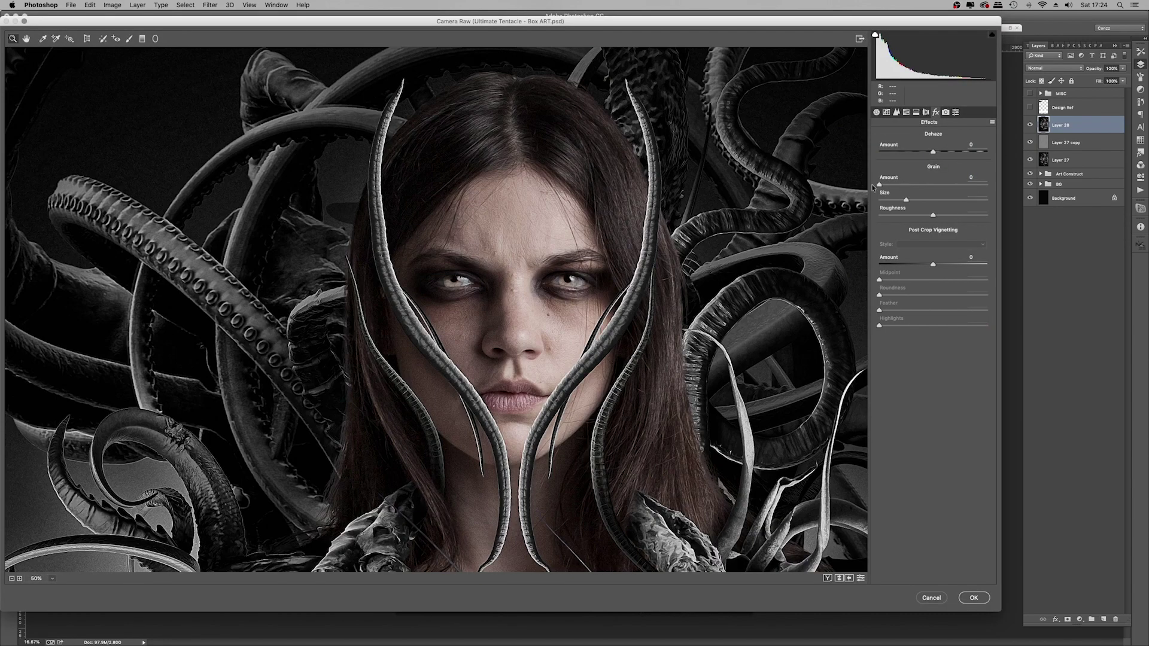
{"action": "left_click", "coordinate": [974, 598]}
Step: Add a Gradient Map adjustment above Layer 28, pick a preset gradient and set its opacity to 40%
{"action": "left_click", "coordinate": [1080, 620]}
{"action": "left_click", "coordinate": [1101, 616]}
{"action": "left_click", "coordinate": [1117, 76]}
{"action": "left_click", "coordinate": [1064, 152]}
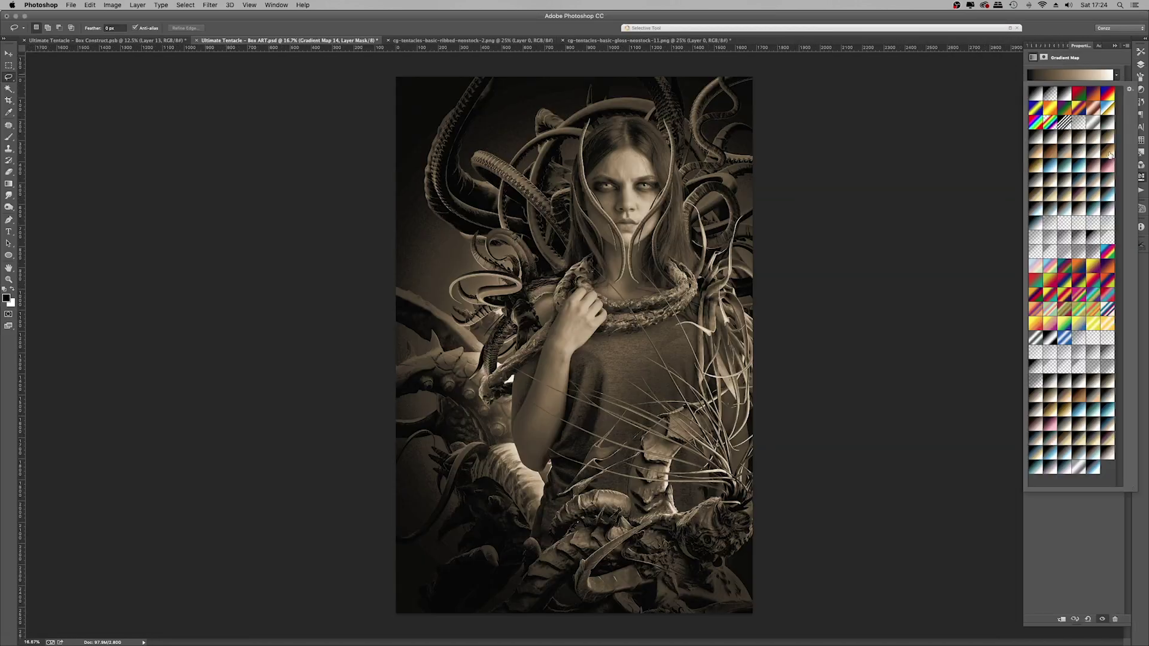
{"action": "left_click", "coordinate": [1090, 156]}
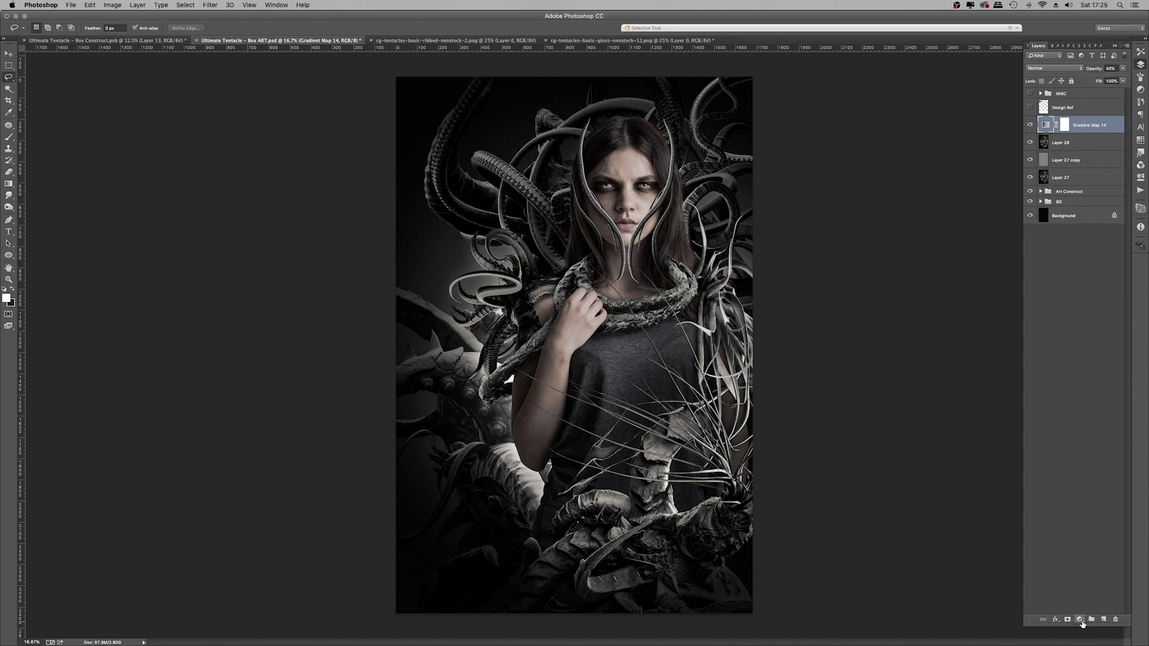
Step: Add a Levels adjustment above Gradient Map 14 and set the red channel's black output level to 4
{"action": "left_click", "coordinate": [1080, 621]}
{"action": "left_click", "coordinate": [1100, 462]}
{"action": "left_click", "coordinate": [1064, 88]}
{"action": "left_click", "coordinate": [1065, 100]}
{"action": "left_click_drag", "start_coordinate": [1040, 163], "coordinate": [1042, 165]}
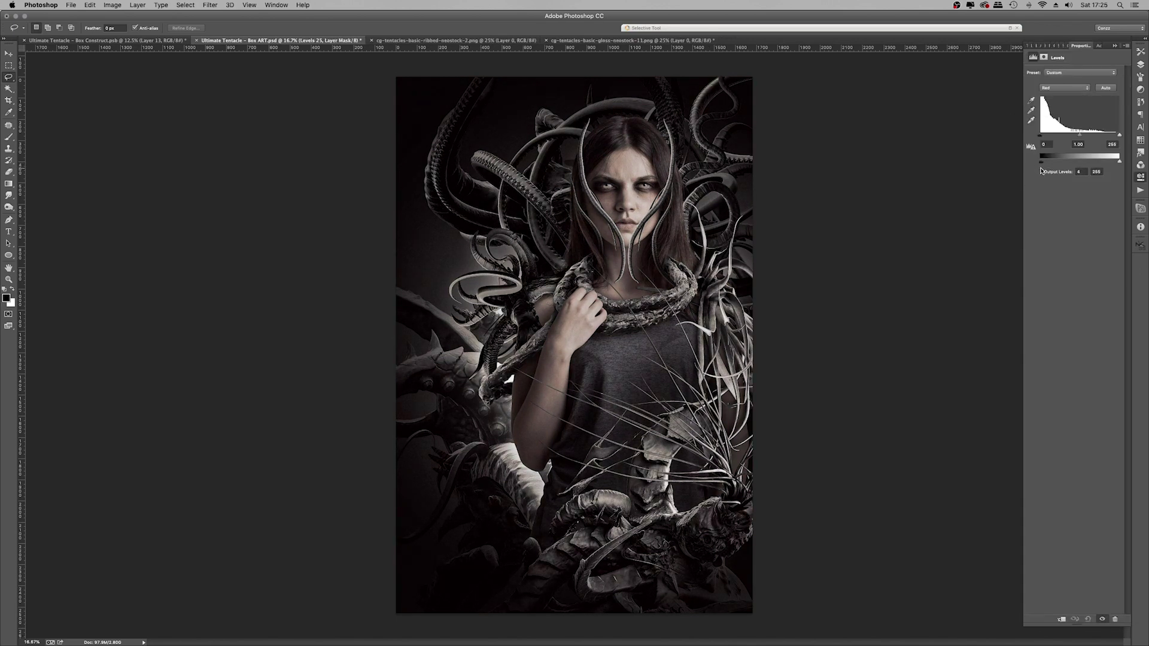
Step: Hide the Levels 25 adjustment and select Gradient Map 14
{"action": "left_click", "coordinate": [1140, 65]}
{"action": "key", "text": "super+plus"}
{"action": "key", "text": "super+minus"}
{"action": "left_click", "coordinate": [1030, 125]}
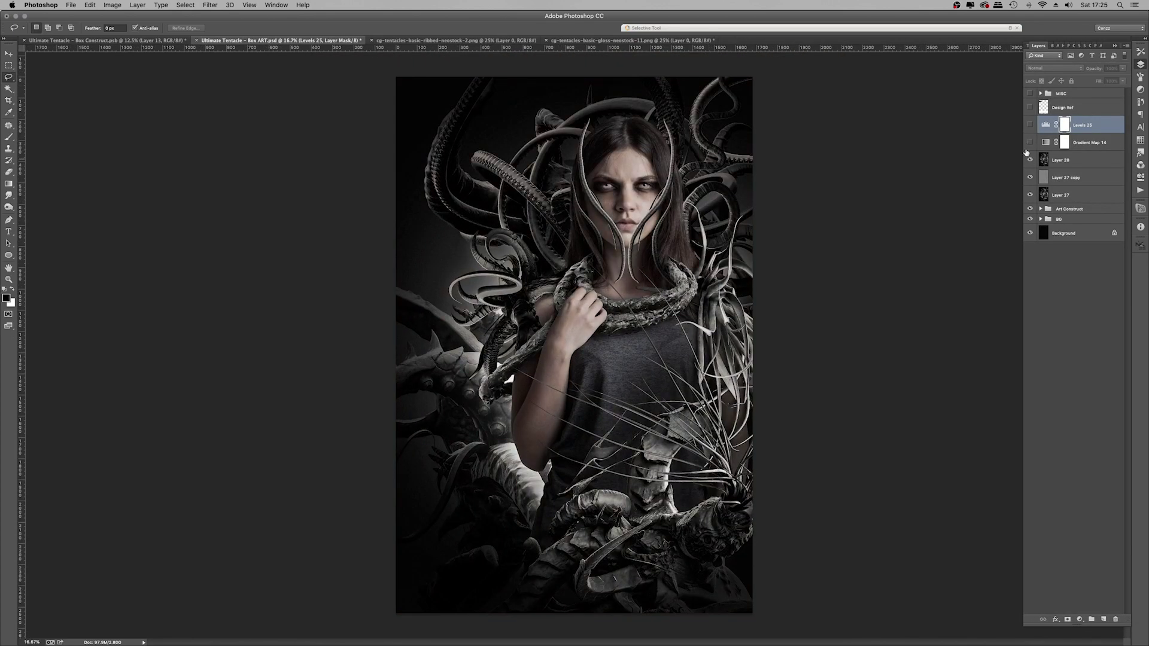
{"action": "left_click", "coordinate": [1079, 145]}
Step: Copy the merged artwork and paste it into the Box Construct document within the right mask area, above Layer 12 in the Background group
{"action": "key", "text": "z"}
{"action": "left_click", "coordinate": [621, 205]}
{"action": "right_click", "coordinate": [577, 157]}
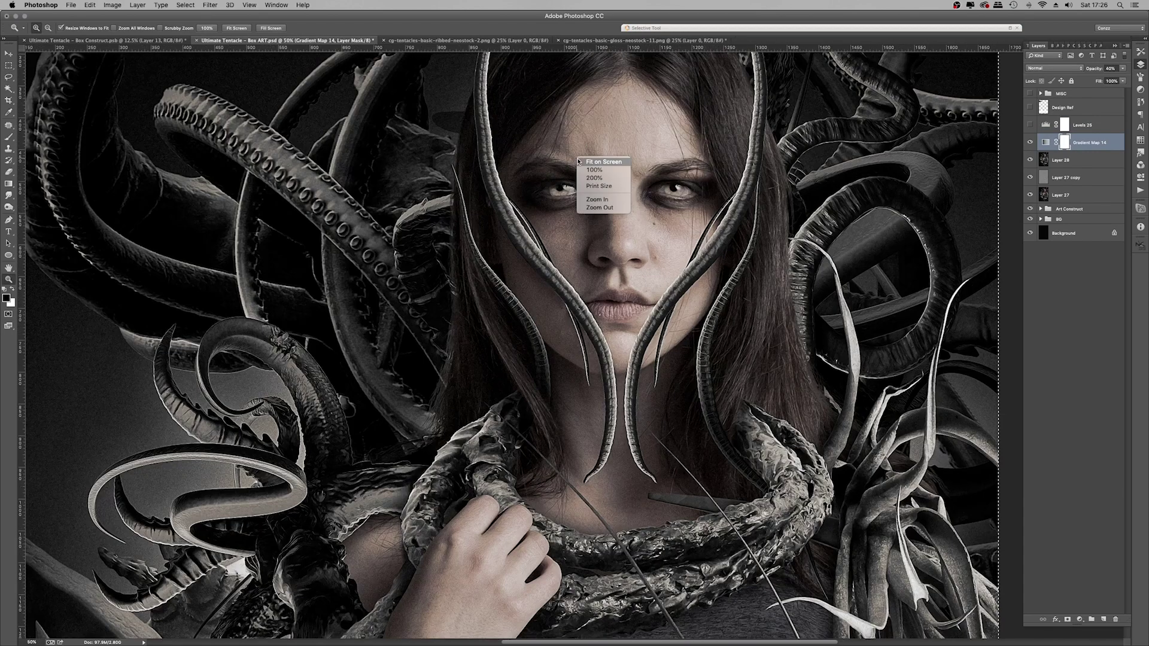
{"action": "left_click", "coordinate": [597, 162]}
{"action": "key", "text": "super+minus"}
{"action": "key", "text": "super+minus"}
{"action": "key", "text": "super+d"}
{"action": "left_click", "coordinate": [143, 40]}
{"action": "left_click", "coordinate": [1055, 108], "text": "super"}
{"action": "left_click", "coordinate": [1086, 359]}
{"action": "key", "text": "super+v"}
Step: Copy the Selective Color adjustment from the Background group of Box Construct into the Box ART document
{"action": "left_click", "coordinate": [1030, 342]}
{"action": "left_click", "coordinate": [1106, 342]}
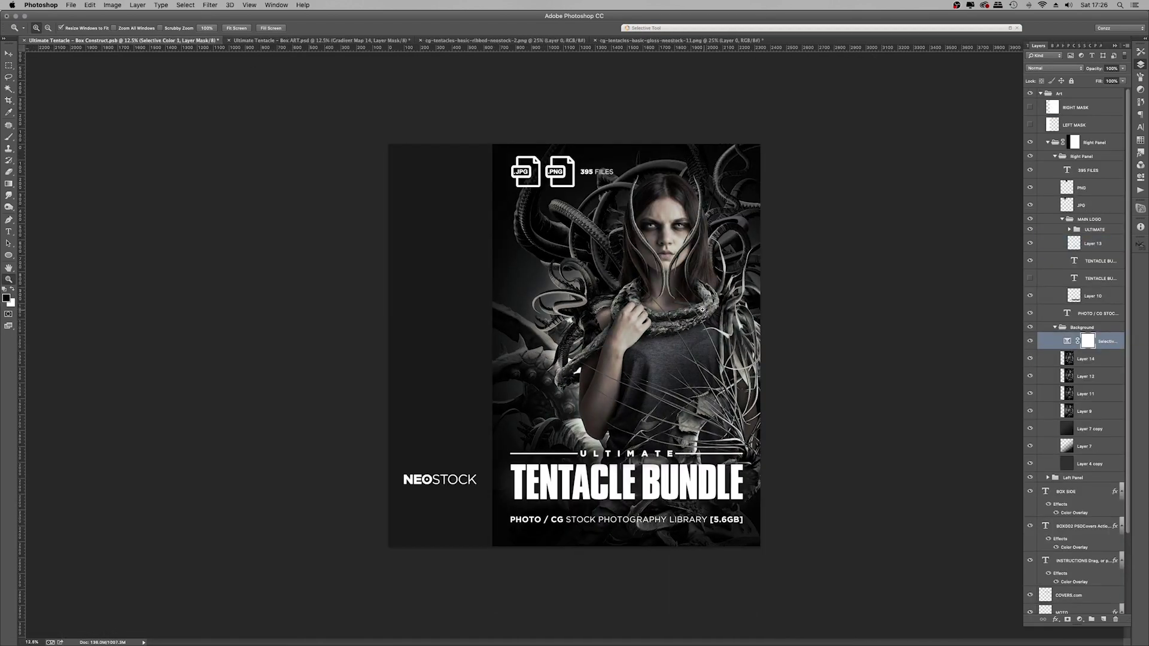
{"action": "key", "text": "v"}
{"action": "left_click_drag", "start_coordinate": [626, 239], "coordinate": [575, 240]}
{"action": "left_click", "coordinate": [1030, 146]}
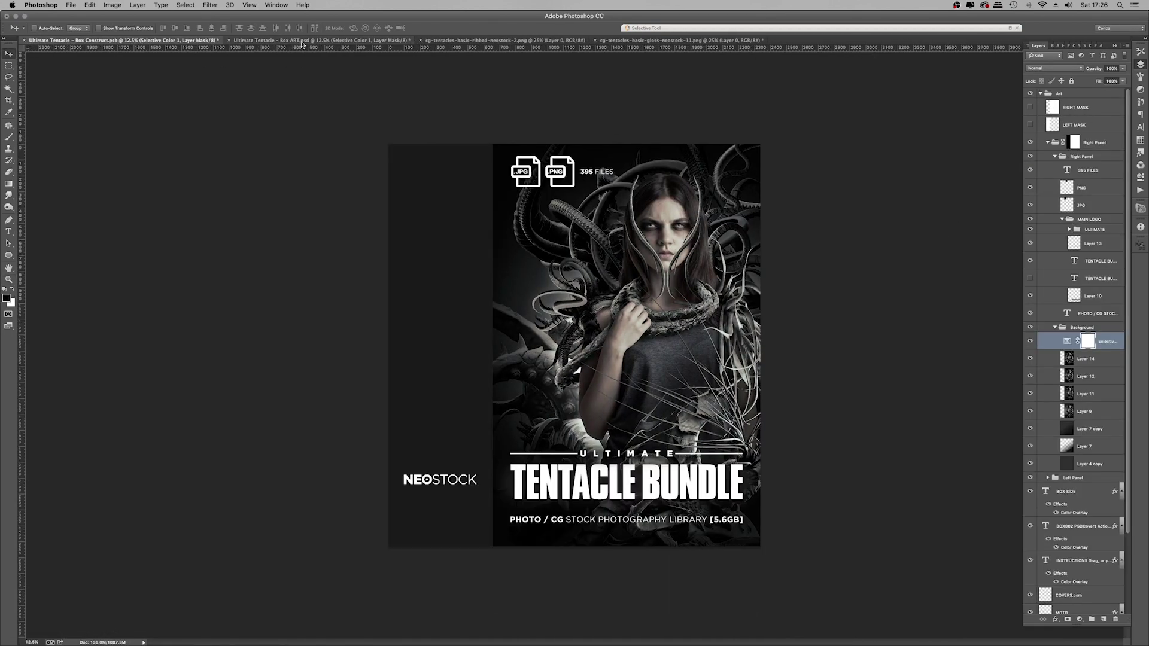